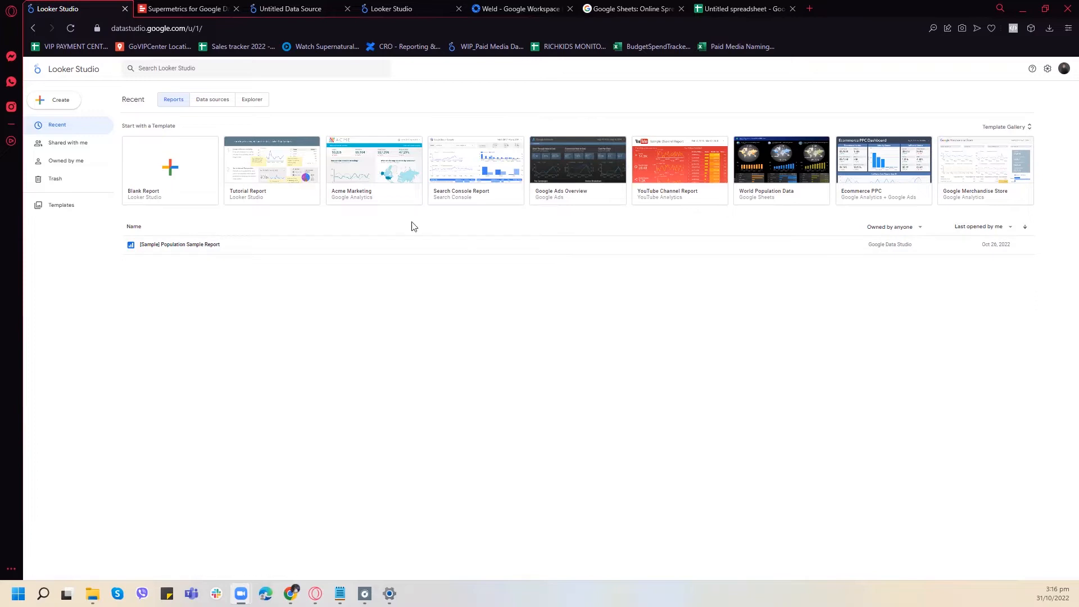
- Review the pricing plans on the Supermetrics for Data Studio page
click(207, 8)
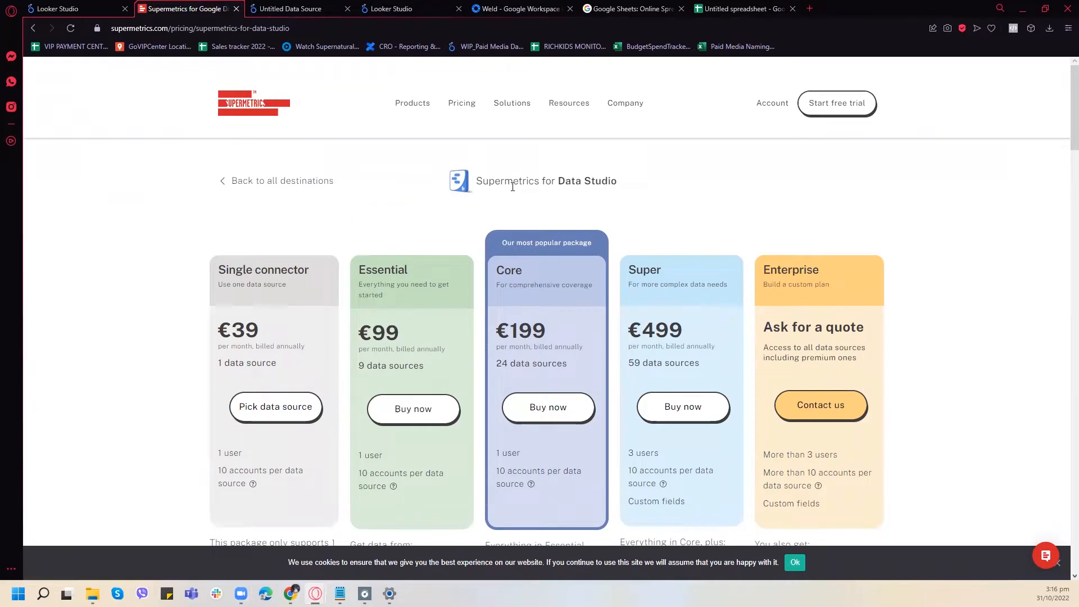
scroll(509, 224, down, 5)
scroll(366, 392, up, 5)
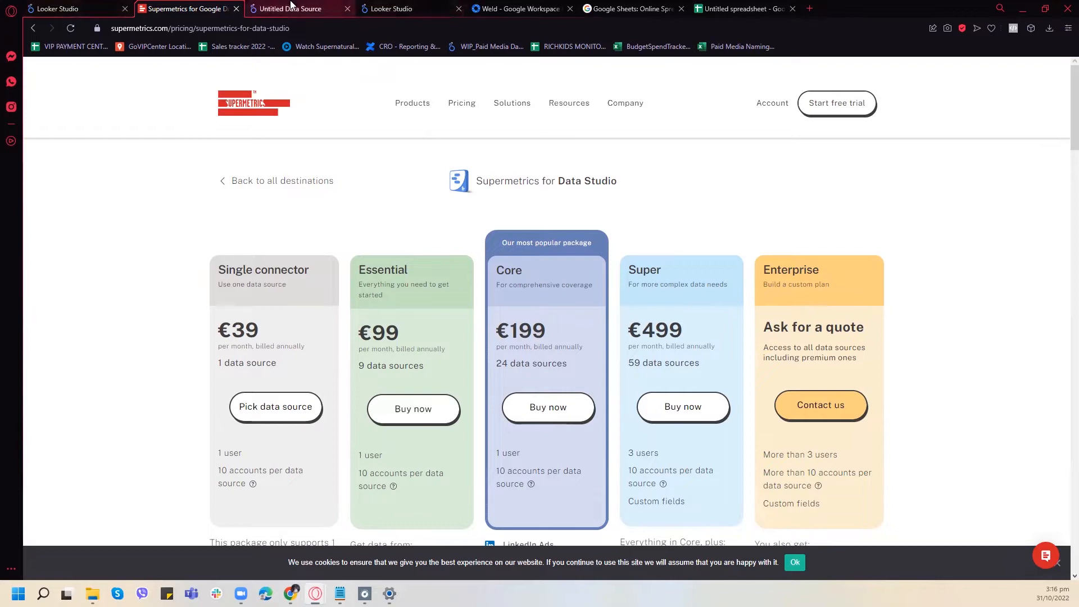
- Review the Weld add-on's listing in Google Workspace Marketplace
click(288, 6)
click(405, 7)
click(488, 5)
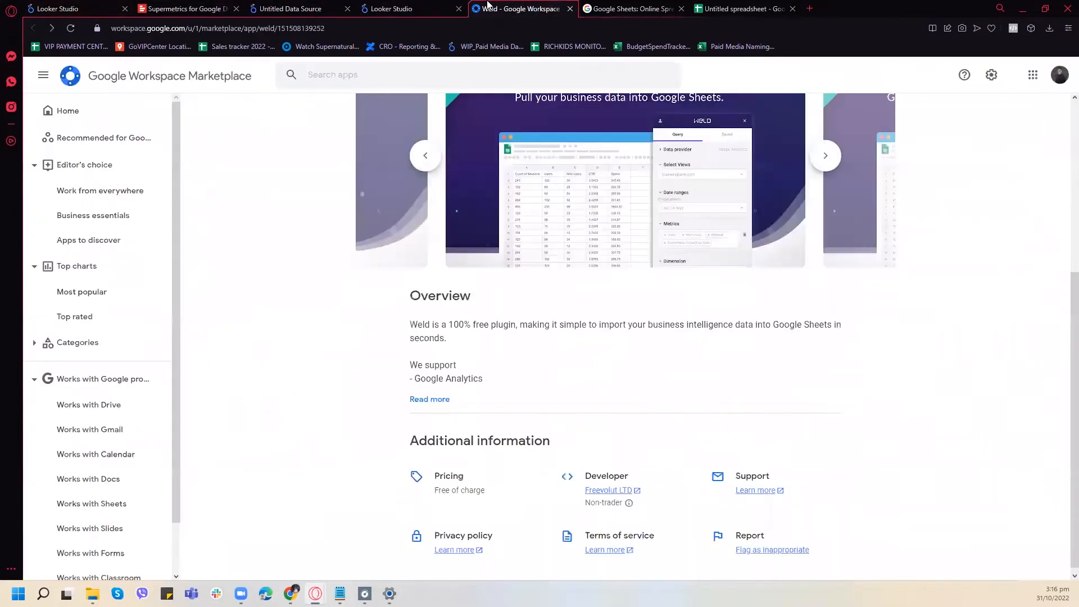
scroll(581, 285, up, 5)
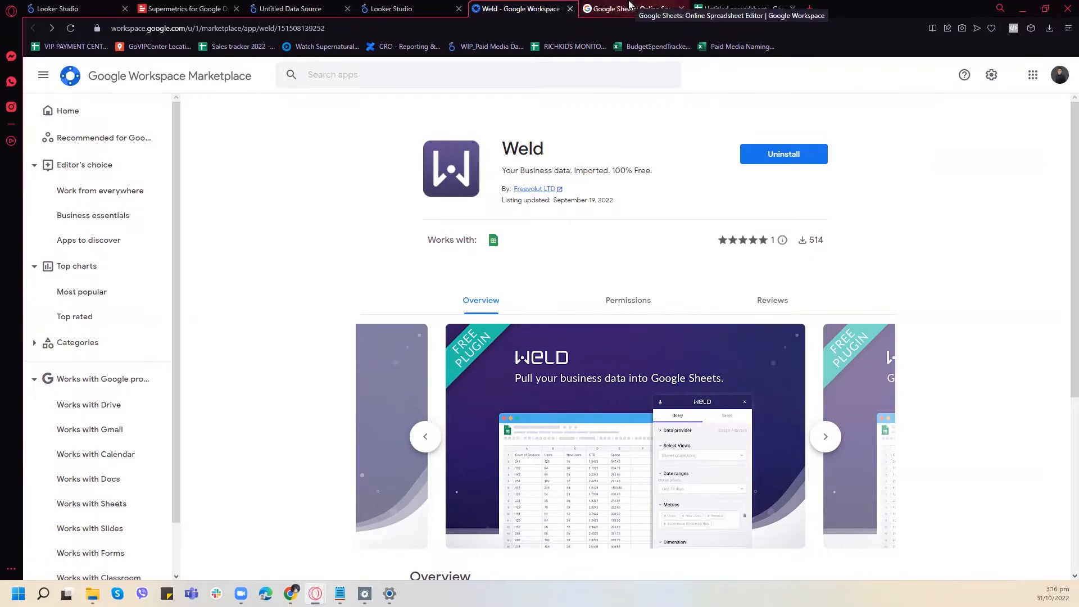
- Switch to the untitled Google Sheets spreadsheet and close the Weld add-on
click(630, 6)
click(748, 5)
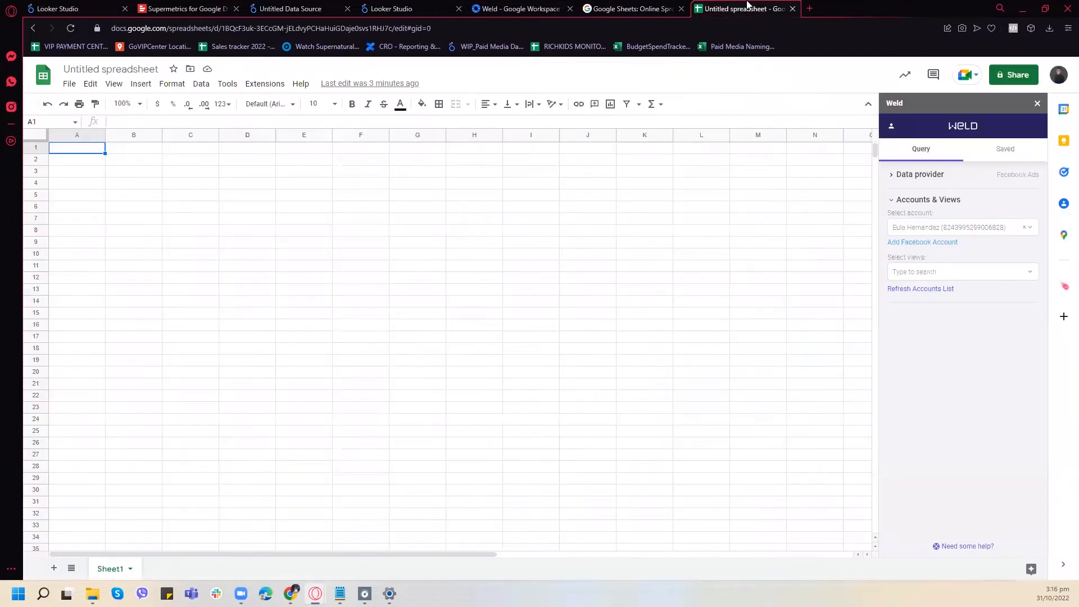
click(1038, 104)
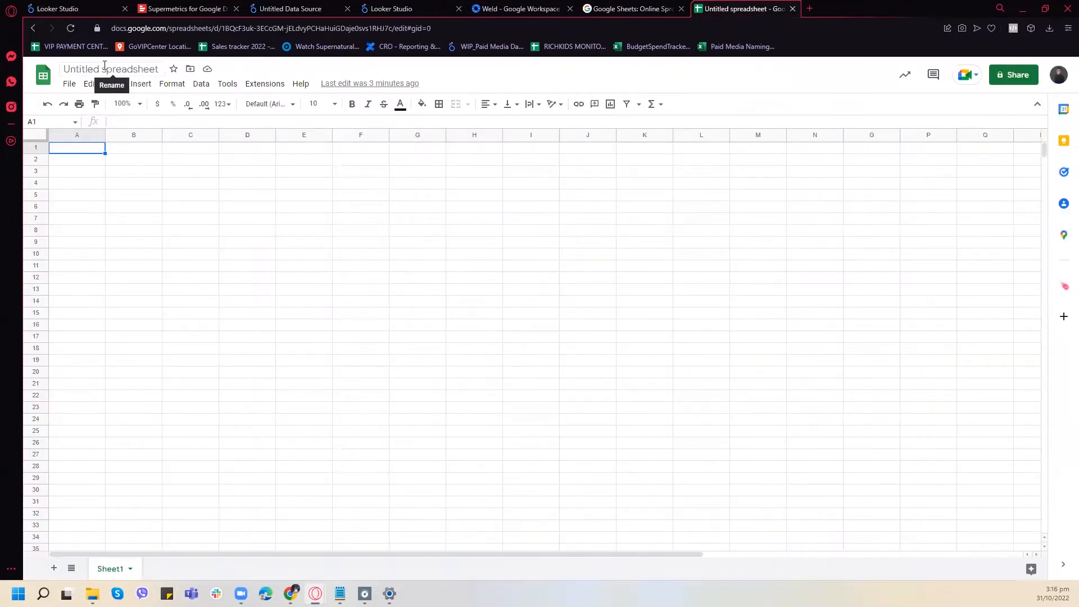
- Start the Weld add-on in the untitled spreadsheet after a glance back at its Marketplace listing
click(504, 7)
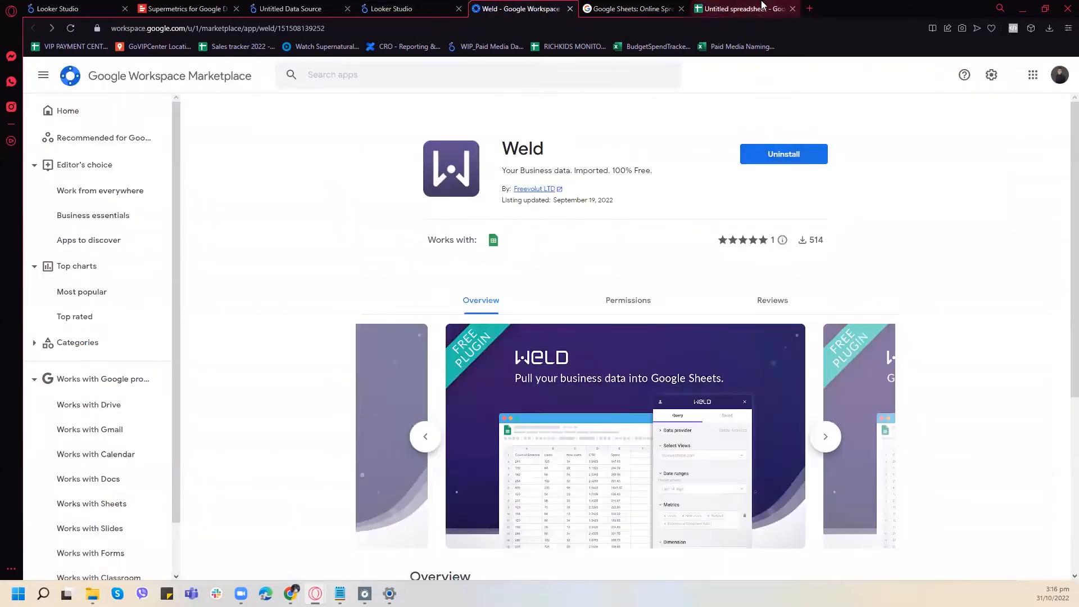
click(741, 8)
click(268, 86)
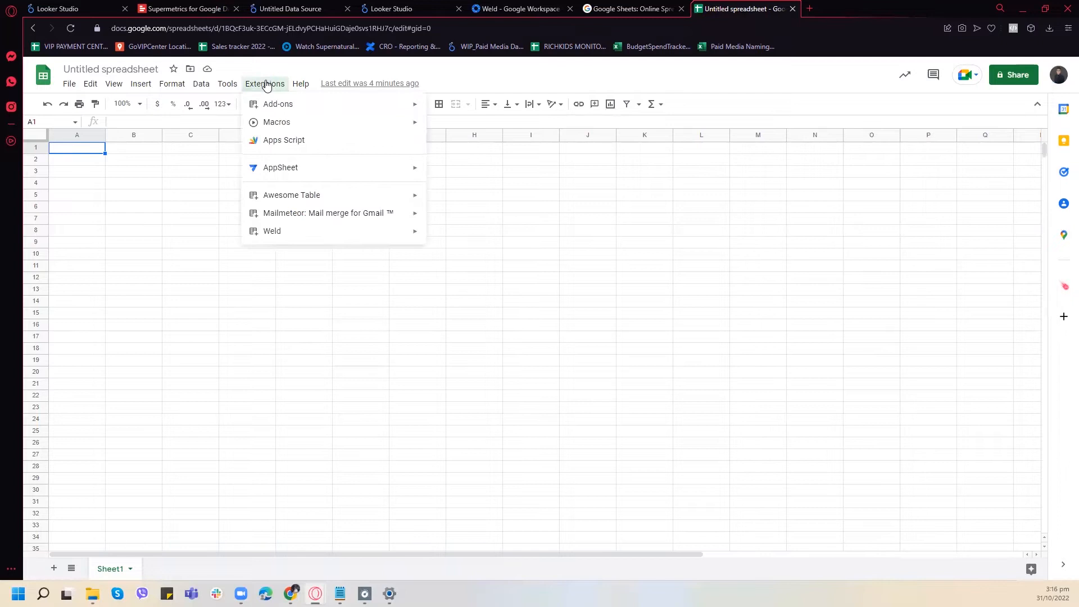
mouse_move(361, 235)
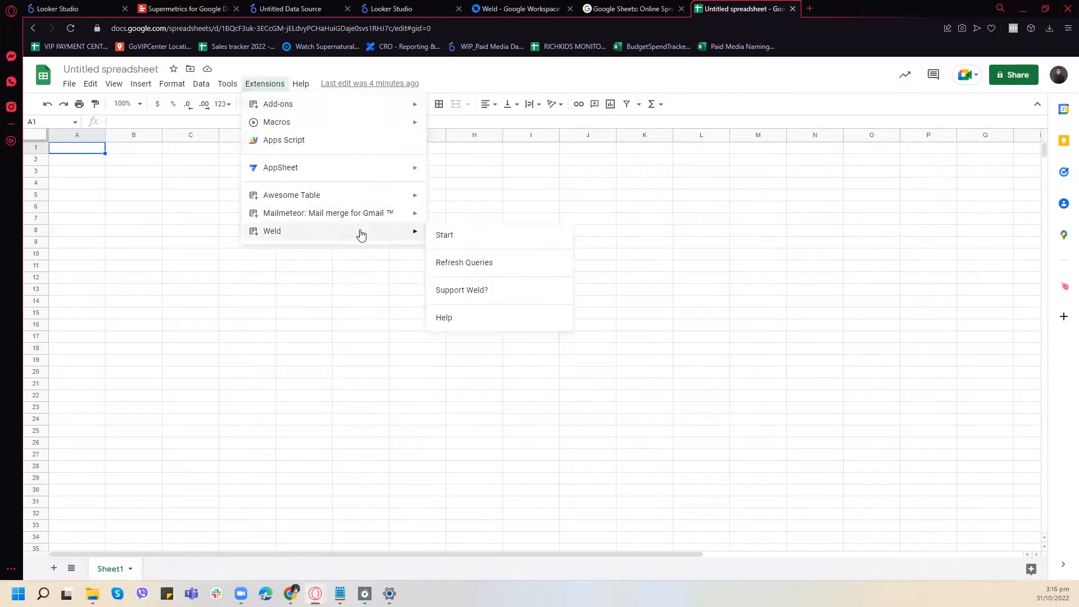
click(448, 236)
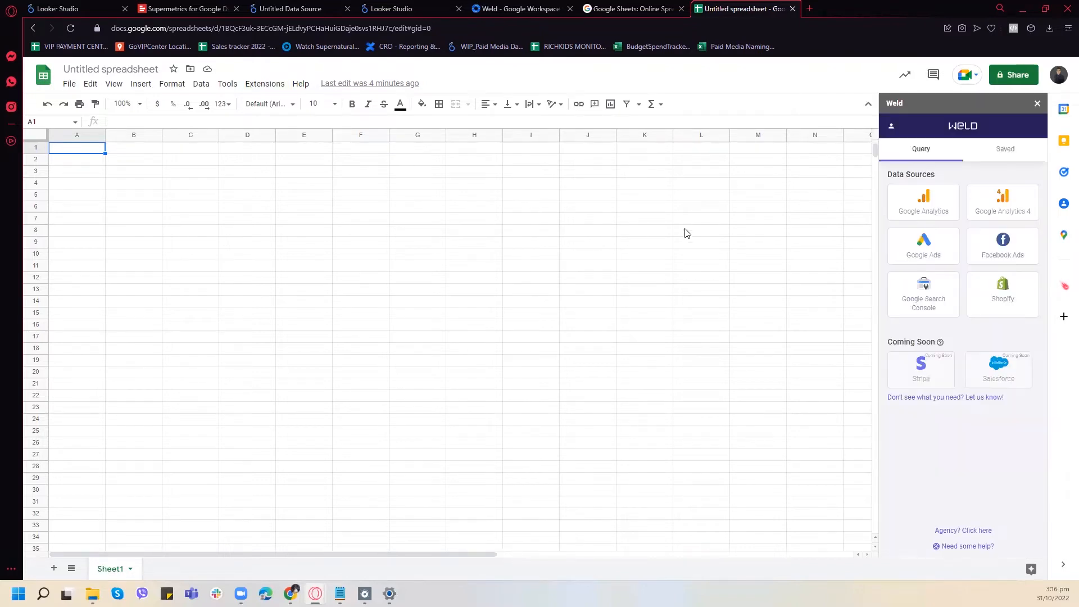
- Choose Facebook Ads as Weld's data source and select the connected Facebook account
click(996, 245)
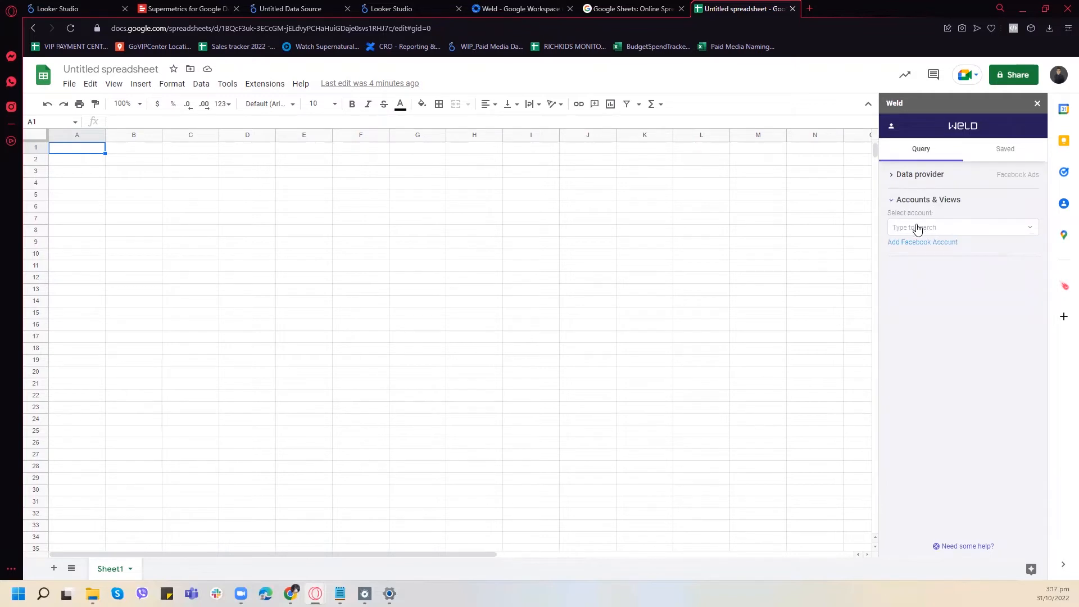
click(917, 228)
click(926, 271)
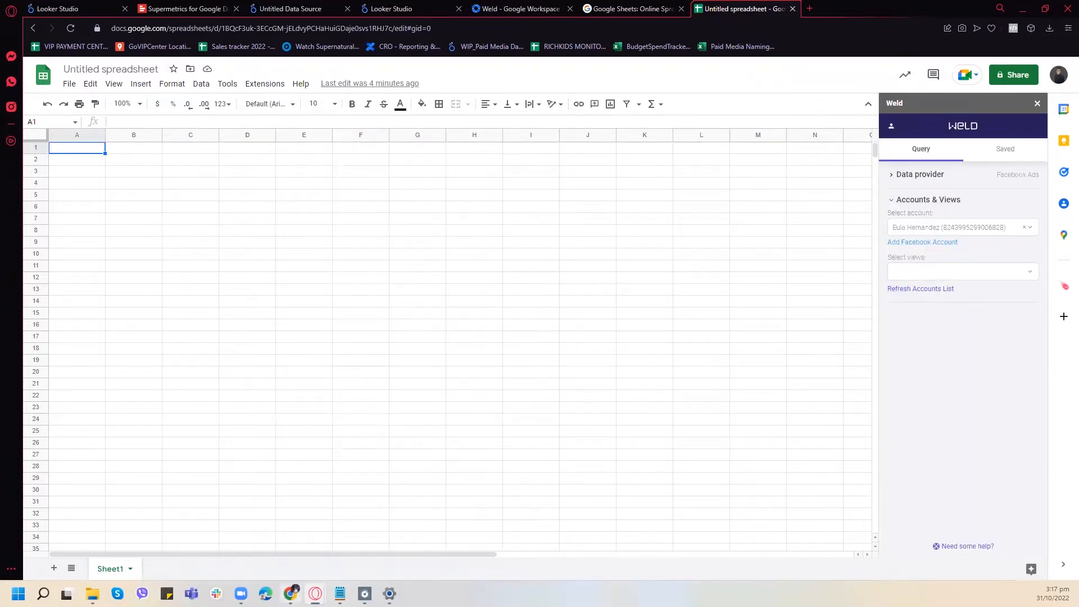
- Switch to Facebook Ads Manager, view the campaigns of the Excelerate Online Adverts account, and return to the spreadsheet
click(291, 593)
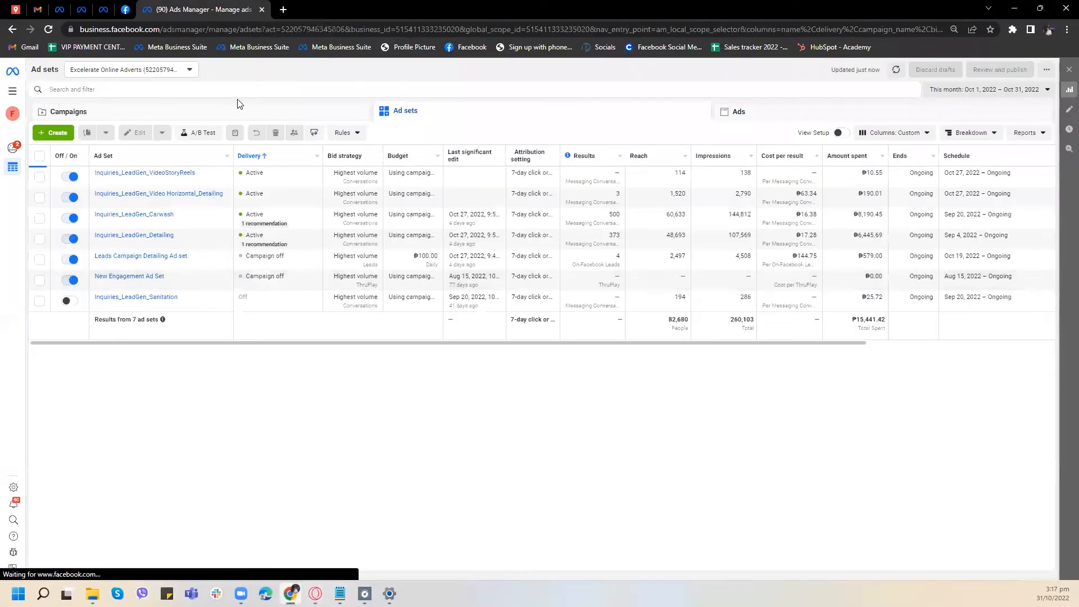
click(252, 112)
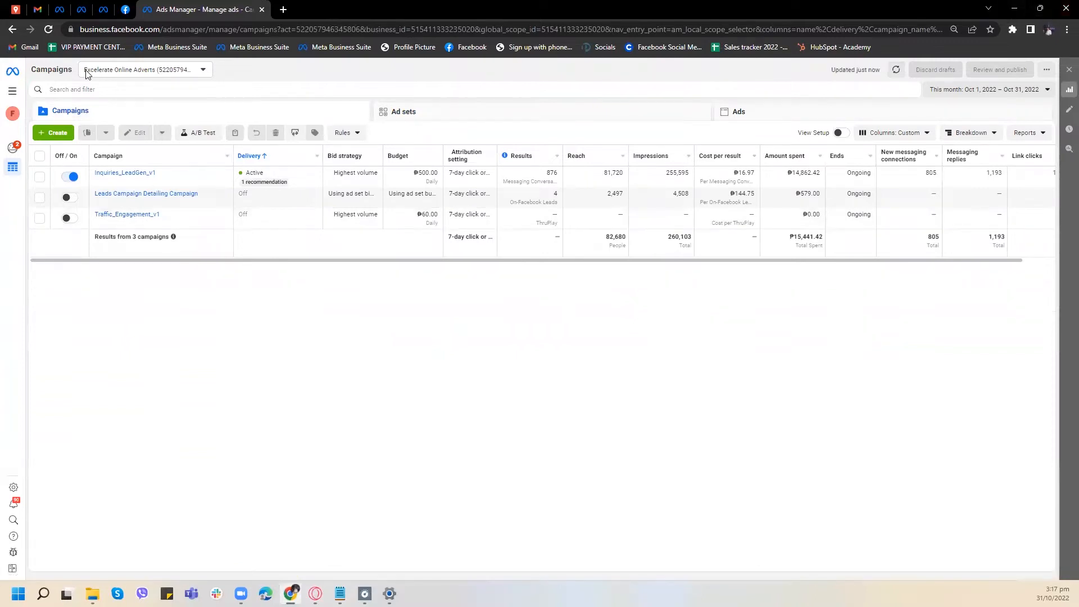
click(1014, 8)
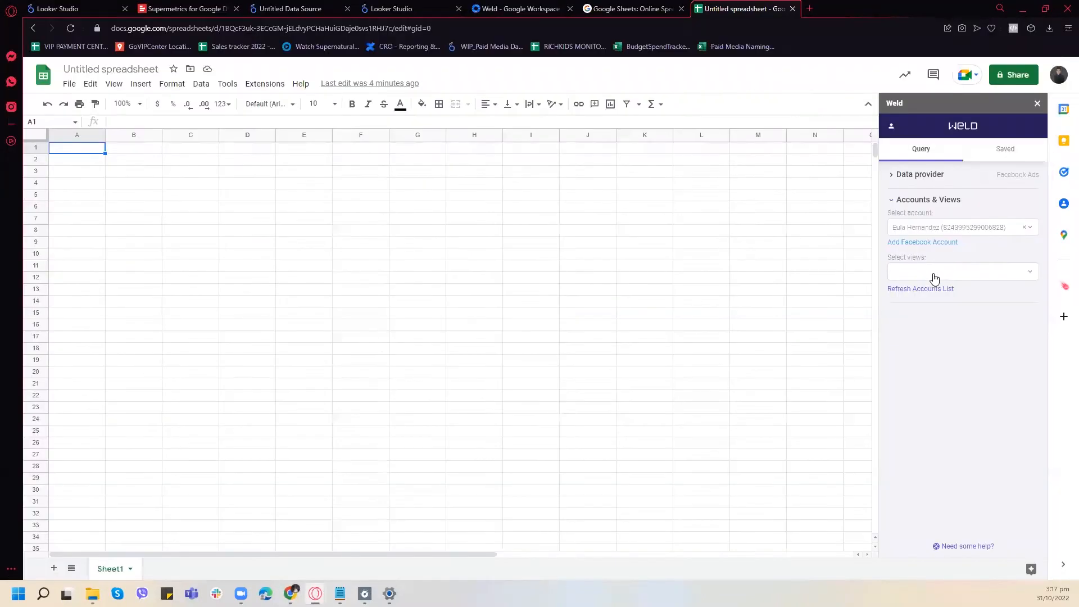
- Set the Weld query's view to Excelerate Online Adverts and start a custom query
click(934, 279)
click(944, 369)
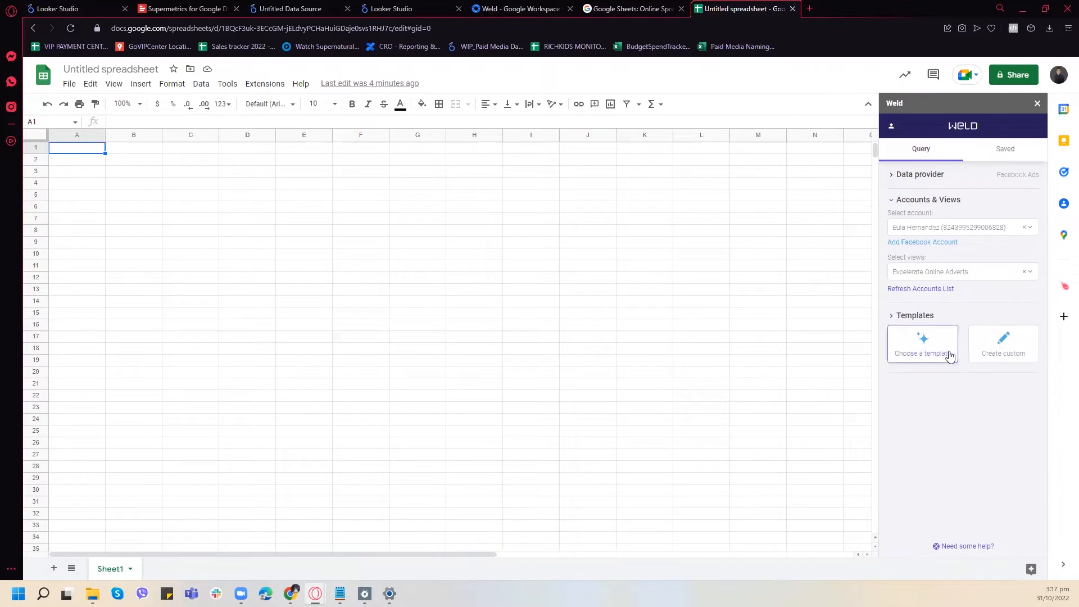
click(1009, 355)
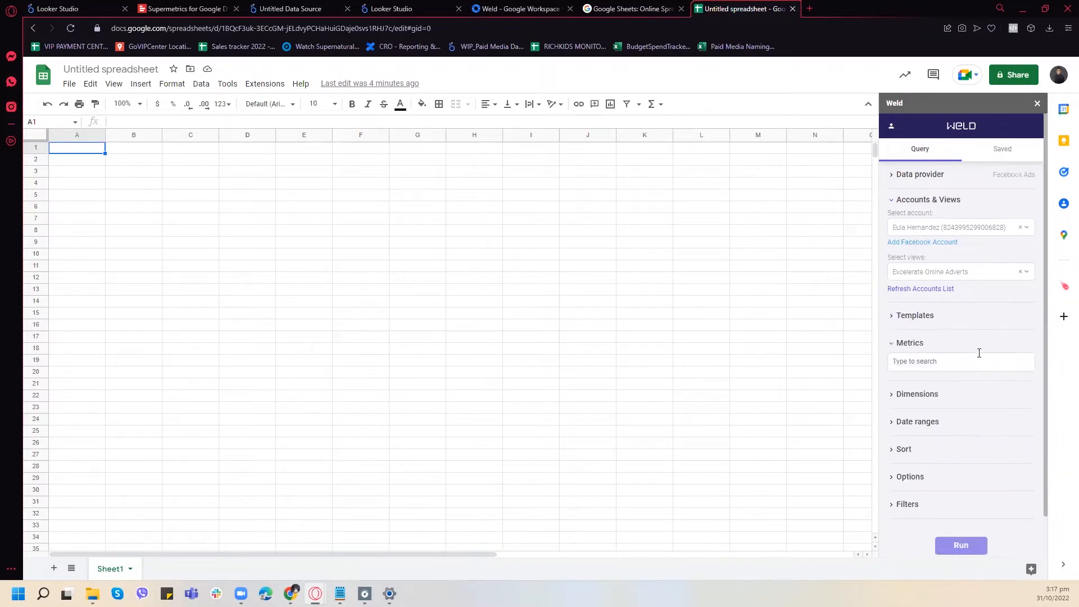
- Browse Weld's Facebook and Campaigns templates and import data with the Facebook Summary template
click(893, 316)
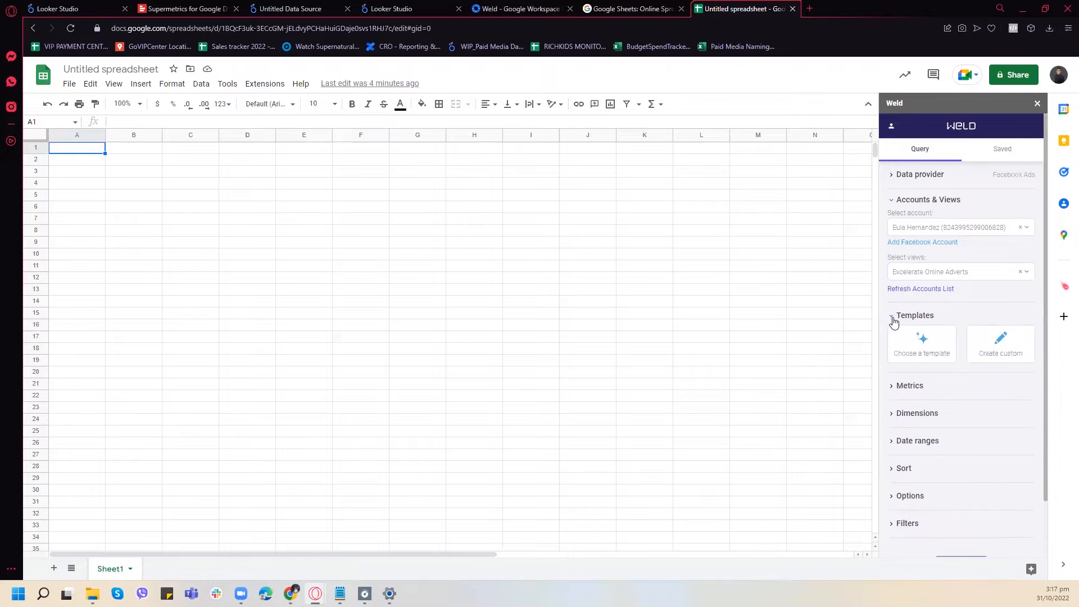
click(914, 346)
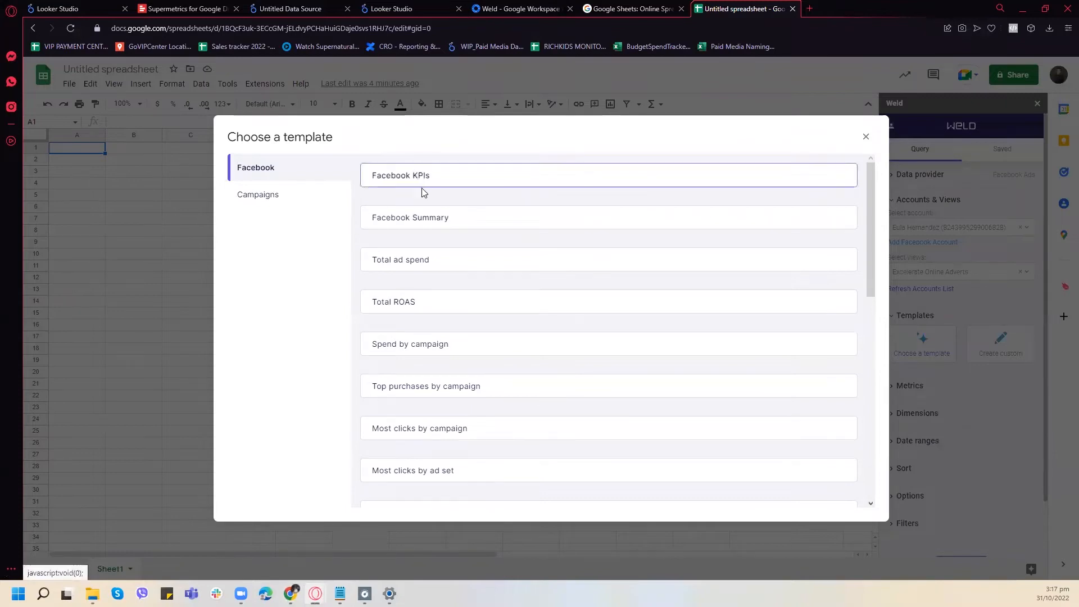
click(272, 198)
click(277, 167)
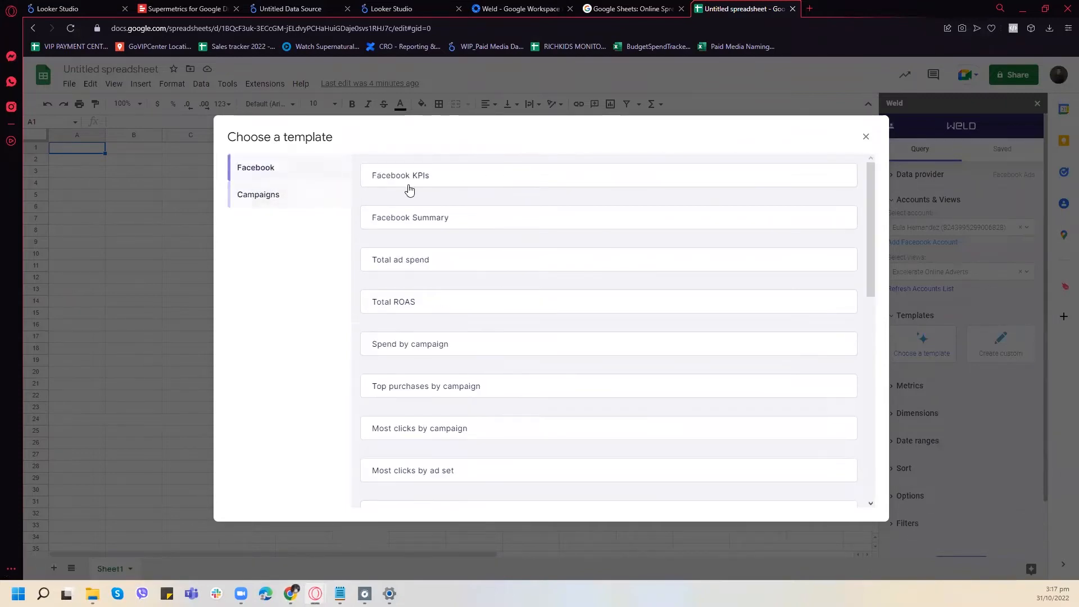
scroll(495, 242, down, 2)
scroll(499, 236, up, 2)
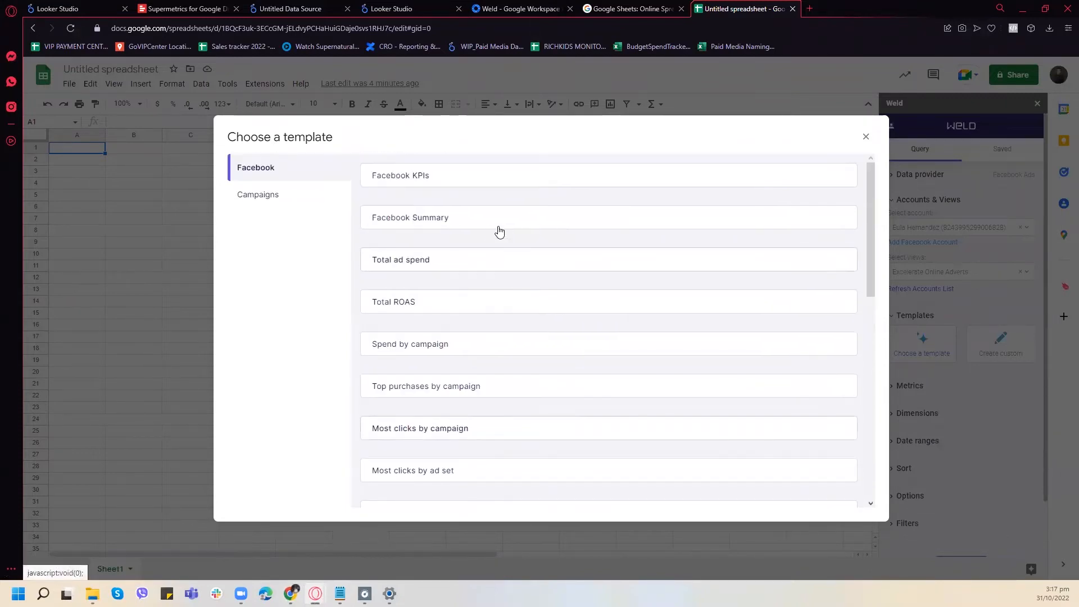
click(467, 221)
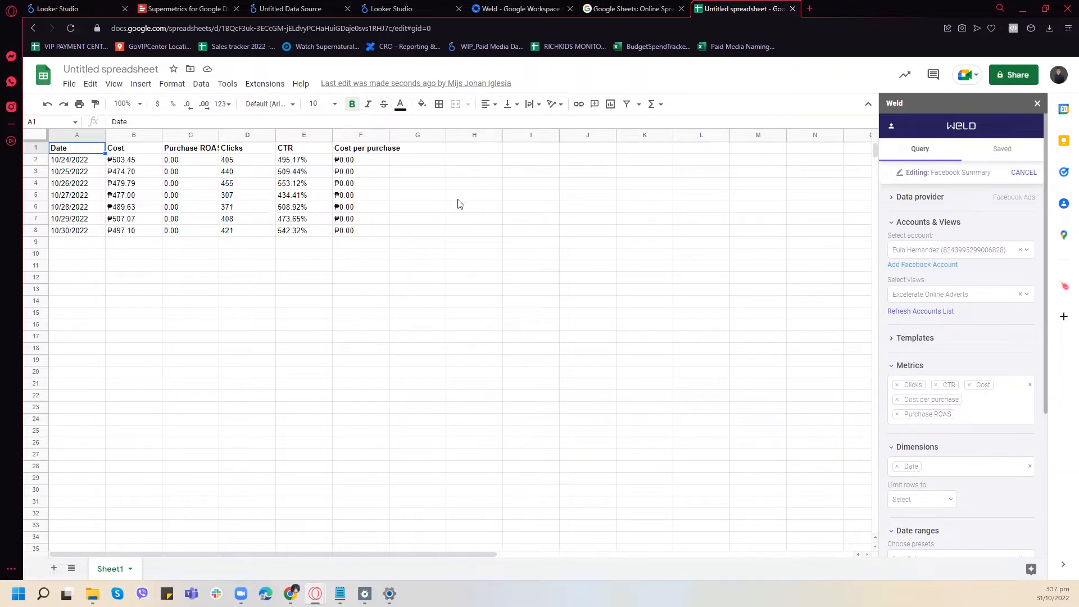
- Try to update the Facebook Summary query with the date range preset All time / Maximum
scroll(1006, 455, down, 3)
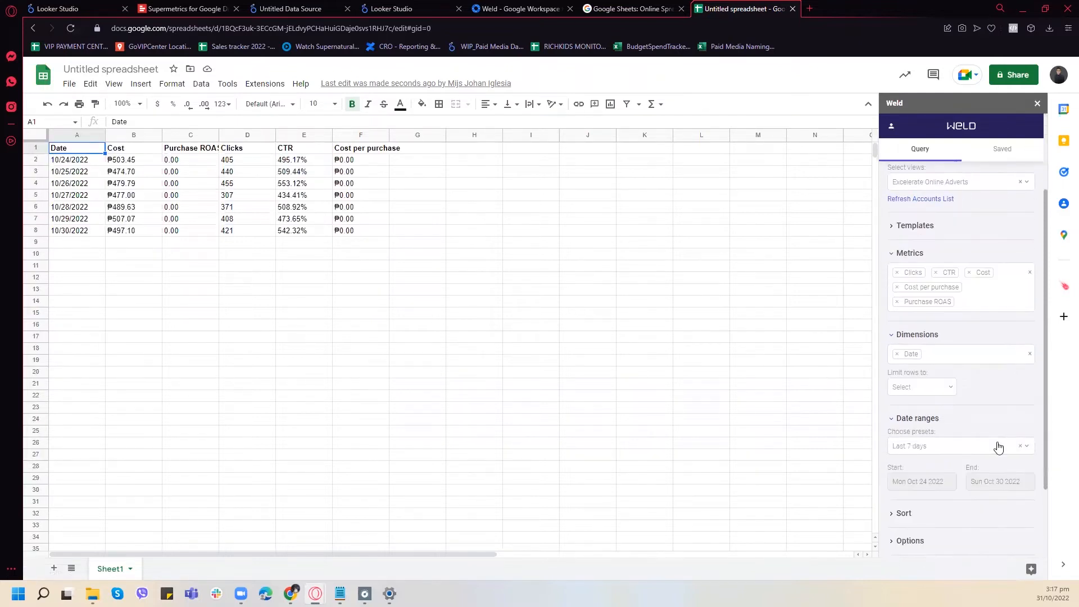
click(955, 445)
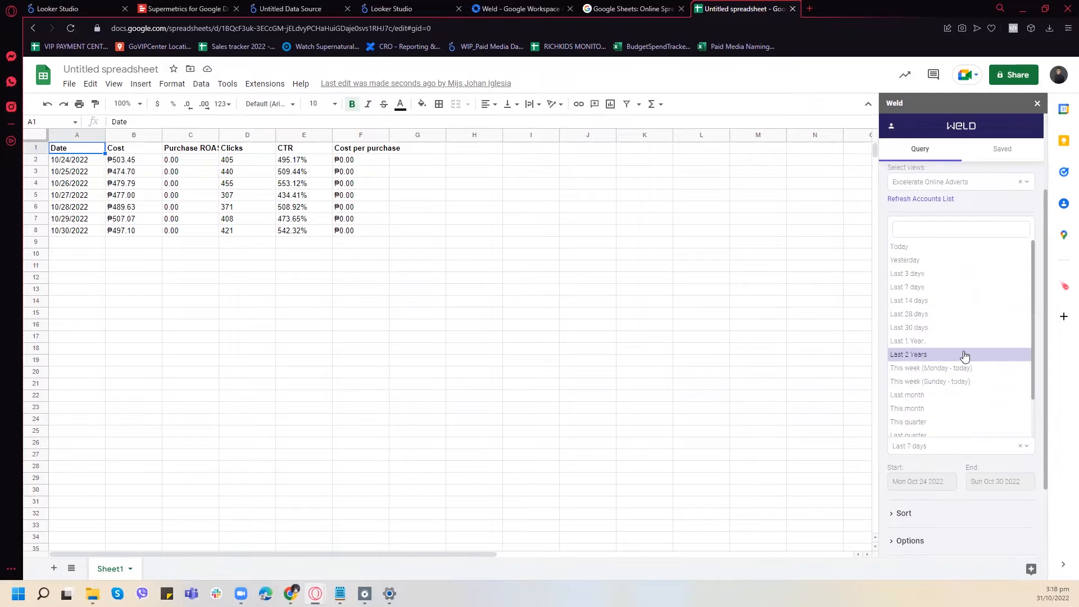
scroll(963, 340, down, 1)
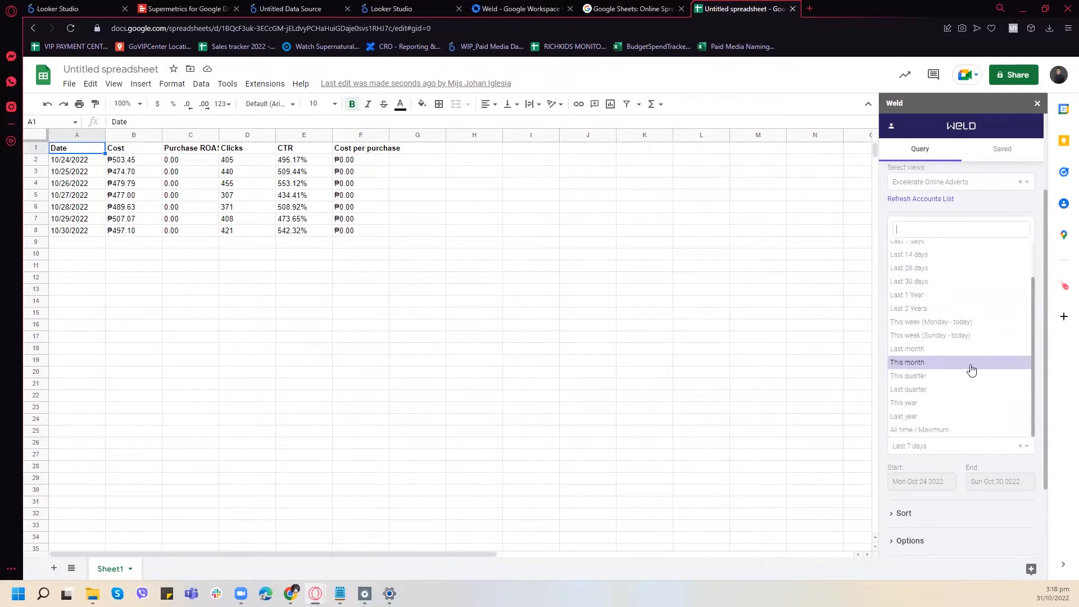
scroll(971, 365, down, 2)
scroll(941, 317, up, 2)
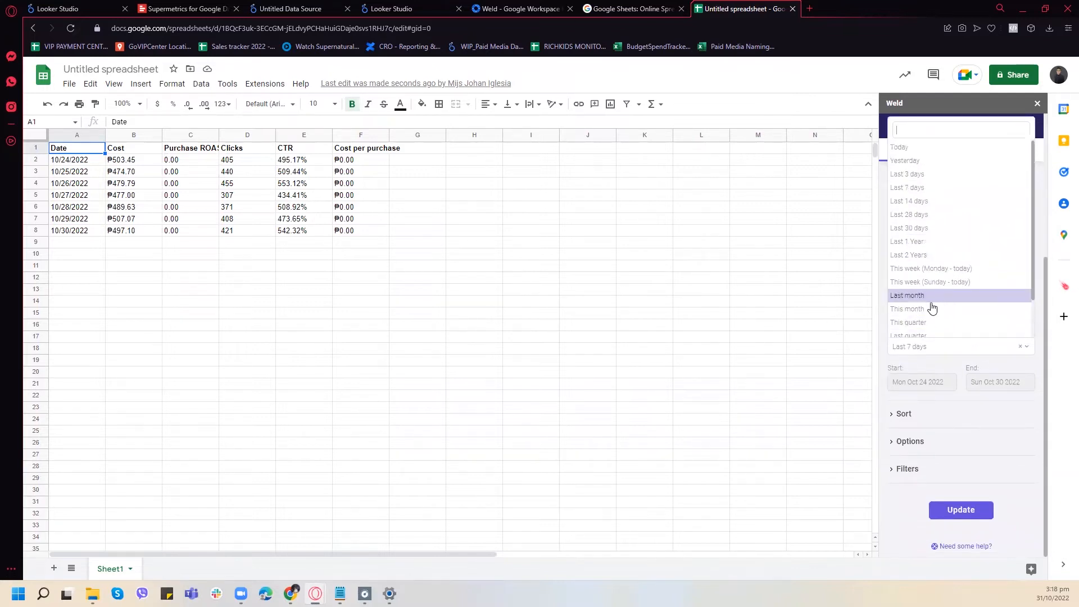
scroll(940, 326, down, 2)
click(941, 333)
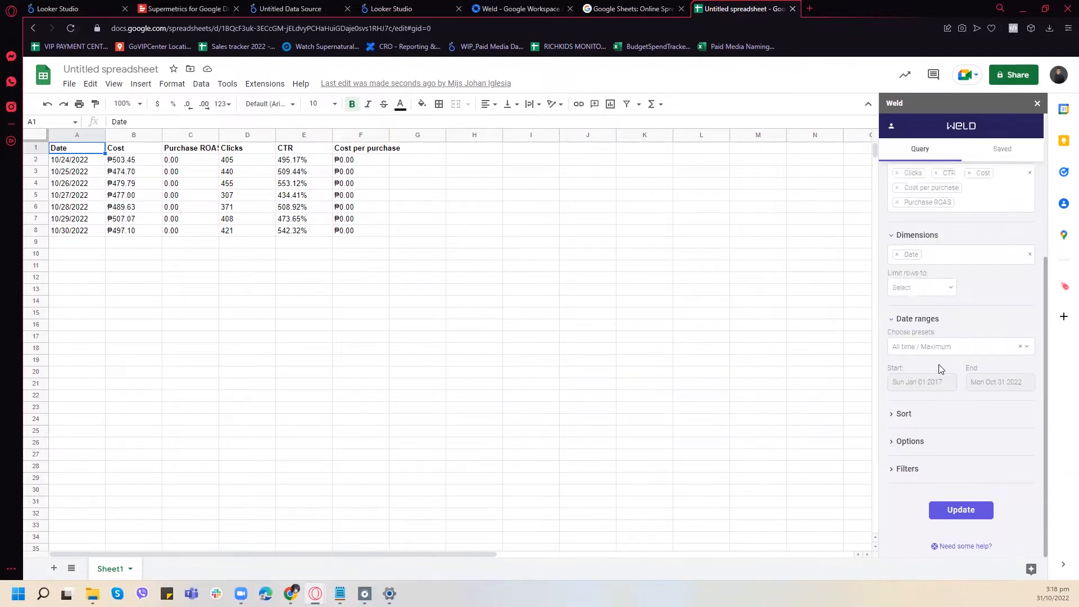
click(961, 510)
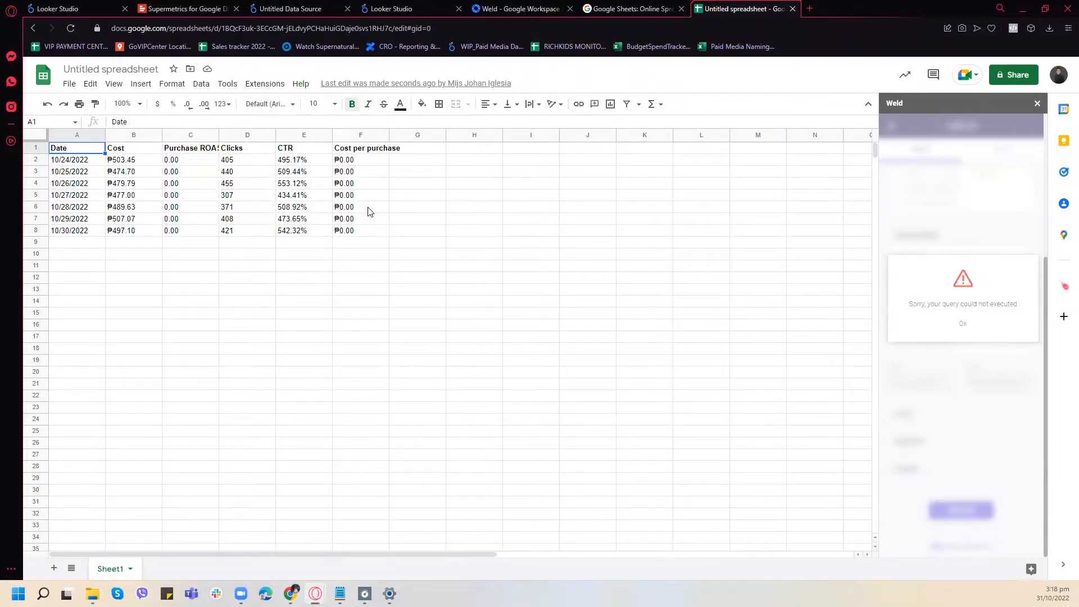
click(964, 325)
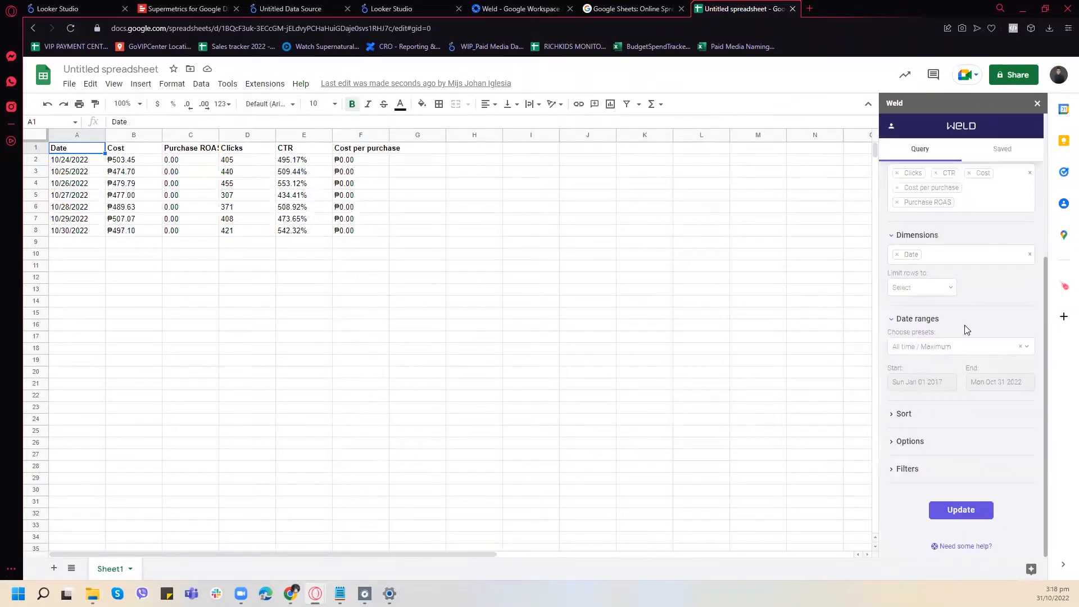
- Limit the query to 500 rows and try to update it with the All time / Maximum range
click(960, 352)
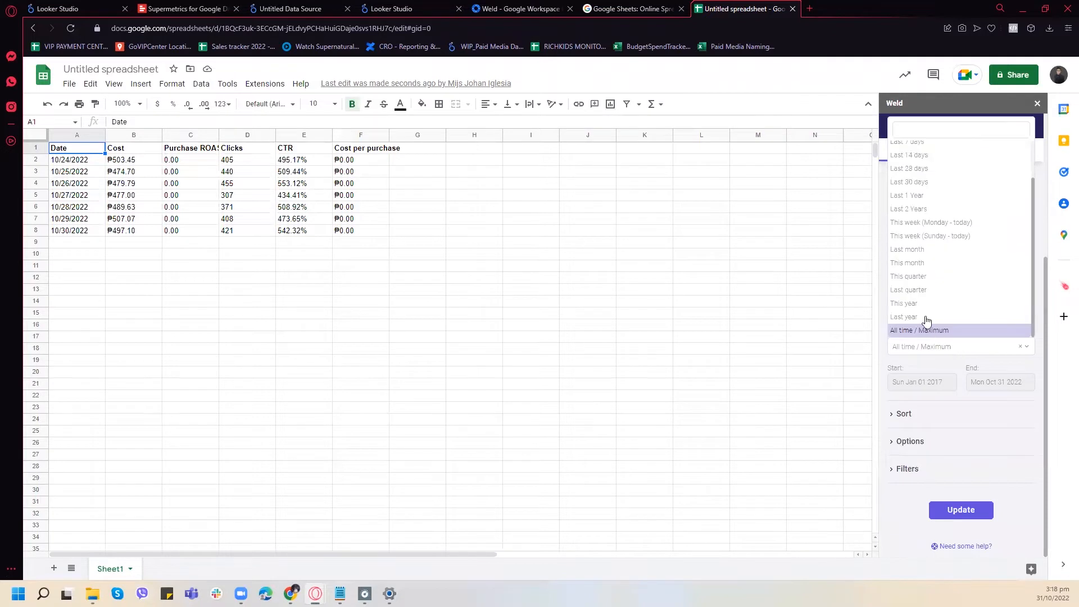
click(928, 331)
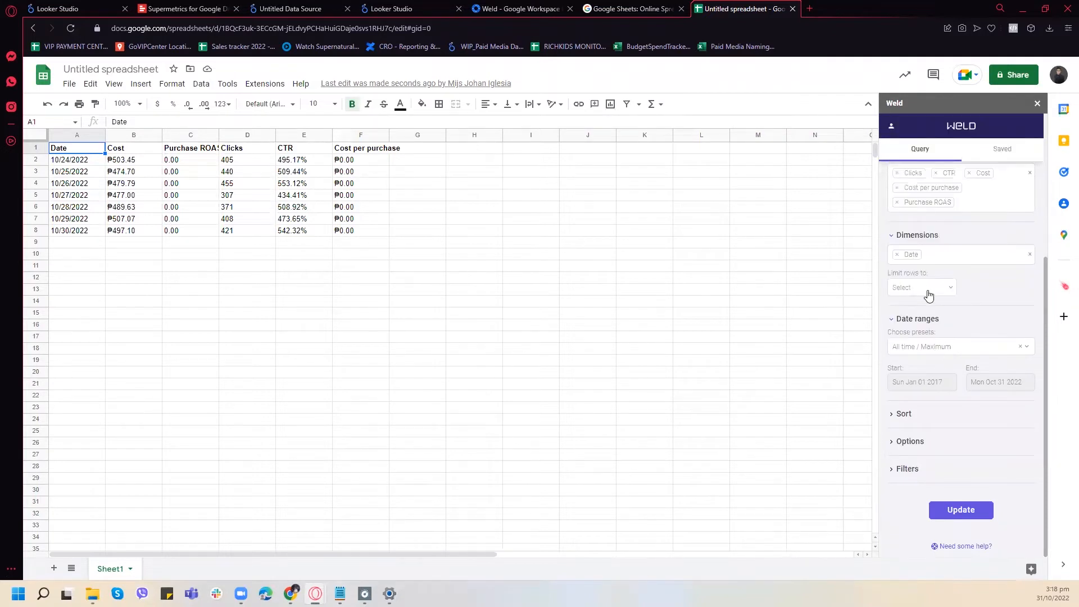
click(950, 293)
click(910, 421)
click(954, 510)
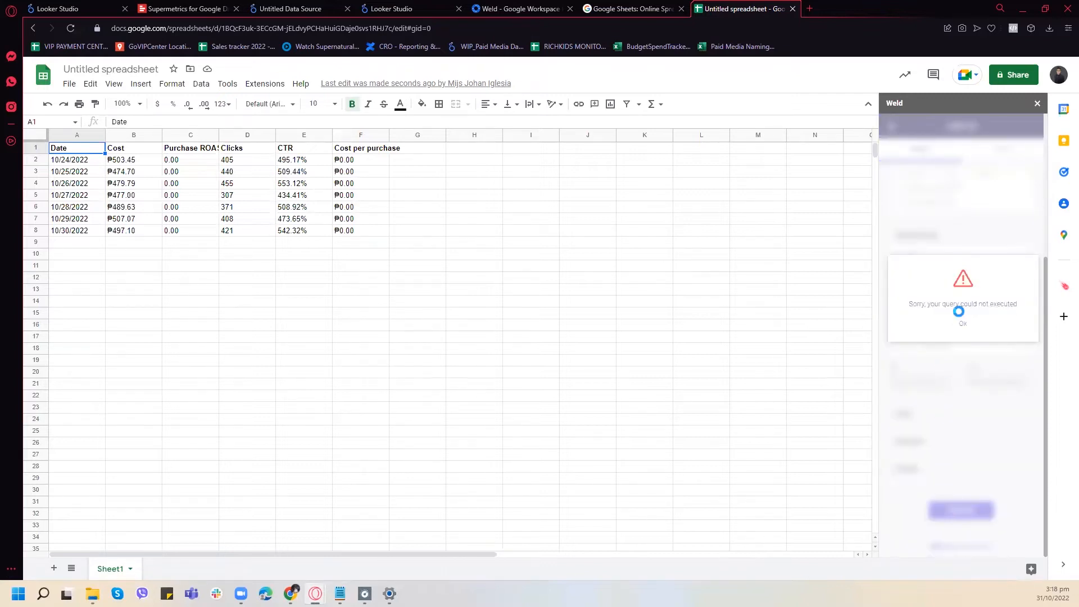
click(964, 325)
- Set the query's date range preset to This year and update the imported data
scroll(978, 334, up, 1)
click(956, 402)
click(924, 363)
scroll(996, 453, down, 1)
click(968, 508)
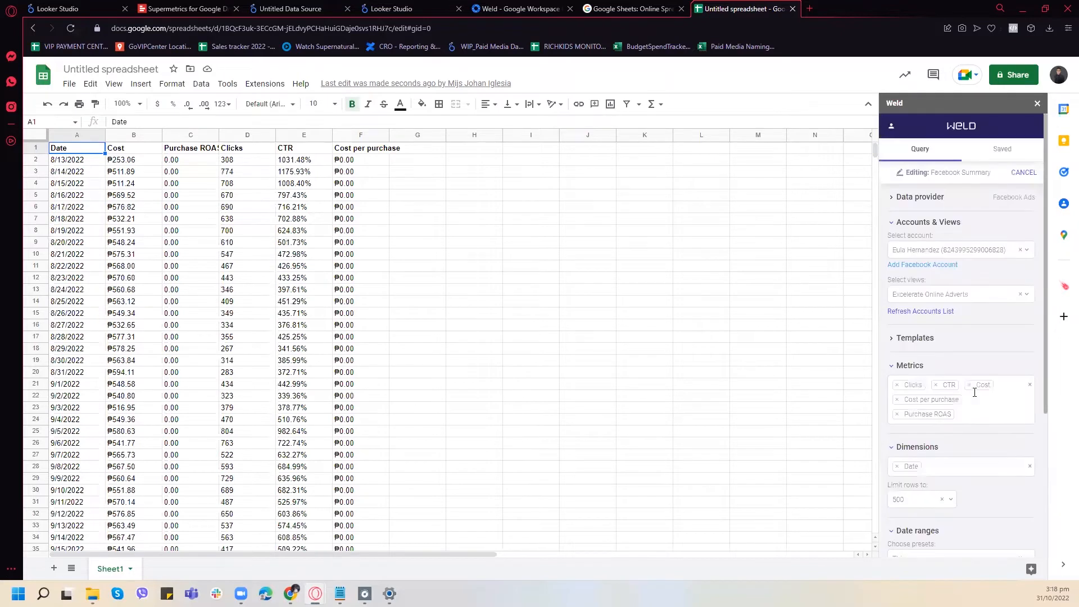
- Remove the Purchase ROAS metric from the Facebook Summary query
scroll(984, 320, down, 2)
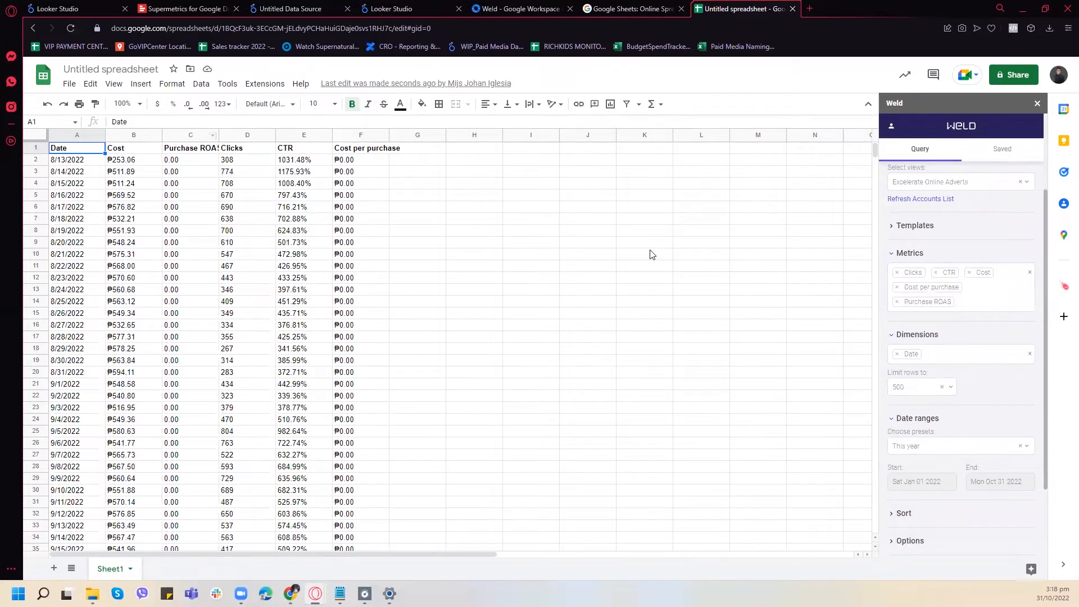
scroll(916, 265, up, 2)
scroll(975, 384, down, 2)
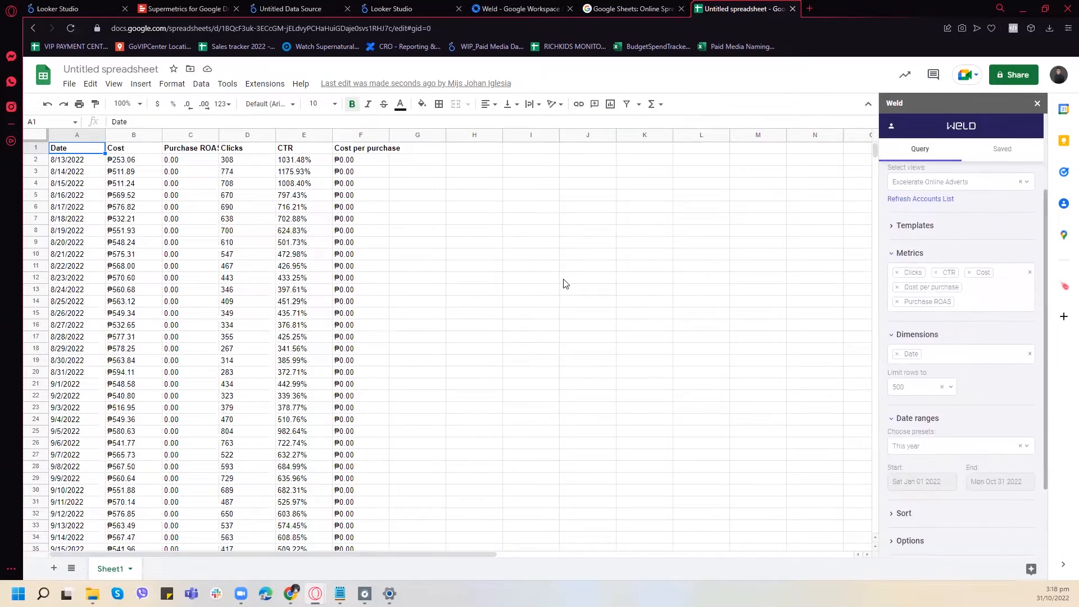
click(897, 302)
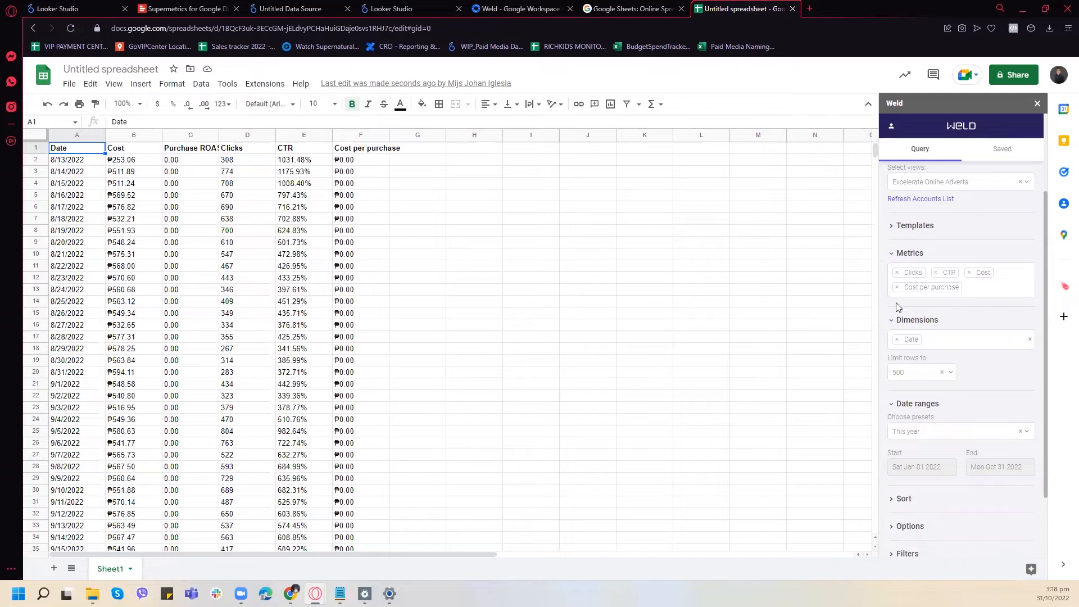
- Widen columns A to F of the imported Facebook data in Sheet1
drag(73, 134, 432, 136)
click(359, 242)
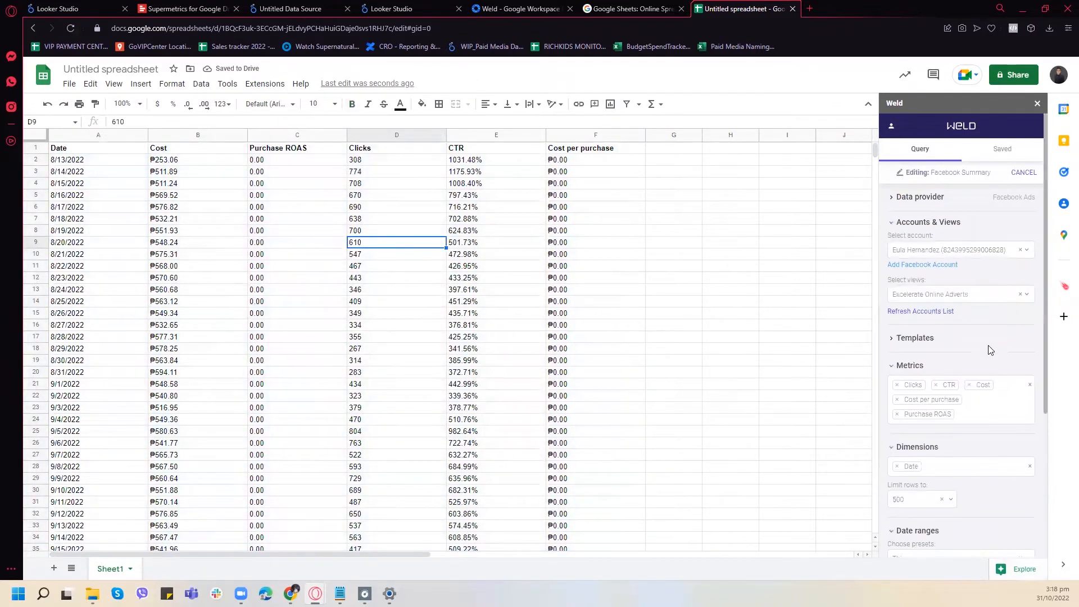
- Replace the Cost per purchase metric with Impressions in the Facebook Summary query
scroll(981, 354, down, 2)
click(1002, 296)
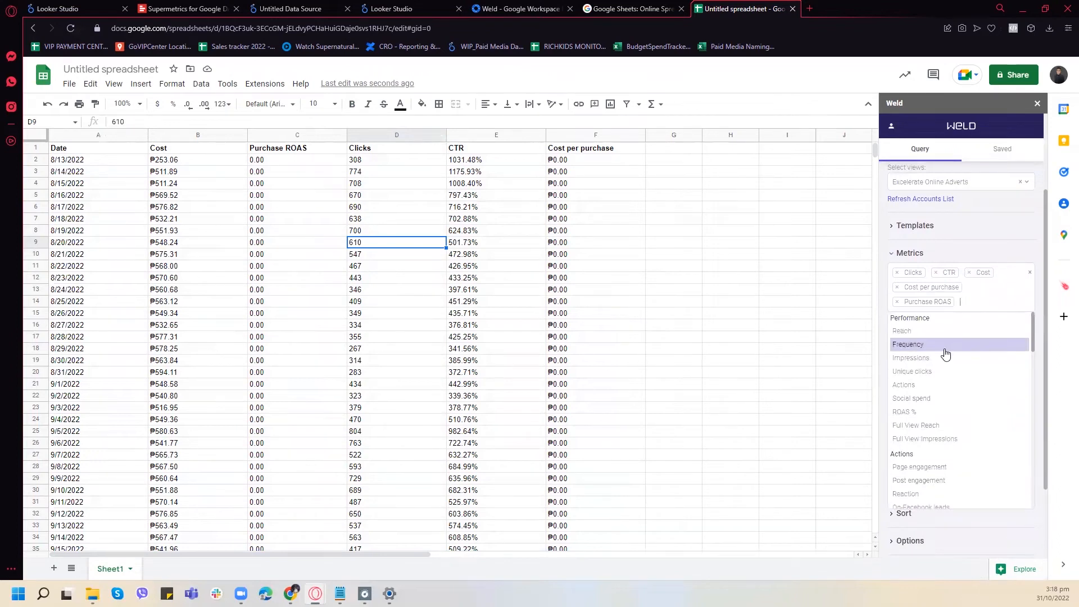
click(897, 288)
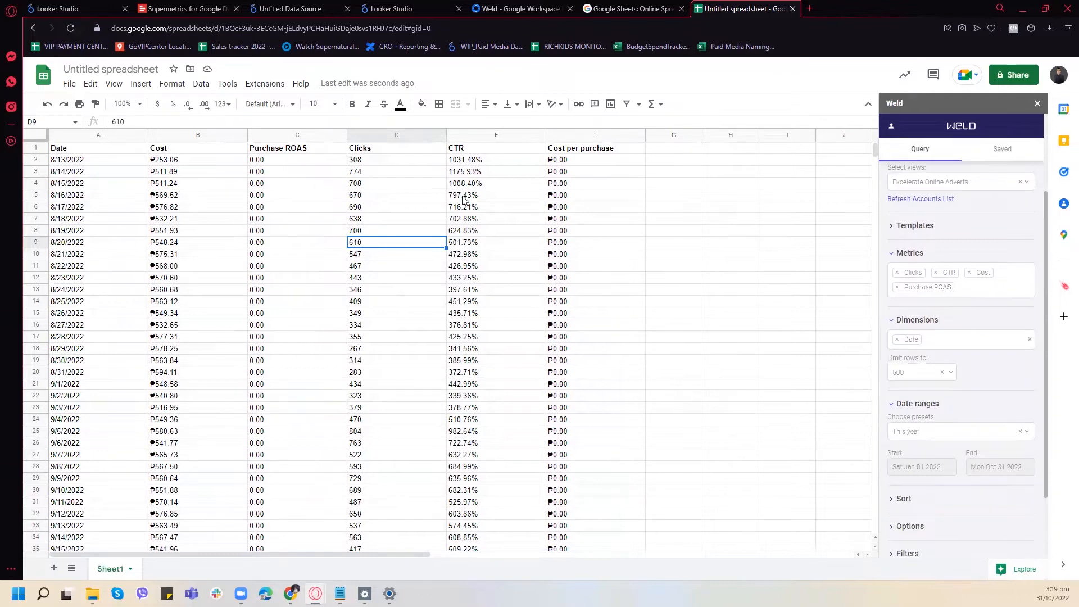
click(978, 295)
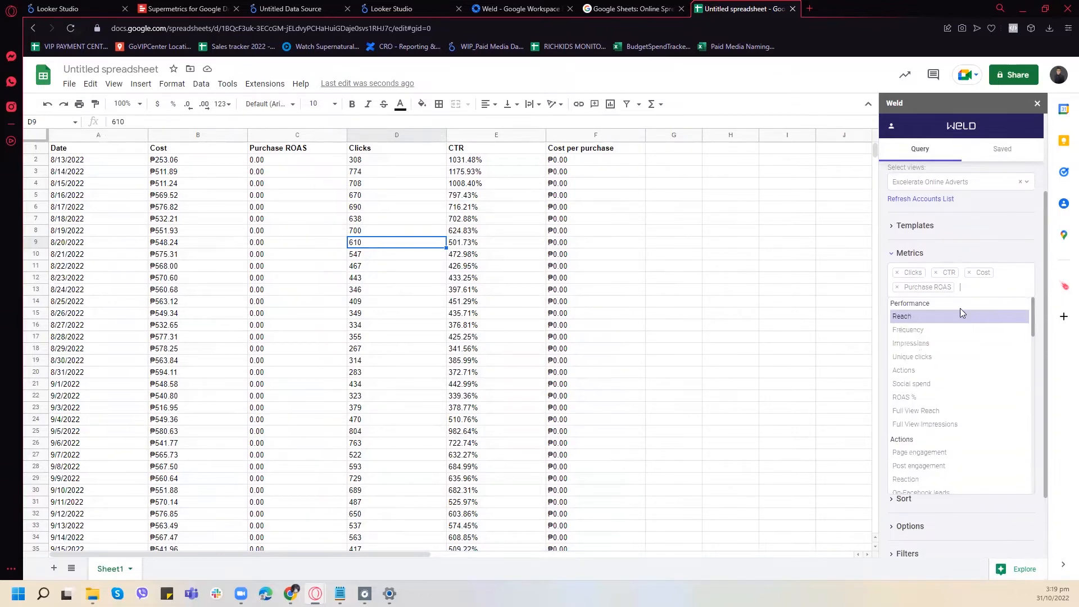
click(934, 344)
- Look through the available action, cost, purchase and conversion metrics, and pick Actions from the performance group
scroll(944, 332, down, 2)
scroll(955, 346, down, 1)
scroll(957, 364, up, 5)
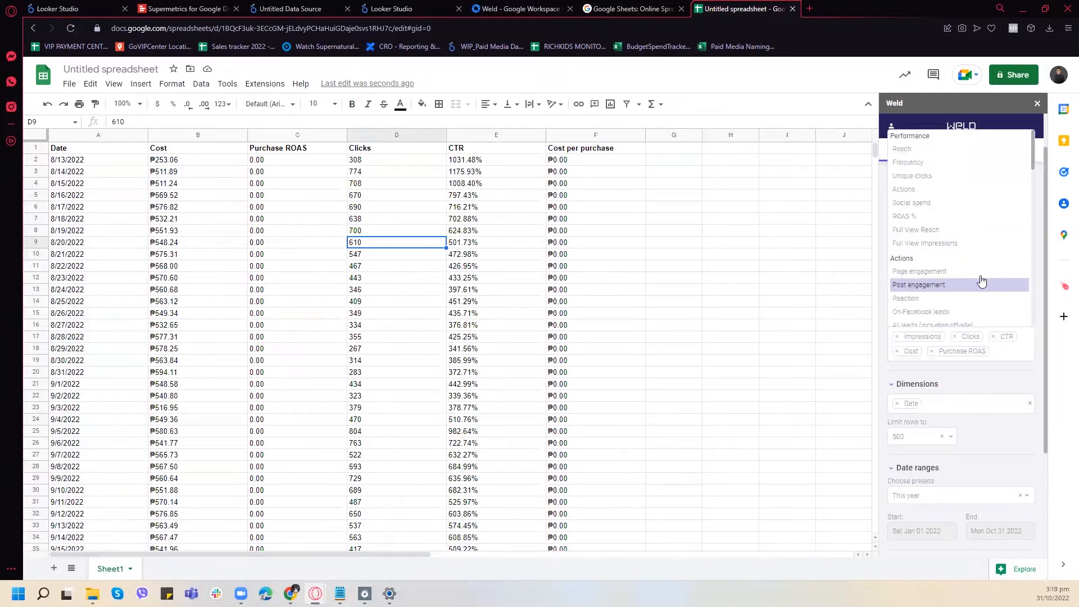
scroll(1039, 278, up, 2)
scroll(981, 275, down, 3)
scroll(980, 275, down, 8)
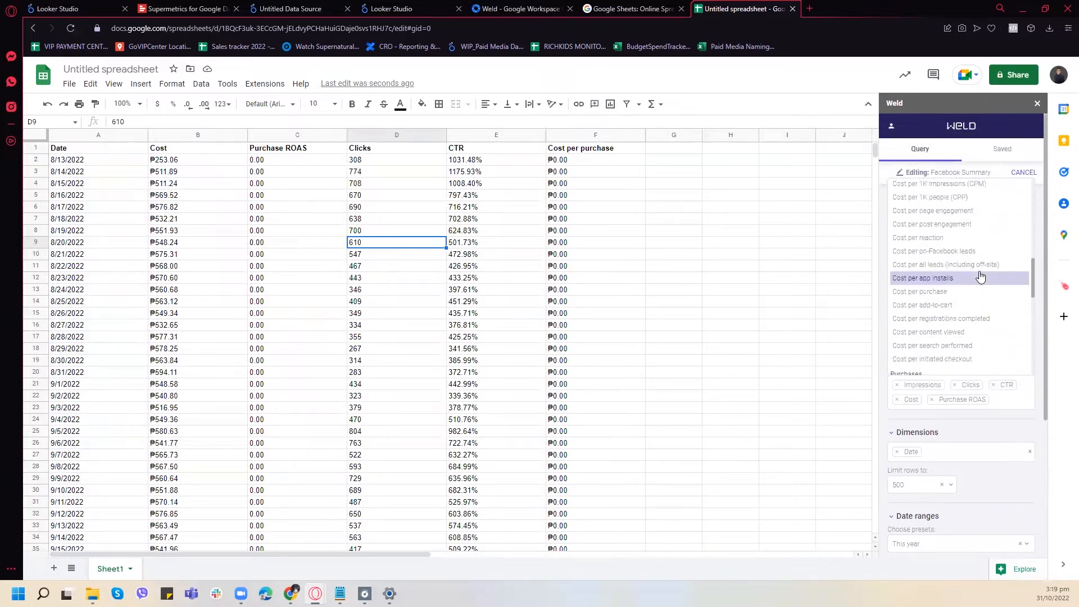
scroll(979, 278, down, 5)
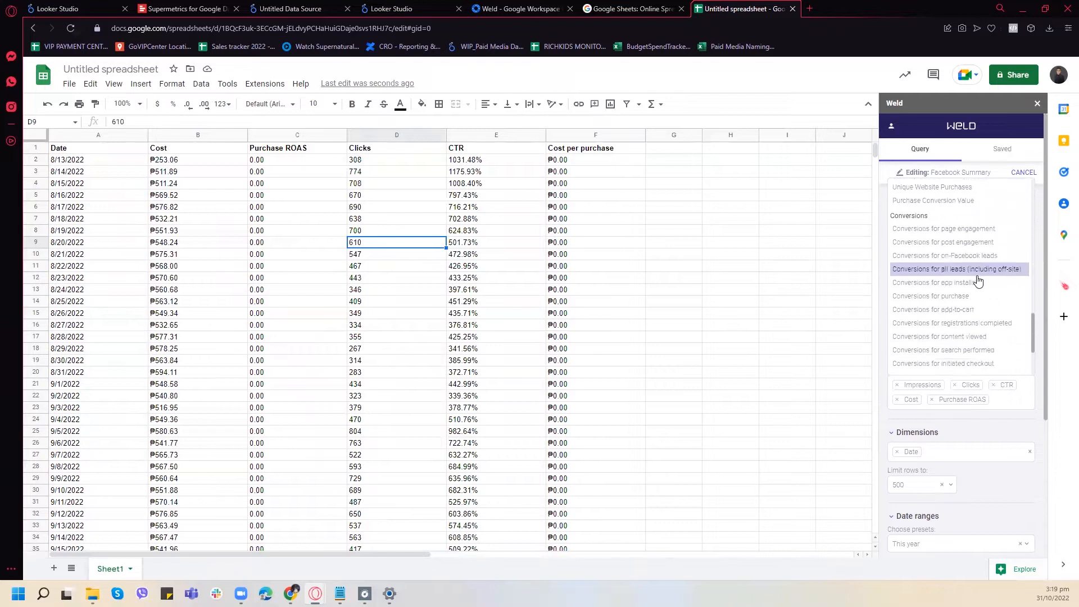
scroll(975, 276, down, 3)
scroll(981, 293, up, 3)
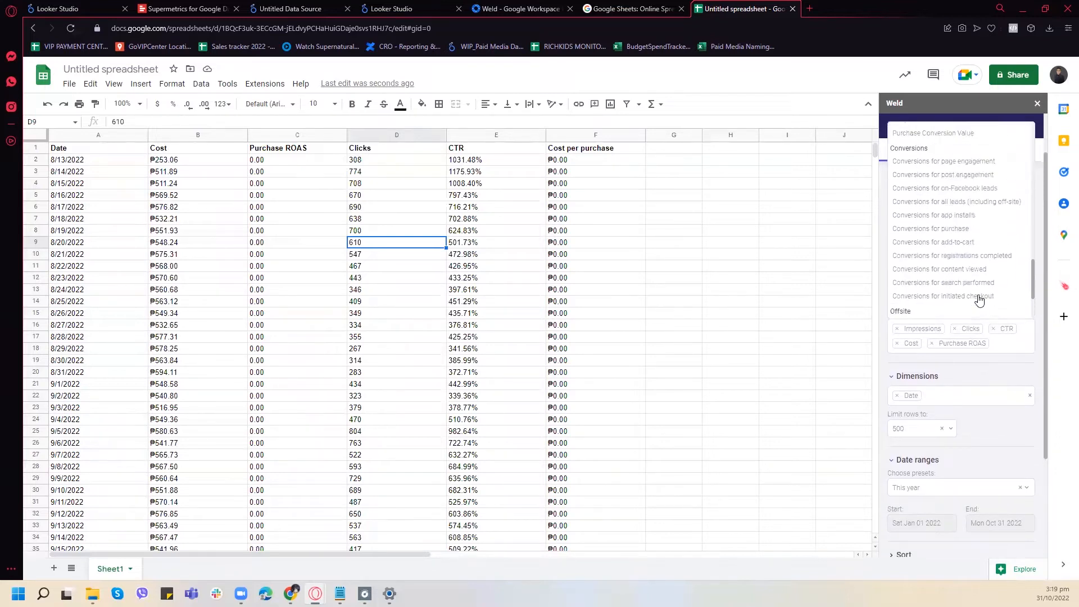
scroll(997, 308, up, 5)
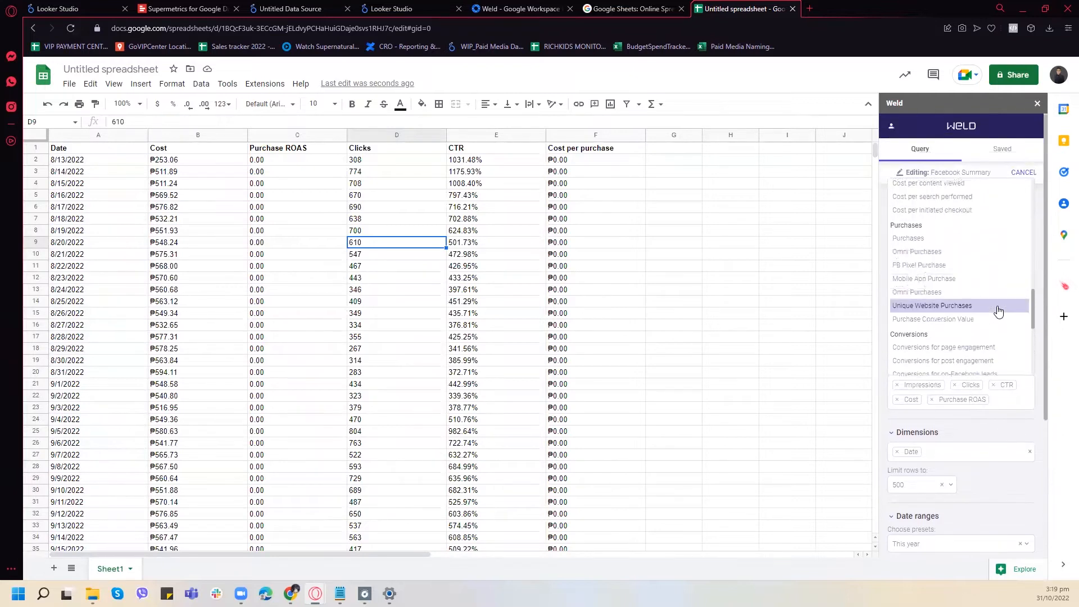
scroll(982, 312, up, 4)
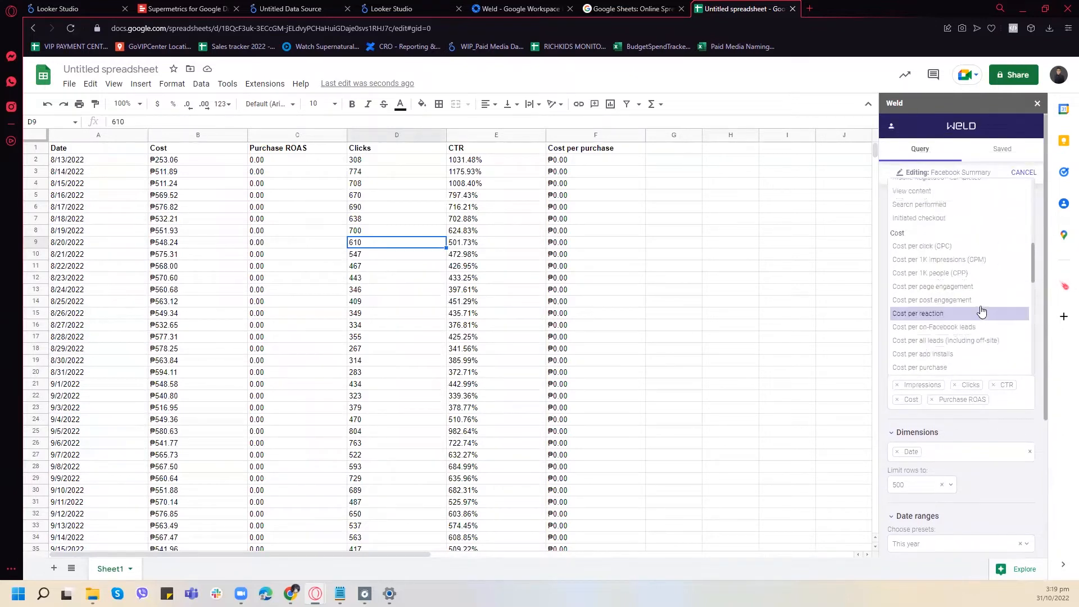
scroll(982, 312, up, 6)
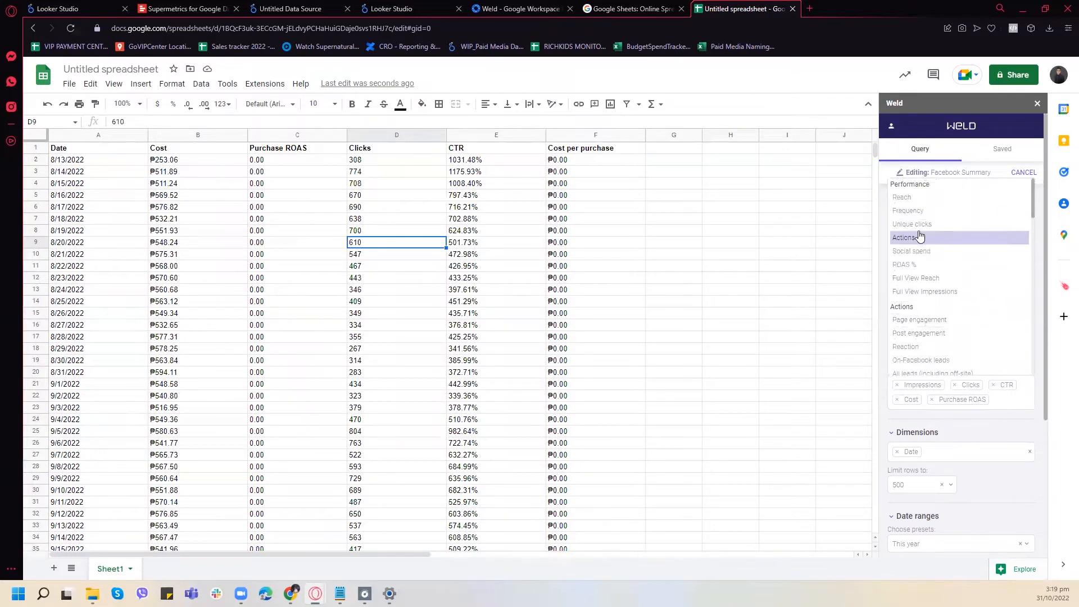
click(920, 237)
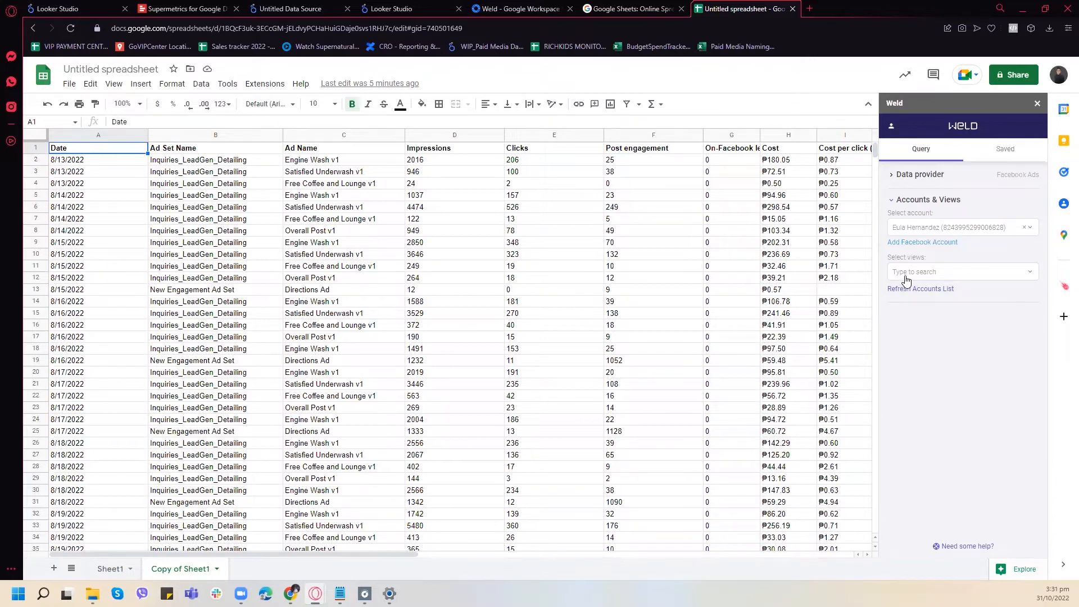
- Open the saved Facebook Summary query for editing
click(1006, 150)
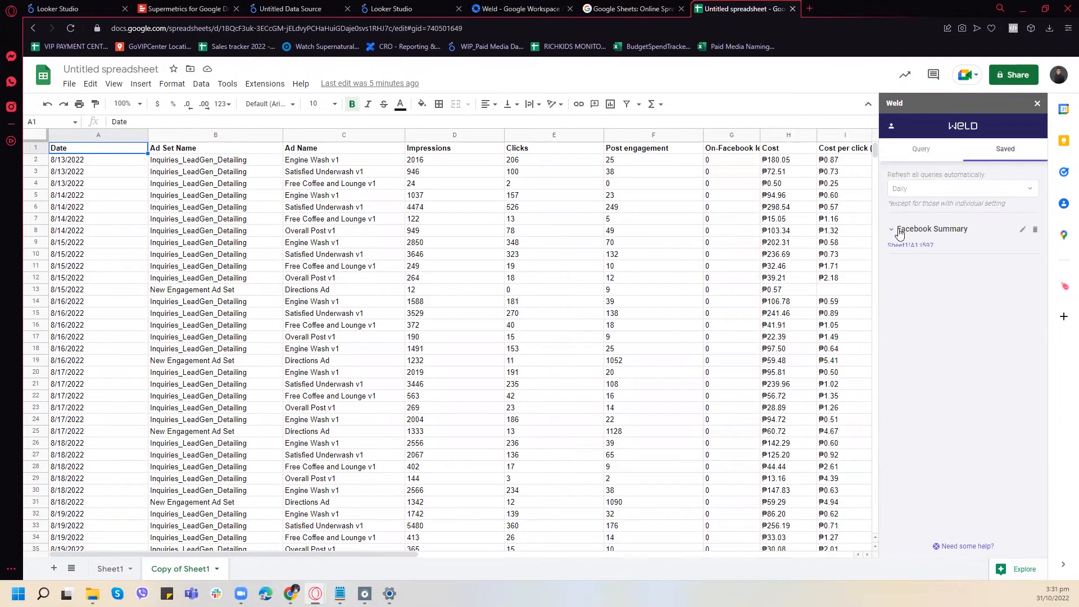
click(942, 273)
click(941, 273)
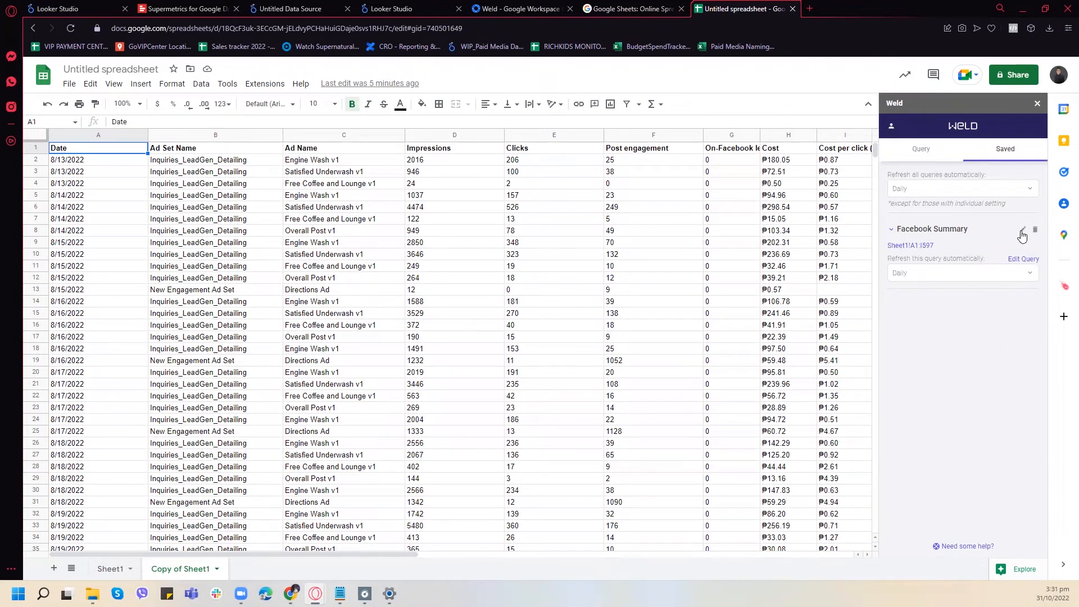
click(1023, 235)
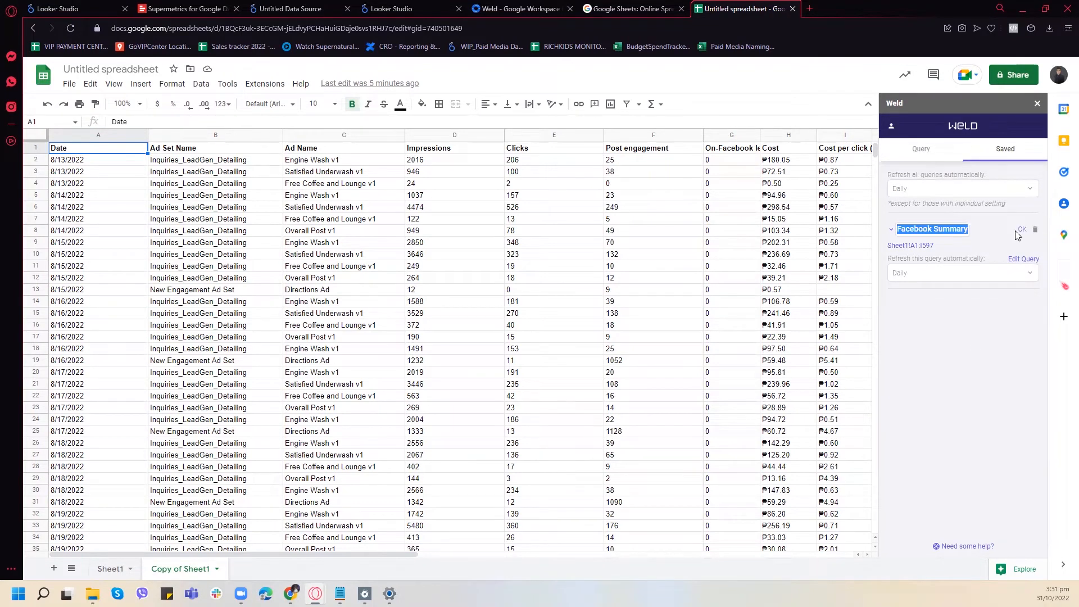
click(1023, 259)
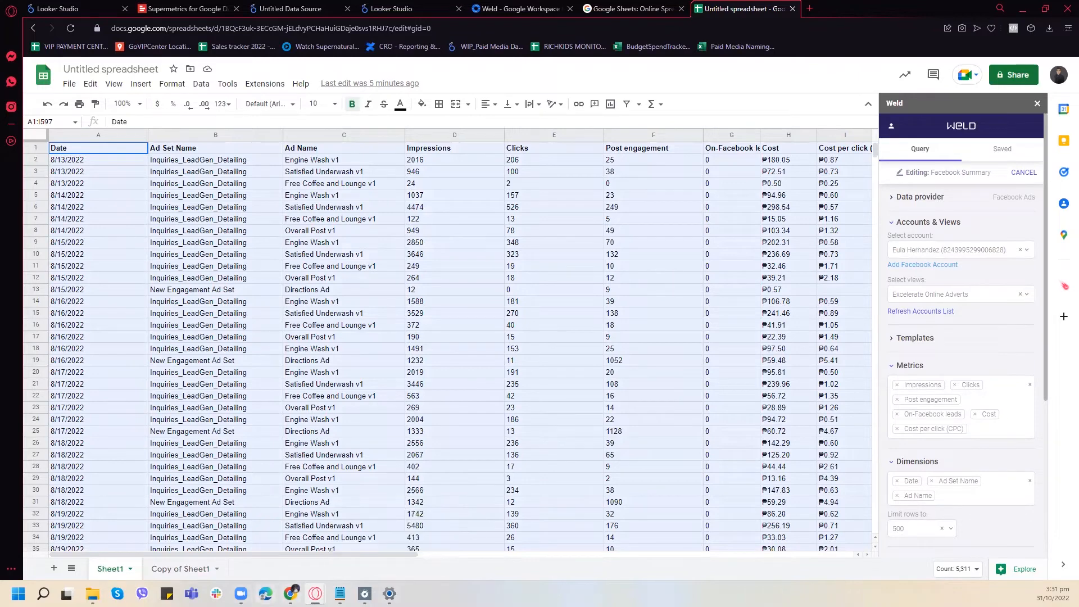
- Switch to the Ads Manager report in Chrome and rename it "Facebook ads report"
mouse_move(290, 594)
click(291, 531)
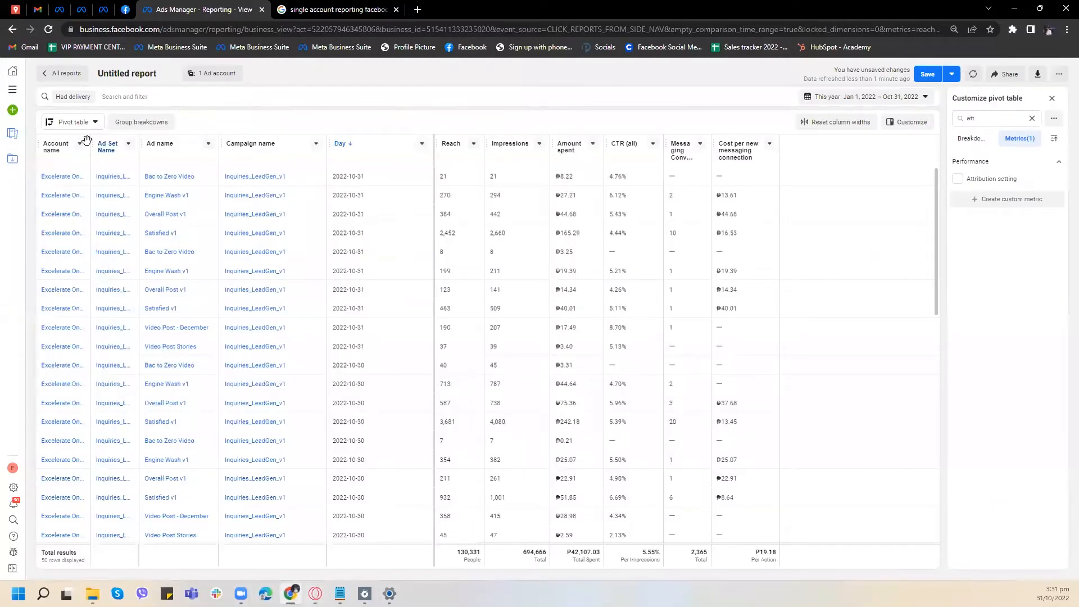
click(127, 76)
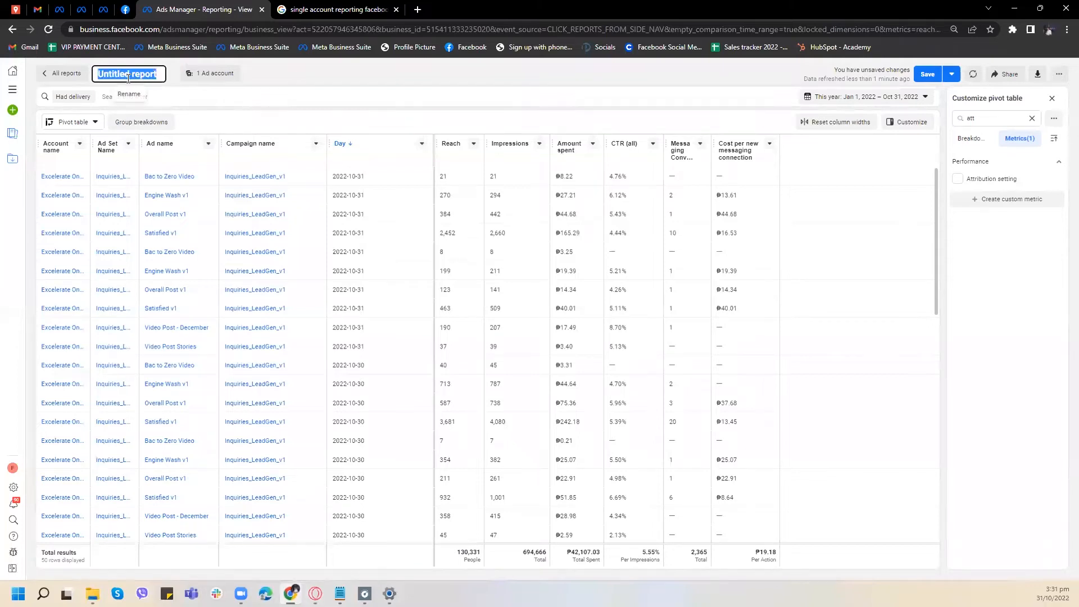
text(Facebook ads report)
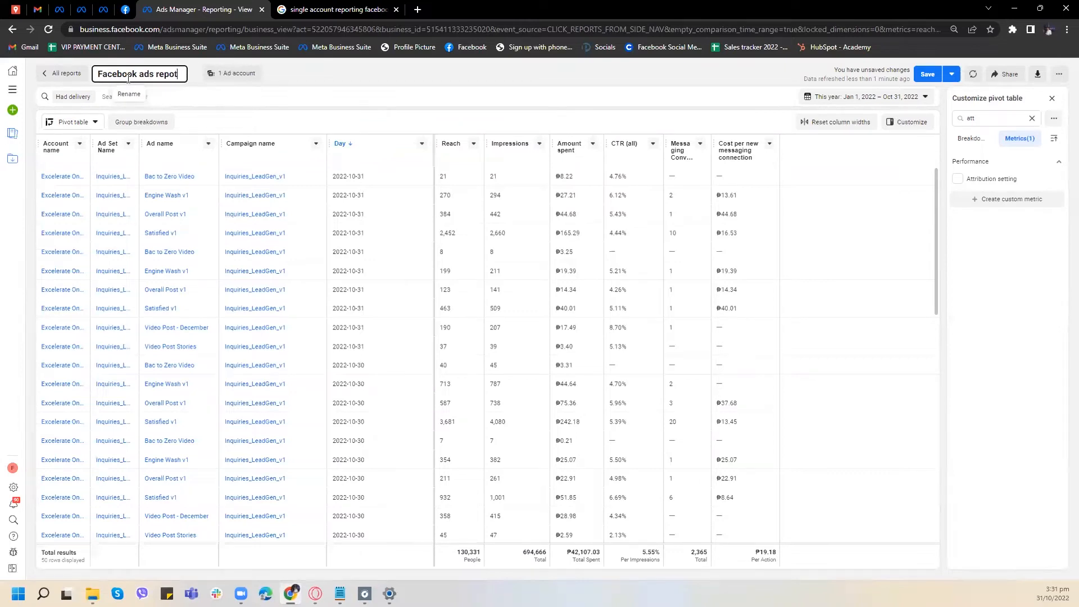
click(864, 113)
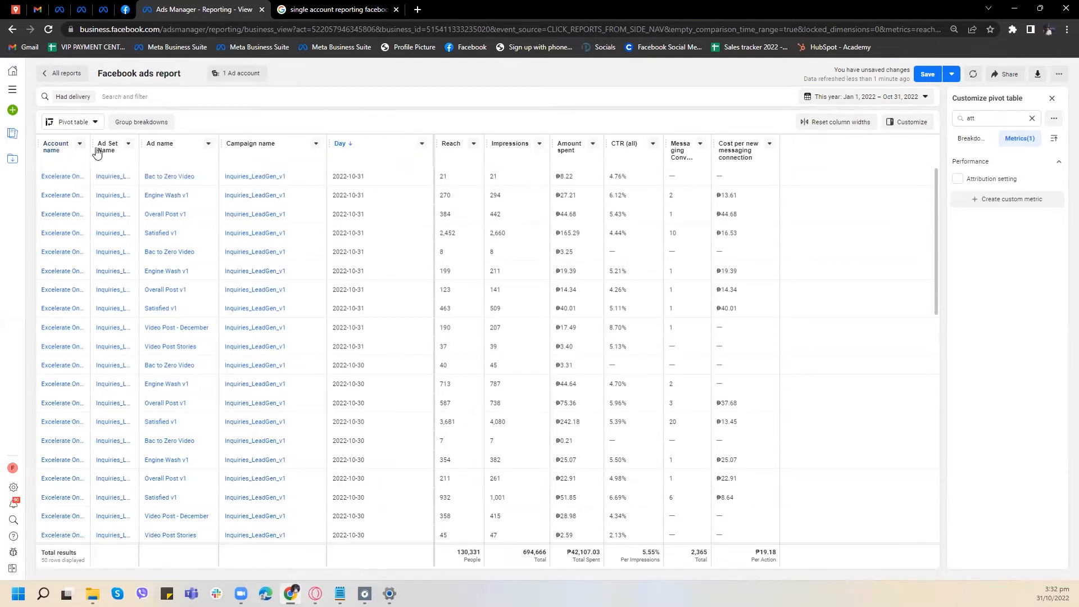
- Search the pivot table metrics for "account" and remove the Account name column from the report
click(975, 118)
text(ccoun)
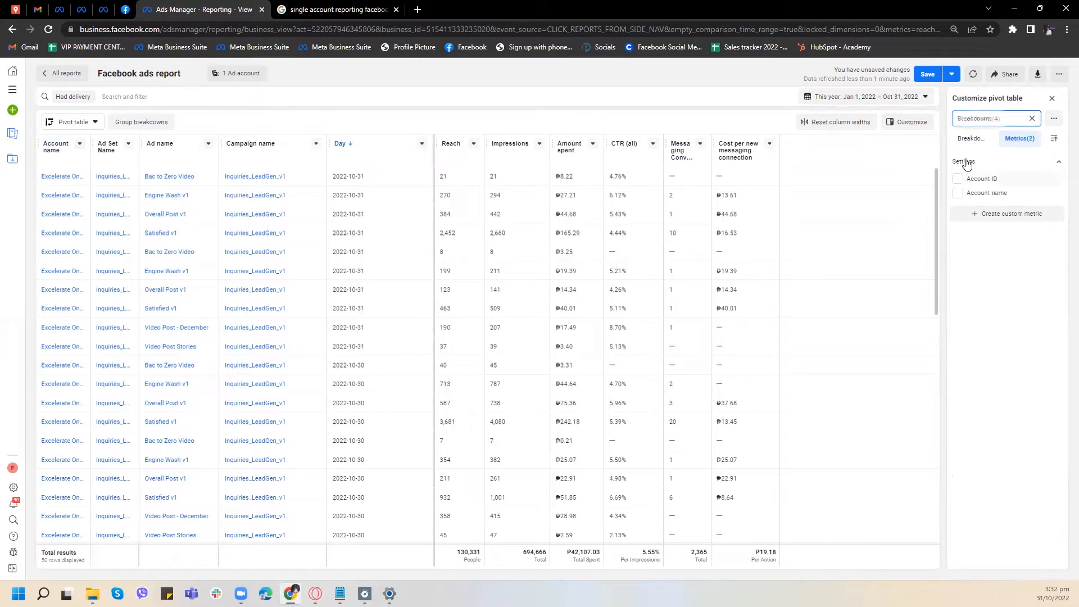
click(79, 144)
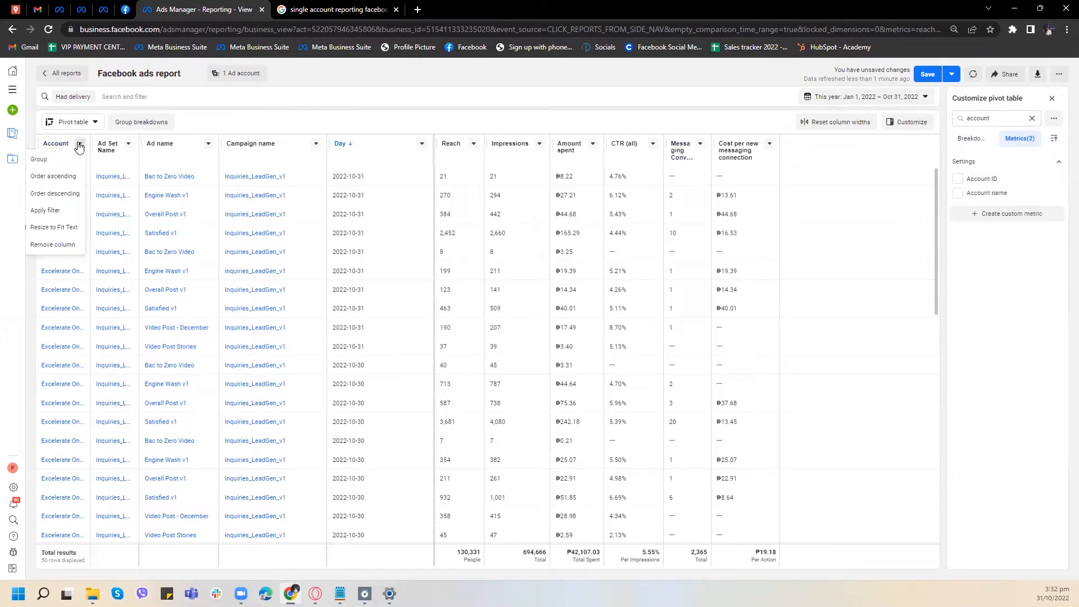
click(52, 245)
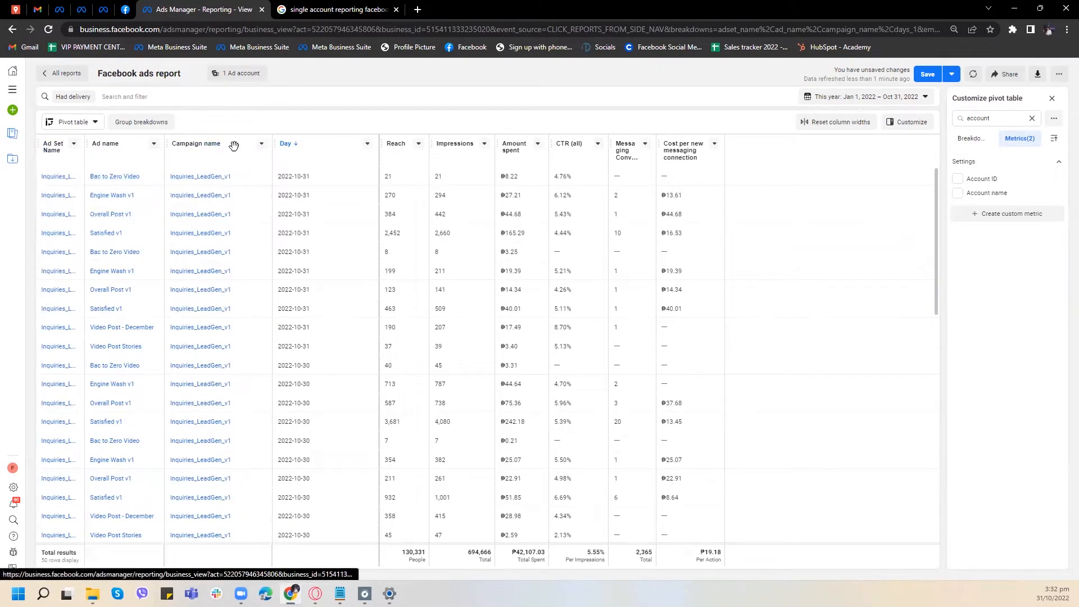
- Try to move the Campaign name column in front of the Ad Set Name column
drag(231, 145, 35, 139)
click(262, 146)
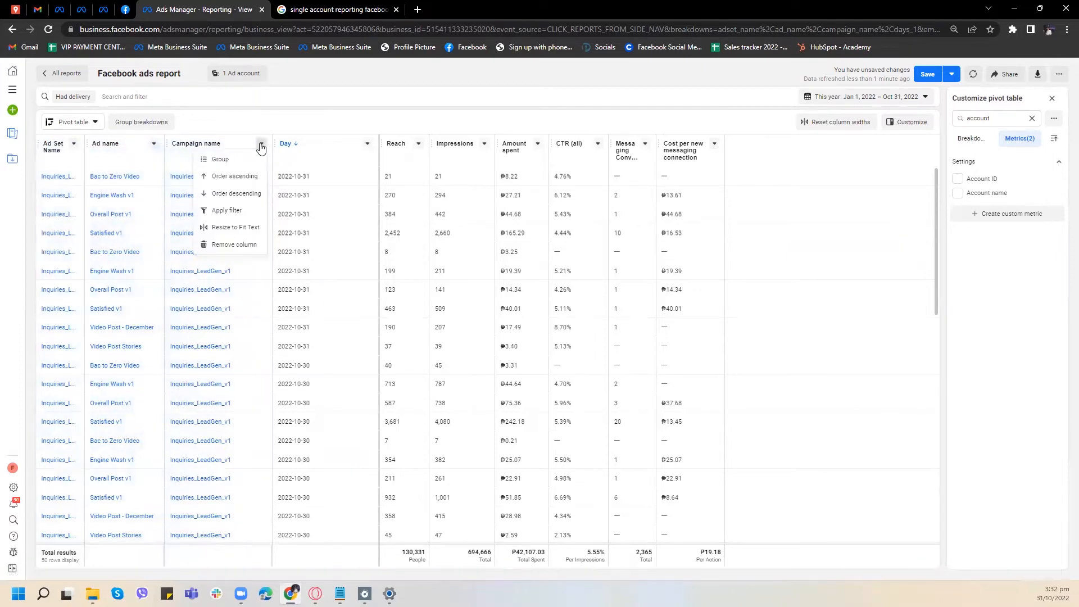
click(261, 146)
drag(236, 140, 48, 153)
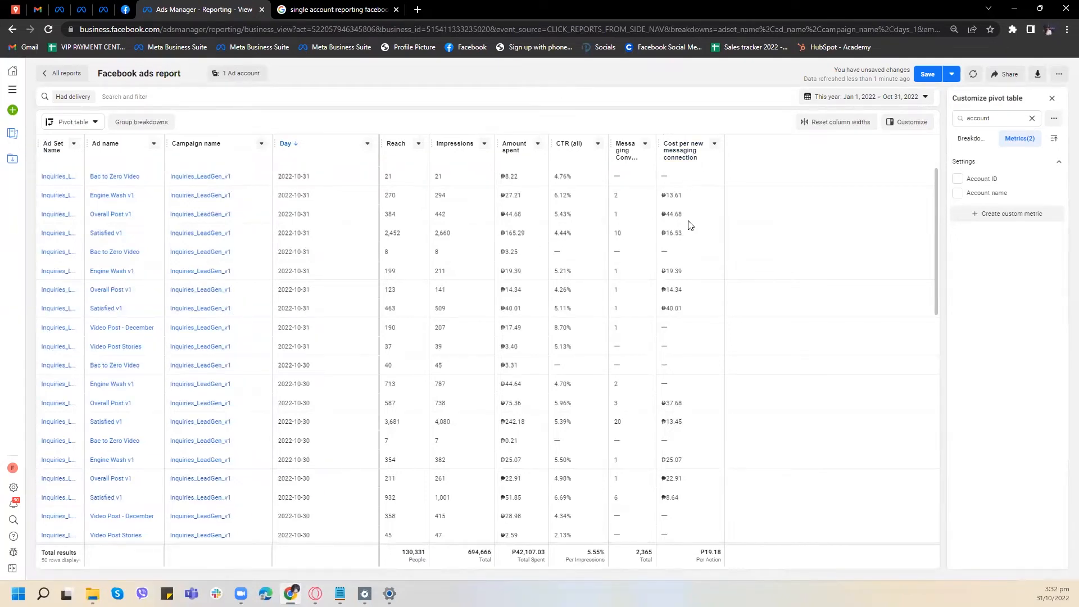
- Export the report as a CSV file without the summary row
scroll(690, 226, down, 3)
scroll(688, 227, up, 3)
click(1038, 74)
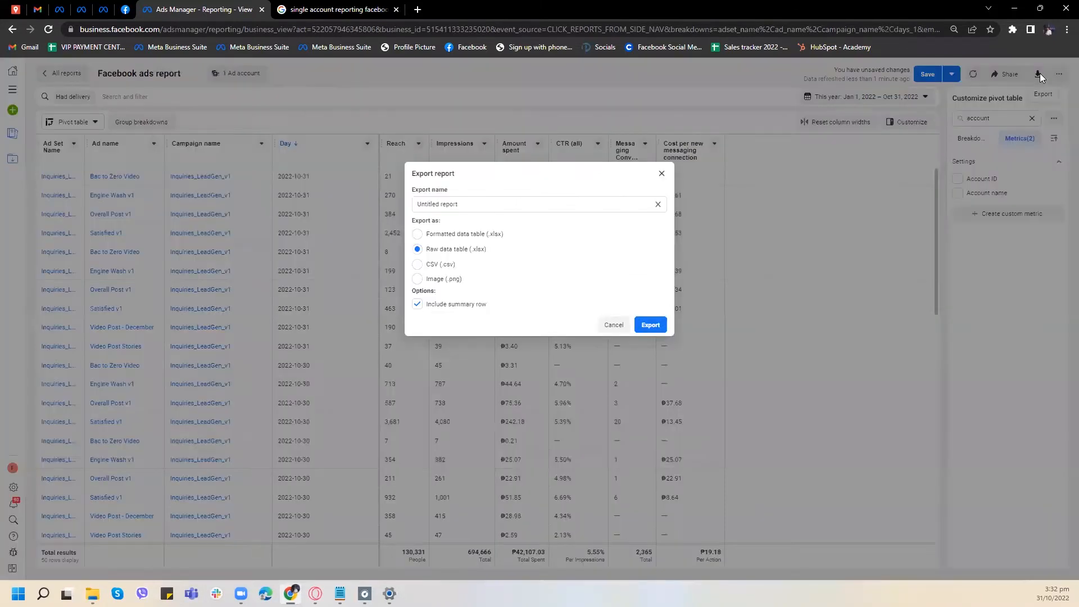
click(424, 270)
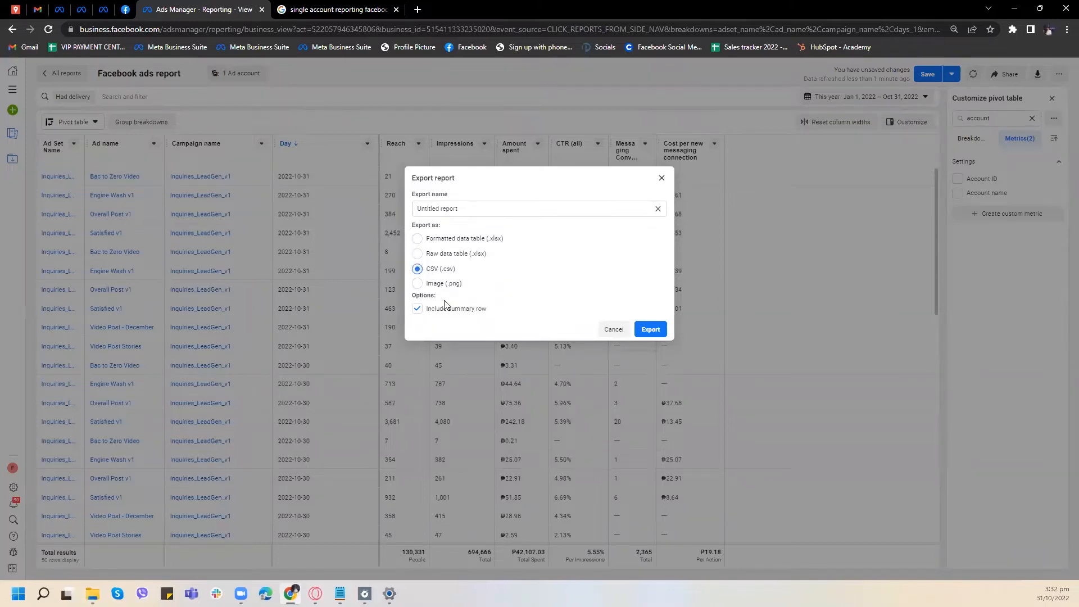
click(417, 310)
click(651, 330)
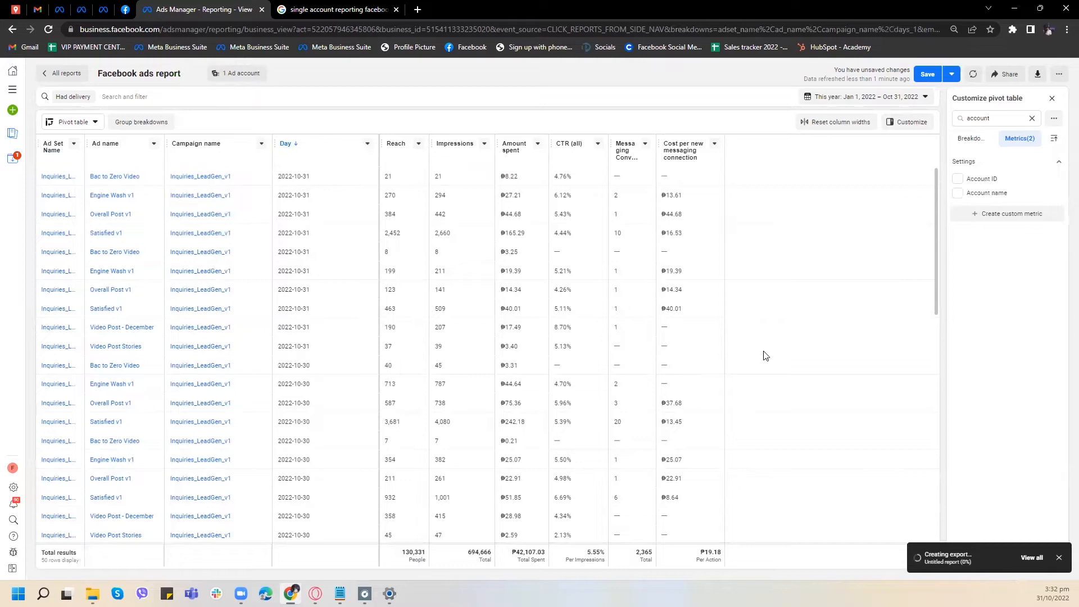
- Switch to the Google Sheets window and review the Facebook data imported into Sheet1
mouse_move(315, 593)
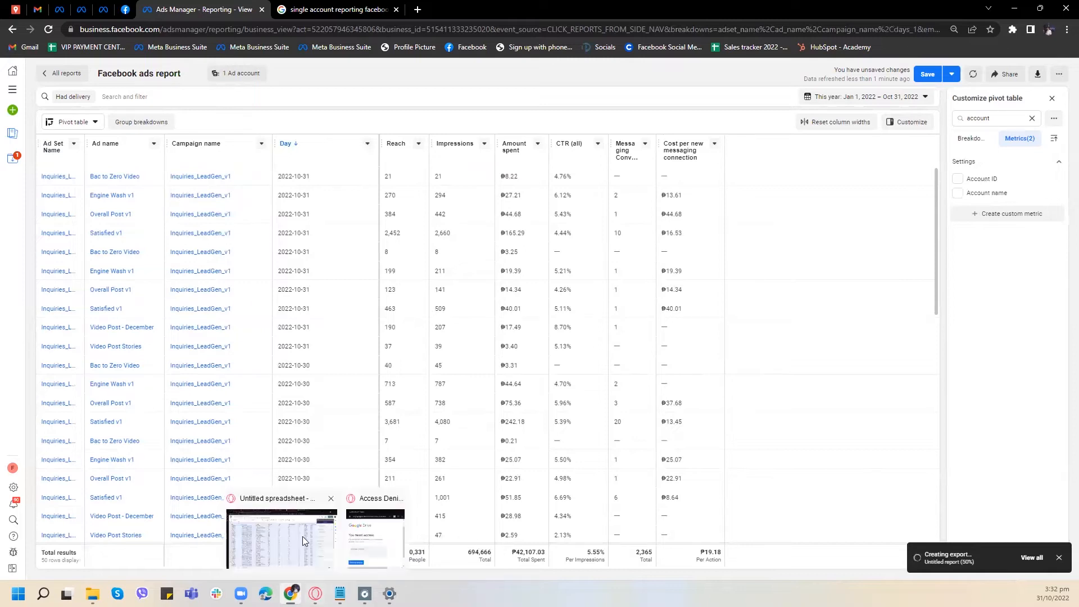
click(303, 536)
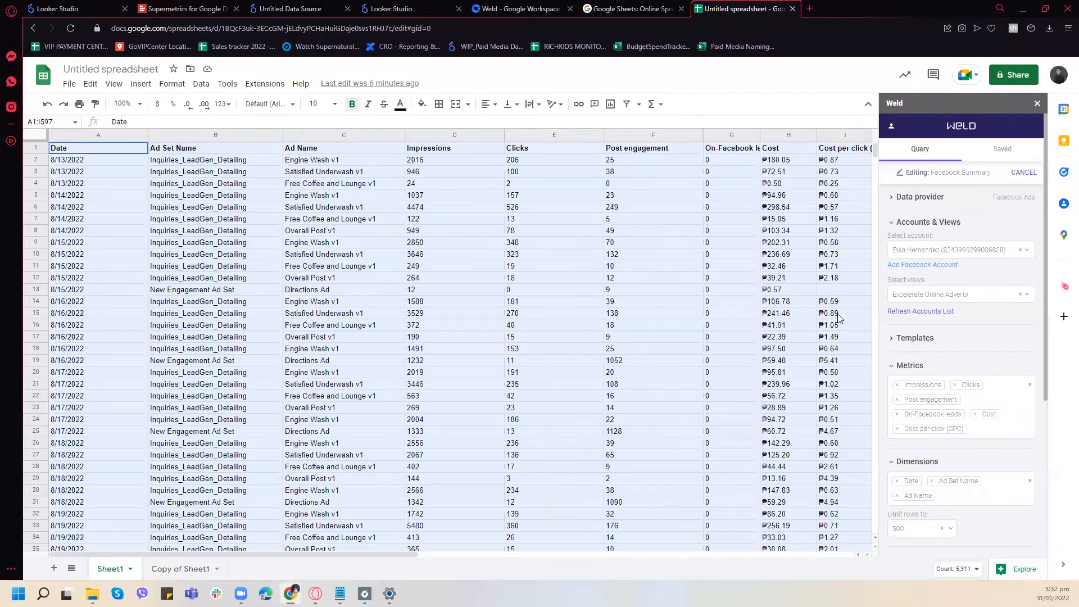
click(776, 268)
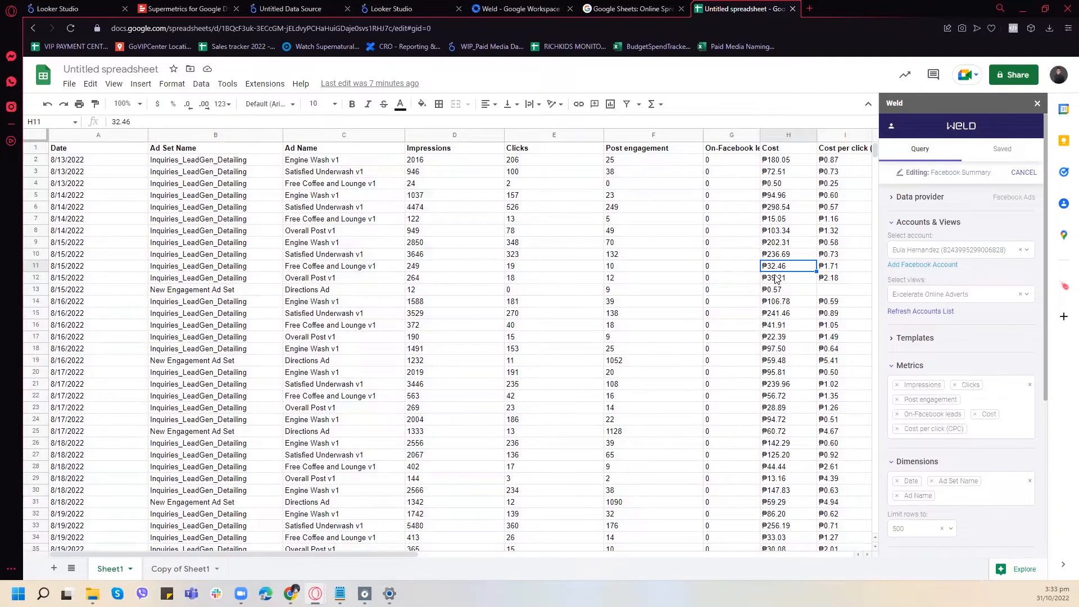
scroll(814, 329, down, 4)
scroll(811, 315, up, 4)
- Return to Ads Manager and view the list of all report exports
mouse_move(292, 594)
click(299, 559)
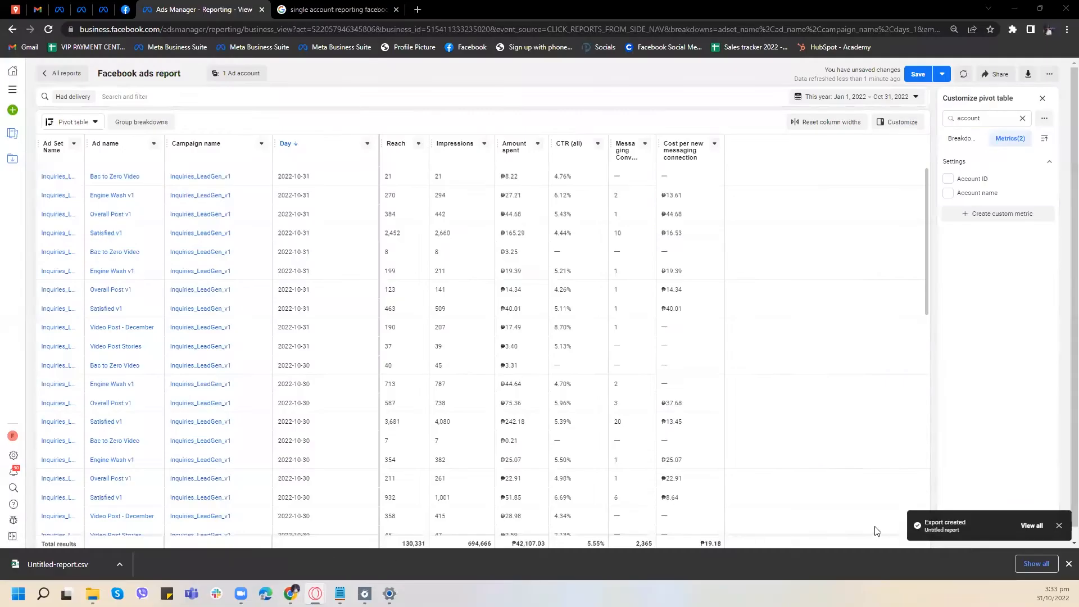
click(1031, 526)
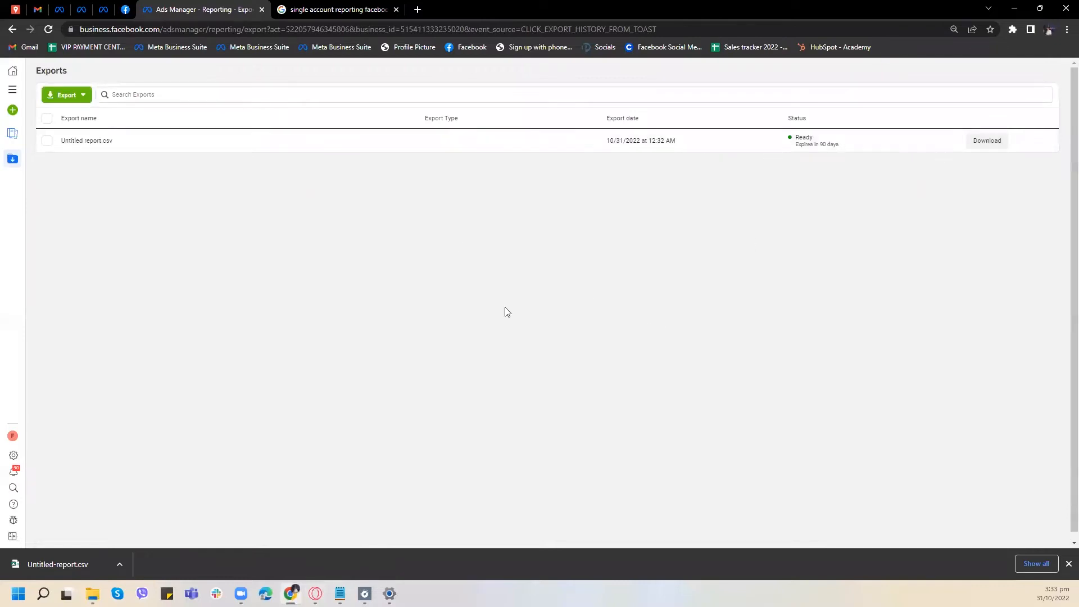
- Open the downloaded Untitled-report.csv in Excel beside the Ads Manager window
click(93, 593)
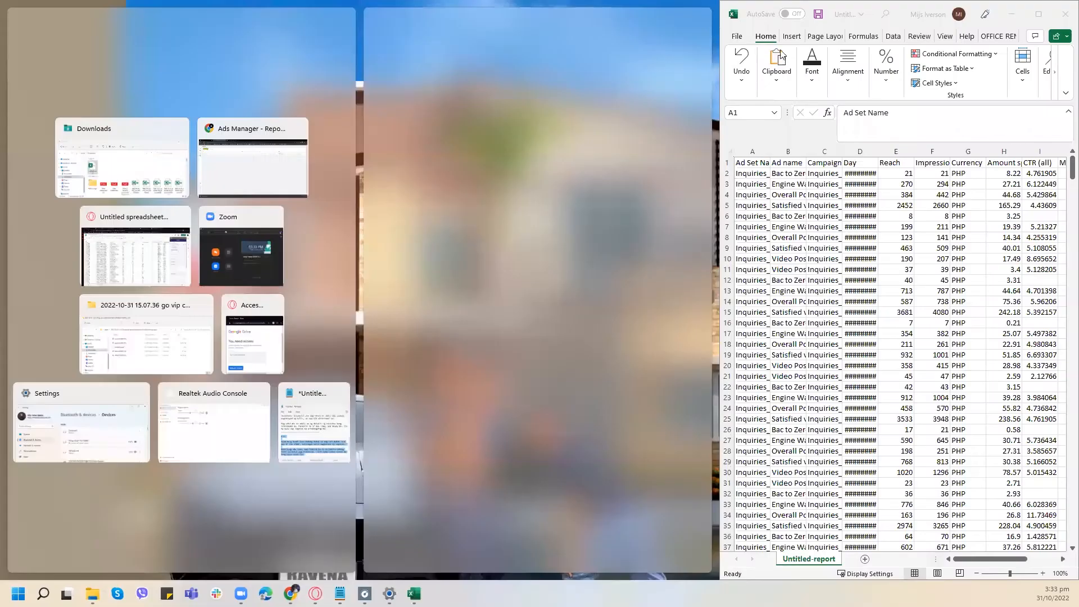
click(522, 7)
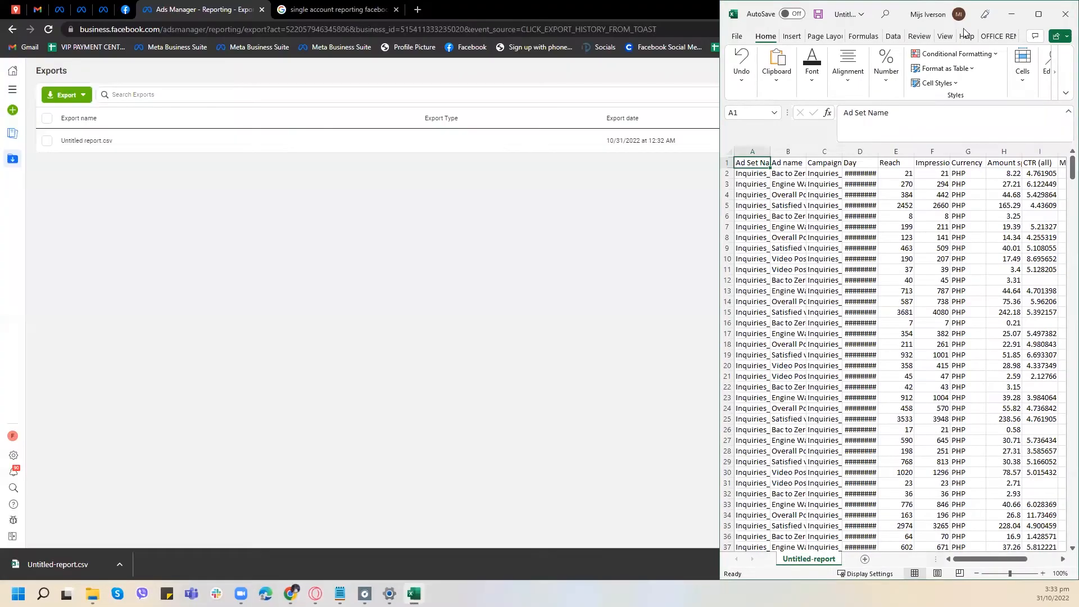
- Maximize the report in Excel and widen the Campaign name, Day, Reporting starts and Reporting ends columns to fit their contents
click(1038, 14)
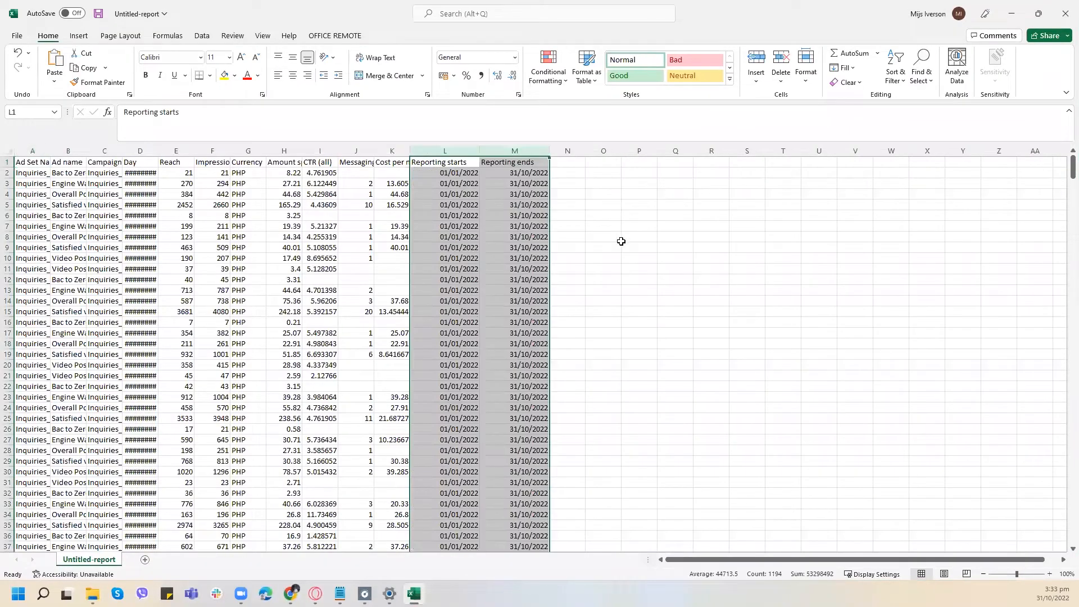
click(616, 240)
scroll(342, 258, down, 3)
scroll(342, 258, up, 3)
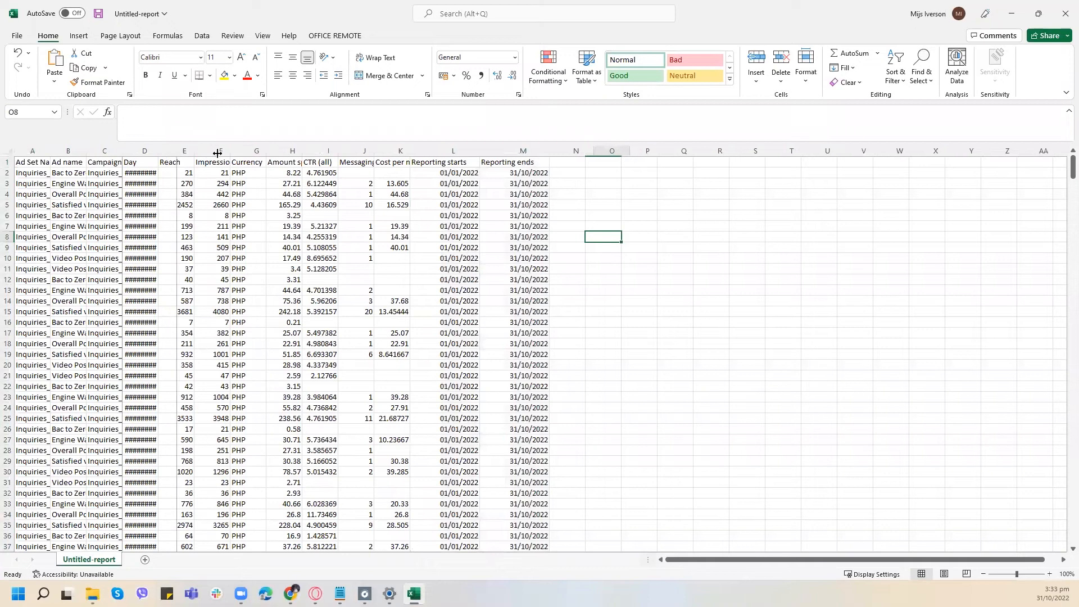
double_click(157, 150)
double_click(138, 151)
click(213, 249)
- Copy all report rows, including headers, from the Ad Set Name column through the cost per new messaging connection column
drag(22, 162, 499, 167)
key(ctrl+shift+Down)
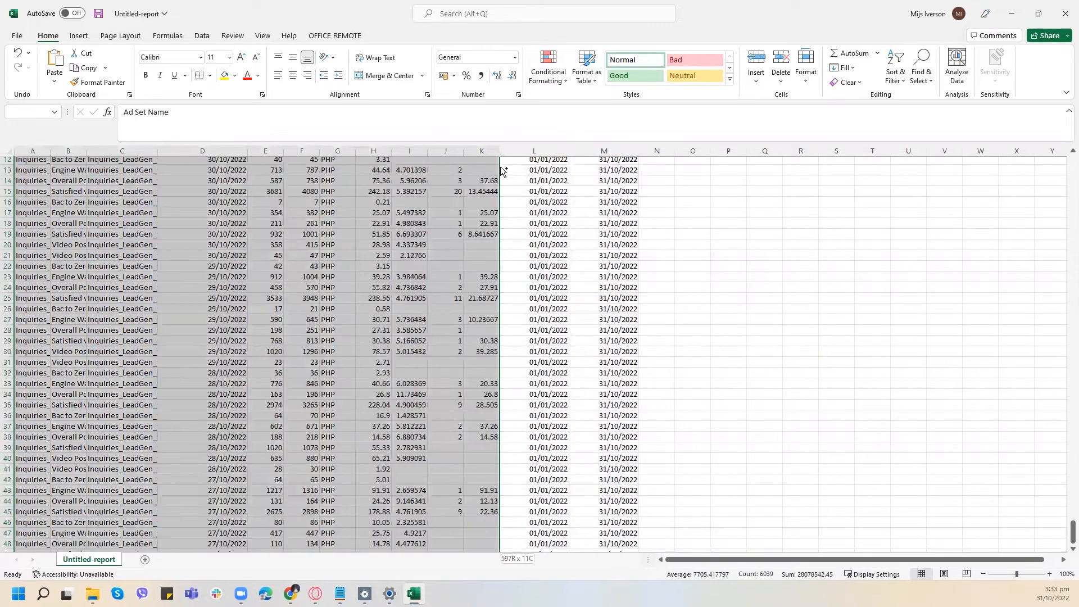
key(ctrl+c)
scroll(528, 336, up, 18)
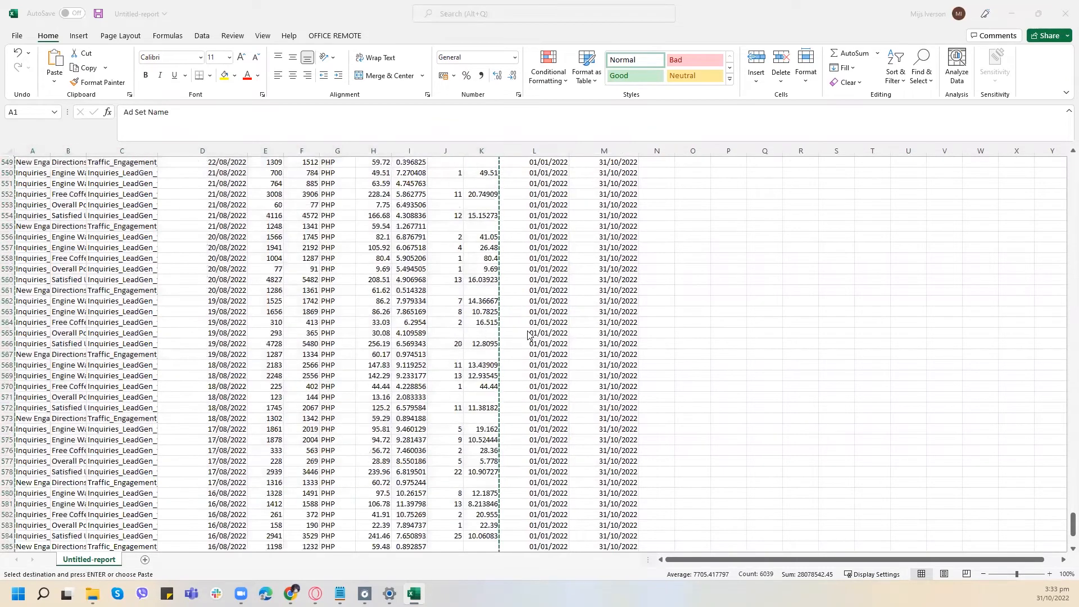
scroll(529, 335, up, 18)
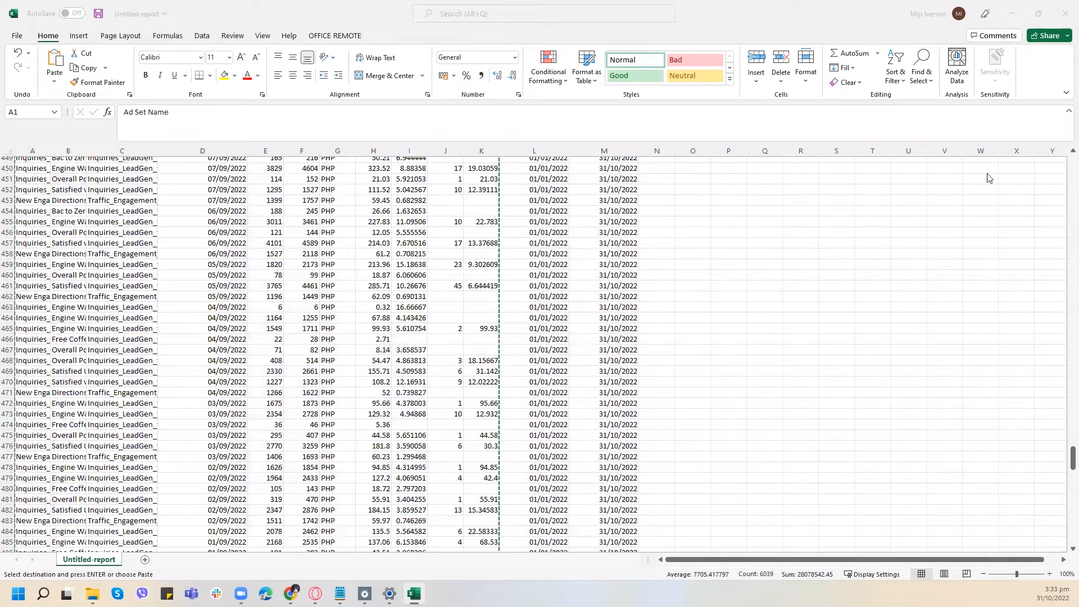
scroll(986, 175, up, 15)
- Switch to the Google Sheets spreadsheet holding the Weld import and delete Sheet1
key(alt+Tab)
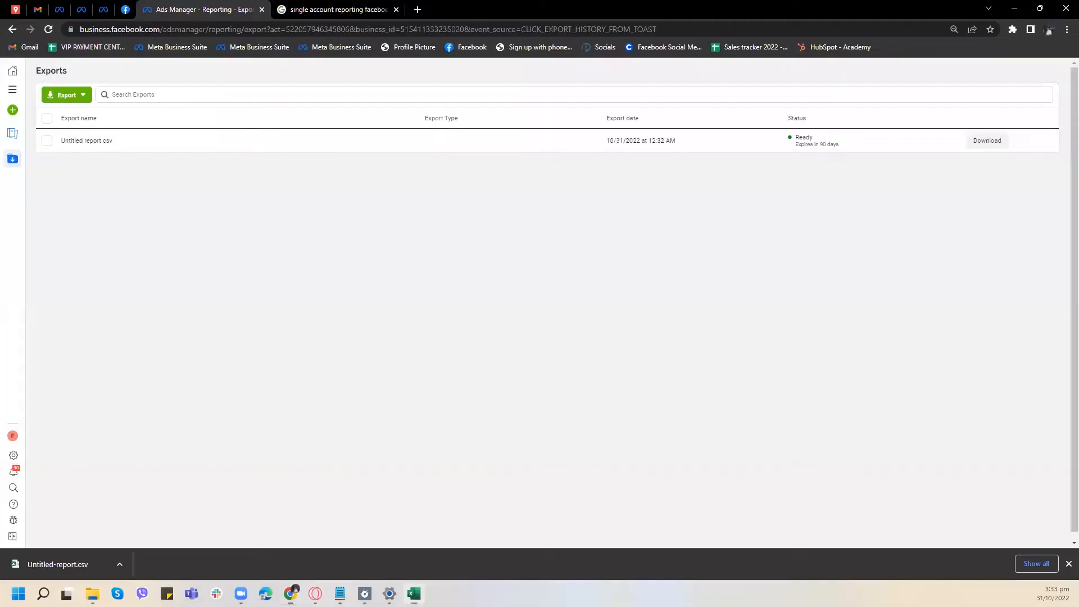
mouse_move(290, 594)
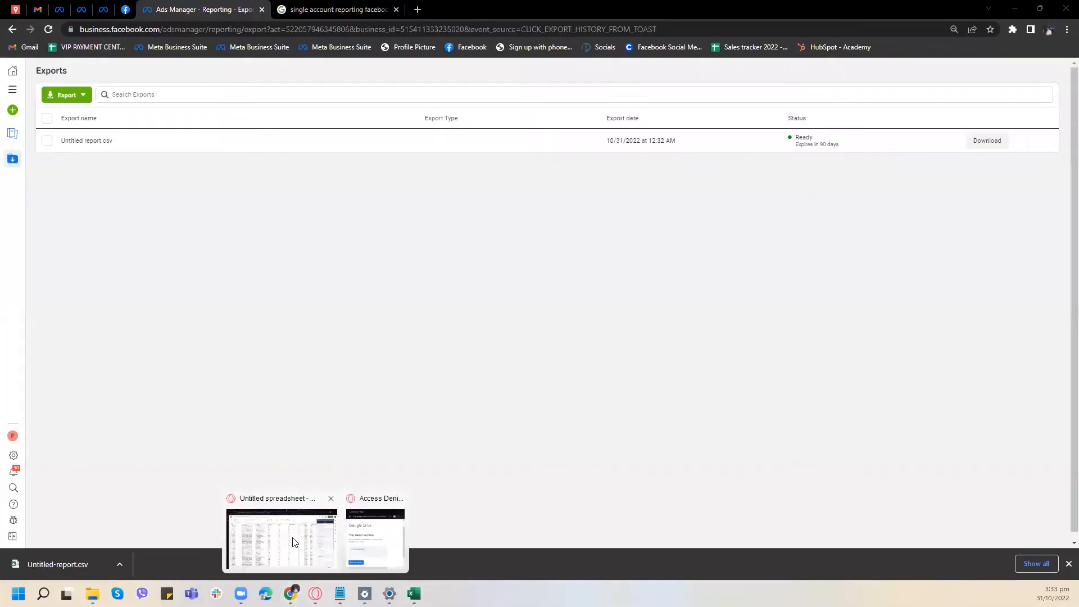
click(291, 542)
click(93, 149)
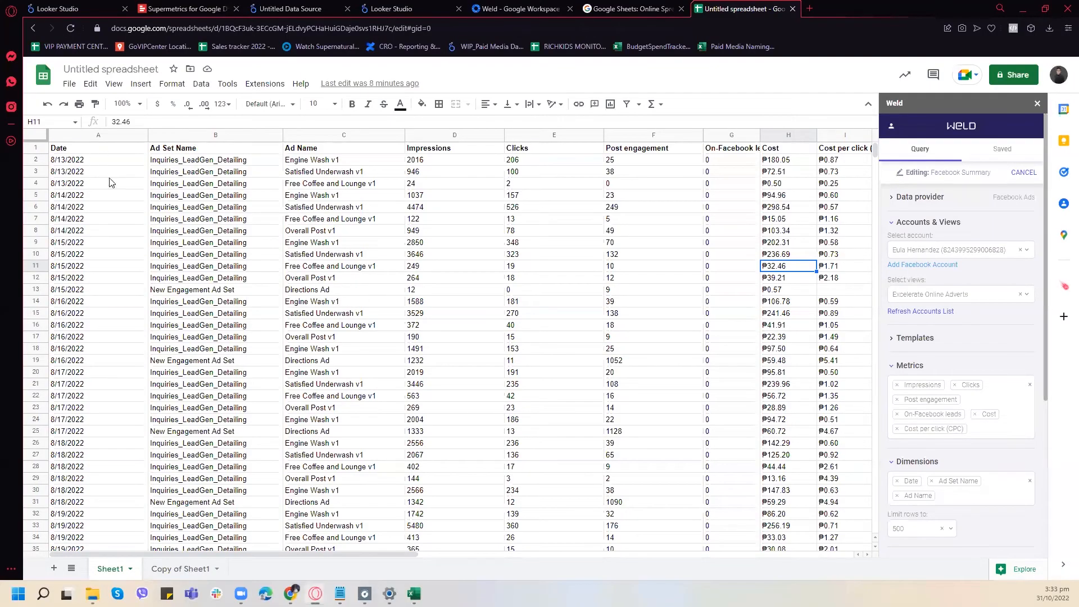
click(133, 570)
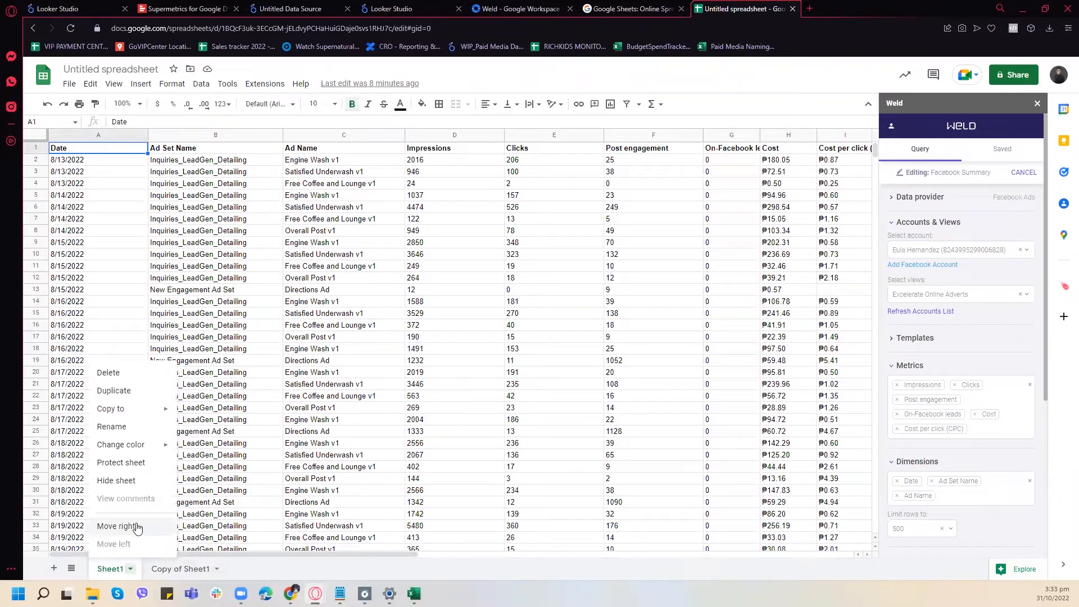
click(125, 392)
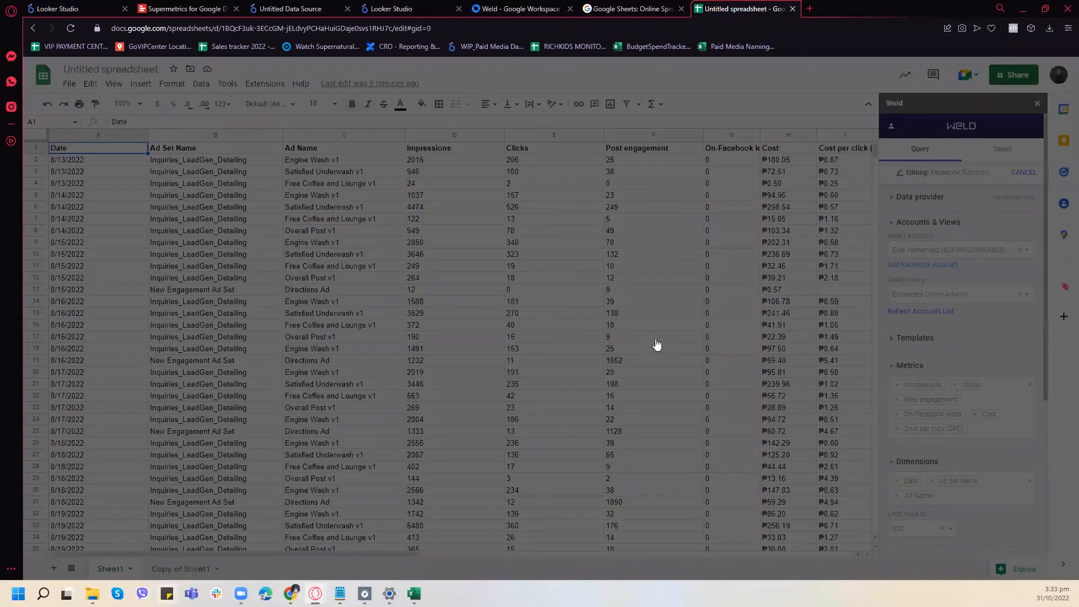
click(677, 341)
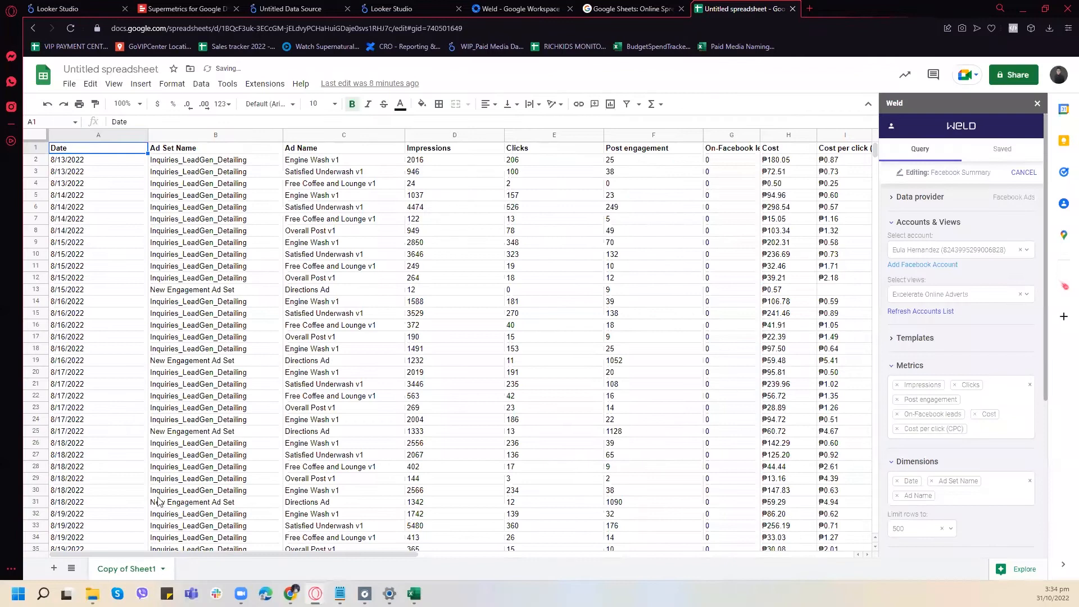
- Add a new blank sheet and delete the Copy of Sheet1 sheet
click(54, 568)
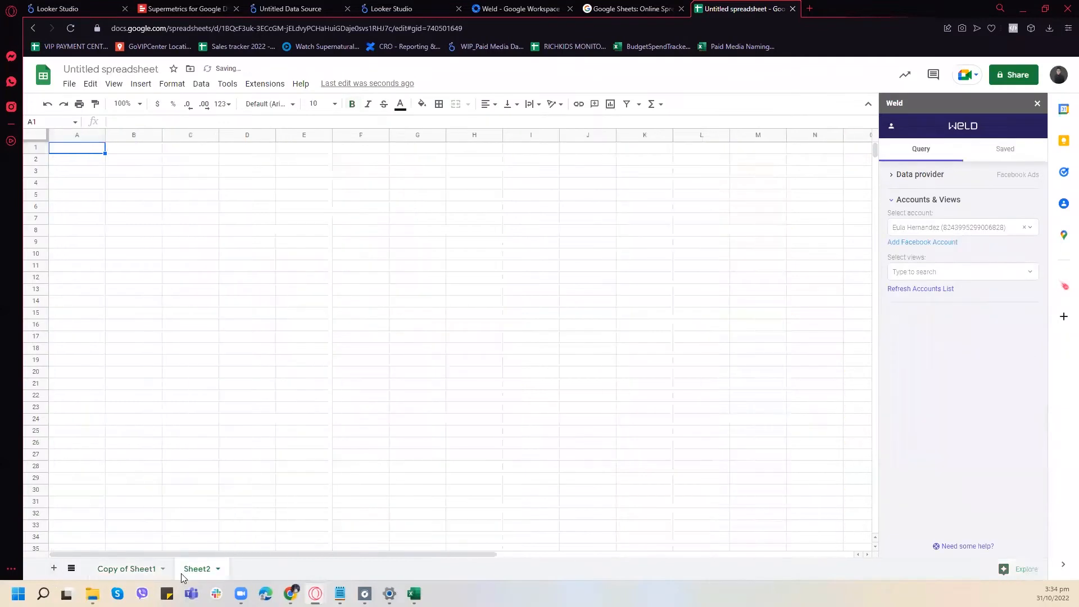
click(126, 569)
click(162, 569)
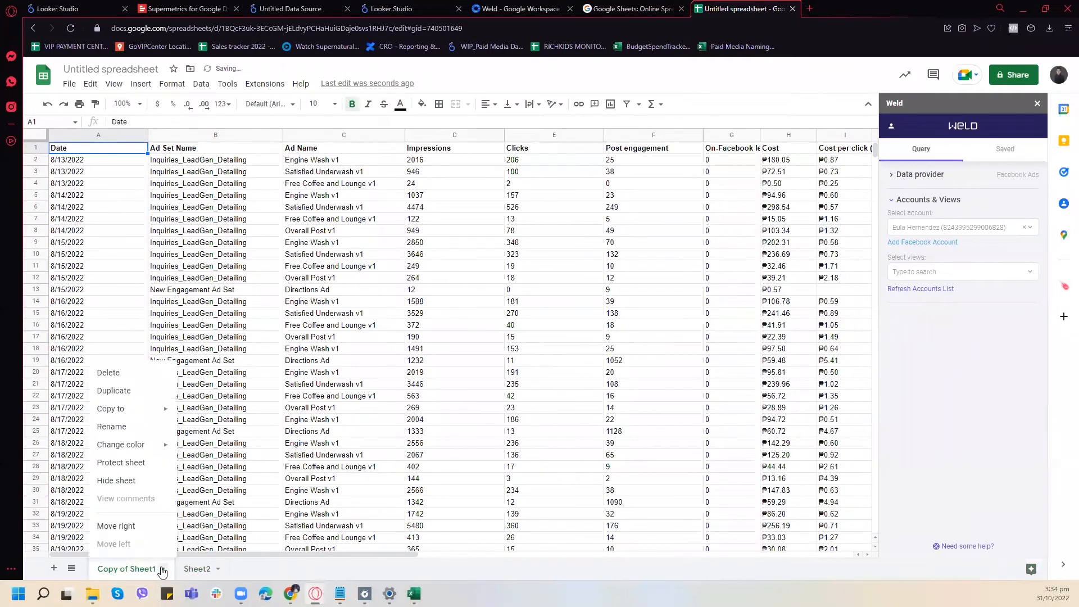
click(137, 373)
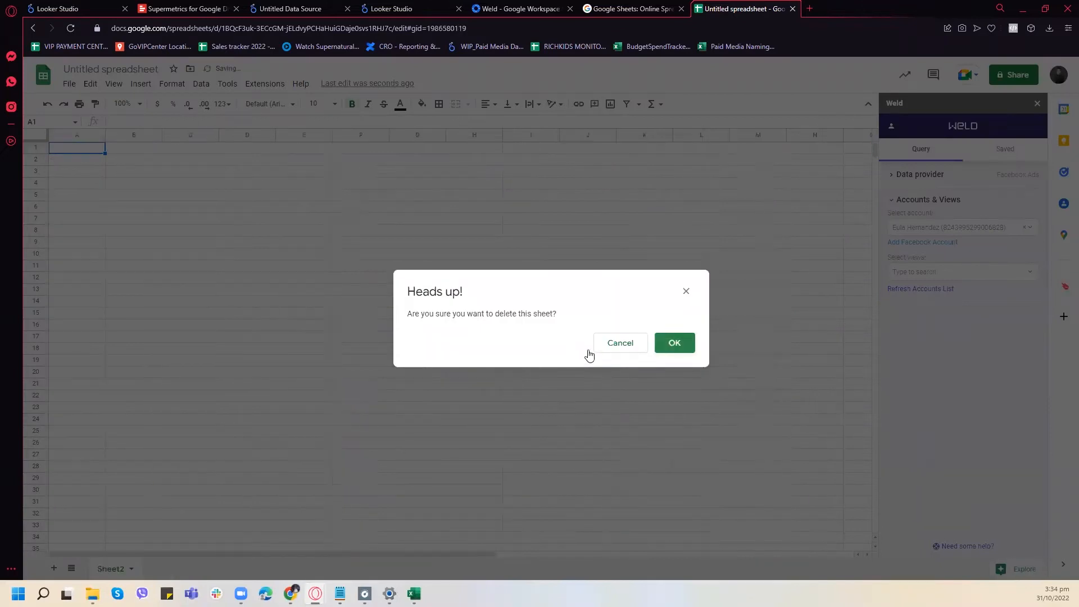
click(674, 343)
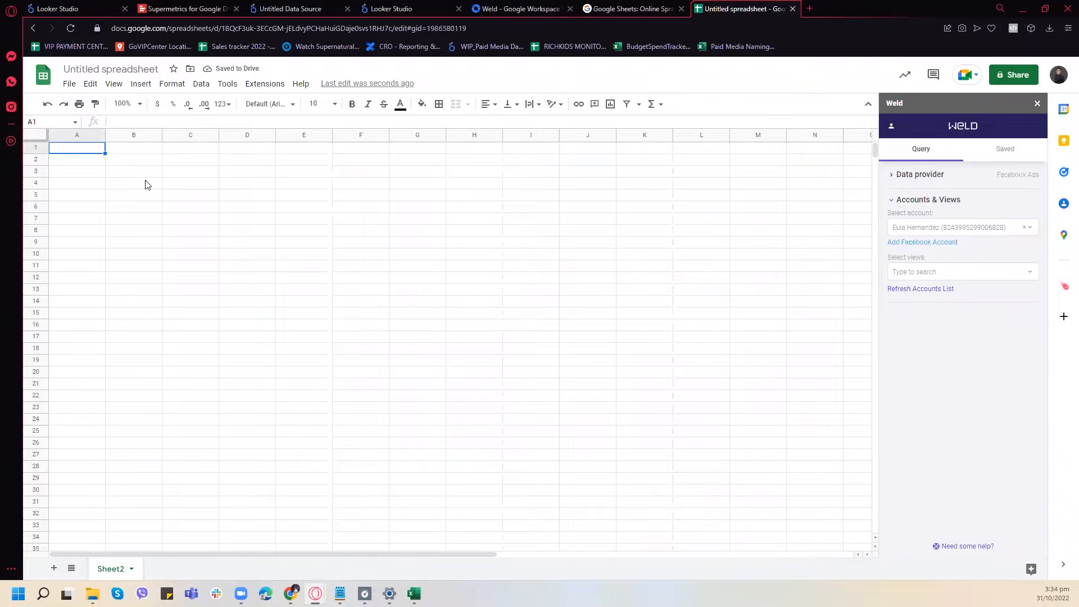
- Close the Weld sidebar and paste the copied report data into Sheet2 starting at cell A1
click(1038, 104)
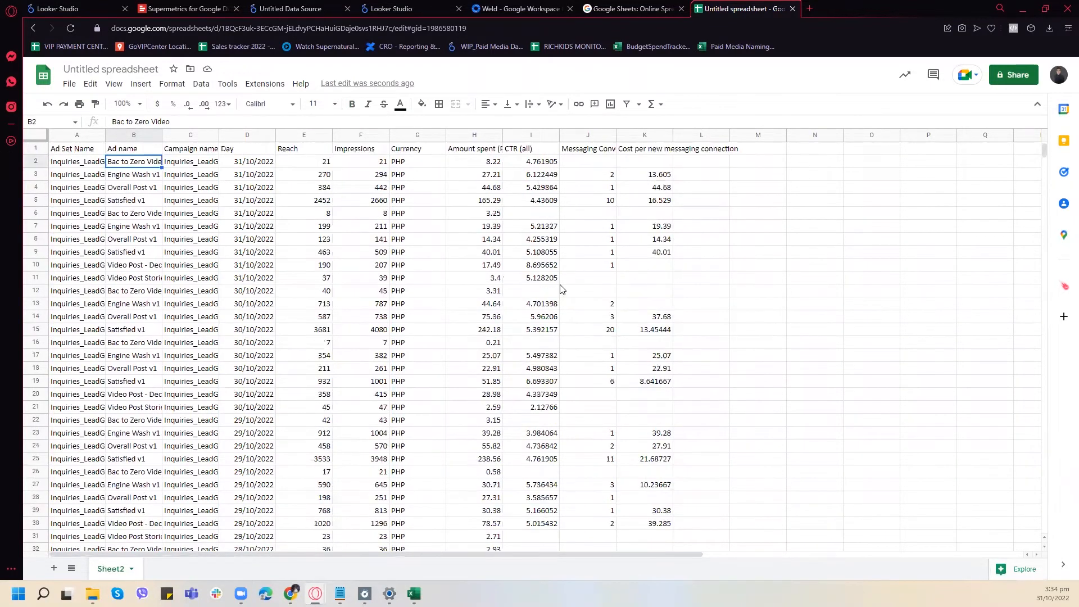
- Rename the spreadsheet as "FullTorque Facebook Ads Data (October 31)"
click(107, 70)
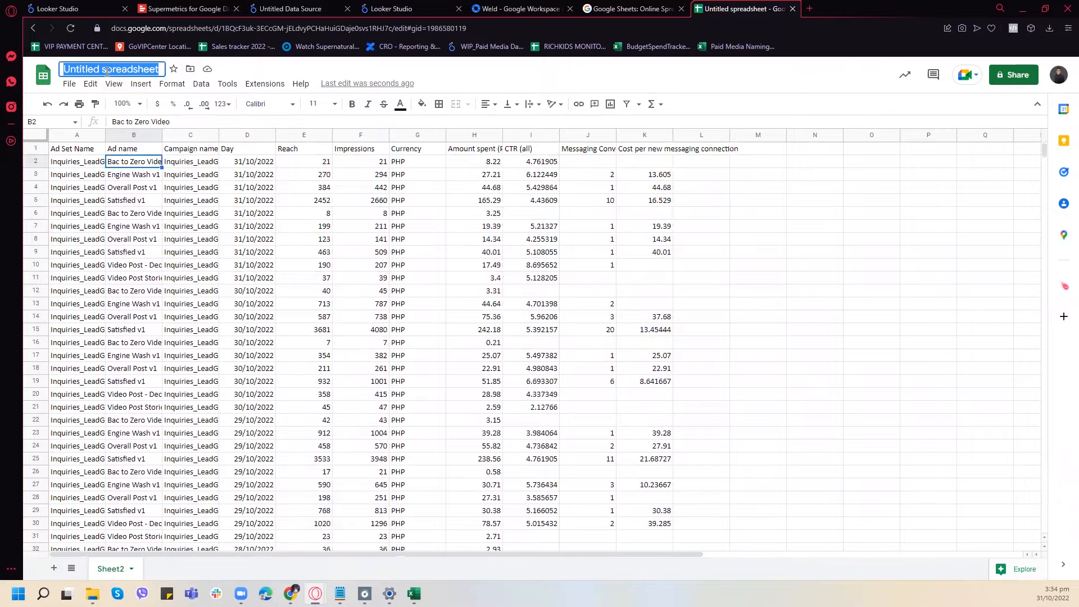
text(Ful)
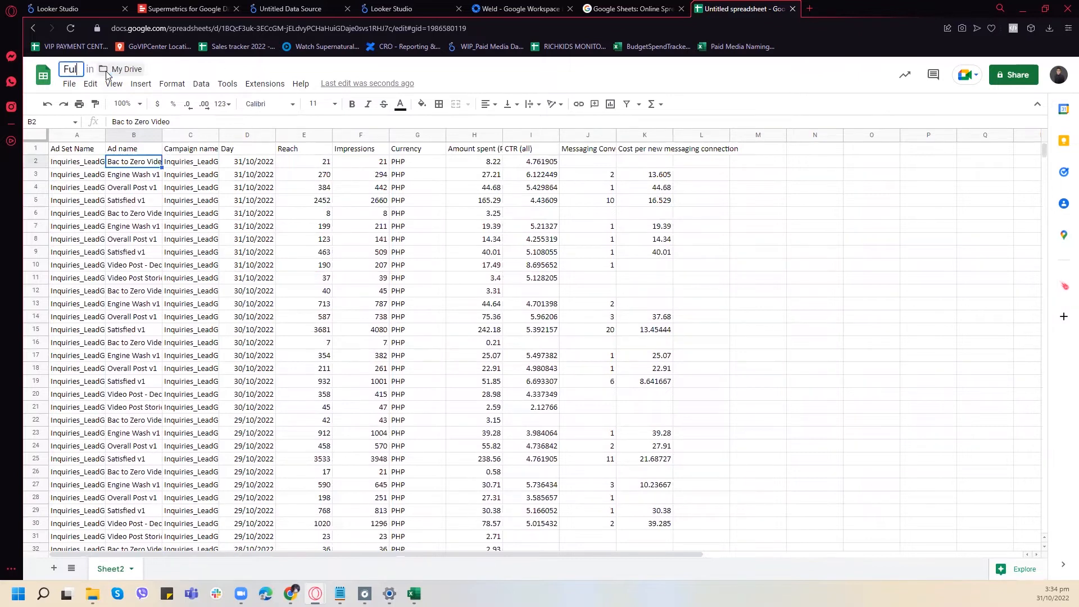
text(lTorque Facebook Ads Data ()
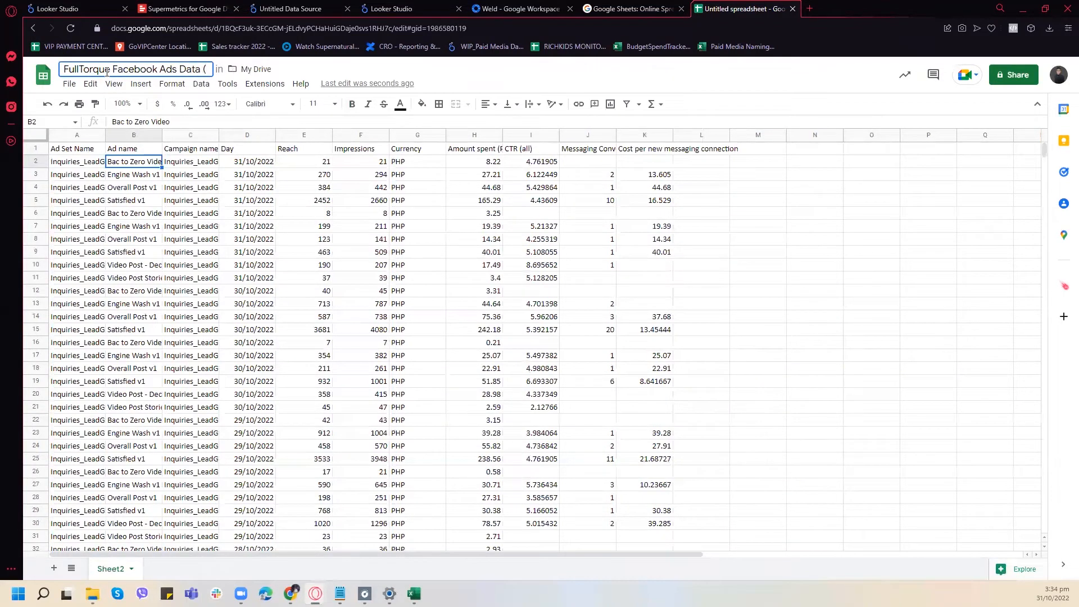
text(October 3)
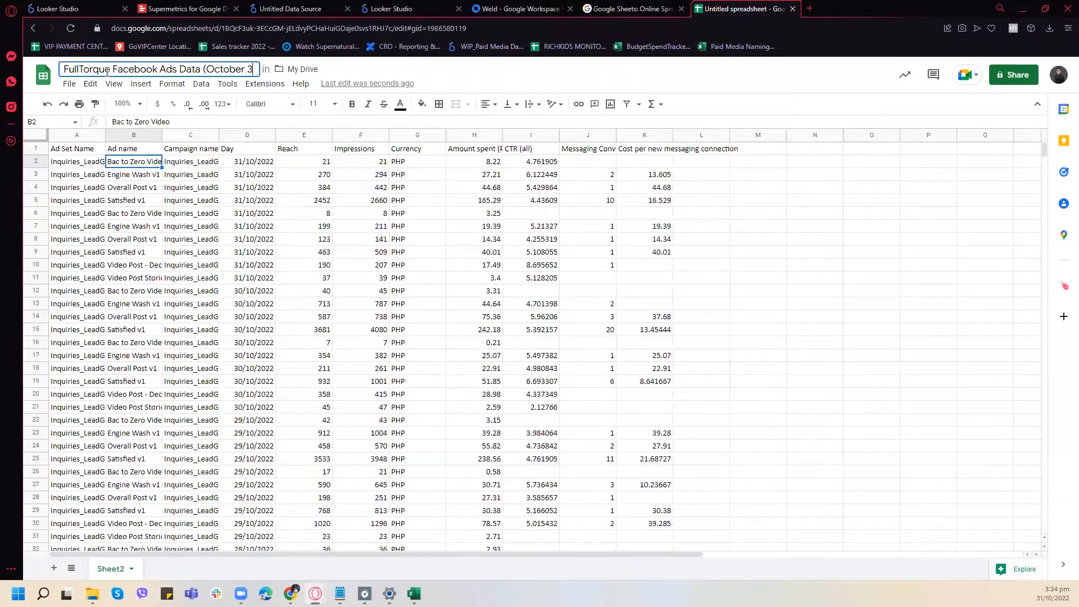
text(1))
- Switch to the Looker Studio home page and start creating a new data source
click(305, 11)
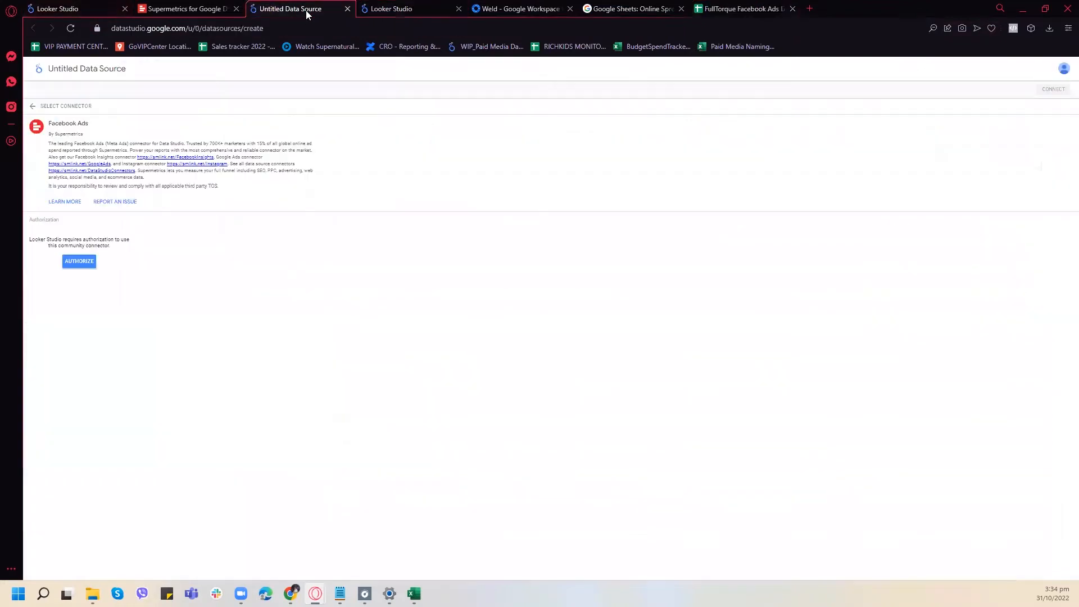
click(399, 15)
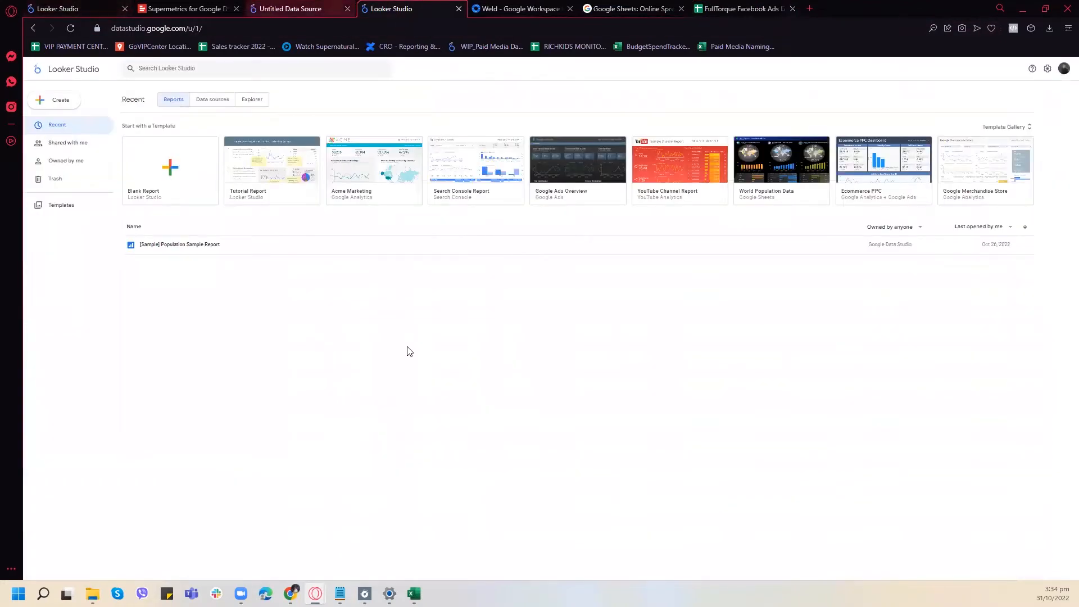
click(207, 100)
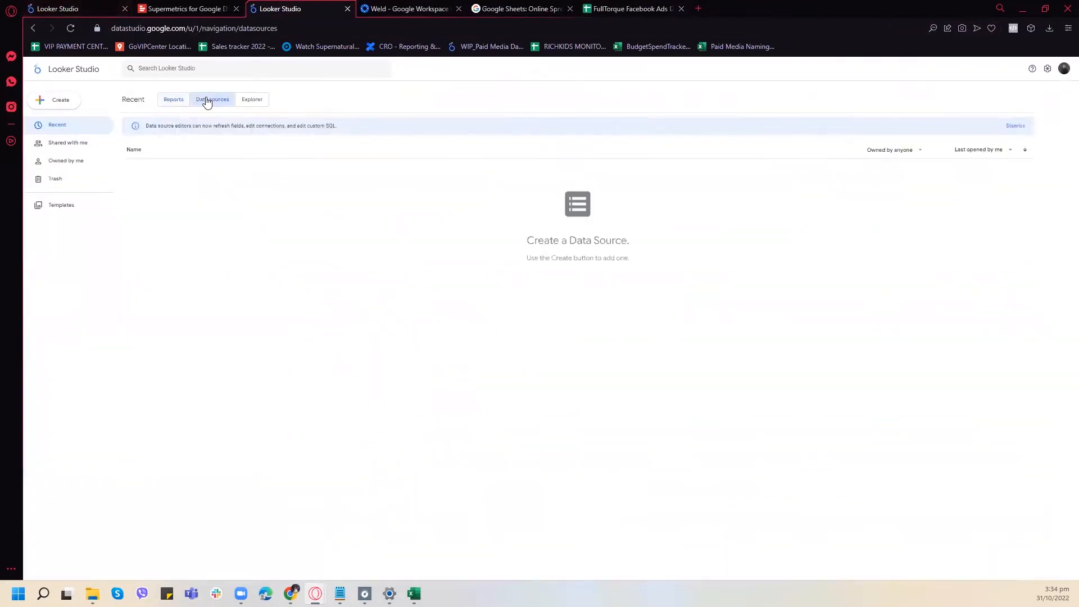
click(69, 100)
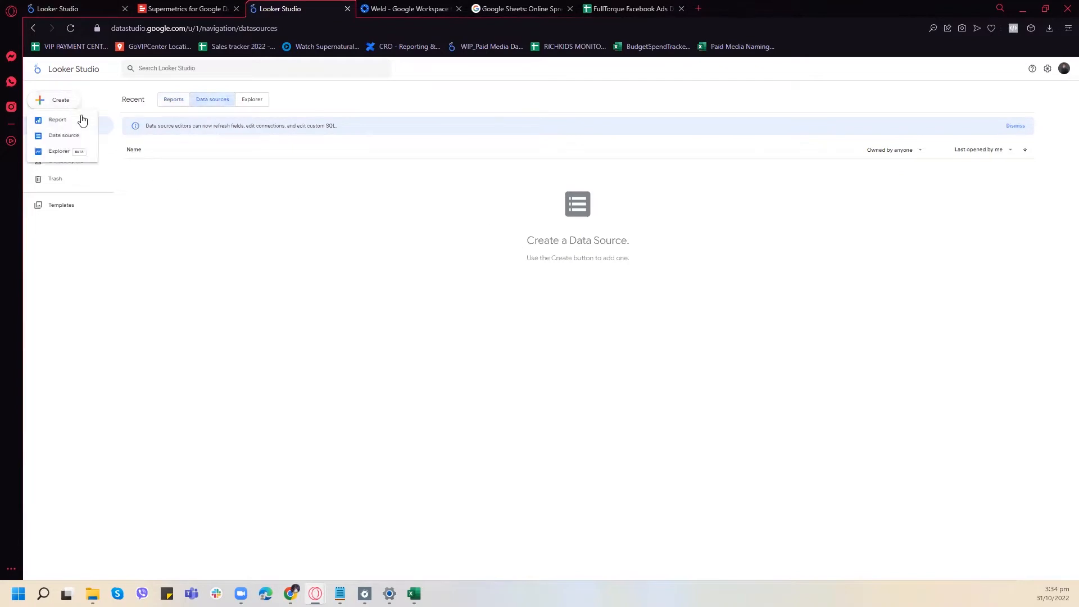
click(70, 137)
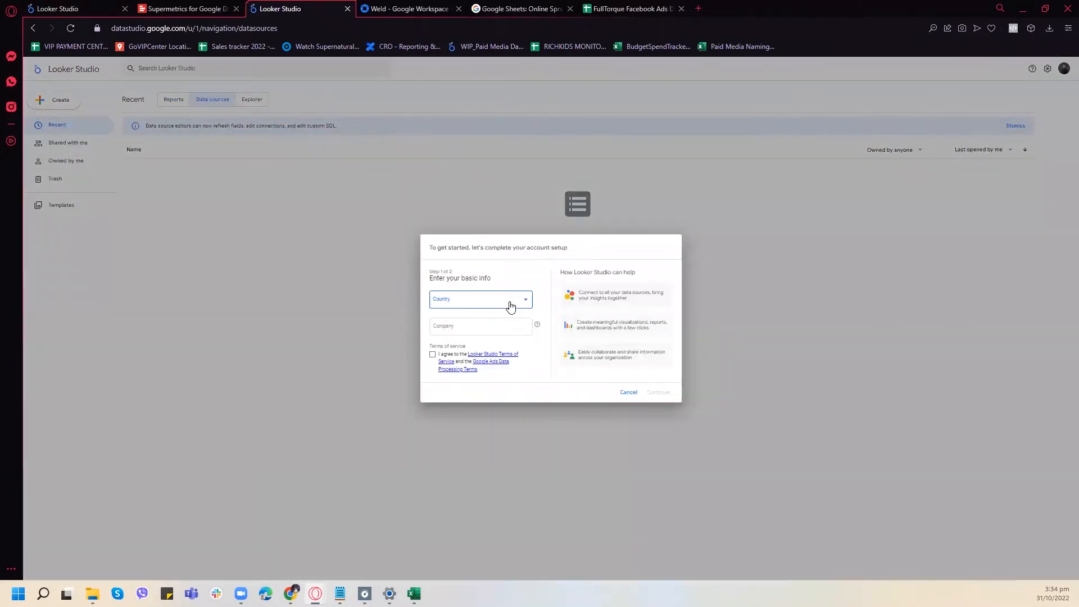
- Complete the account setup with country Philippines, company Excelerate Digital Marketing, the terms of service accepted and all email updates enabled
click(511, 304)
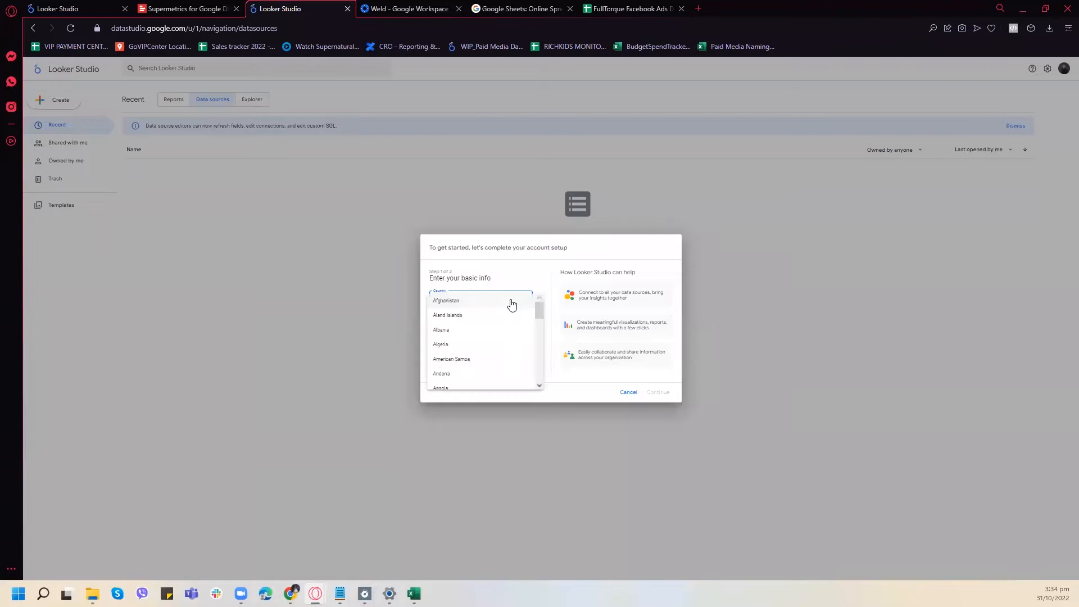
scroll(506, 335, down, 5)
scroll(506, 333, down, 15)
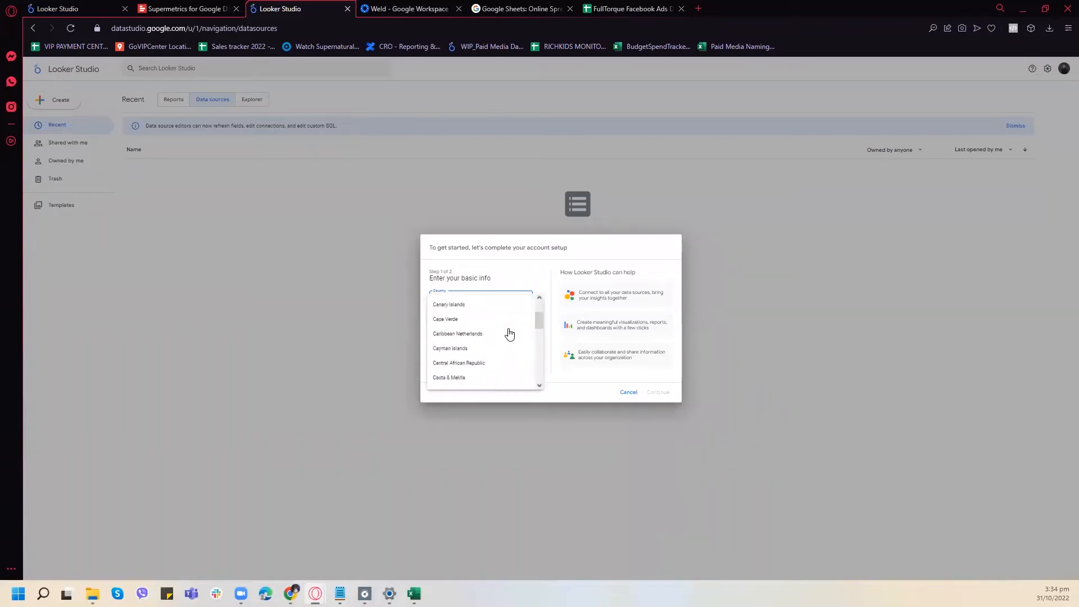
scroll(500, 328, down, 15)
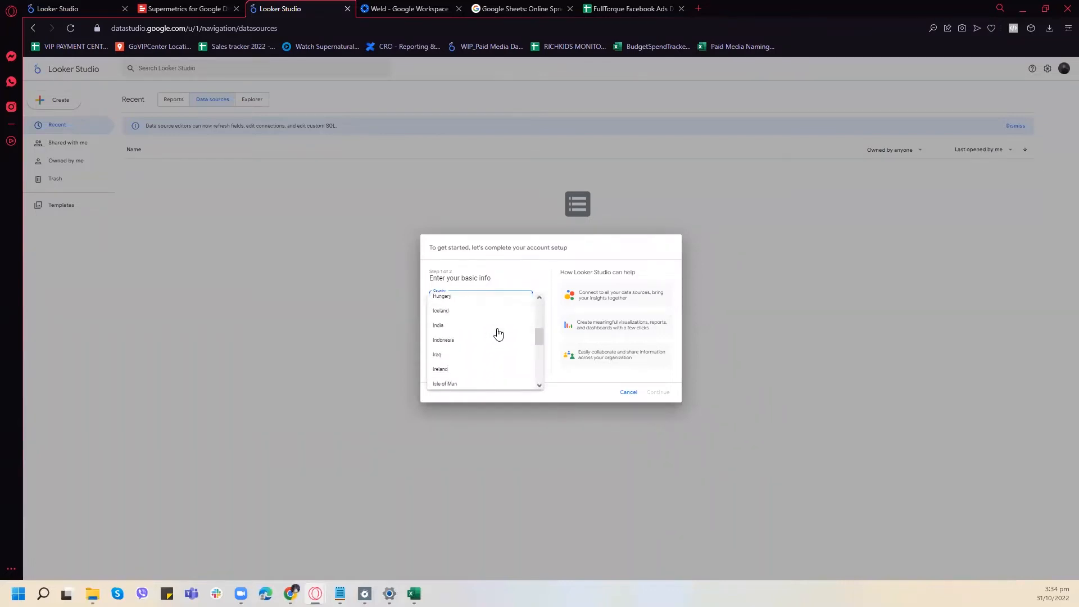
scroll(504, 341, down, 3)
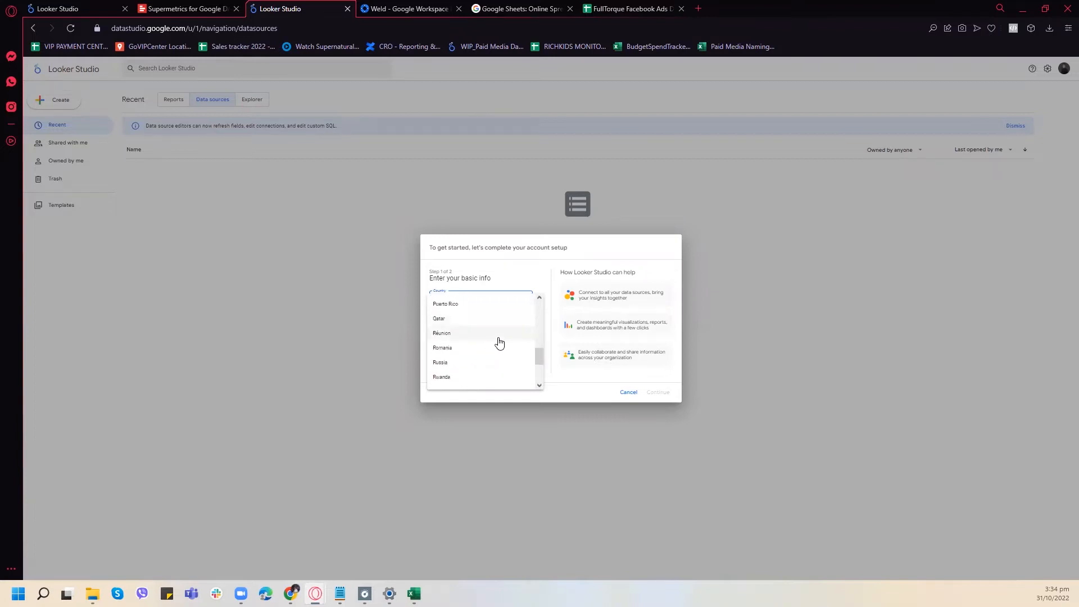
click(445, 305)
click(477, 325)
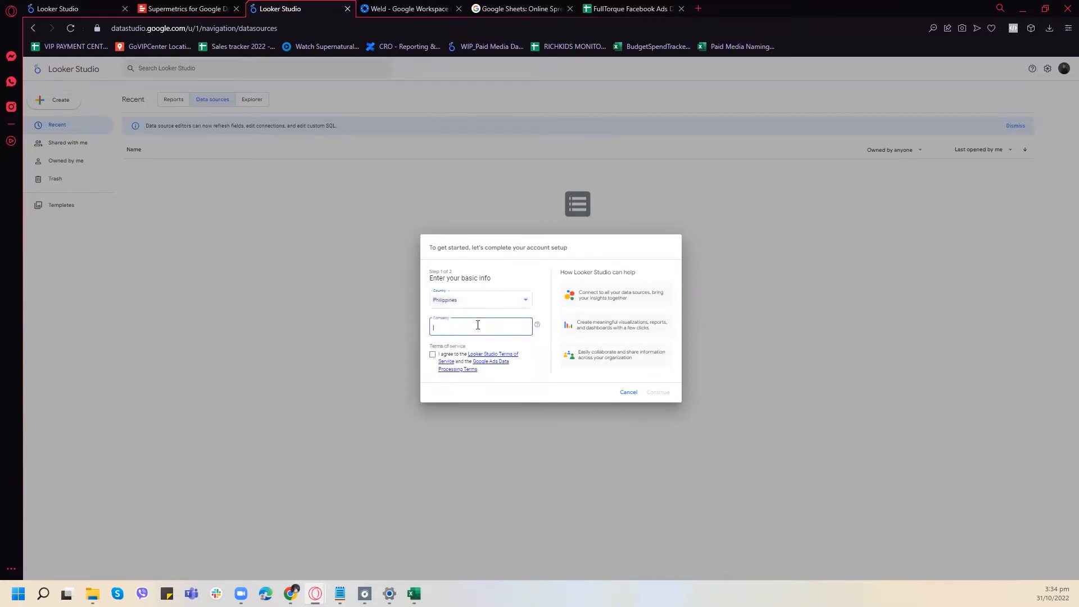
text(Exc)
click(432, 354)
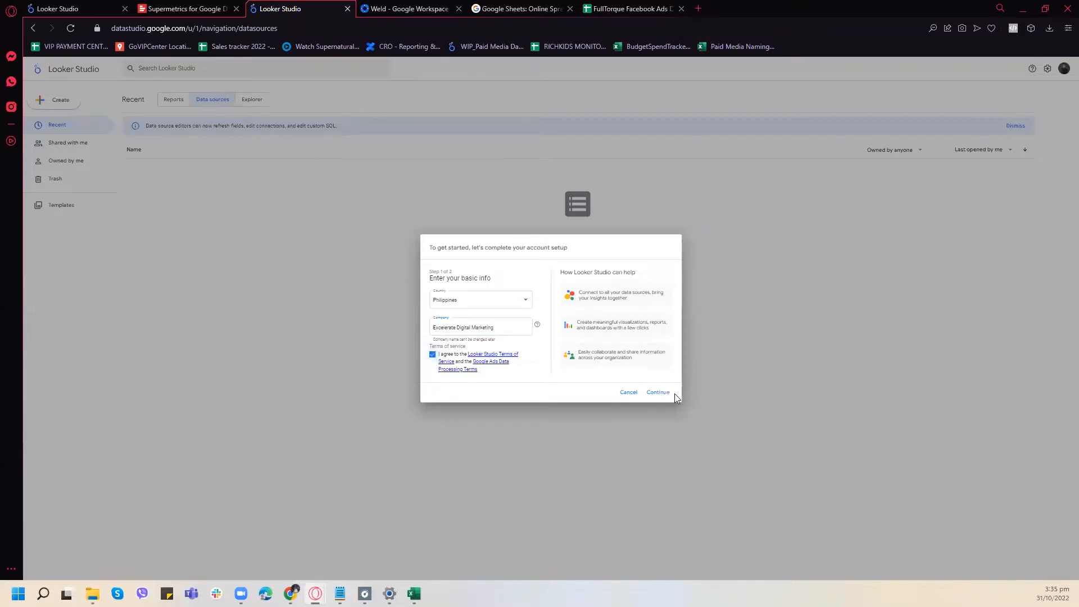
click(670, 393)
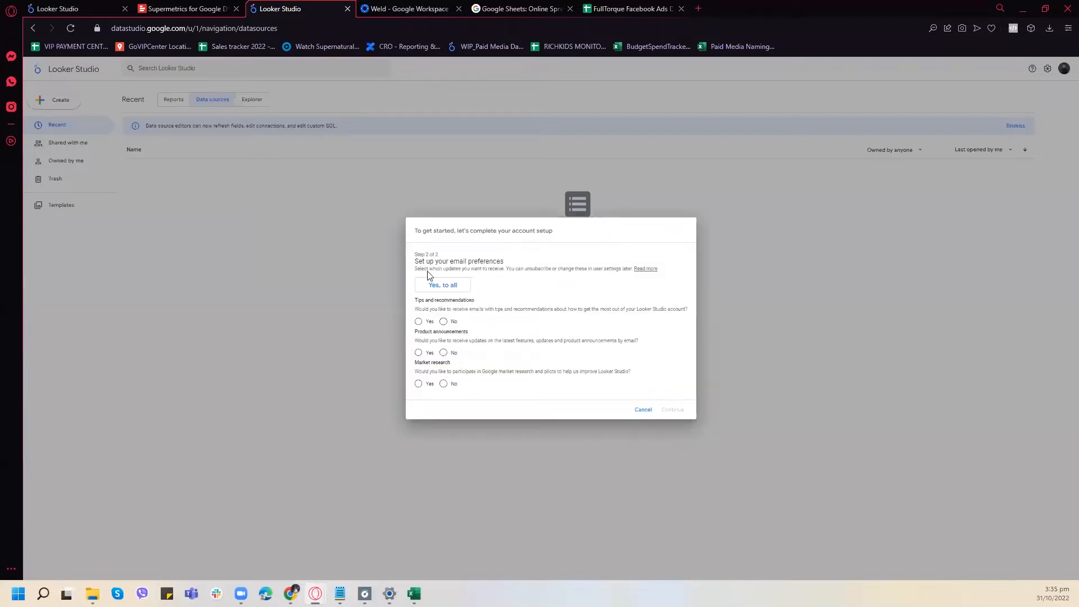
click(448, 285)
click(673, 410)
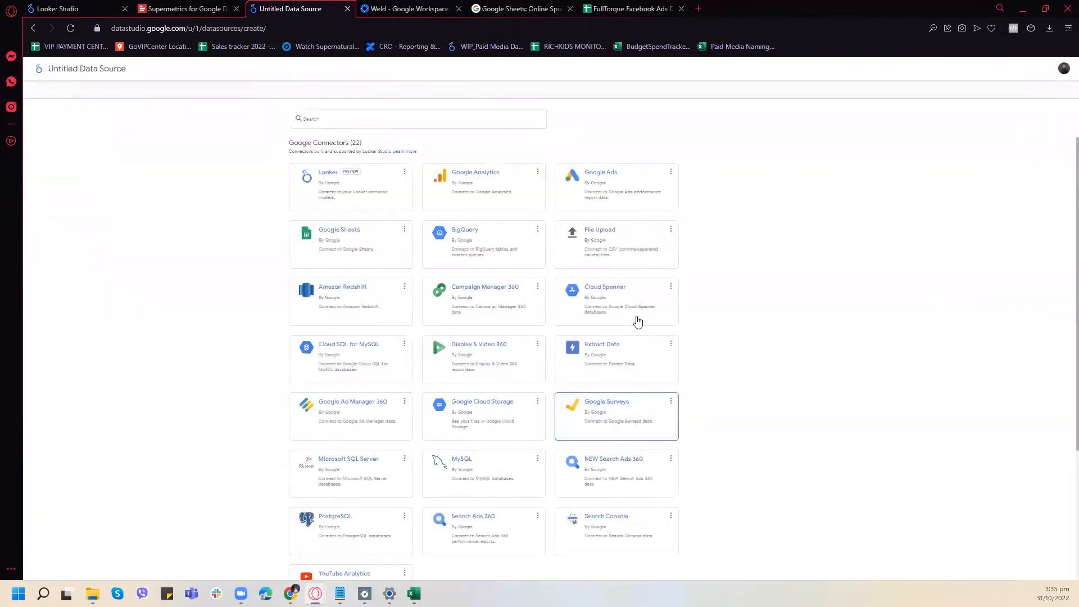
- Choose the Google Sheets connector for the data source and authorize Looker Studio to access the spreadsheets
click(362, 240)
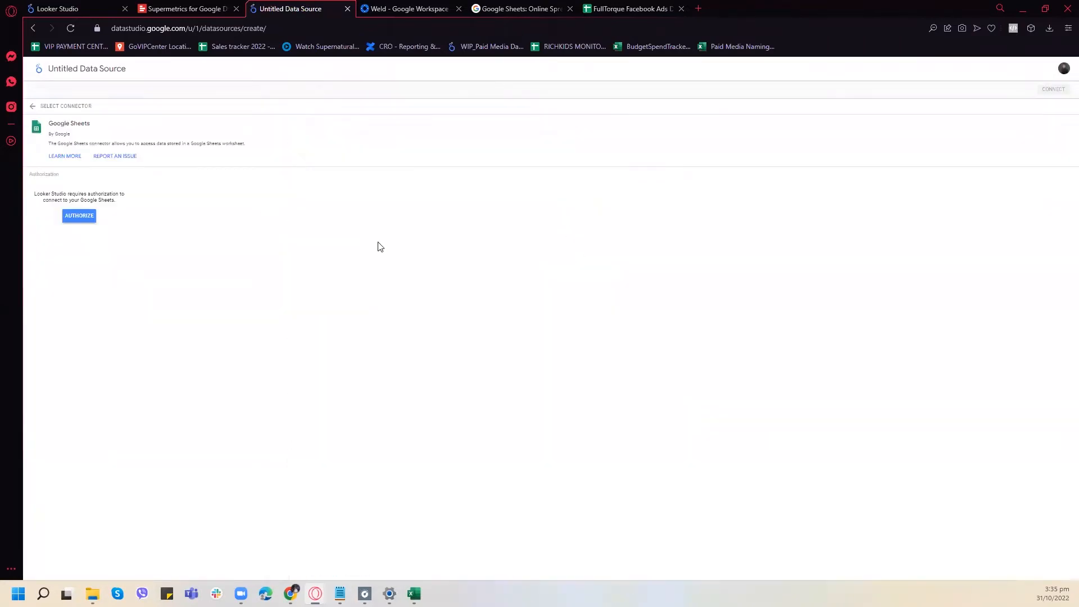
click(71, 218)
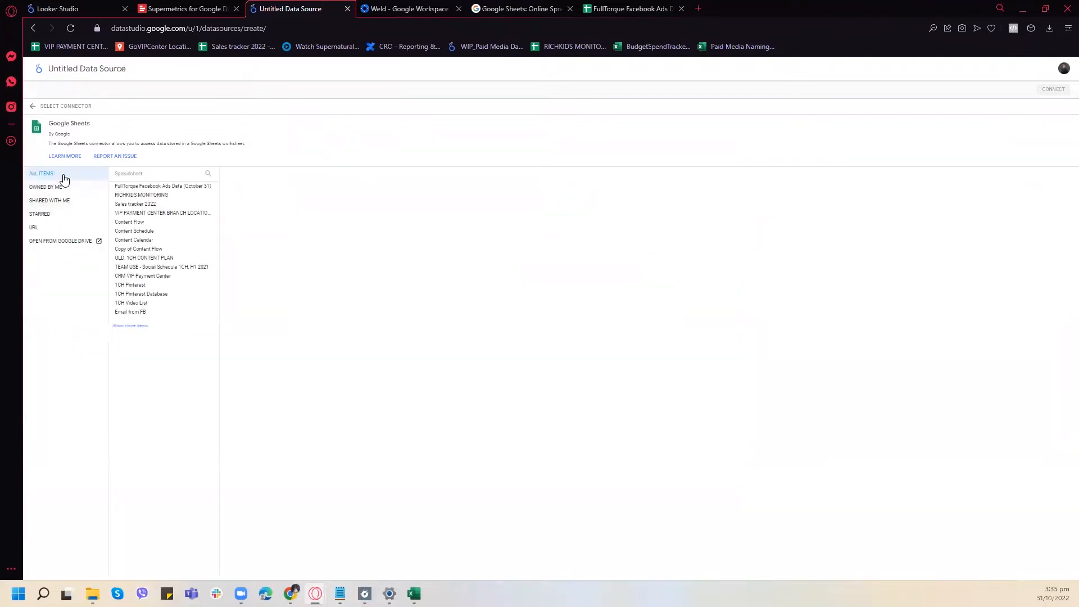
- Connect the data source to Sheet2 of the "FullTorque Facebook Ads Data (October 31)" spreadsheet
click(186, 186)
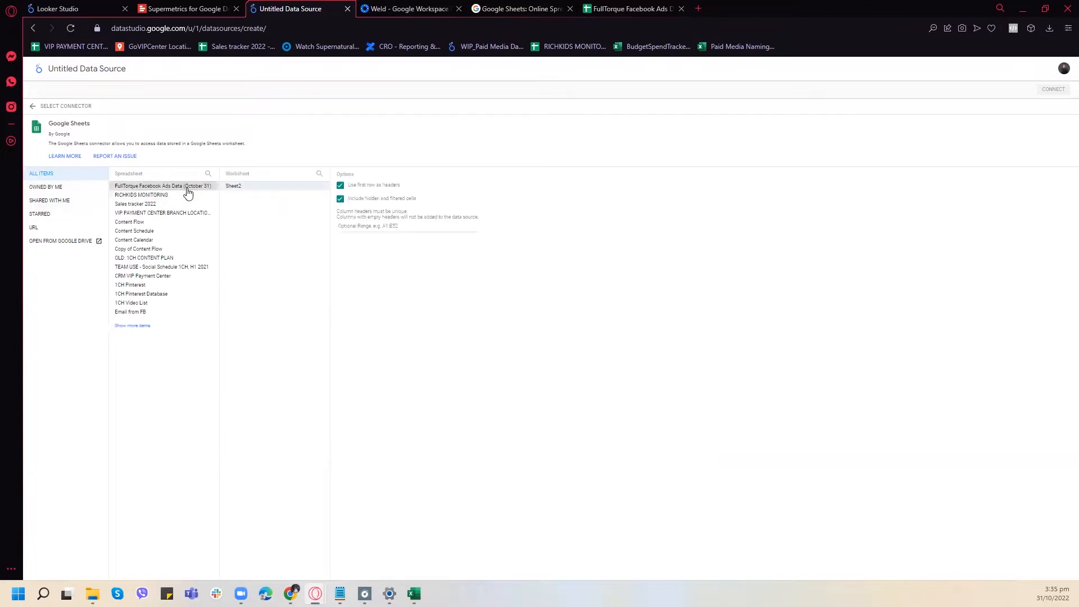
click(293, 191)
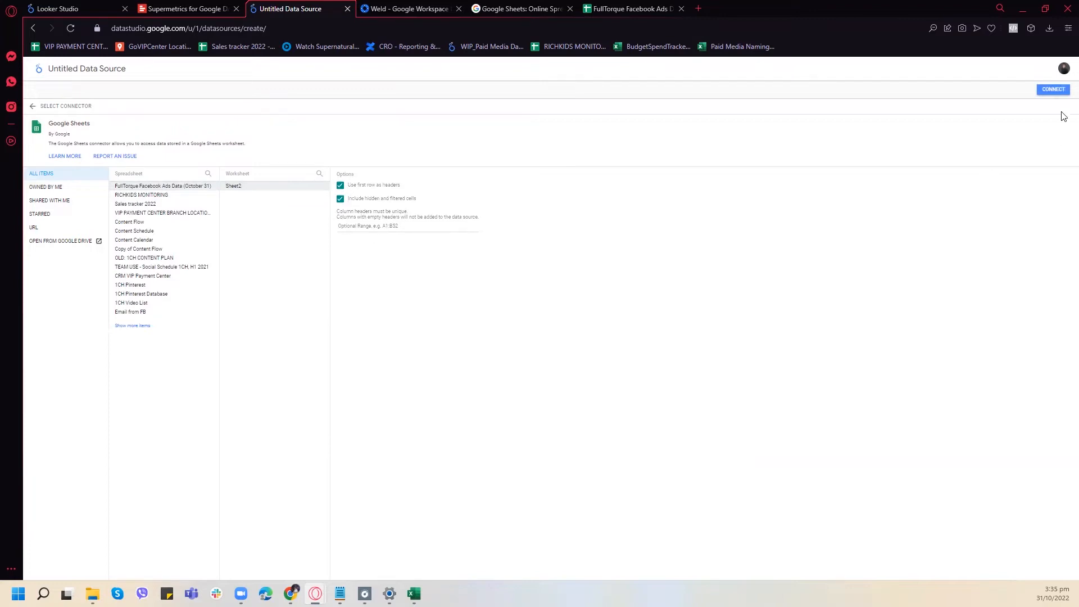
click(1051, 91)
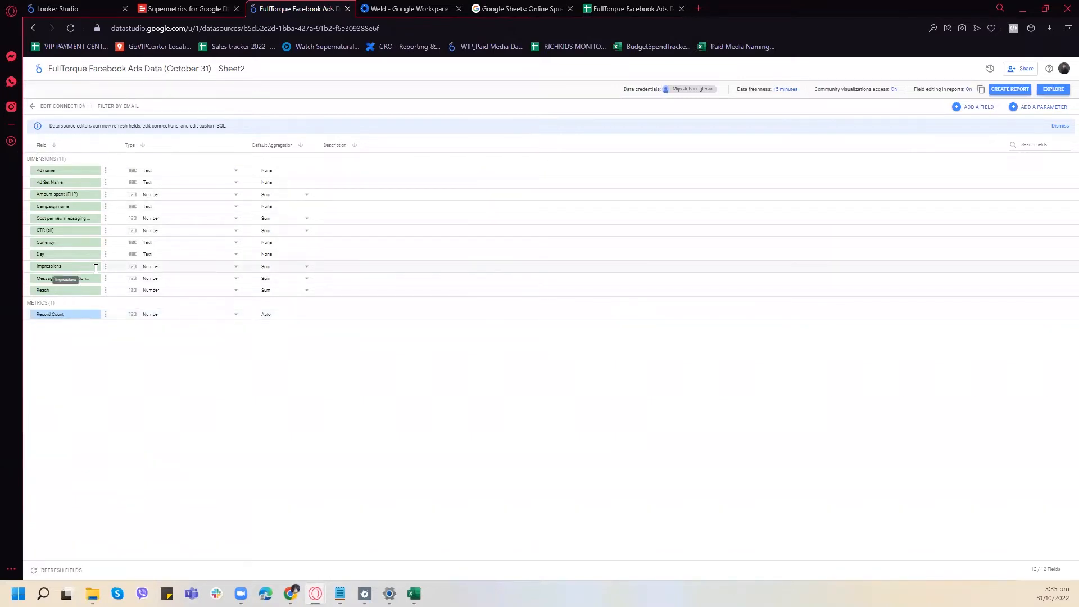
click(105, 314)
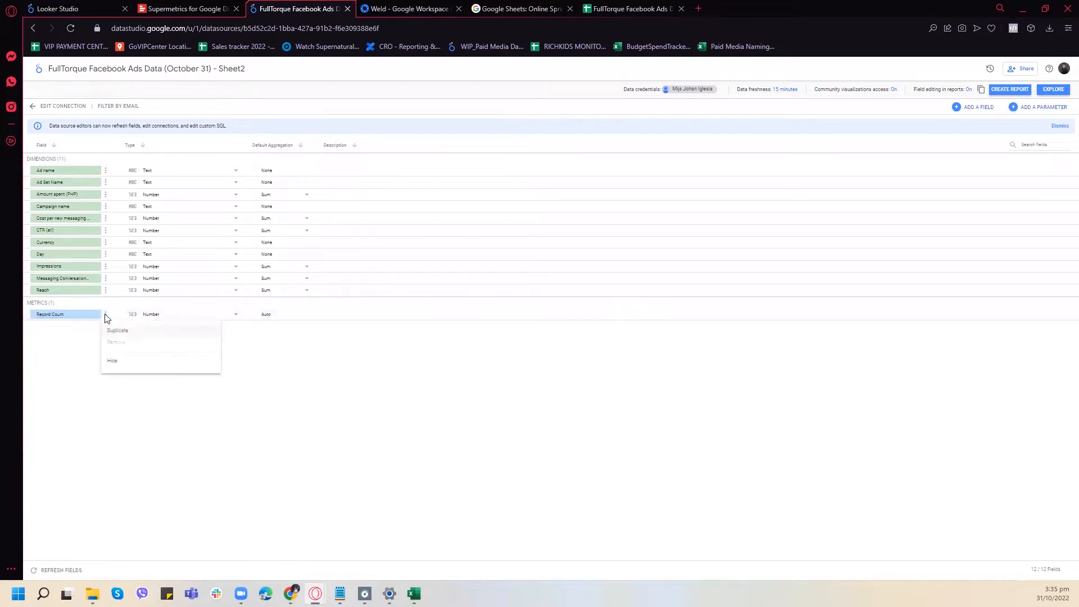
click(57, 315)
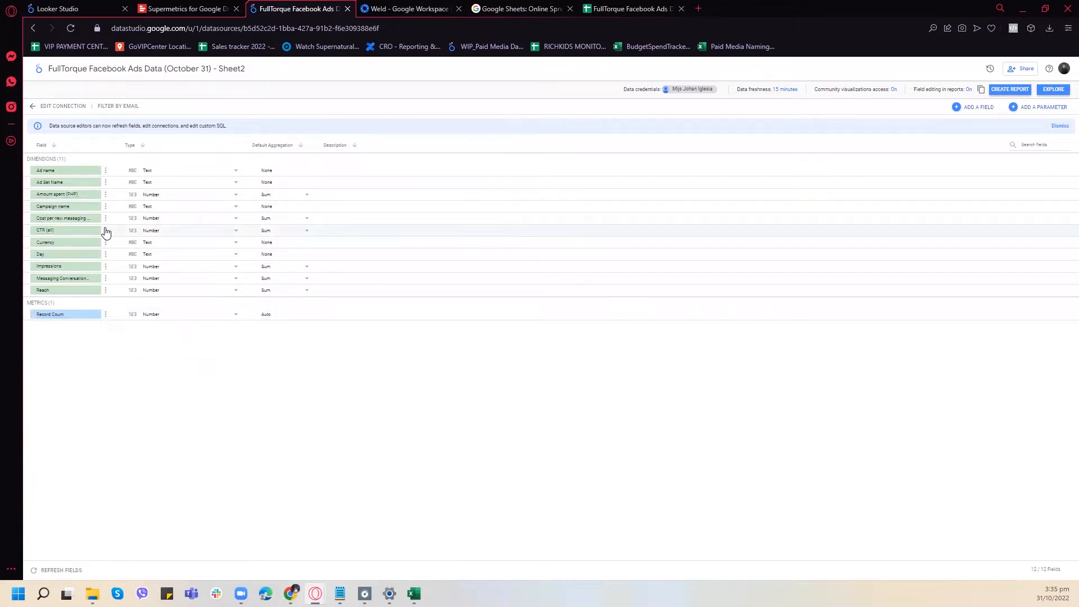
click(82, 230)
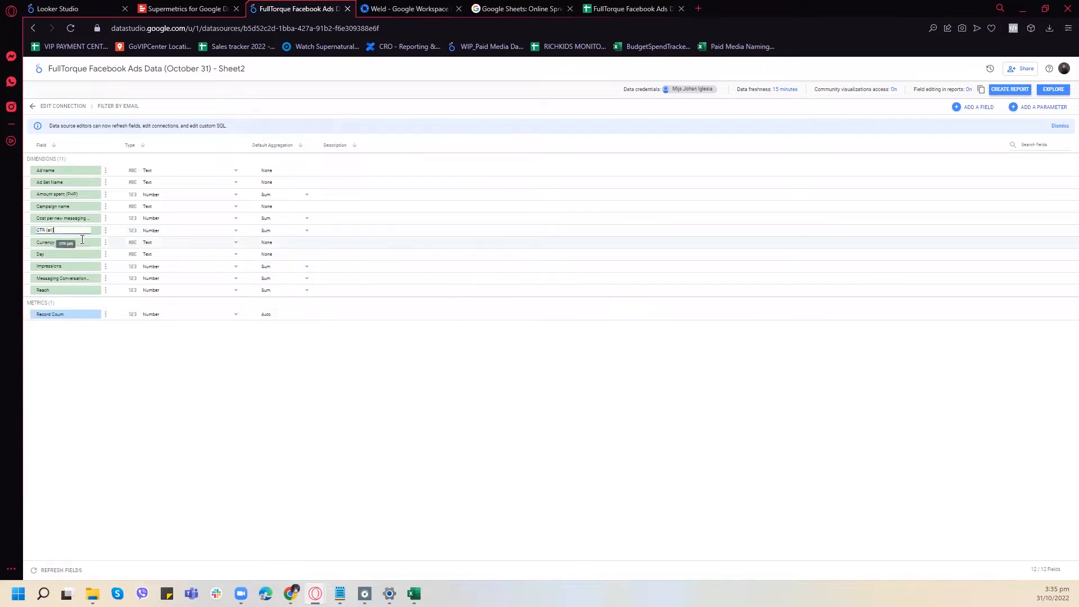
click(332, 417)
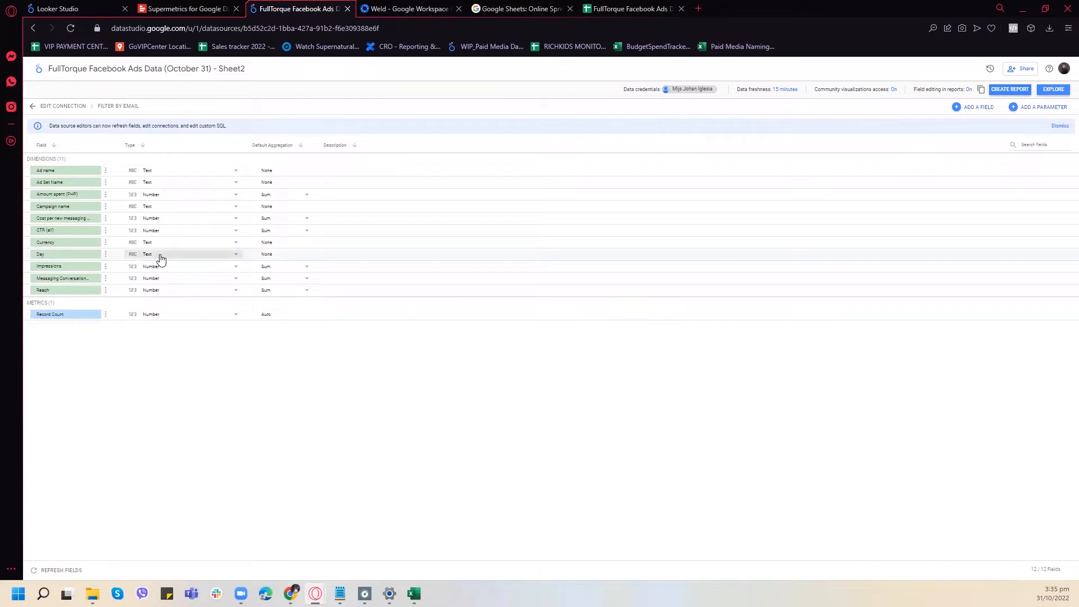
- Try to change the Day field's data type to Date
click(211, 255)
mouse_move(188, 296)
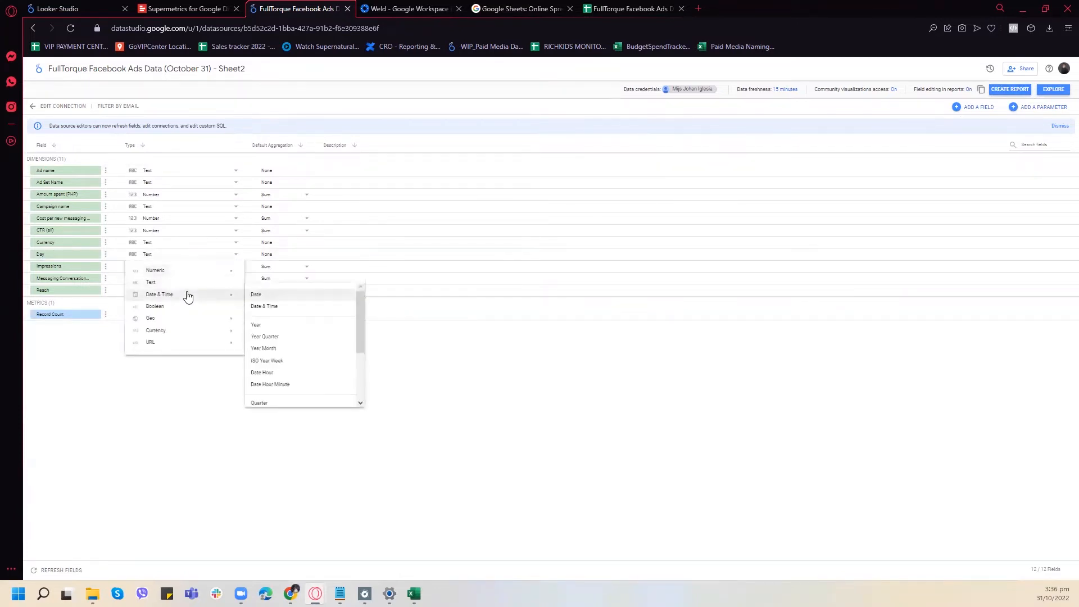
click(277, 291)
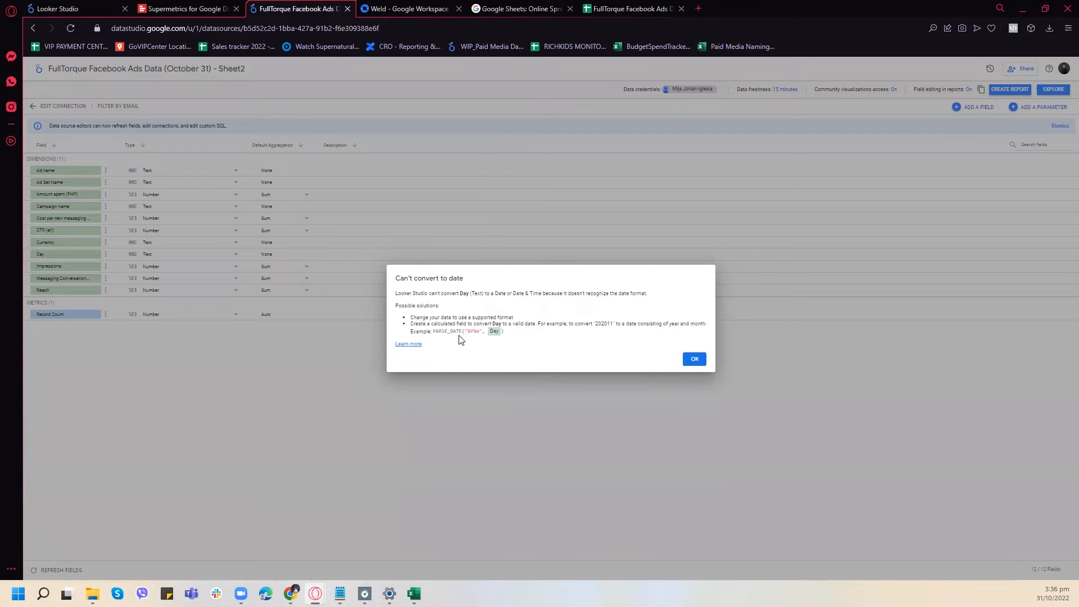
click(693, 360)
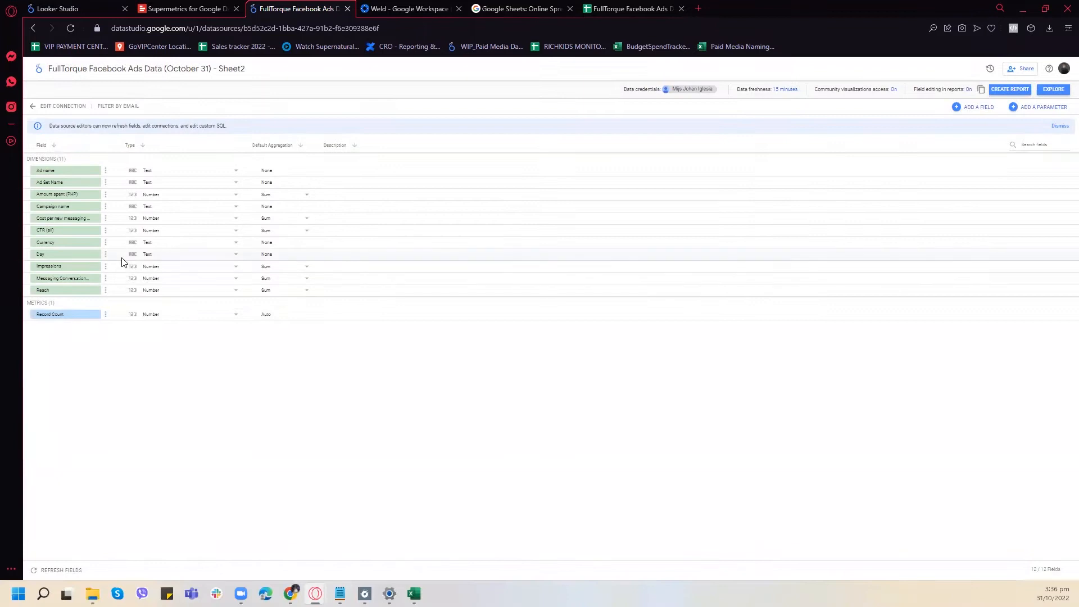
- Create a new report from this data source and agree to add the data to it
click(1006, 93)
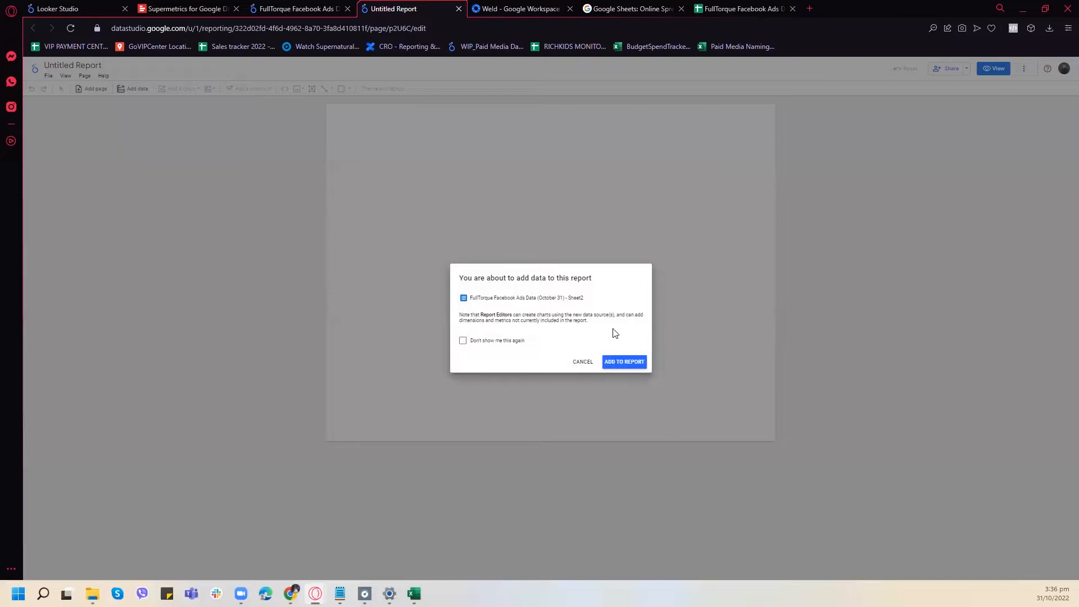
click(638, 363)
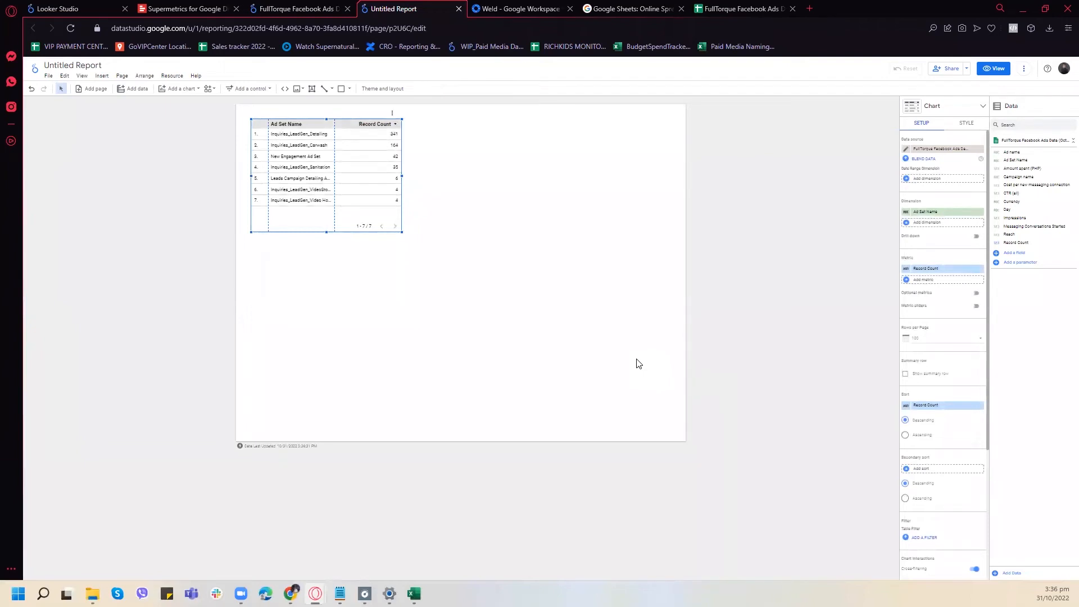
click(736, 10)
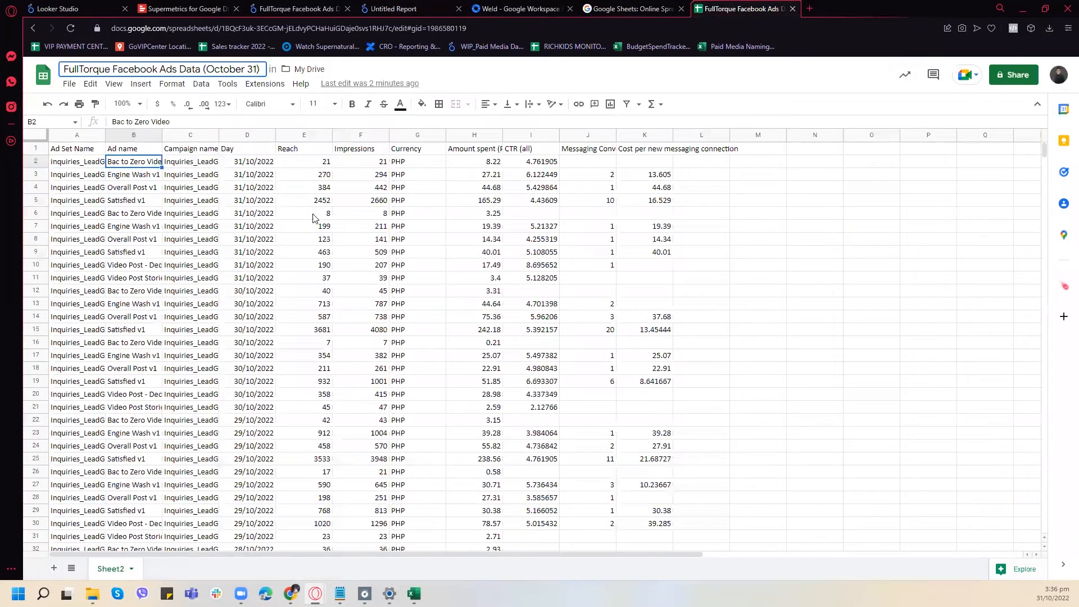
click(647, 11)
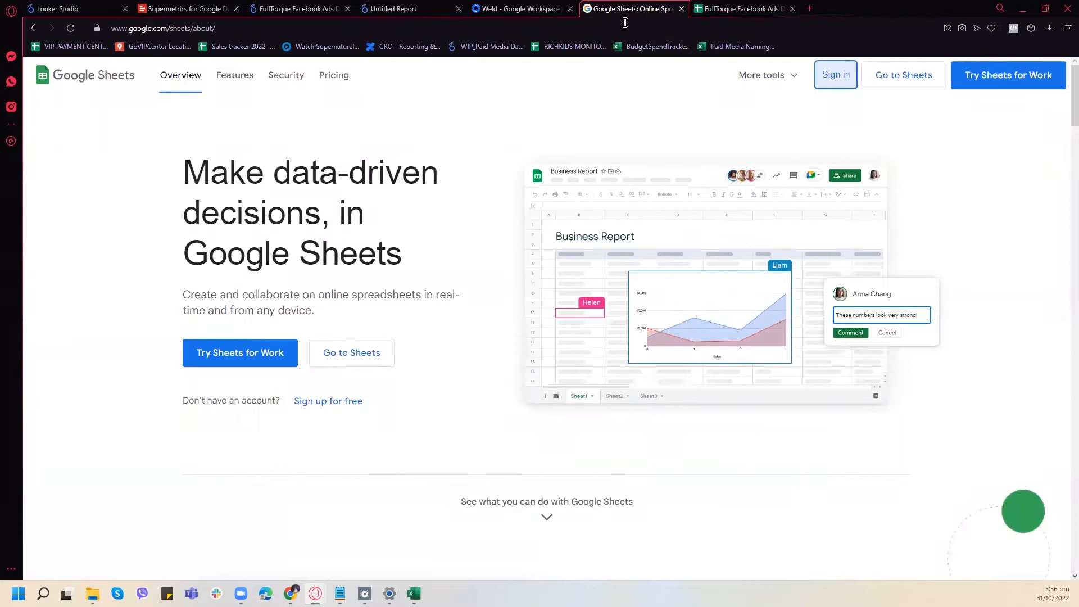
click(306, 9)
click(393, 9)
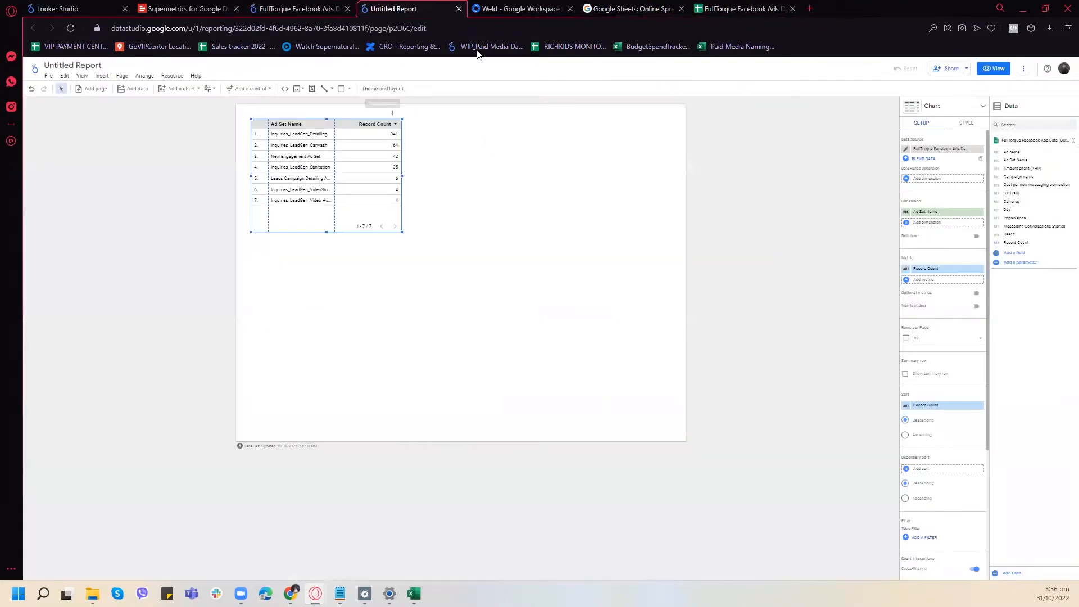
click(528, 236)
click(618, 200)
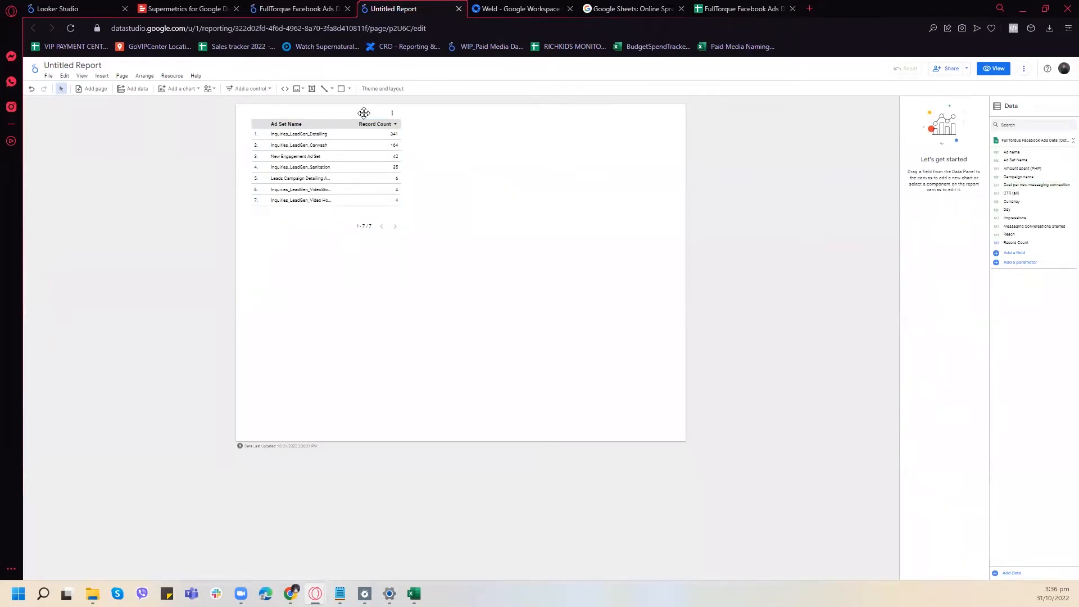
- Open the FullTorque Facebook Ads data source for editing from the report's list of added data sources
click(144, 76)
click(171, 76)
click(181, 92)
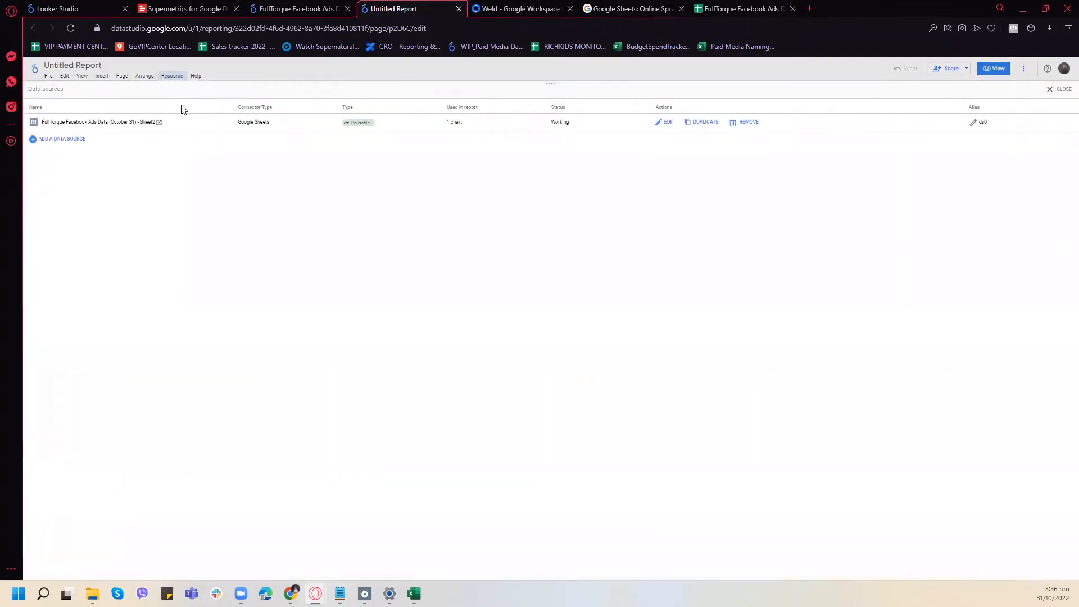
click(667, 123)
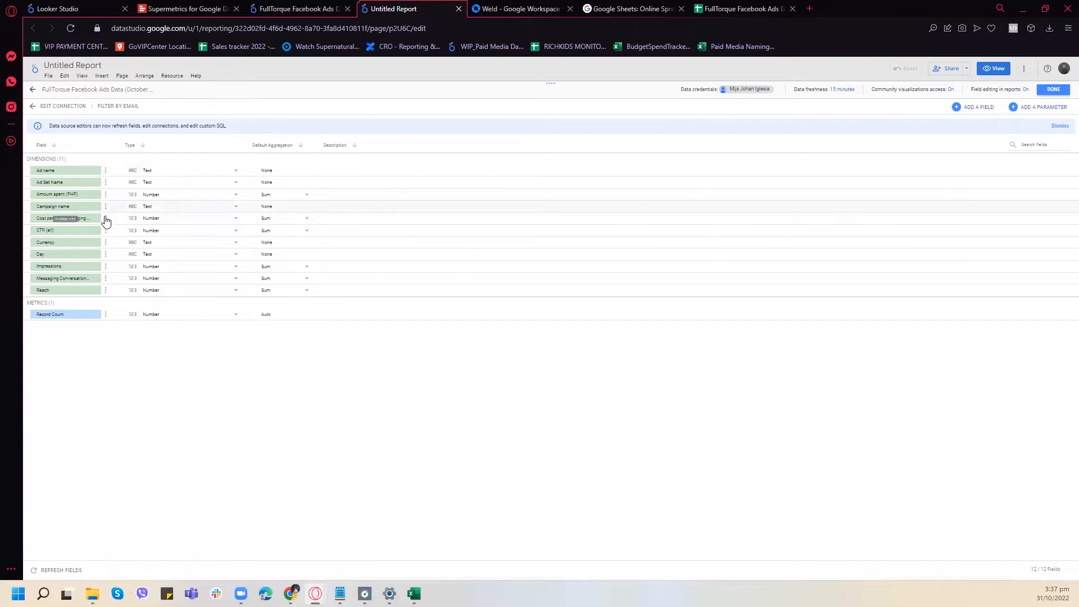
click(76, 218)
click(170, 385)
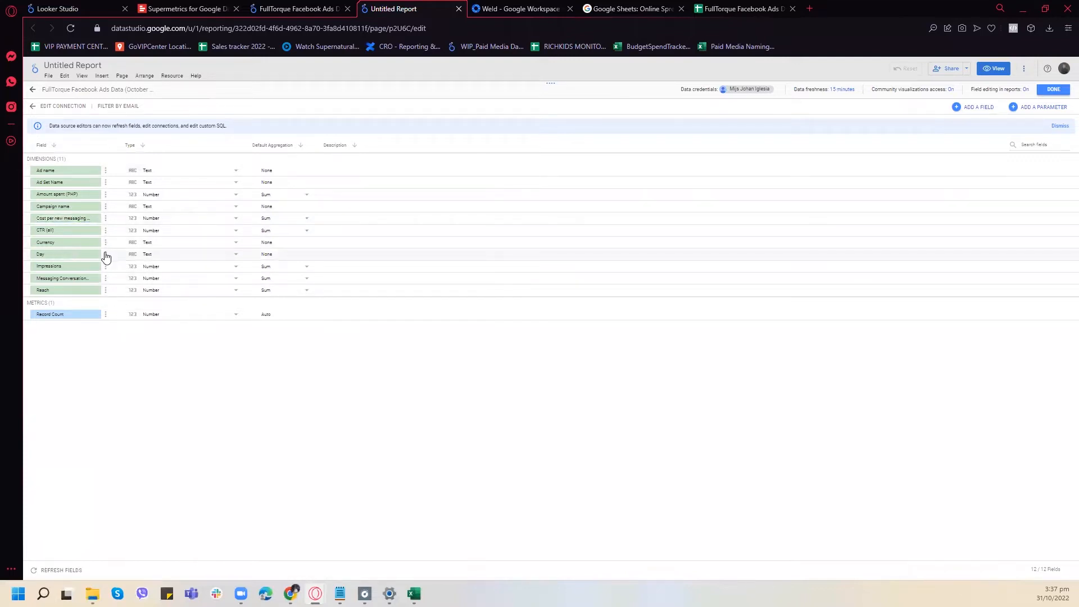
- Try to convert the Day field to the Date type in the report's data source
click(233, 256)
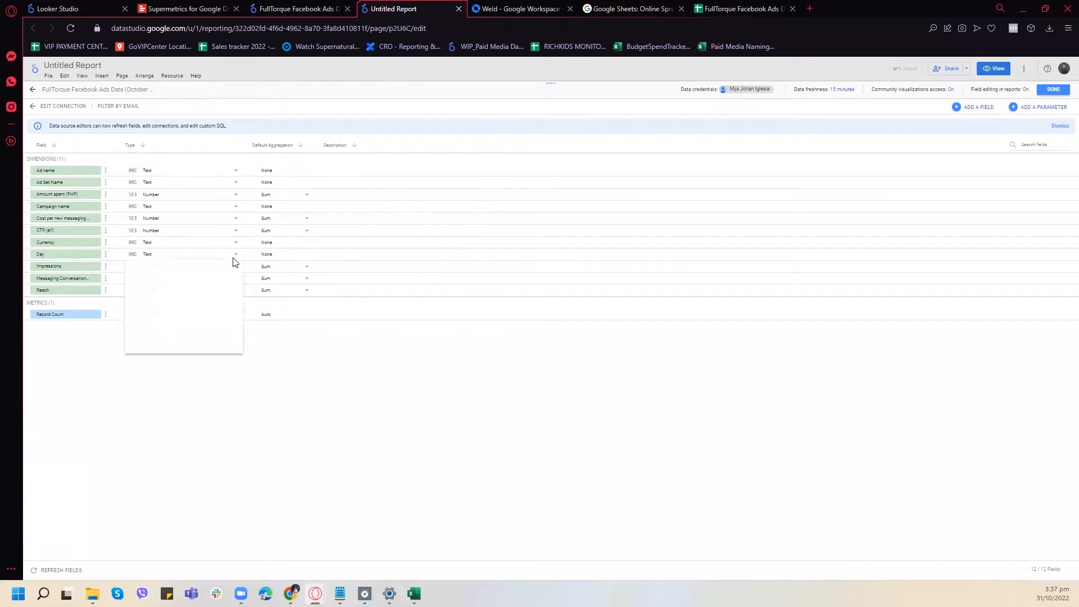
mouse_move(224, 296)
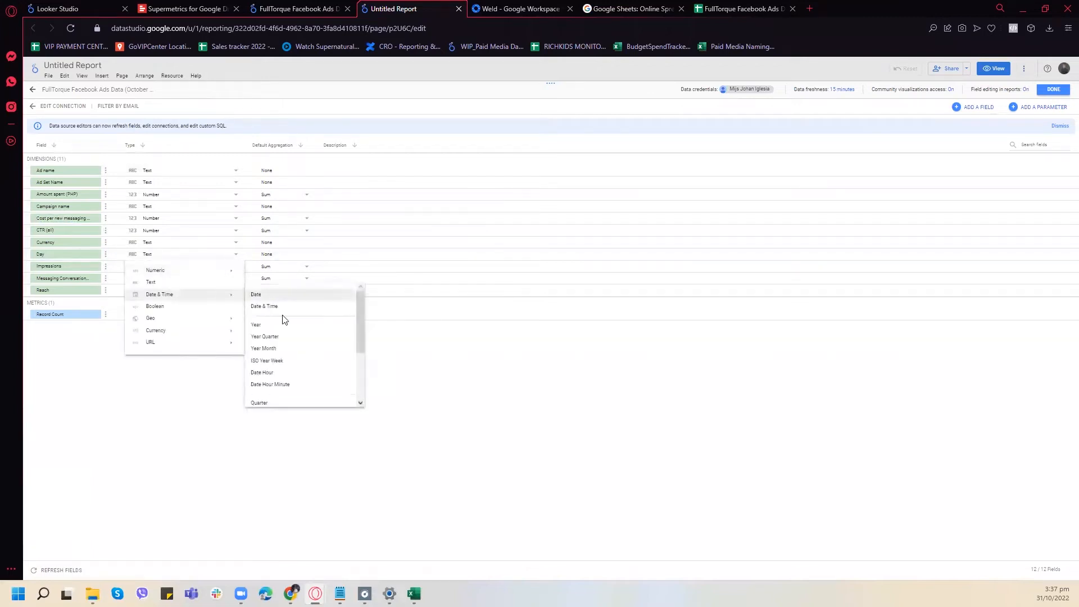
scroll(297, 325, up, 3)
click(287, 295)
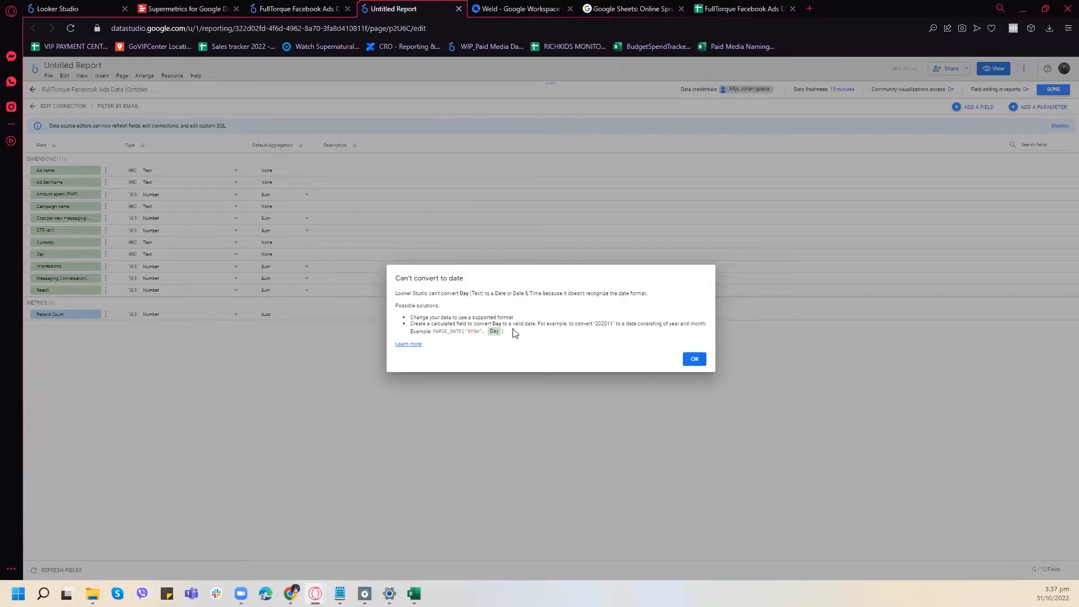
click(695, 359)
- Switch to the spreadsheet, select the Day column's dates in D2:D1000 and open the custom date and time formats for them
click(741, 8)
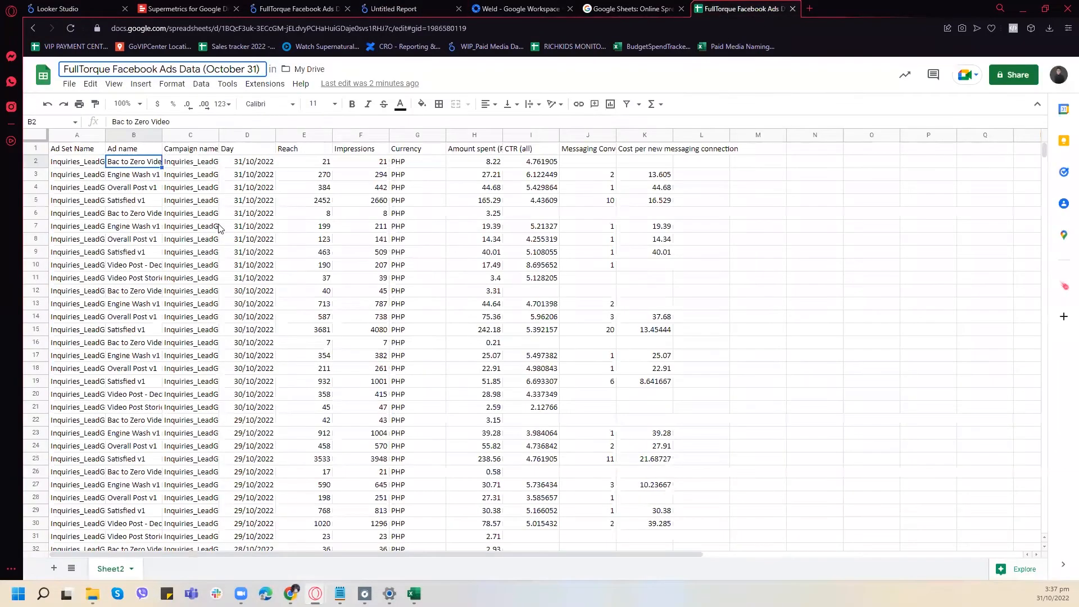
click(258, 157)
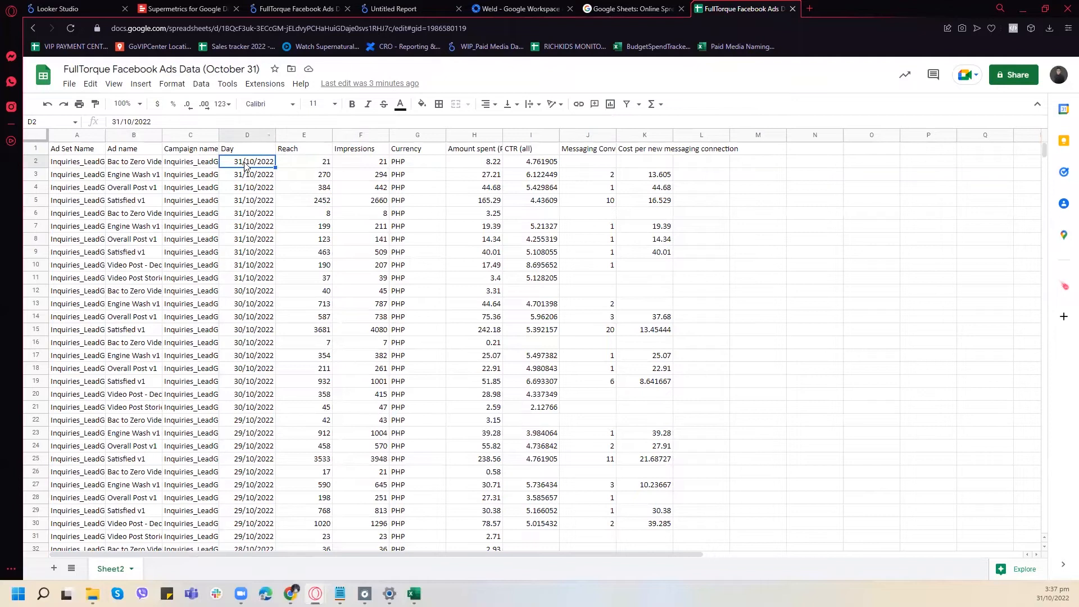
click(248, 135)
click(183, 84)
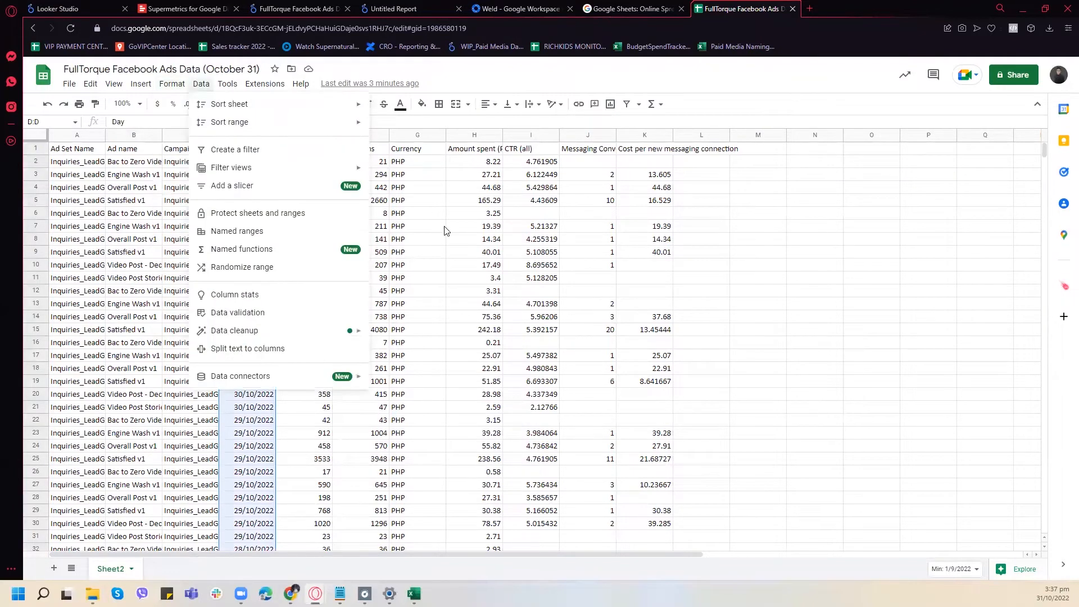
click(200, 84)
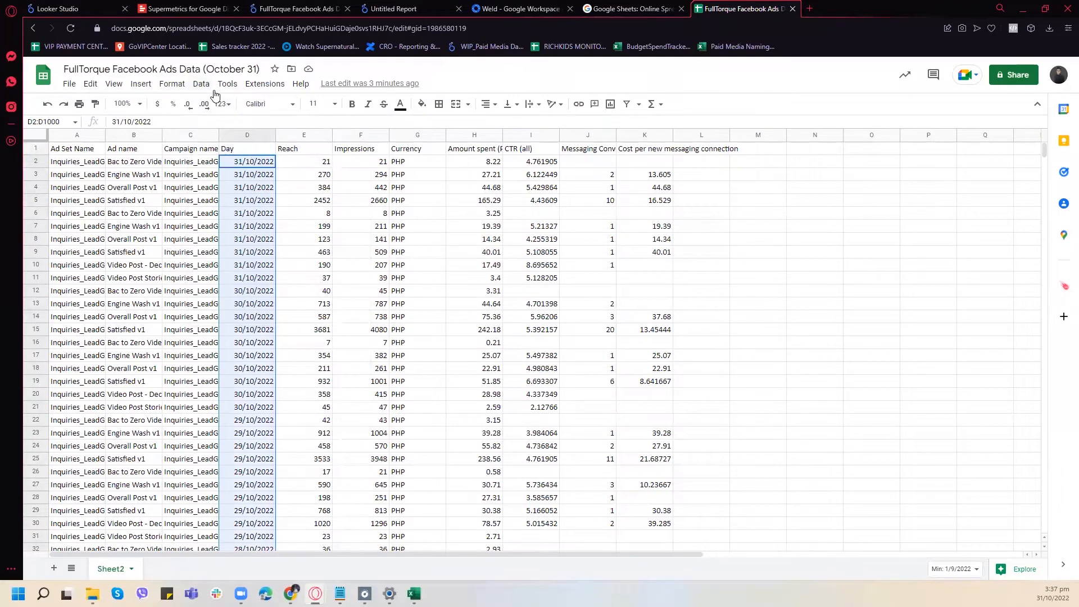
click(167, 86)
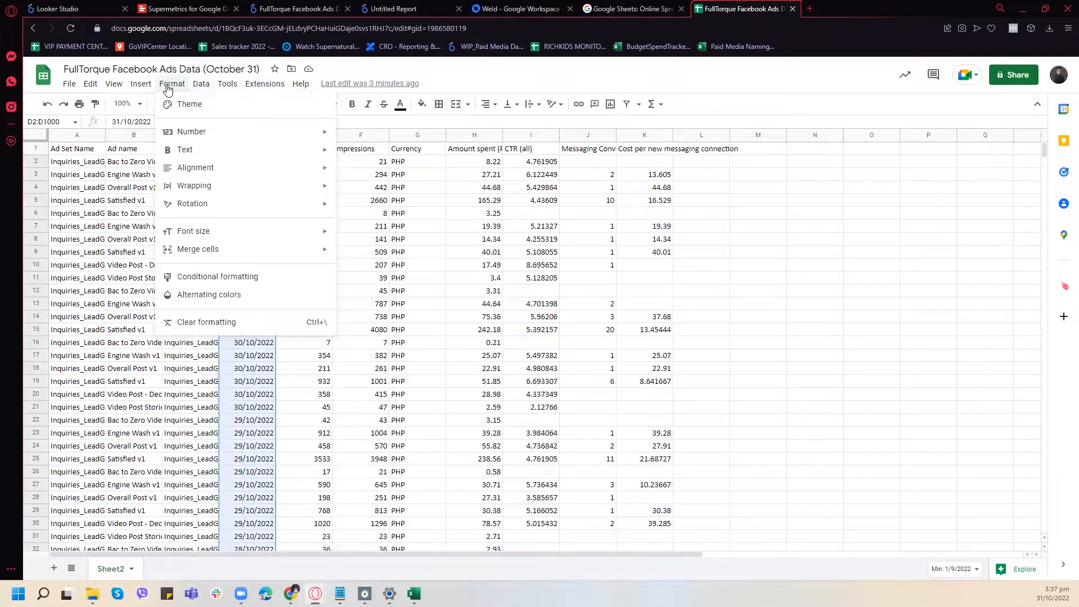
mouse_move(201, 88)
mouse_move(298, 133)
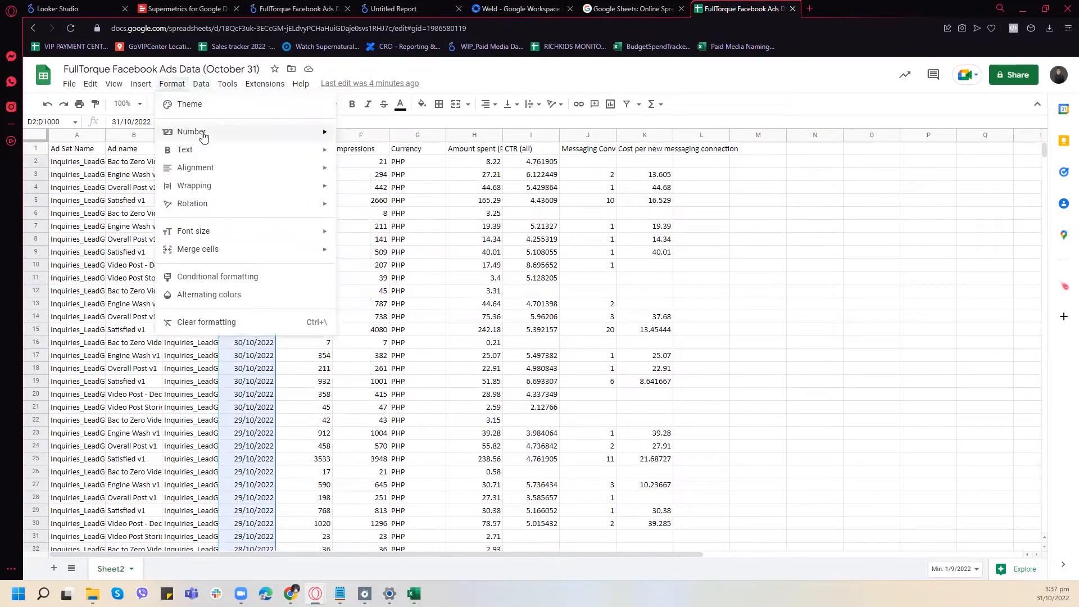
mouse_move(203, 137)
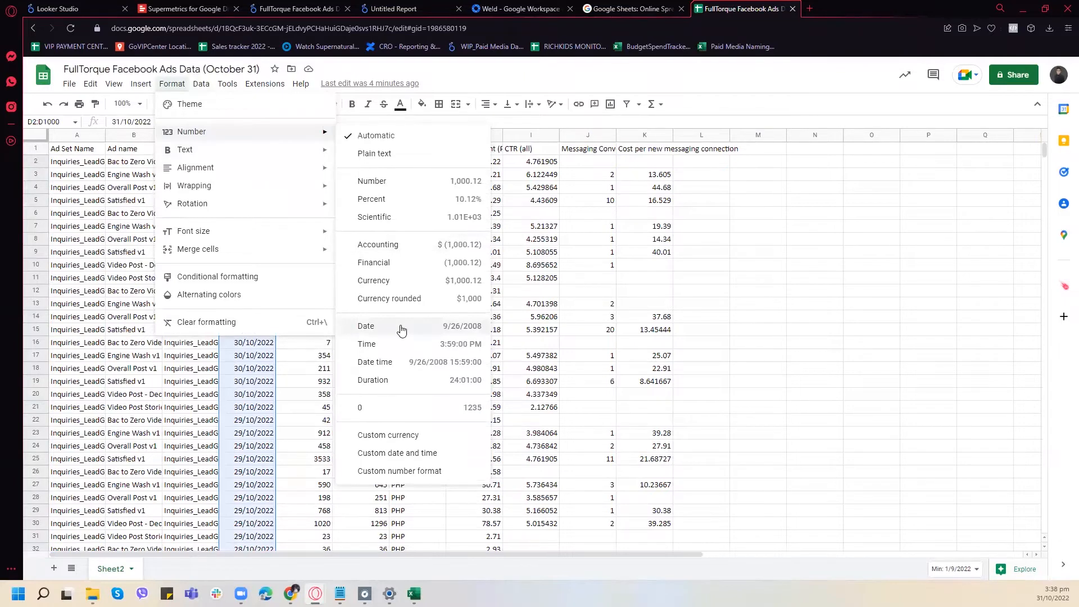
click(396, 454)
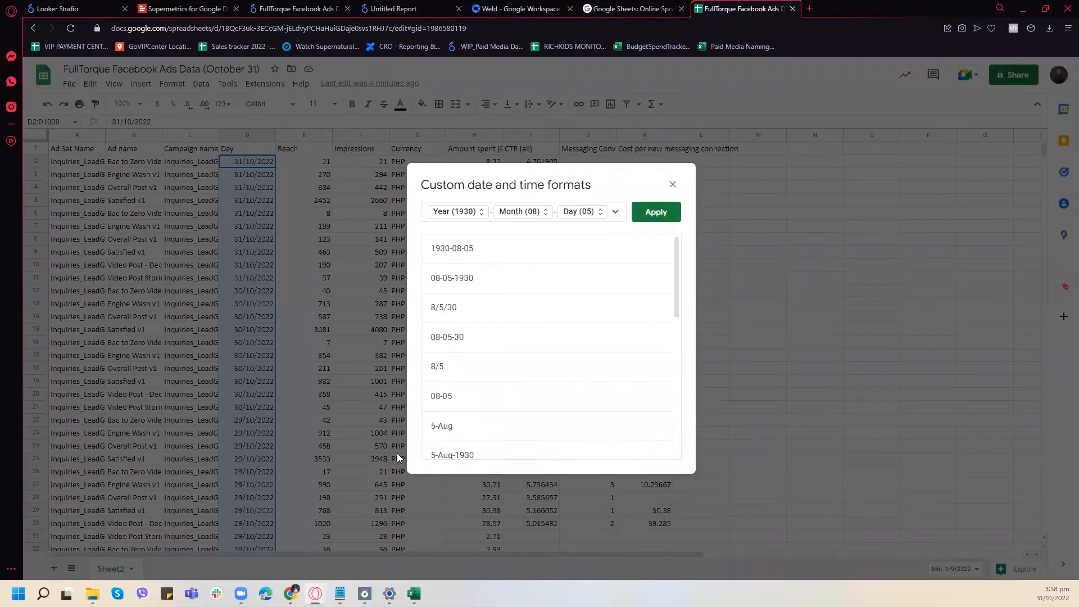
drag(554, 183, 664, 136)
scroll(635, 227, down, 7)
scroll(641, 225, up, 7)
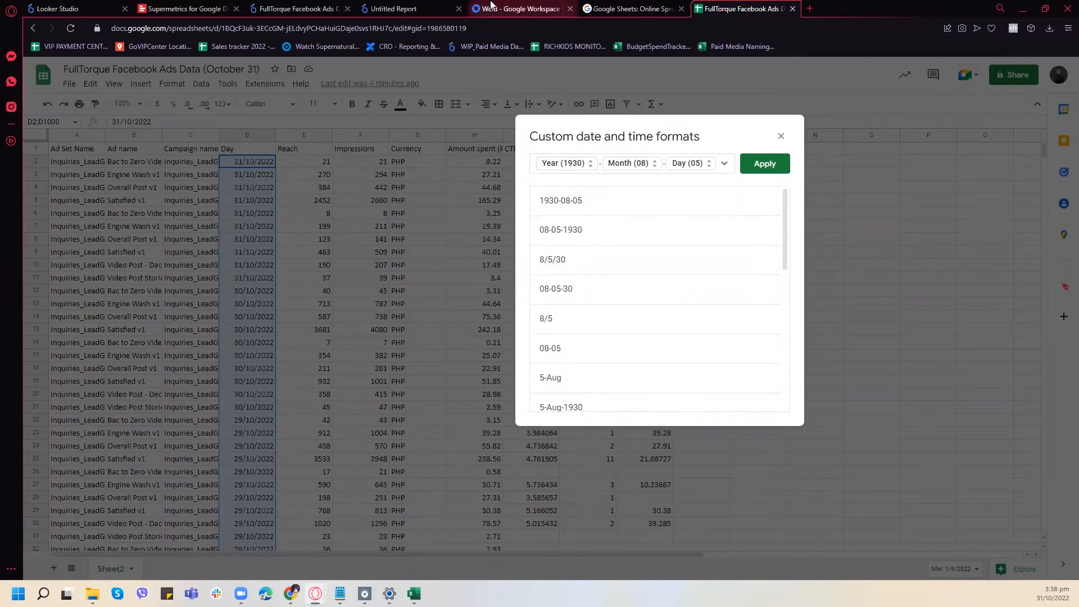
- Return to the report's data source and try once more to set the Day field's type to Date
click(483, 6)
click(369, 5)
click(306, 8)
click(414, 8)
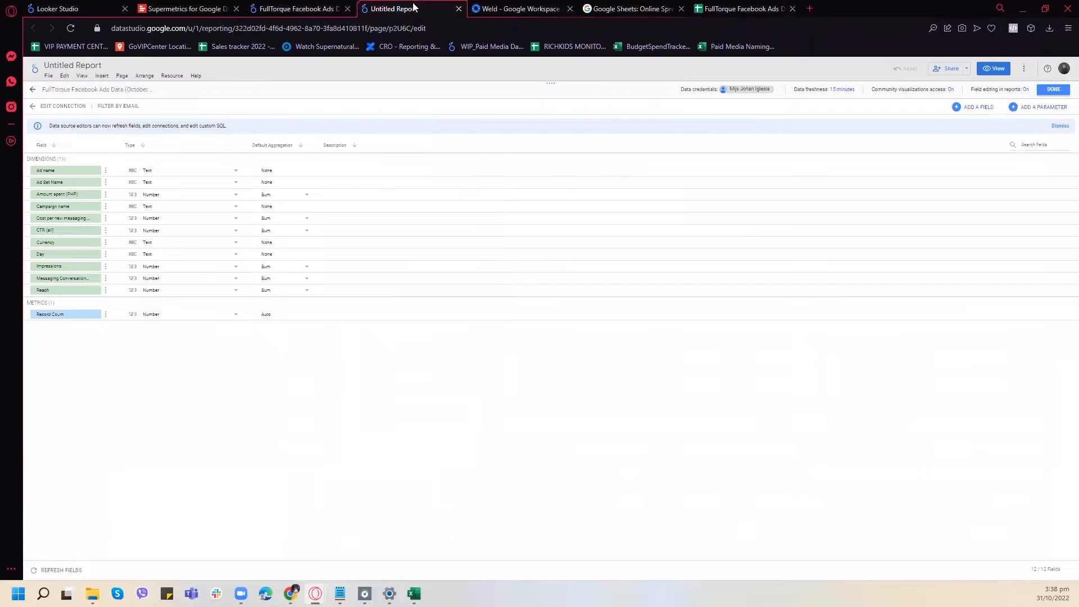
click(217, 256)
mouse_move(225, 295)
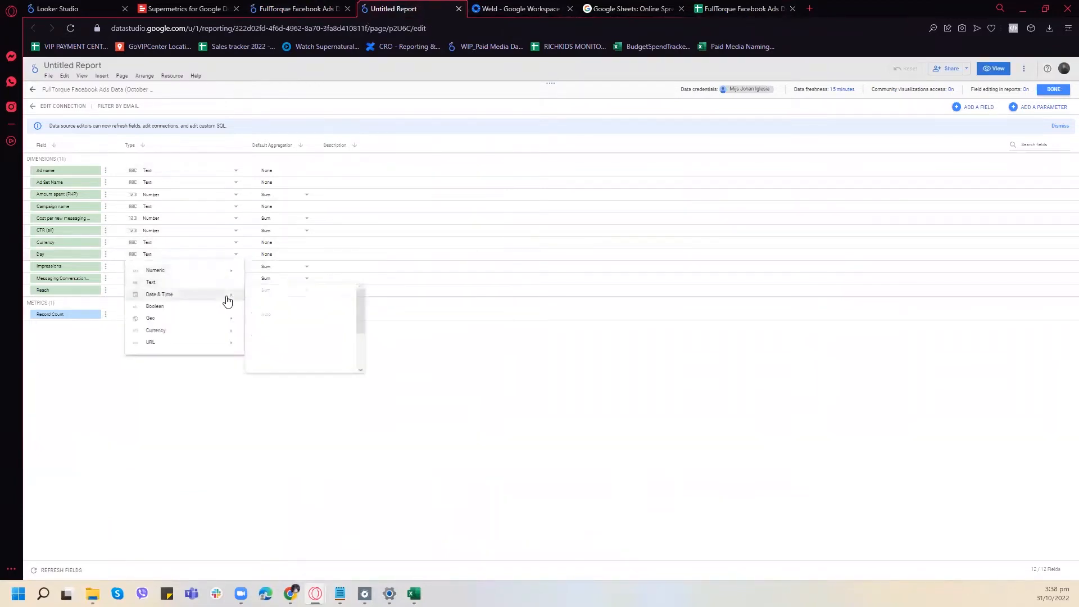
click(276, 296)
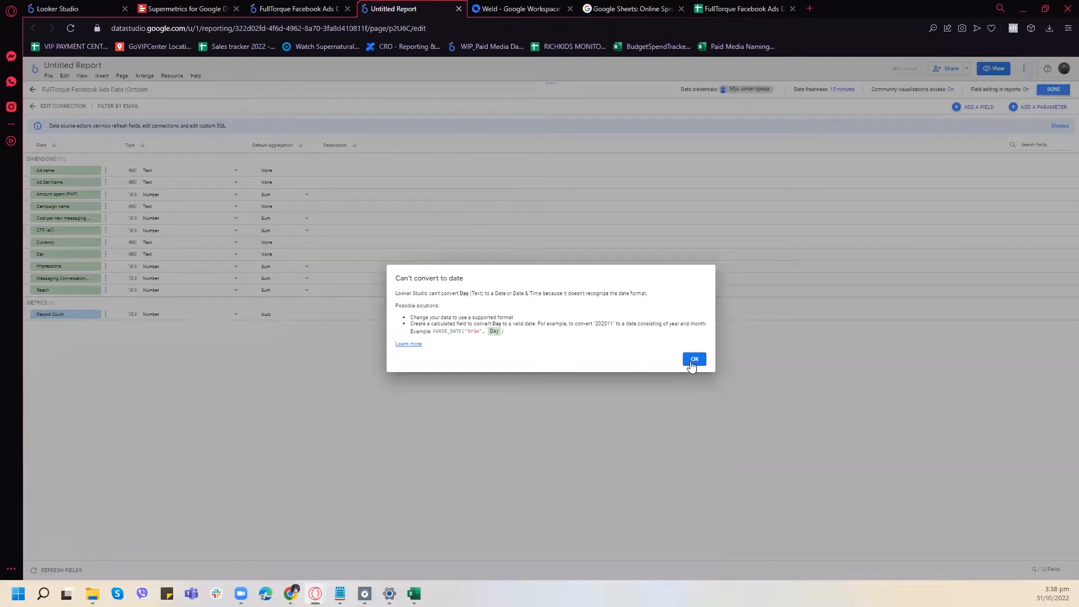
click(692, 362)
- Return to the spreadsheet and apply the custom date format "August 5, 1930" to the selected dates in D2:D1000
click(658, 4)
click(438, 4)
click(493, 5)
click(724, 4)
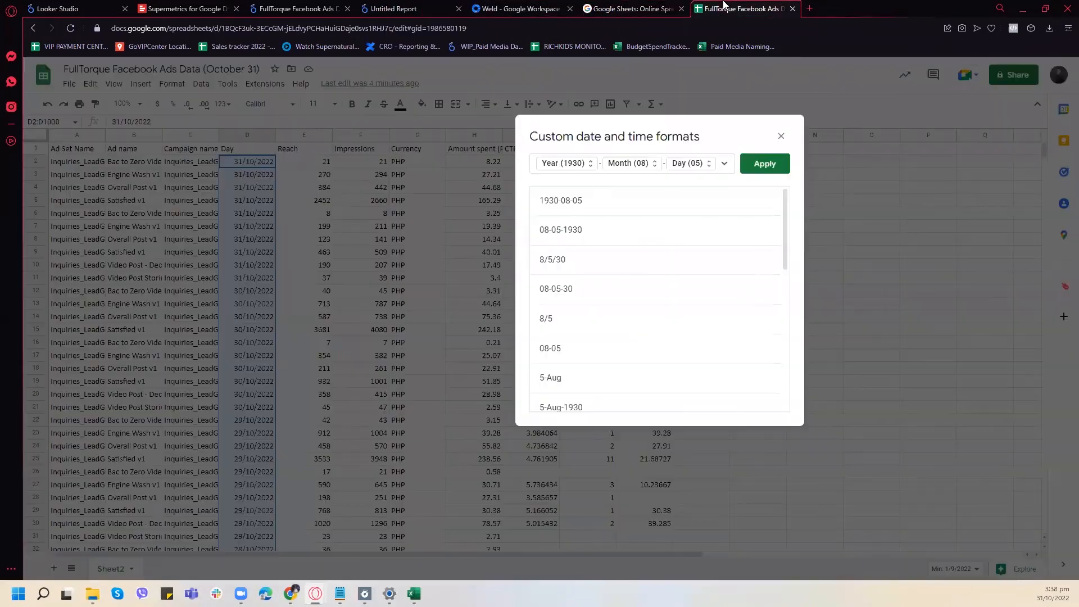
scroll(716, 281, down, 2)
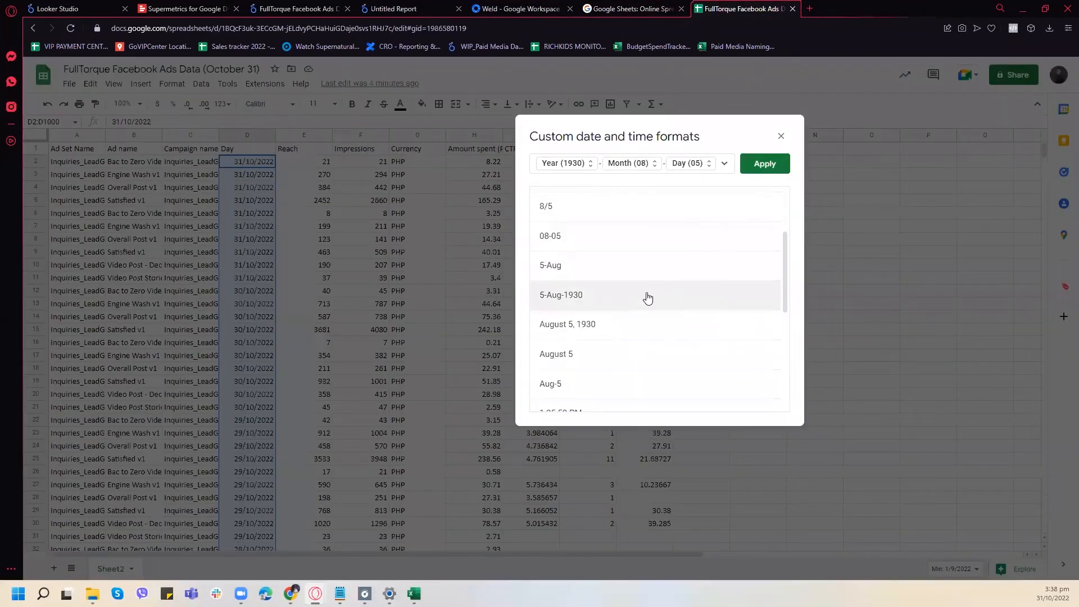
click(642, 321)
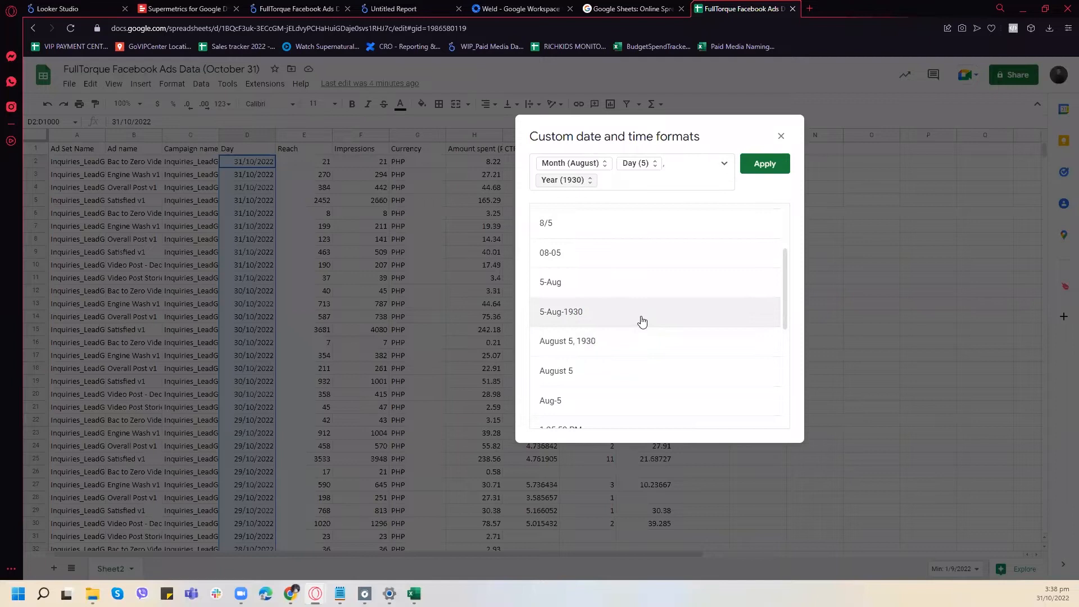
click(778, 165)
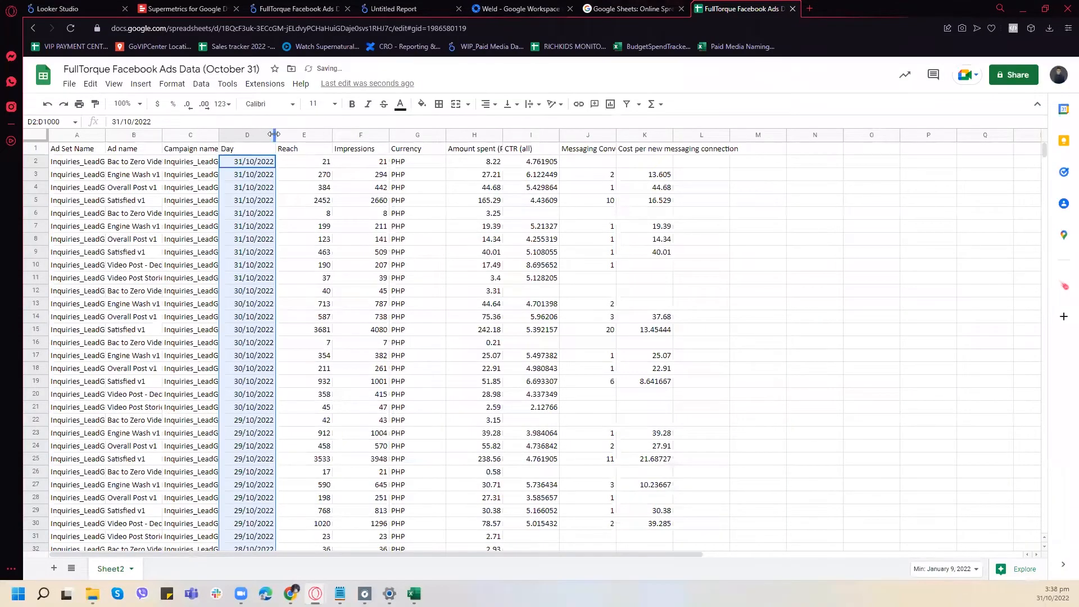
- Widen the spreadsheet's Day column and check how its dates are formatted
drag(273, 134, 319, 136)
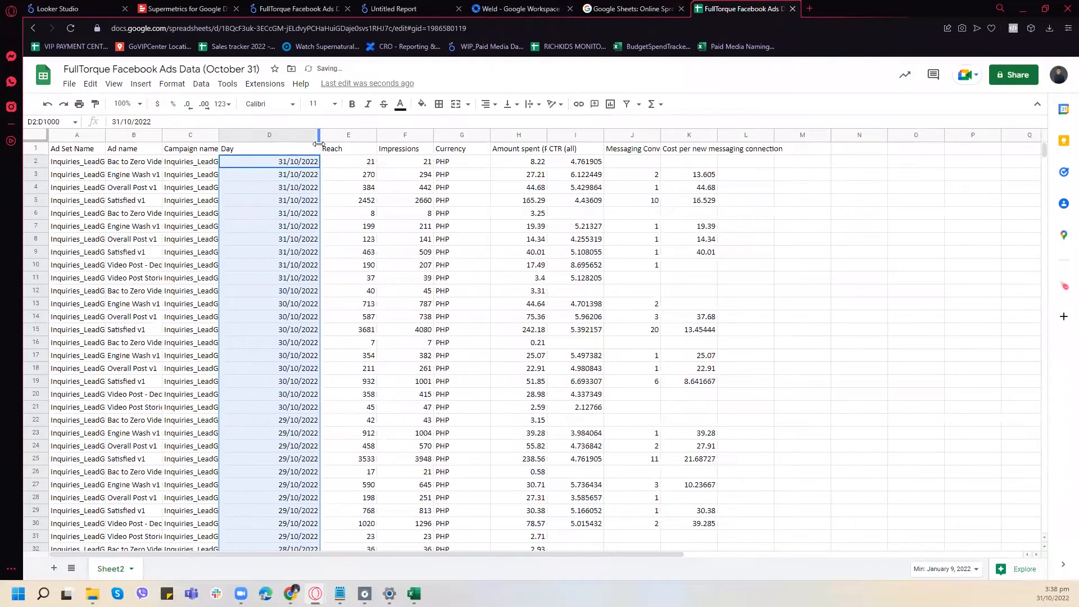
click(278, 186)
click(279, 163)
scroll(276, 282, down, 8)
scroll(284, 284, up, 8)
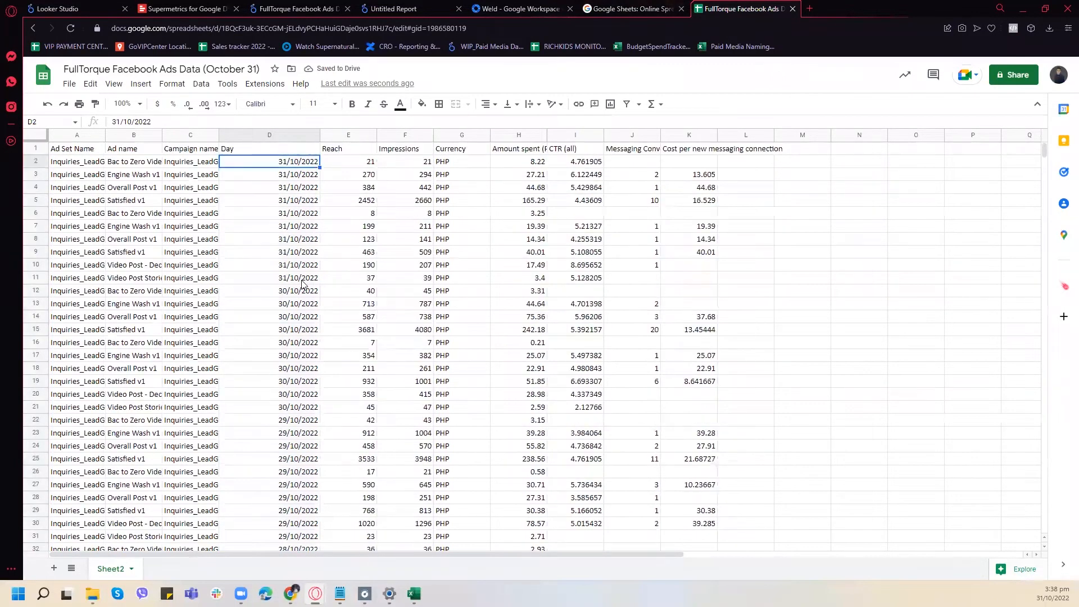
- Apply the Date number format to the entire Day column D
click(278, 136)
click(173, 84)
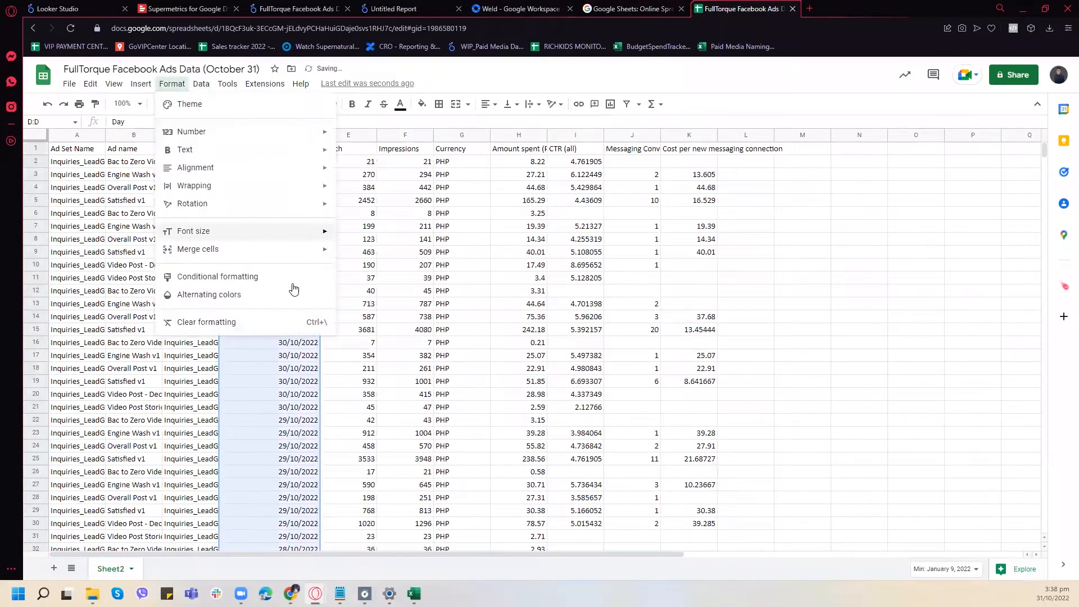
mouse_move(281, 131)
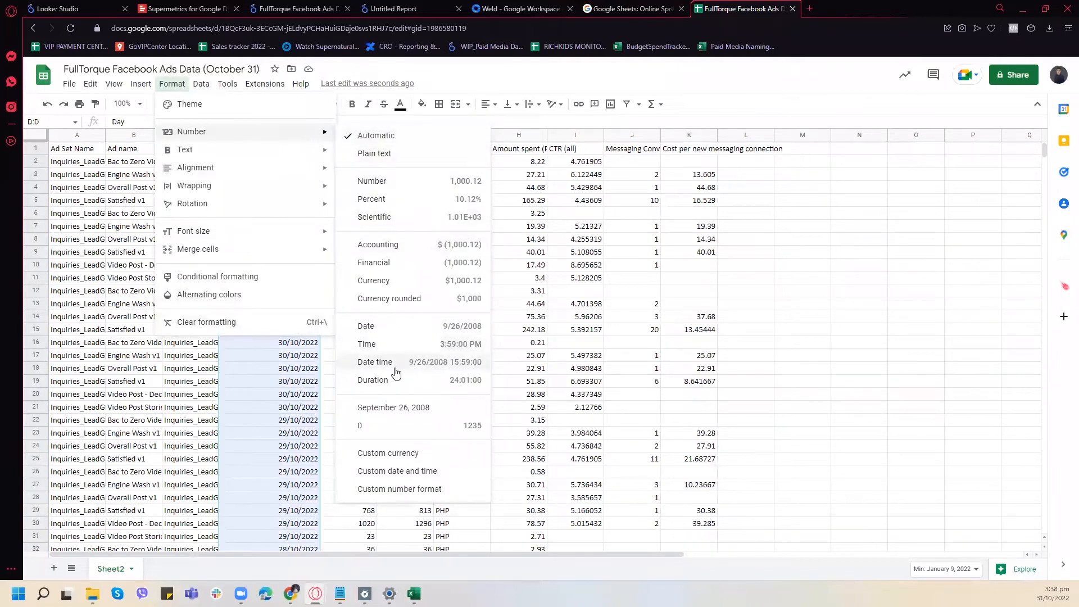
click(393, 333)
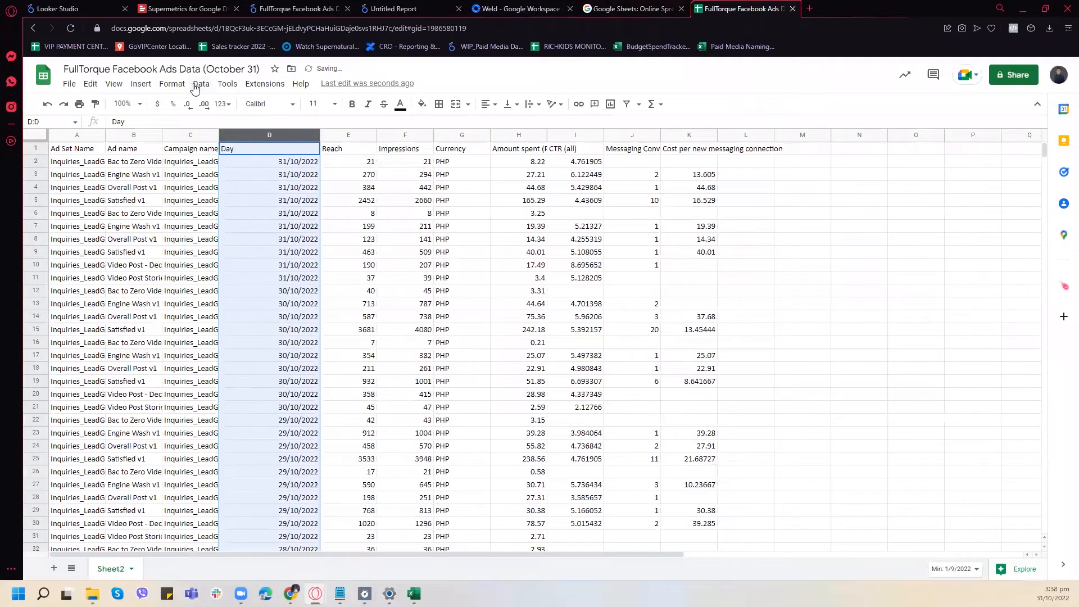
- Apply the custom date format "August 5, 1930" (month name, day, year) to the whole Day column
click(172, 84)
mouse_move(301, 136)
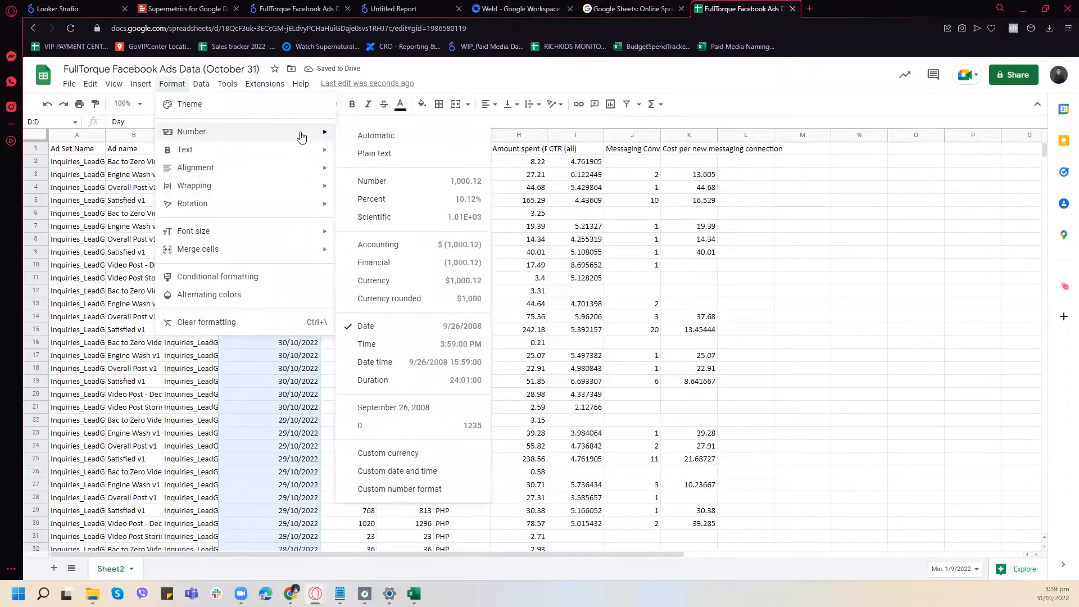
click(425, 472)
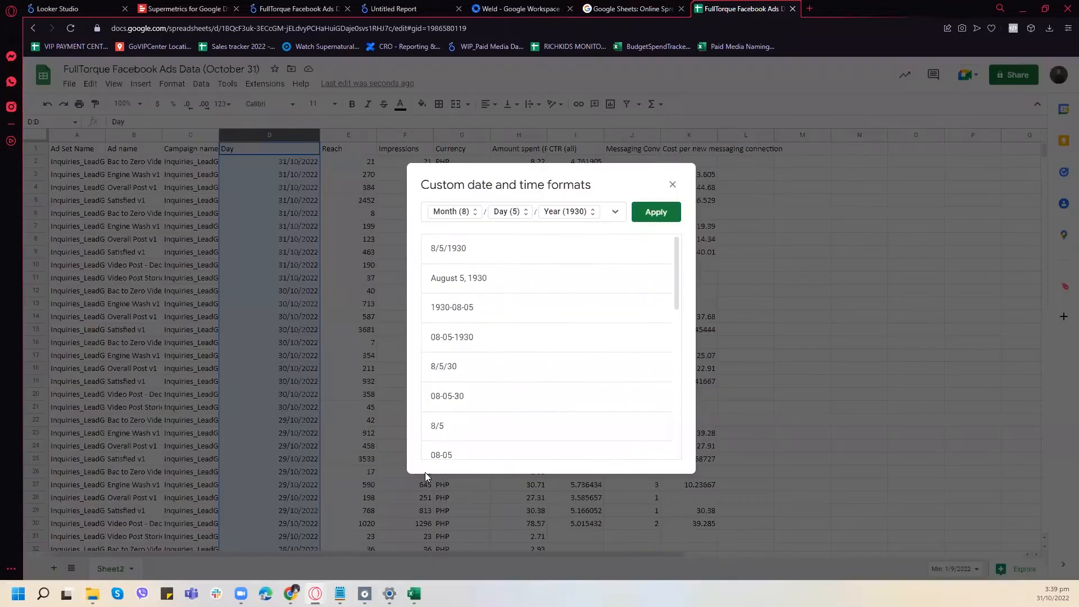
scroll(587, 293, down, 5)
scroll(580, 297, up, 1)
click(497, 262)
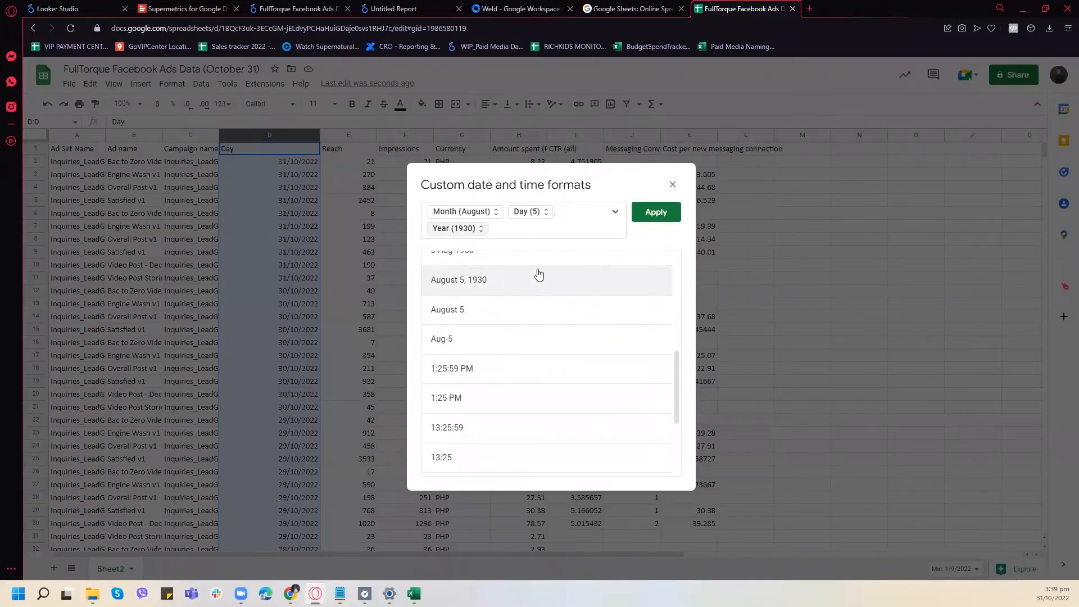
click(652, 217)
- Examine the dates down the Day column to check whether they follow the month-name format
click(306, 245)
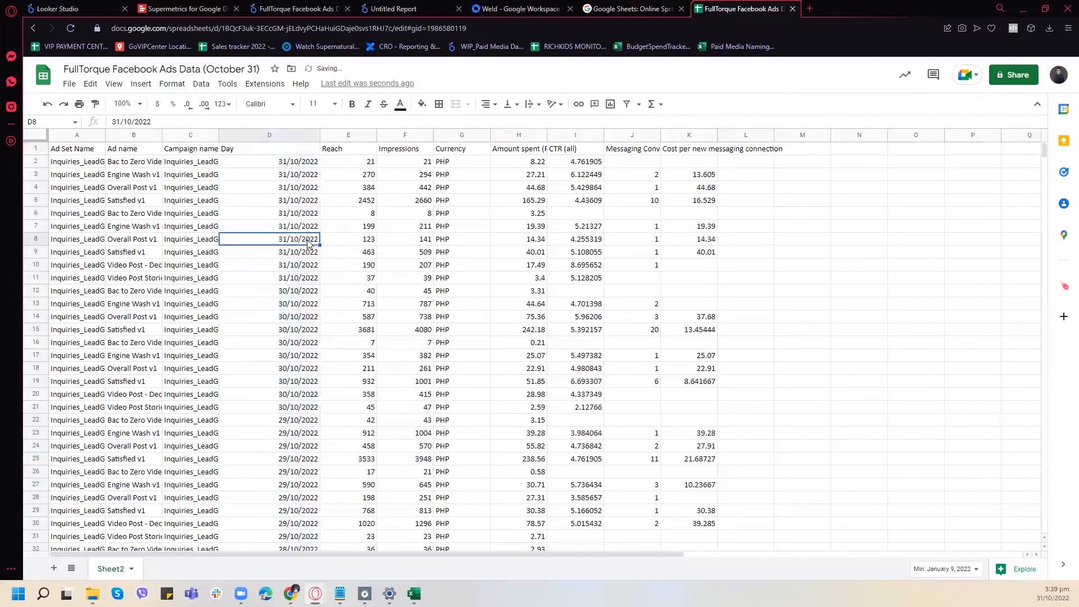
scroll(312, 259, down, 8)
scroll(316, 281, down, 6)
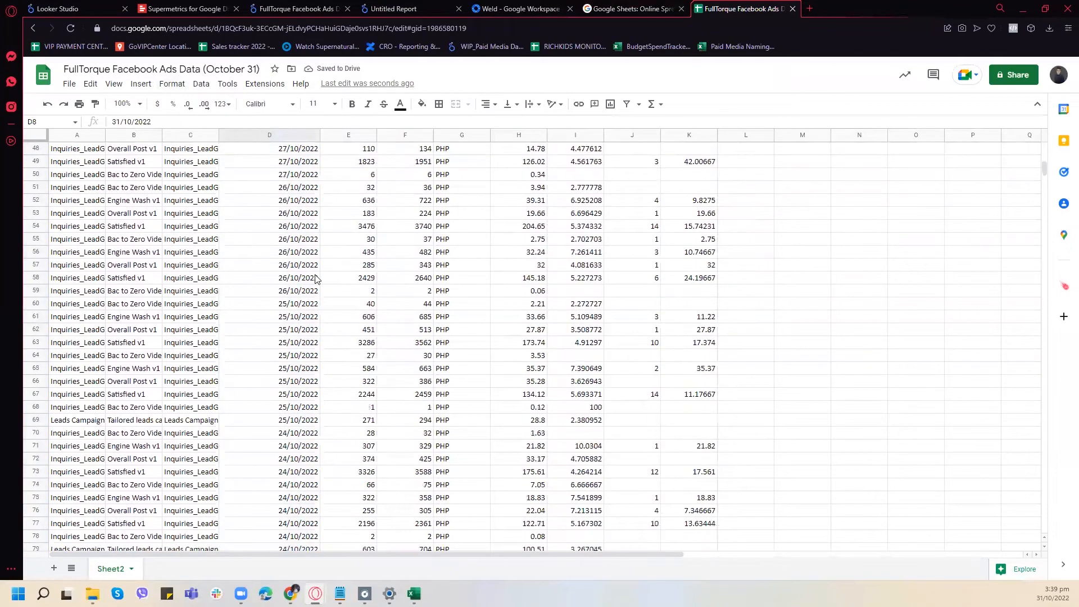
scroll(317, 297, up, 12)
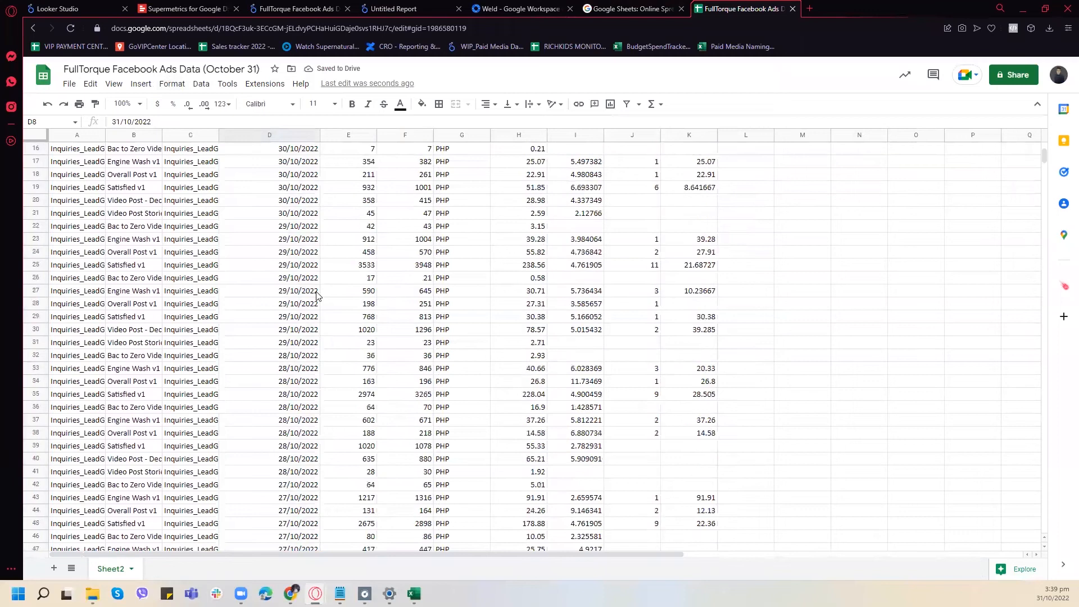
scroll(317, 296, up, 5)
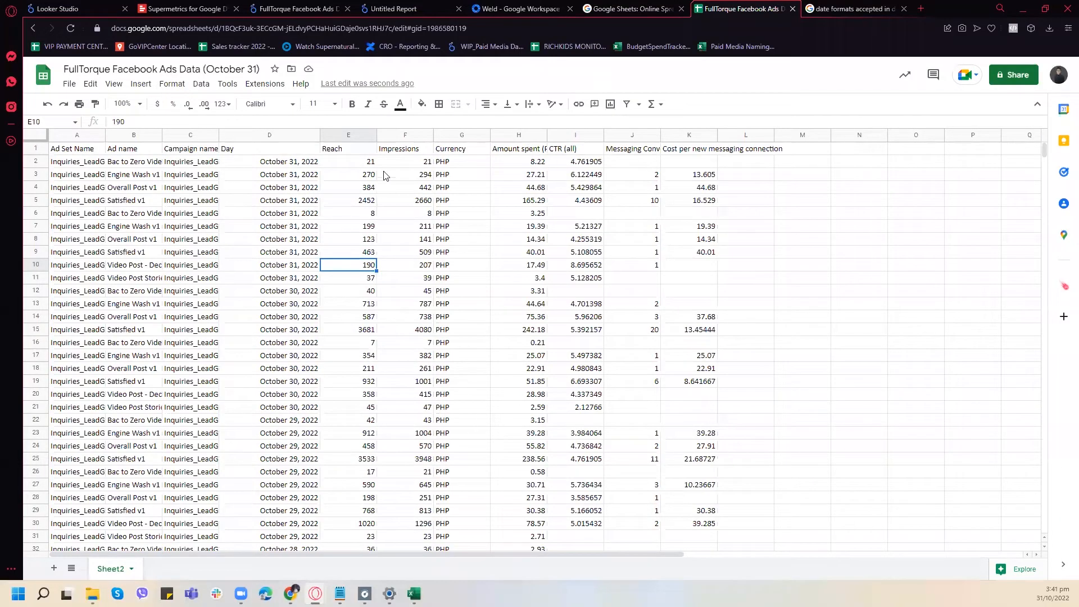
click(259, 266)
scroll(275, 259, down, 4)
scroll(276, 270, up, 4)
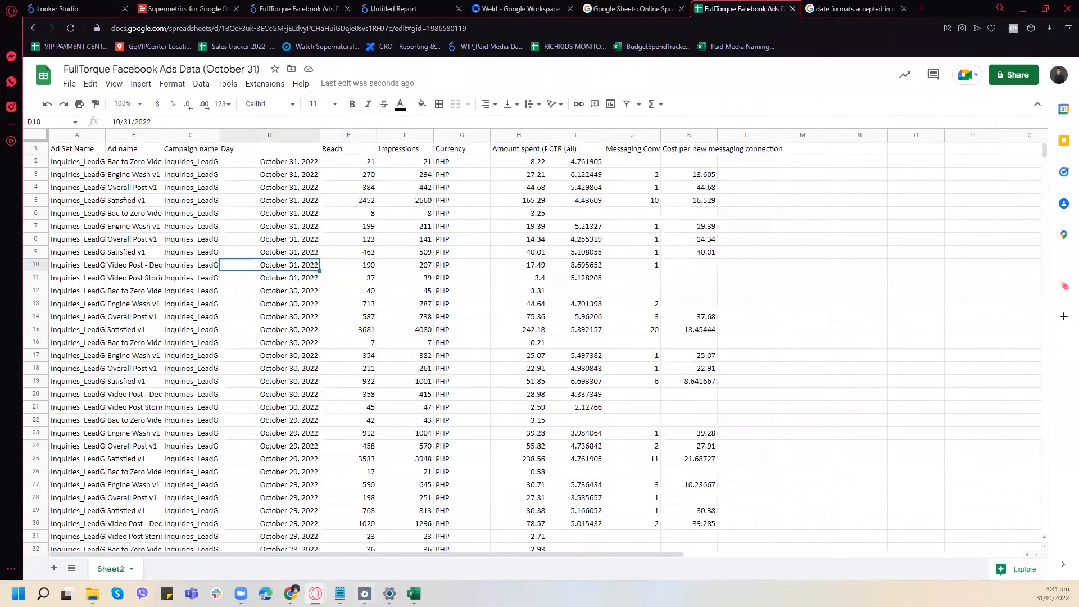
- Switch to the Untitled-report workbook in Excel, check its Day column's date format, and minimize the workbook
click(415, 593)
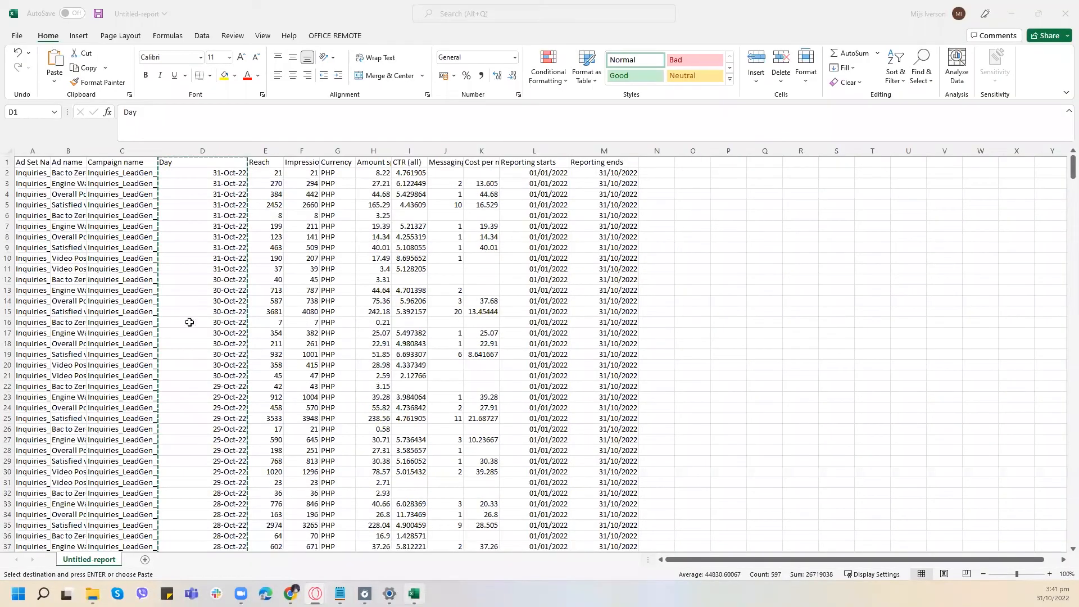
click(373, 237)
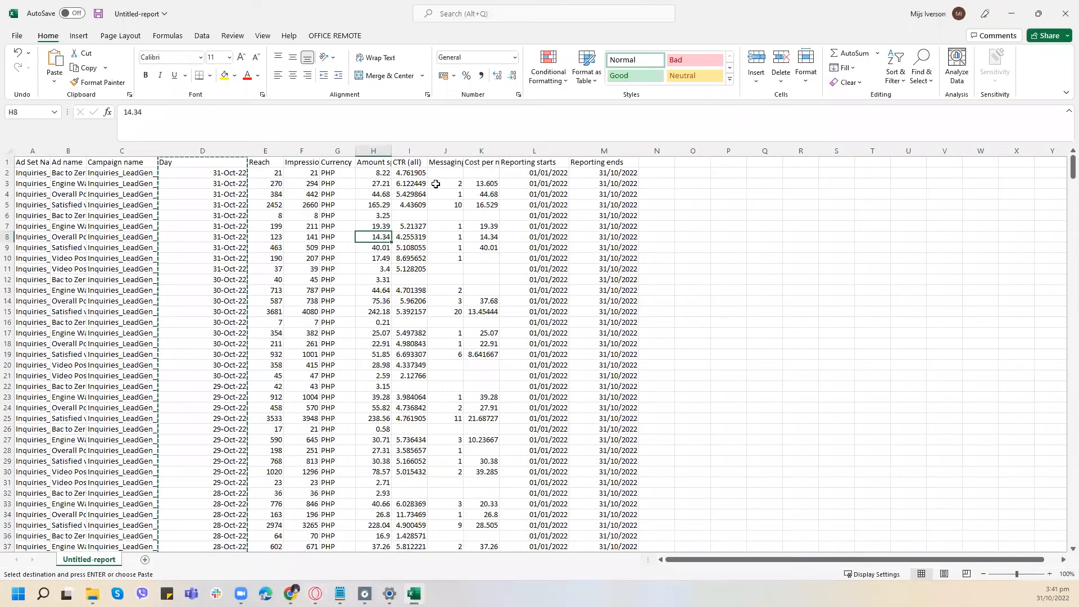
click(1020, 10)
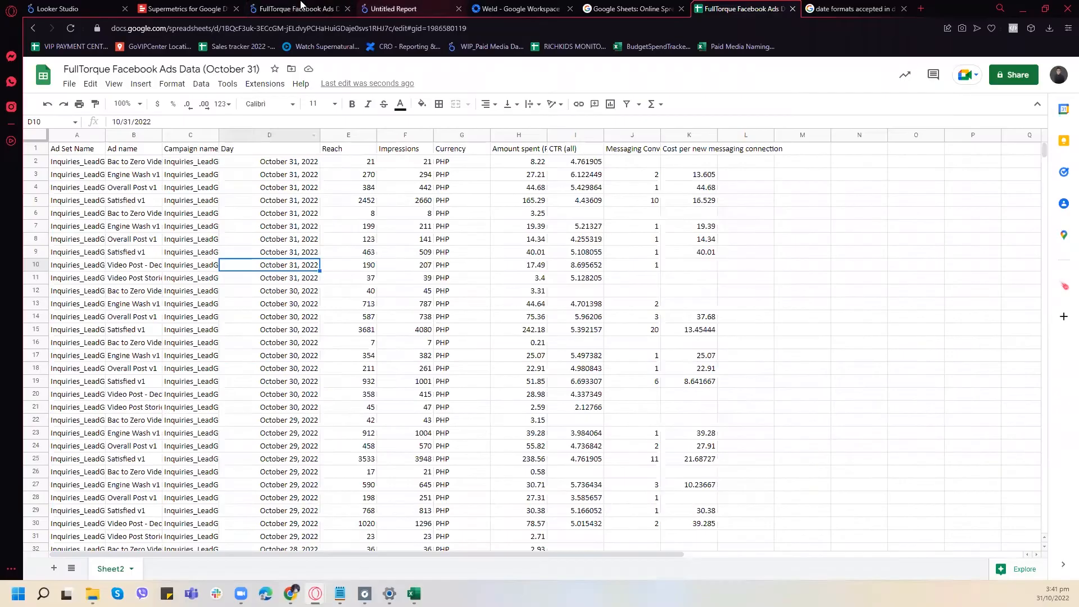
- Return to Looker Studio and close the separate FullTorque data source page, keeping the Untitled Report's data source open
click(302, 6)
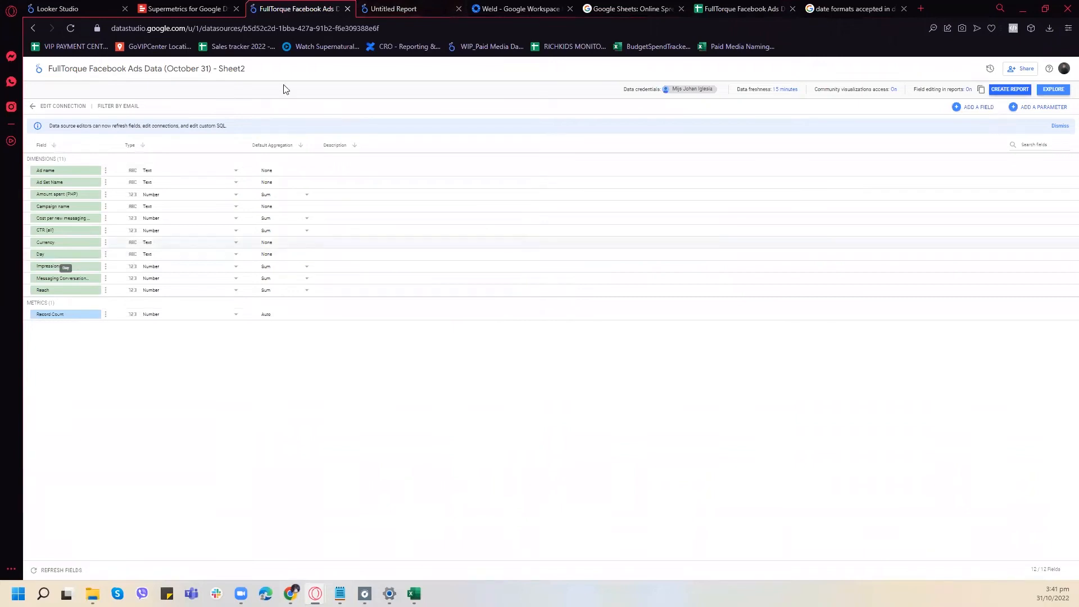
click(409, 8)
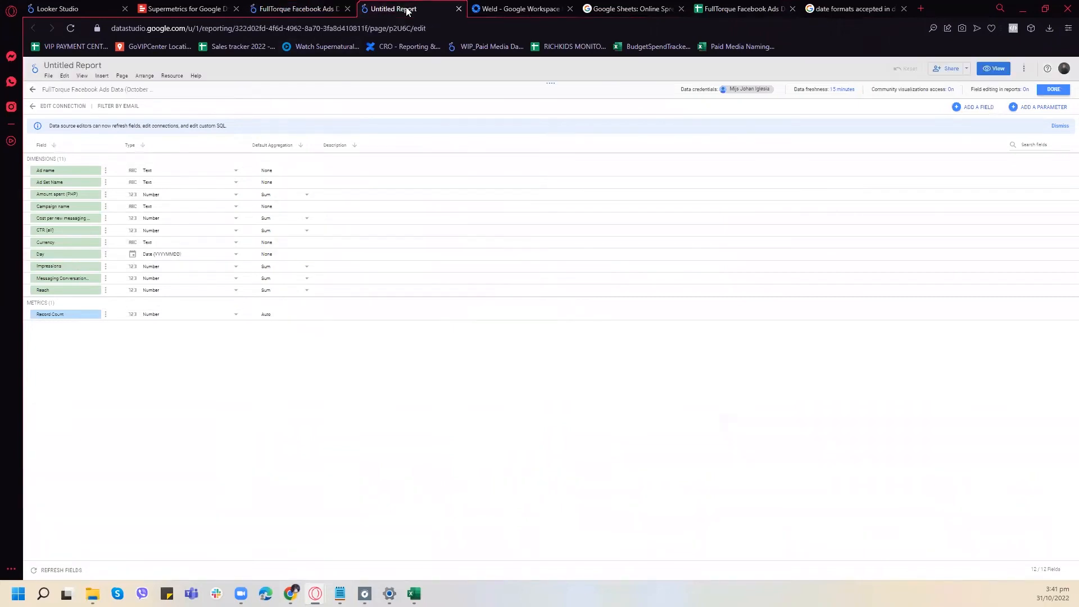
click(346, 8)
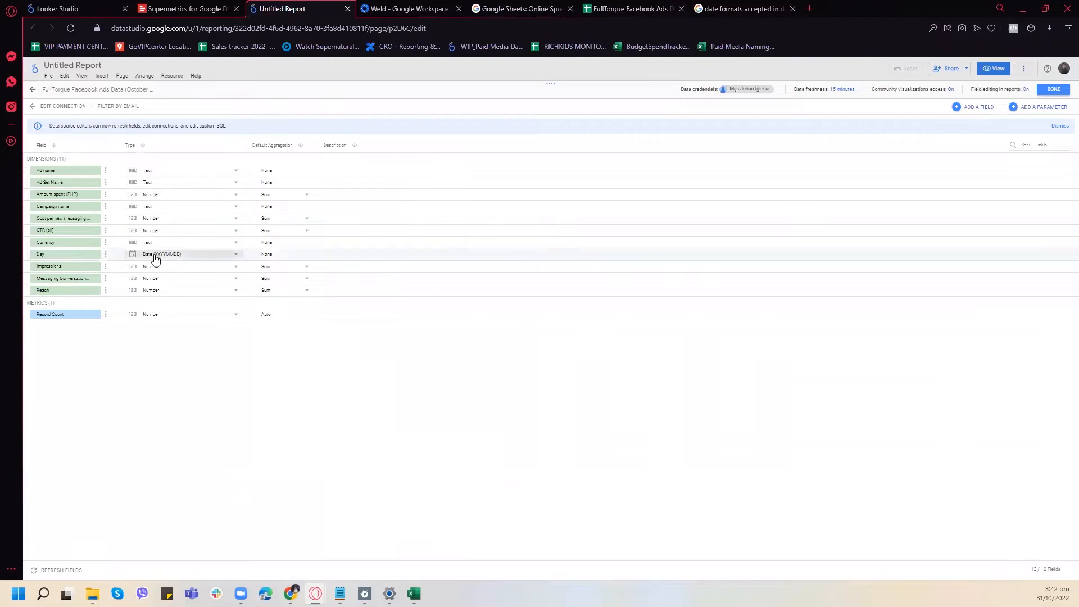
- Rename the Day field as Date in the report's data source
click(64, 257)
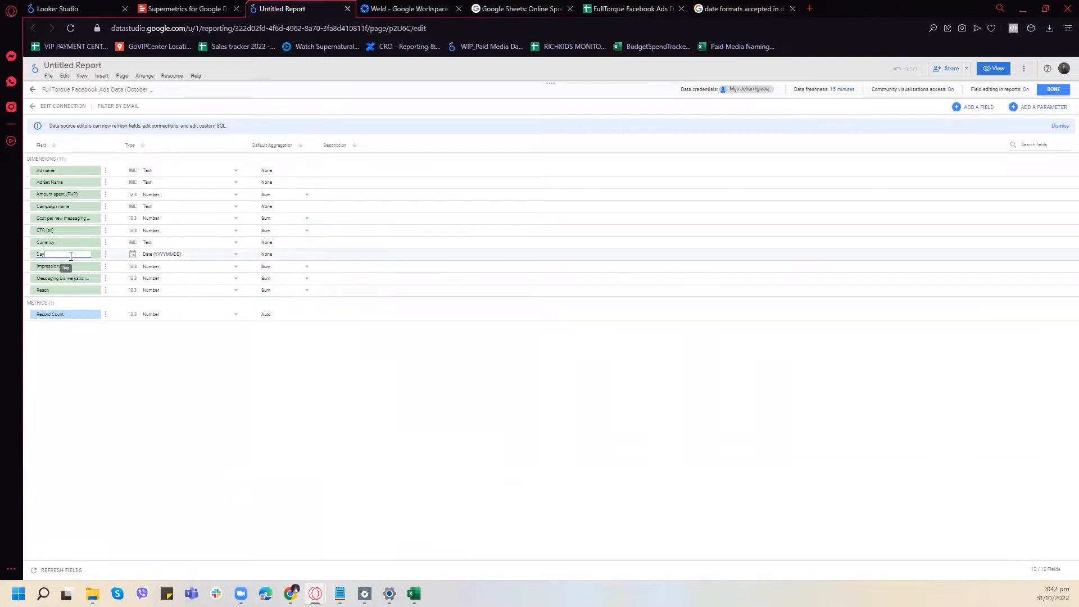
click(160, 347)
- Set the type of the Cost per new messaging connection and Amount spent (PHP) fields to Currency, PHP - Philippine Peso
click(187, 242)
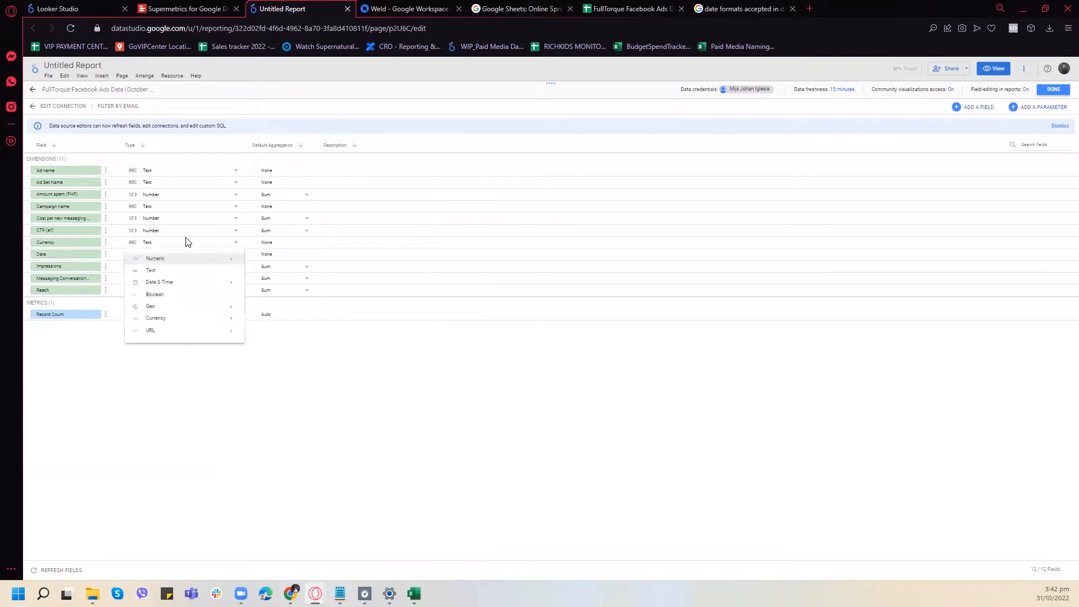
click(191, 242)
click(188, 219)
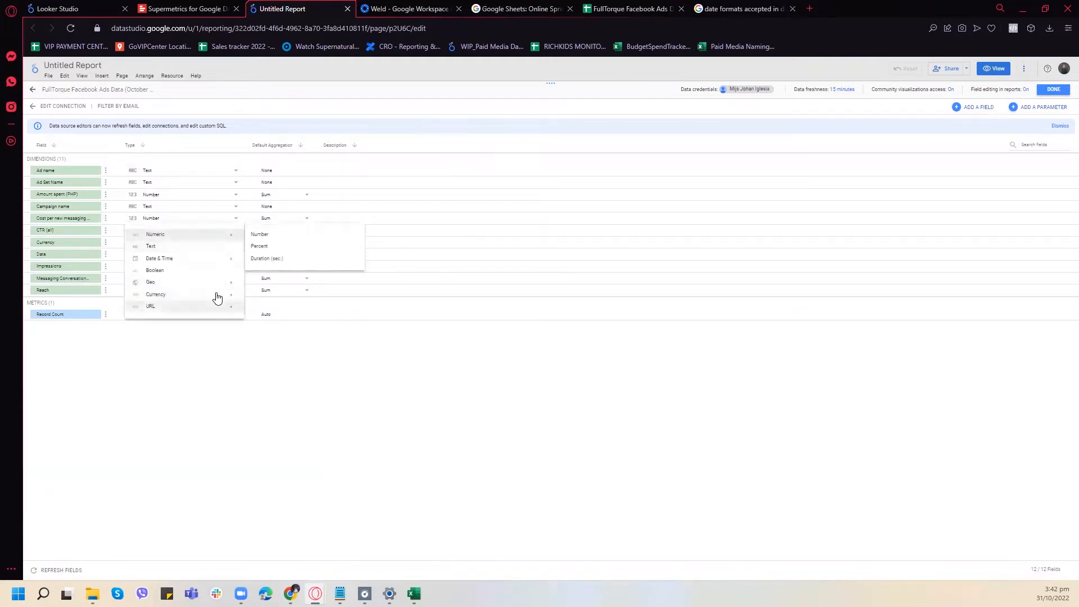
mouse_move(218, 297)
click(299, 294)
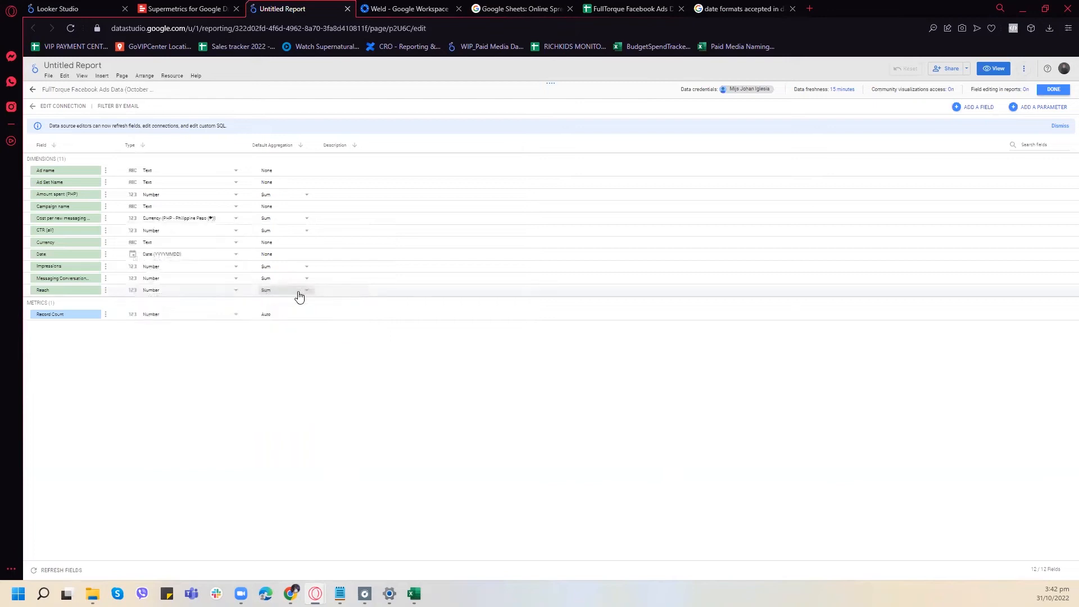
click(169, 202)
mouse_move(202, 271)
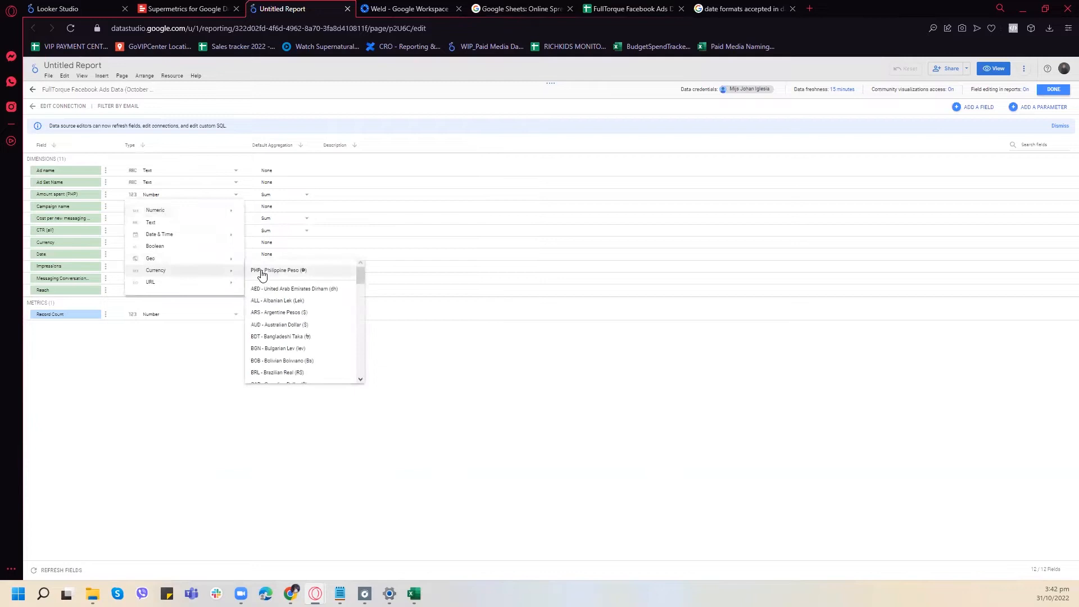
click(286, 273)
- Finish editing the data source, close the data sources list, and remove the existing chart from the report page
click(1054, 91)
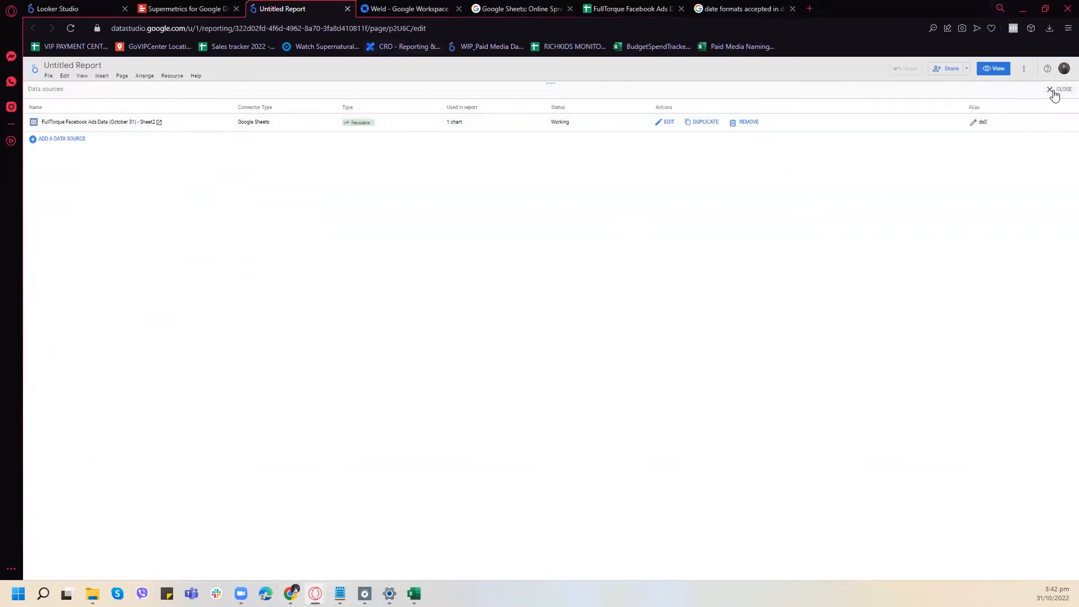
click(1055, 90)
click(287, 125)
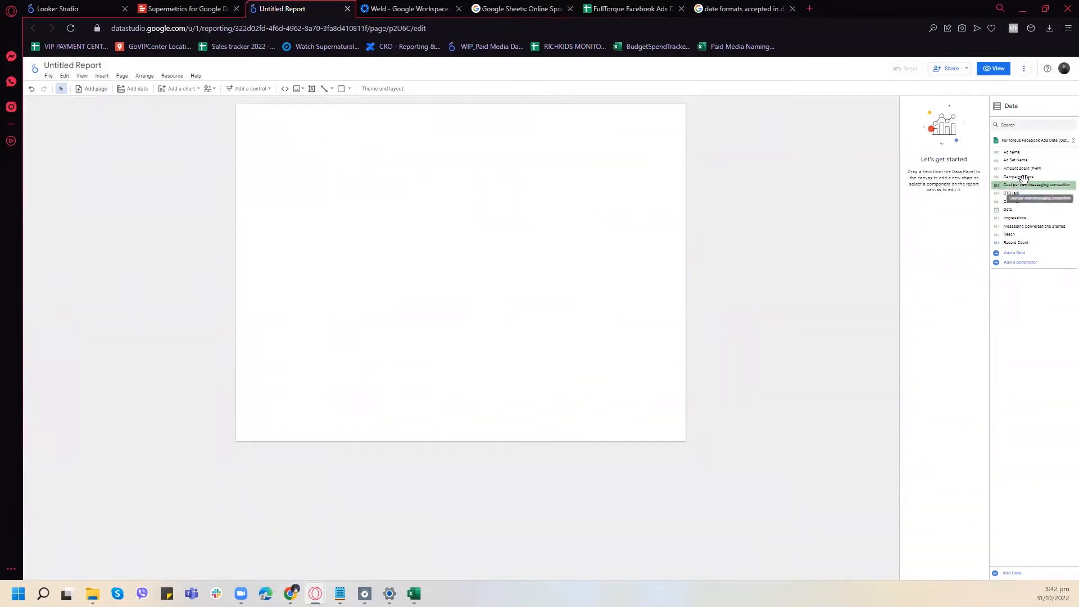
- Apply the Edge theme to the report and close the theme and layout settings
click(49, 78)
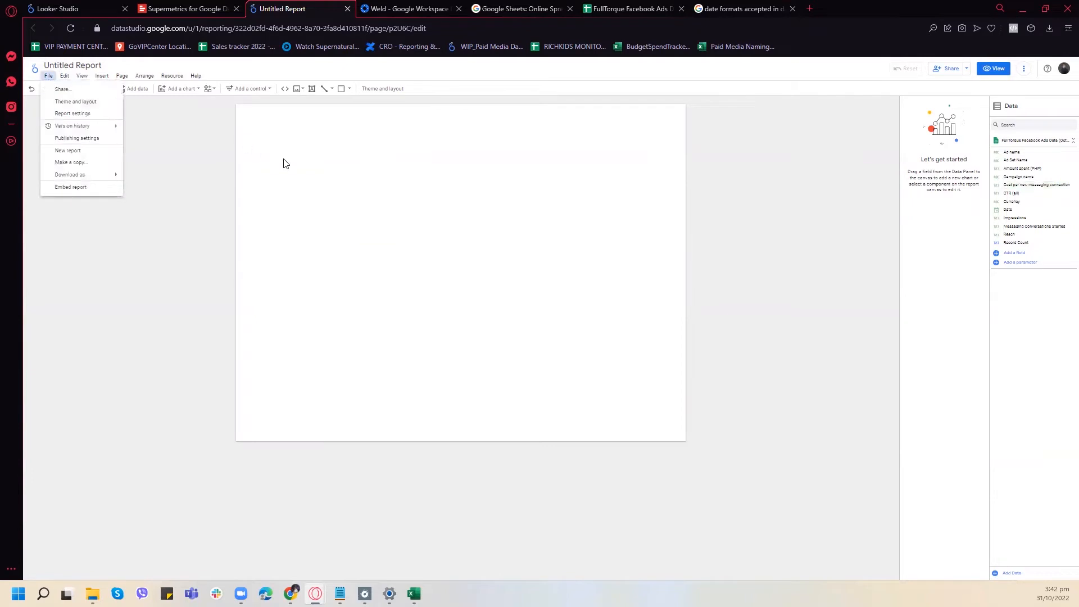
click(70, 101)
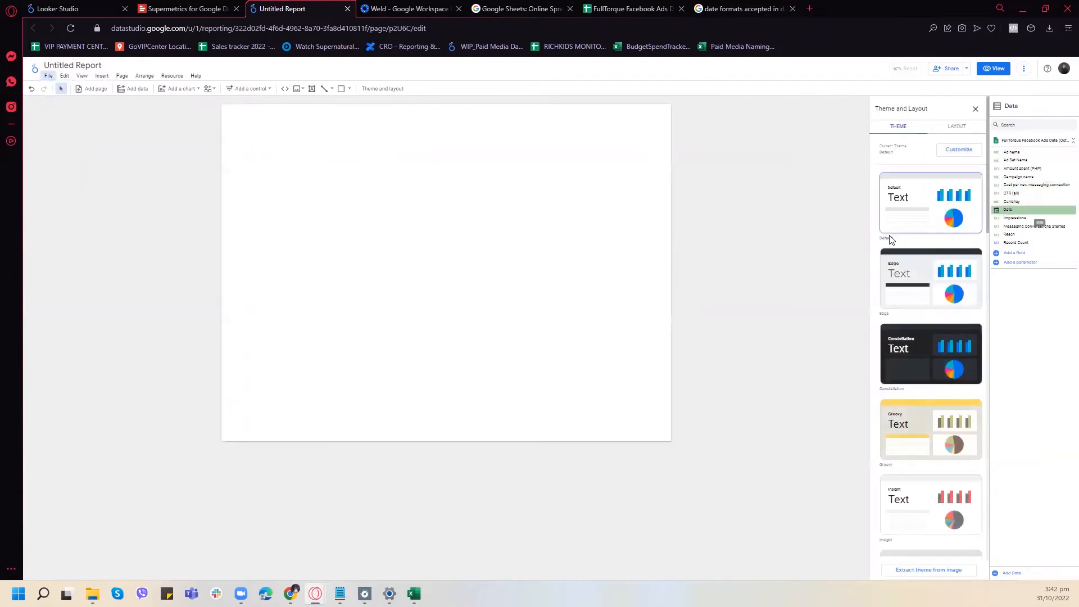
scroll(910, 275, down, 1)
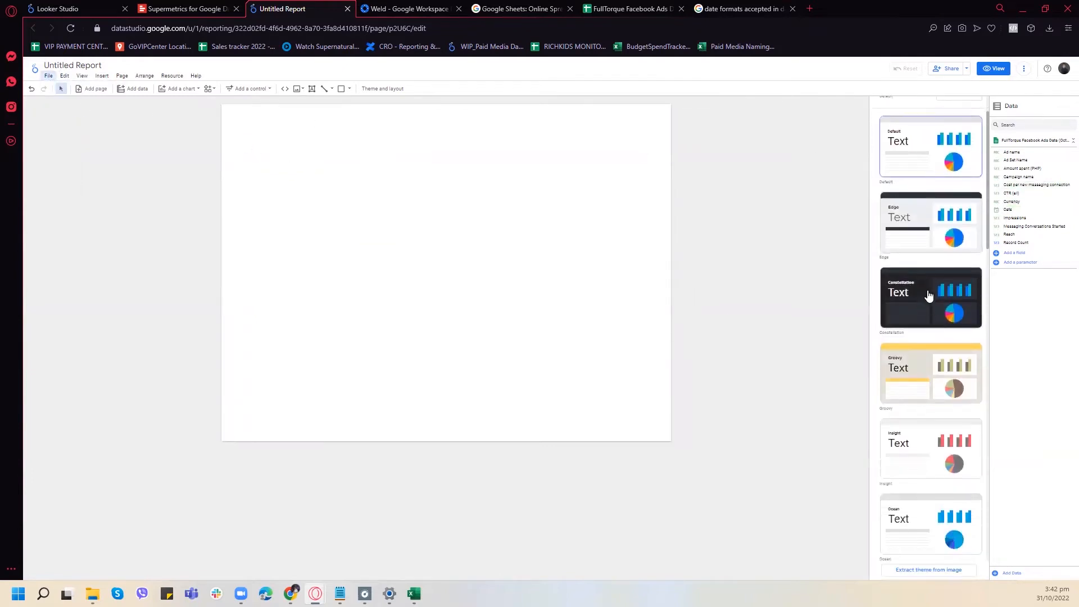
click(918, 225)
scroll(933, 216, up, 1)
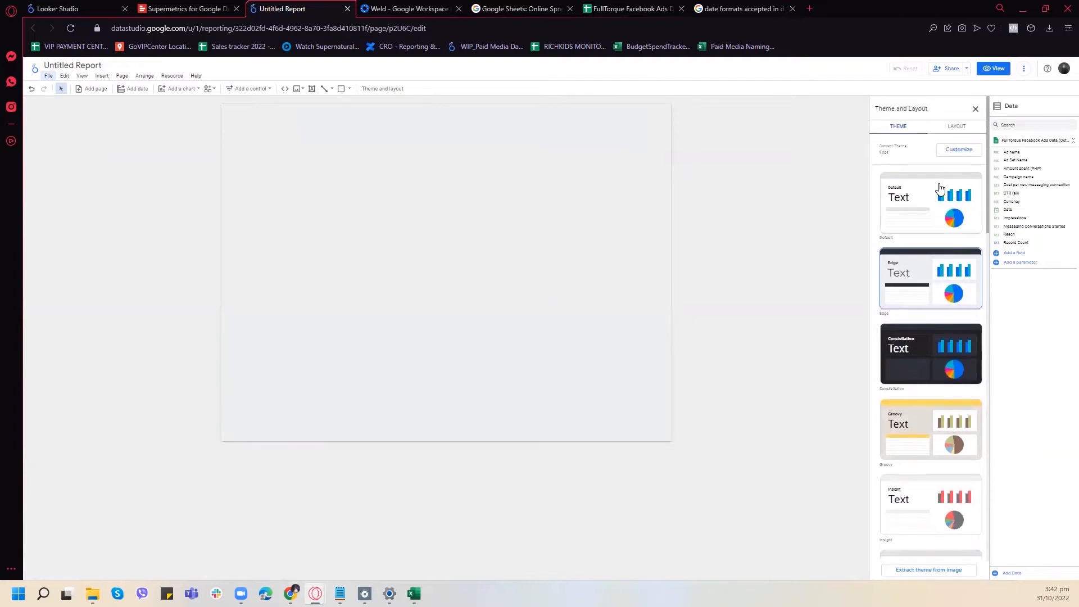
scroll(929, 272, down, 3)
scroll(933, 272, up, 3)
click(973, 110)
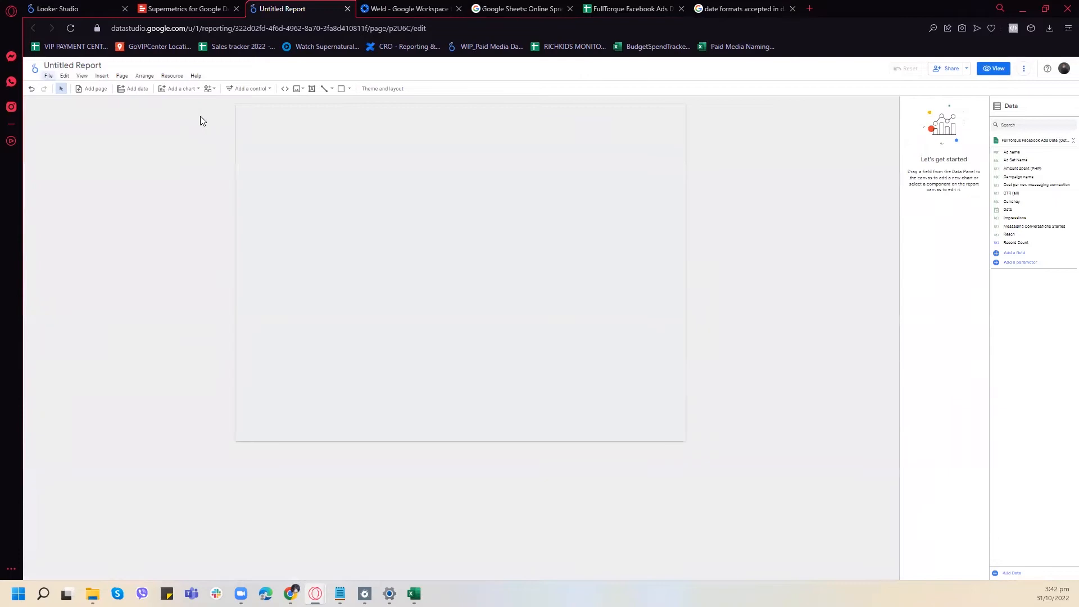
- Insert an image frame near the page's upper-left corner and start choosing its file from the computer
click(64, 76)
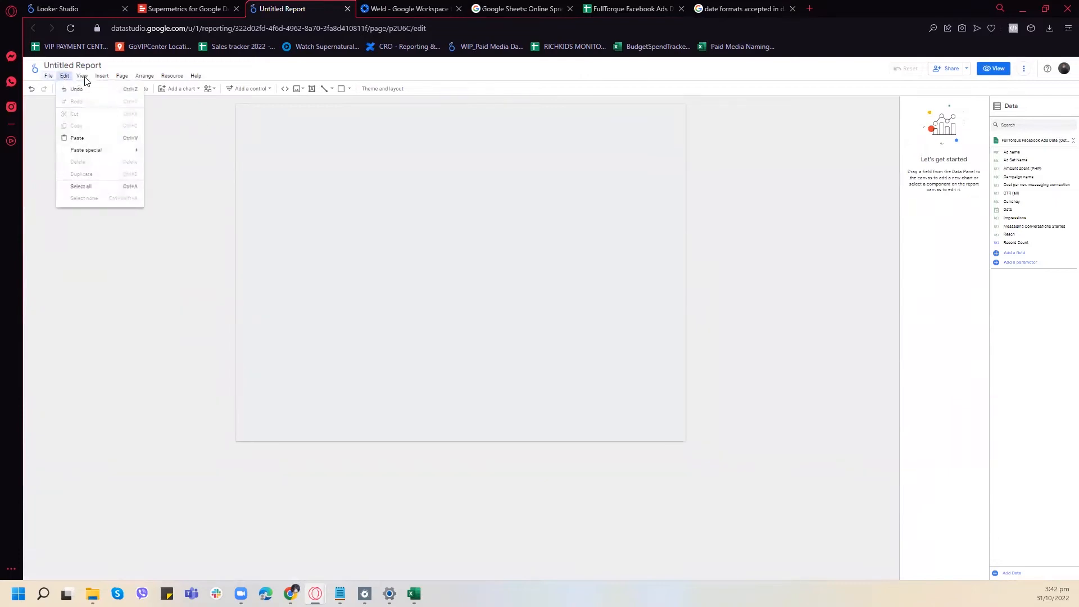
click(64, 76)
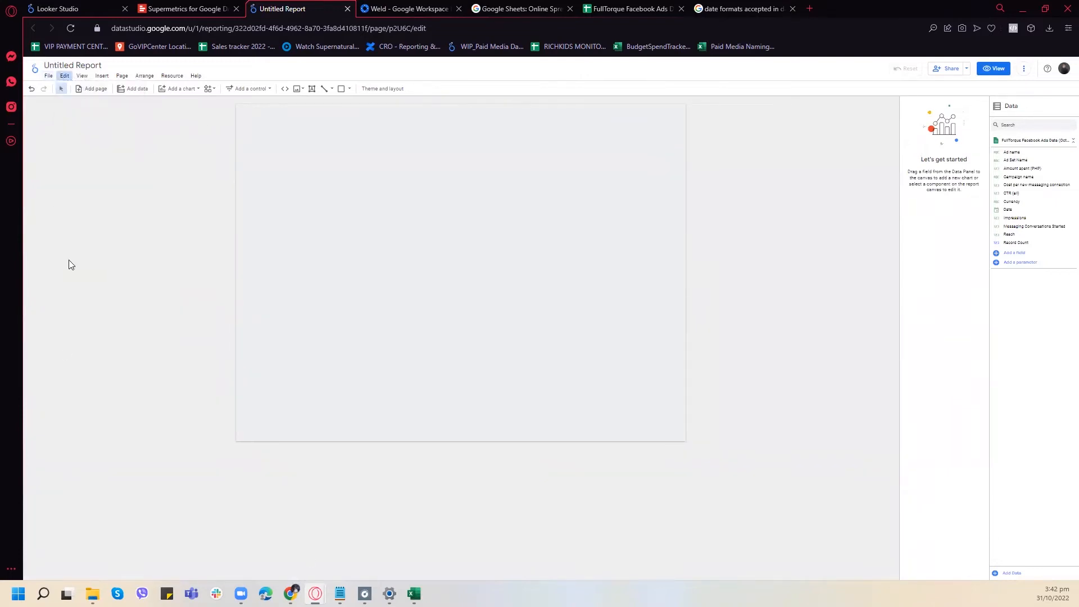
click(101, 79)
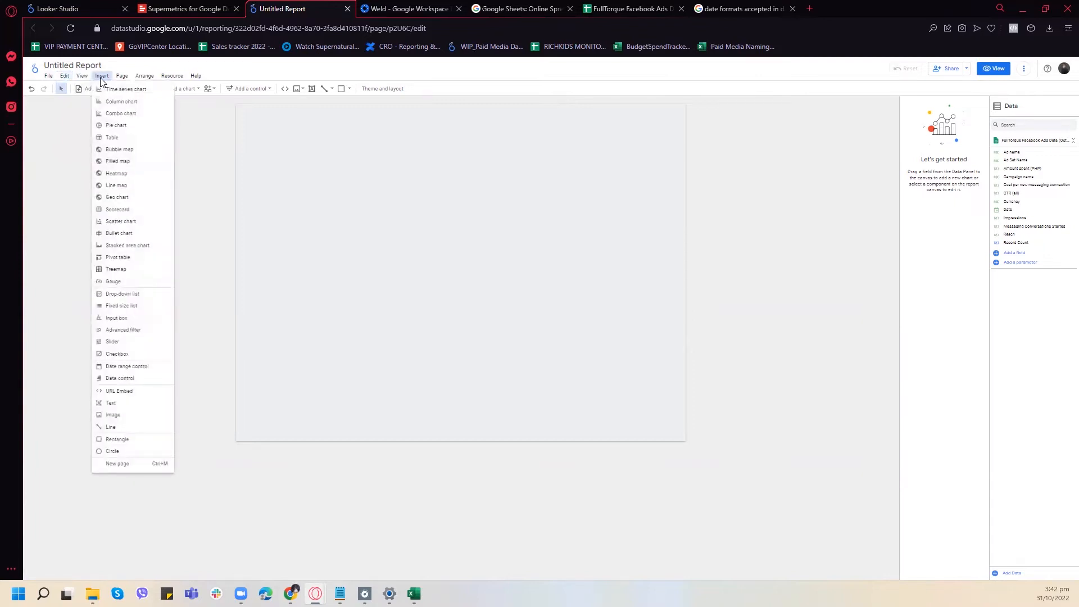
click(115, 415)
click(245, 113)
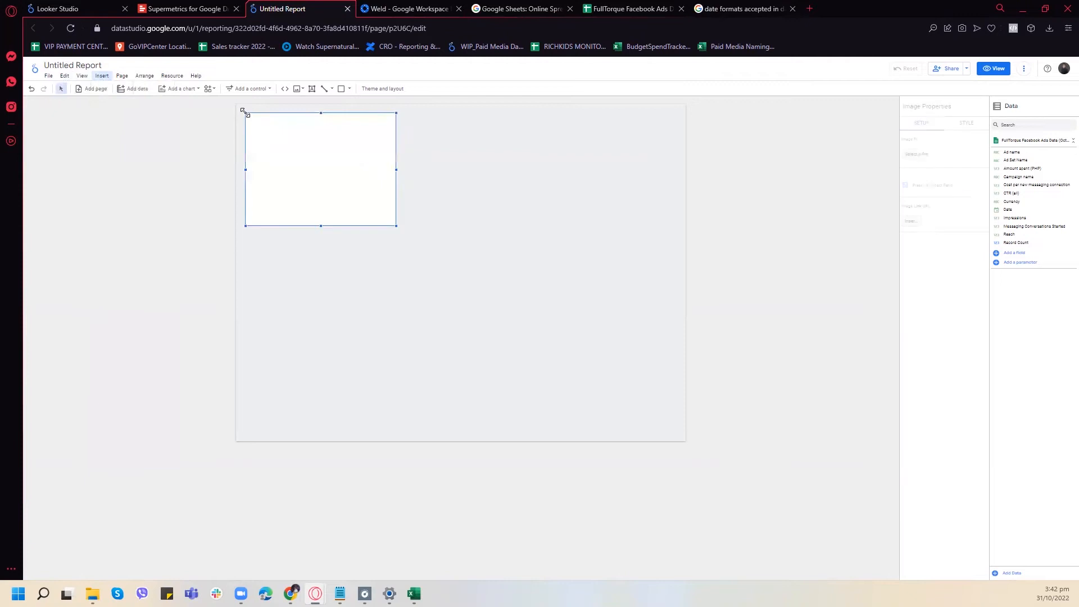
click(916, 154)
click(871, 293)
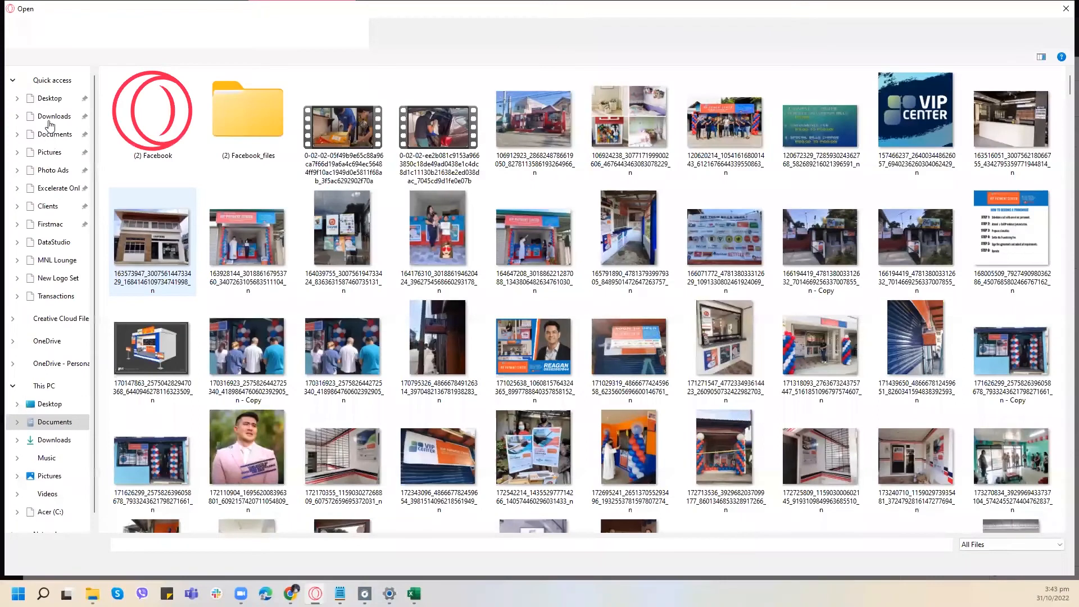
- Look through the Downloads, Excelerate Online and FullTorque folders for a logo image, and close the file picker
click(52, 118)
scroll(367, 232, down, 4)
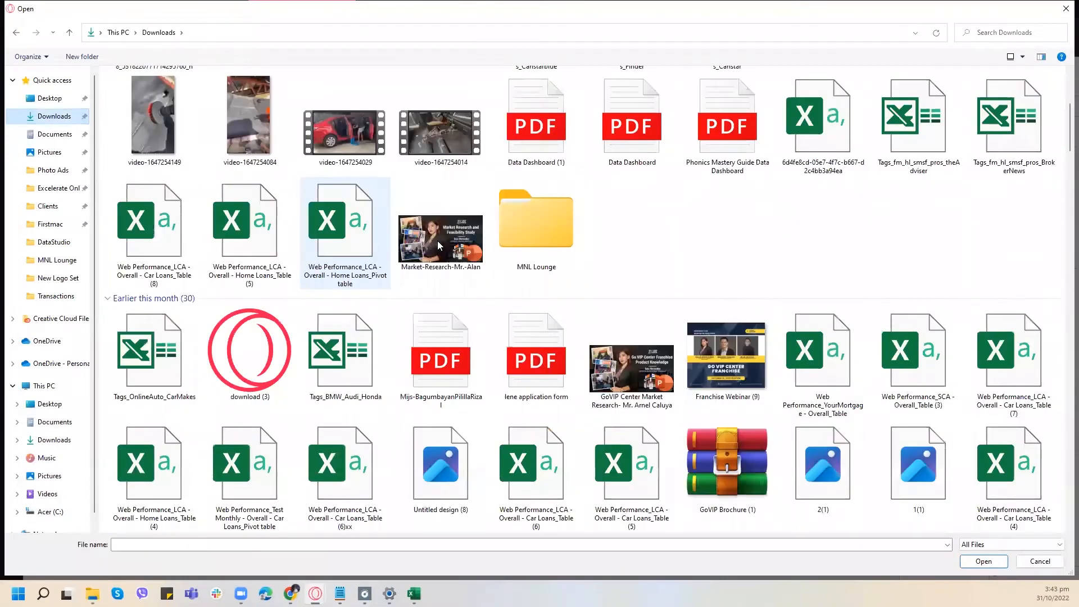
scroll(440, 246, down, 4)
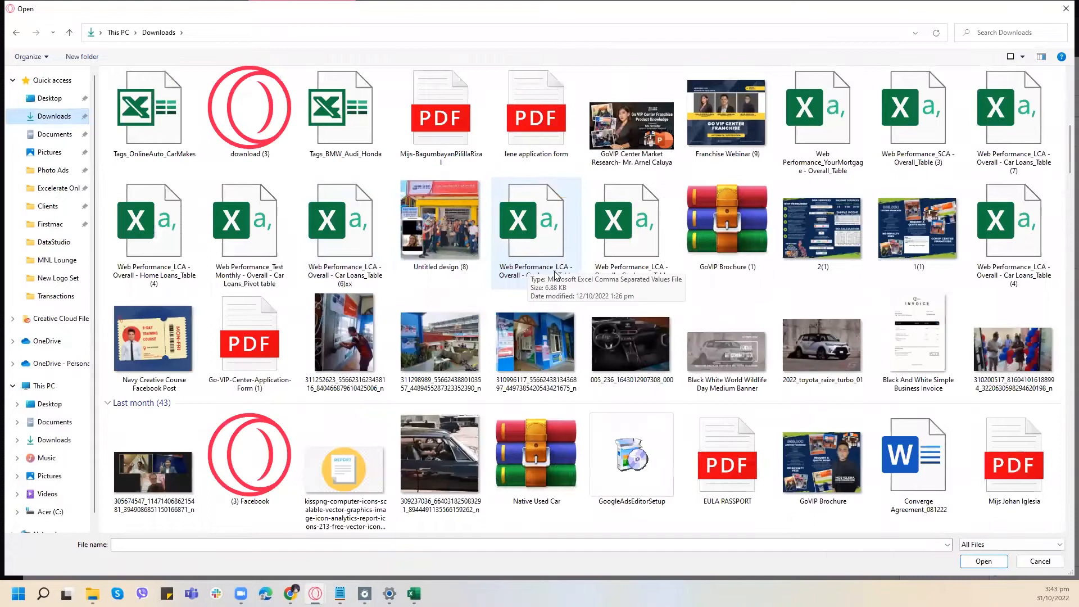
scroll(554, 276, down, 1)
scroll(556, 275, down, 1)
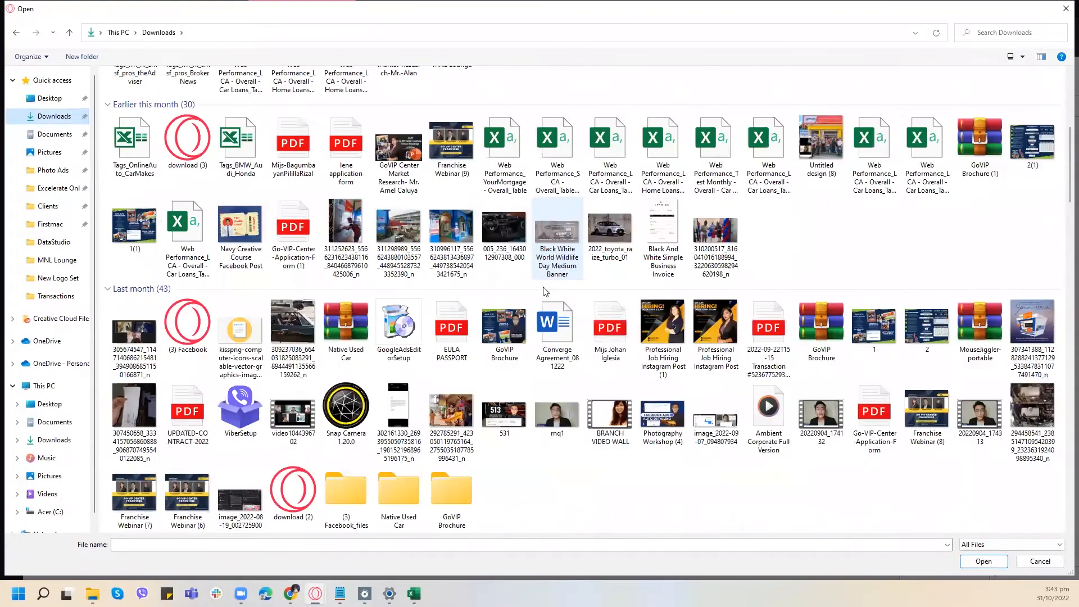
scroll(643, 319, up, 4)
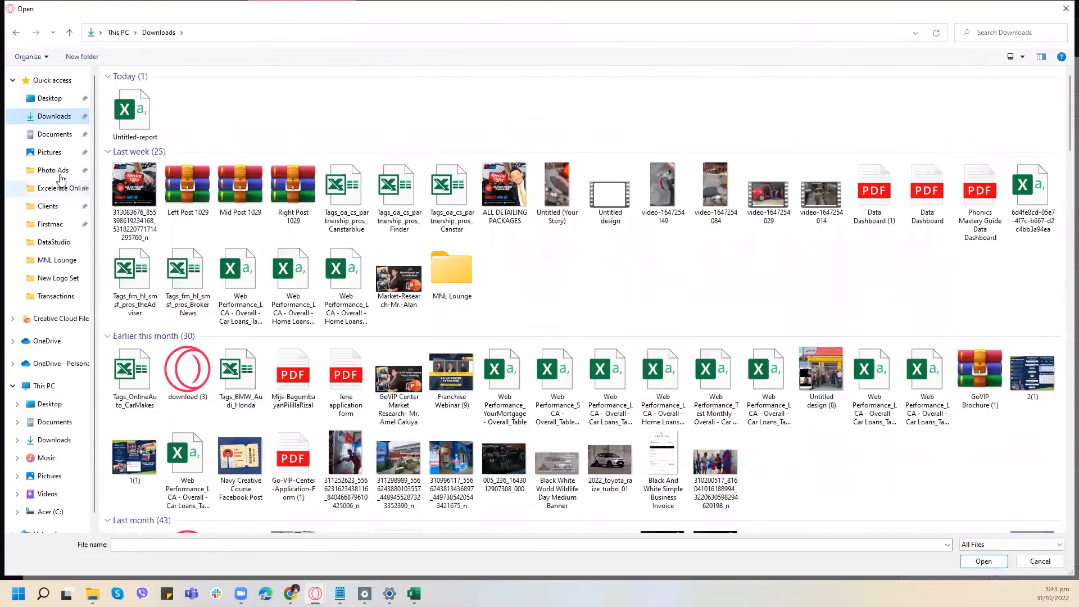
click(62, 176)
click(55, 188)
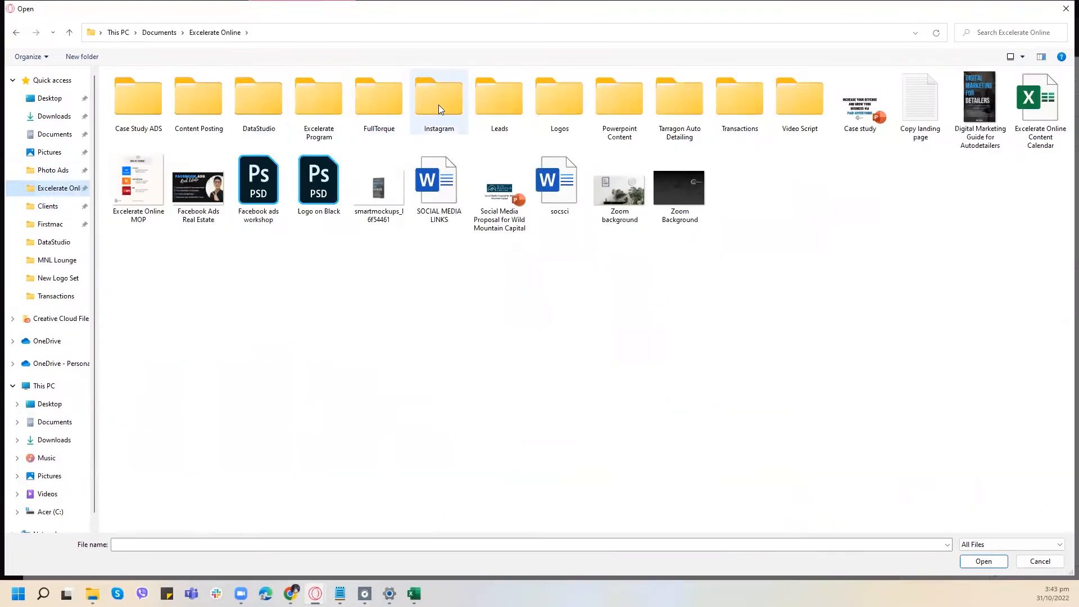
double_click(405, 100)
key(alt+Left)
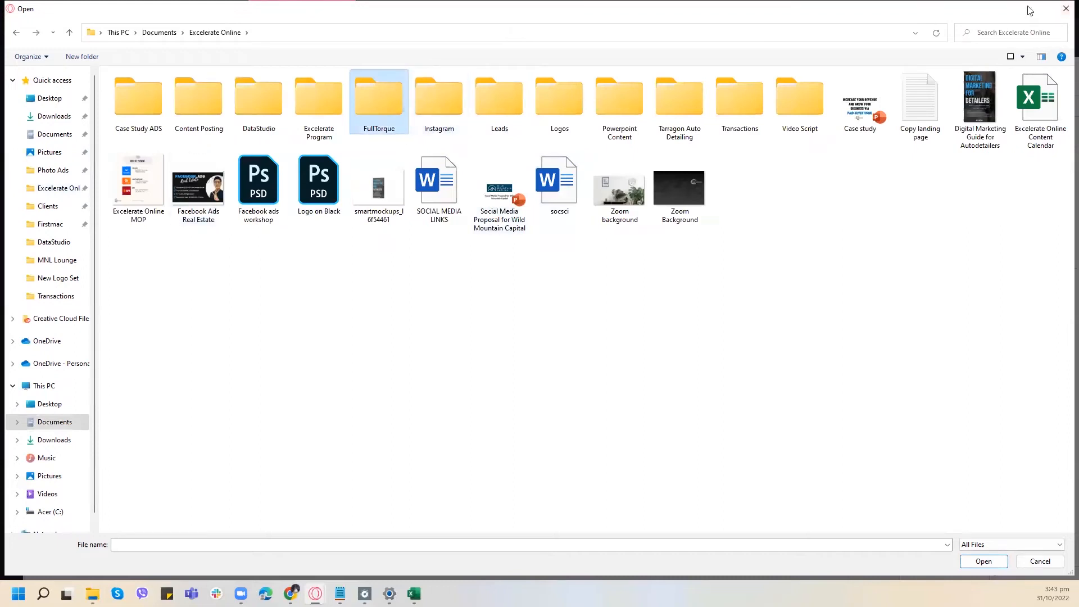
click(1065, 8)
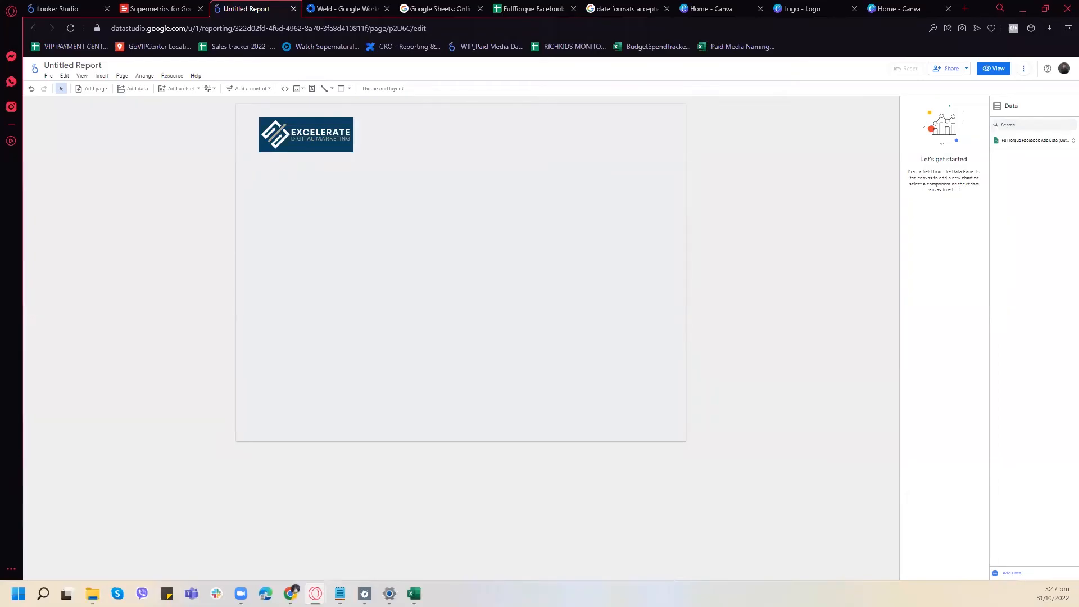
- Shift the logo slightly left and place a date range control level with it near the page's upper-right corner
drag(319, 139, 312, 140)
click(374, 161)
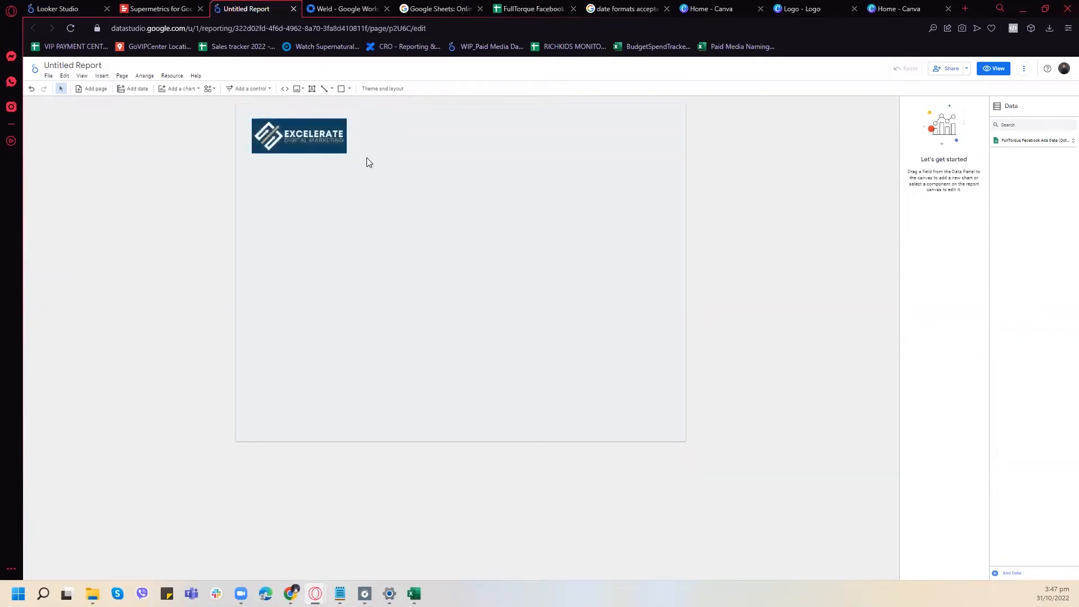
click(102, 76)
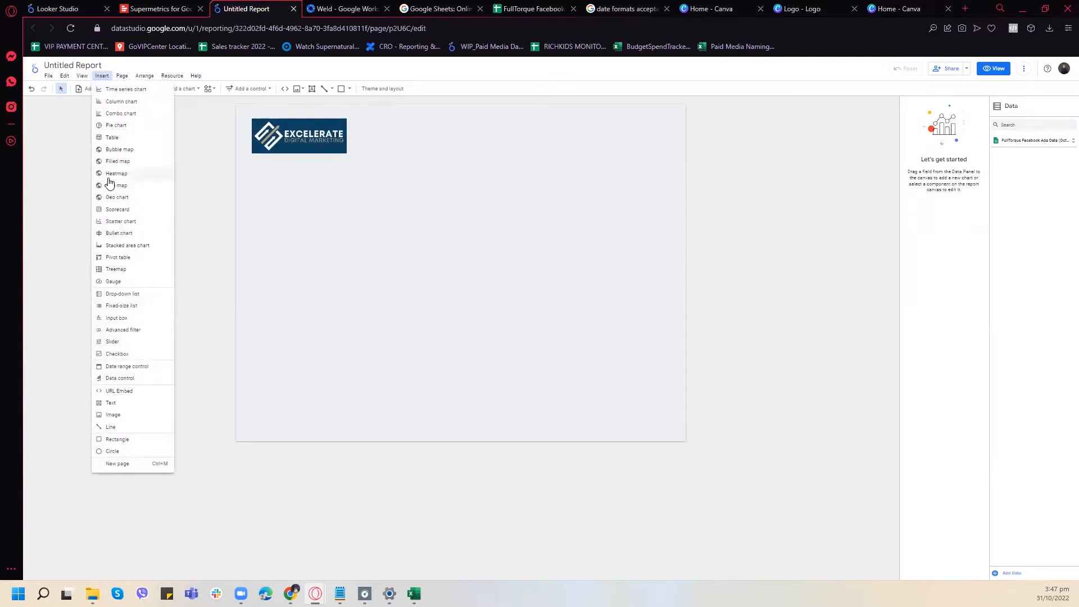
click(151, 373)
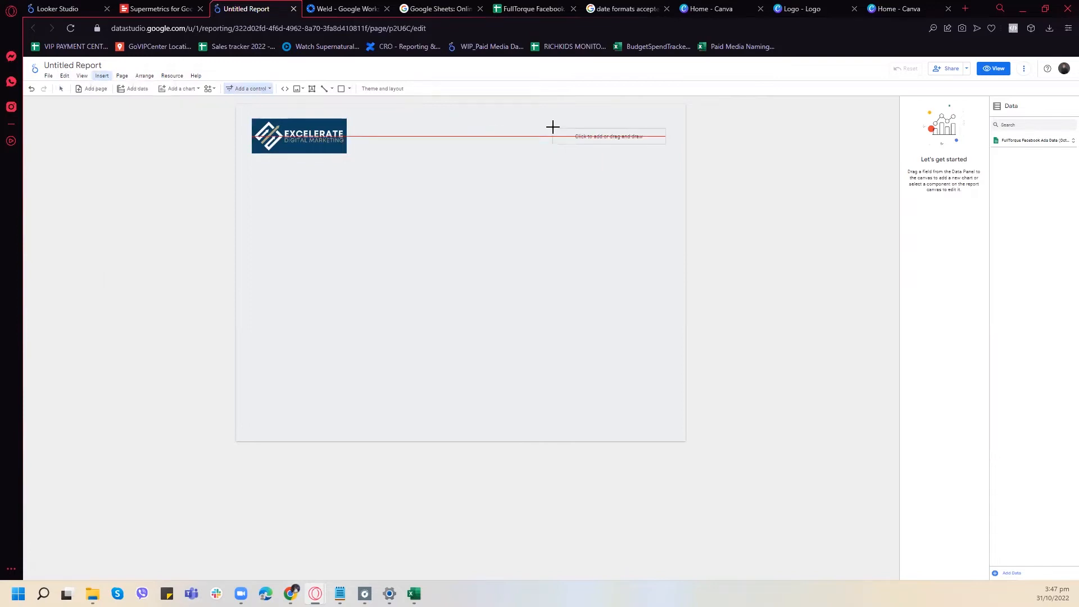
click(553, 127)
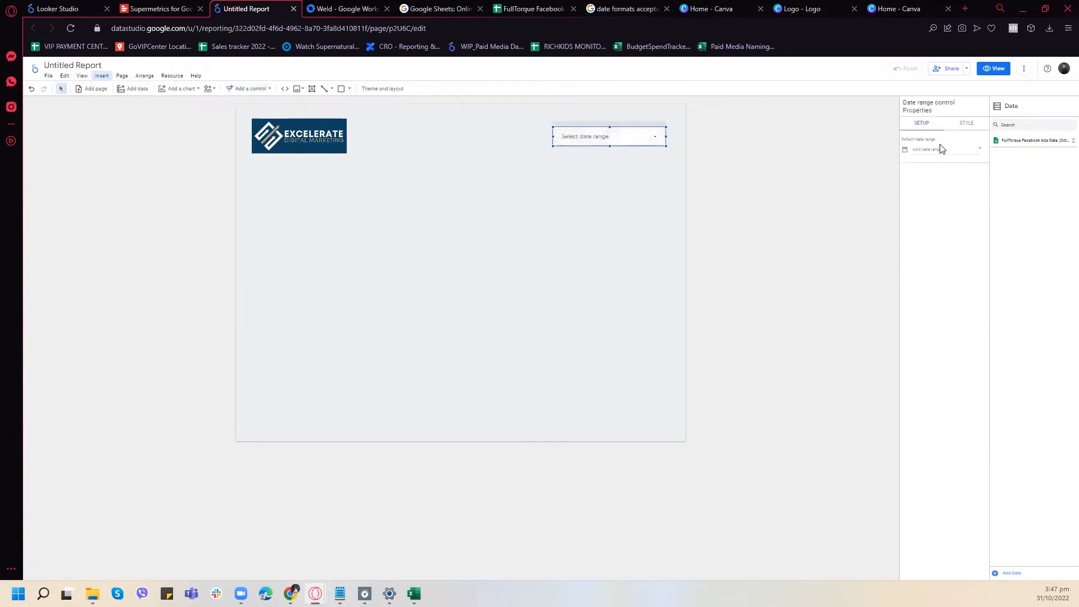
click(946, 151)
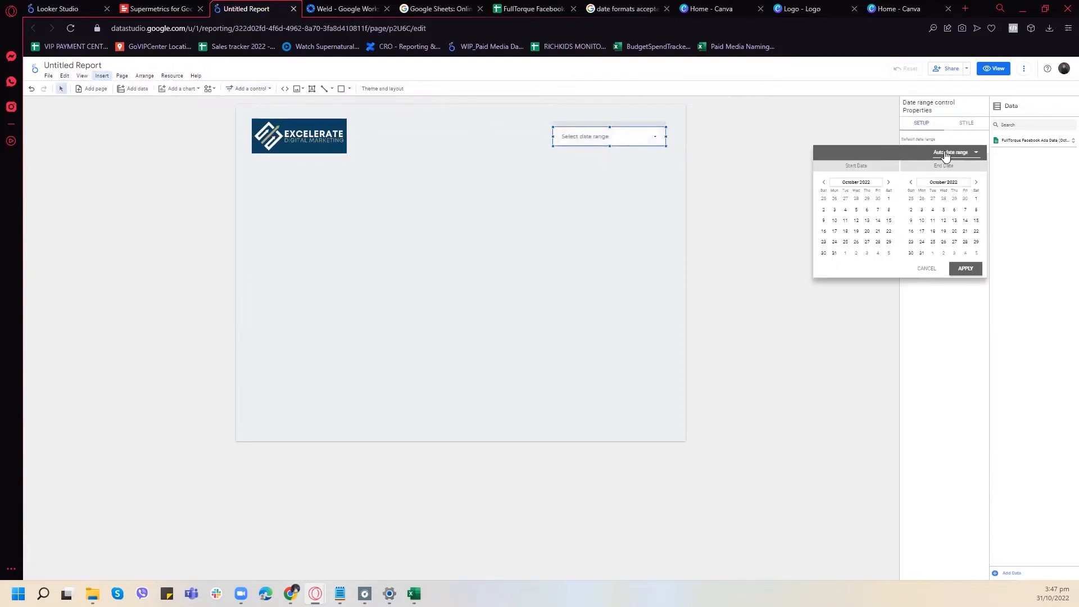
click(743, 124)
click(484, 174)
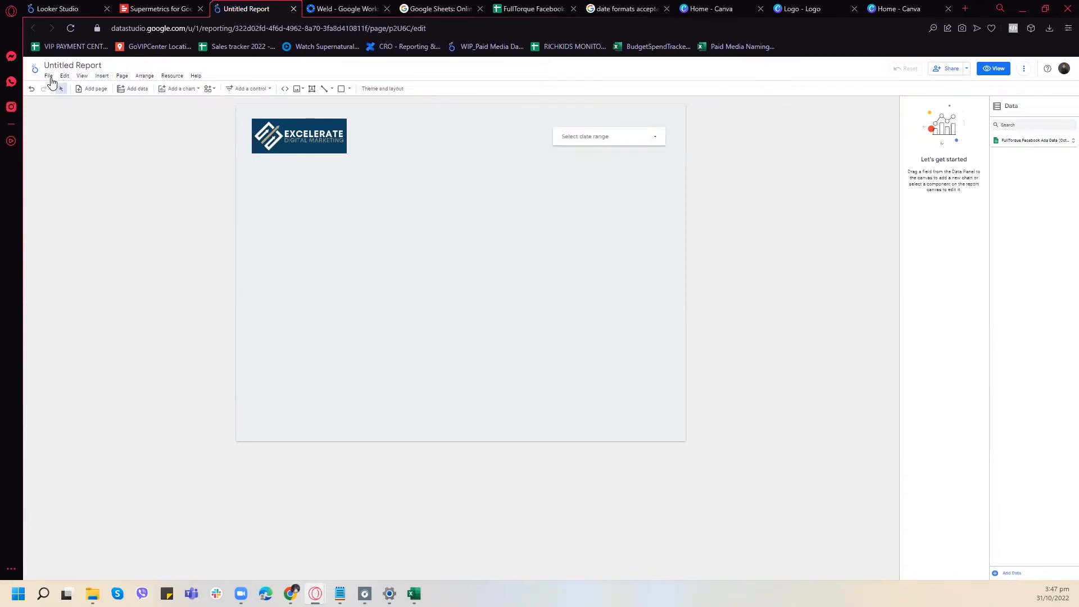
- Insert a scorecard below the logo, aligned with its left edge, and set its metric to Messaging Conversations Started
click(102, 76)
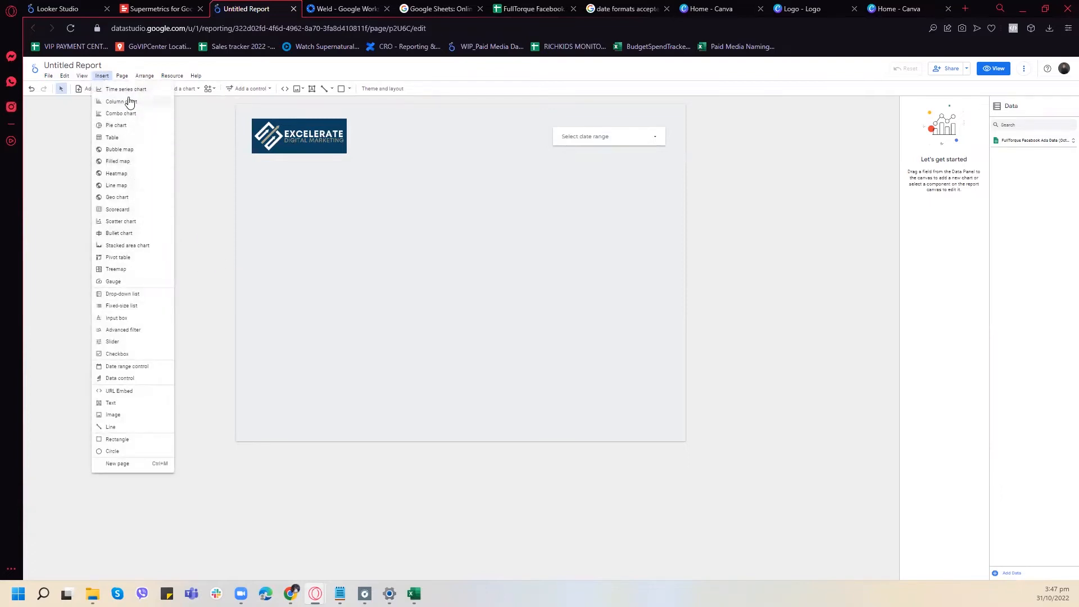
click(112, 210)
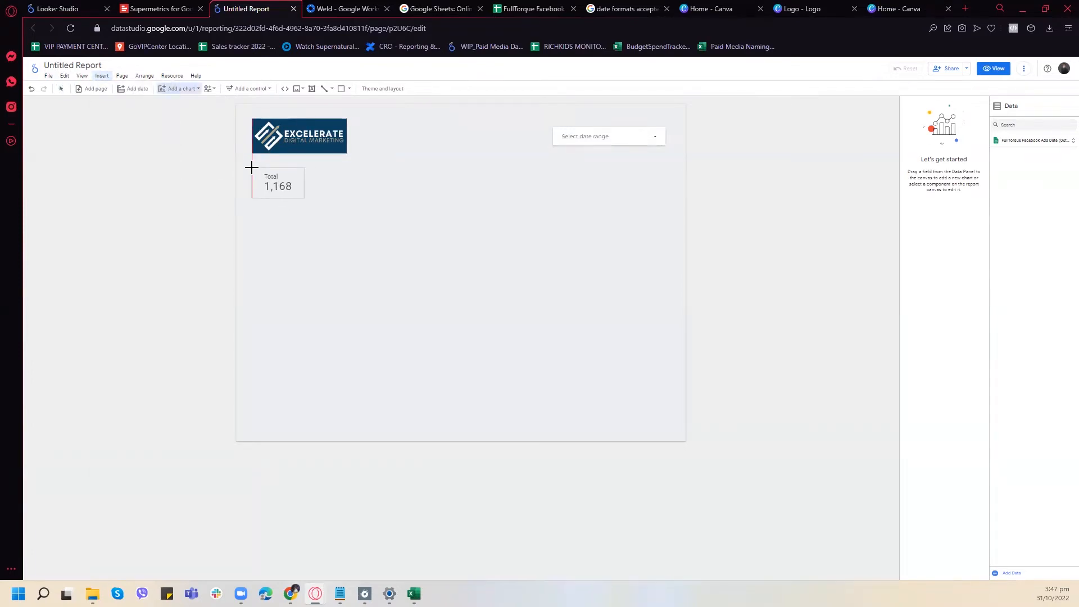
click(251, 172)
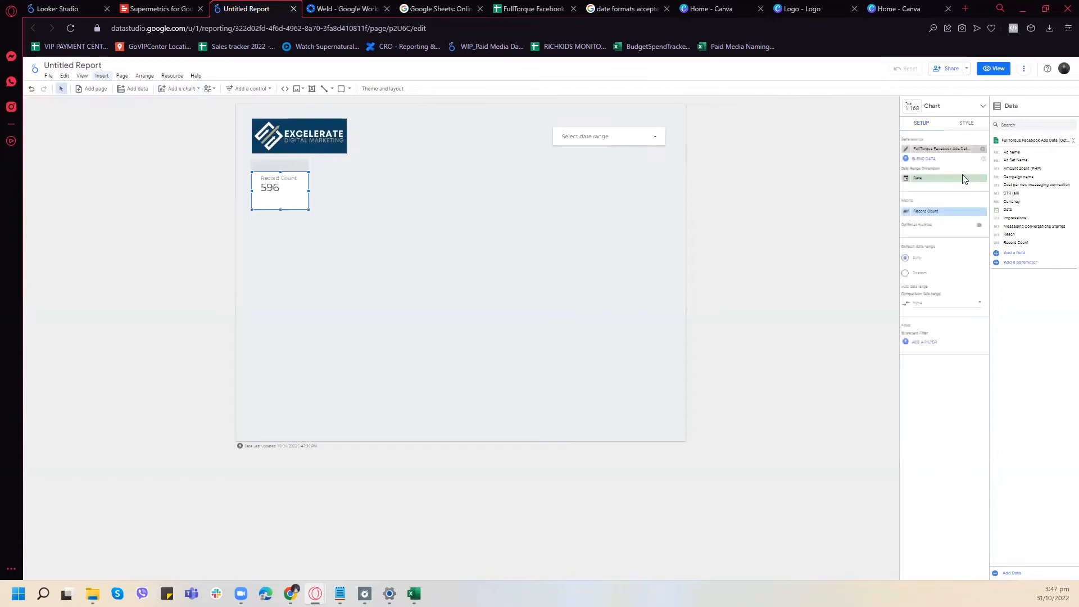
click(942, 211)
scroll(970, 260, down, 2)
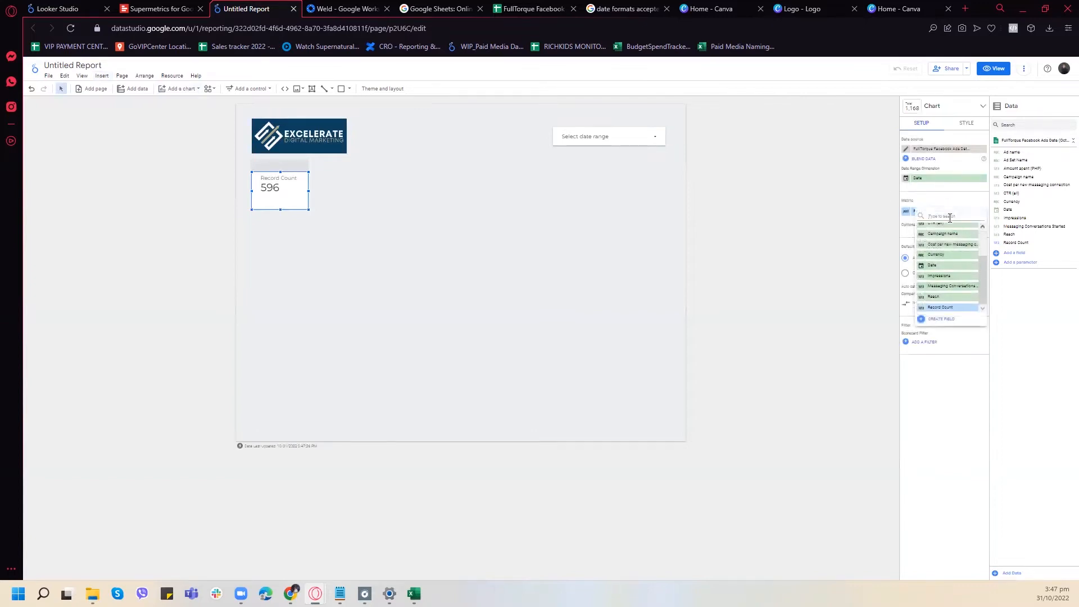
click(955, 286)
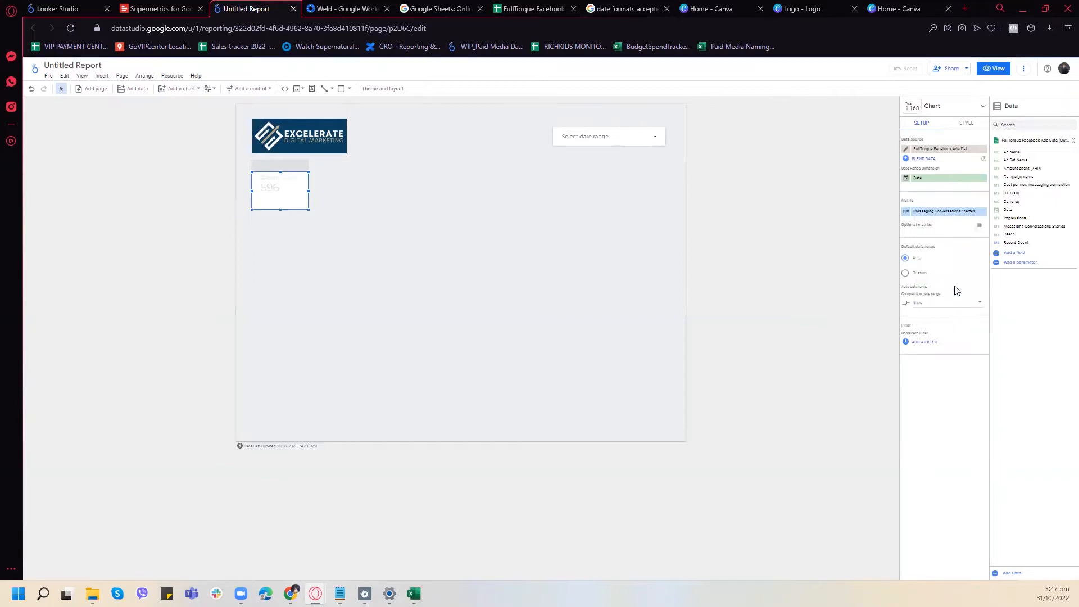
- Rename the scorecard's Messaging Conversations Started metric as Inquiries
click(907, 212)
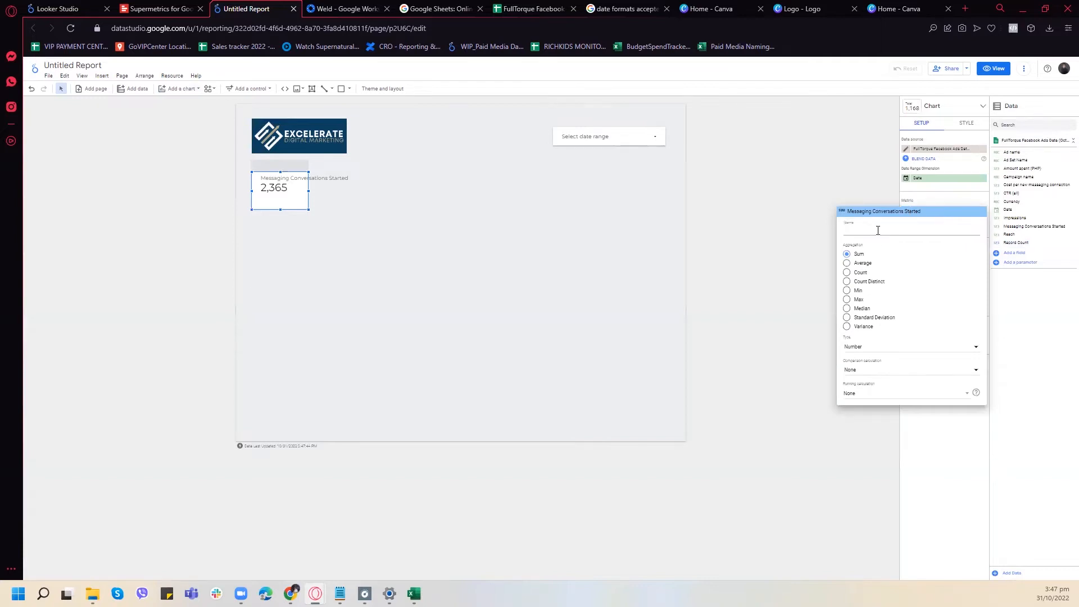
text(Inquirie)
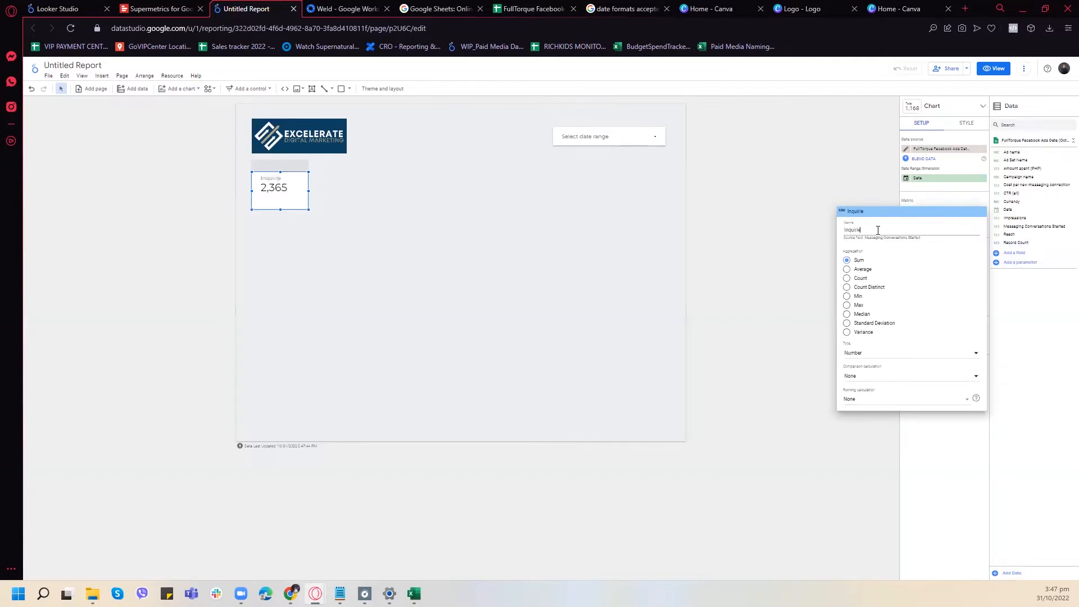
click(938, 458)
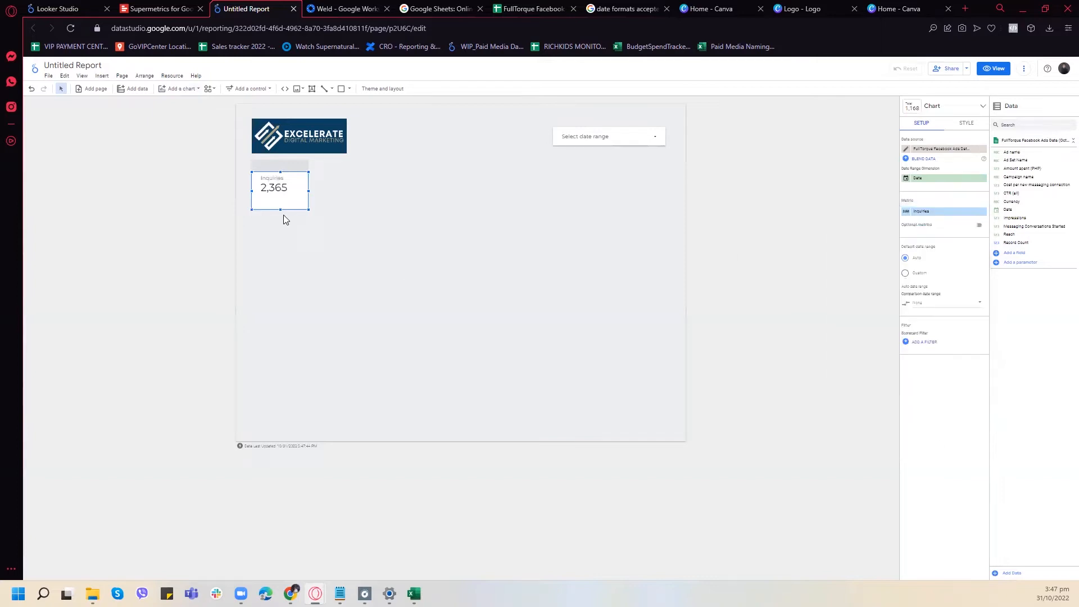
- Examine the Inquiries scorecard's comparison date range and style options, including compact numbers
click(934, 304)
click(960, 494)
click(962, 123)
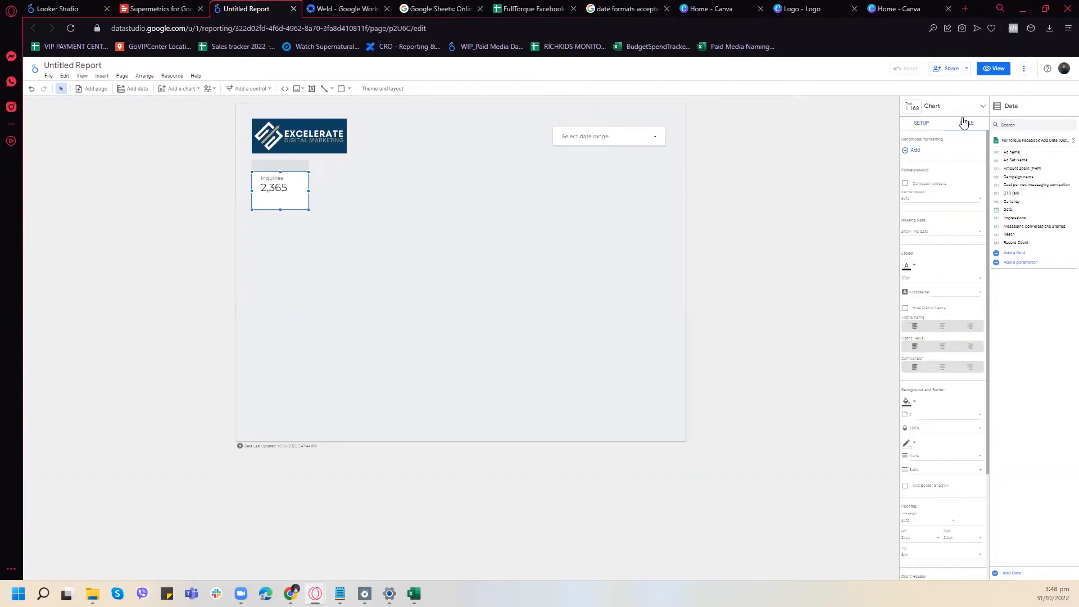
click(906, 185)
click(905, 185)
scroll(944, 208, down, 3)
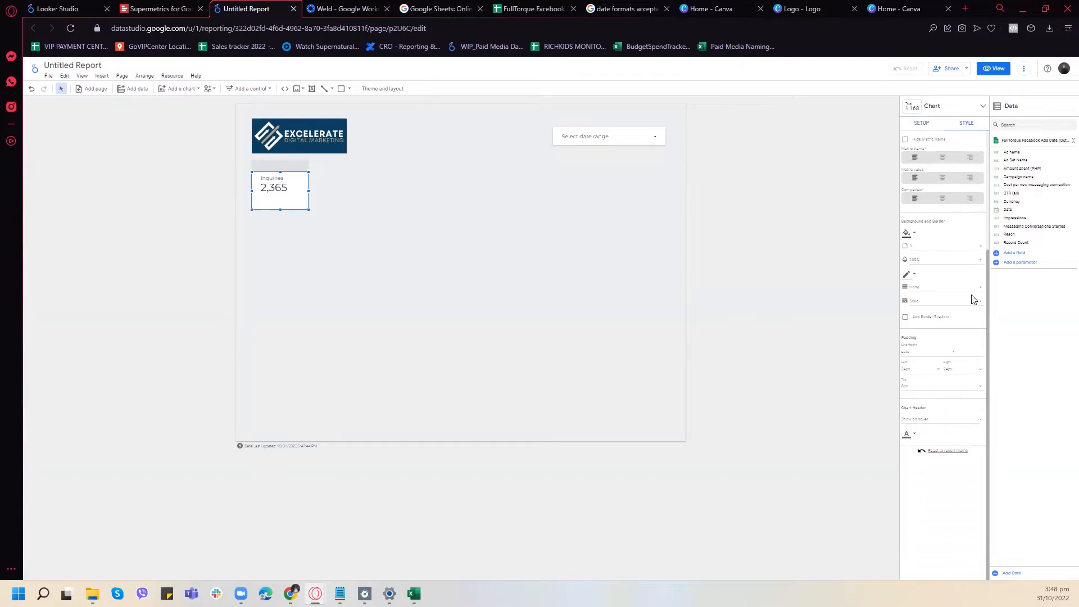
click(922, 123)
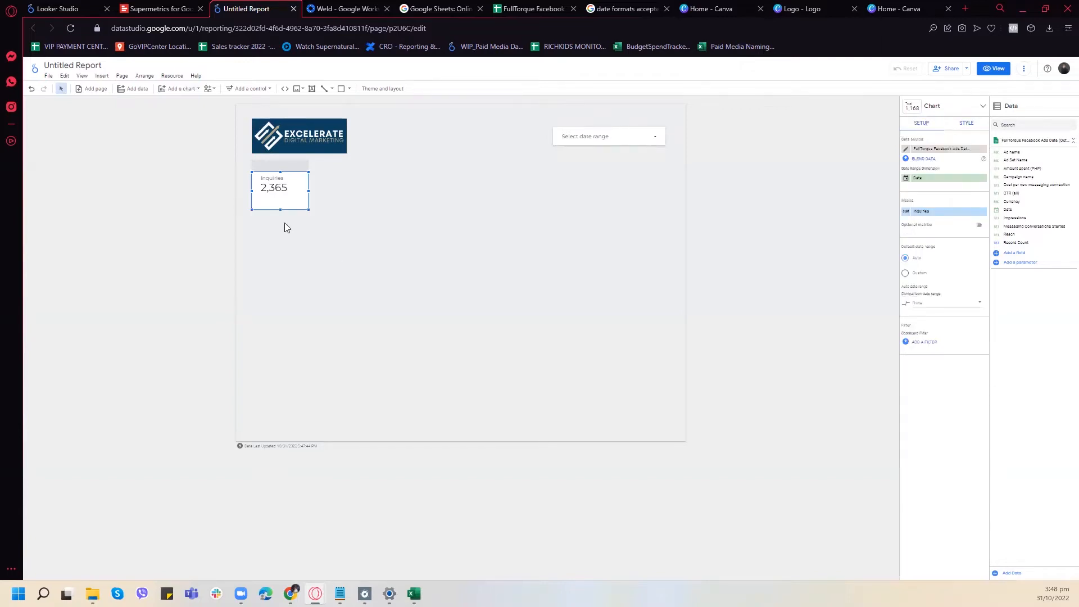
- Reduce the height of the Inquiries scorecard and place a duplicate of it directly to its right
drag(281, 210, 283, 200)
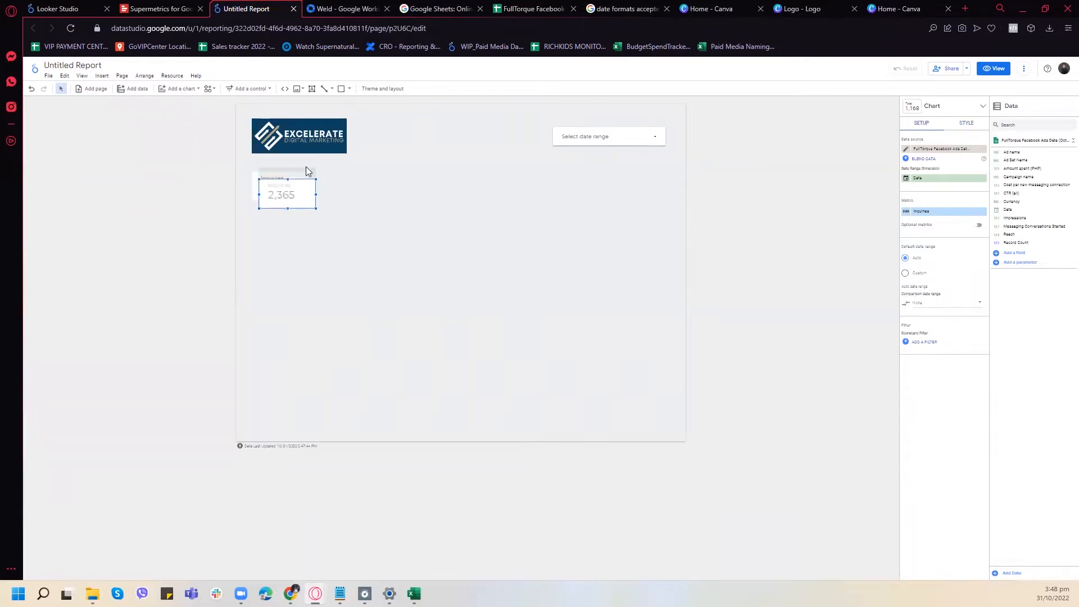
drag(289, 173, 350, 175)
- Set the duplicated scorecard's metric to Amount spent (PHP) and widen the card to fit its value
click(930, 217)
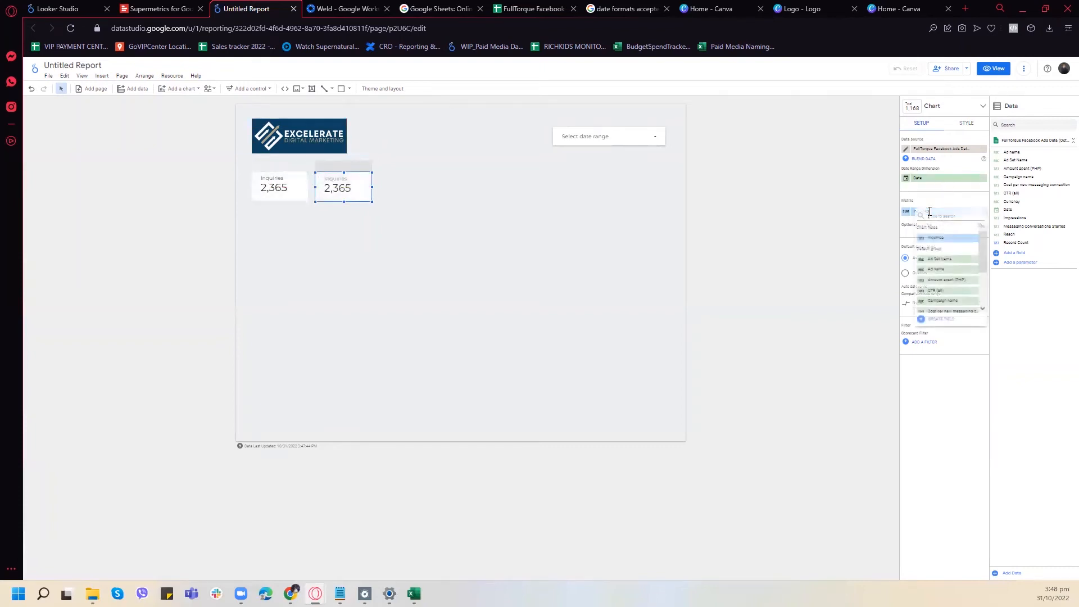
scroll(953, 272, down, 3)
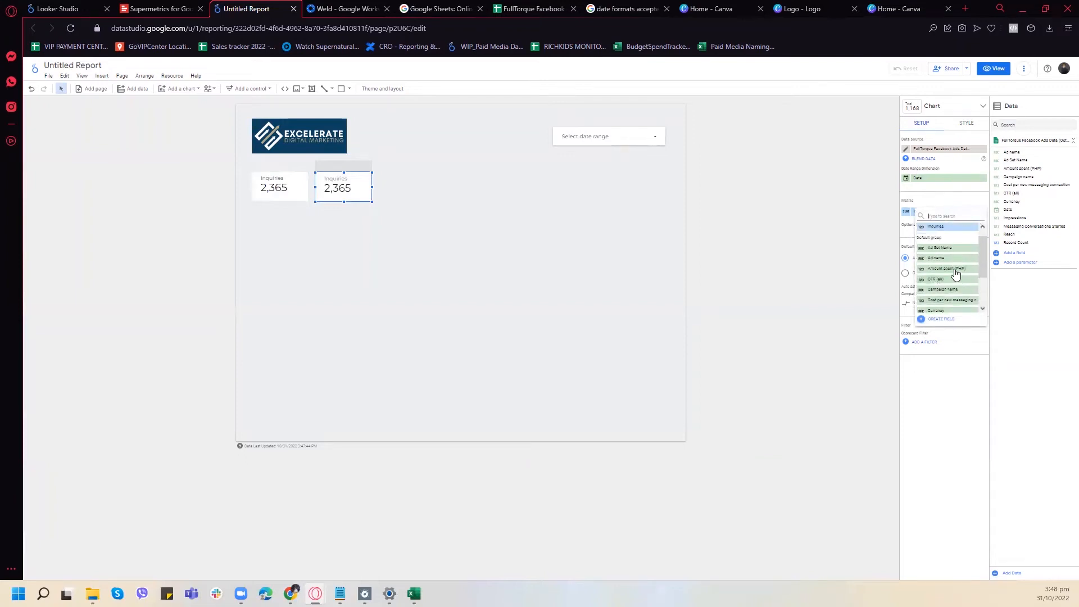
scroll(953, 264, up, 1)
scroll(954, 256, up, 3)
click(955, 265)
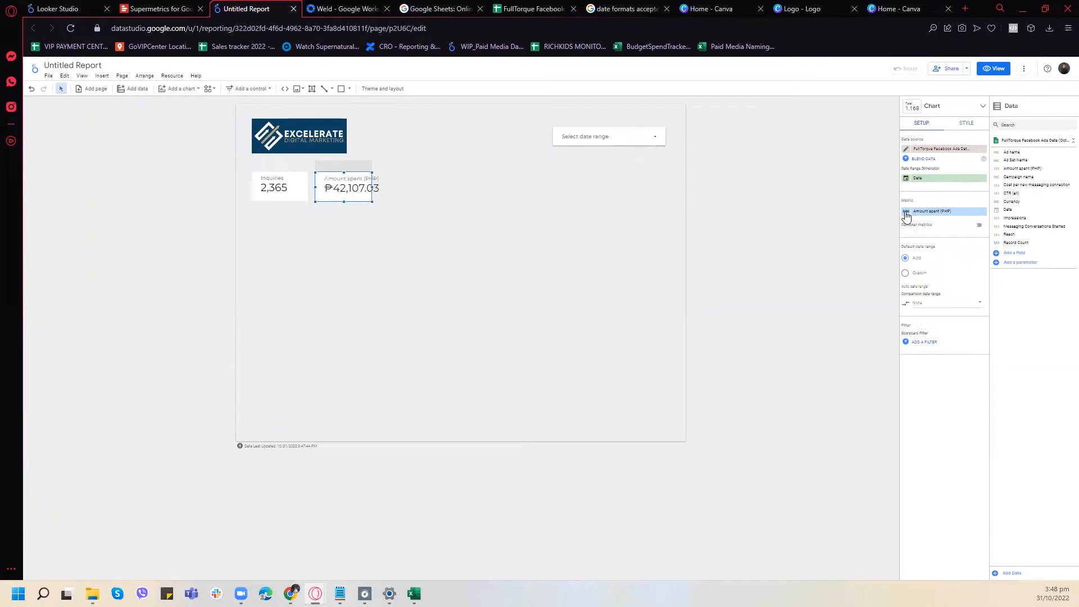
drag(372, 188, 389, 188)
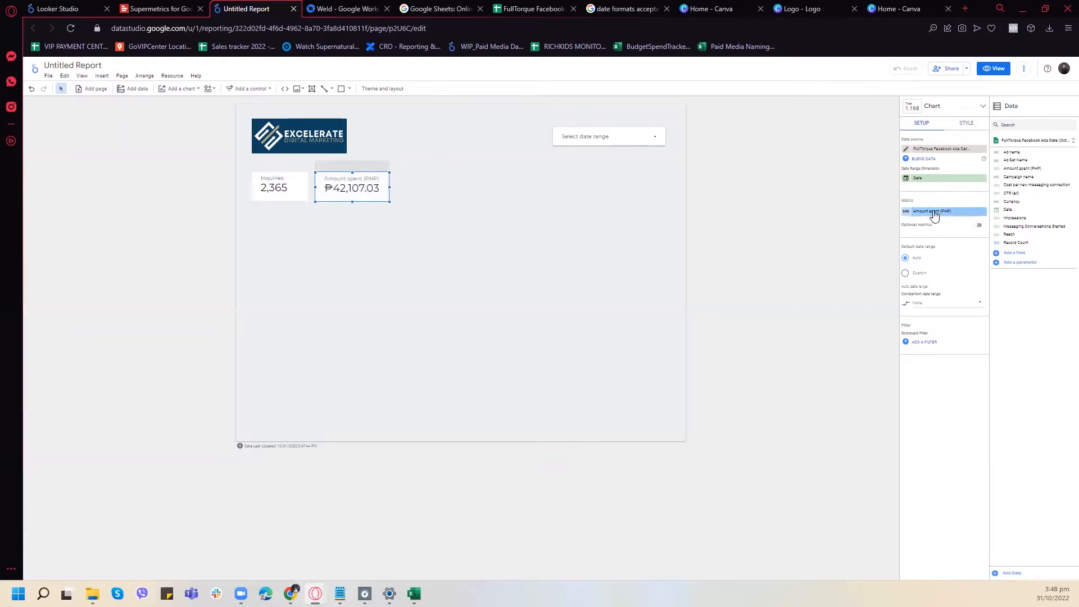
- Duplicate the Amount spent (PHP) scorecard and place the copy directly to its right in the same row
right_click(365, 162)
click(395, 249)
drag(383, 172, 441, 173)
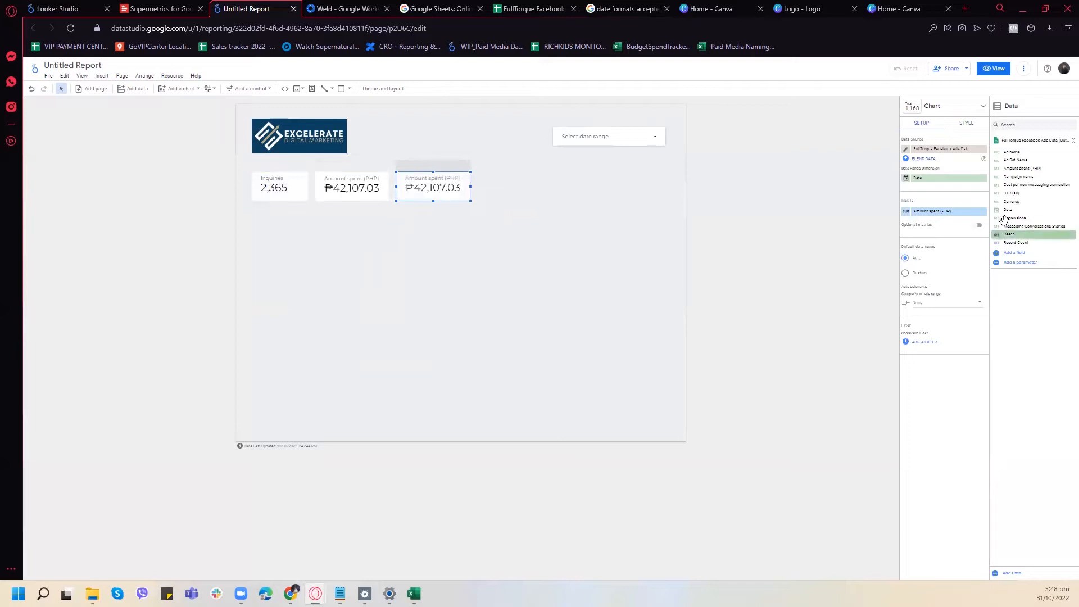
- Set the metric of the third scorecard in the row to CTR (all)
click(930, 213)
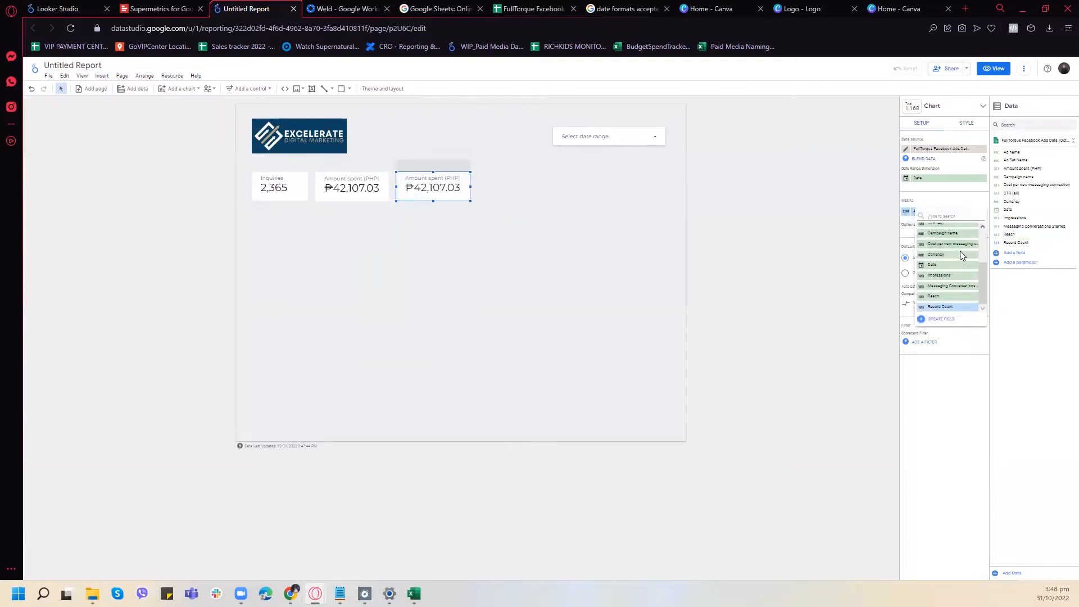
scroll(962, 257, up, 1)
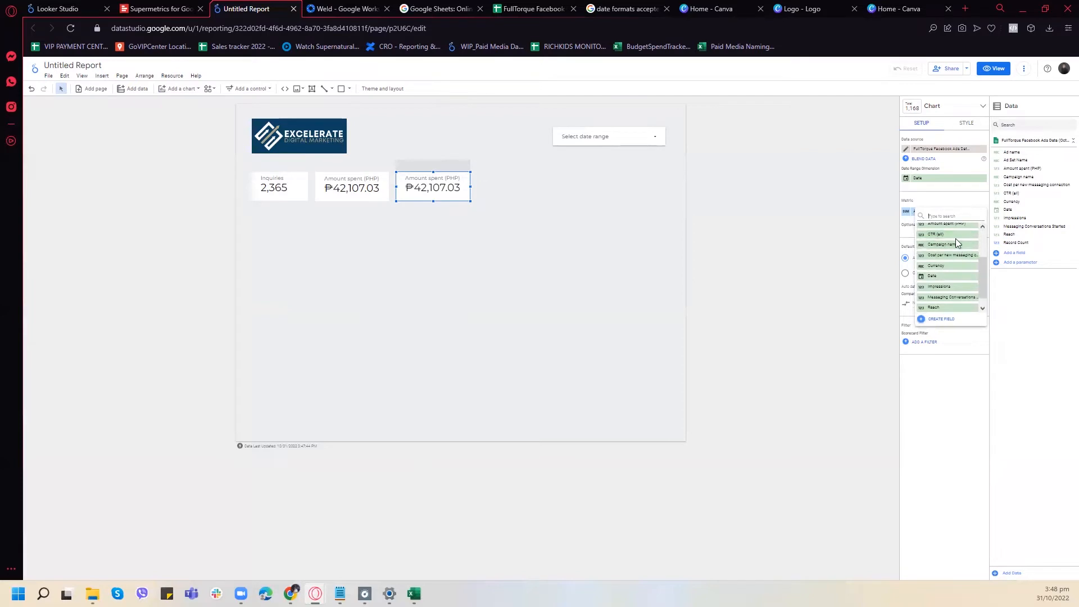
click(955, 235)
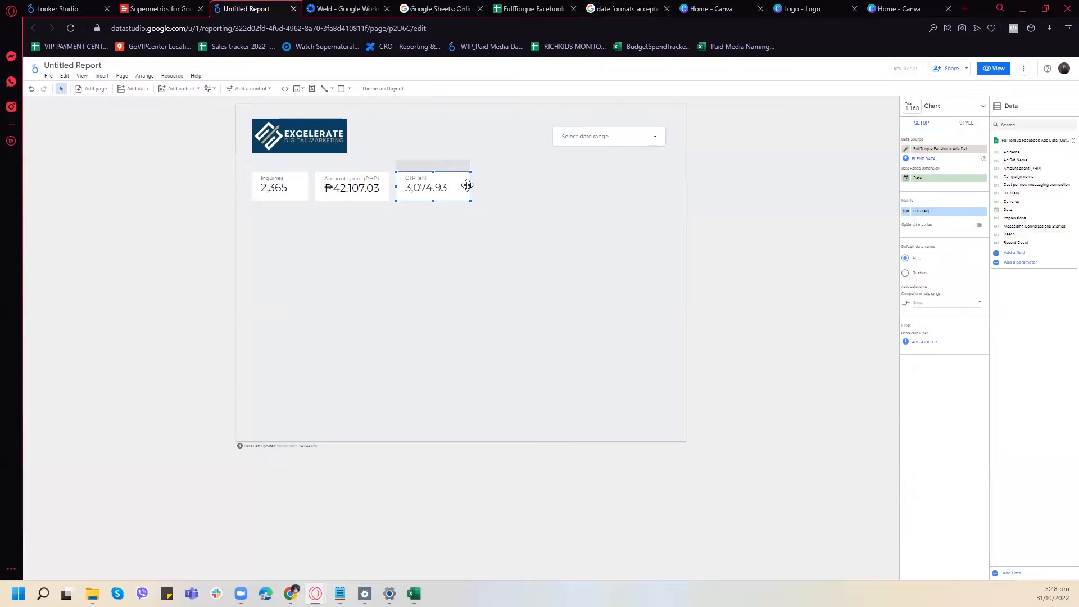
- Set the CTR (all) metric's aggregation to Average and its type to Percent
click(905, 212)
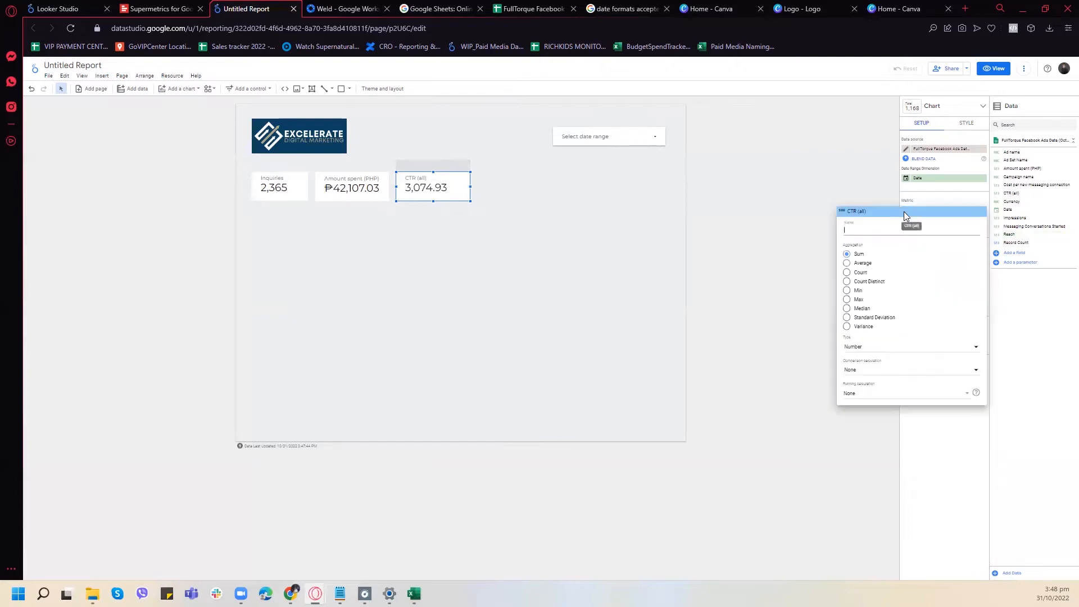
click(894, 230)
click(855, 264)
click(863, 349)
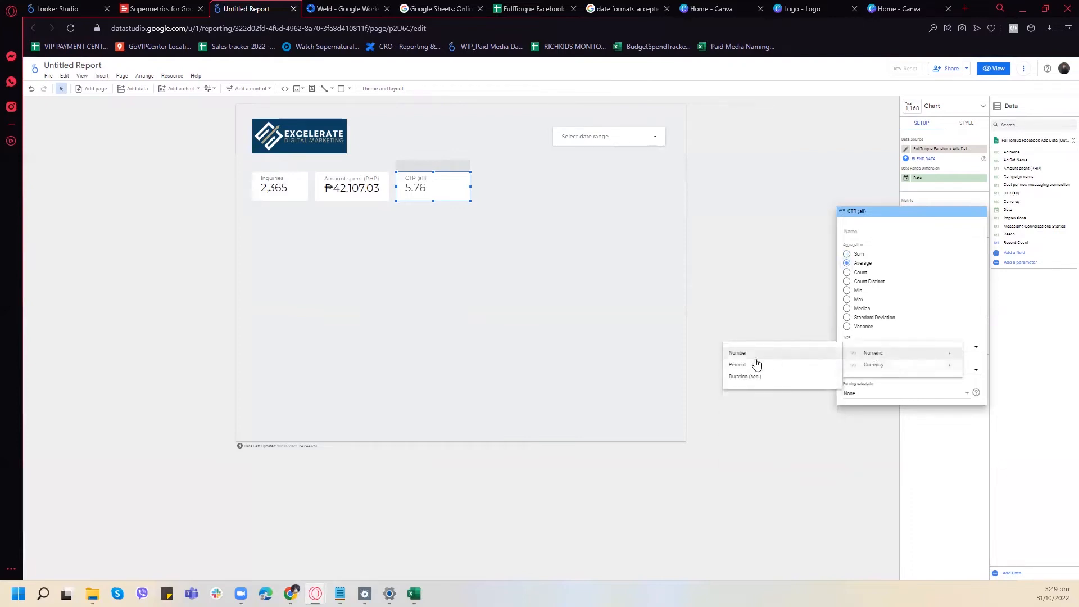
click(738, 367)
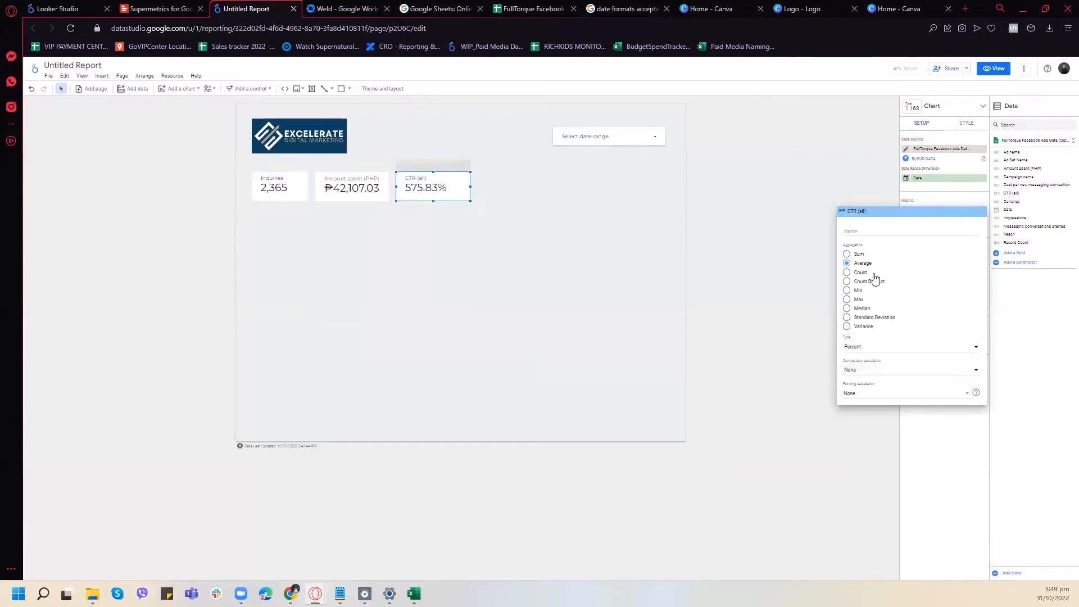
- Try the Number type on the CTR (all) metric and return it to Percent
click(871, 348)
mouse_move(877, 353)
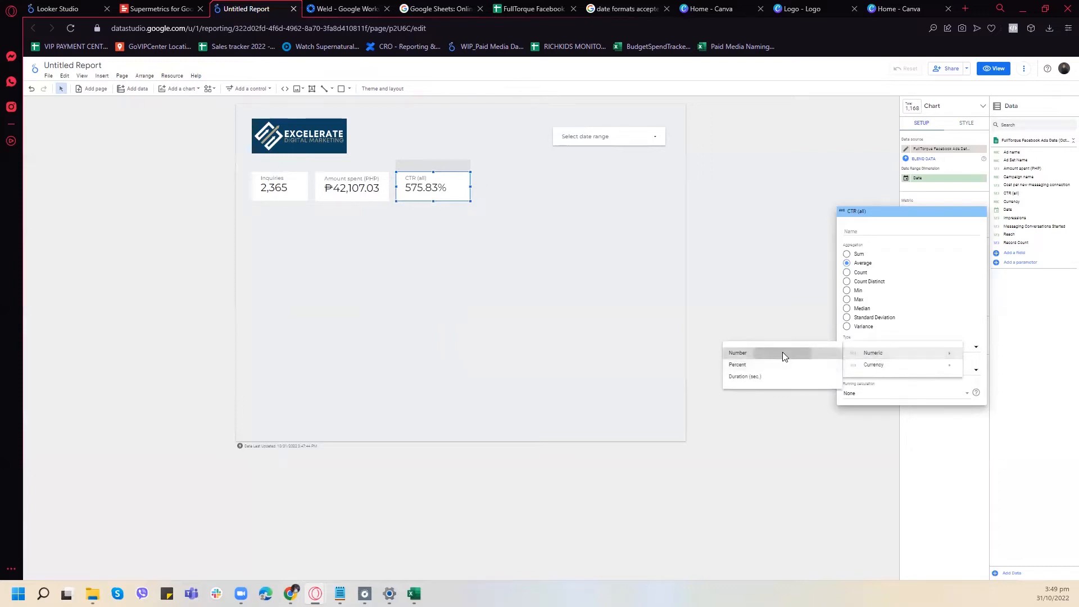
click(782, 352)
click(874, 374)
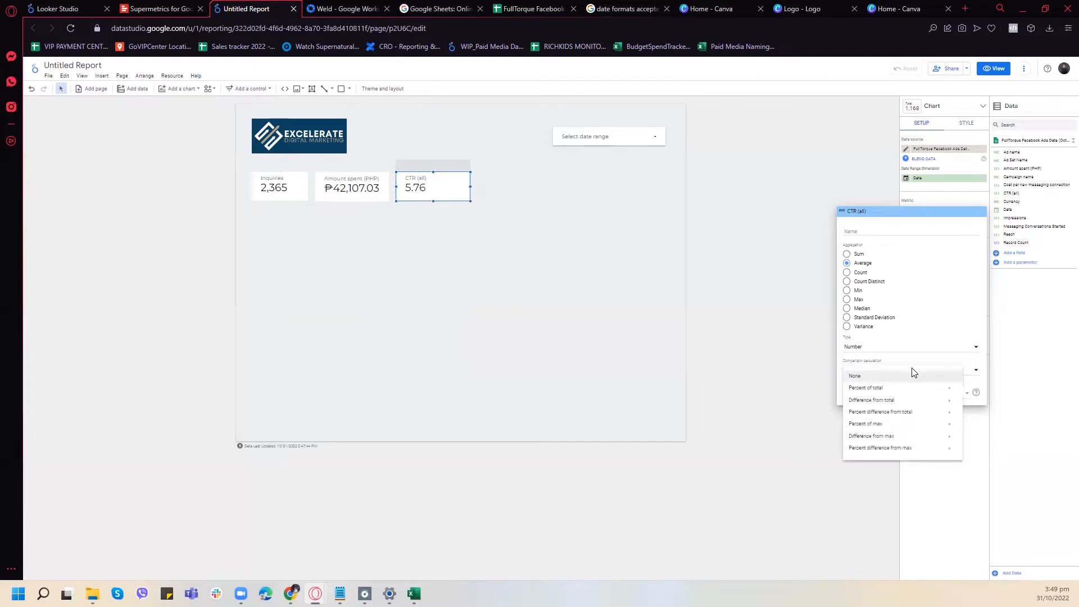
click(861, 350)
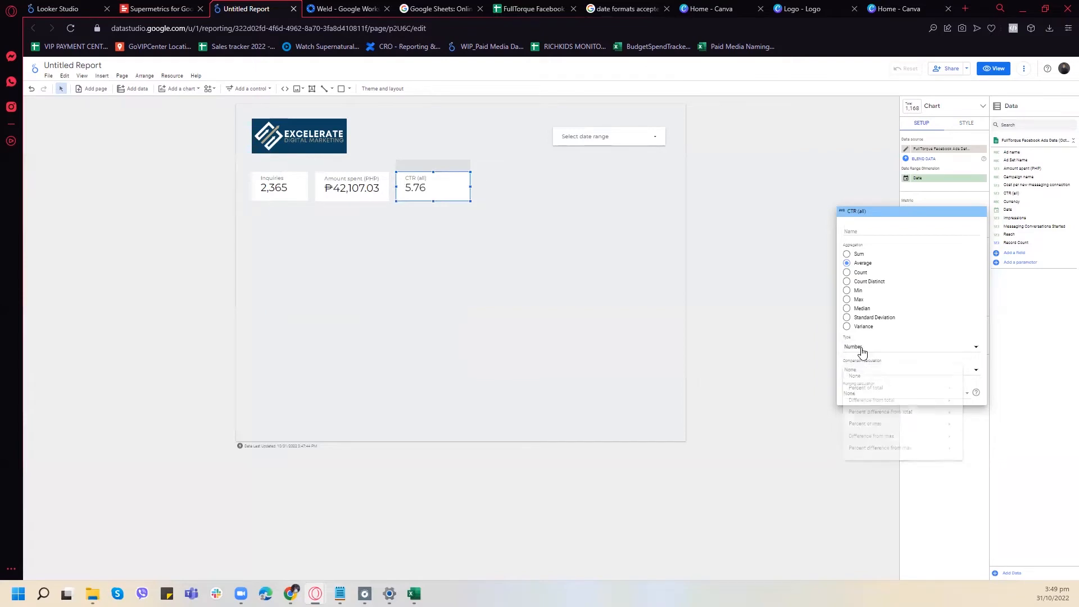
click(880, 348)
mouse_move(876, 354)
click(808, 364)
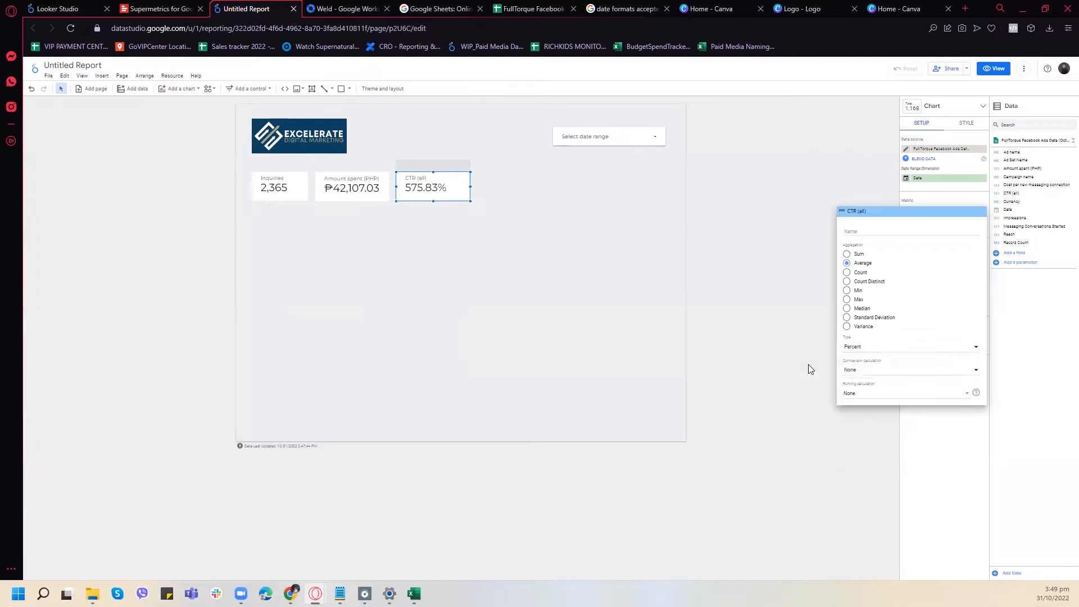
- Examine the CTR (all) metric's type, running calculation and comparison calculation options for a way to correct the percentage
click(874, 351)
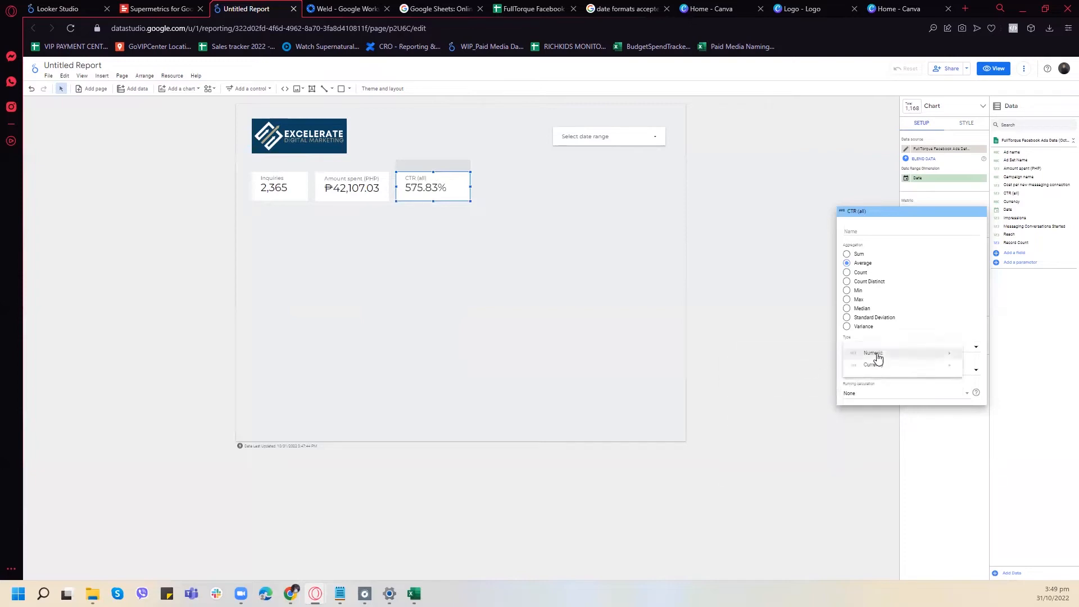
mouse_move(874, 353)
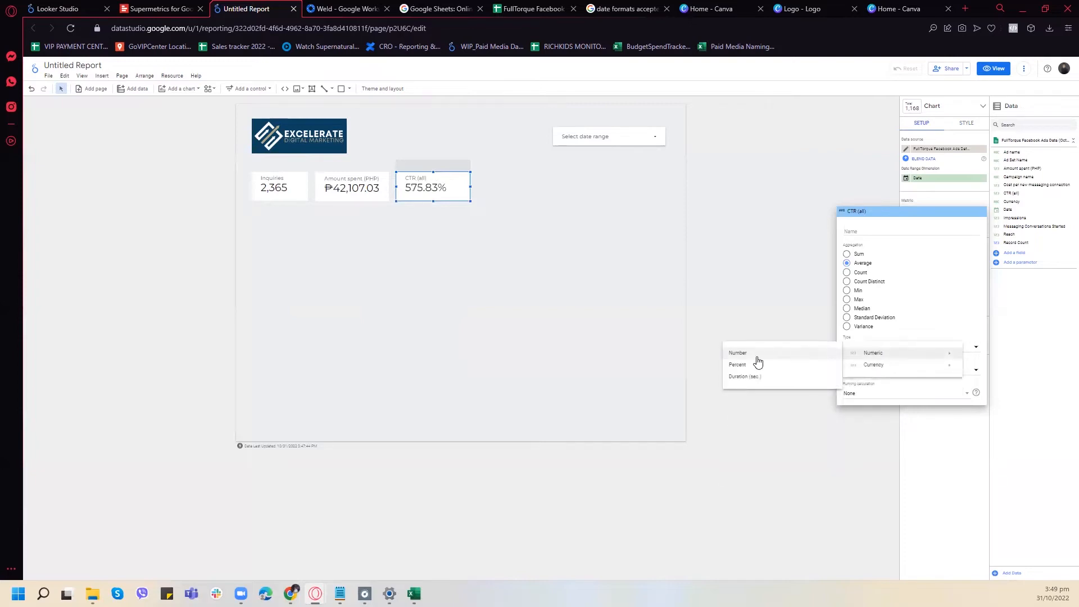
click(859, 358)
click(858, 354)
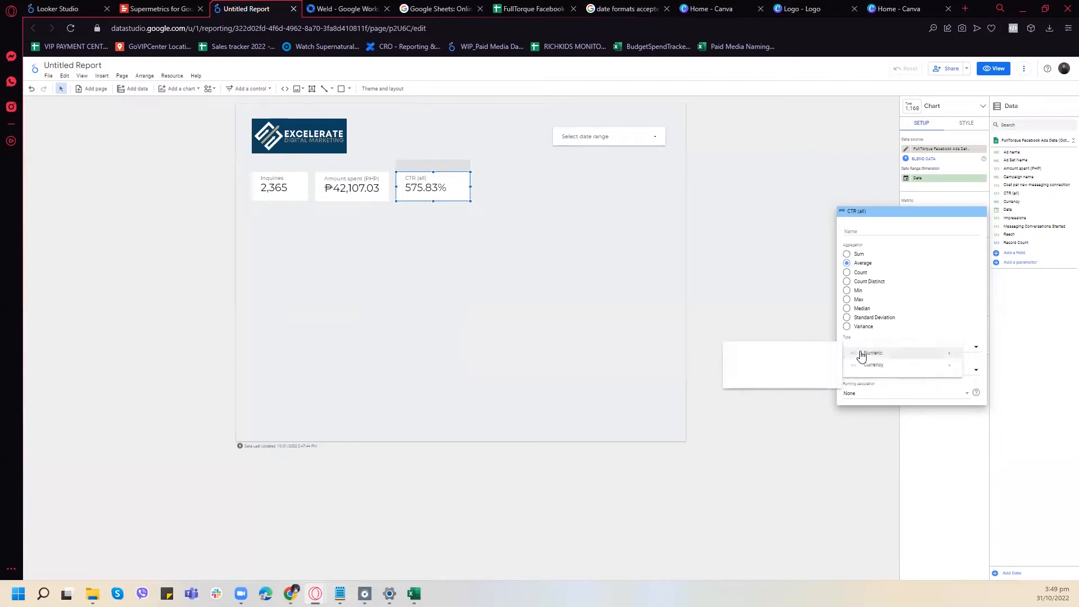
mouse_move(863, 367)
click(865, 396)
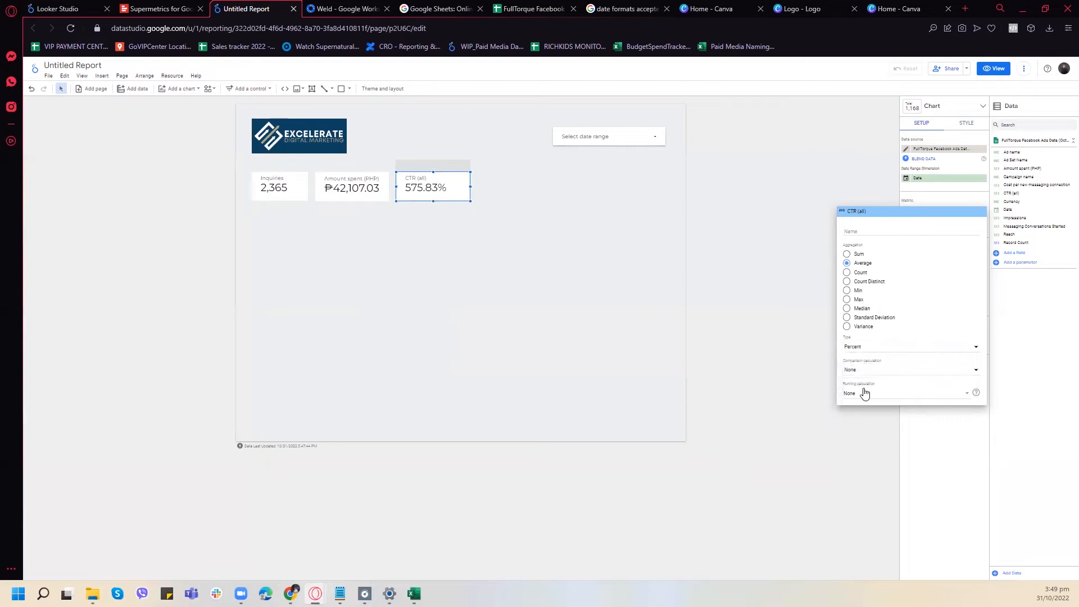
click(864, 393)
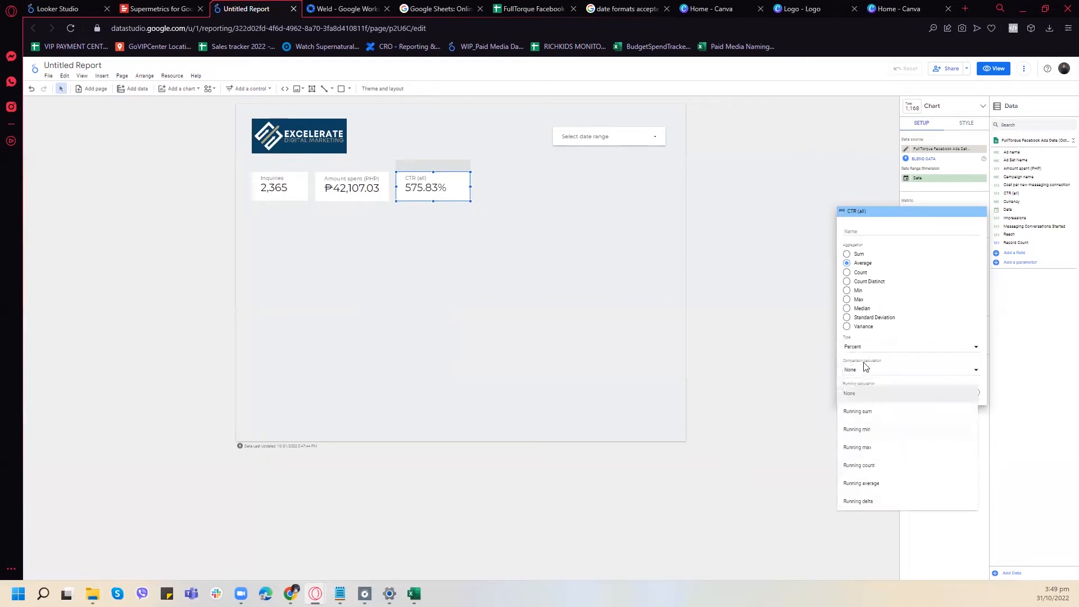
click(863, 371)
click(863, 372)
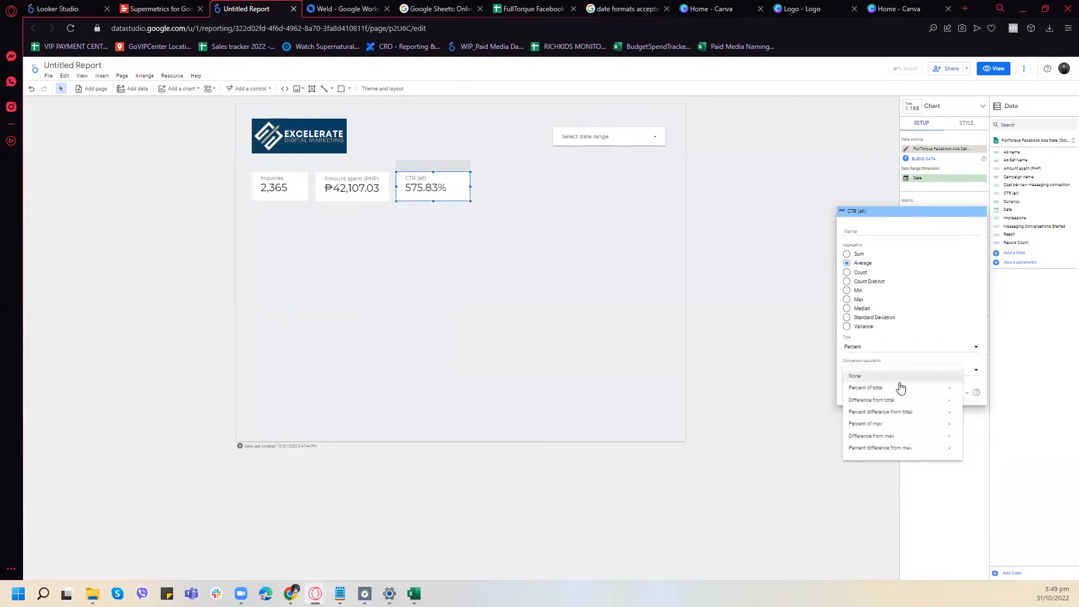
mouse_move(899, 390)
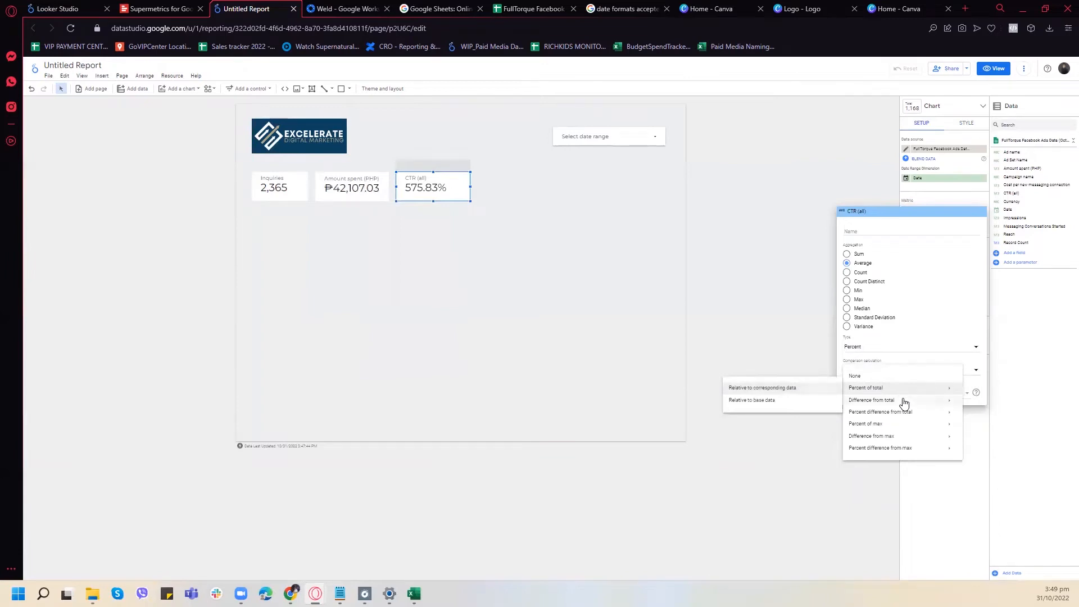
mouse_move(904, 424)
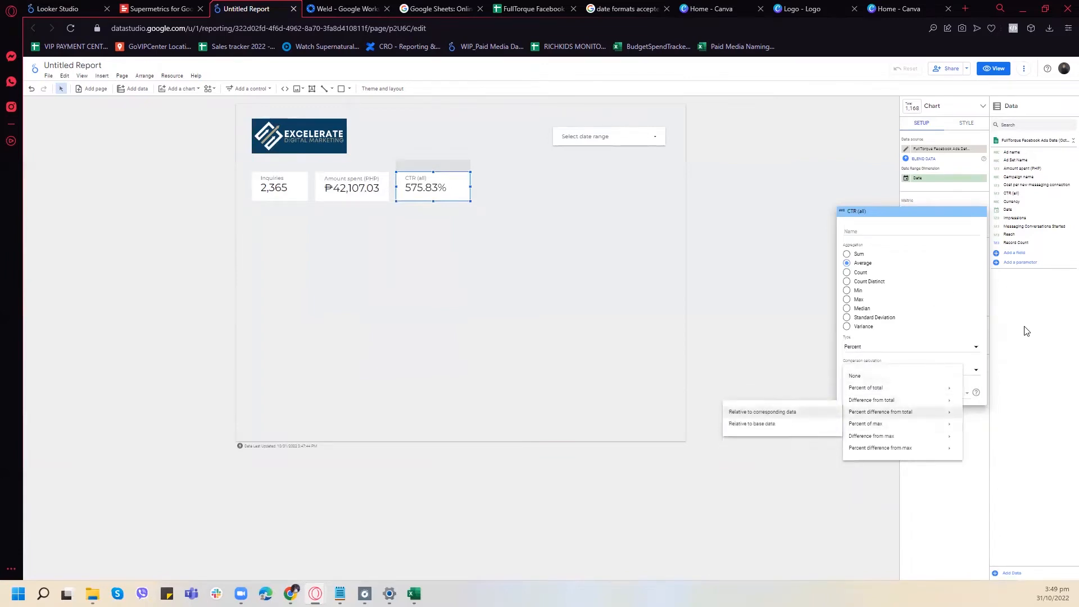
click(965, 222)
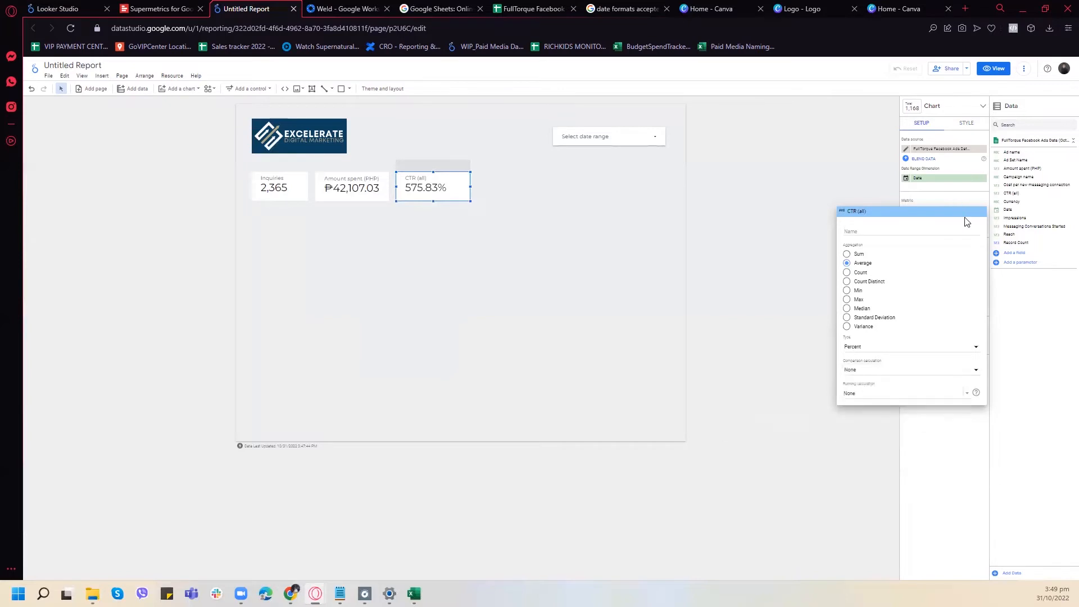
click(885, 348)
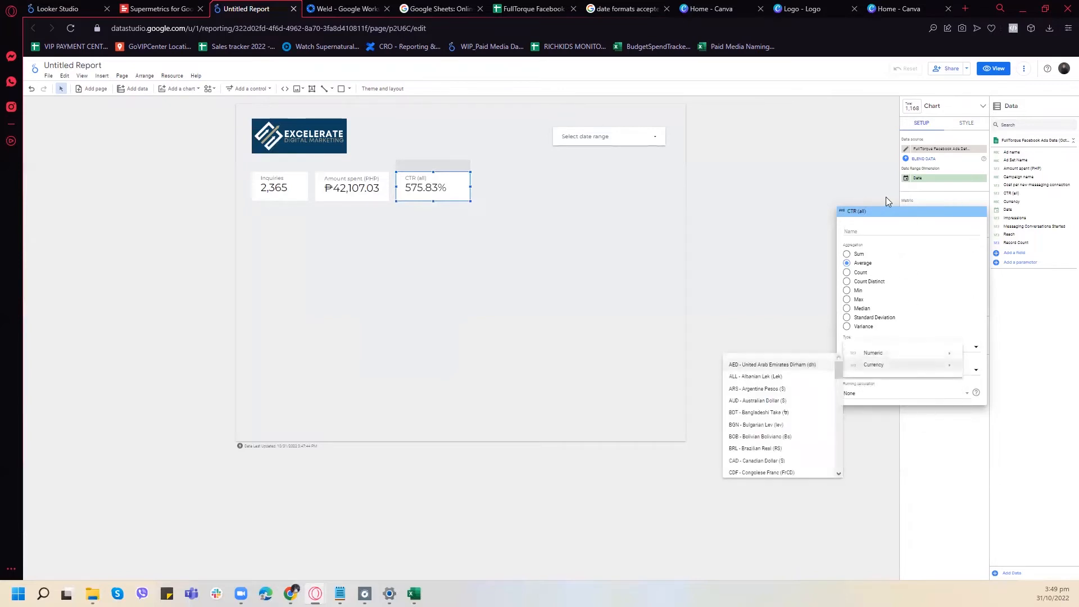
click(901, 196)
click(902, 196)
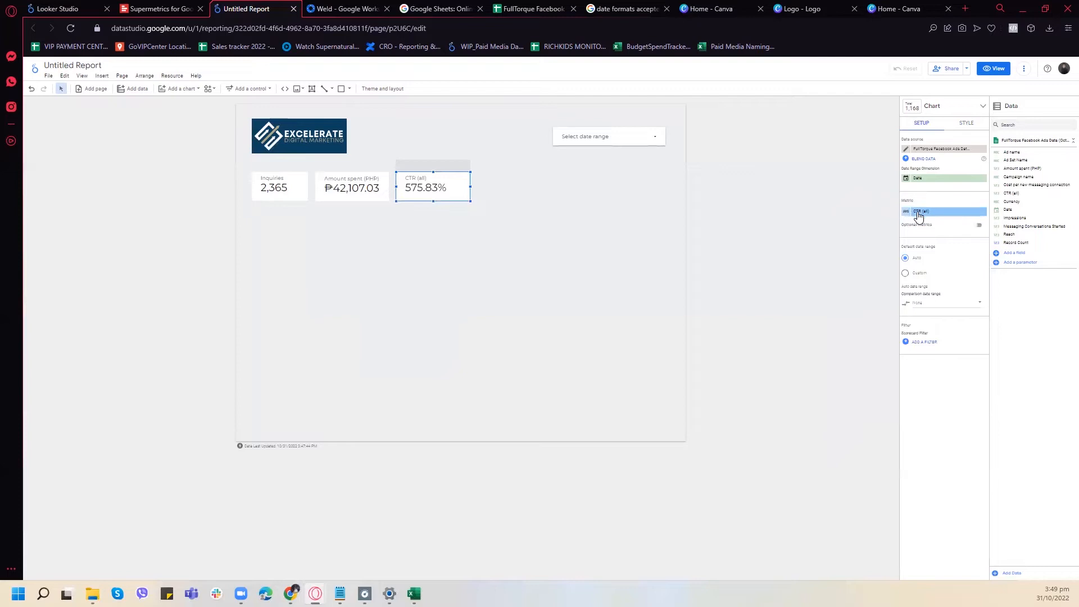
- Create a new calculated field as the third scorecard's metric and name it Actual CTR Percent
click(927, 212)
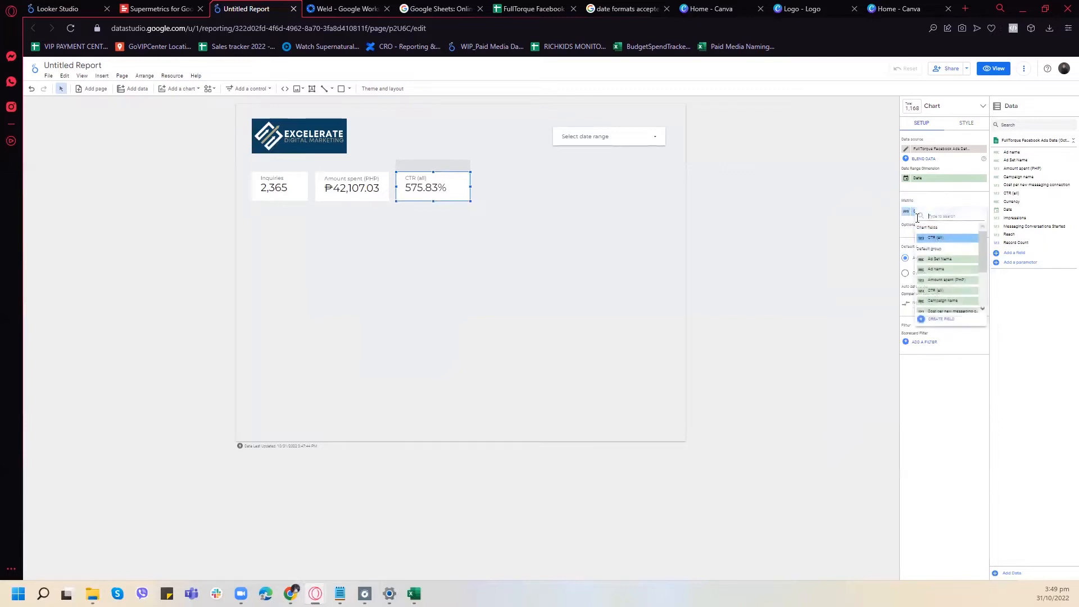
click(938, 319)
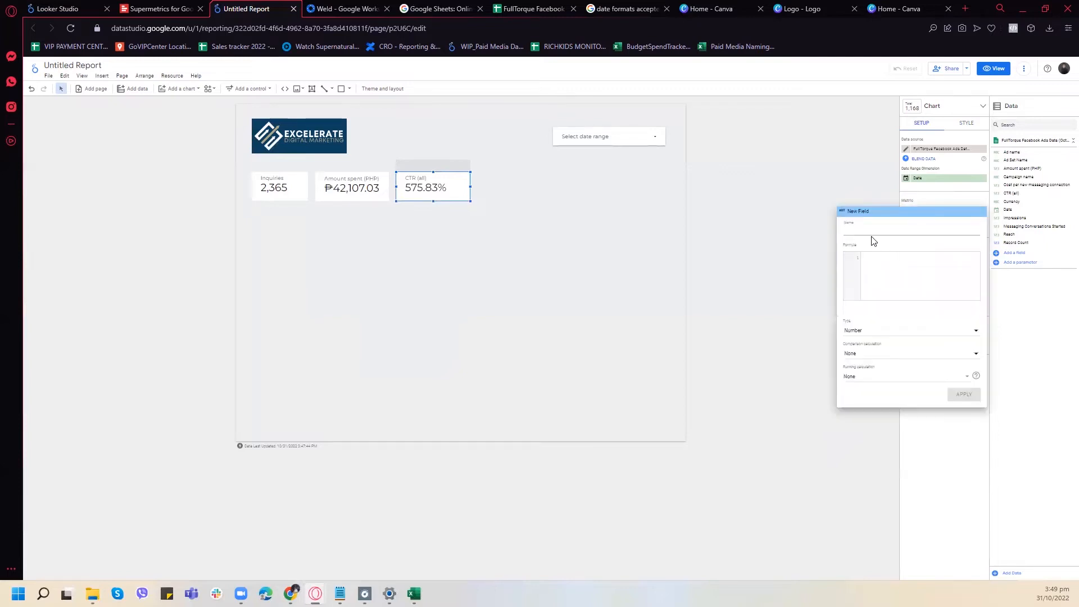
click(874, 258)
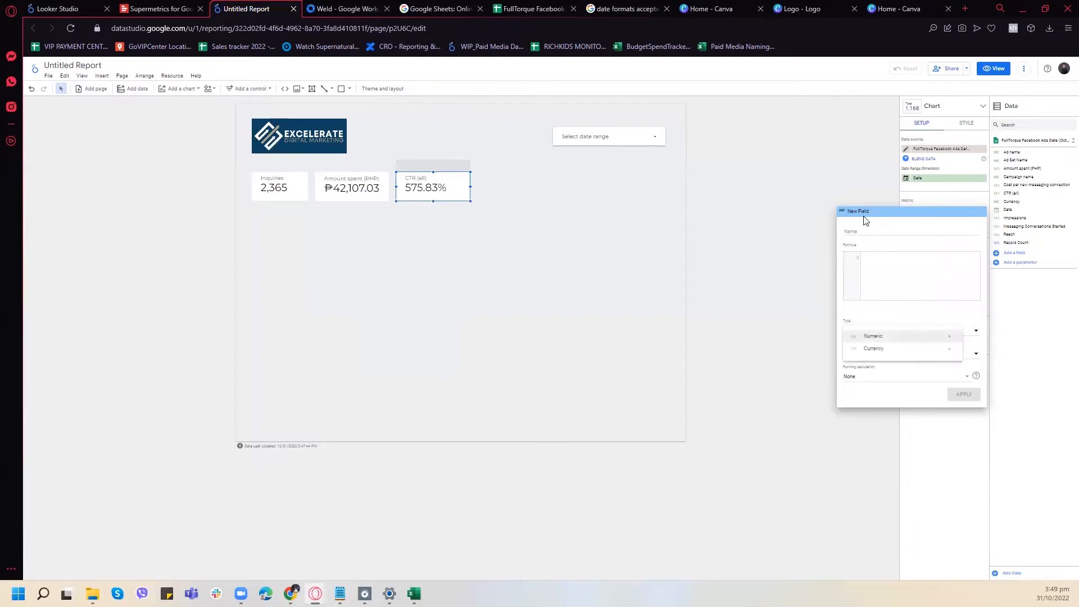
click(870, 228)
text(Actual CTR Percent)
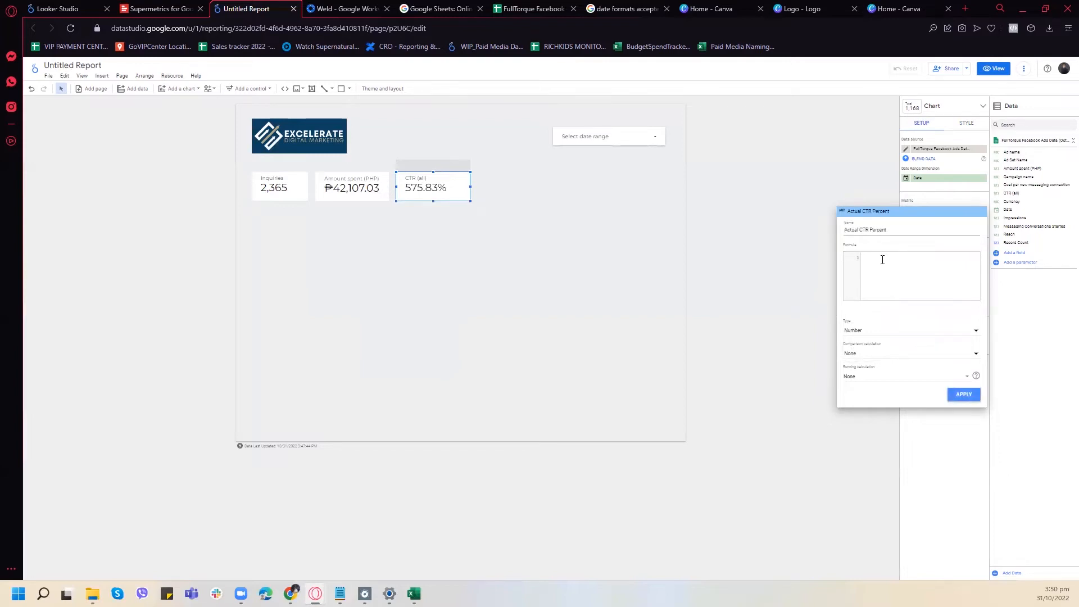
- Give the Actual CTR Percent field the formula CTR (all) /100 with type Percent, and apply it
click(881, 332)
click(880, 256)
text(ct)
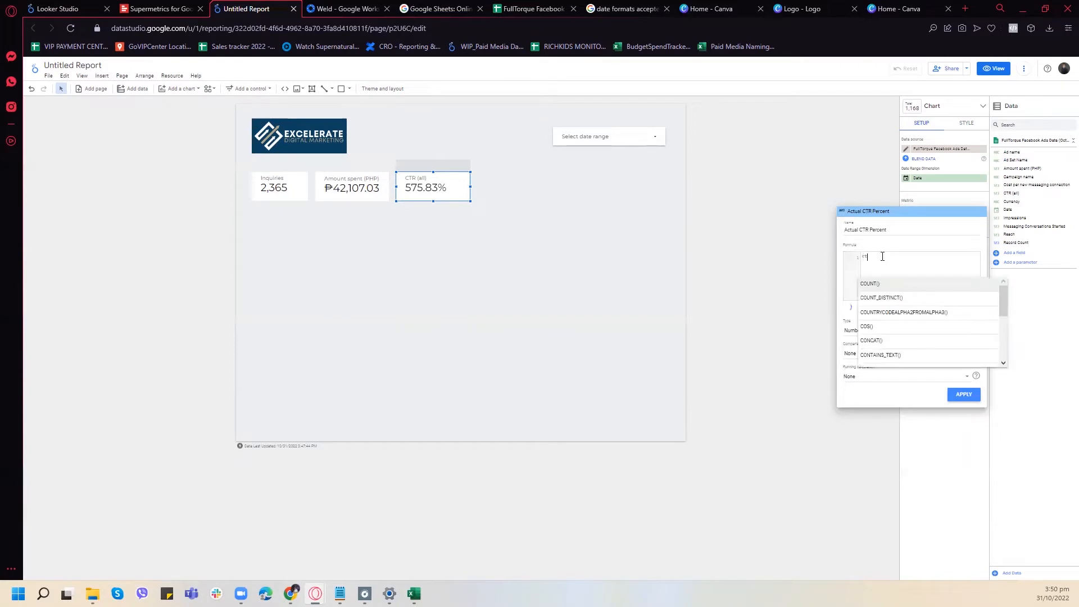
click(889, 284)
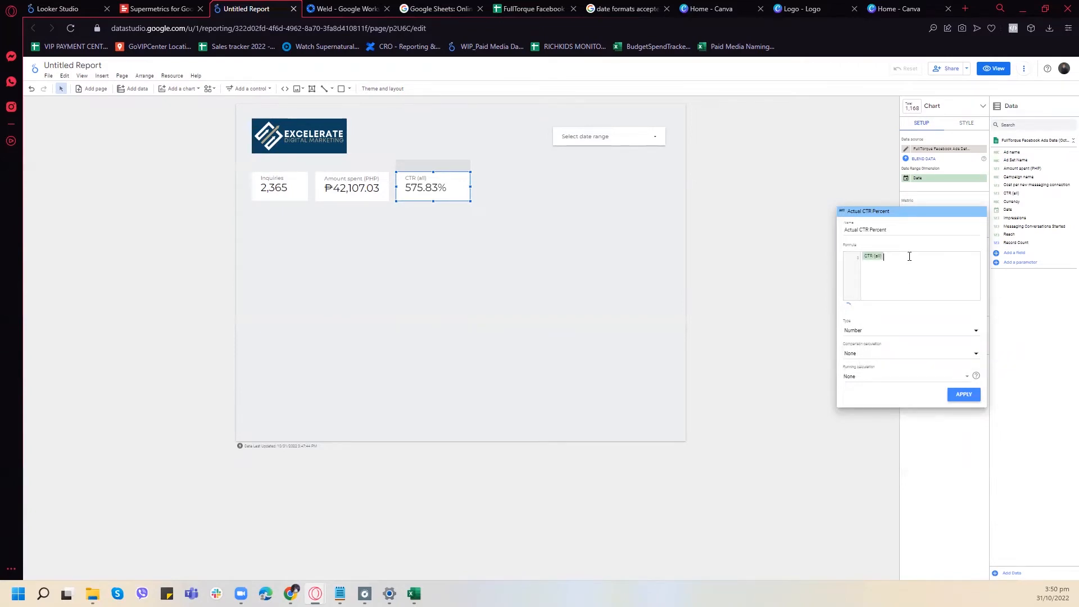
click(877, 330)
mouse_move(891, 338)
click(753, 349)
click(964, 395)
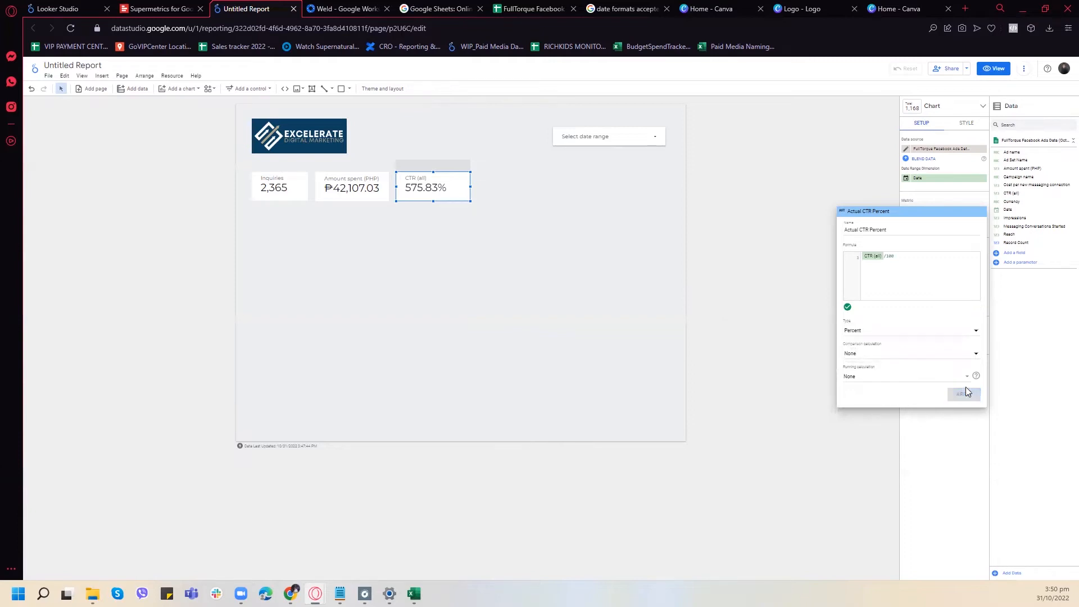
- Set the Actual CTR Percent field's aggregation to Average, apply the change and deselect the scorecard
click(853, 338)
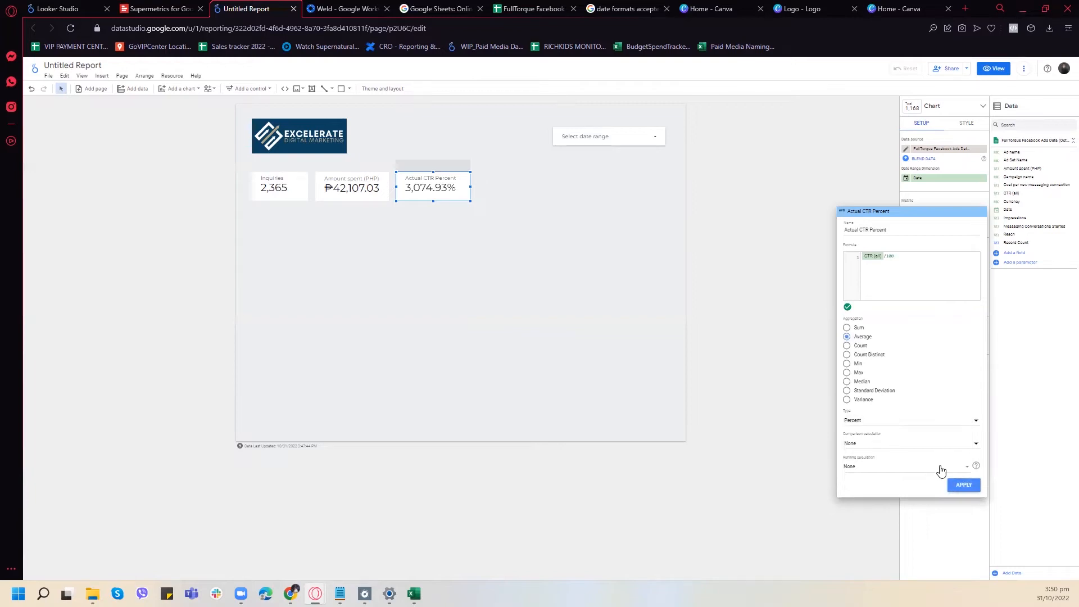
click(962, 486)
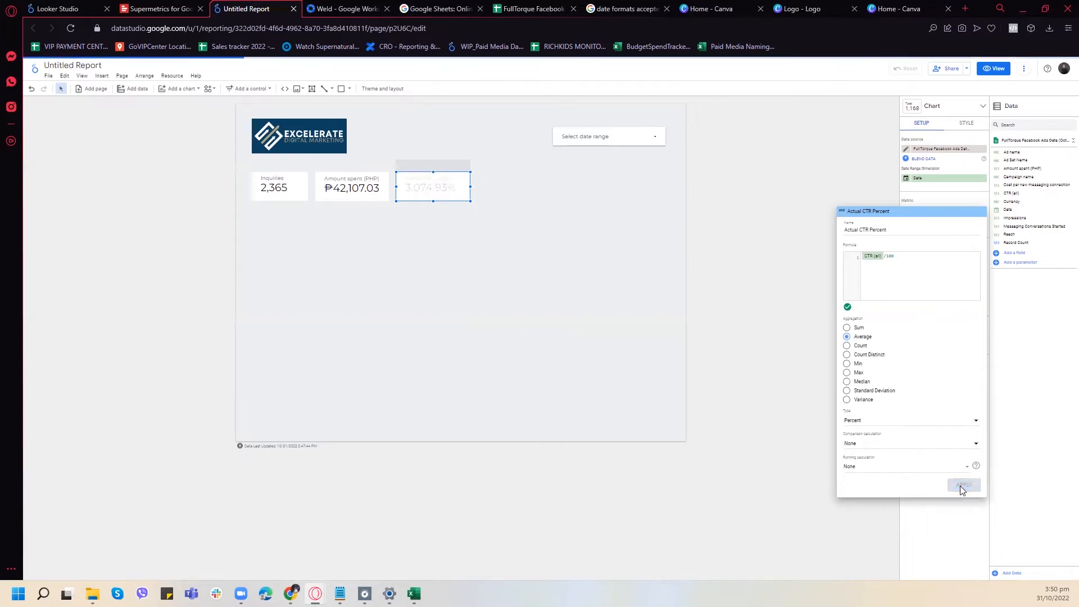
click(970, 532)
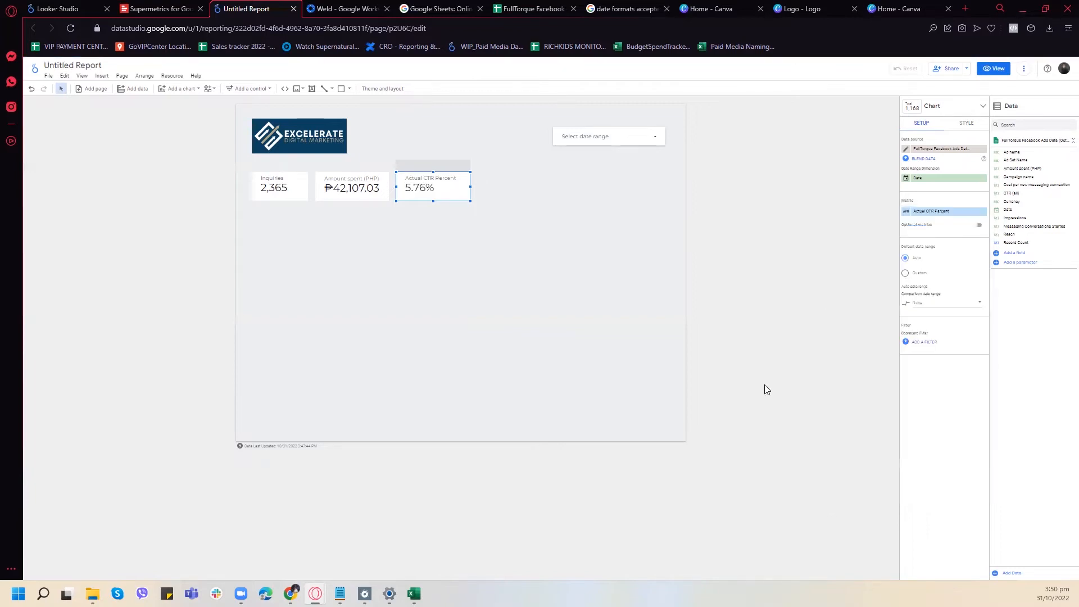
click(484, 224)
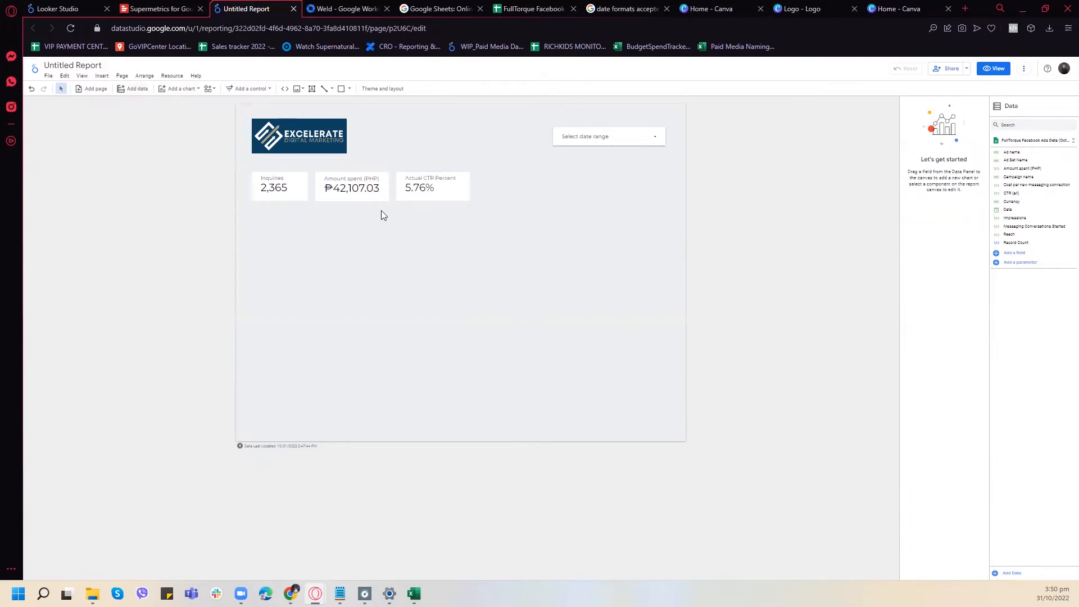
- Open the list of charts and elements that can be inserted into the report
click(101, 77)
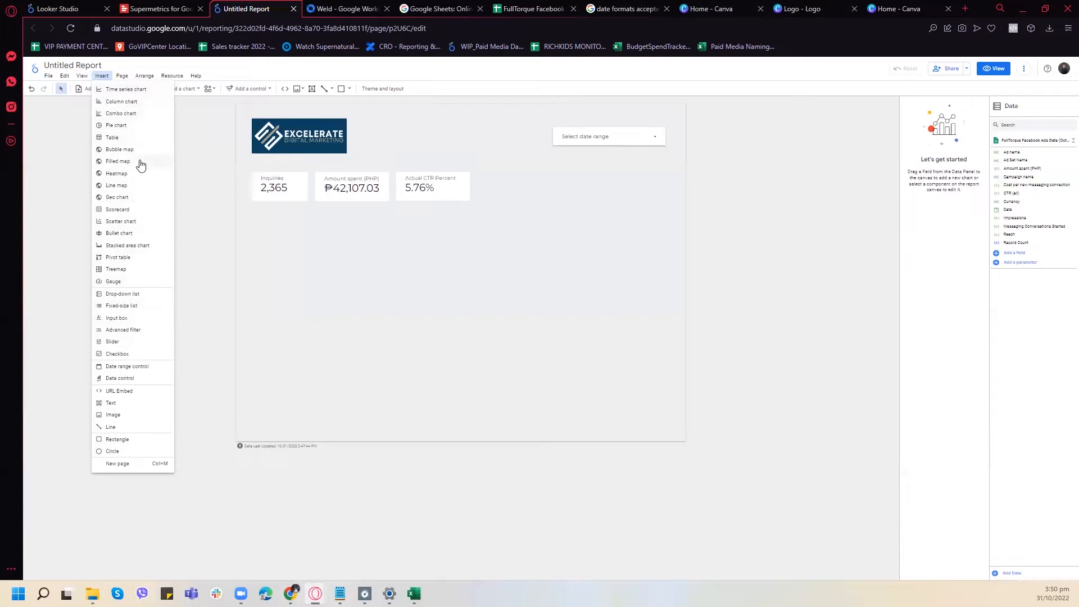
- Insert a pivot table below the scorecards, widen it to match their row, and remove its Ad Name column dimension
click(147, 257)
click(251, 214)
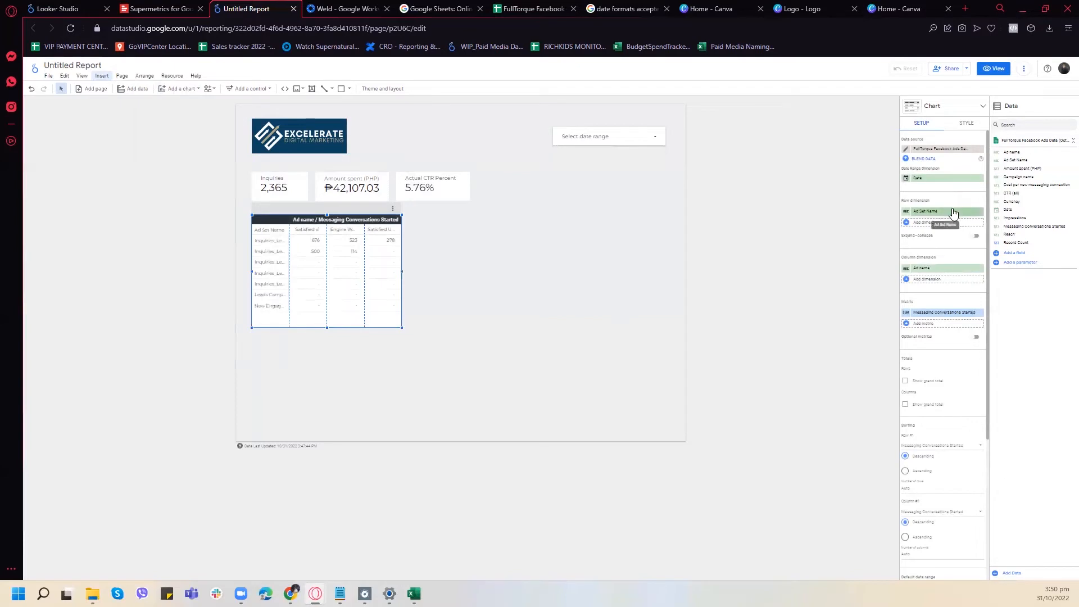
drag(401, 272, 470, 276)
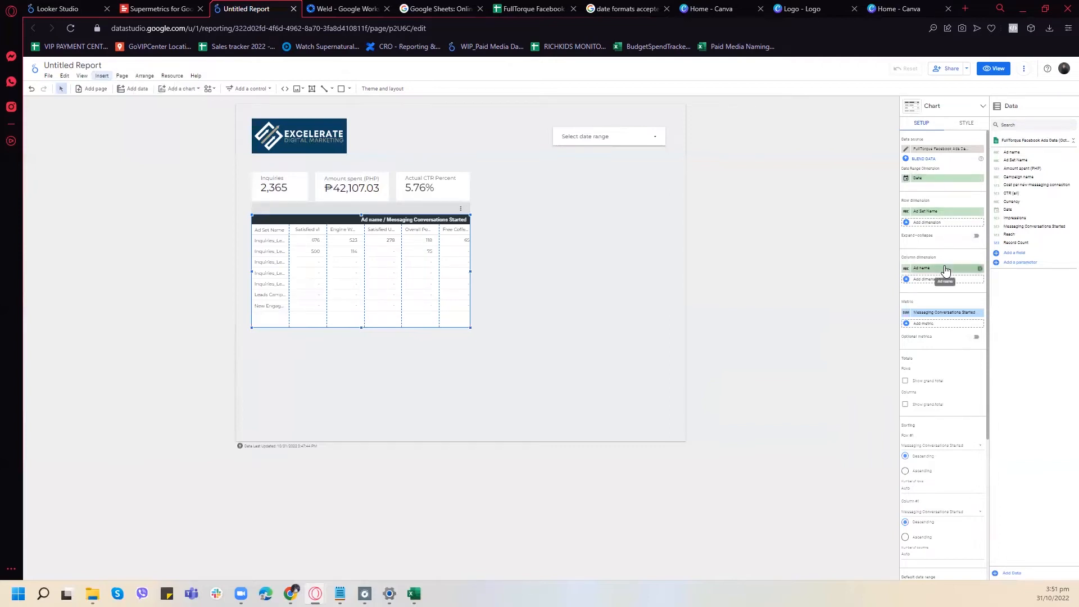
click(979, 269)
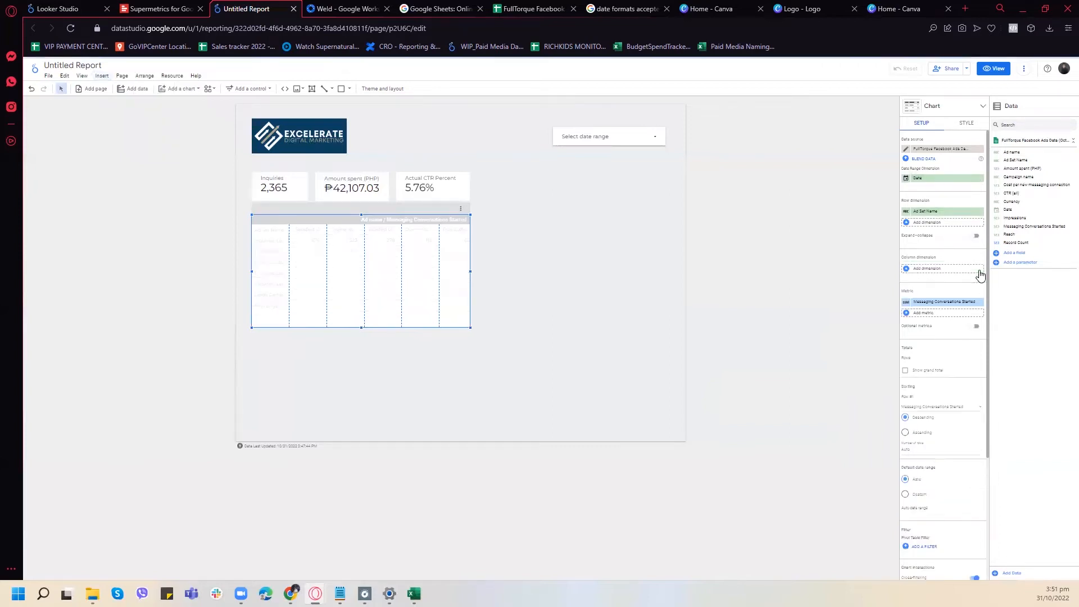
- Try Cost per new messaging connection and Amount spent (PHP) as the pivot table's column dimensions, and remove both again
click(927, 269)
scroll(955, 323, down, 2)
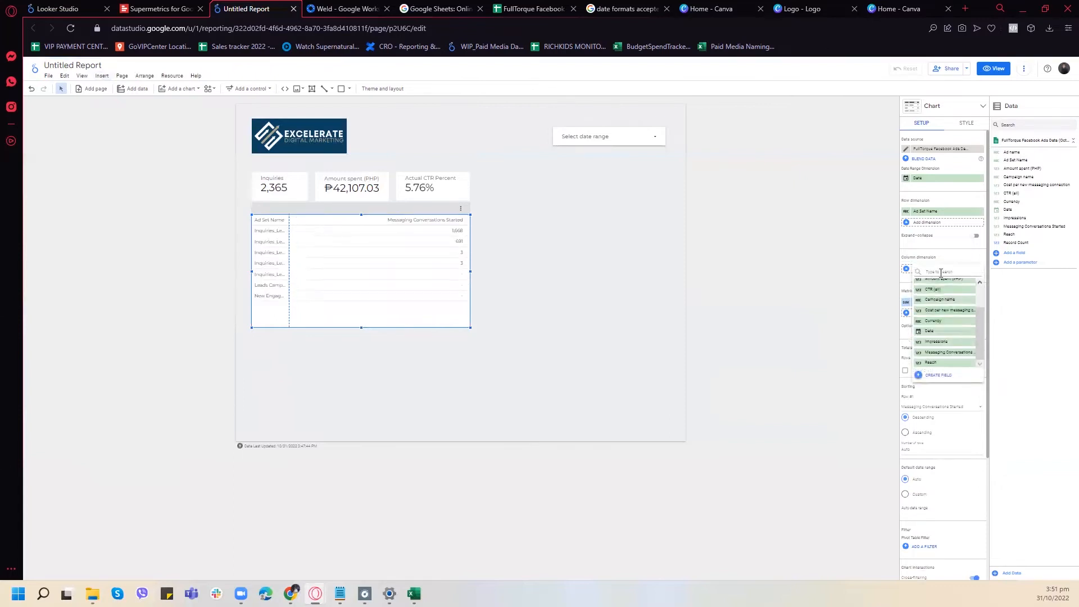
text(cost)
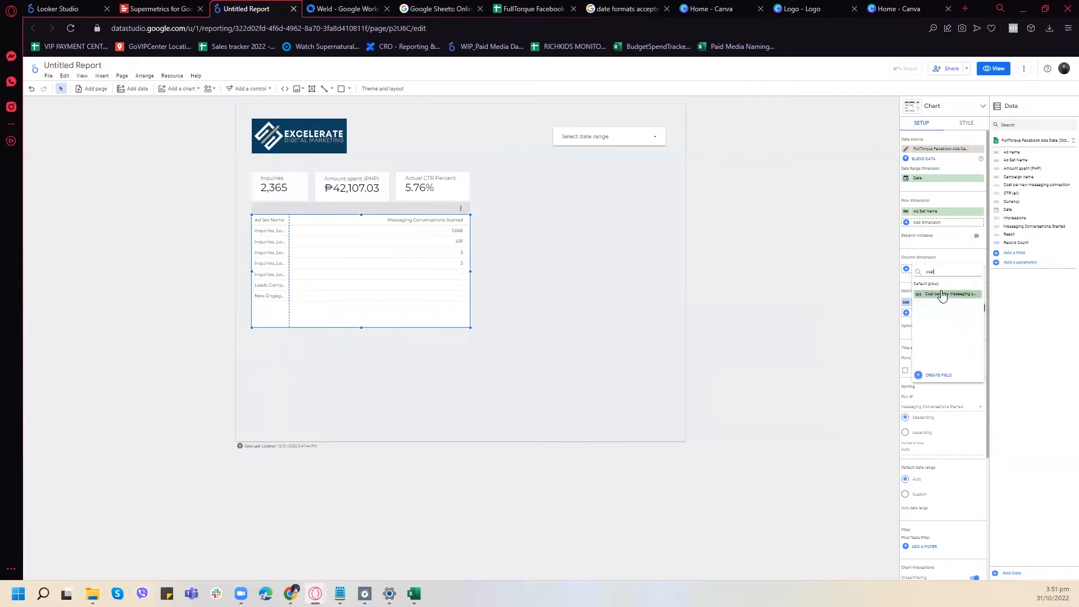
click(943, 295)
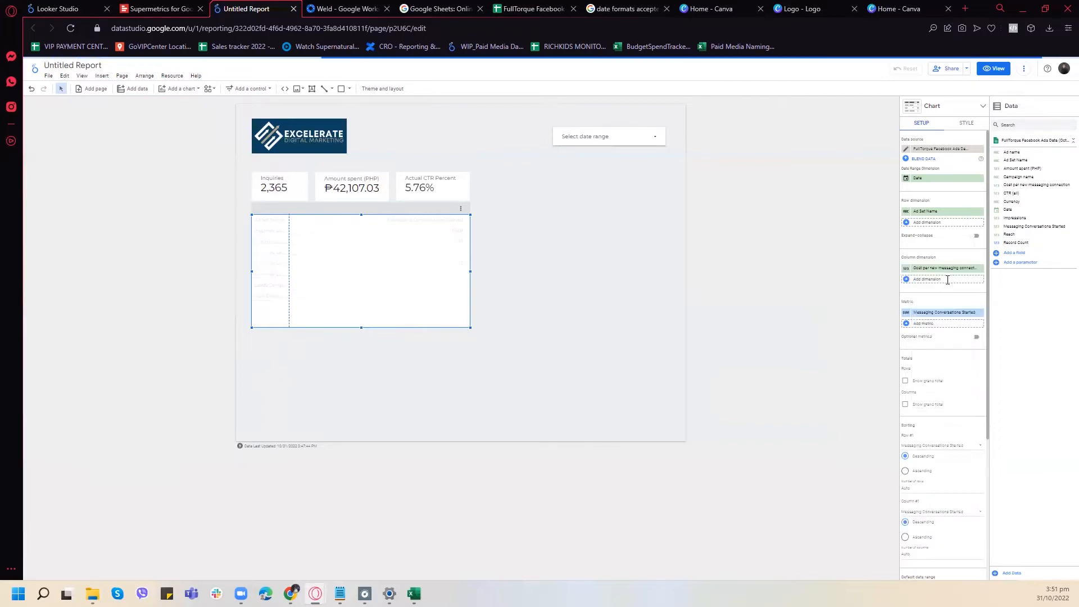
click(947, 281)
text(tota)
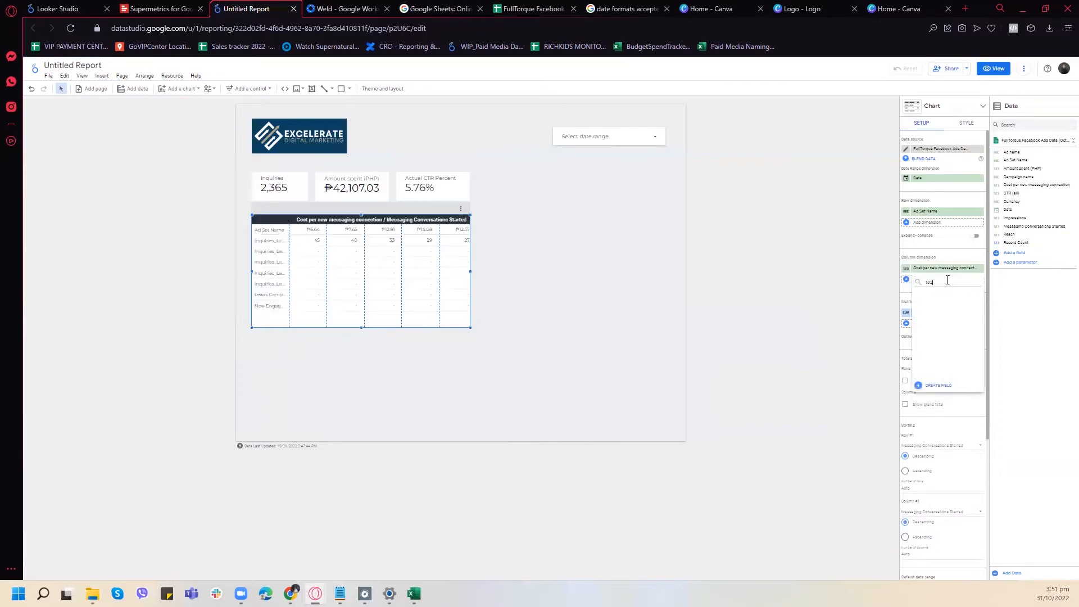
key(BackSpace)
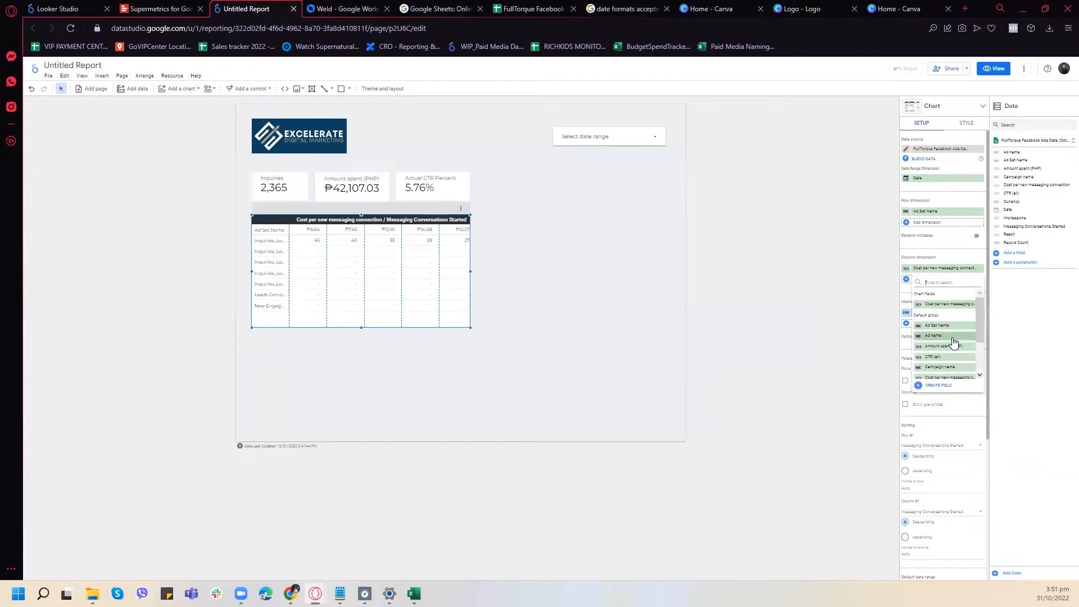
scroll(938, 314, down, 2)
scroll(939, 313, up, 1)
click(946, 300)
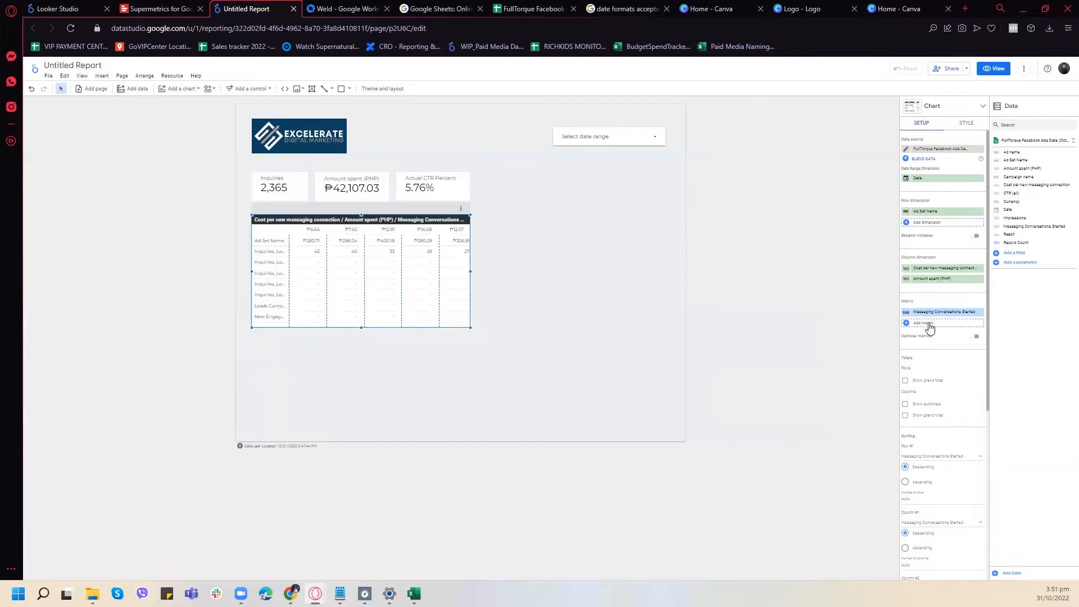
click(980, 269)
click(980, 268)
- Add Amount spent (PHP) and CTR (all) as further metrics of the pivot table
click(937, 313)
text(amo)
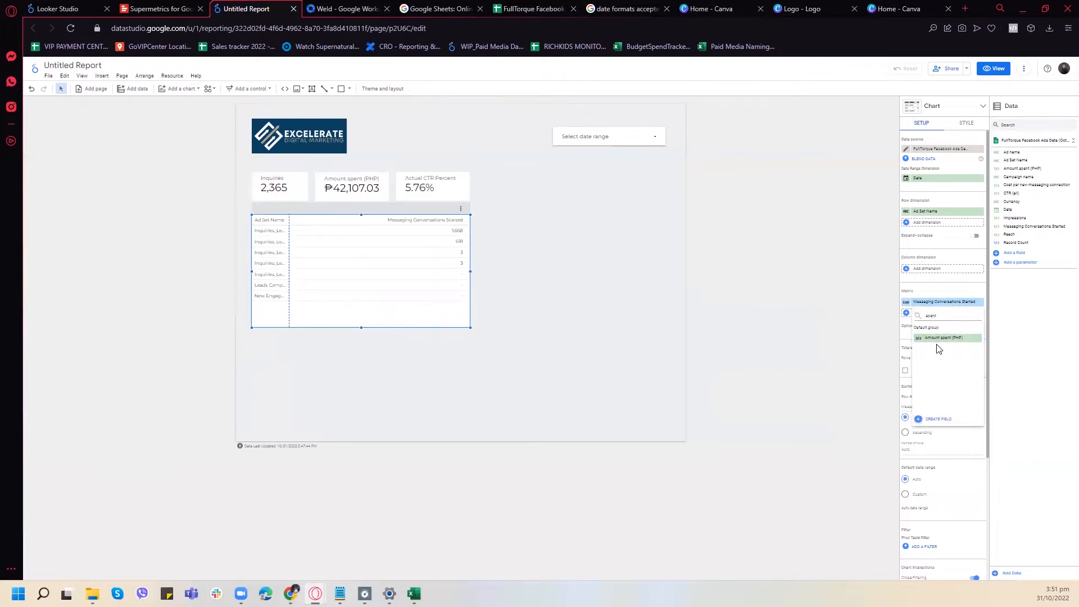
click(940, 338)
click(934, 325)
text(ctr)
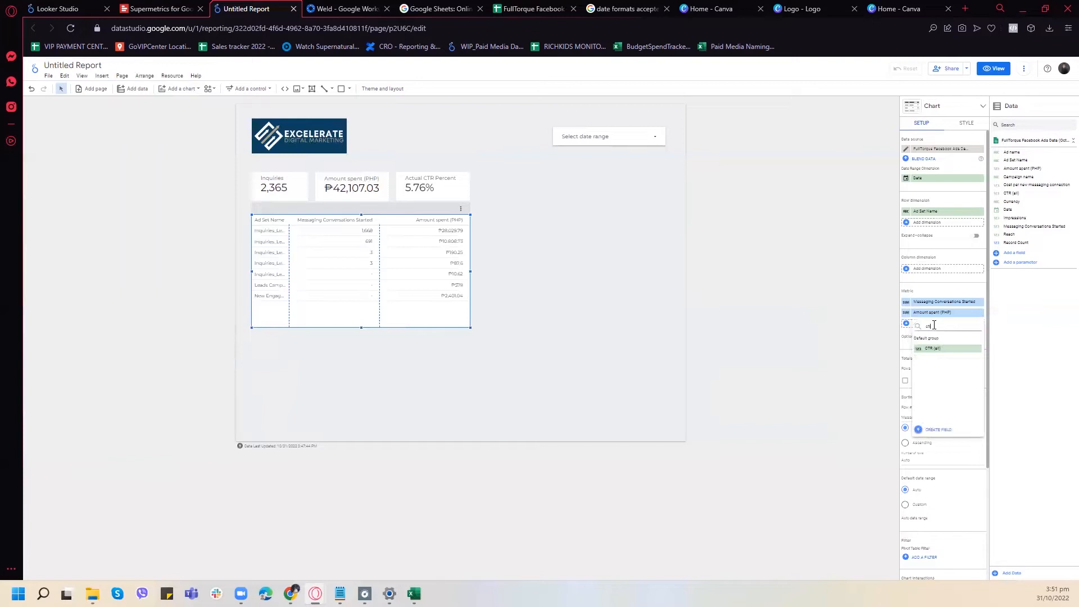
click(936, 349)
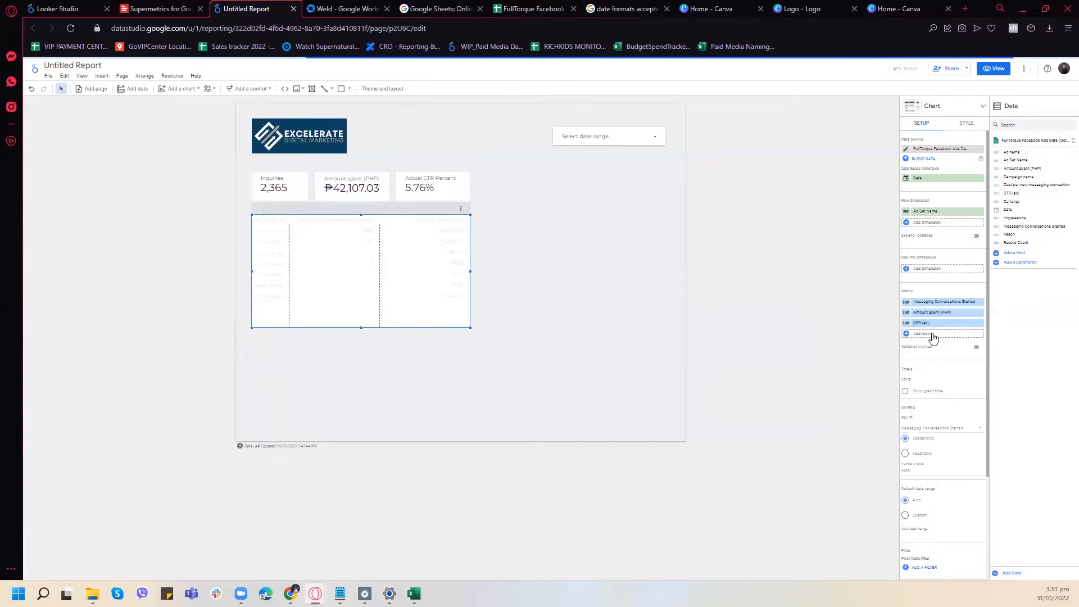
- Widen the Ad Set Name column to fit the full names, and shorten and move the pivot table further below the scorecards
drag(291, 236, 373, 244)
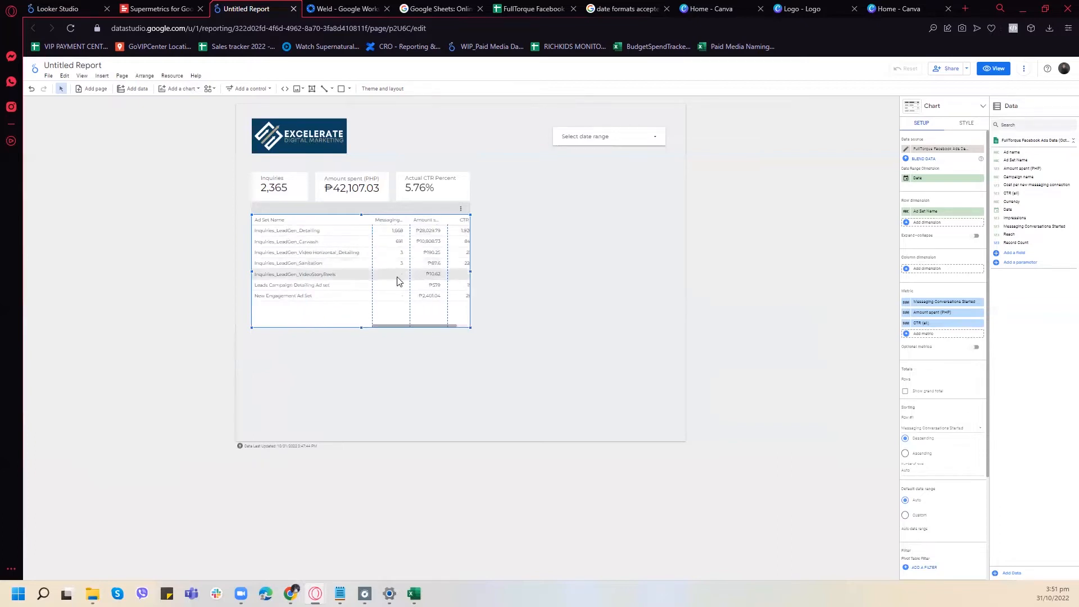
drag(470, 271, 673, 269)
drag(462, 327, 462, 311)
drag(527, 205, 520, 248)
drag(565, 288, 458, 306)
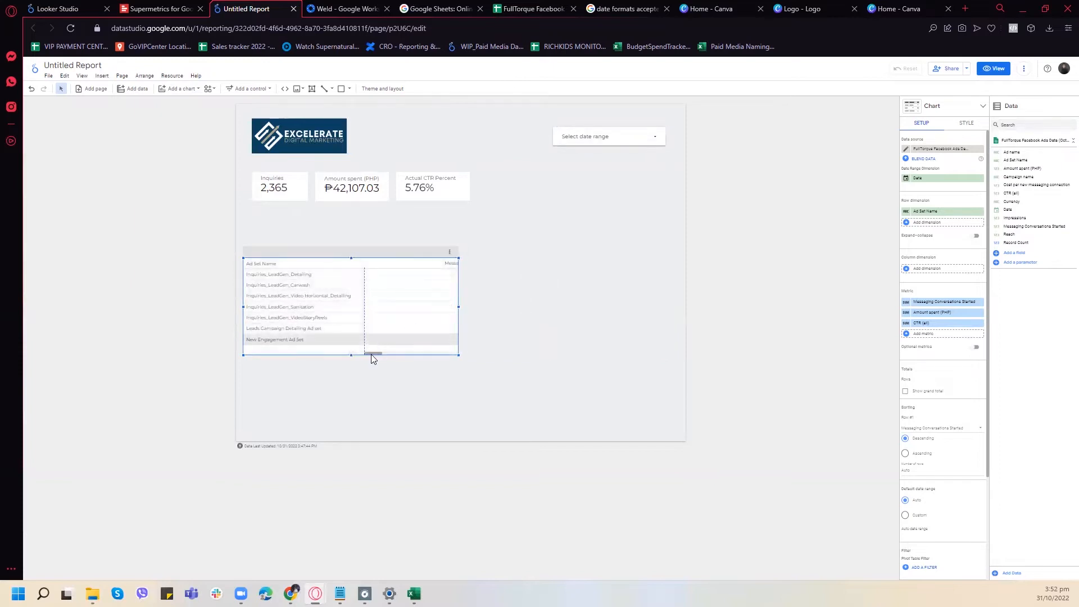
drag(401, 357, 476, 363)
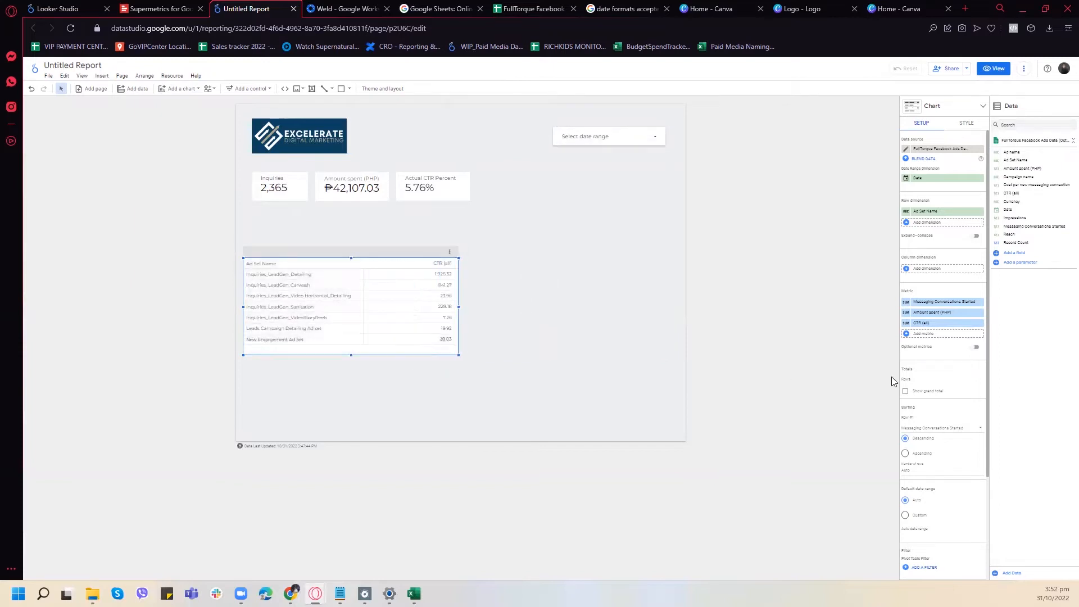
click(962, 125)
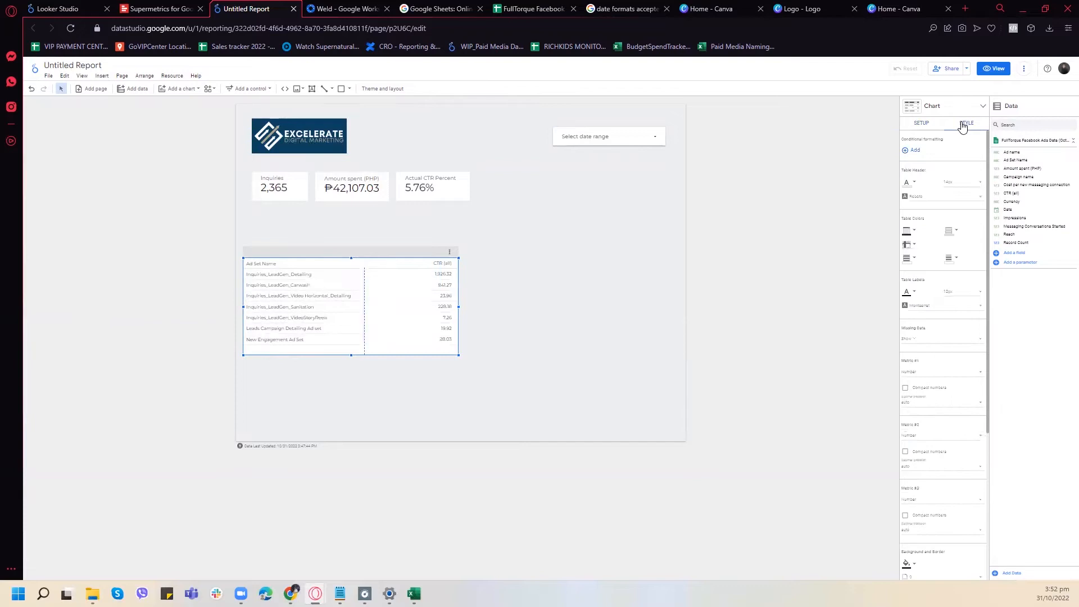
scroll(959, 217, down, 5)
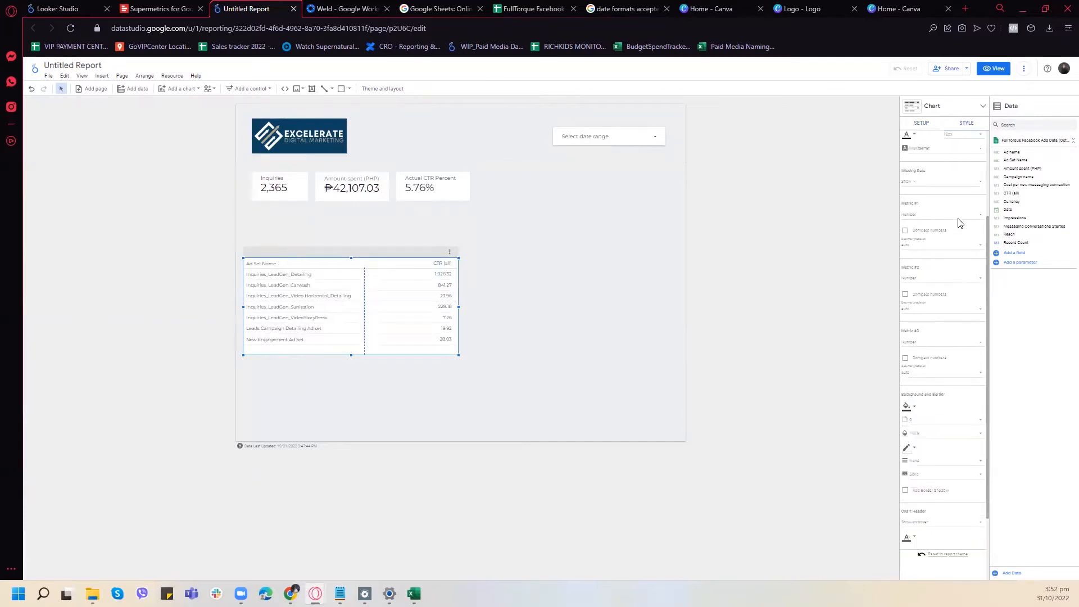
scroll(954, 382, up, 6)
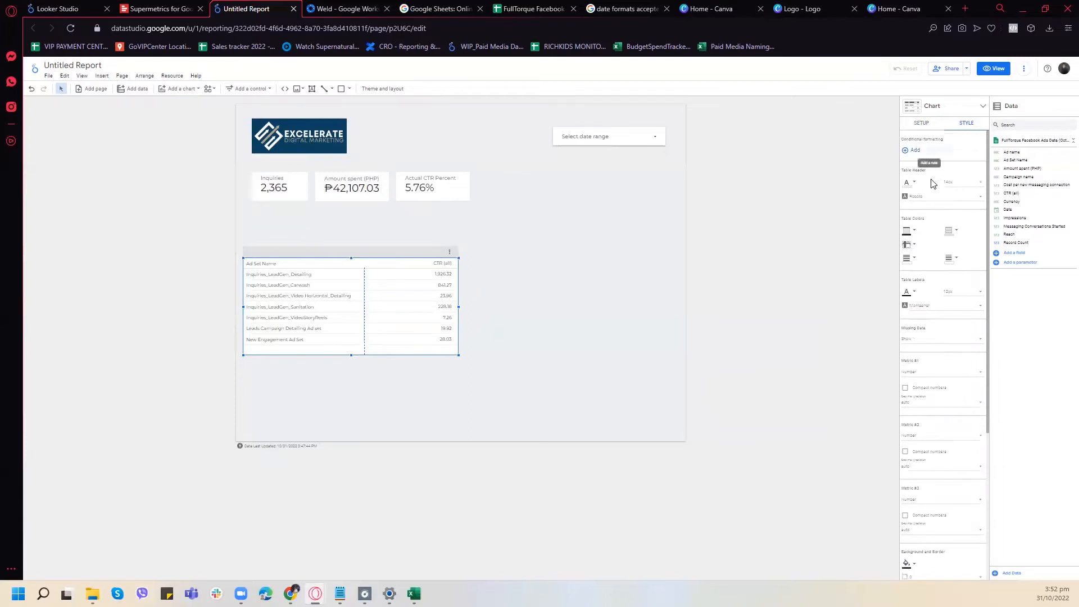
scroll(958, 248, down, 1)
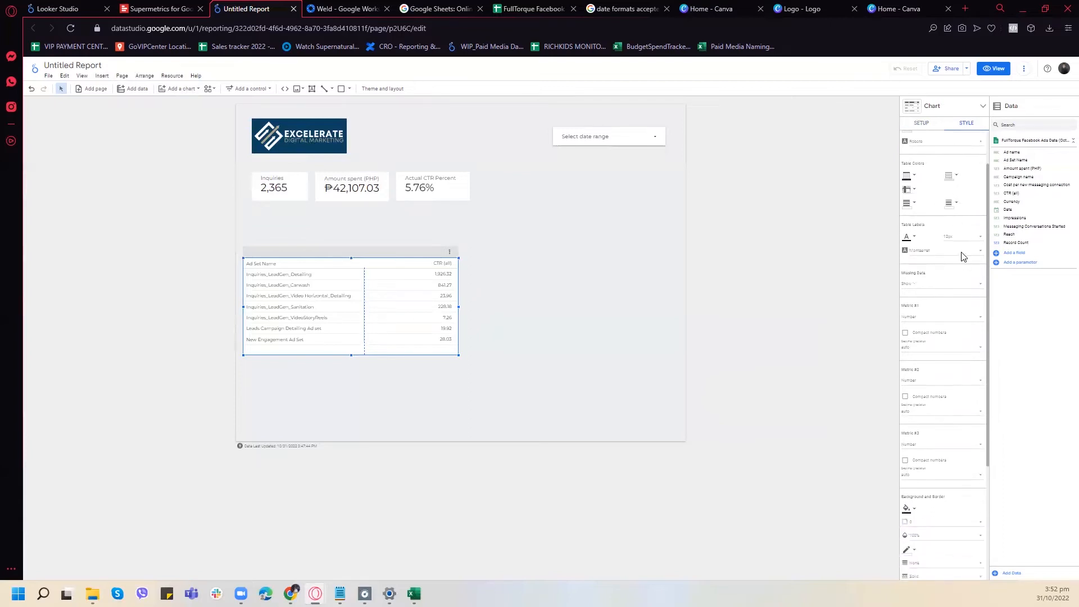
click(928, 127)
scroll(950, 242, down, 1)
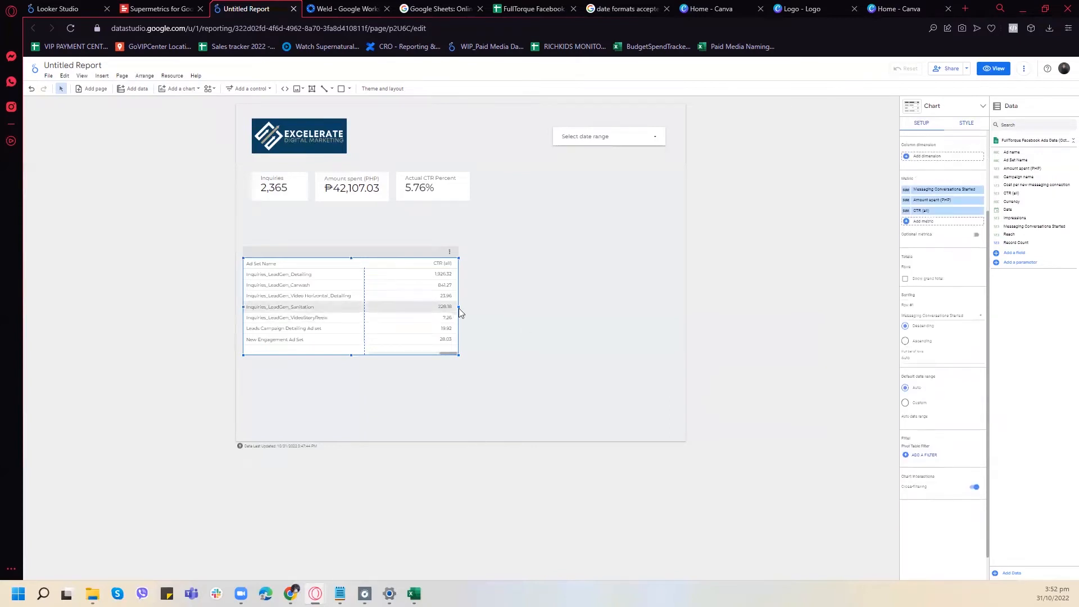
- Widen the pivot table across most of the page and narrow its Messaging Conversations Started and Amount spent (PHP) columns
drag(458, 307, 628, 319)
drag(517, 354, 419, 354)
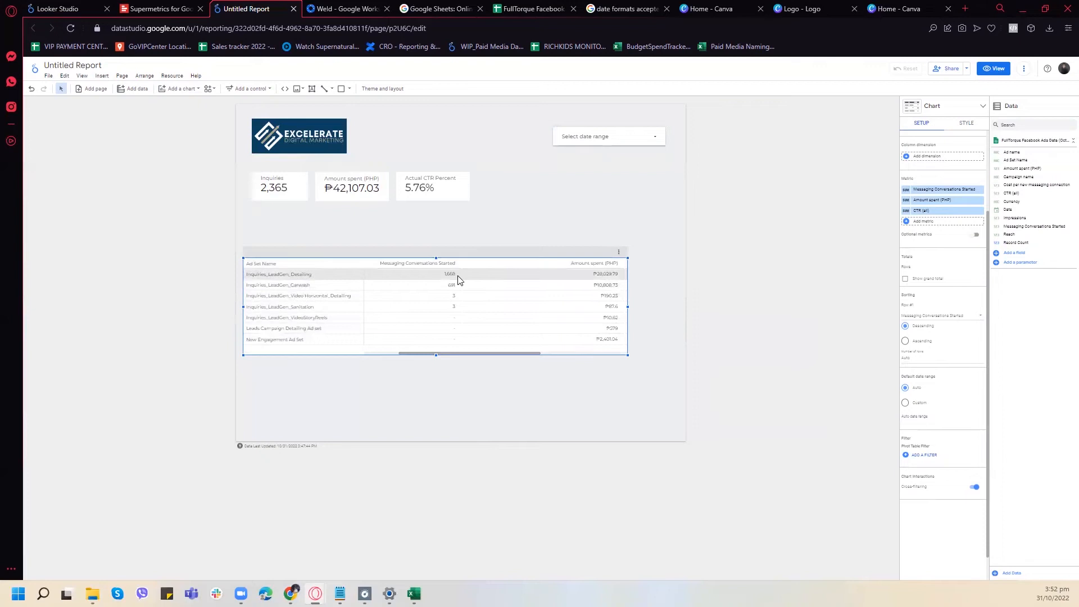
drag(463, 298, 453, 298)
drag(450, 355, 435, 354)
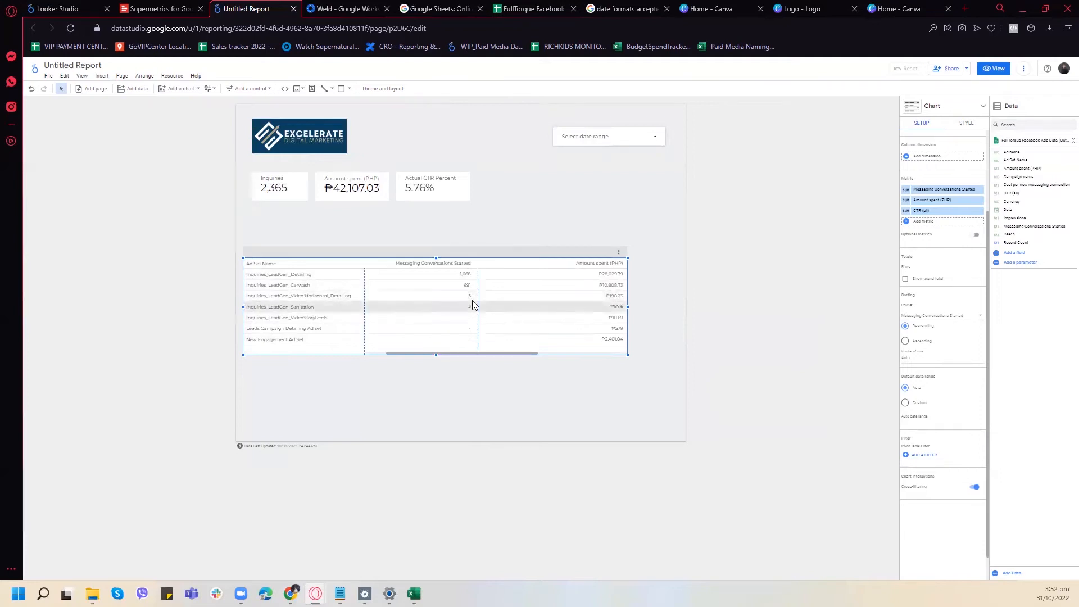
drag(478, 303, 453, 303)
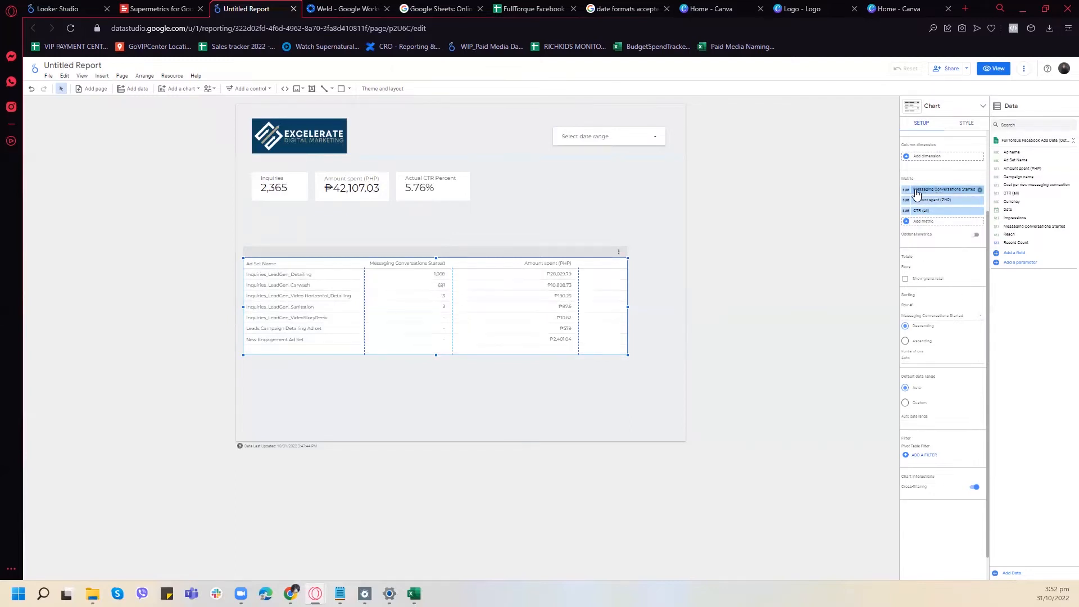
- Rename the pivot table's Messaging Conversations Started metric to Inquiries
click(935, 190)
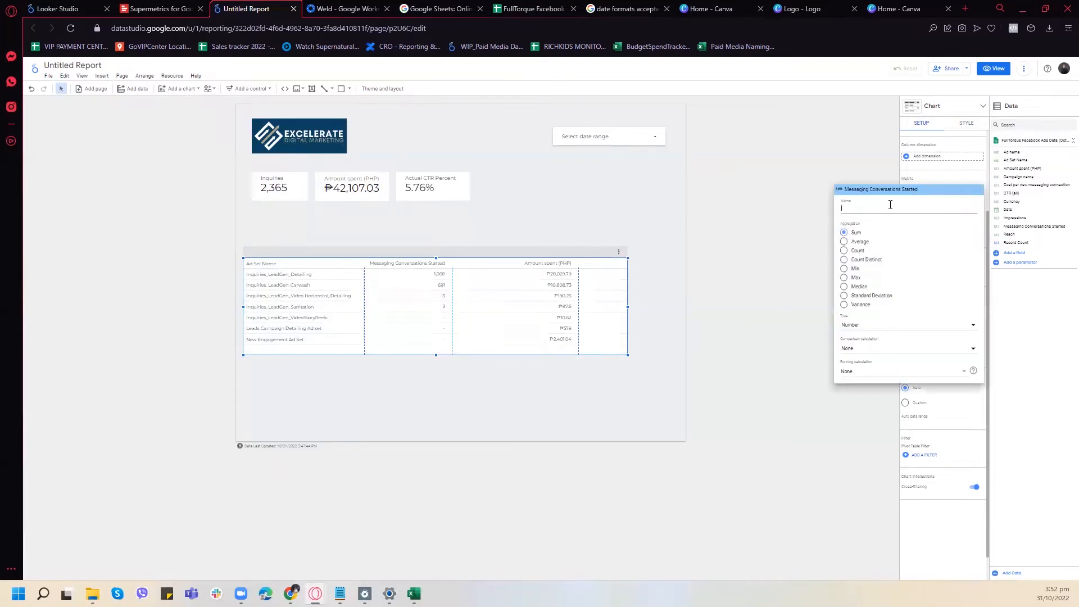
text(Inquiries)
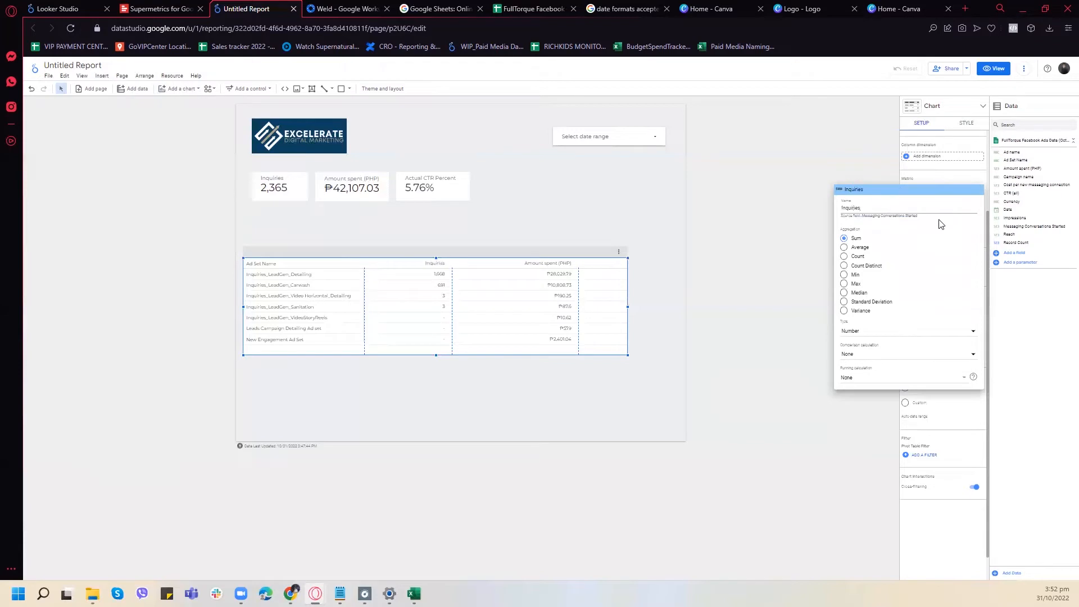
click(870, 167)
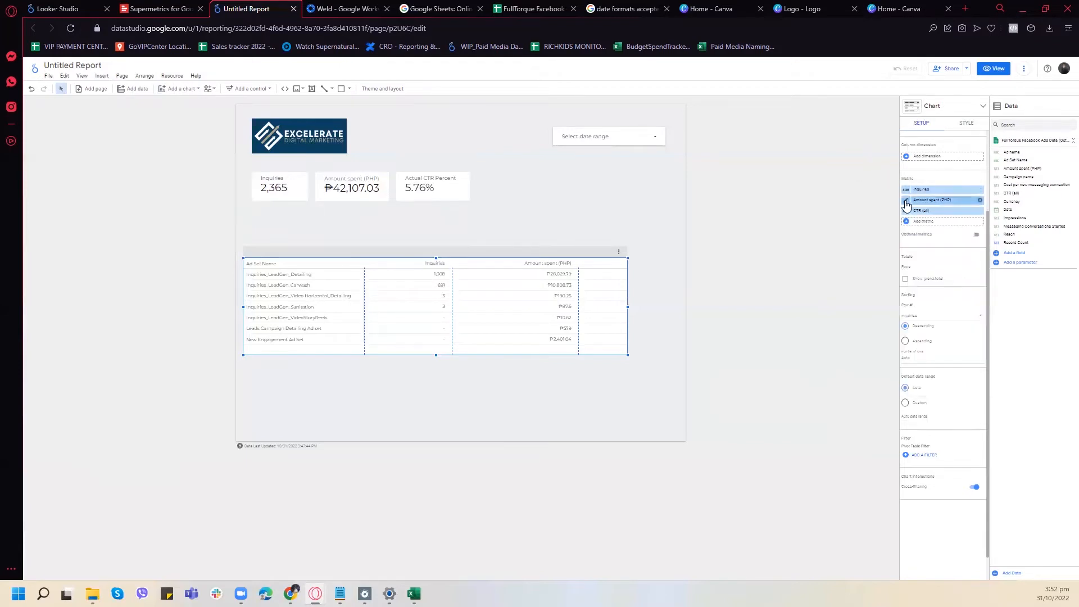
- Rename the pivot table's Amount spent (PHP) metric to Spent and narrow its column so the CTR (all) column fits
click(933, 202)
text(S)
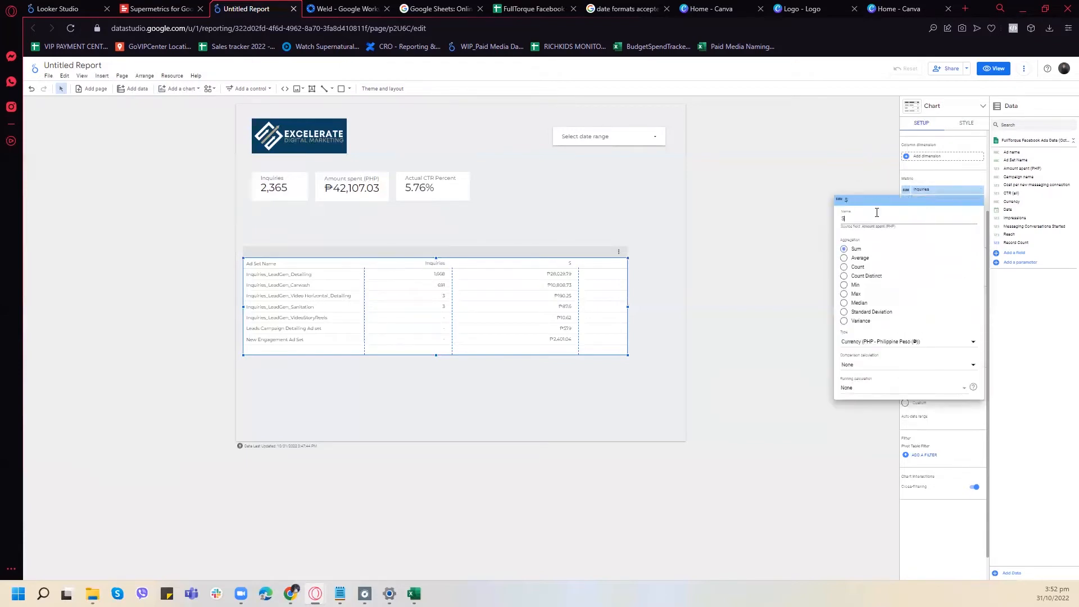
text(pent)
click(847, 160)
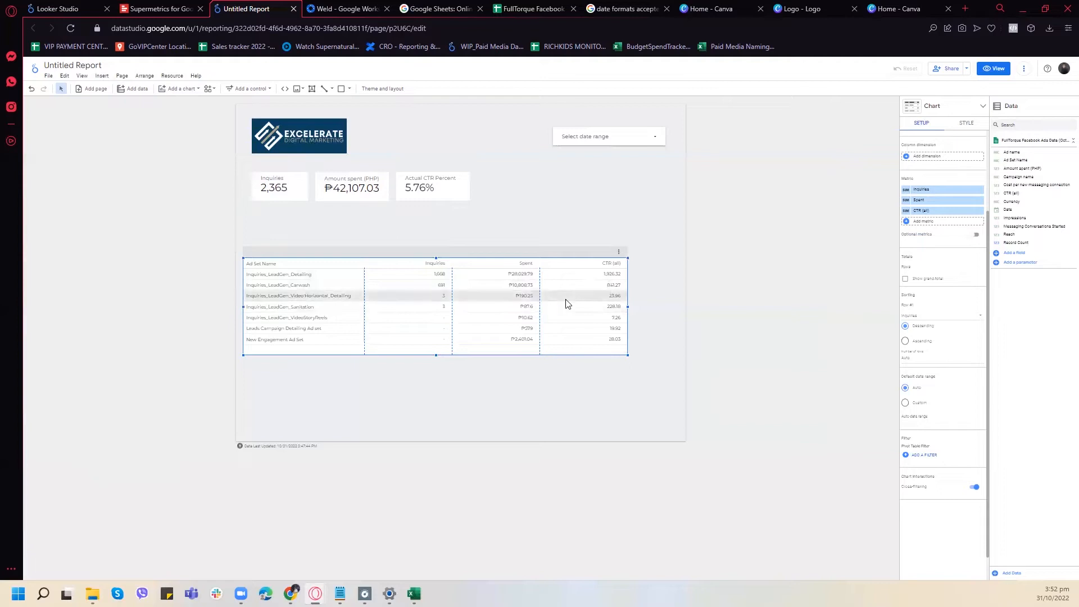
drag(620, 294, 583, 296)
- Set the pivot table's chart header to Always show, and make the table about half the page width and slightly taller
click(619, 252)
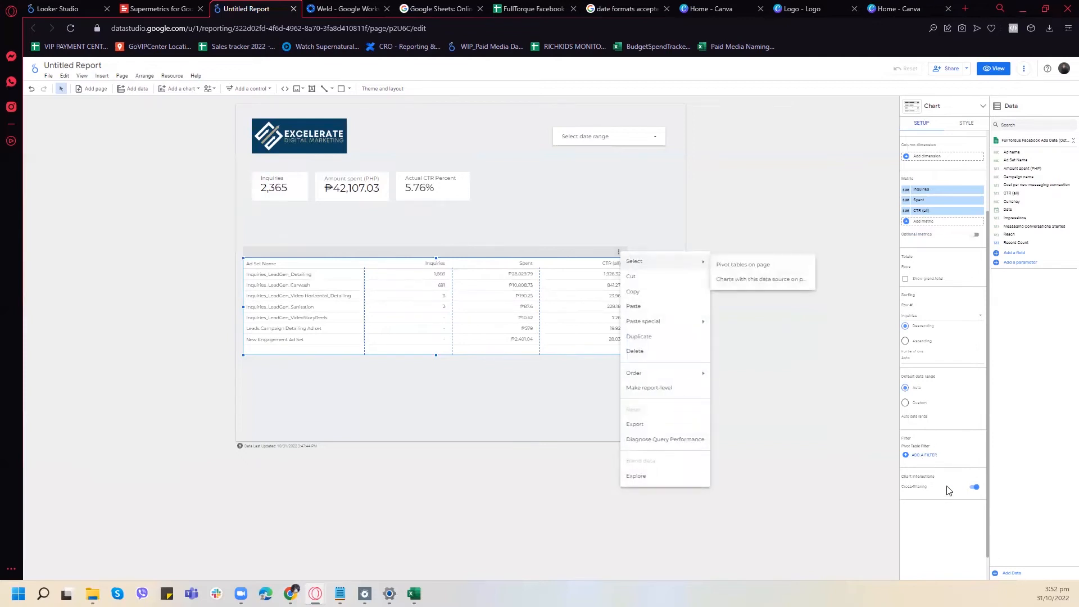
click(947, 523)
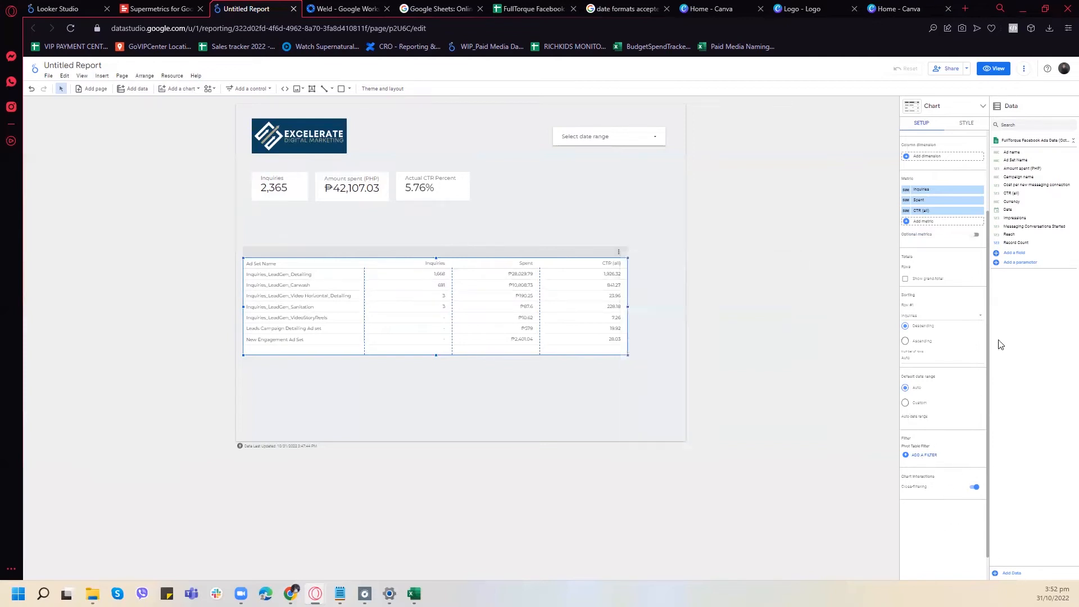
click(966, 125)
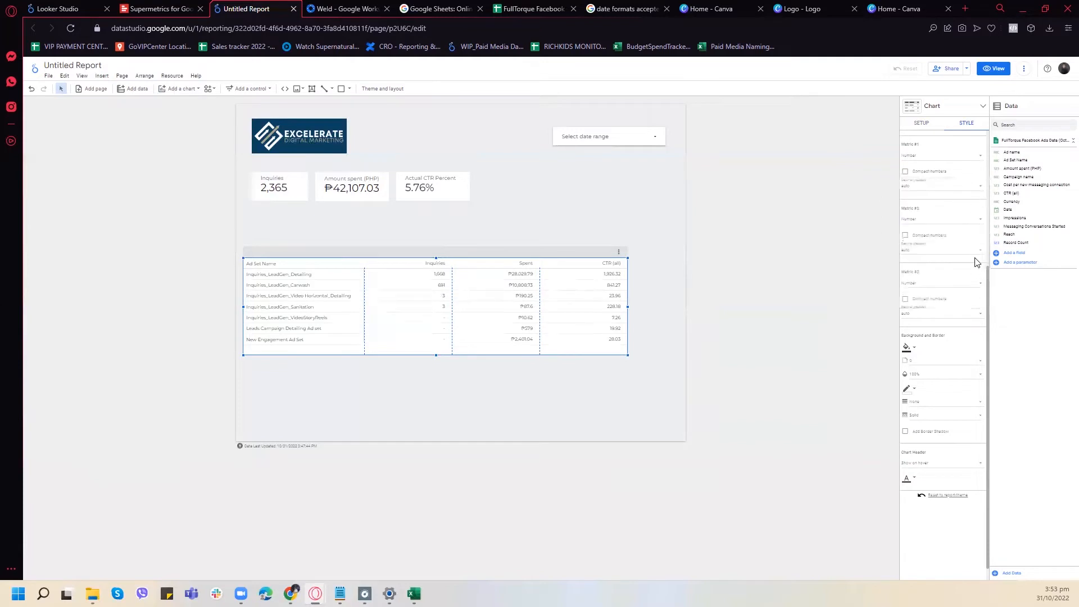
scroll(958, 270, down, 2)
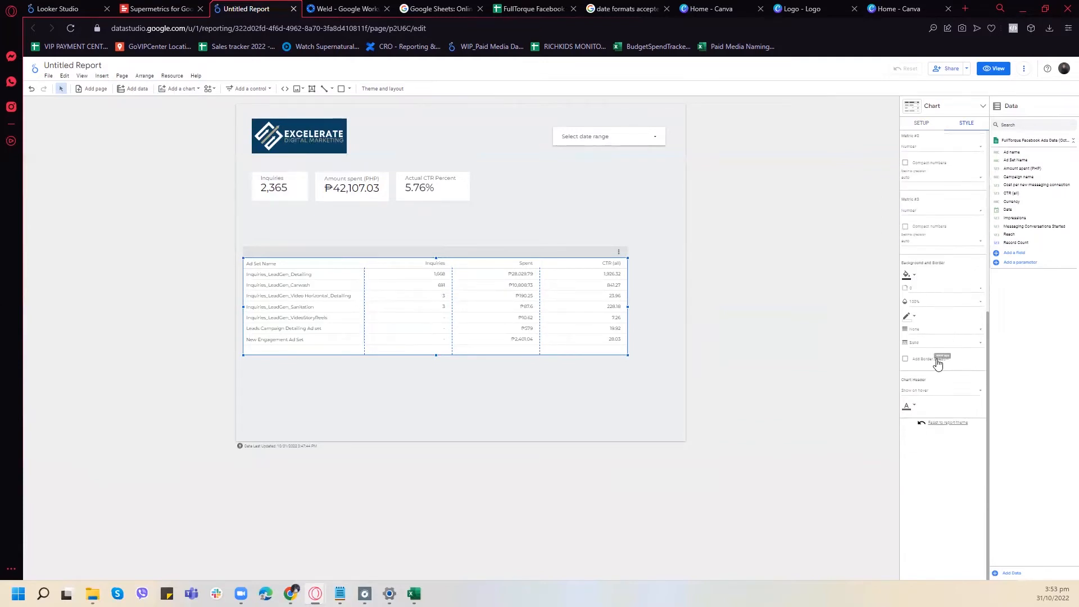
click(953, 396)
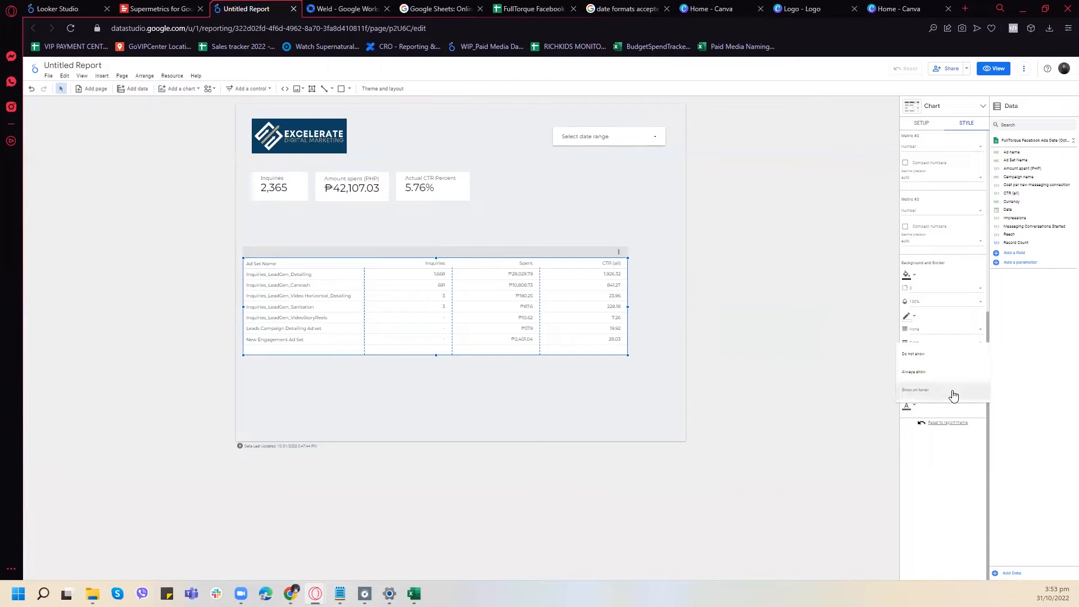
click(946, 379)
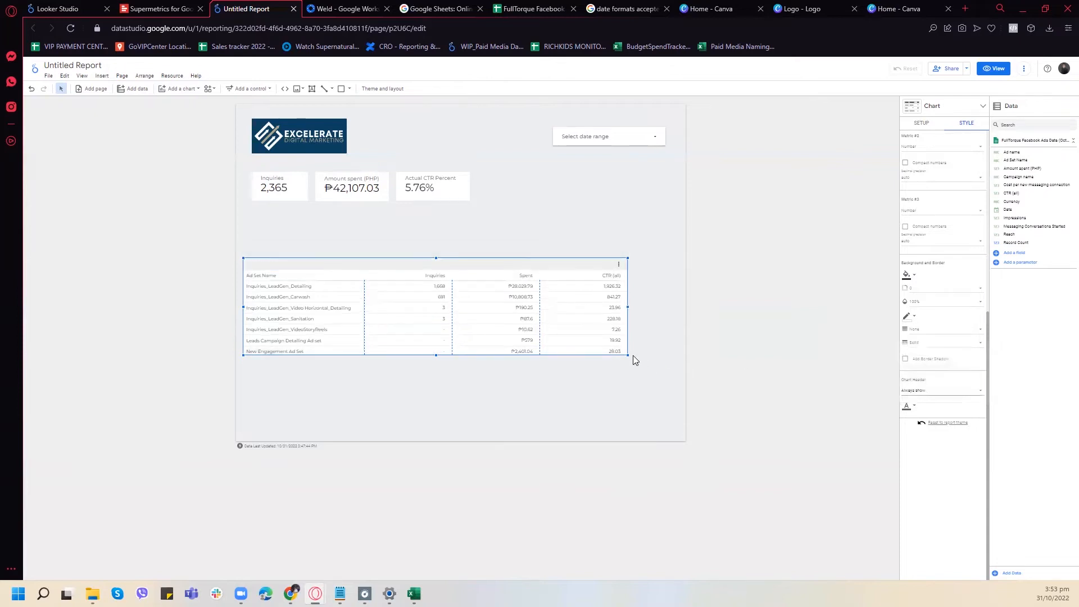
drag(626, 354, 460, 378)
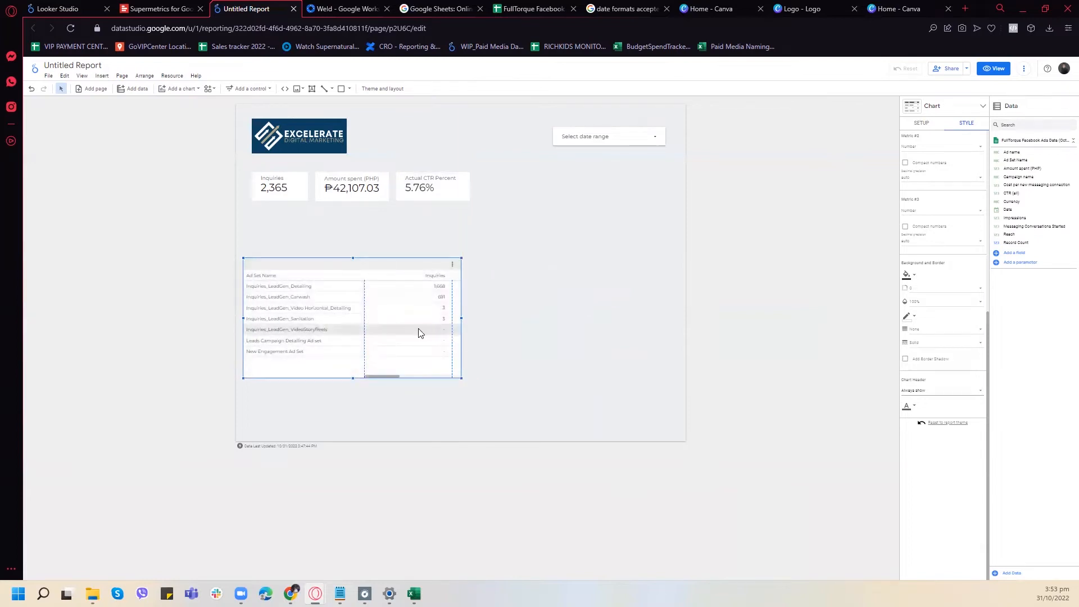
- Move the pivot table up beneath the scorecards, align its sides with them, and make it slightly shorter
drag(401, 255, 409, 208)
drag(469, 328, 468, 320)
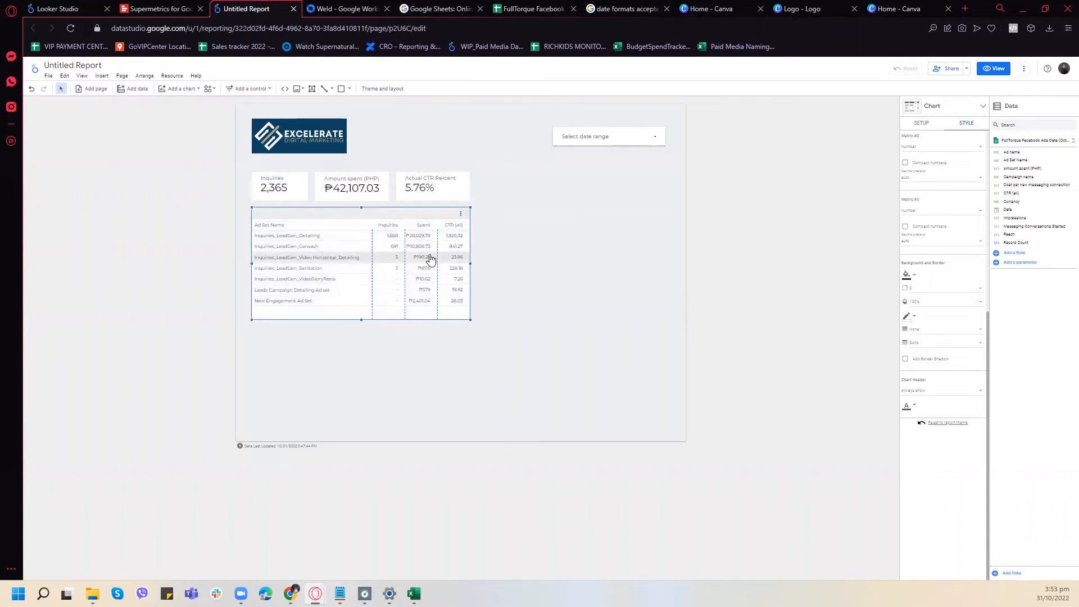
drag(407, 214, 407, 222)
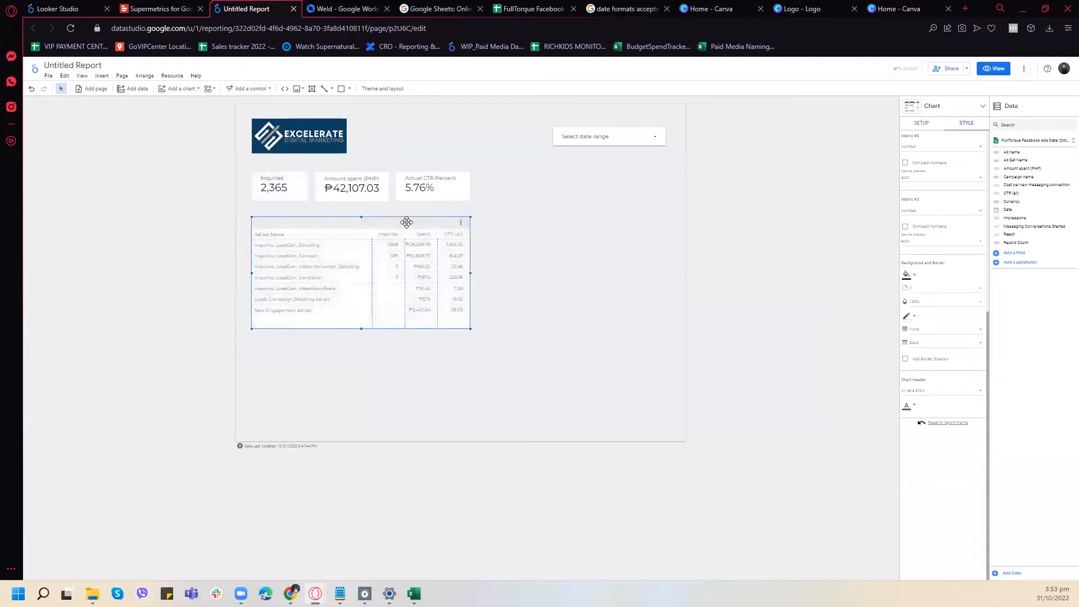
- Duplicate the ad set pivot table and place the copy directly below the original
right_click(413, 227)
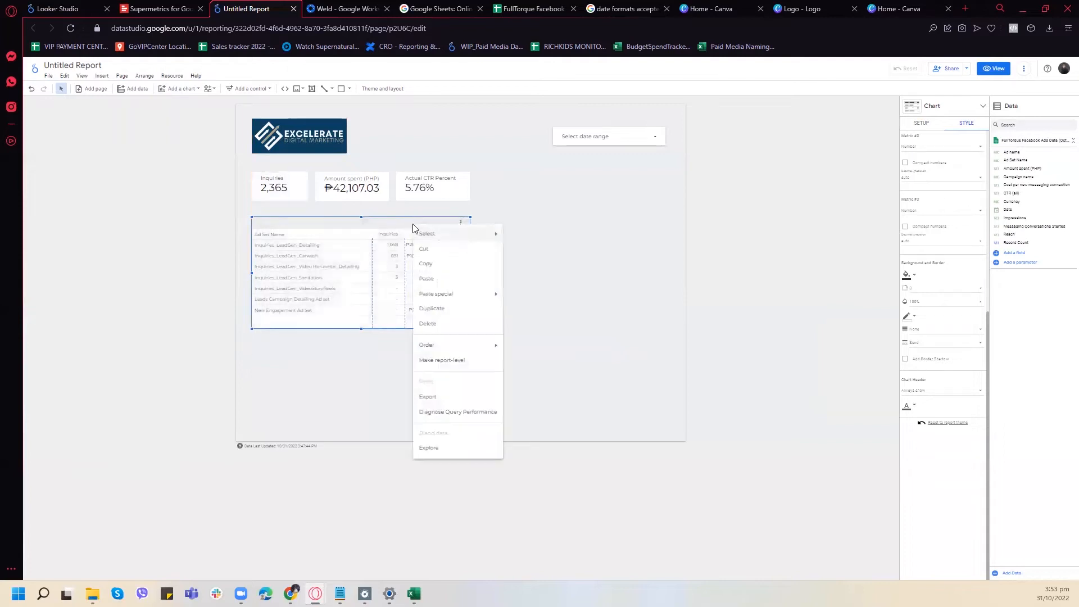
click(434, 310)
drag(417, 247, 411, 356)
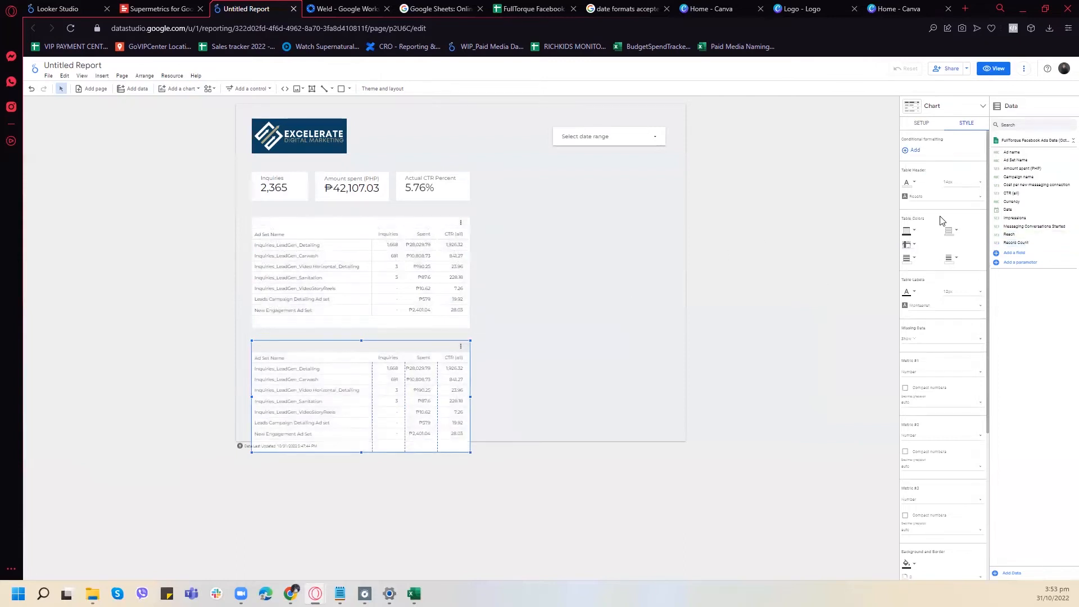
- Change the duplicated table's row dimension to Ad name and extend the table downward to fit all its rows
click(921, 123)
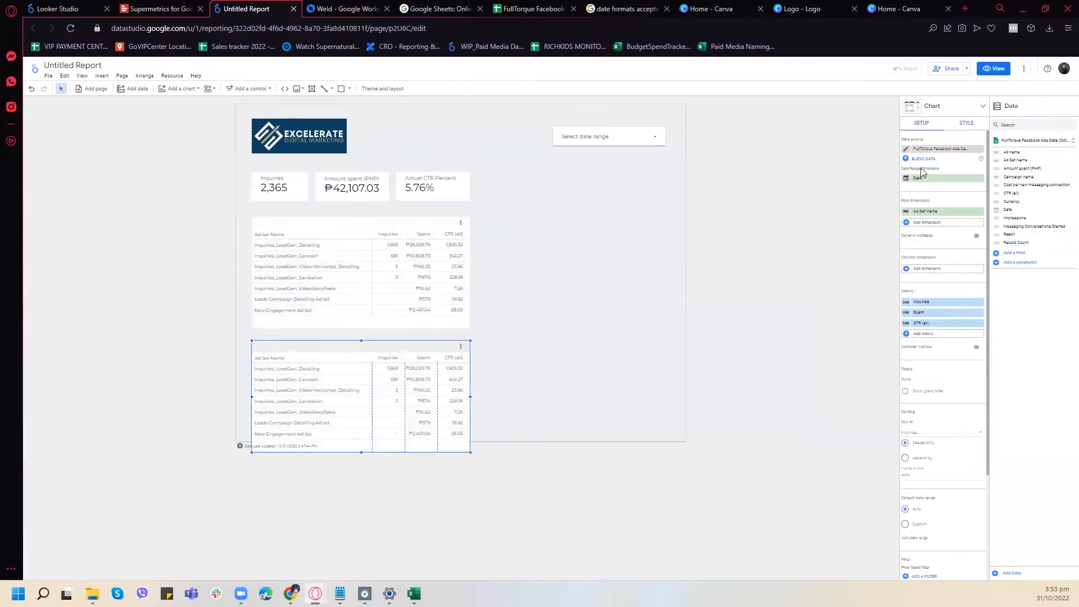
click(940, 217)
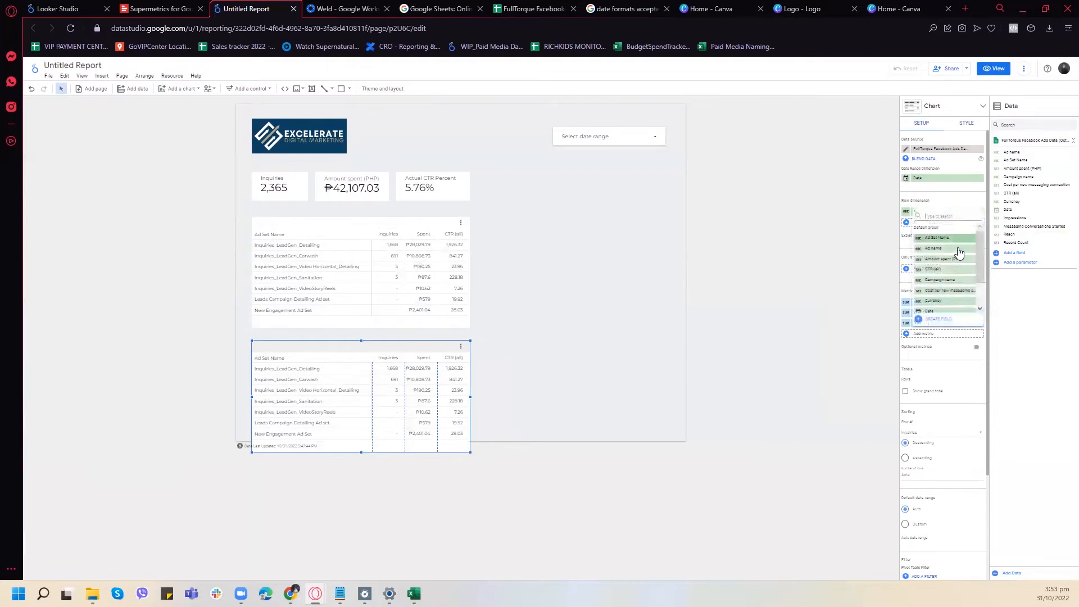
click(958, 250)
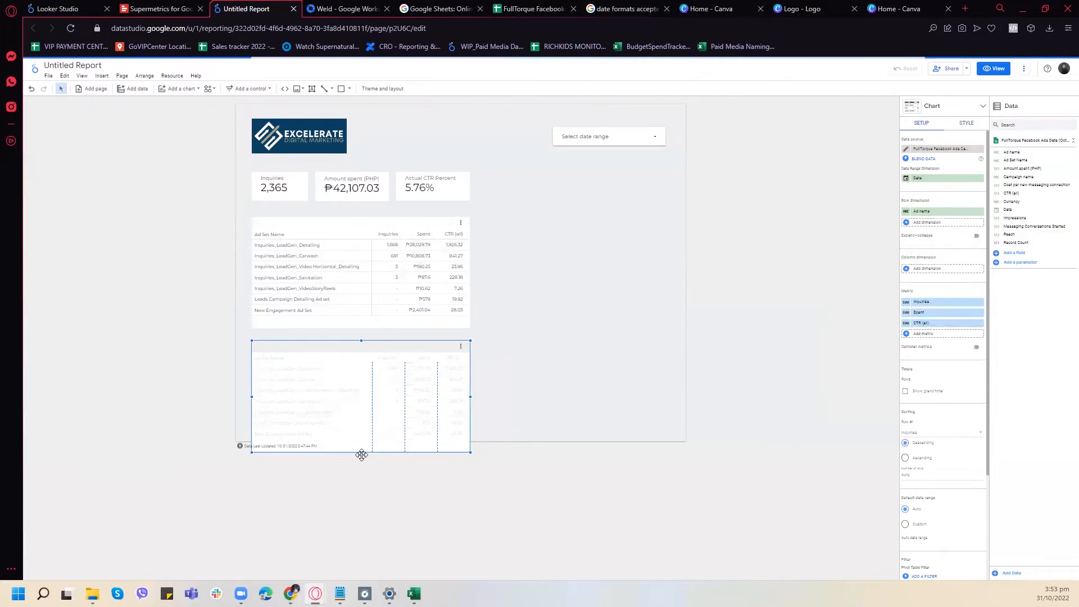
drag(358, 452, 373, 491)
click(435, 217)
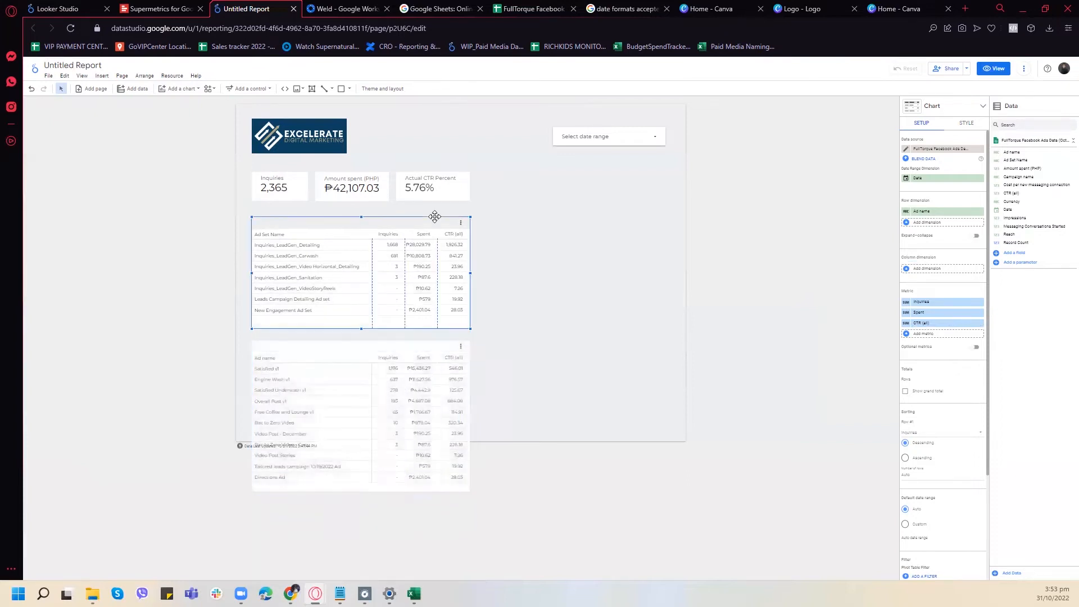
click(576, 376)
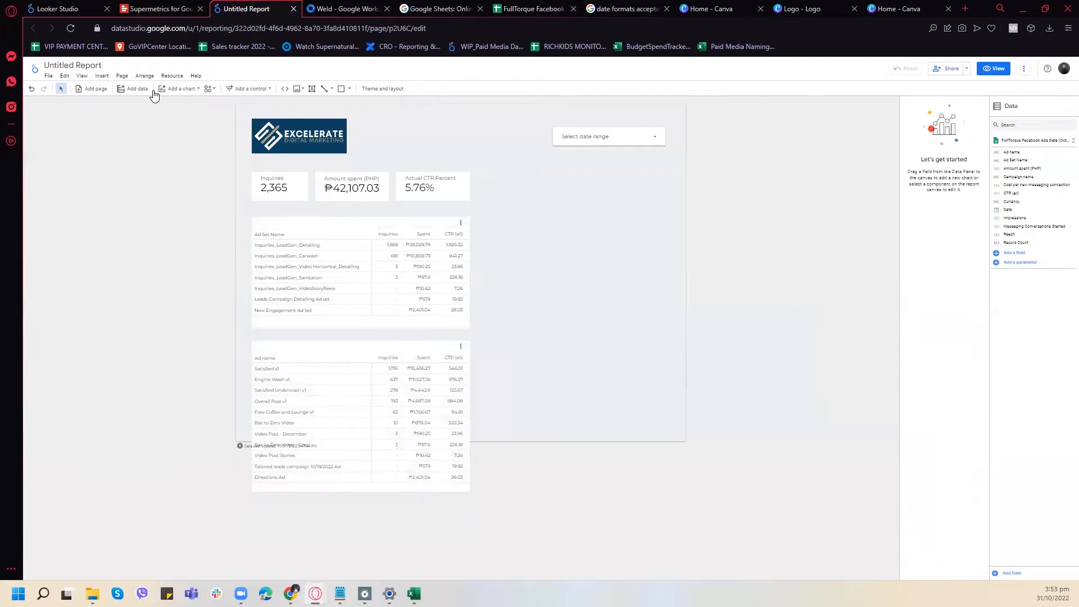
- Set the current page's canvas height to 1200 px
click(122, 76)
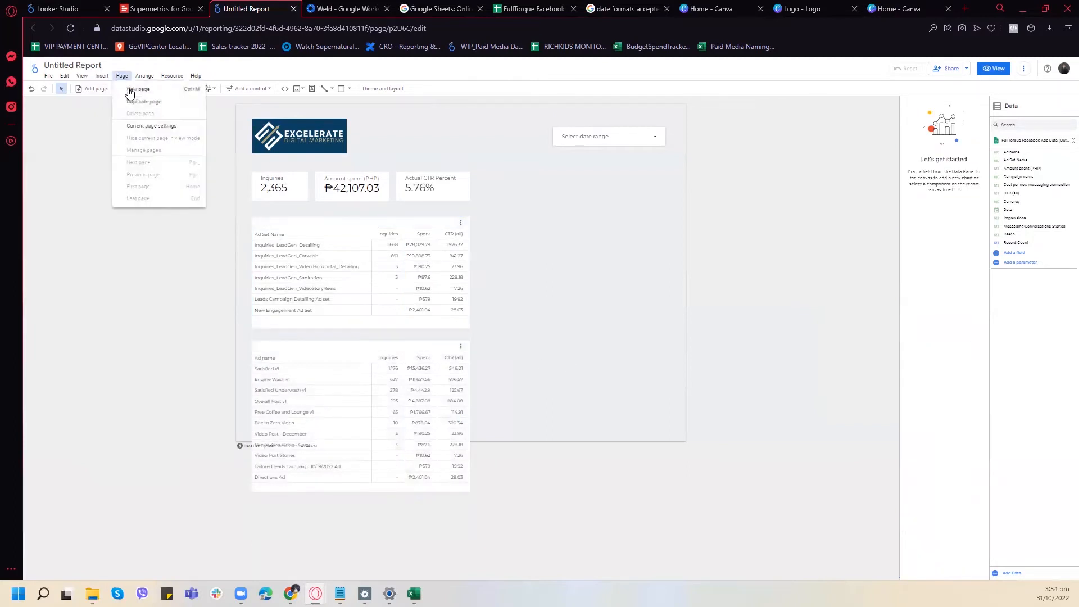
click(132, 125)
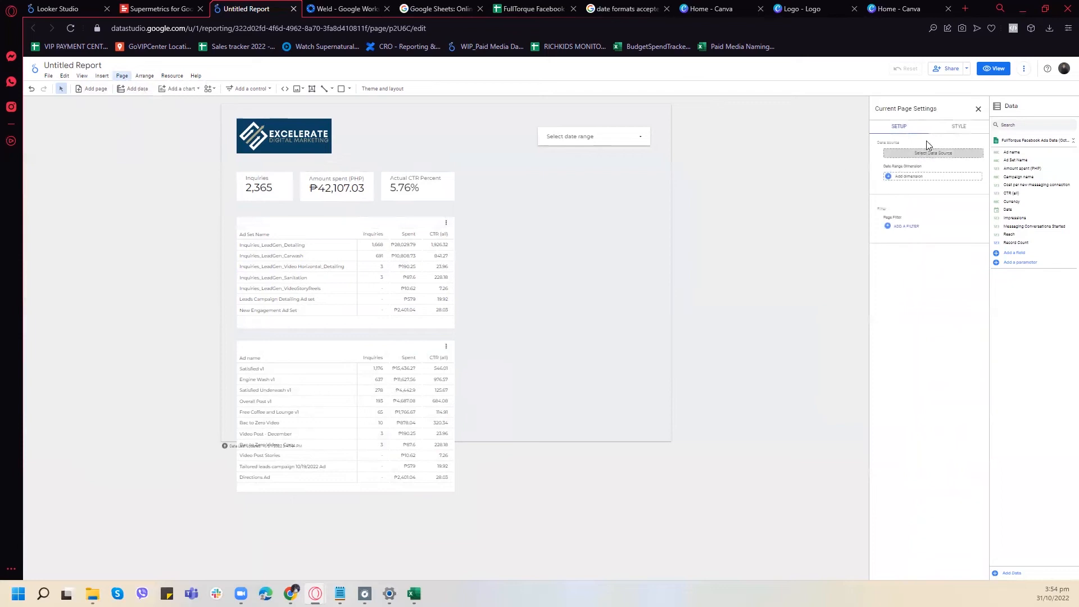
click(950, 134)
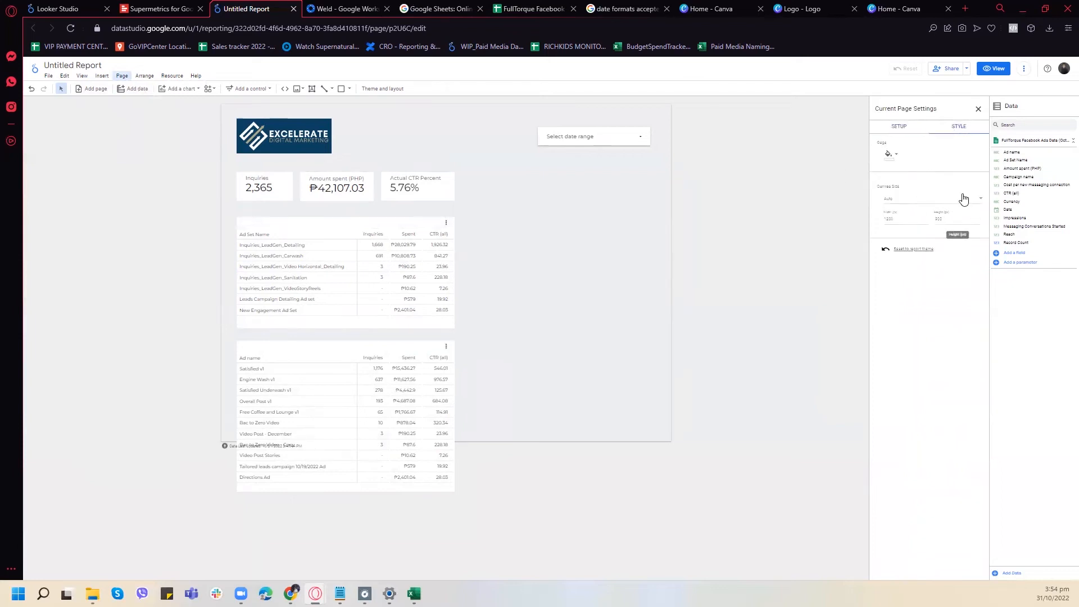
click(963, 198)
click(951, 220)
text(1200)
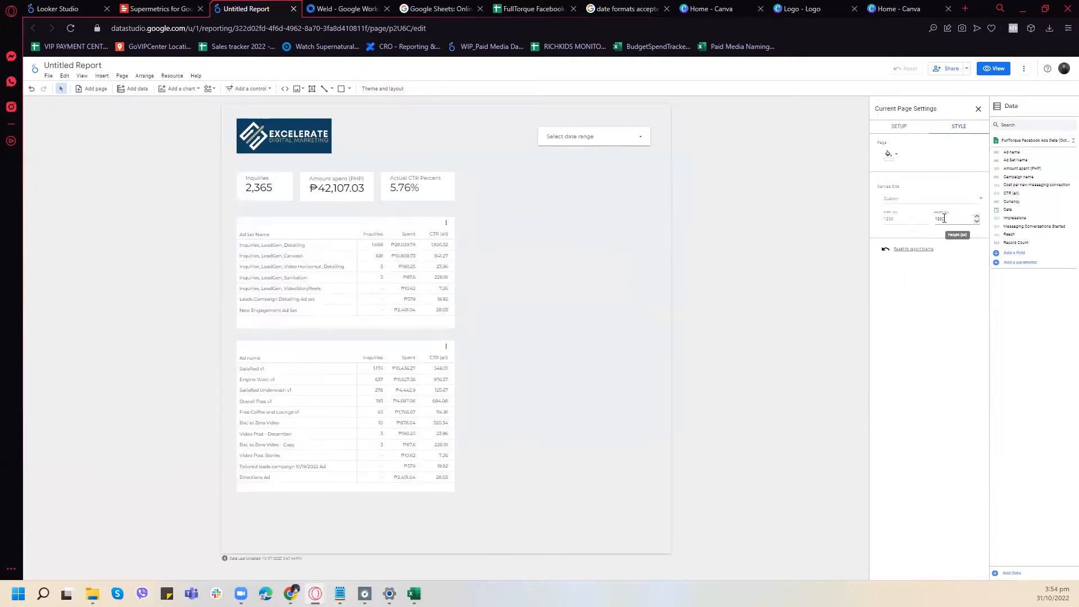
click(978, 108)
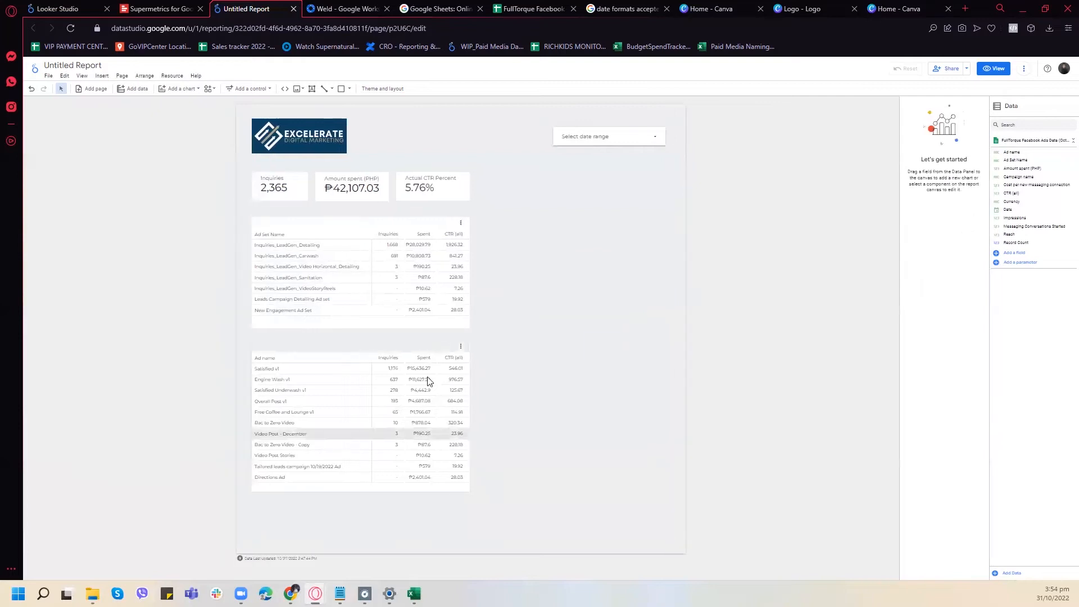
- Move both tables down to leave heading space above each, and make the ad name table slightly taller
click(408, 347)
drag(407, 347, 407, 374)
drag(406, 224, 408, 246)
click(518, 368)
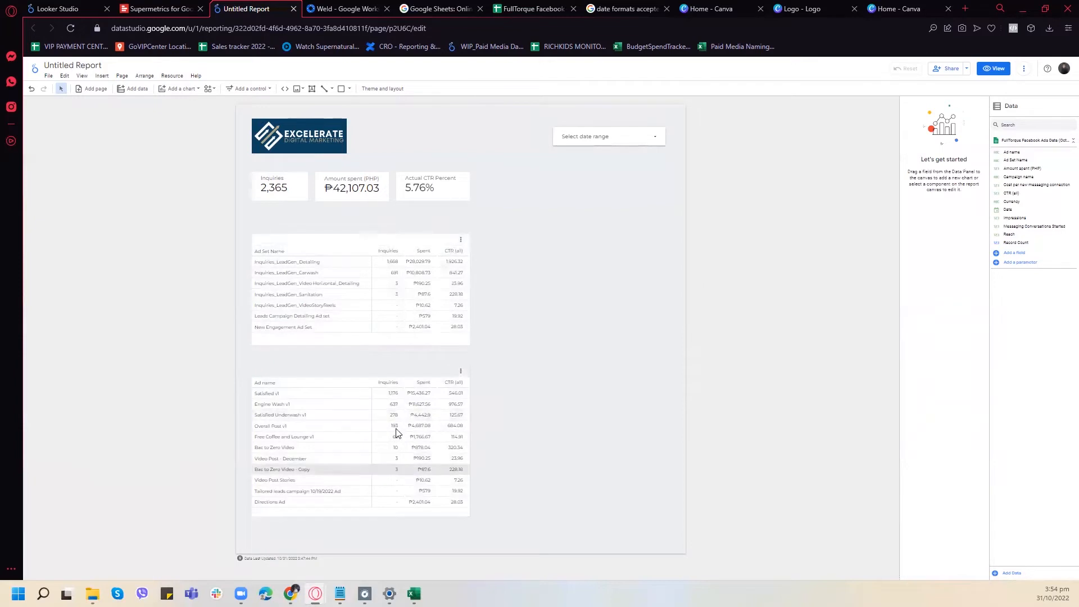
click(393, 503)
drag(362, 516, 362, 533)
click(537, 303)
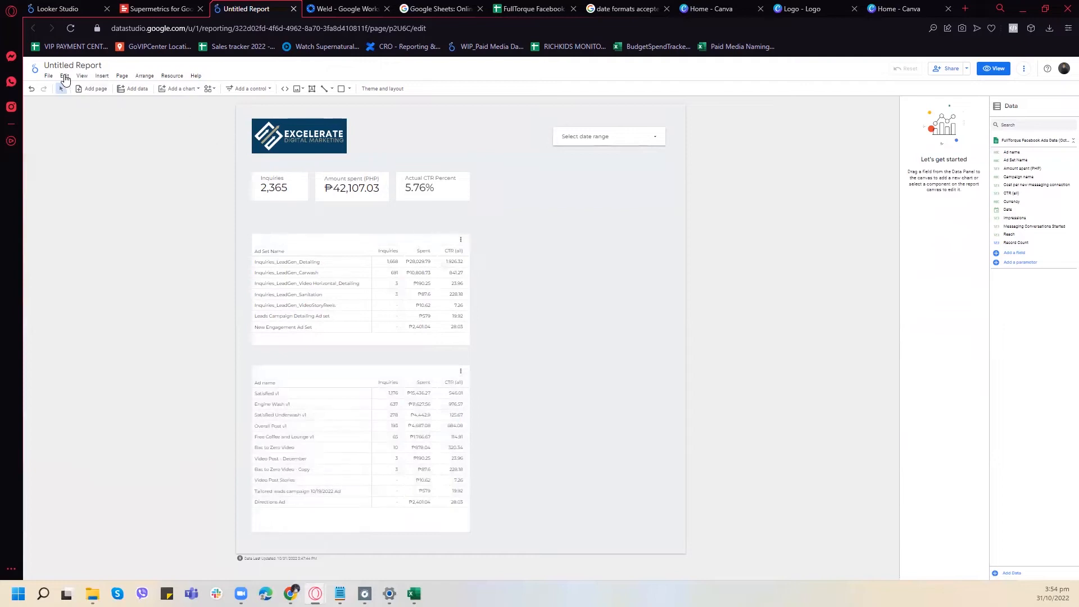
- Insert a 32px text heading reading "Ad Set Performance" above the ad set table
click(102, 75)
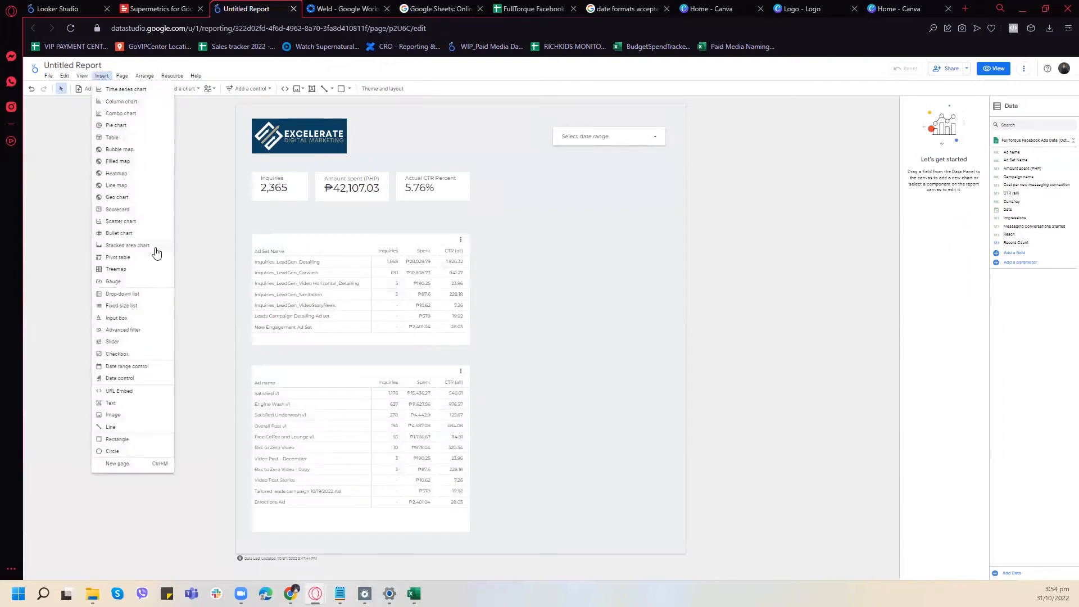
click(111, 403)
drag(251, 210, 402, 230)
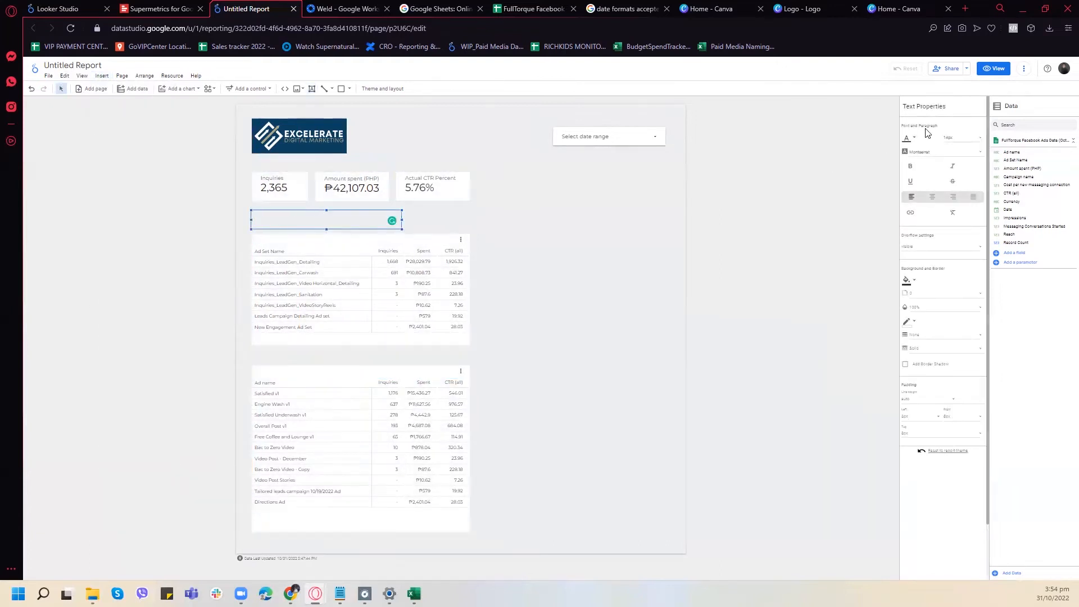
click(973, 140)
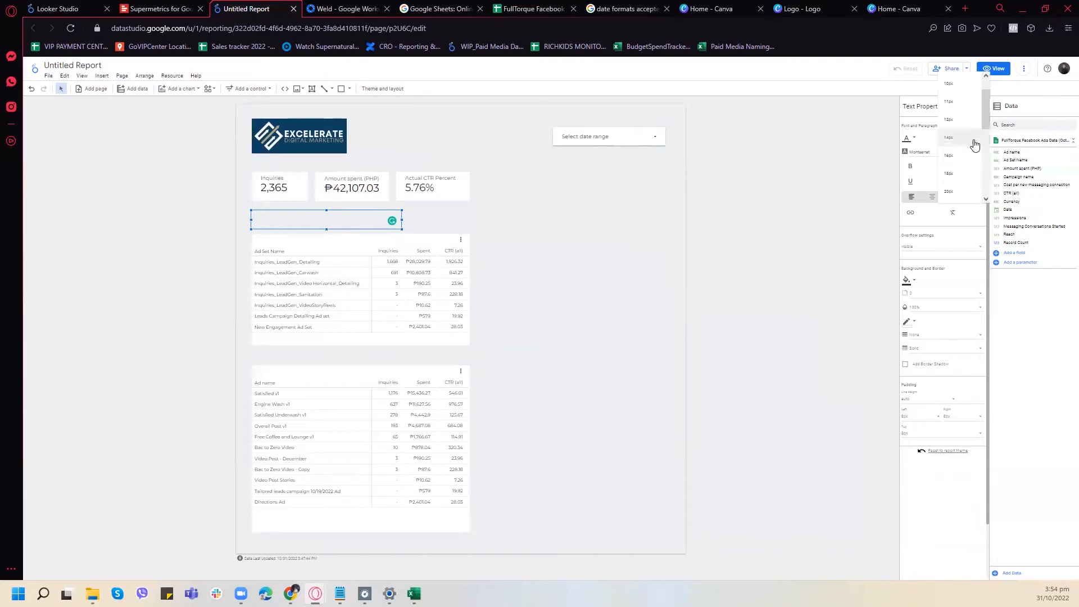
scroll(967, 173, down, 2)
click(950, 150)
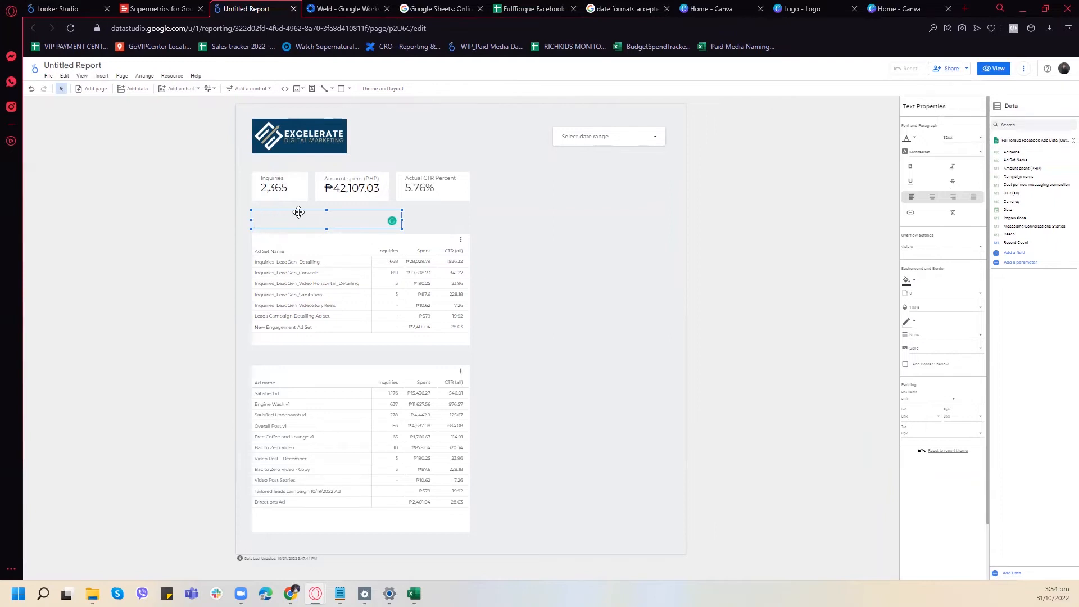
text(formance)
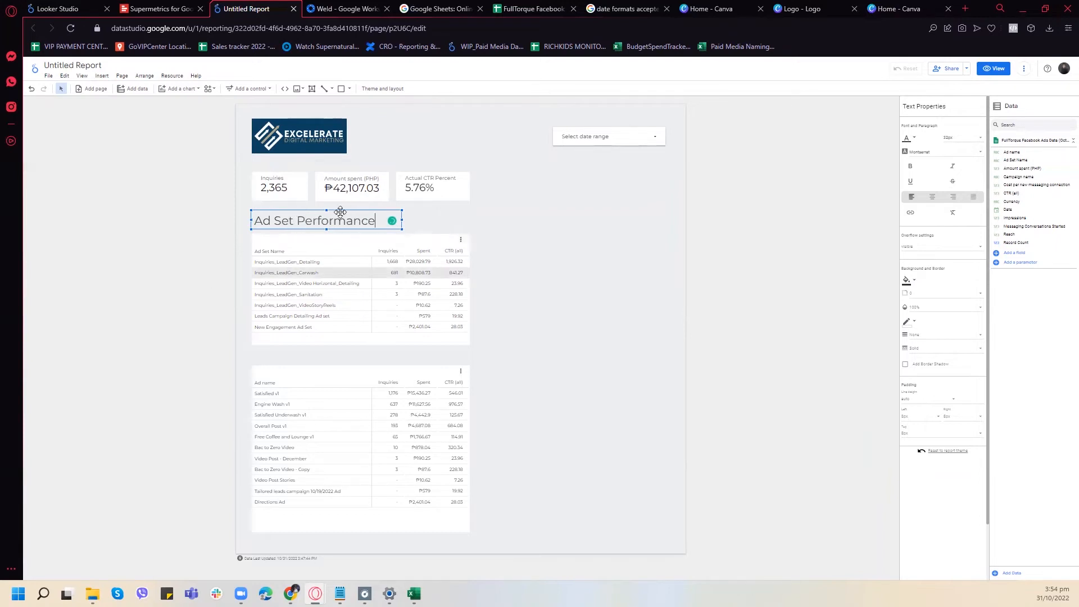
- Duplicate the heading above the ad name table and change its text to "Creative Performance"
drag(344, 229, 352, 236)
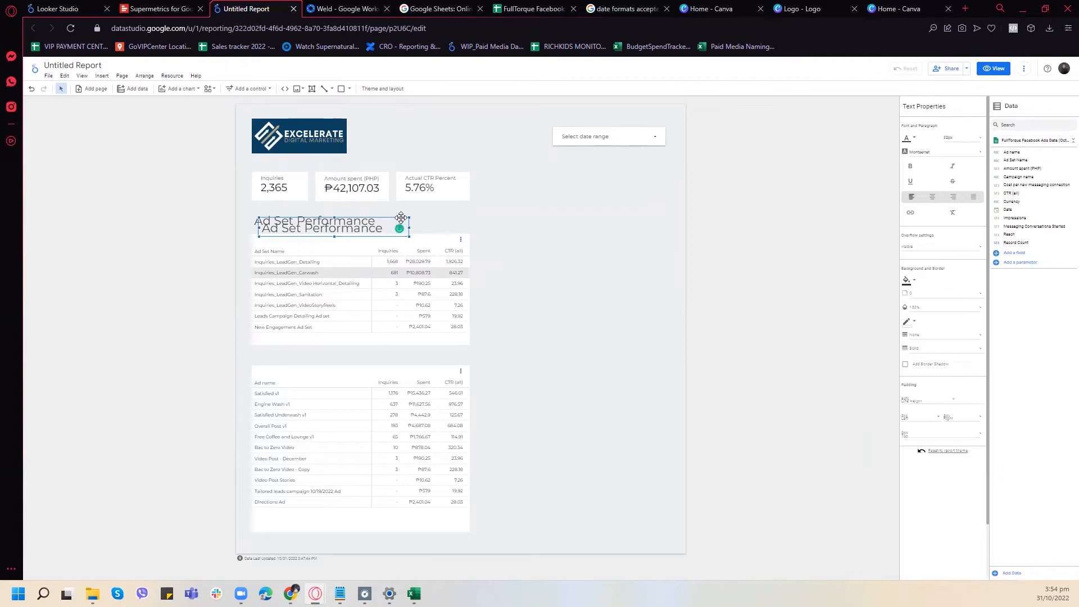
drag(402, 251, 393, 354)
double_click(358, 350)
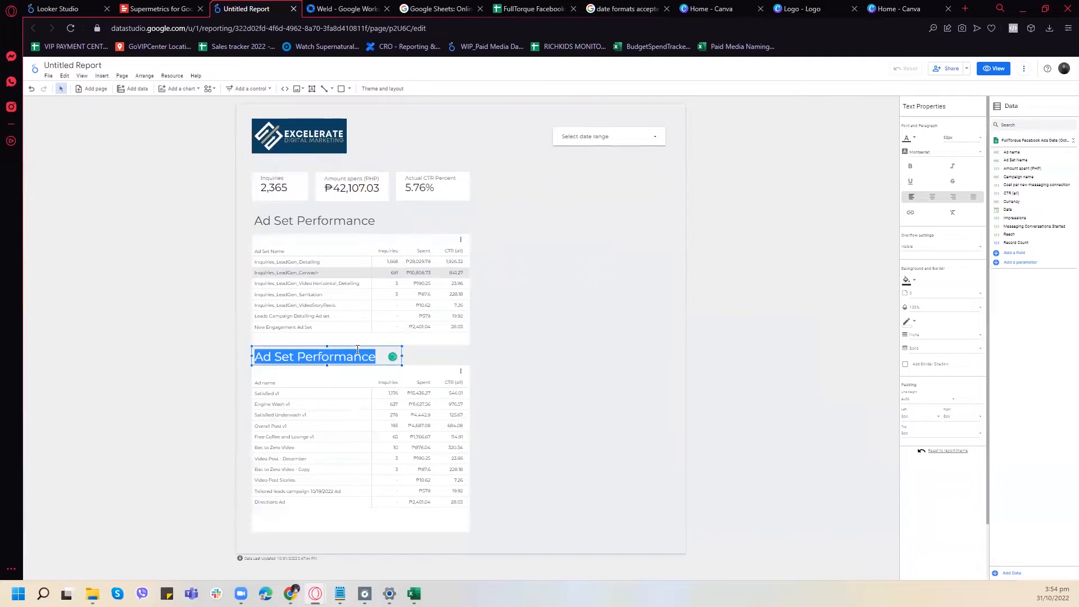
text(Creative)
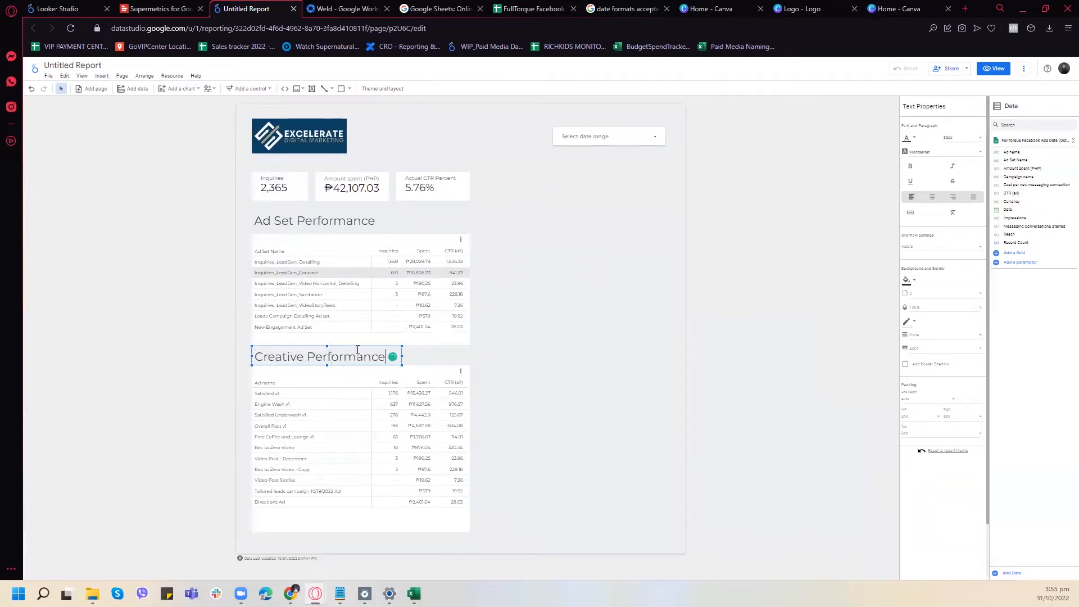
- Examine the fields available to replace the ad set table's CTR (all) metric and the metric used by the CTR scorecard
click(436, 244)
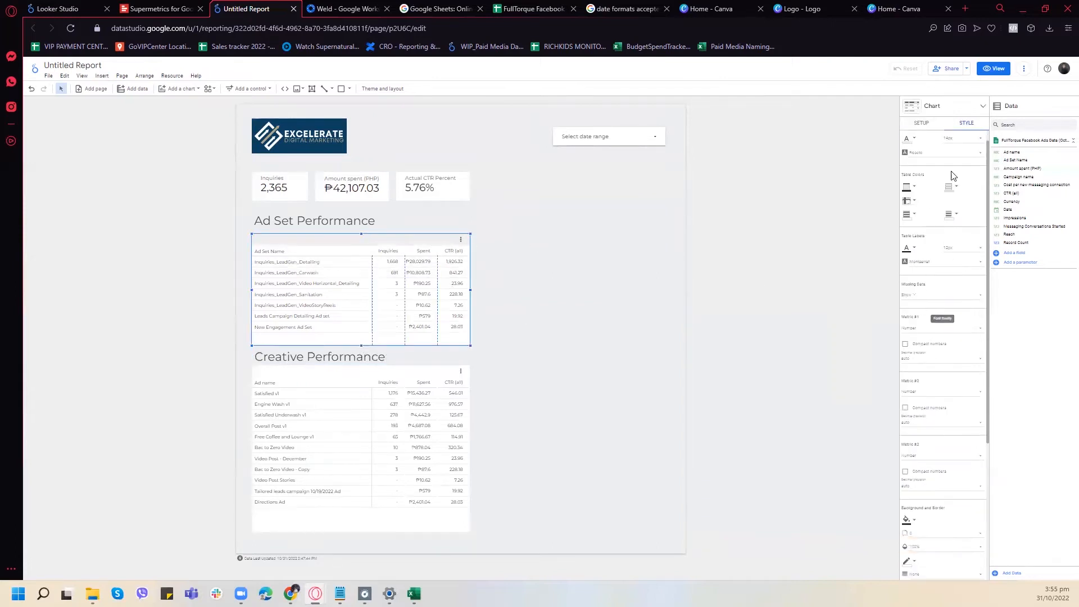
click(922, 124)
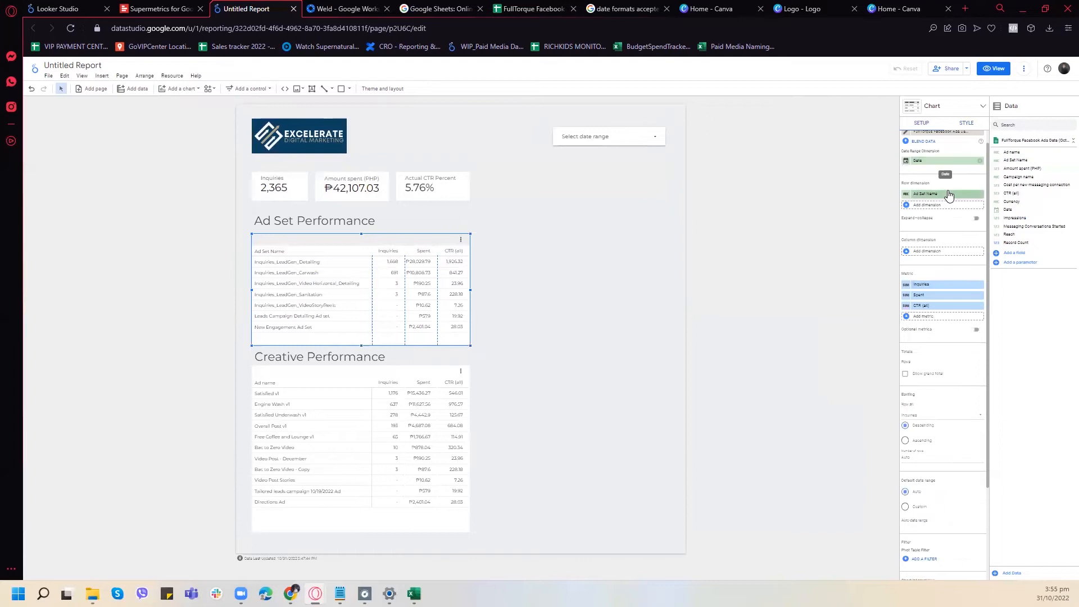
click(946, 306)
scroll(947, 360, down, 3)
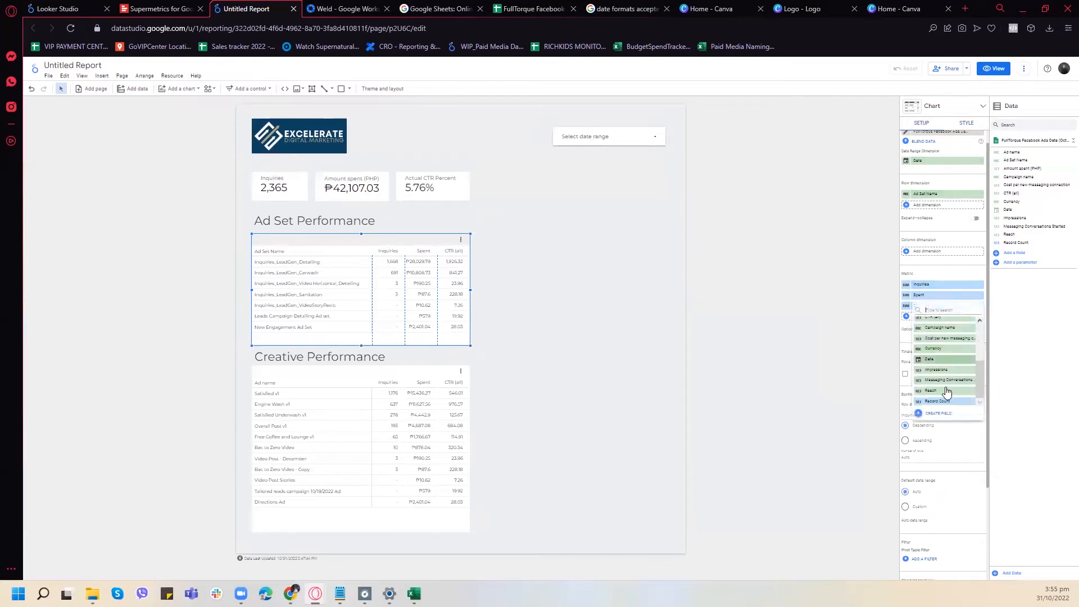
scroll(947, 374, up, 3)
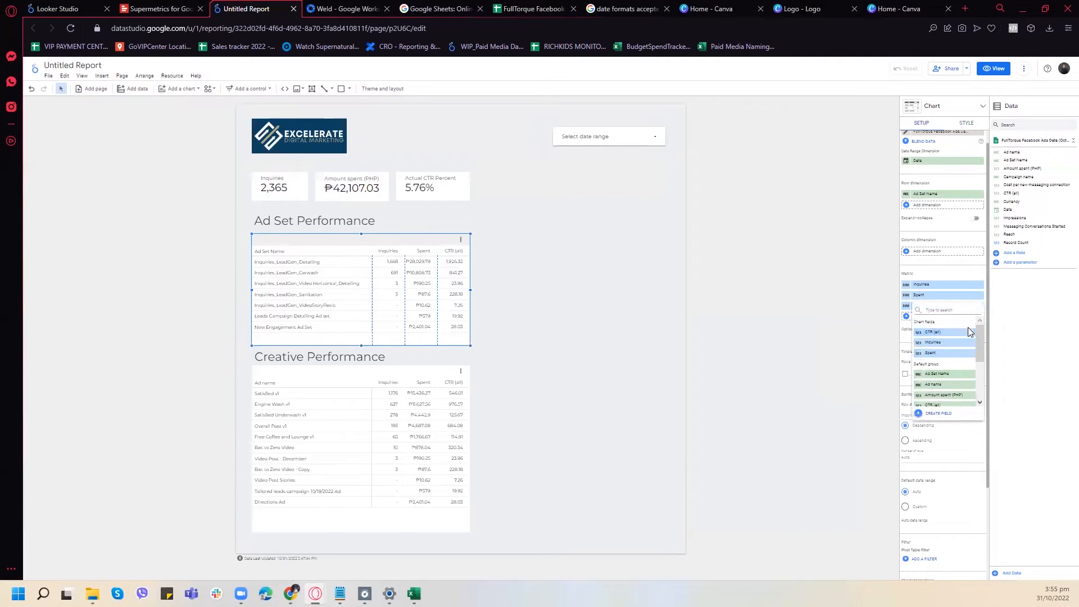
scroll(950, 365, down, 4)
scroll(957, 376, up, 4)
click(436, 188)
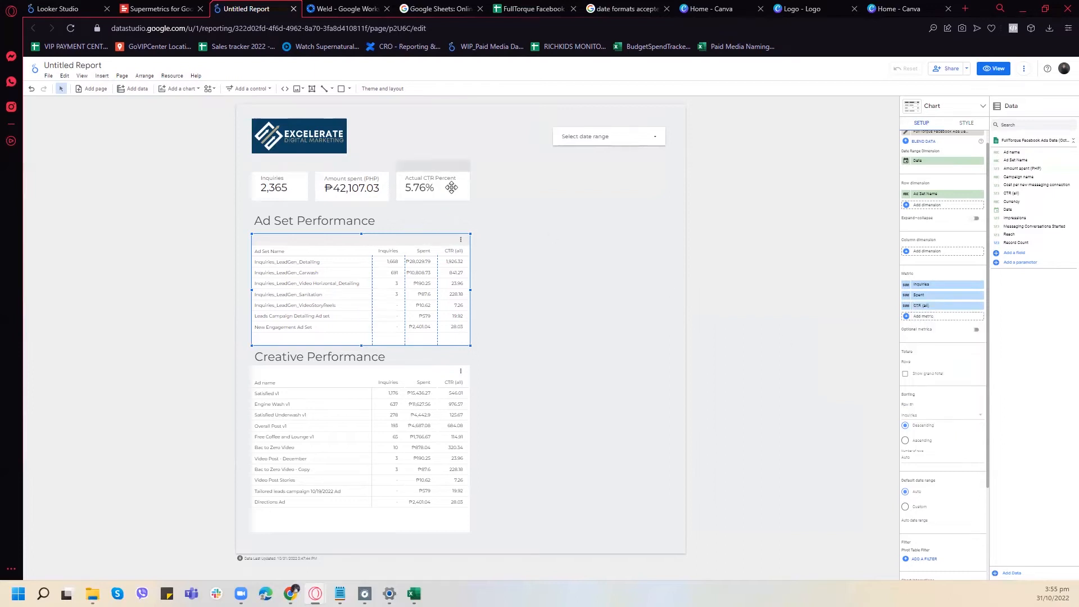
click(452, 188)
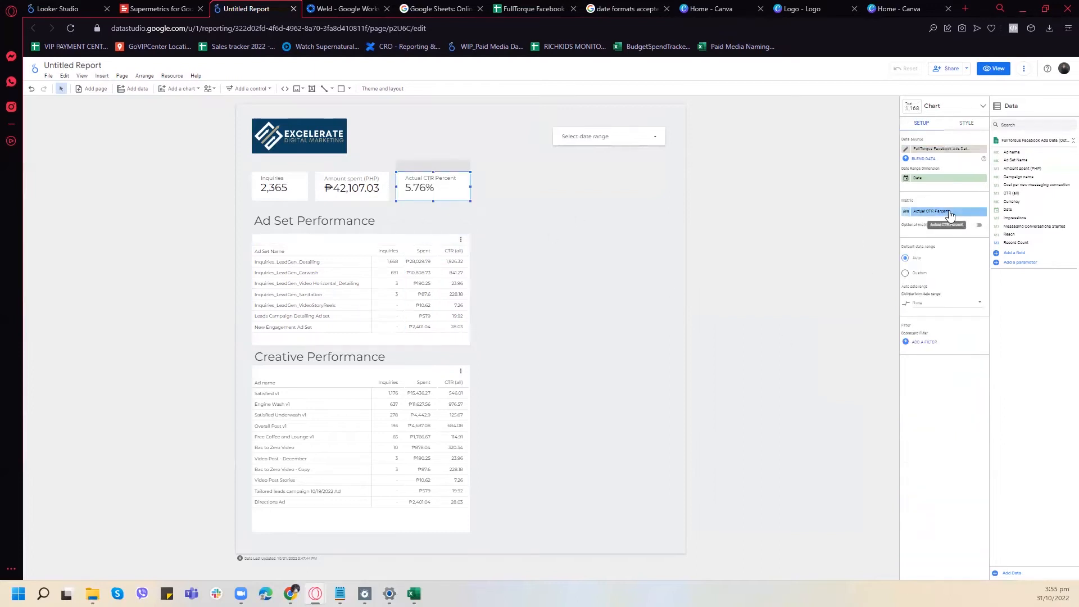
- Replace the ad set table's CTR (all) metric with a new calculated field named "CTR Actual" using the formula CTR (all)/100
click(415, 246)
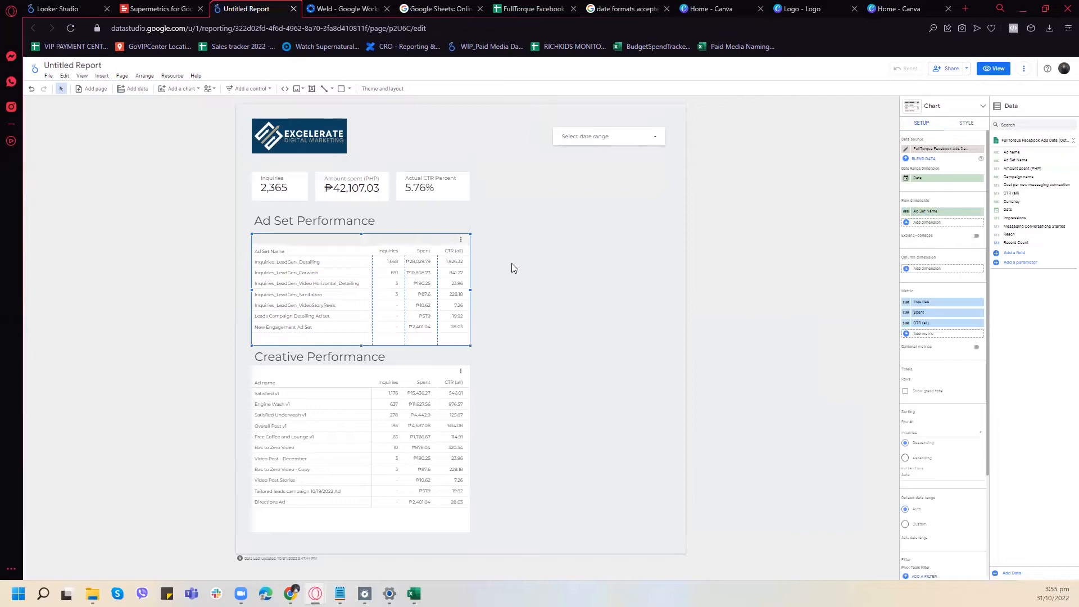
click(931, 325)
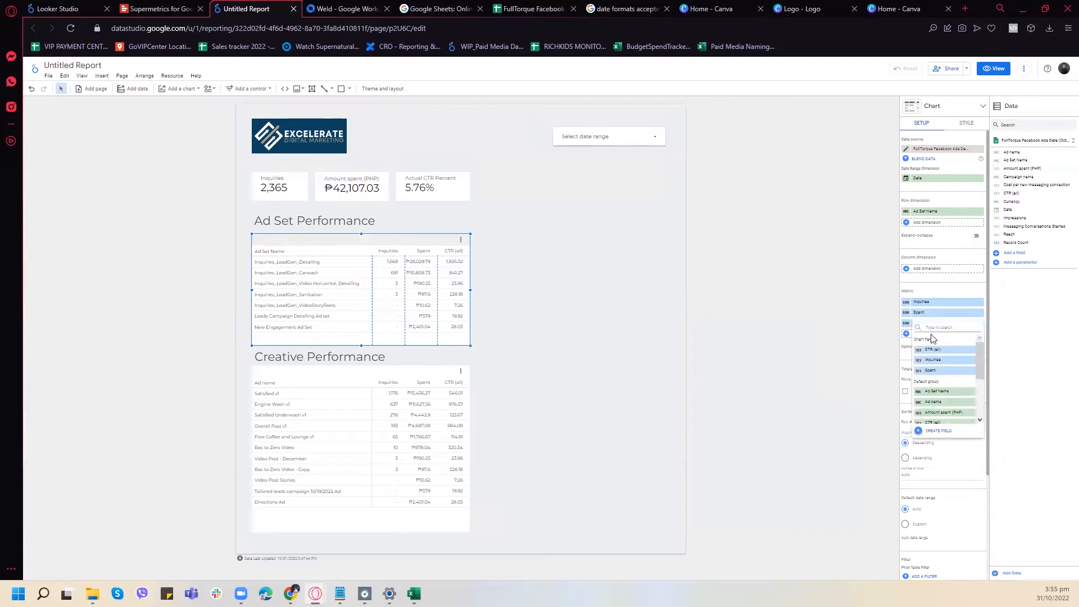
scroll(947, 388, down, 5)
click(939, 431)
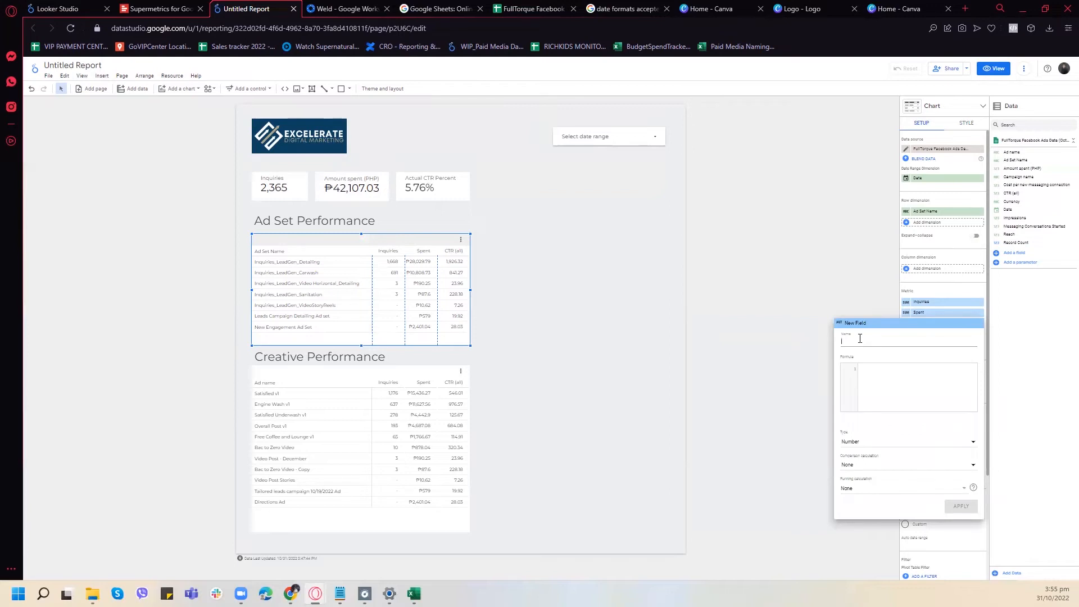
text(Ad)
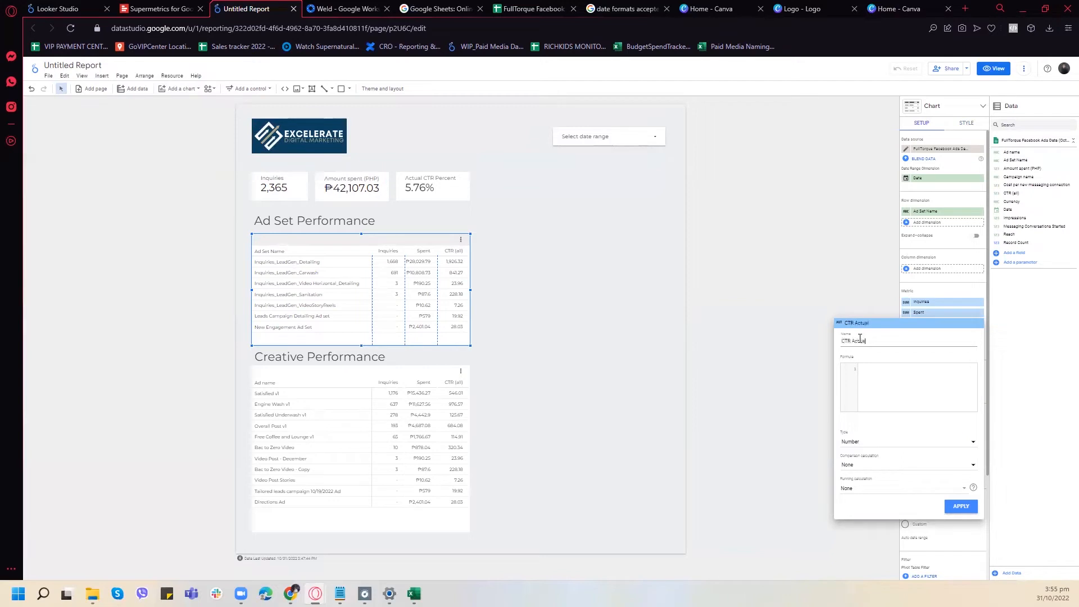
click(861, 371)
text(ctr)
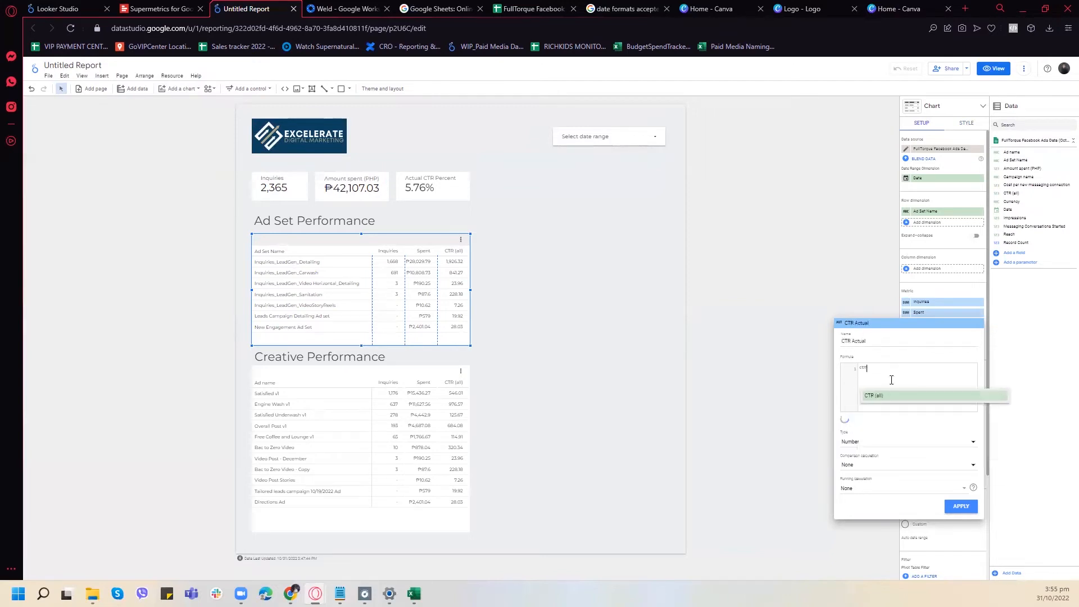
key(Return)
text(/)
key(BackSpace)
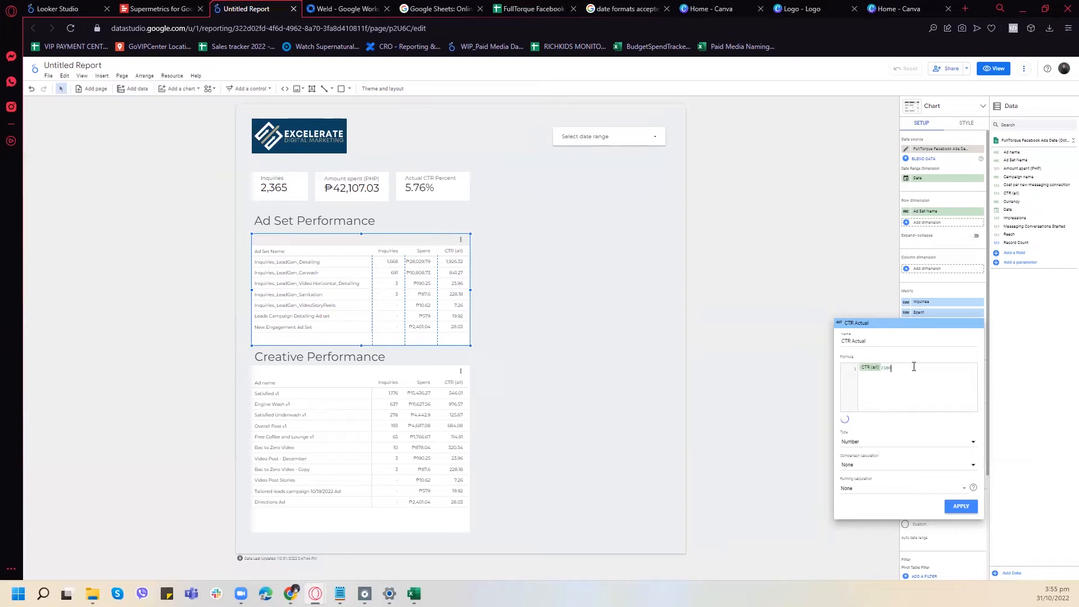
click(857, 445)
mouse_move(874, 458)
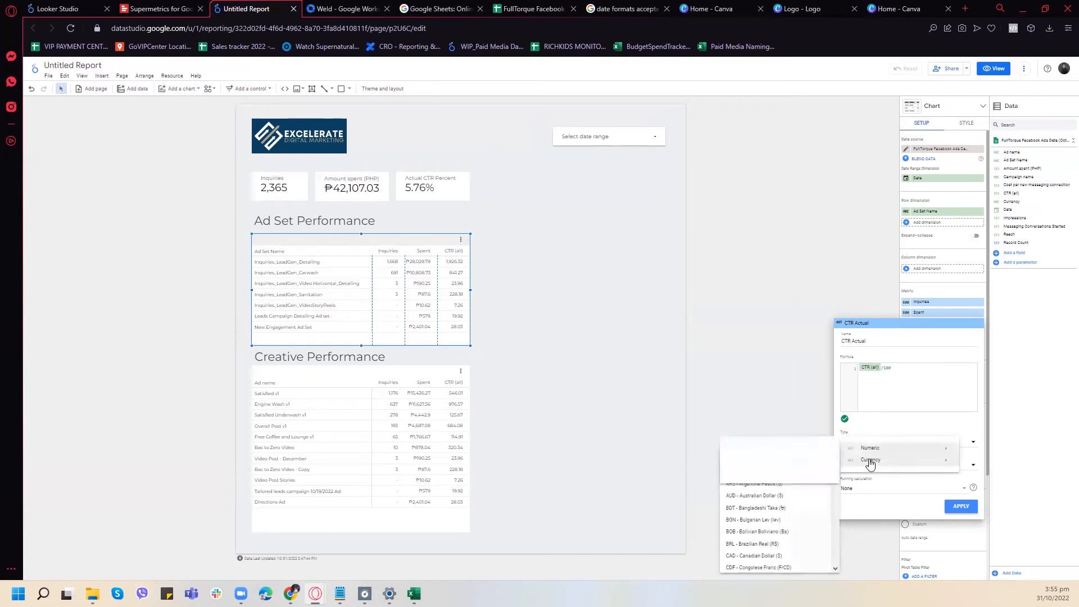
scroll(775, 483, down, 3)
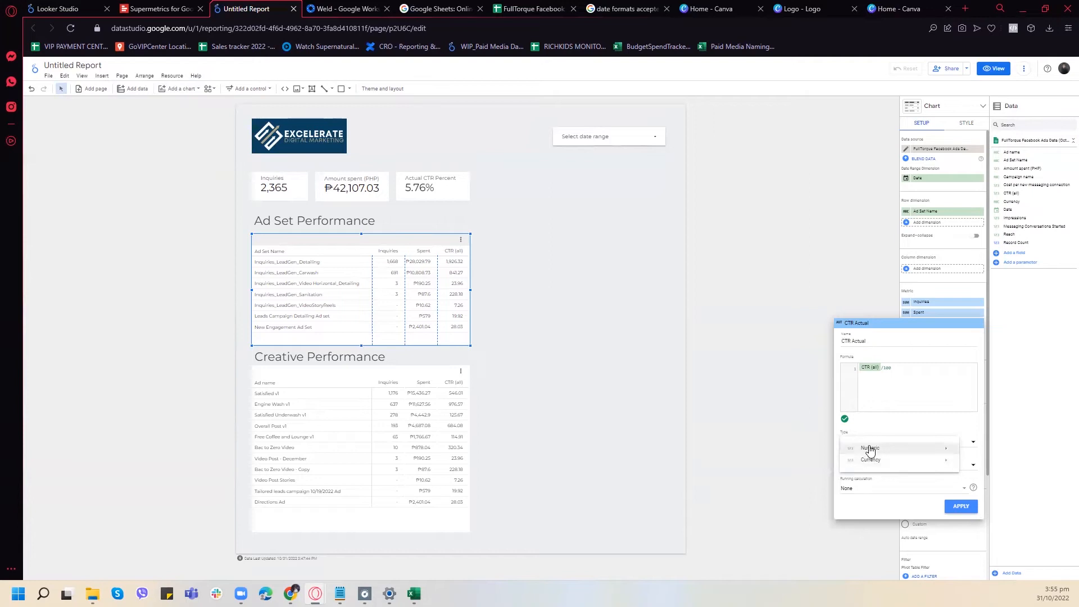
- Switch to the Facebook ads data spreadsheet, examine the CTR (all) column's values, and return to the report
click(563, 7)
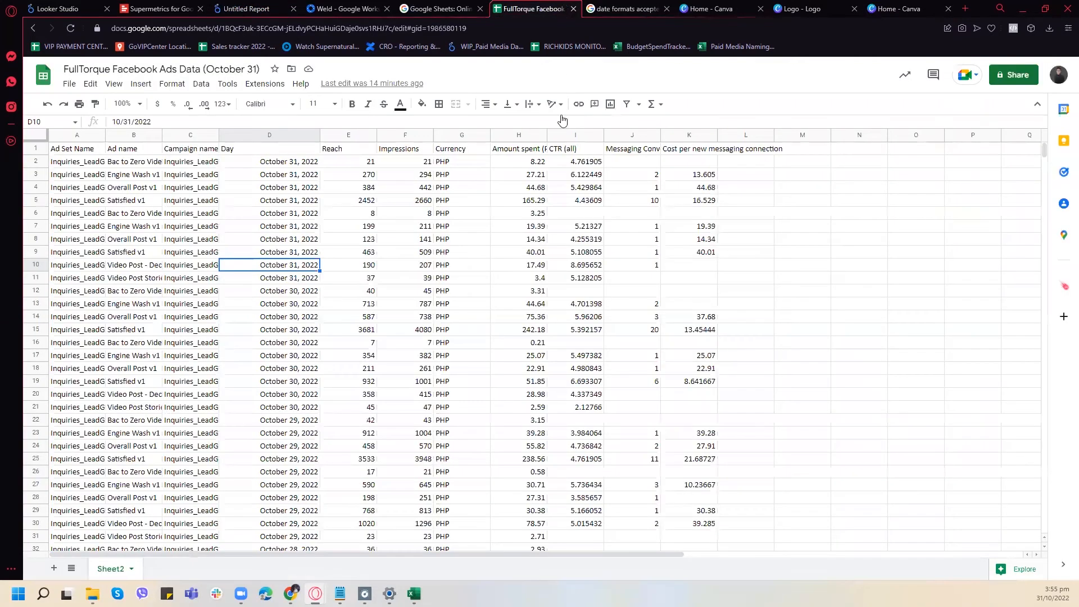
drag(582, 164, 586, 270)
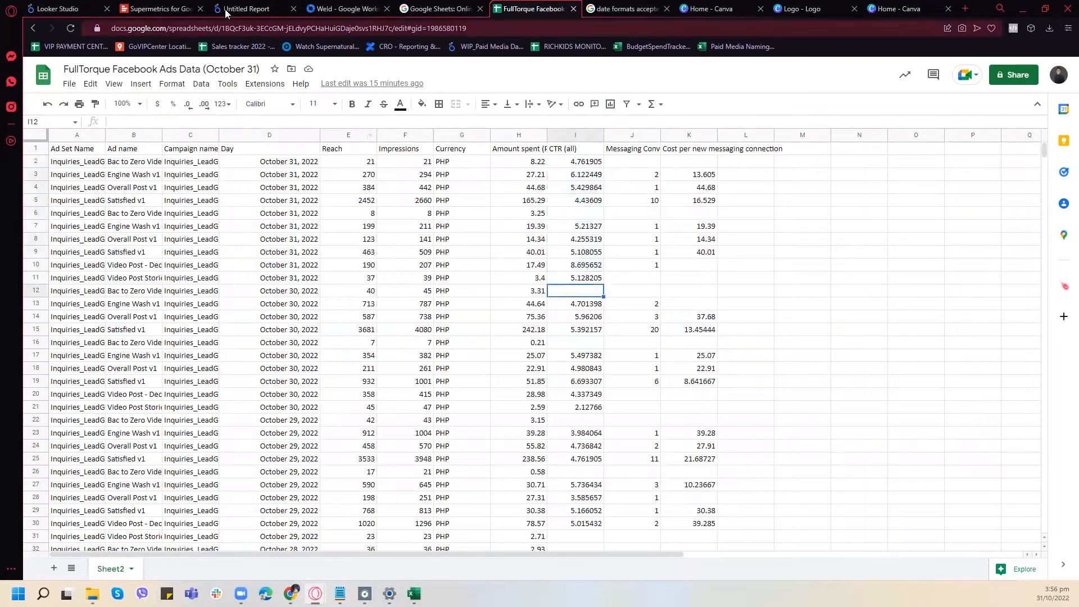
click(235, 6)
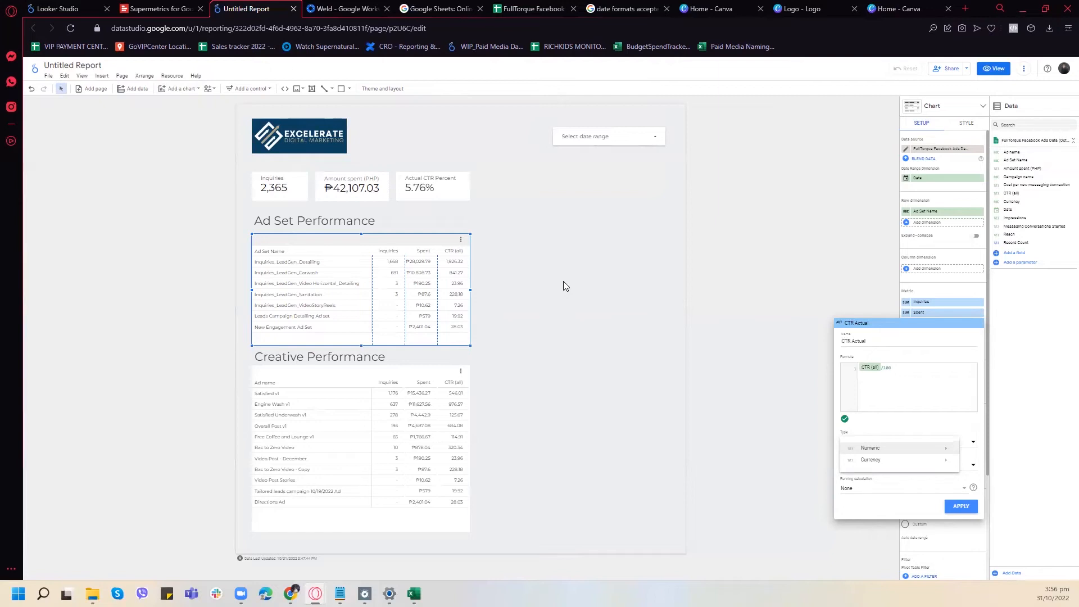
- Set the ad set table's CTR Actual field to the Percent type with Average aggregation
click(752, 462)
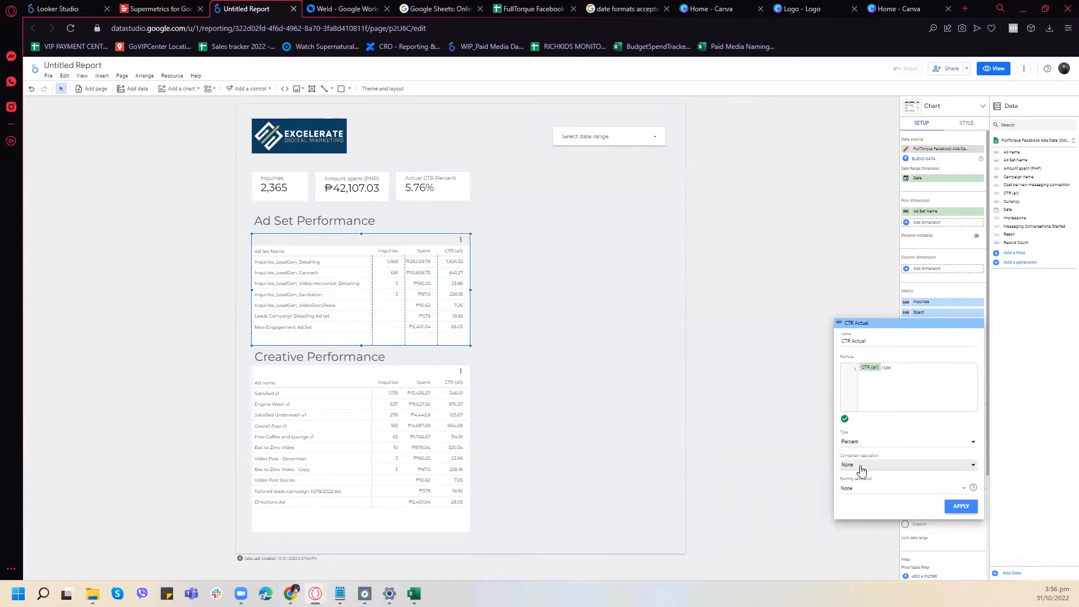
click(961, 506)
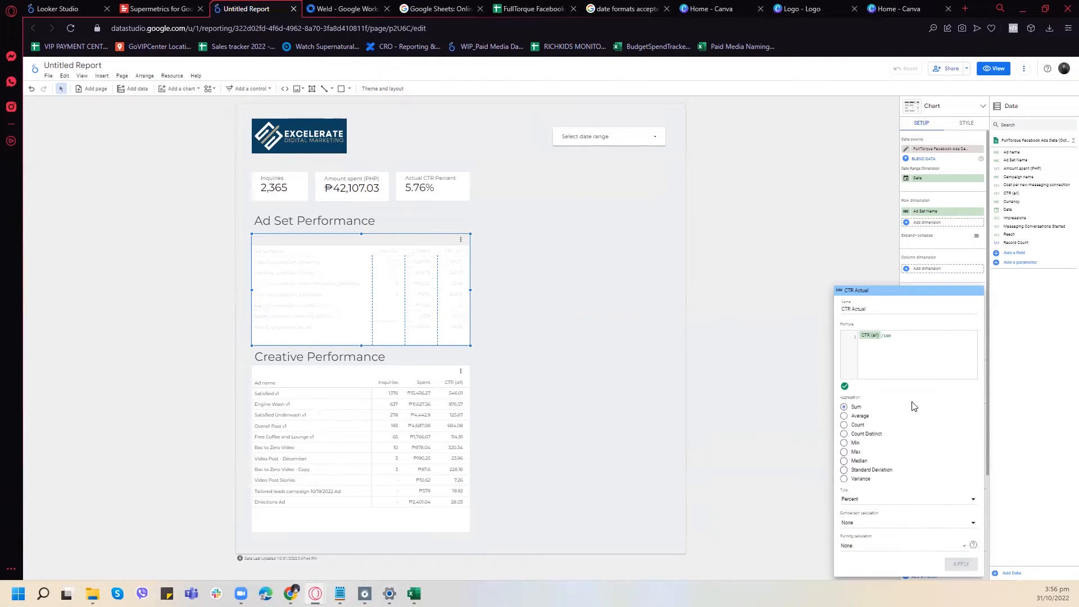
click(844, 416)
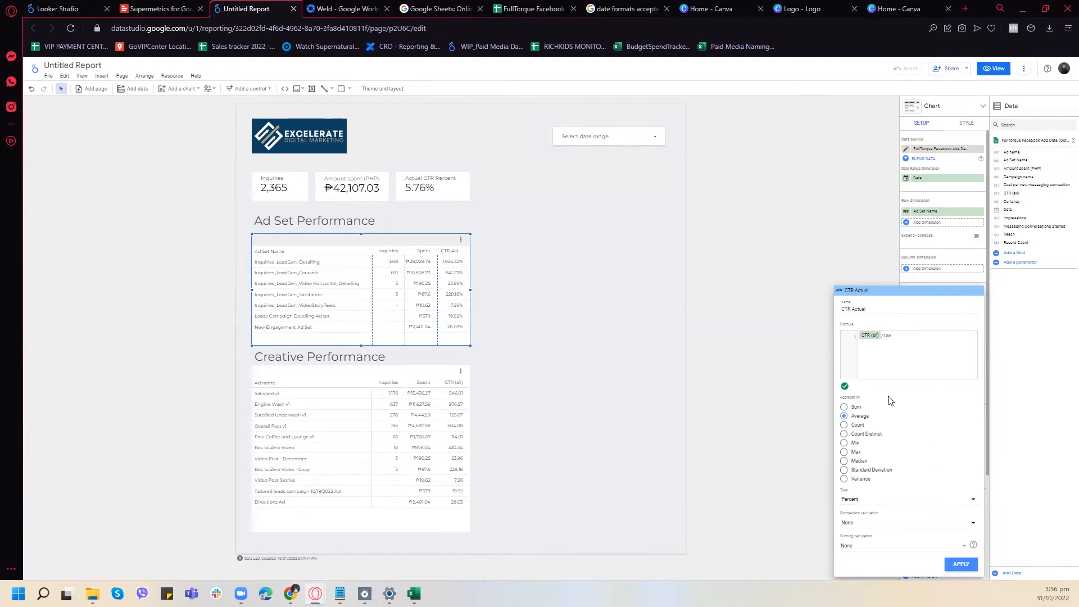
click(967, 563)
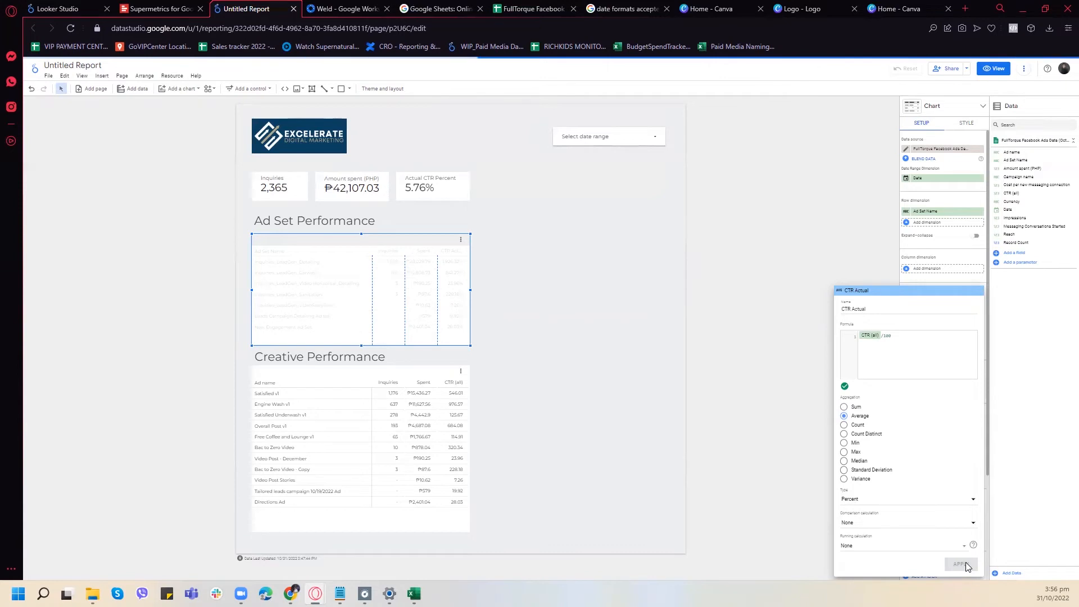
- Reuse the CTR (all)/100 formula in a new "CTR Actual" calculated field replacing CTR (all) in the Creative Performance table
drag(903, 342, 859, 342)
key(ctrl+c)
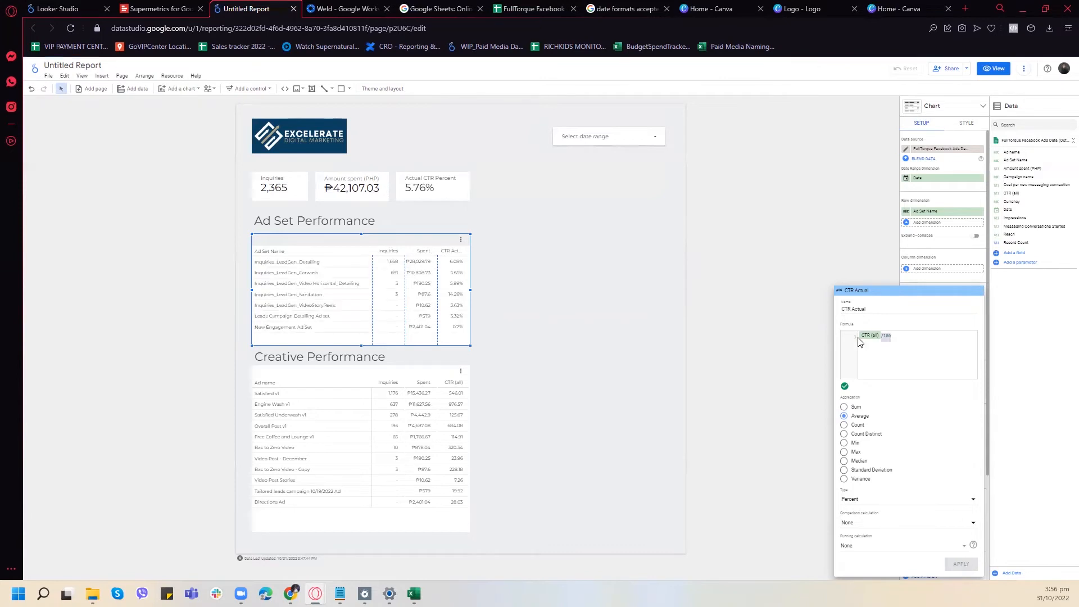
click(859, 247)
click(402, 372)
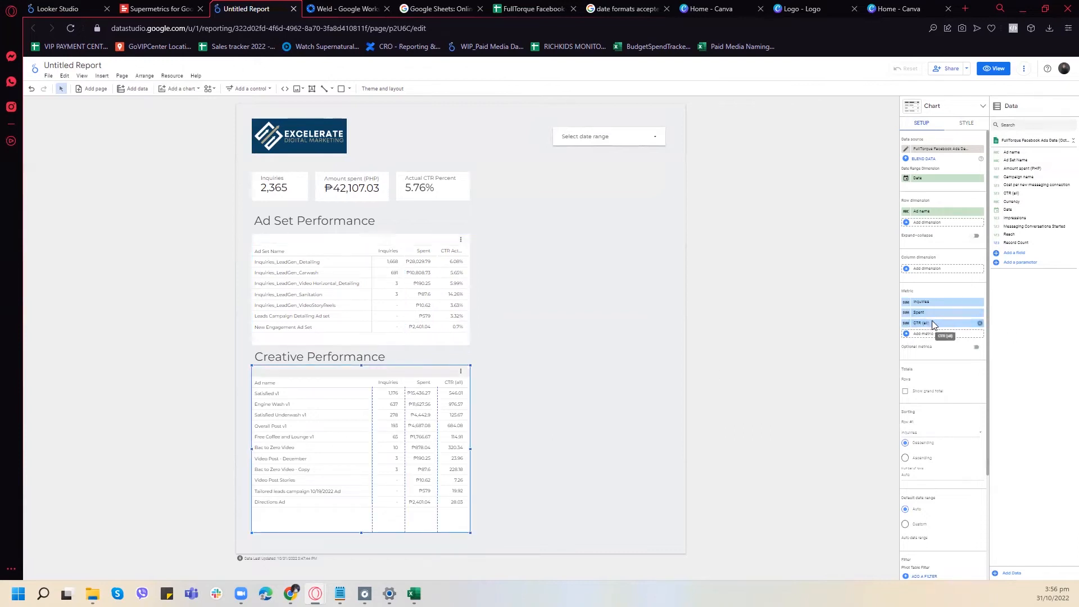
click(932, 322)
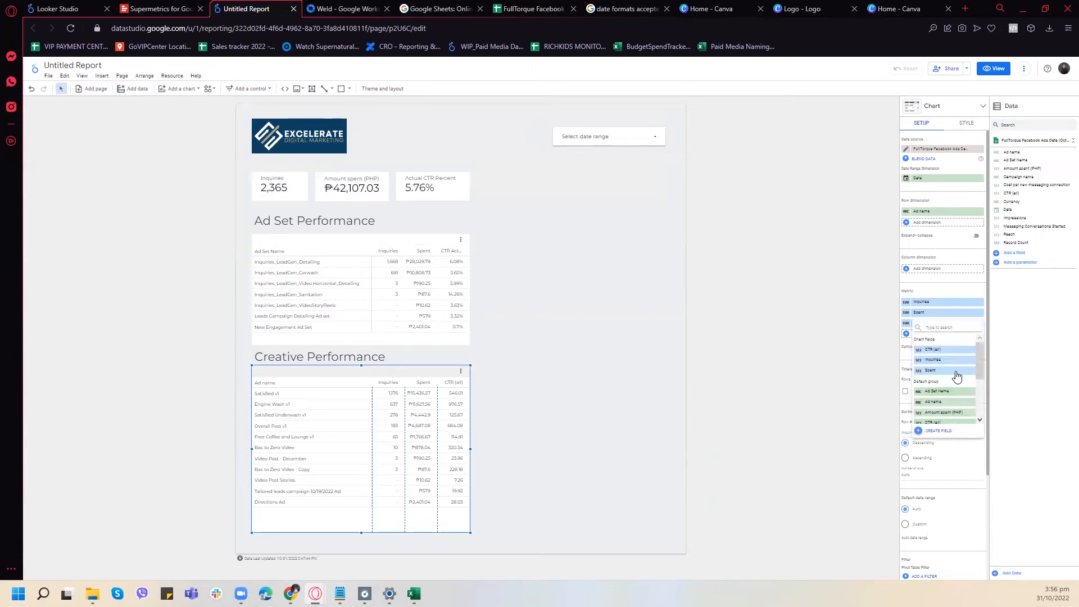
scroll(950, 388, down, 2)
click(927, 418)
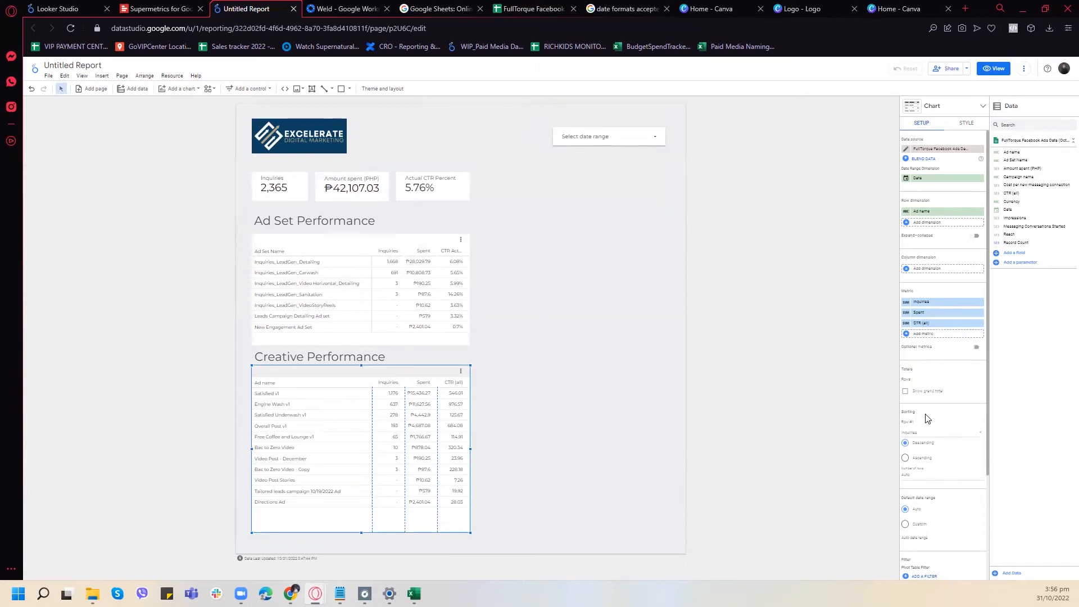
click(868, 366)
key(ctrl+v)
click(864, 343)
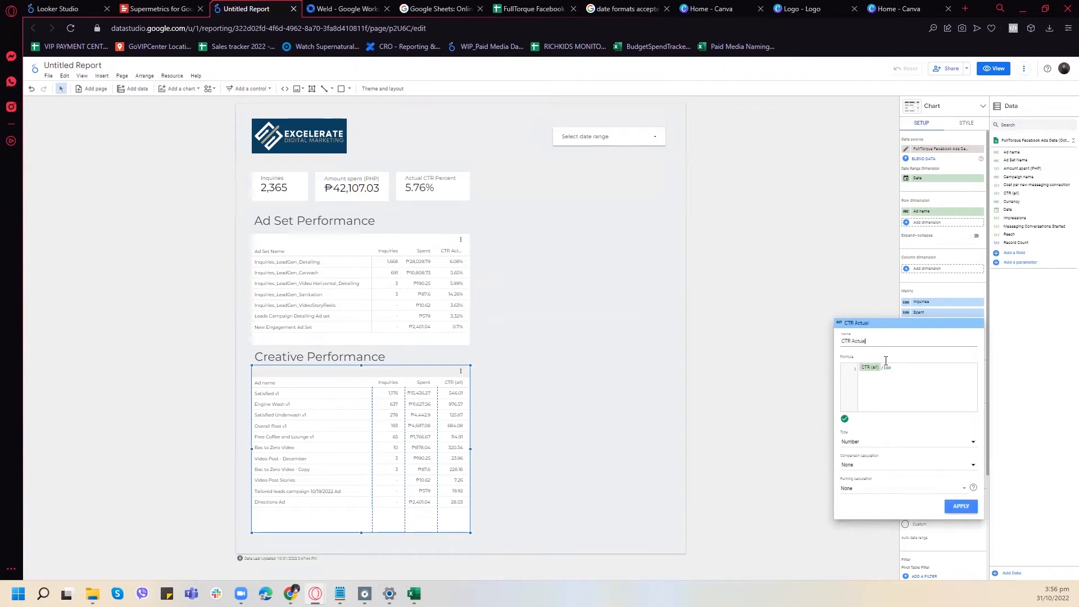
- Give the Creative Performance table's CTR Actual field the Percent type and Average aggregation, and apply it
click(870, 443)
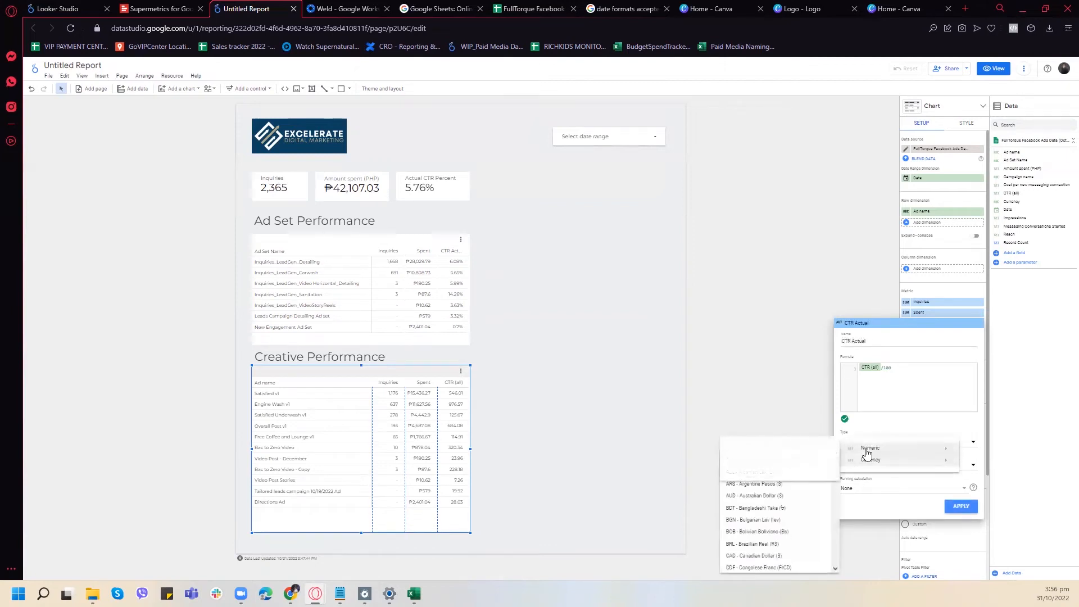
mouse_move(866, 450)
click(732, 465)
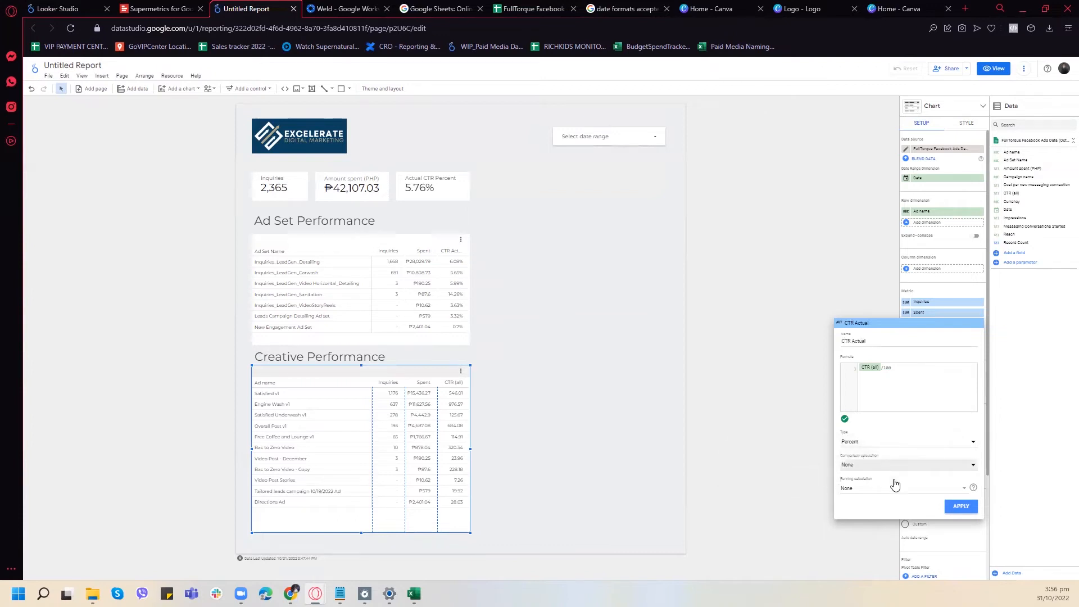
click(973, 509)
click(843, 416)
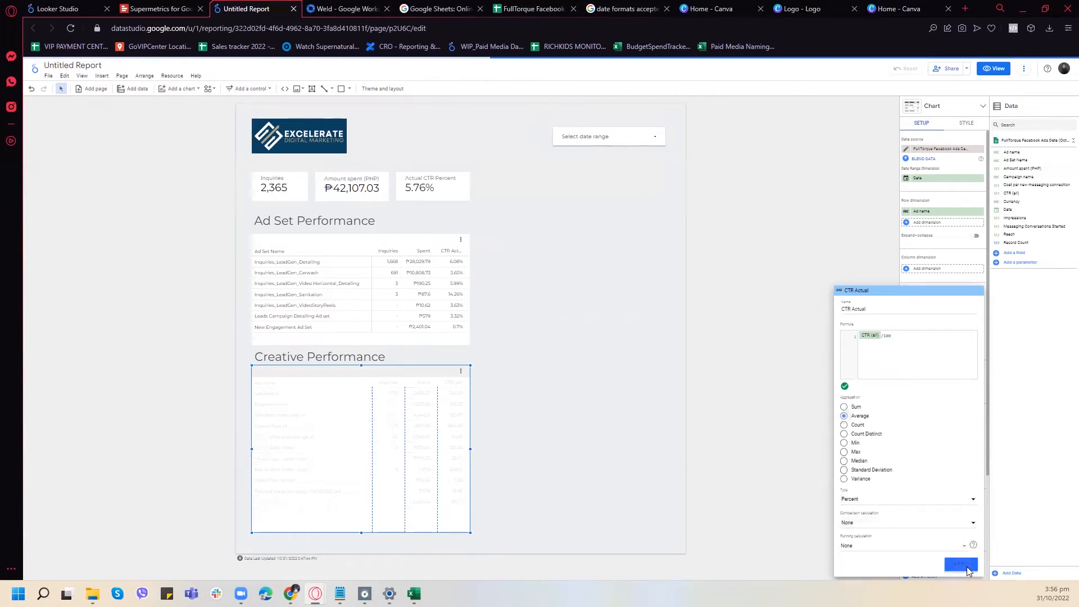
click(769, 362)
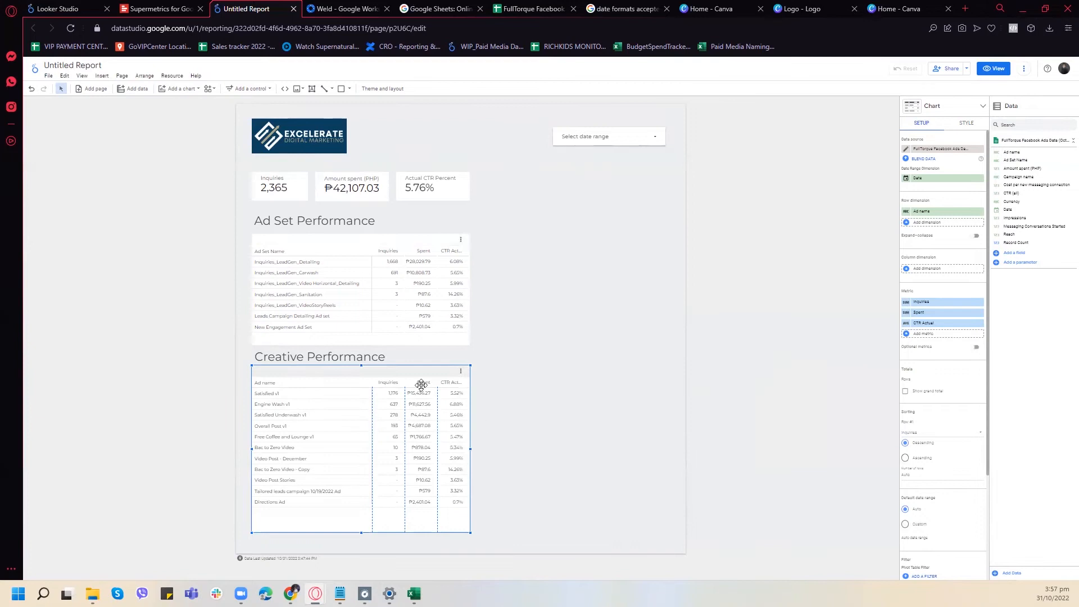
- Sort the rows of the Creative Performance table by CTR Actual
scroll(974, 379, down, 1)
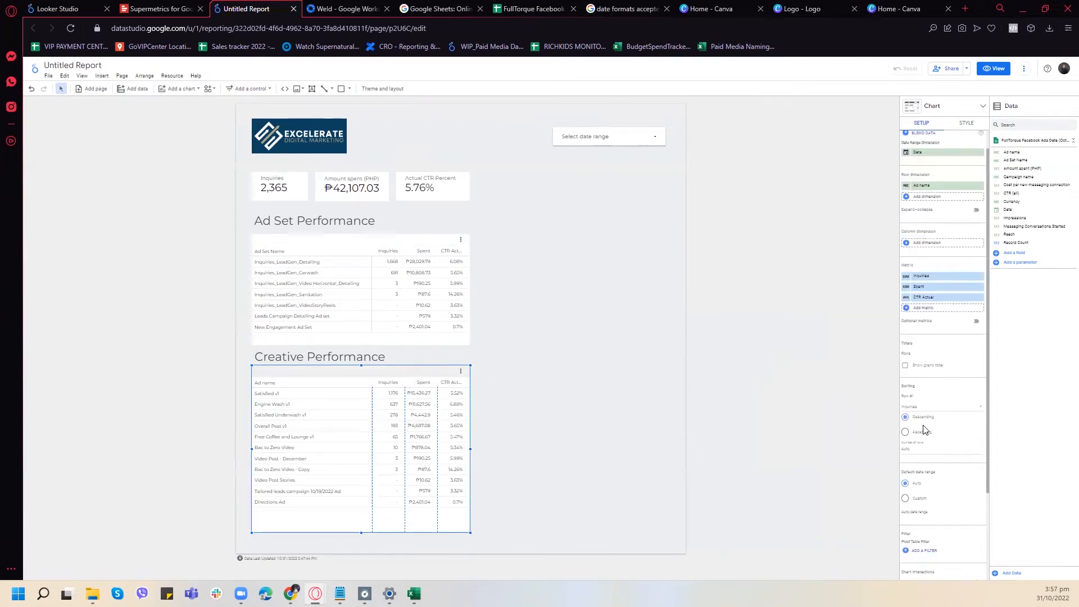
click(930, 405)
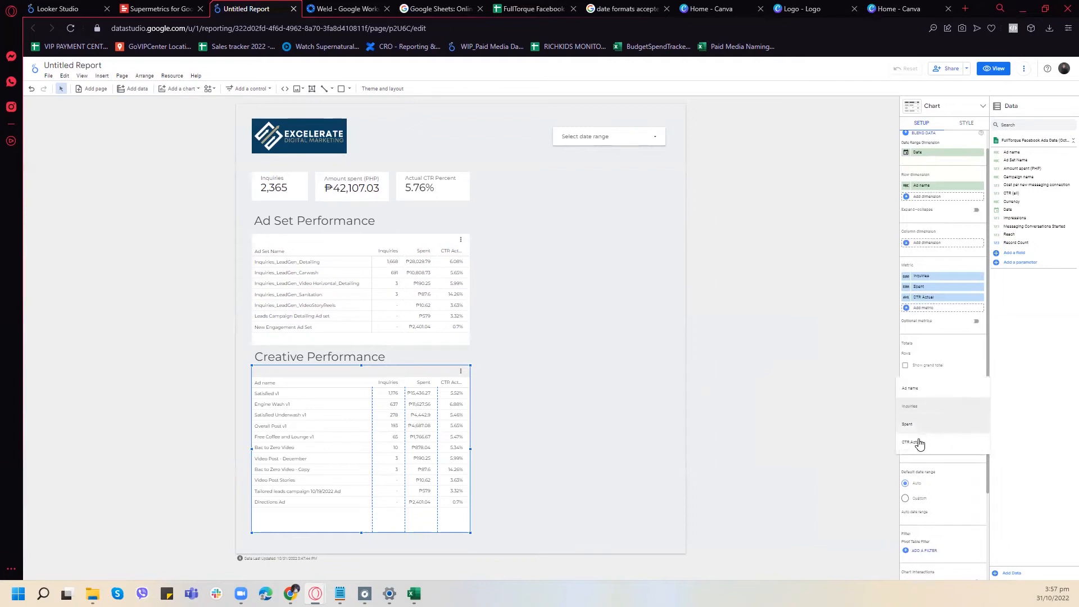
click(918, 441)
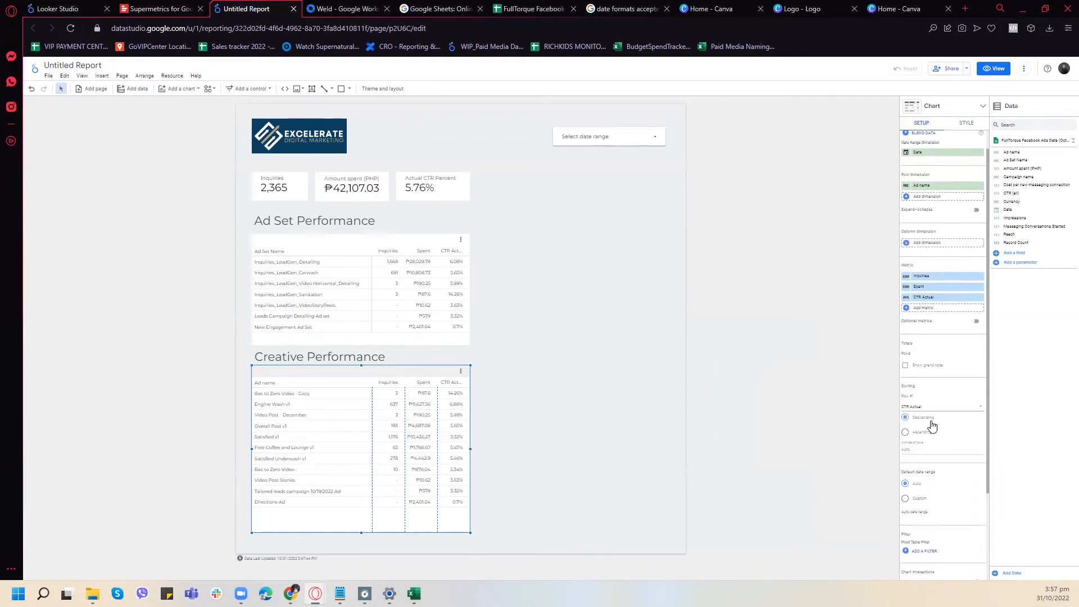
scroll(944, 458, down, 3)
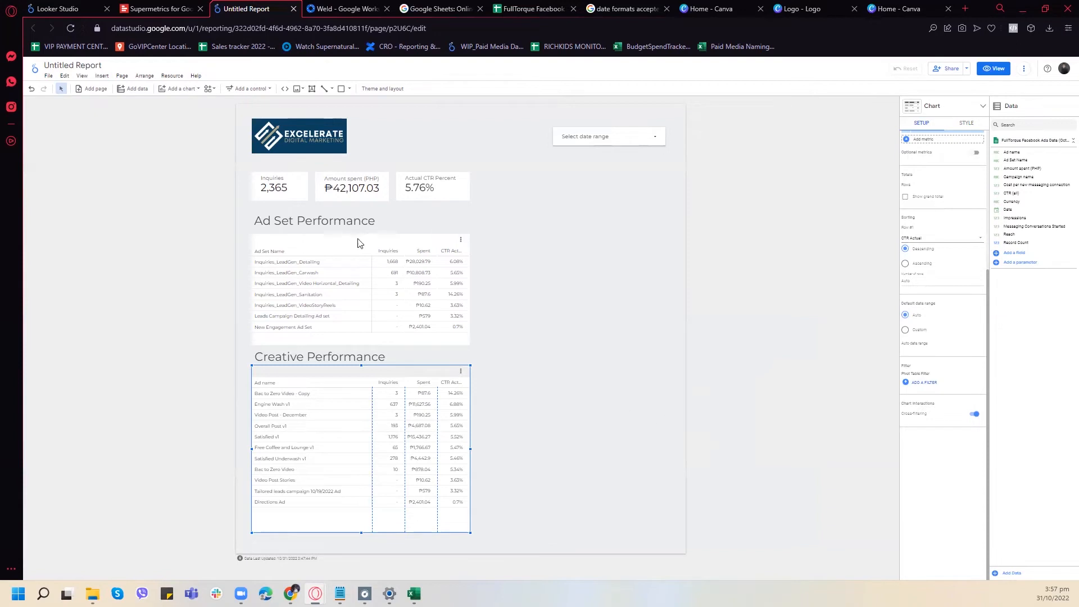
- Display the Inquiries column of the Ad Set Performance table as an orange heatmap, clearing the accidental cross-filter on the report
click(410, 273)
click(428, 272)
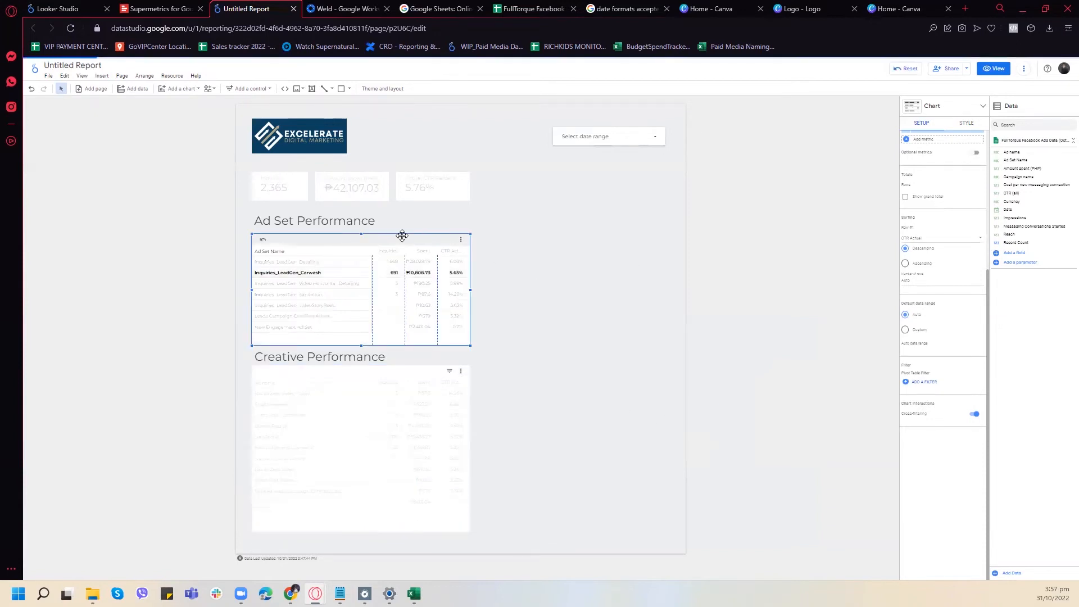
click(968, 123)
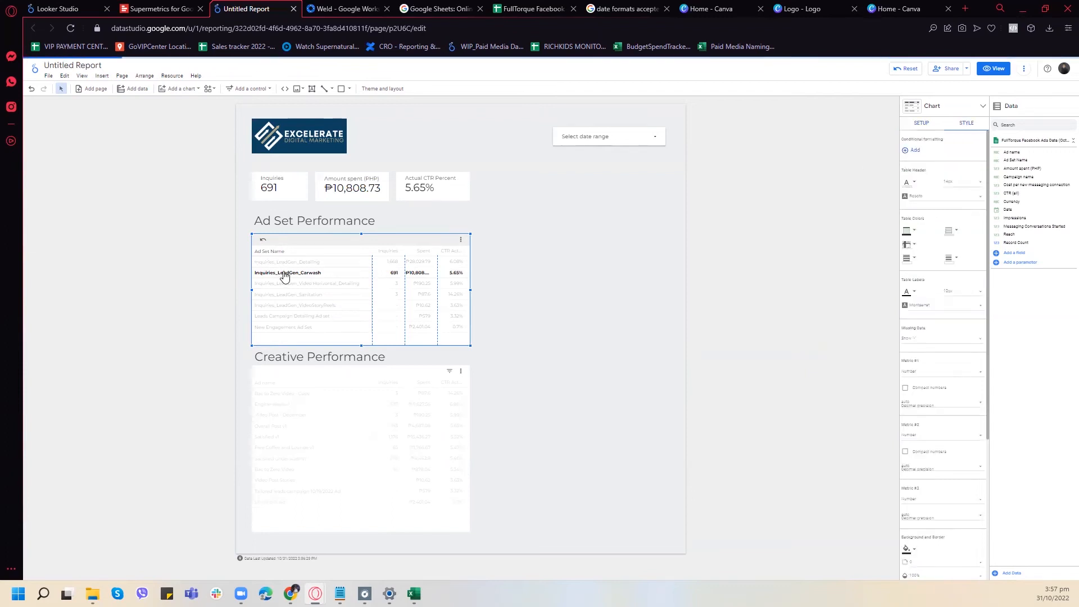
click(907, 69)
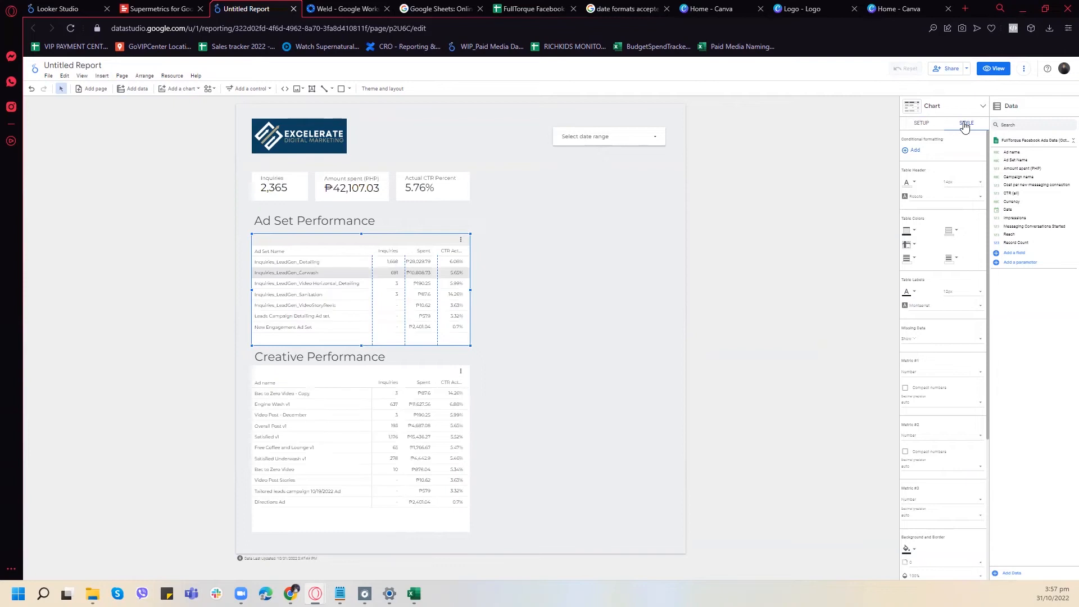
scroll(974, 169, down, 3)
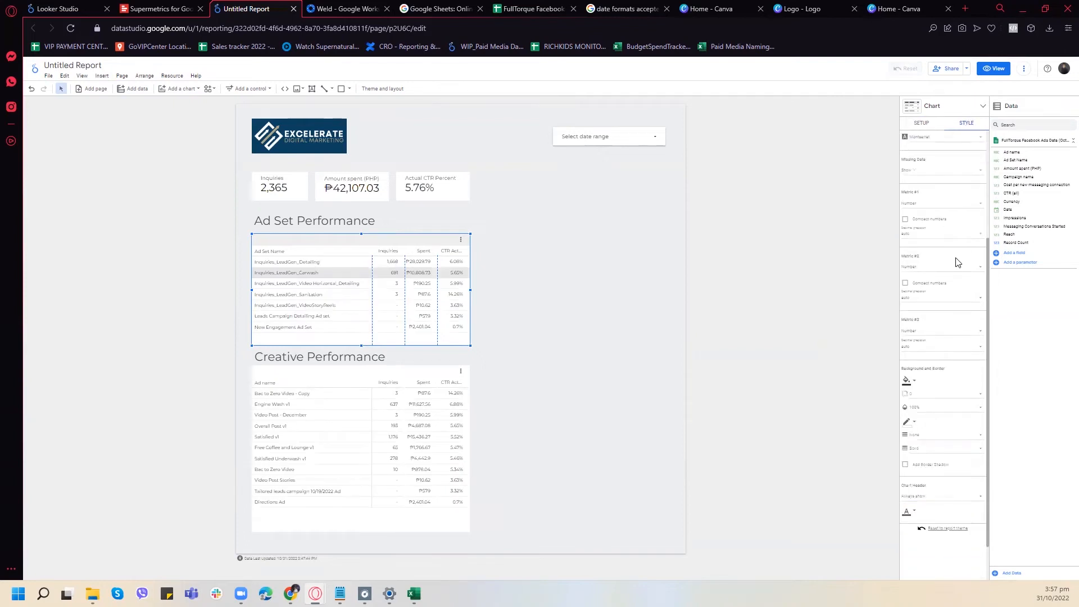
click(942, 203)
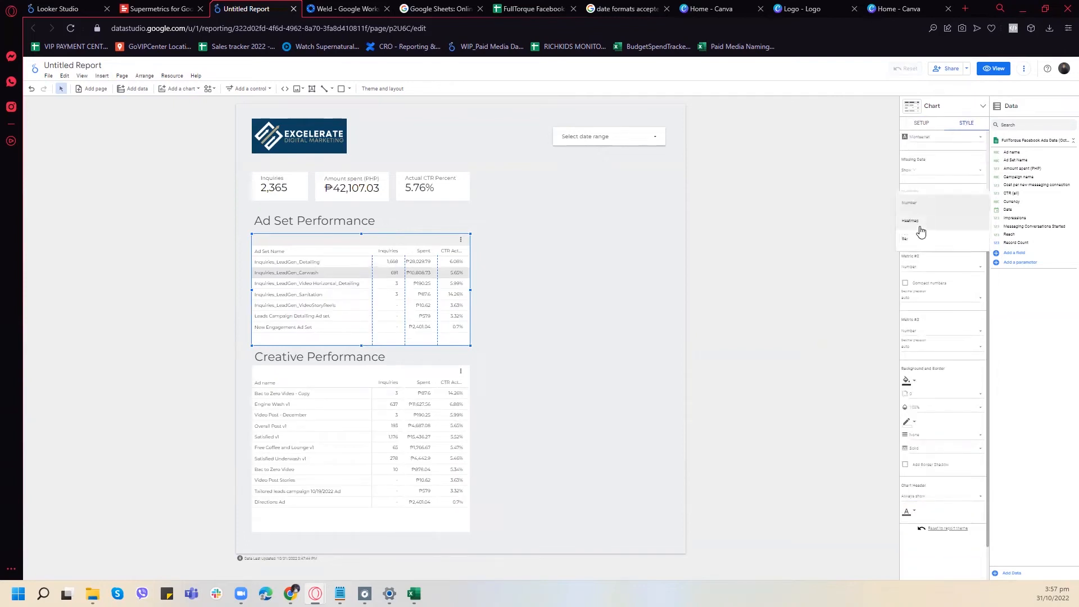
click(921, 230)
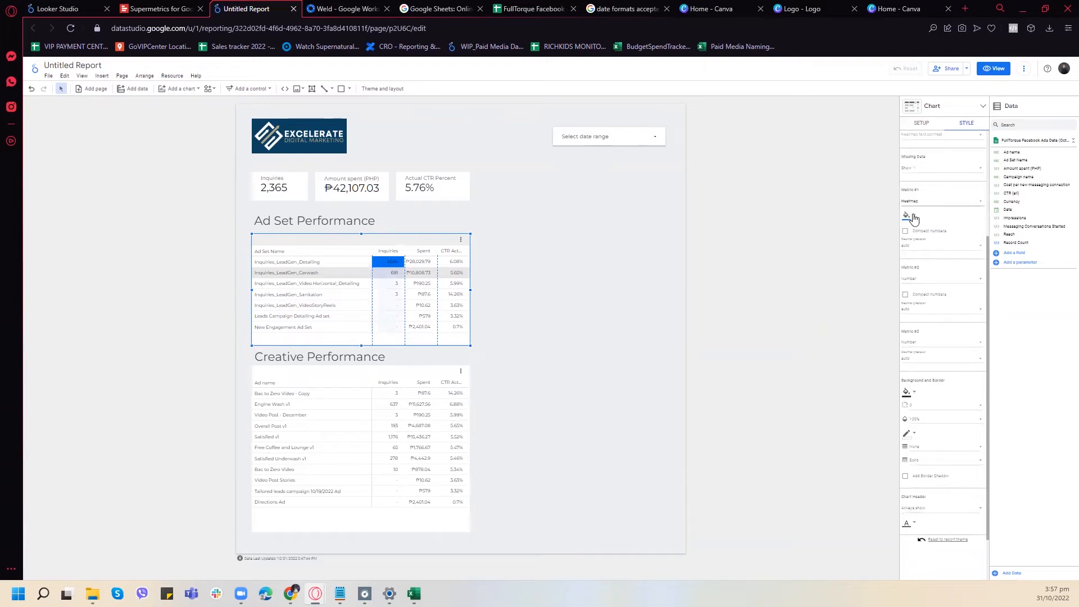
click(911, 217)
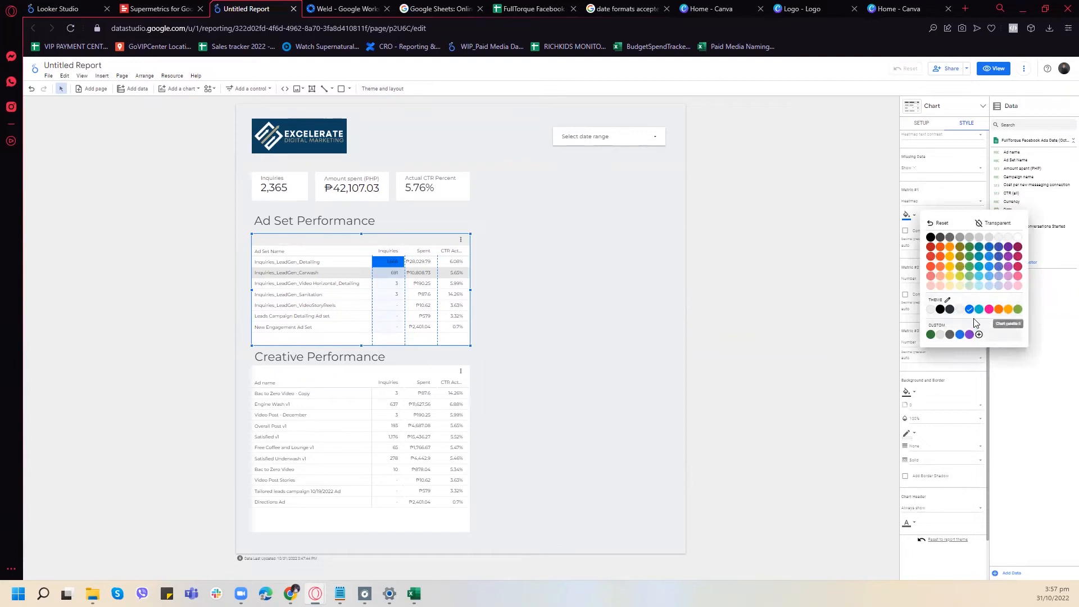
click(999, 310)
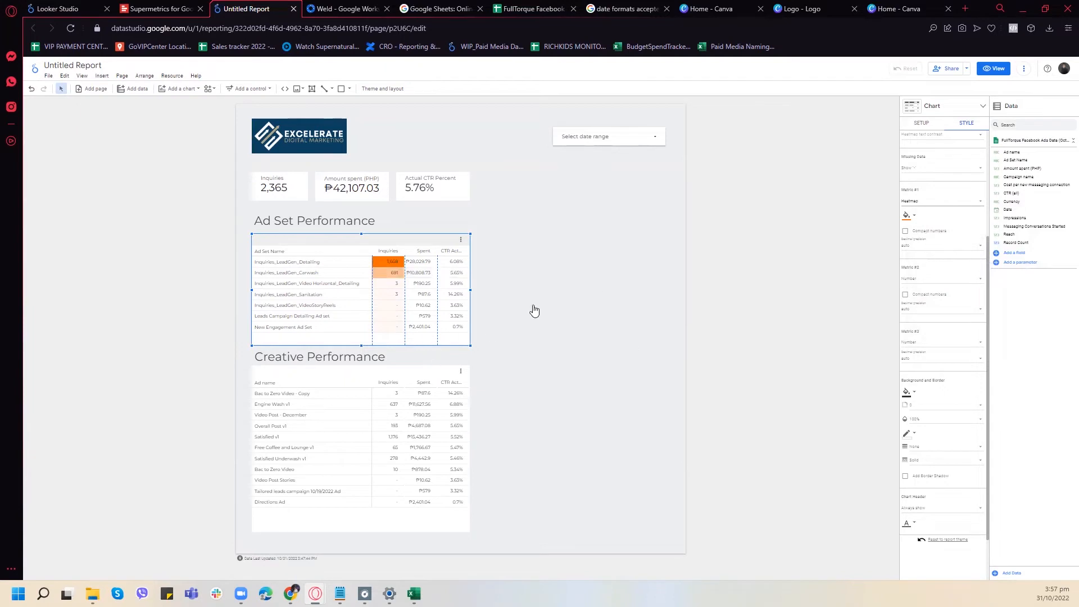
- Display the CTR Actual column of the Ad Set Performance table as a heatmap in the theme's yellow-orange colour
scroll(938, 236, down, 1)
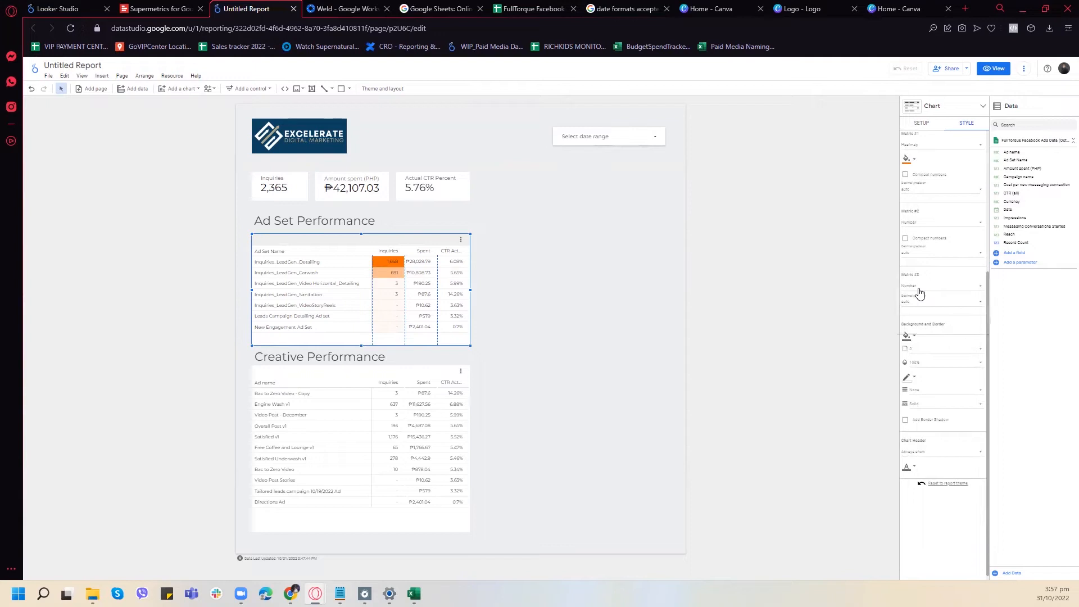
click(916, 287)
click(915, 307)
click(914, 303)
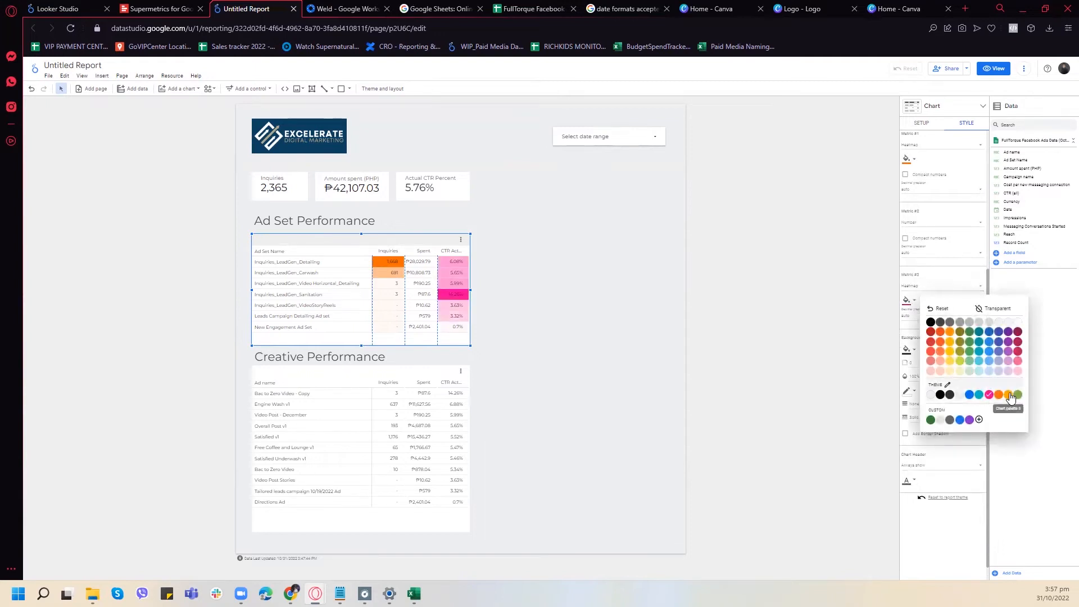
click(1009, 395)
- Display the Inquiries column of the Creative Performance table as a heatmap
click(422, 366)
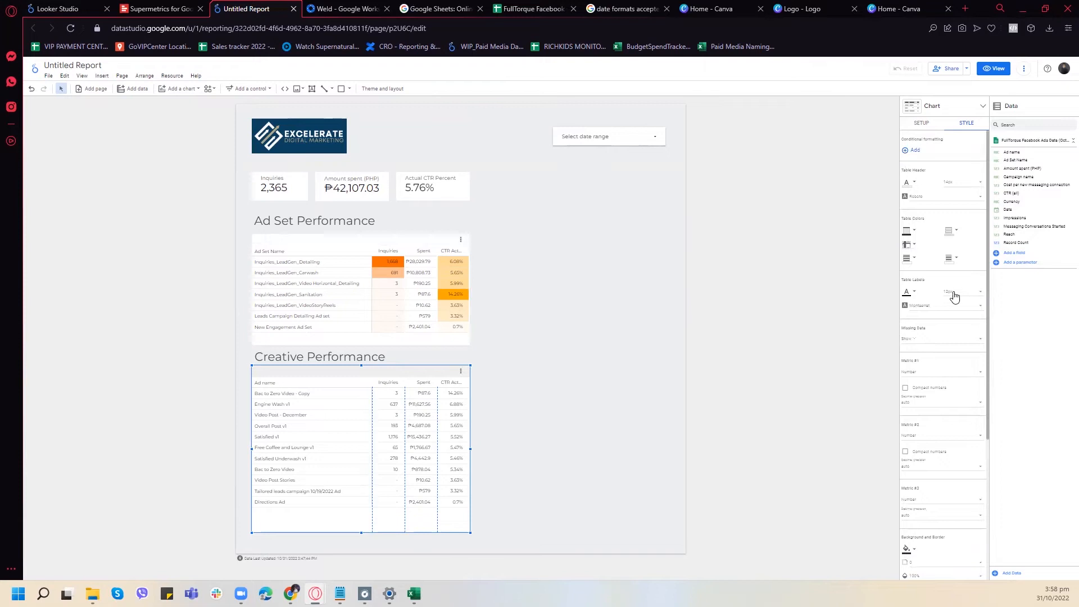
scroll(950, 287, down, 2)
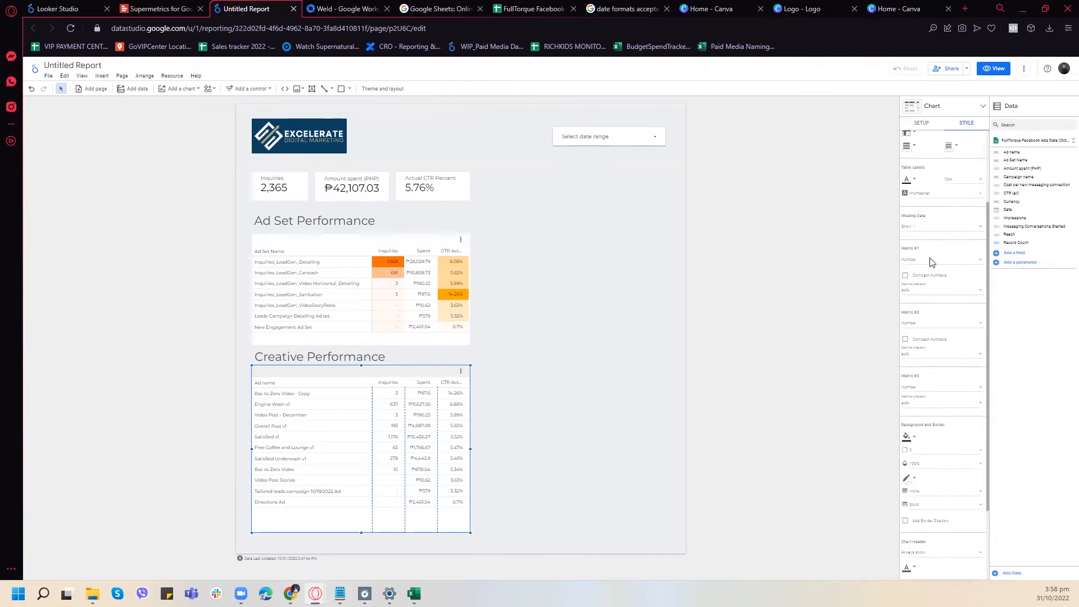
click(931, 260)
click(925, 280)
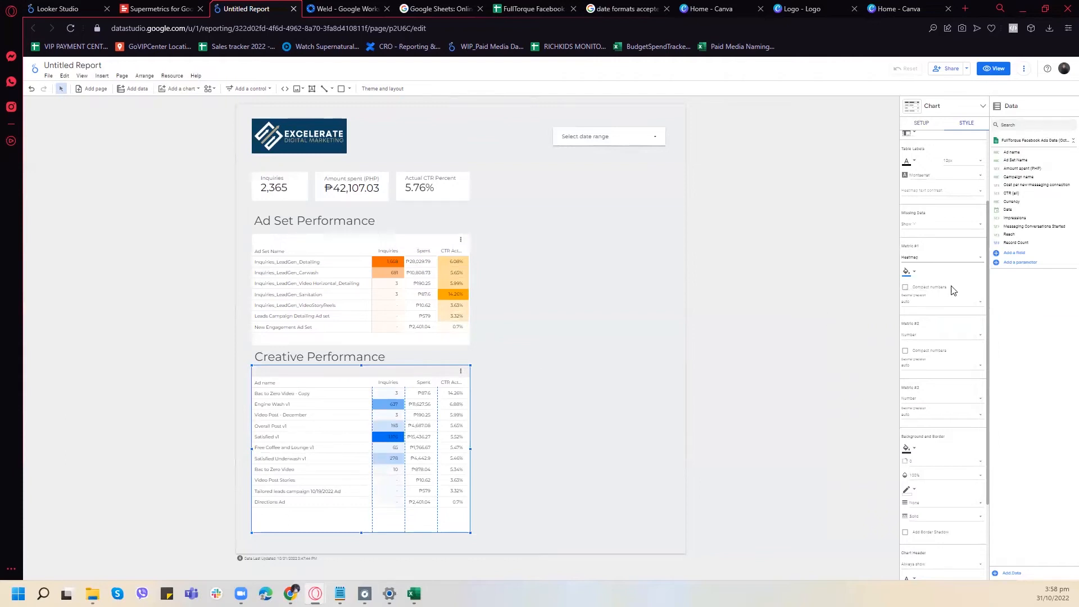
- Display the CTR Actual column of the Creative Performance table as a heatmap in the theme's green colour
scroll(944, 329, down, 1)
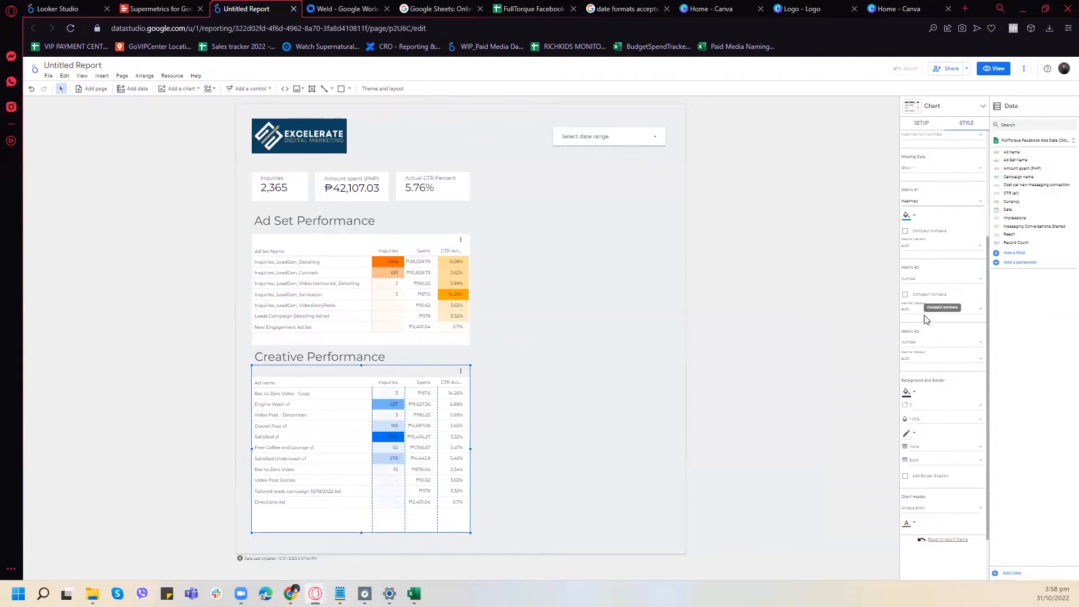
click(922, 343)
click(911, 364)
click(914, 358)
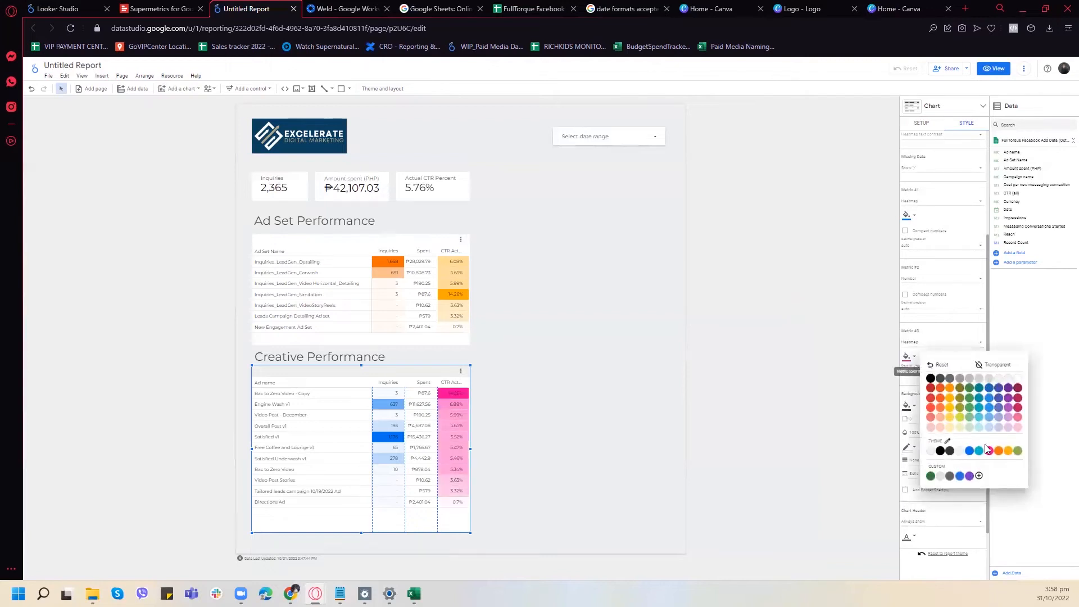
click(1017, 451)
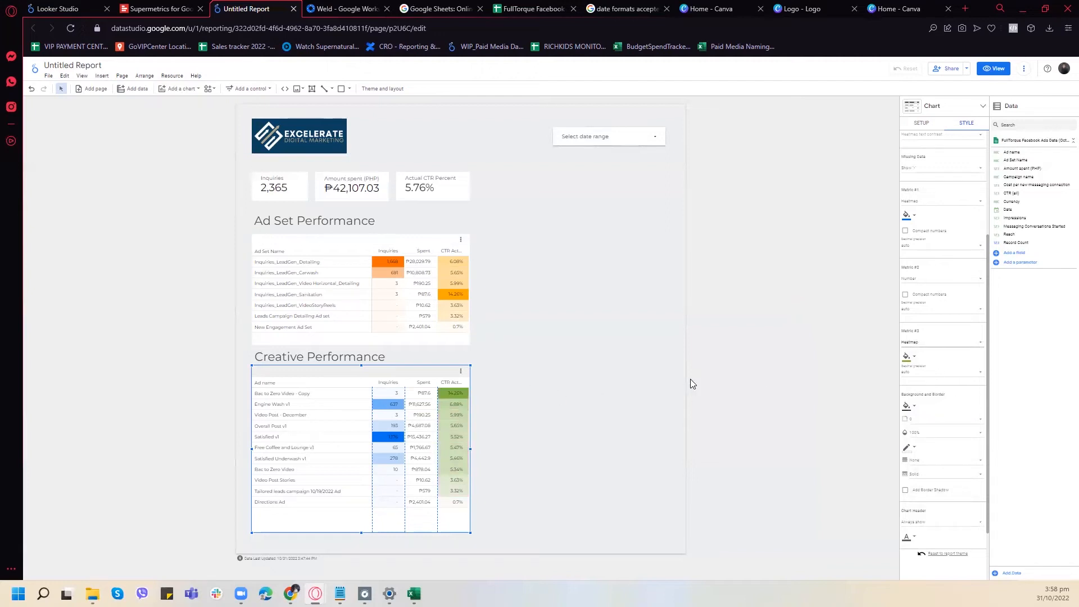
- Change the heatmap colour of the Creative Performance table's Inquiries column to the theme's teal
click(917, 223)
click(982, 316)
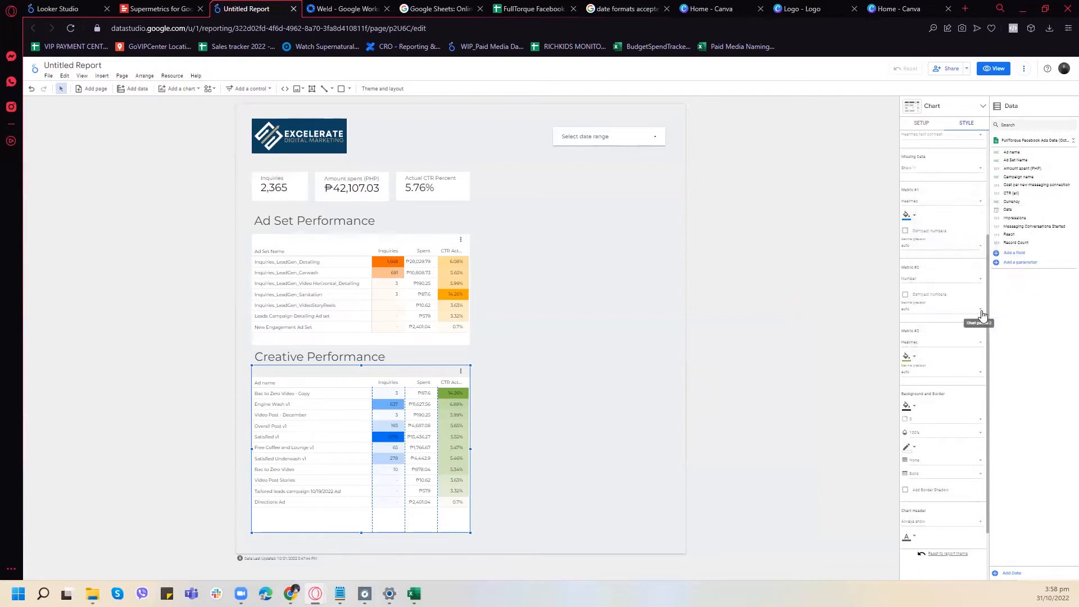
click(642, 335)
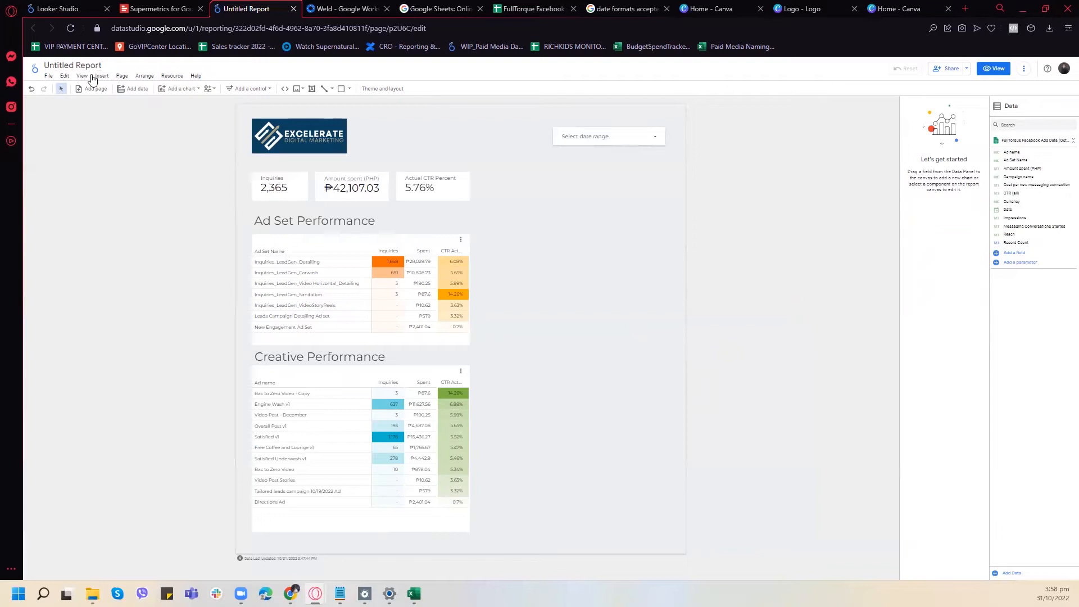
- Insert a combo chart beside the Ad Set Performance table, aligned with the date range control's outer edge, with Date as its dimension
click(173, 89)
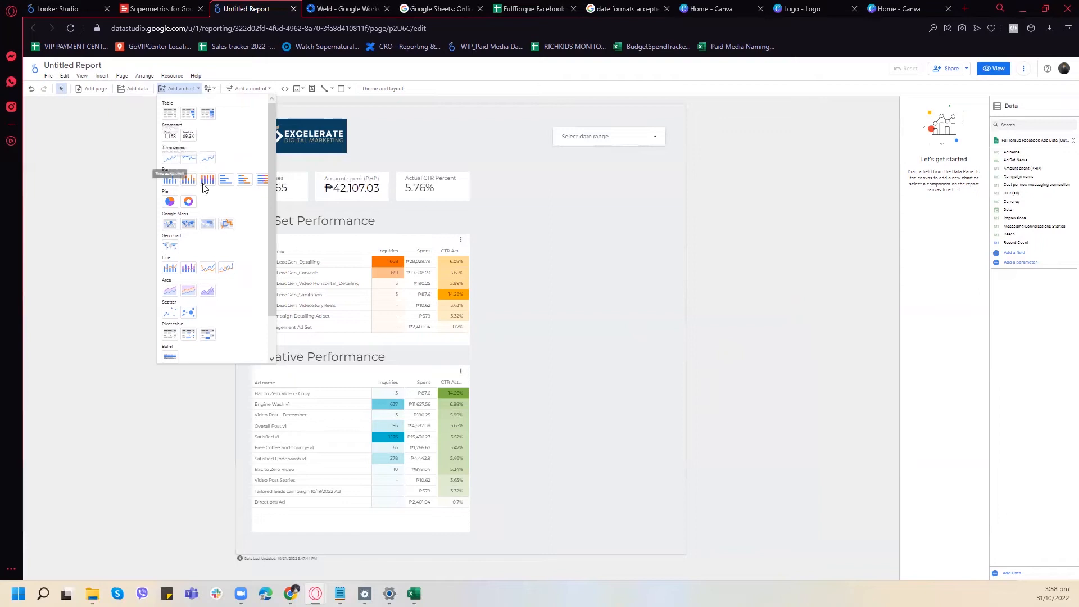
click(170, 267)
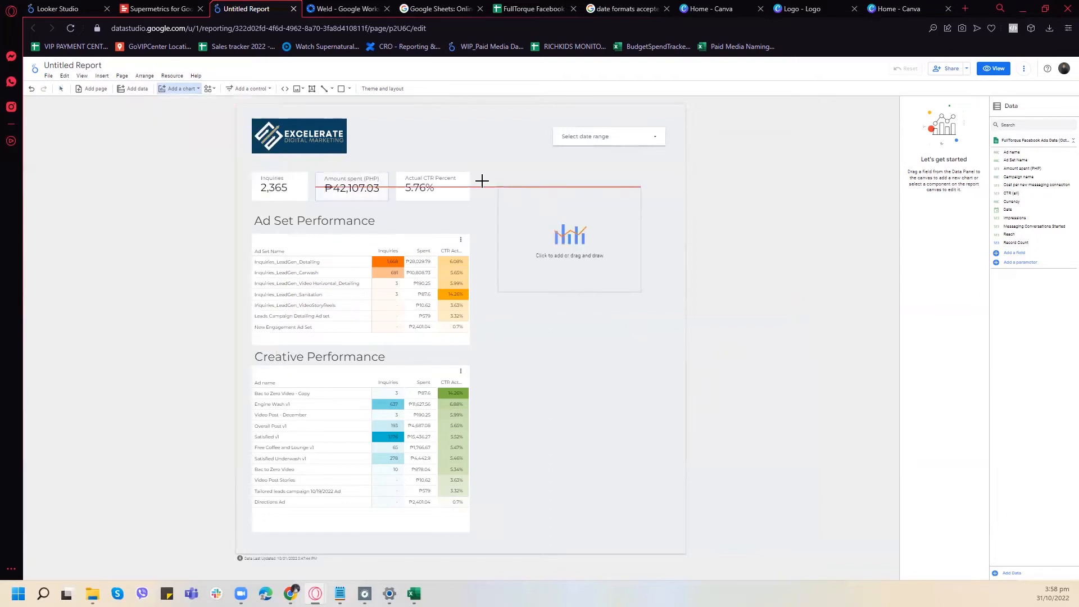
drag(477, 173, 668, 319)
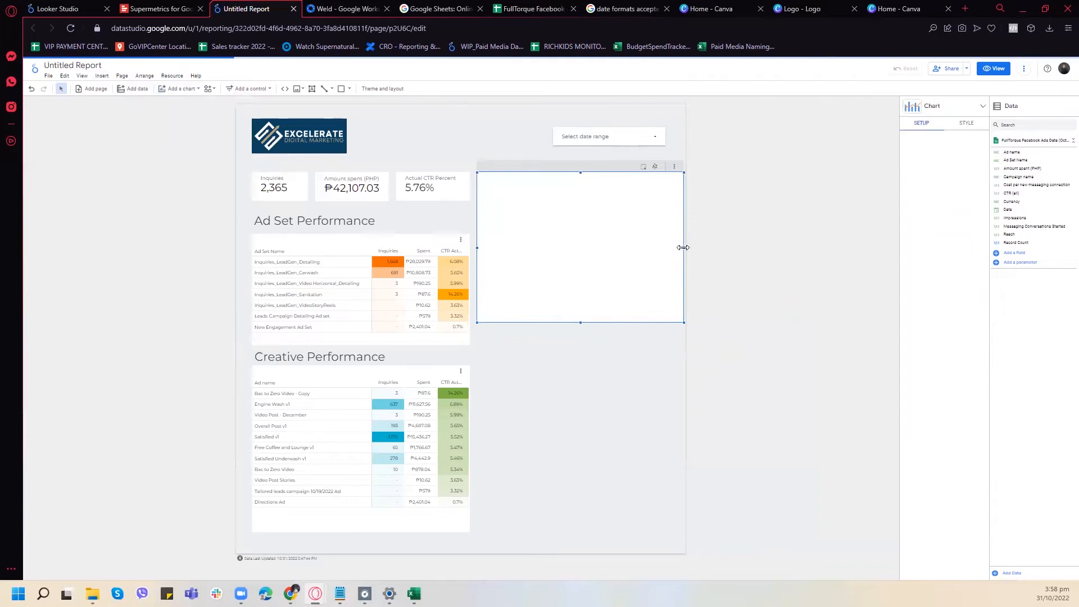
drag(672, 249, 666, 250)
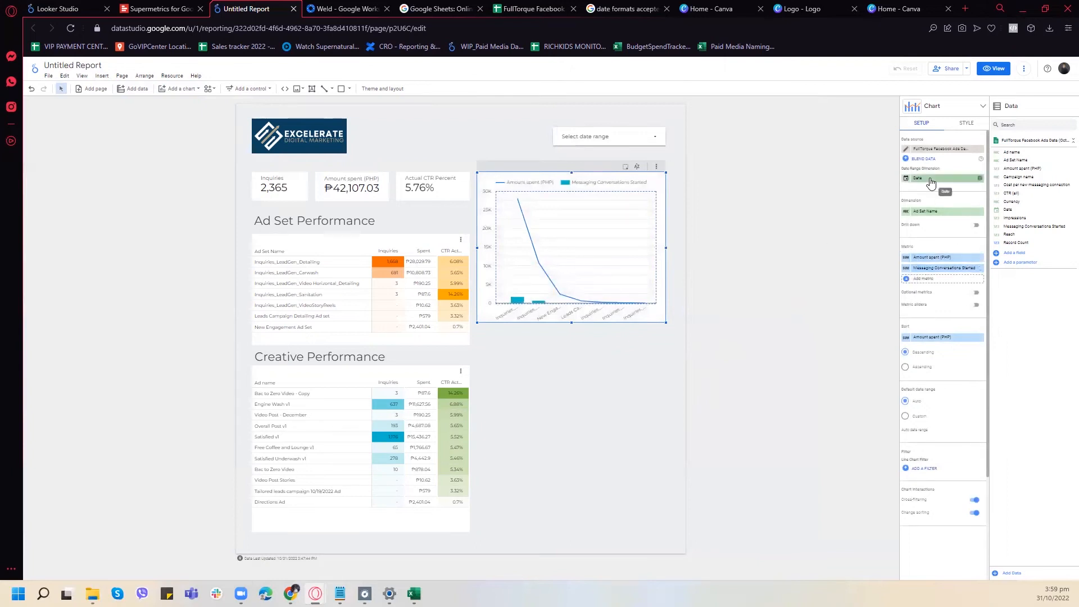
click(931, 213)
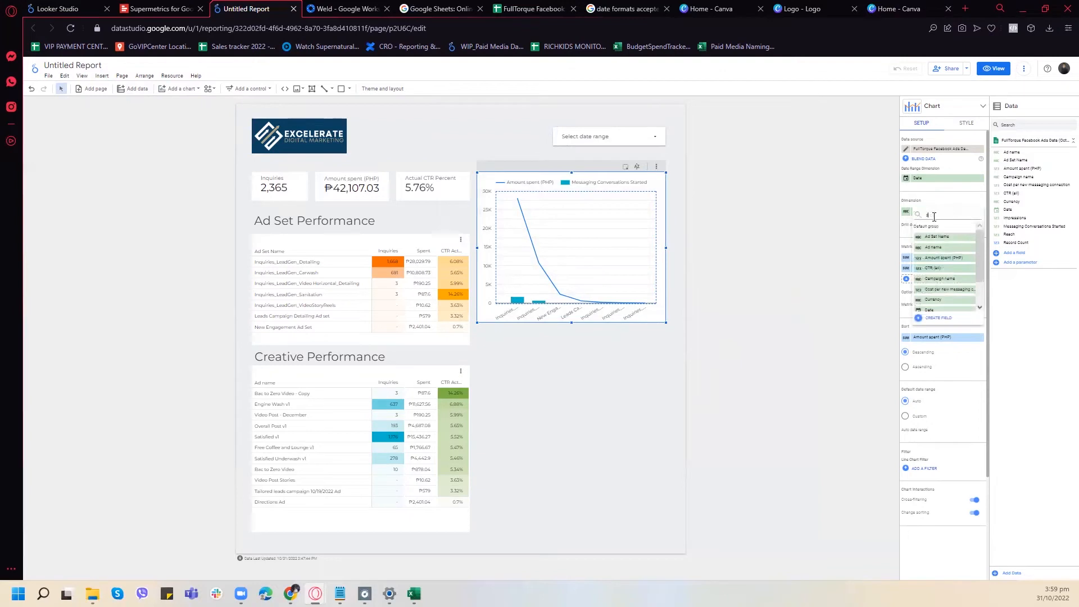
click(940, 236)
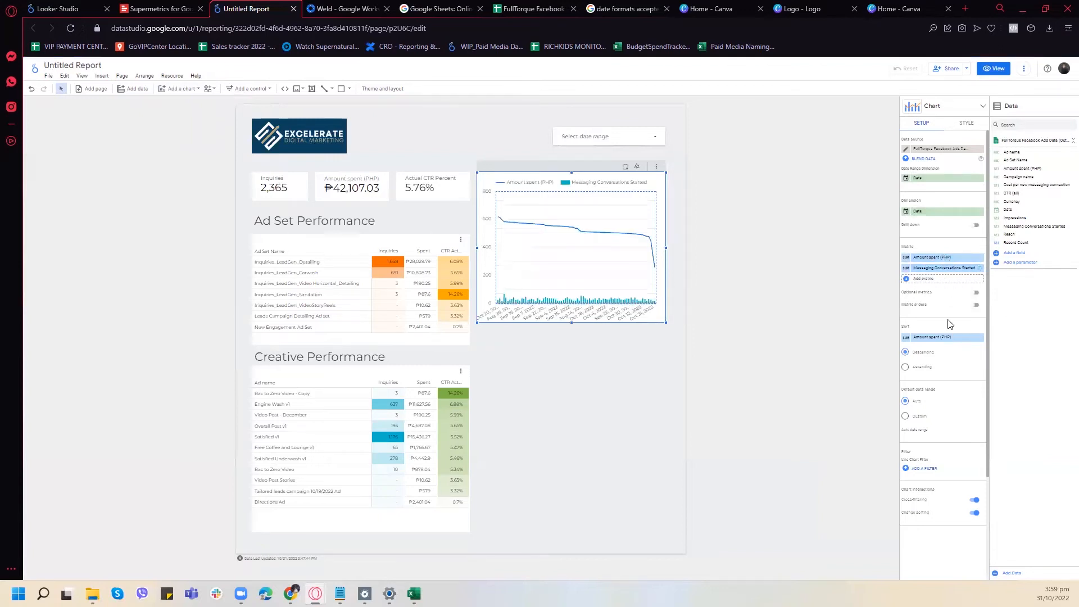
- Plot the combo chart's second series, Messaging Conversations Started, against the right axis
click(960, 124)
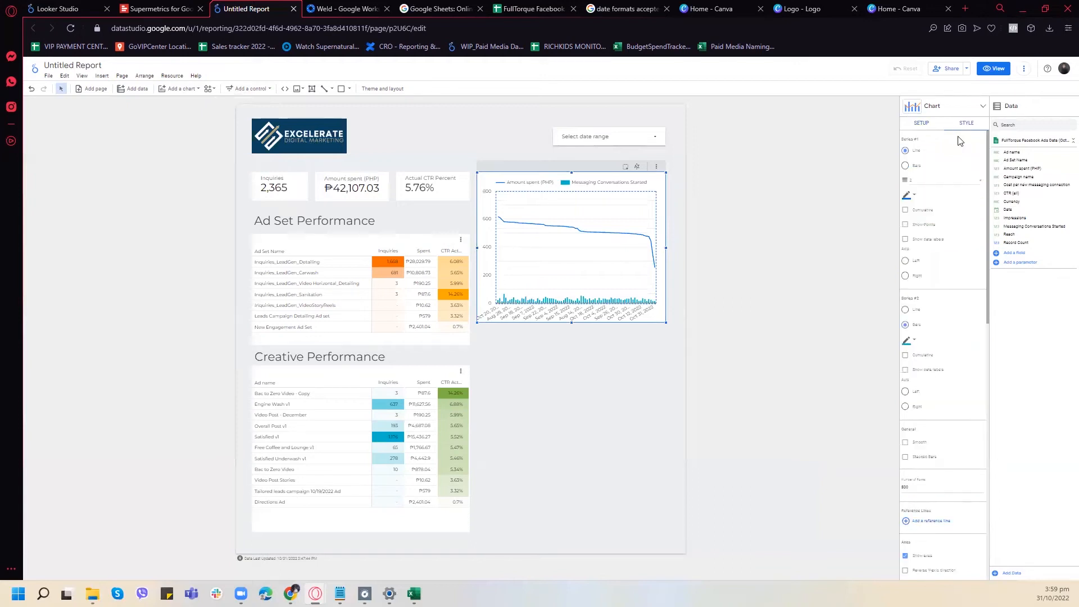
click(921, 124)
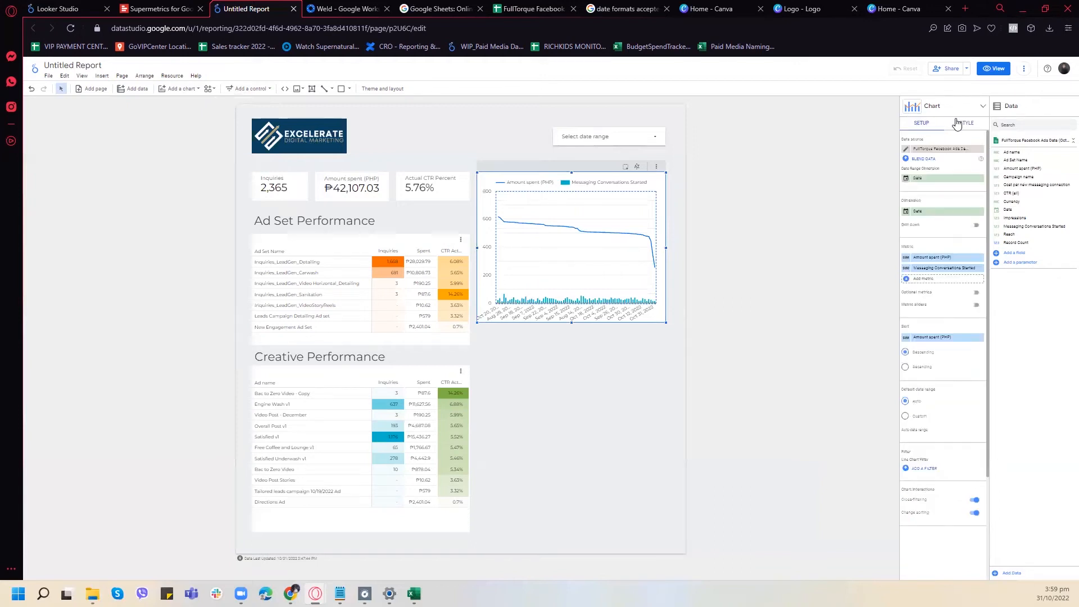
click(958, 124)
scroll(955, 264, down, 1)
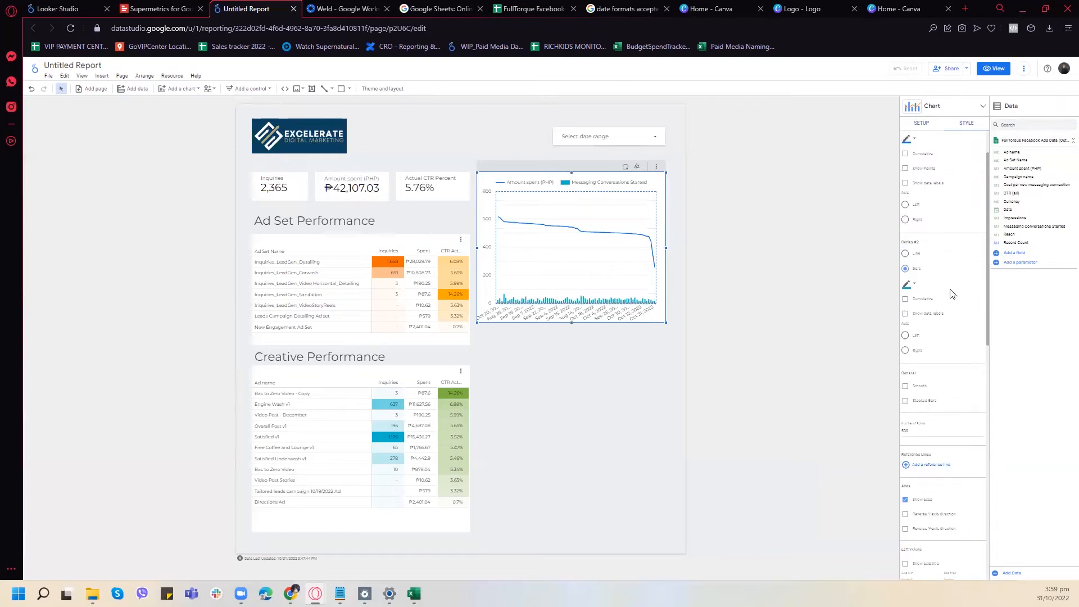
click(905, 351)
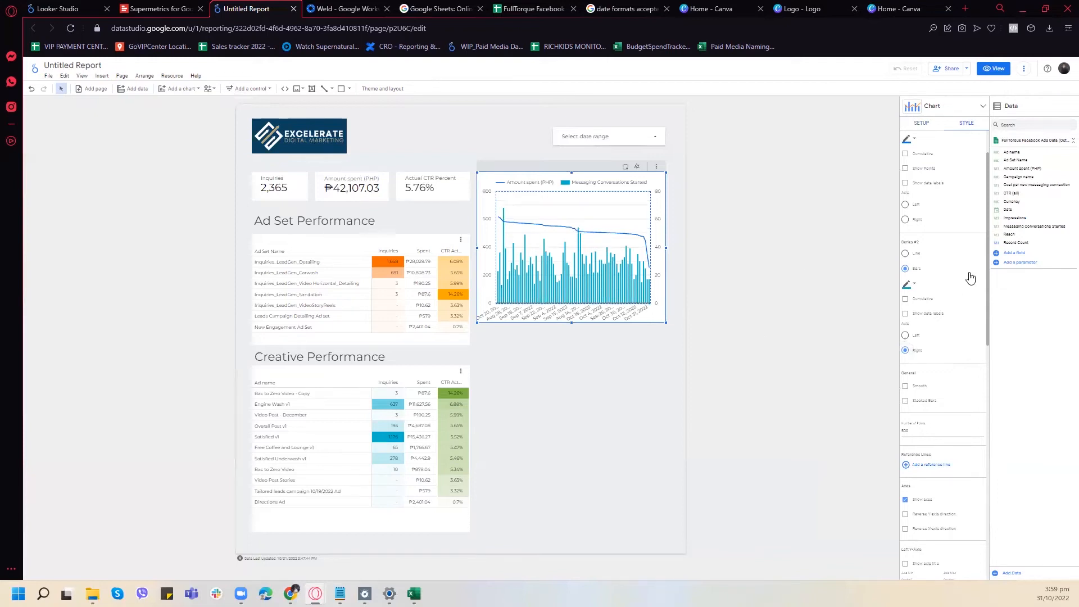
scroll(971, 277, up, 1)
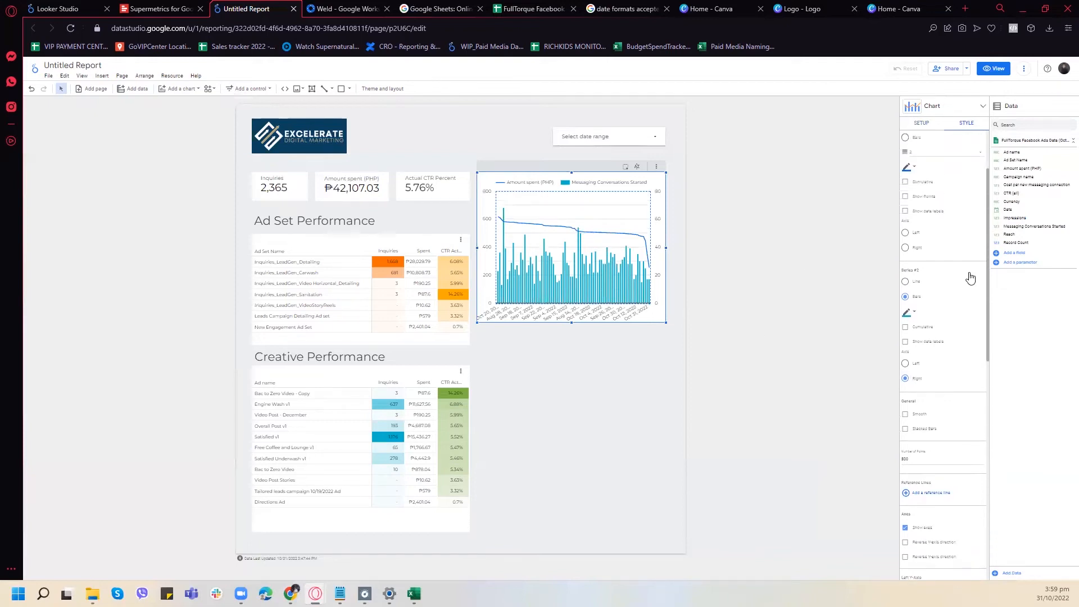
- Remove the Amount spent (PHP) metric from the combo chart and add Reach as its second metric
click(921, 127)
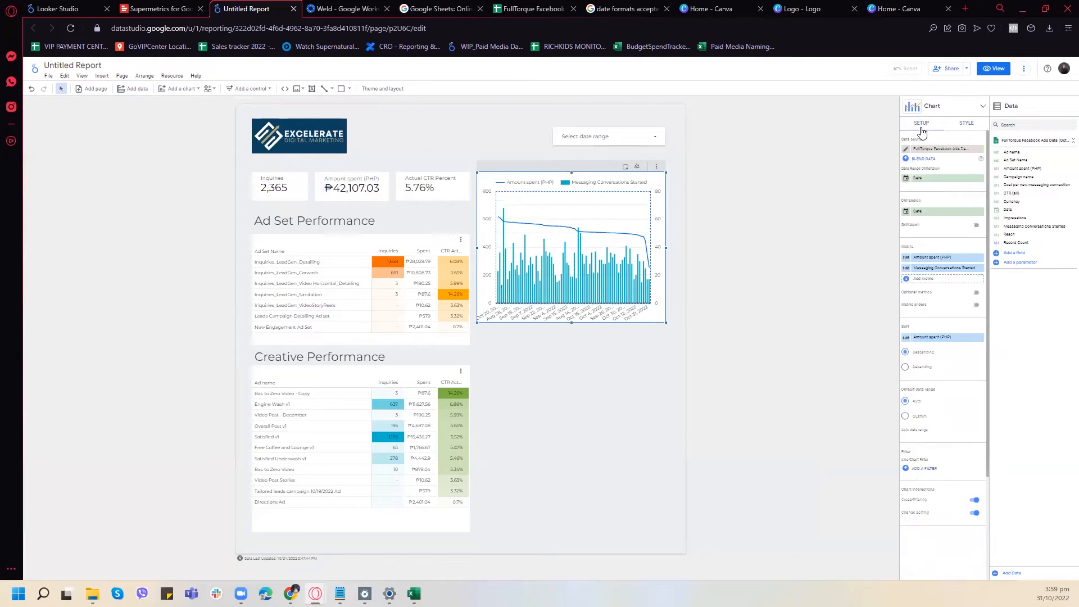
click(979, 259)
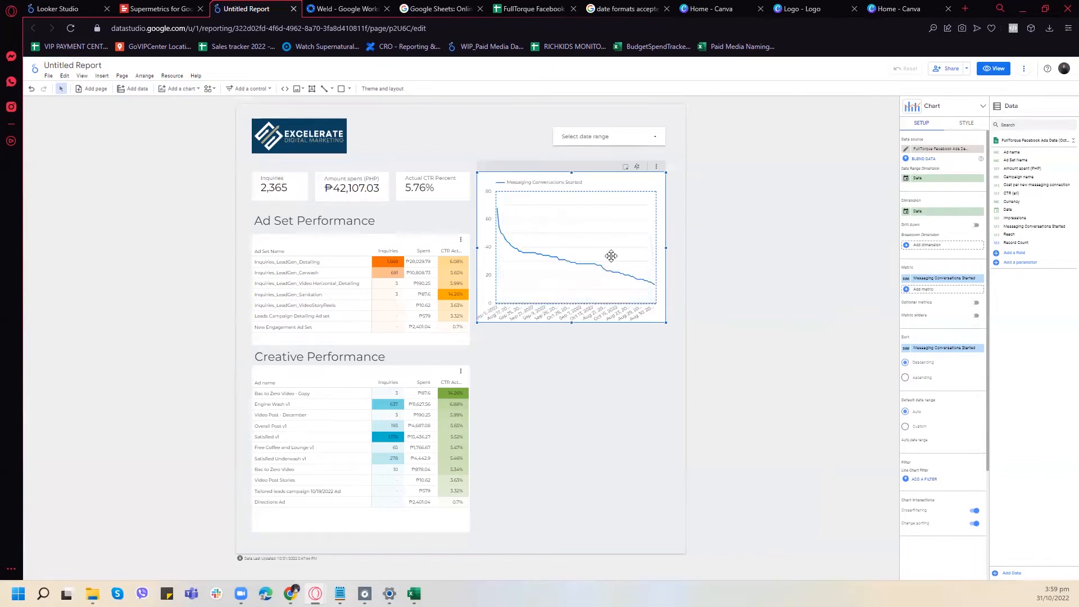
click(933, 290)
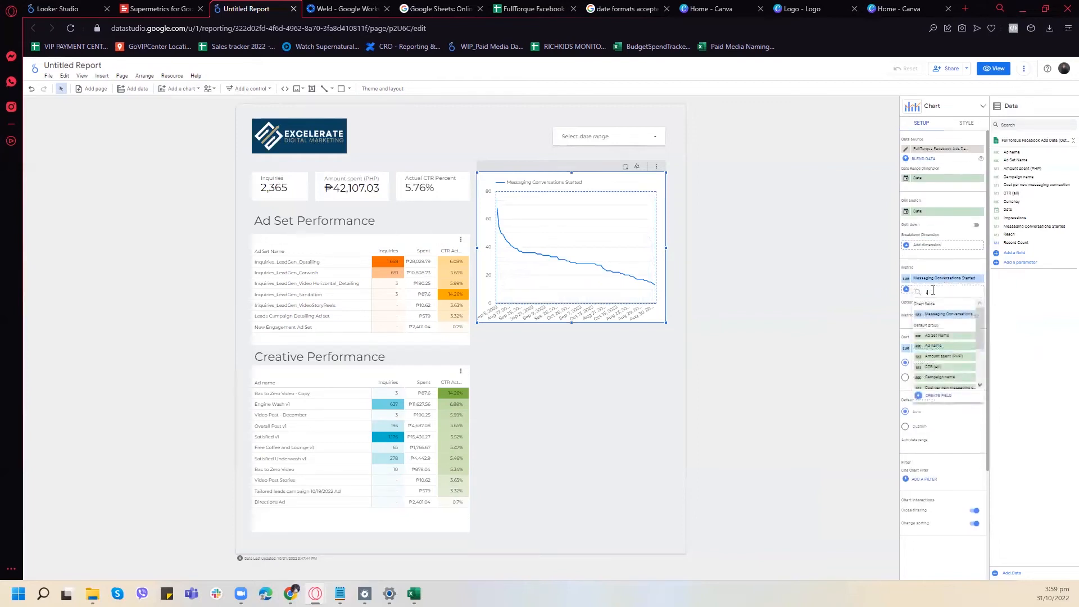
text(reach)
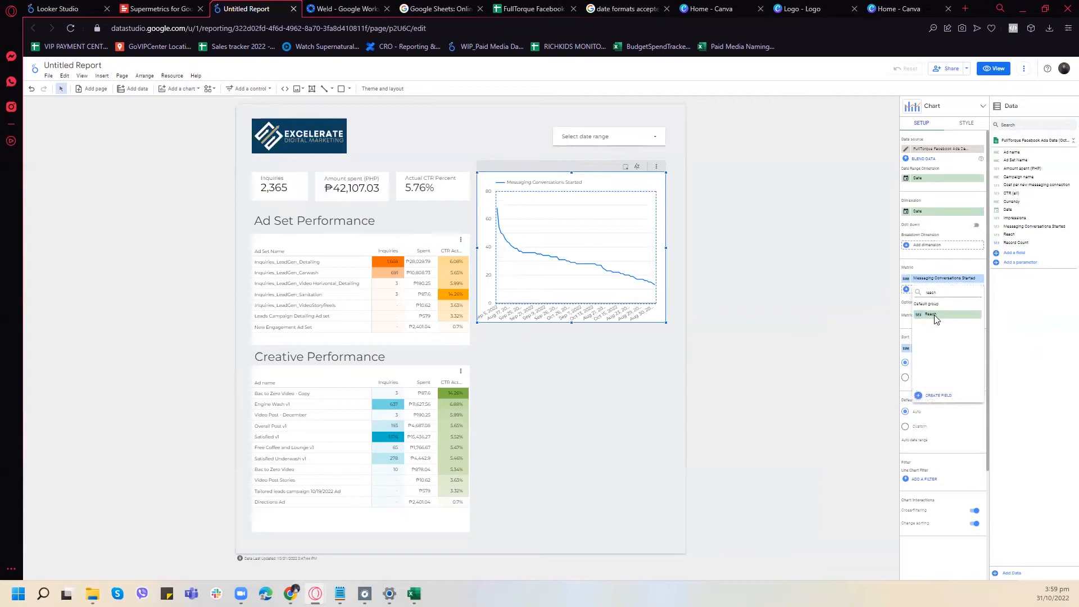
click(935, 318)
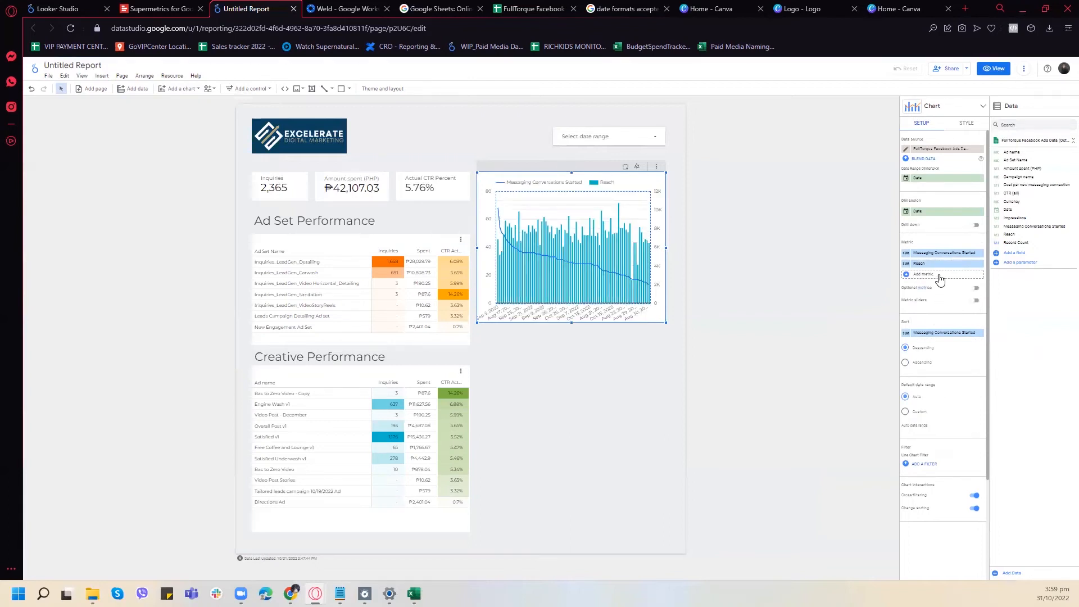
- Change the combo chart's second series, Reach, from bars to a line
click(965, 131)
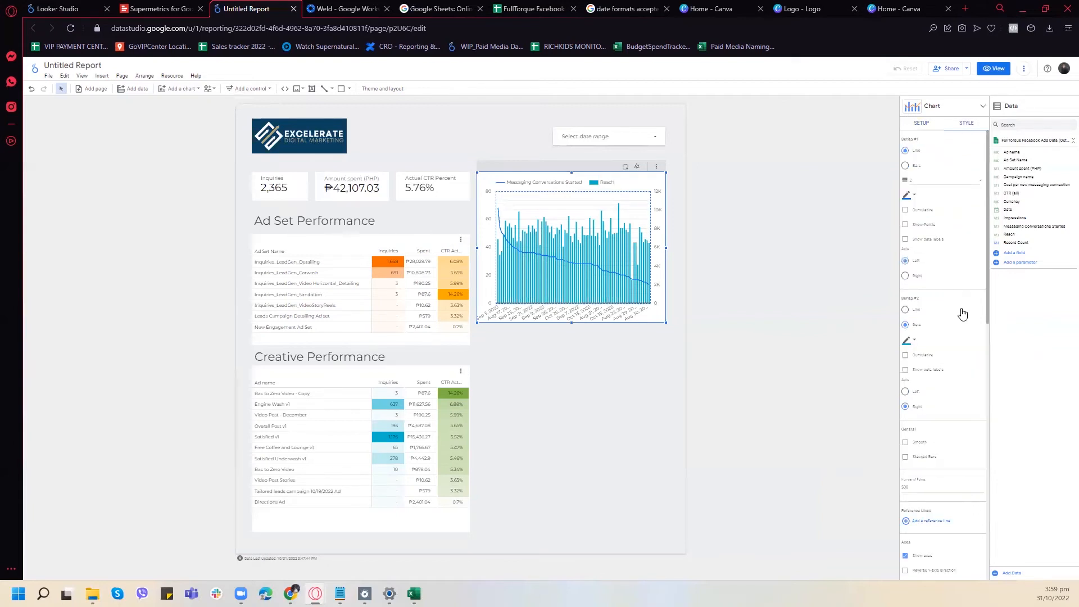
scroll(937, 282, down, 3)
click(906, 198)
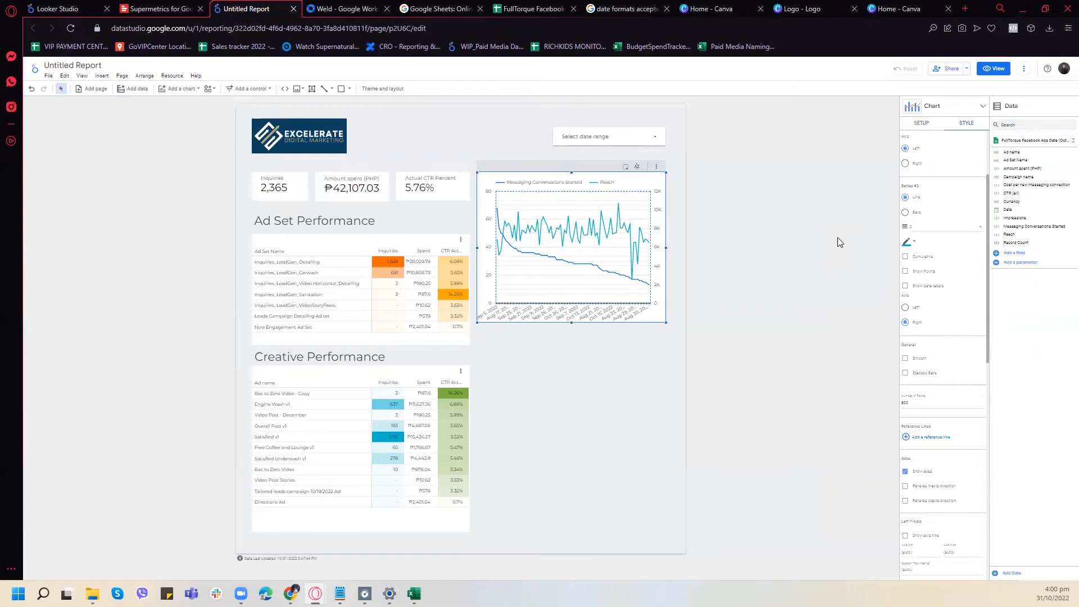
scroll(965, 256, up, 2)
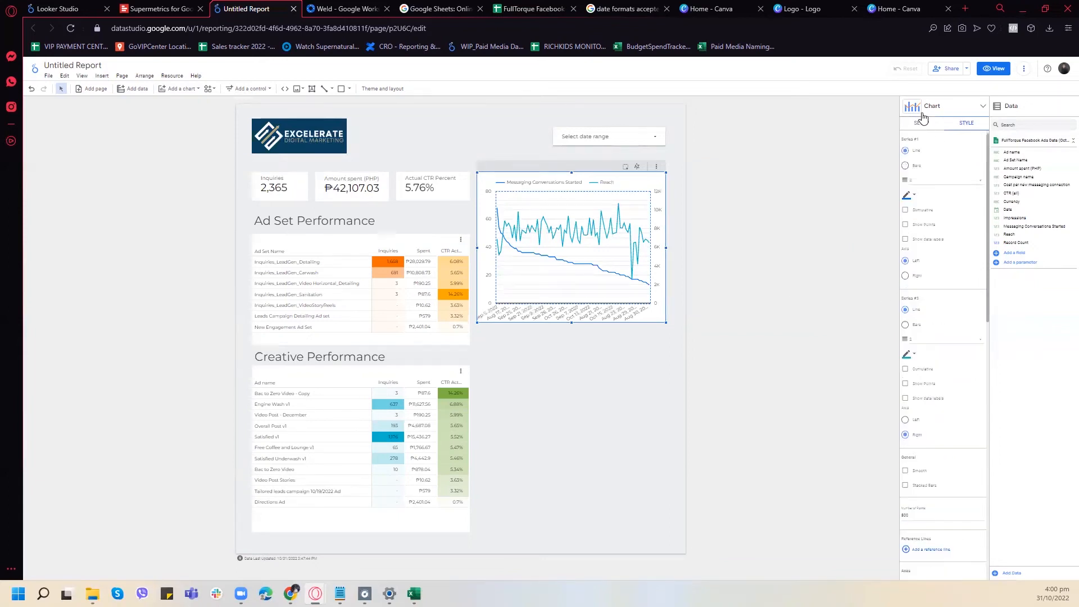
click(922, 109)
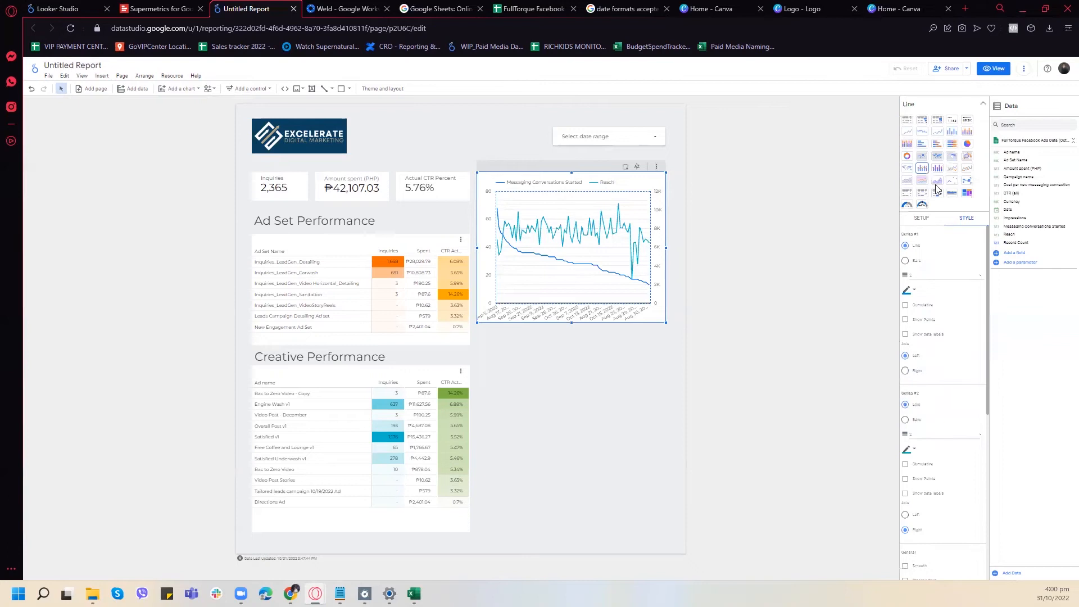
click(981, 104)
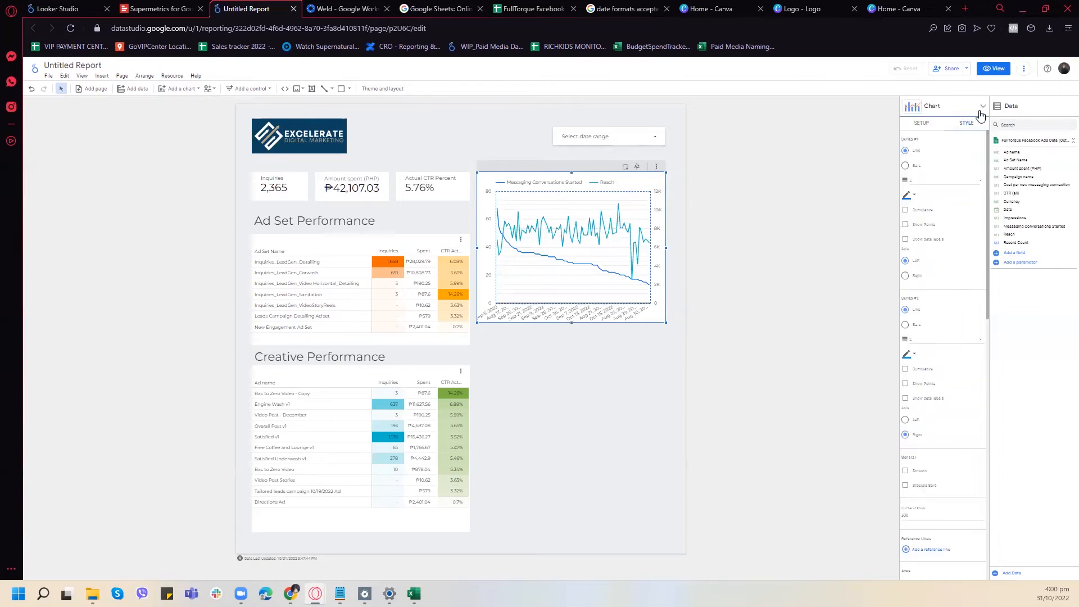
- Sort the combo chart by Date in ascending order
click(918, 124)
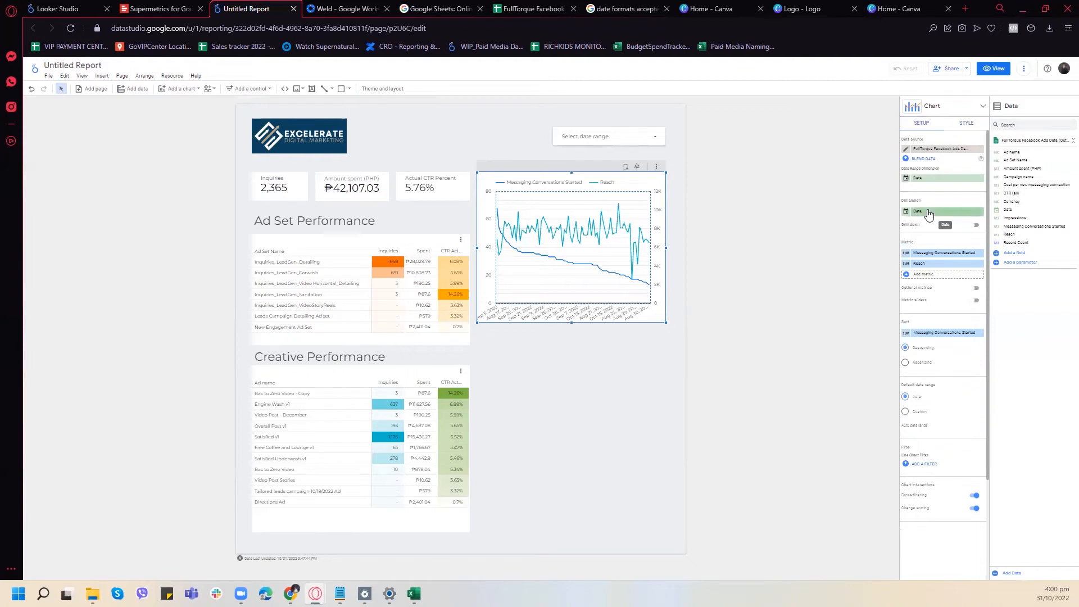
scroll(944, 272, down, 2)
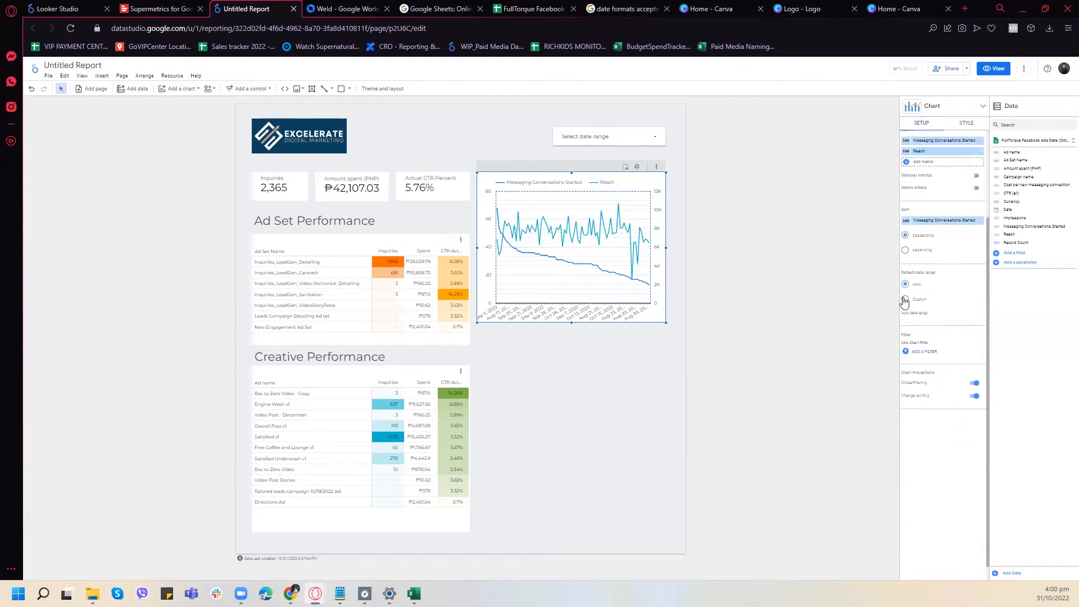
scroll(969, 301, up, 2)
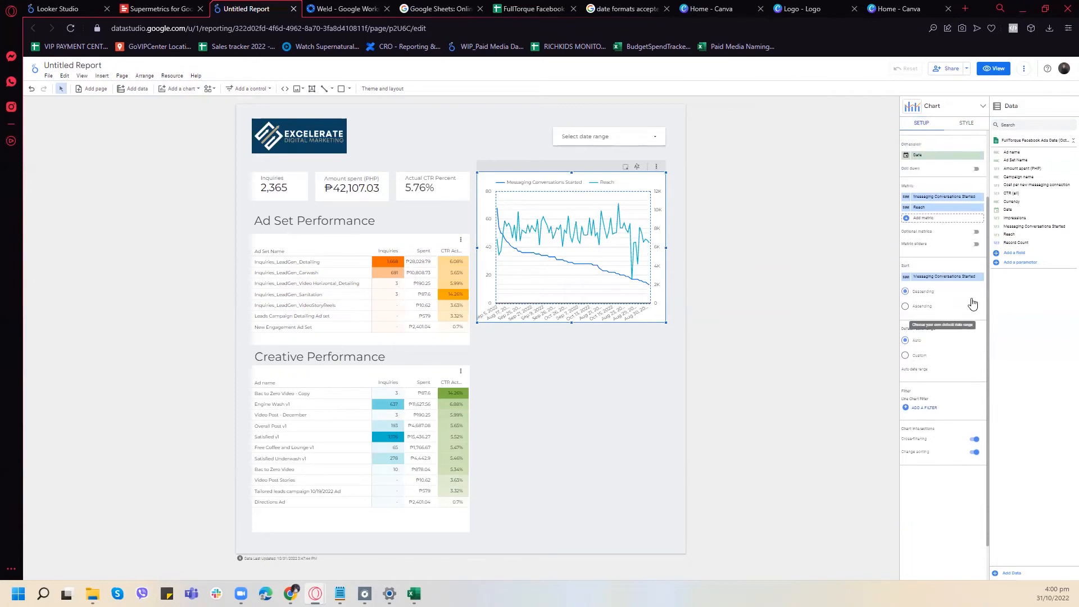
scroll(968, 300, down, 1)
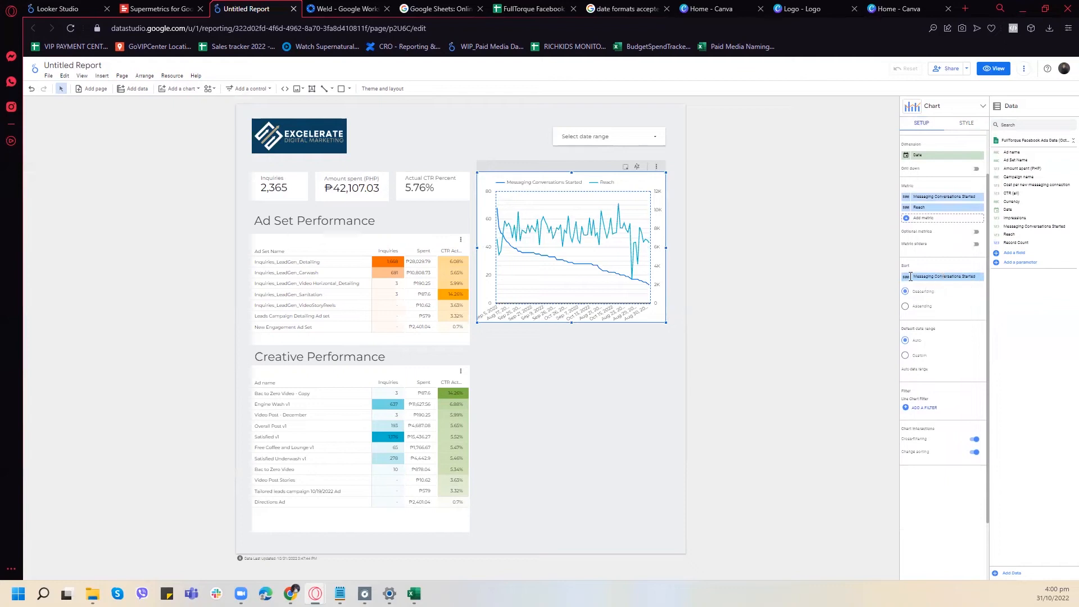
click(920, 279)
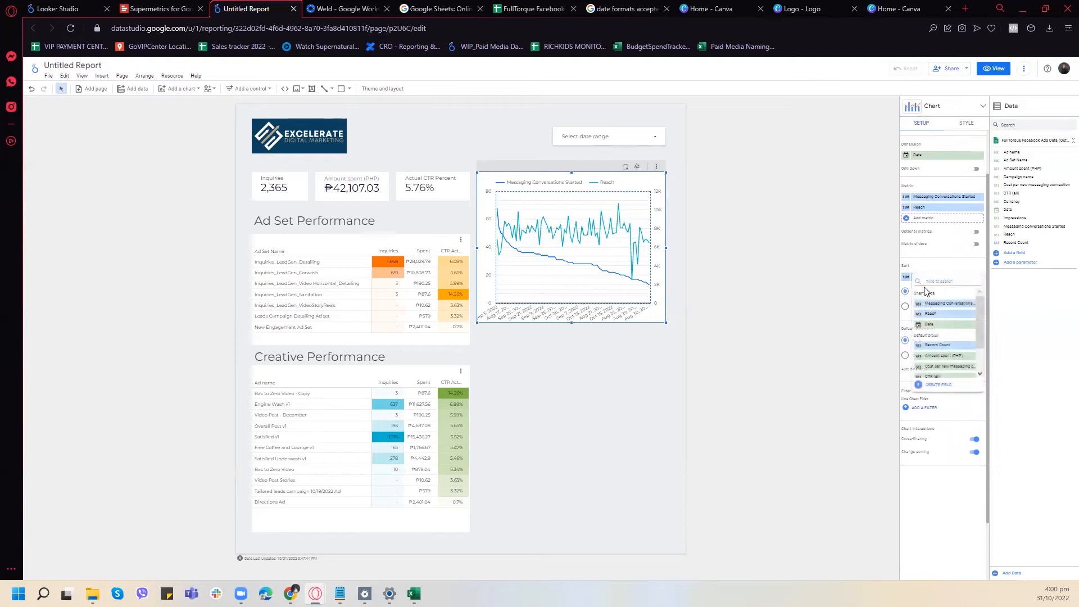
click(929, 325)
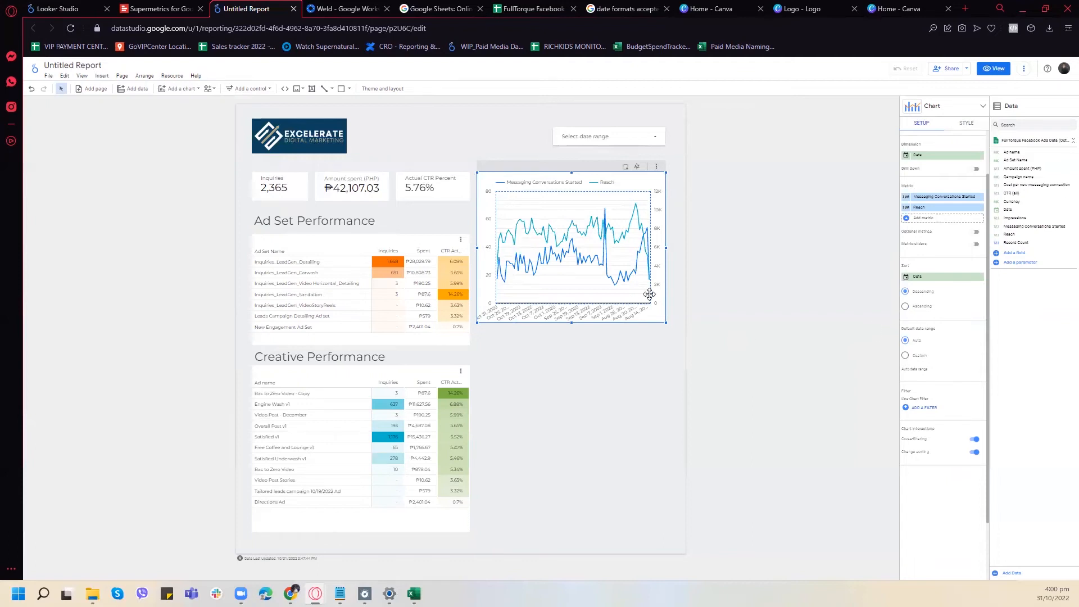
click(911, 308)
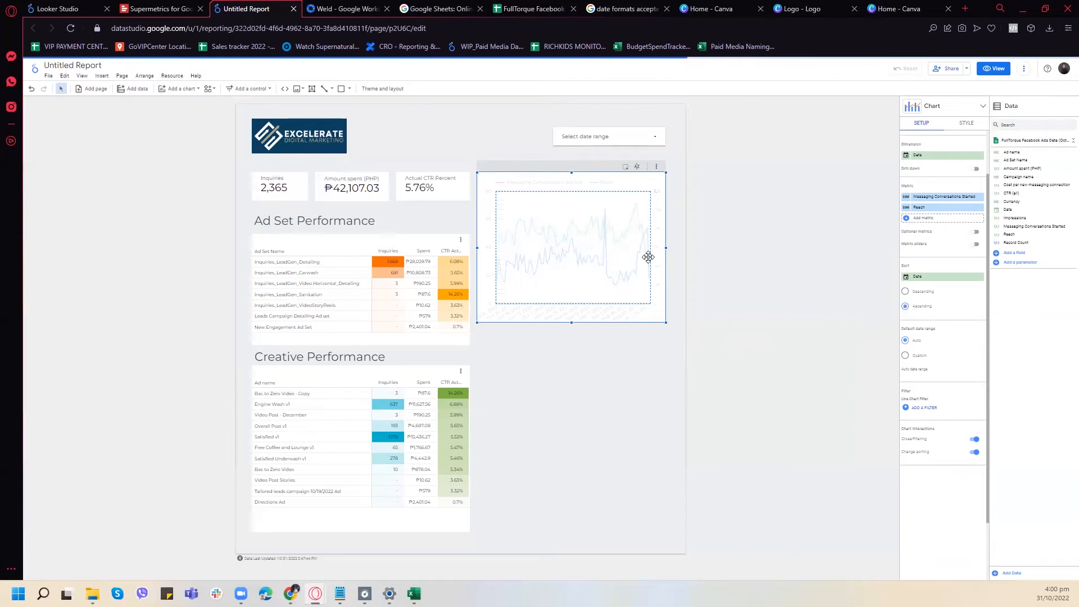
mouse_move(649, 256)
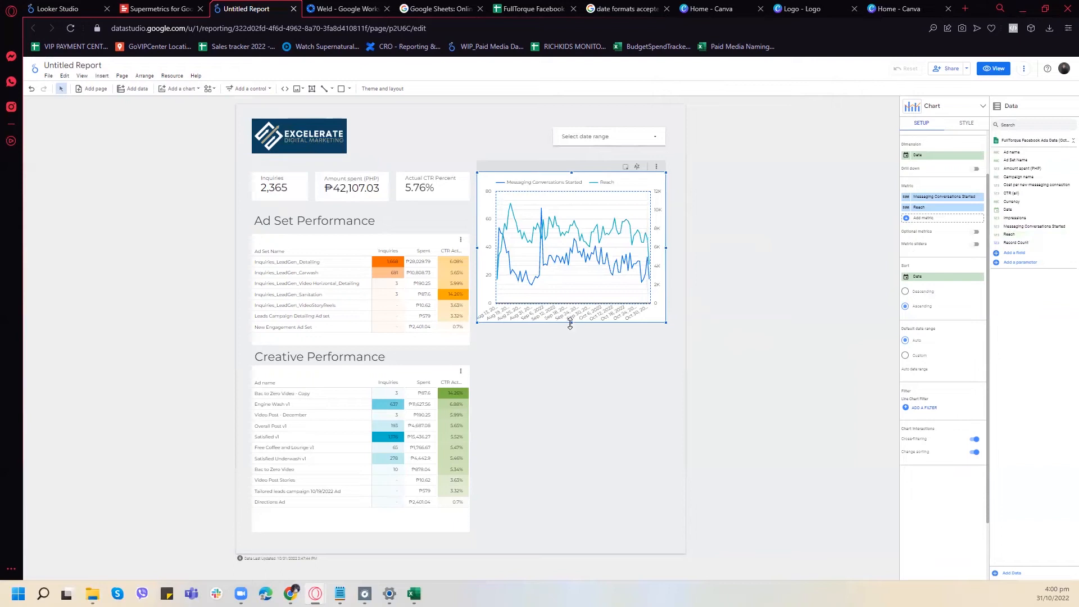
- Reduce the combo chart's height from its lower edge and turn on smooth lines
drag(570, 324, 571, 313)
scroll(965, 265, up, 1)
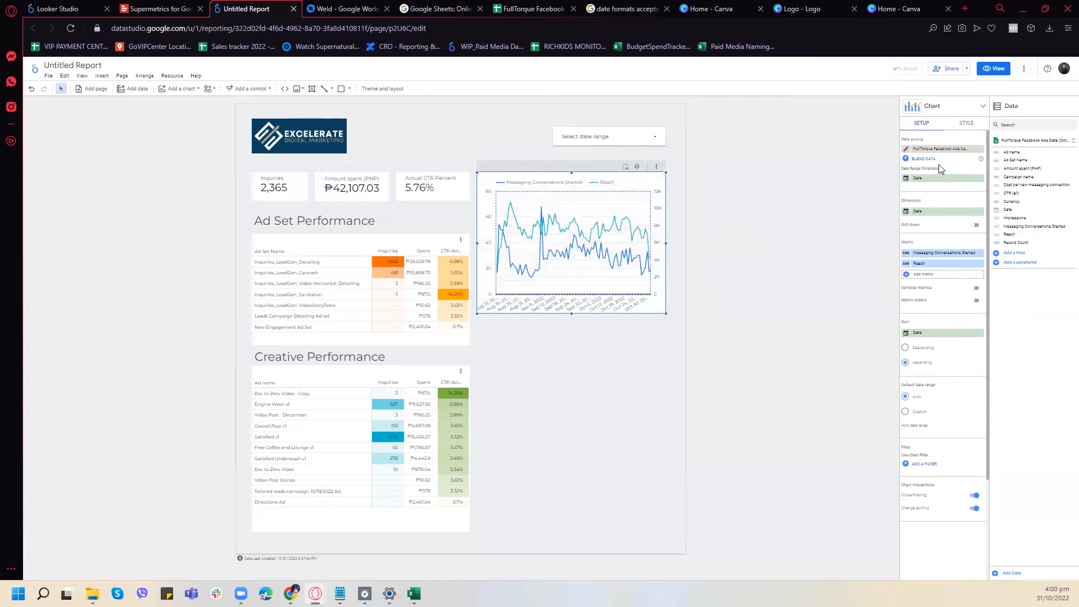
click(956, 130)
scroll(939, 231, down, 2)
click(905, 358)
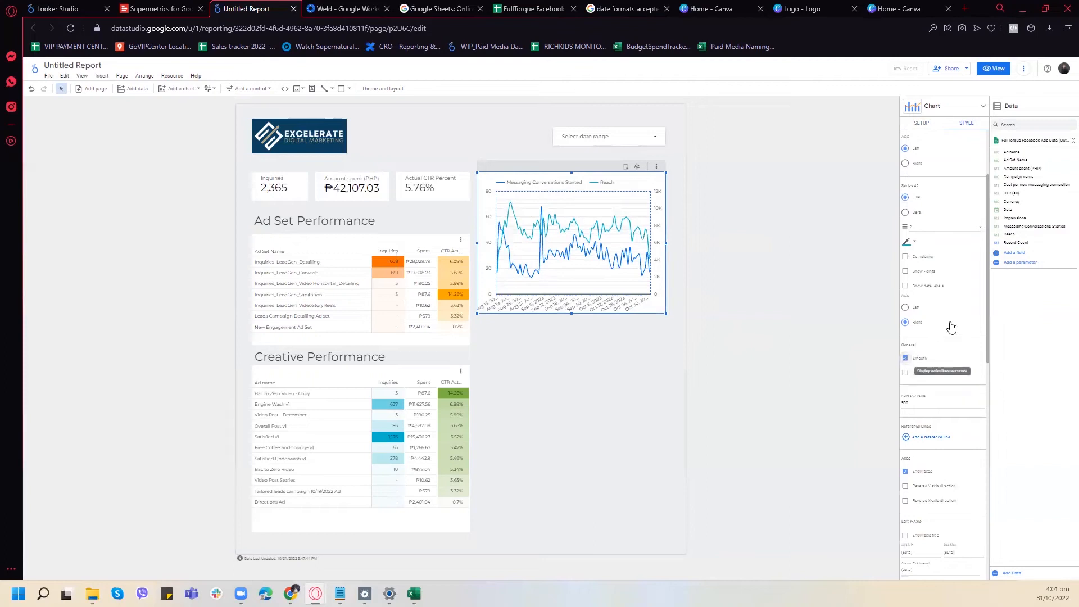
click(923, 125)
mouse_move(570, 315)
mouse_down()
mouse_move(576, 273)
mouse_move(577, 304)
mouse_up()
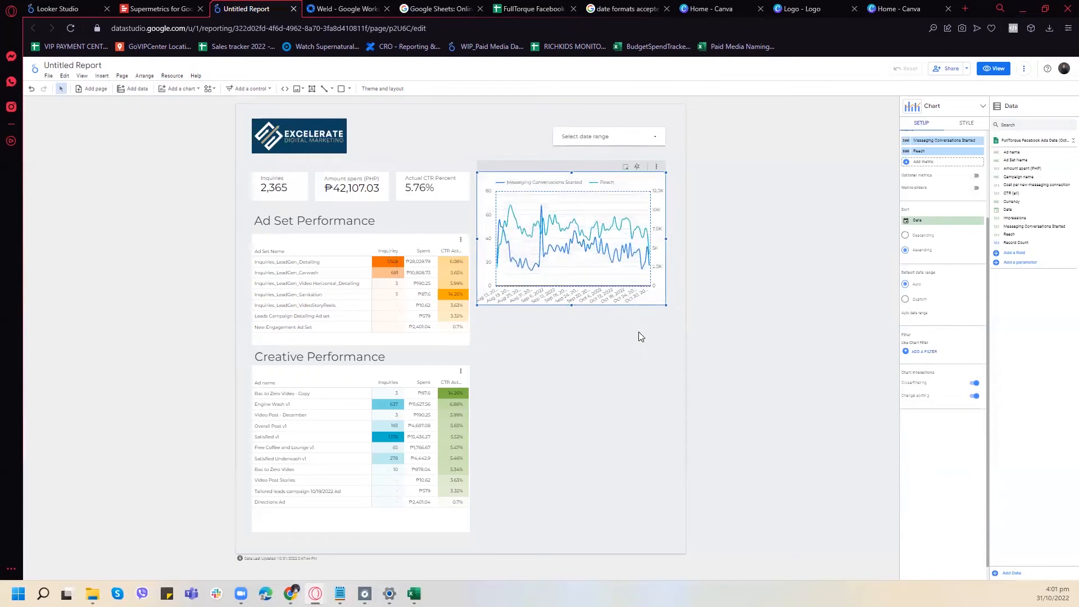
- Try to make the combo chart's gridlines transparent
click(957, 125)
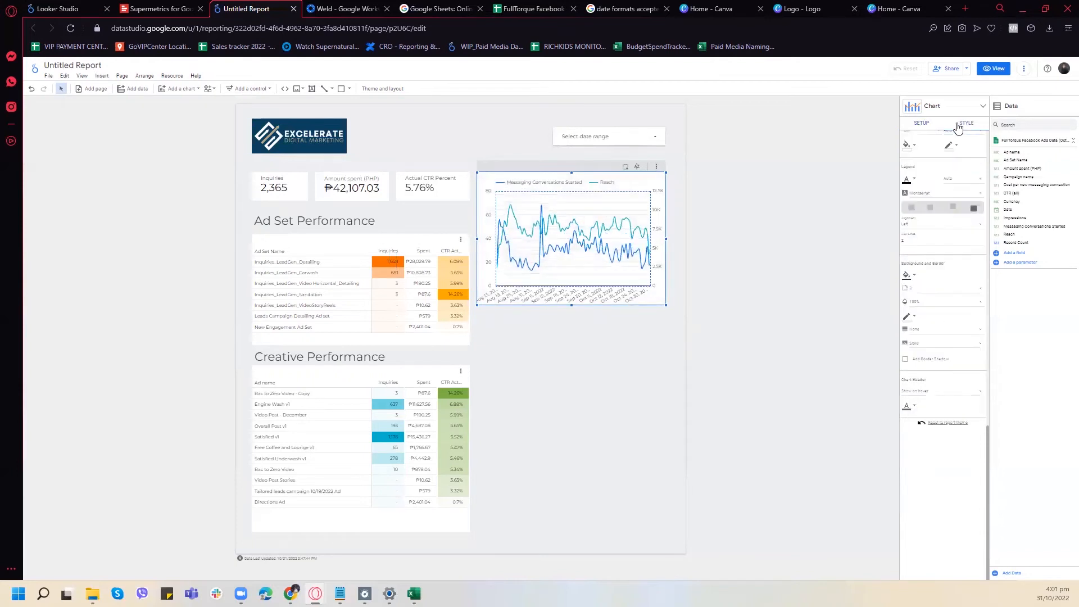
scroll(943, 272, up, 3)
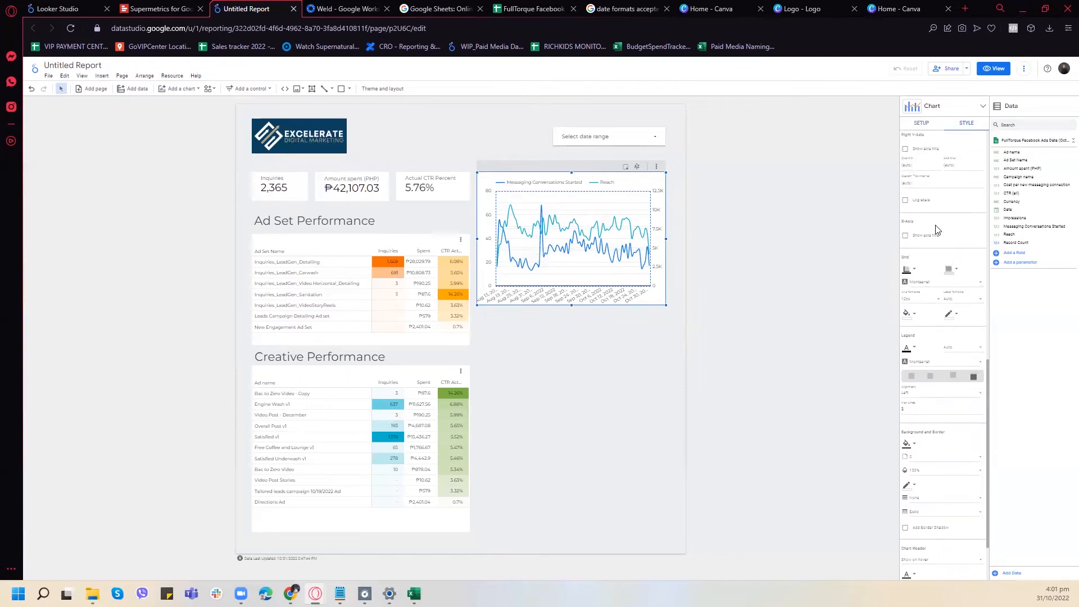
click(952, 271)
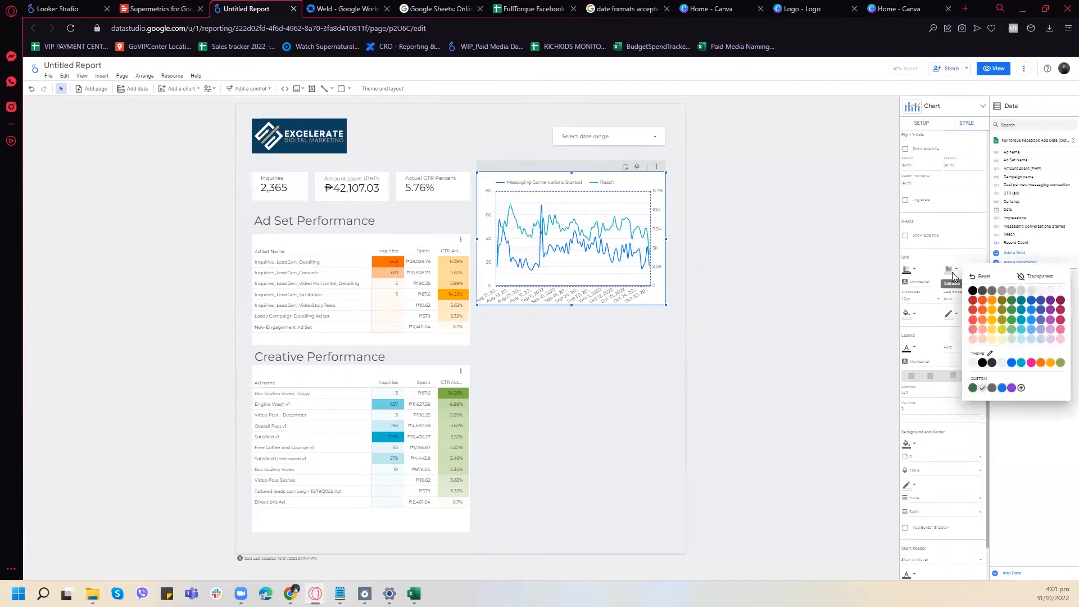
click(1025, 278)
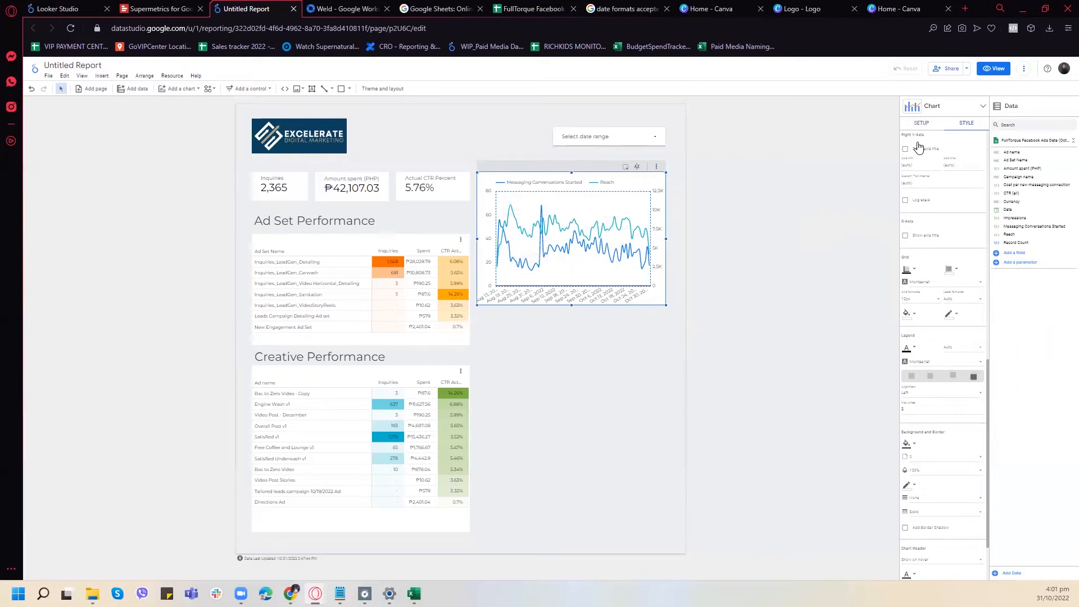
click(916, 107)
click(909, 118)
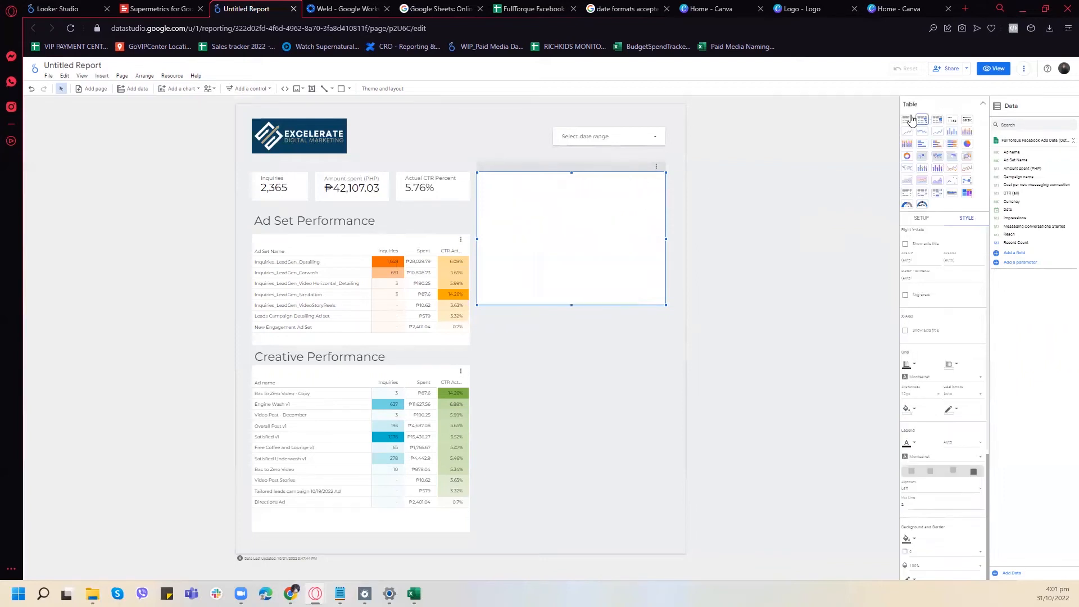
key(ctrl+z)
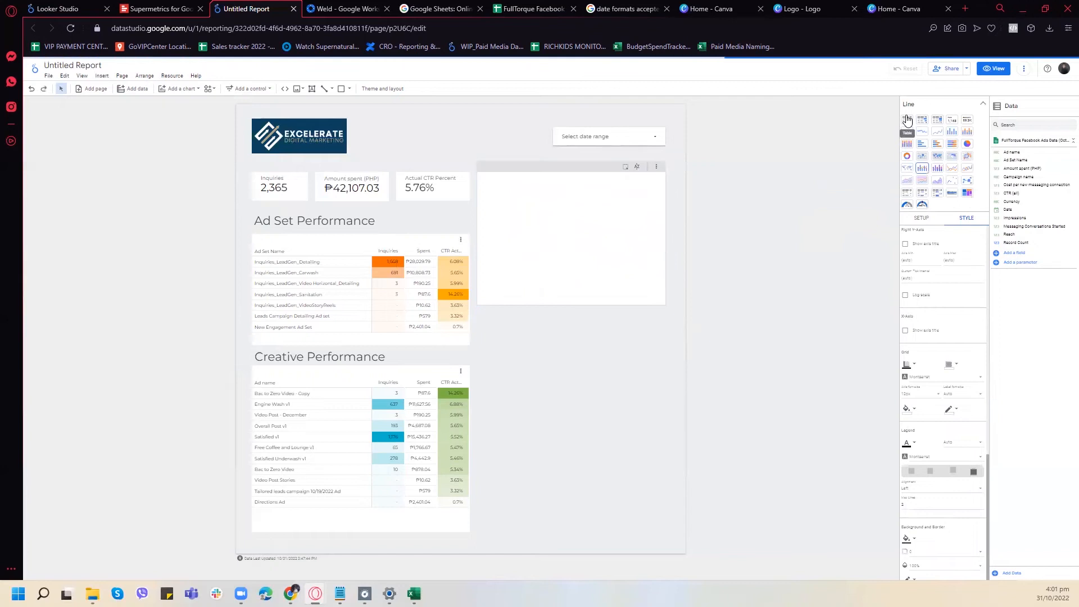
click(983, 104)
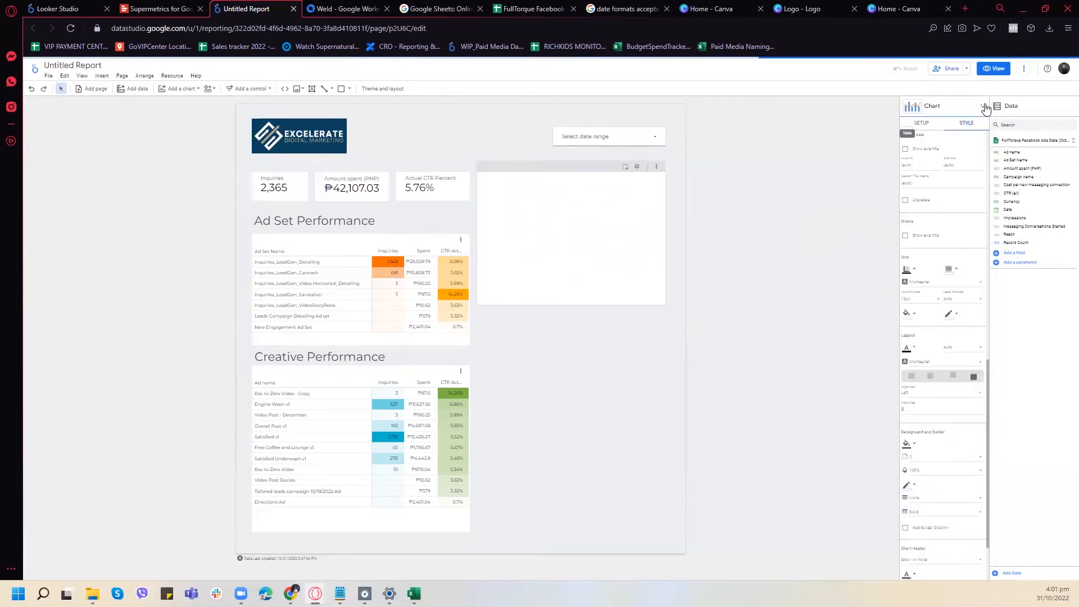
- Rename the combo chart's Messaging Conversations Started metric to Inquiries
click(964, 124)
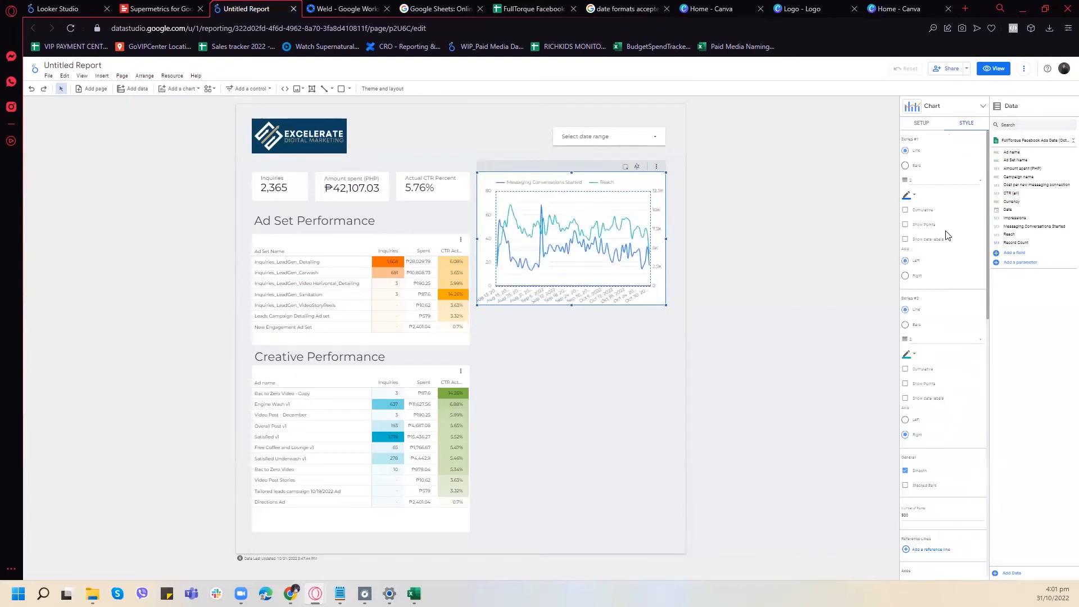
click(921, 123)
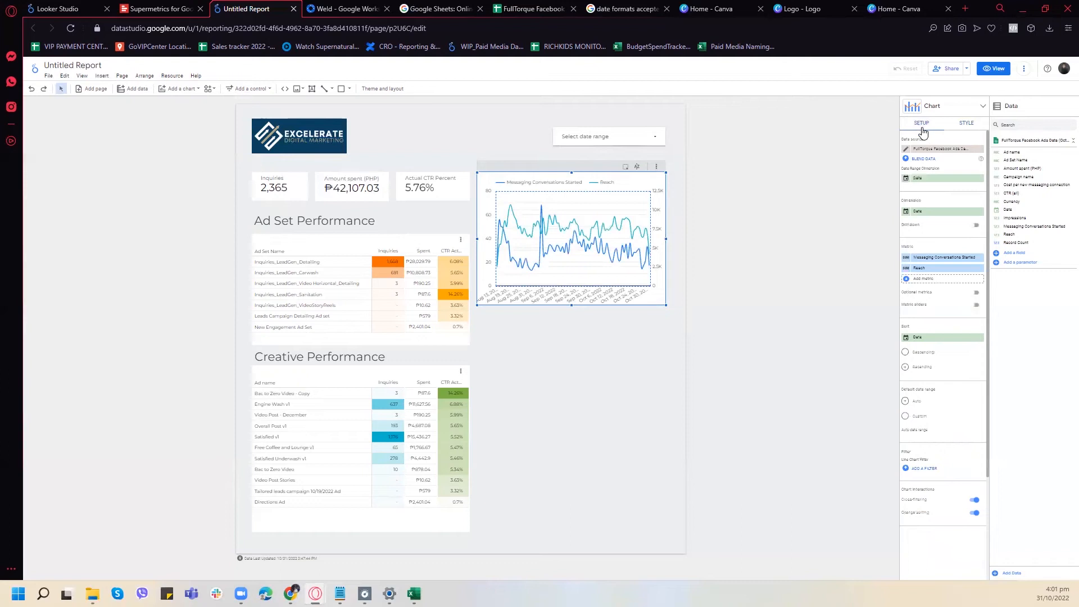
click(909, 261)
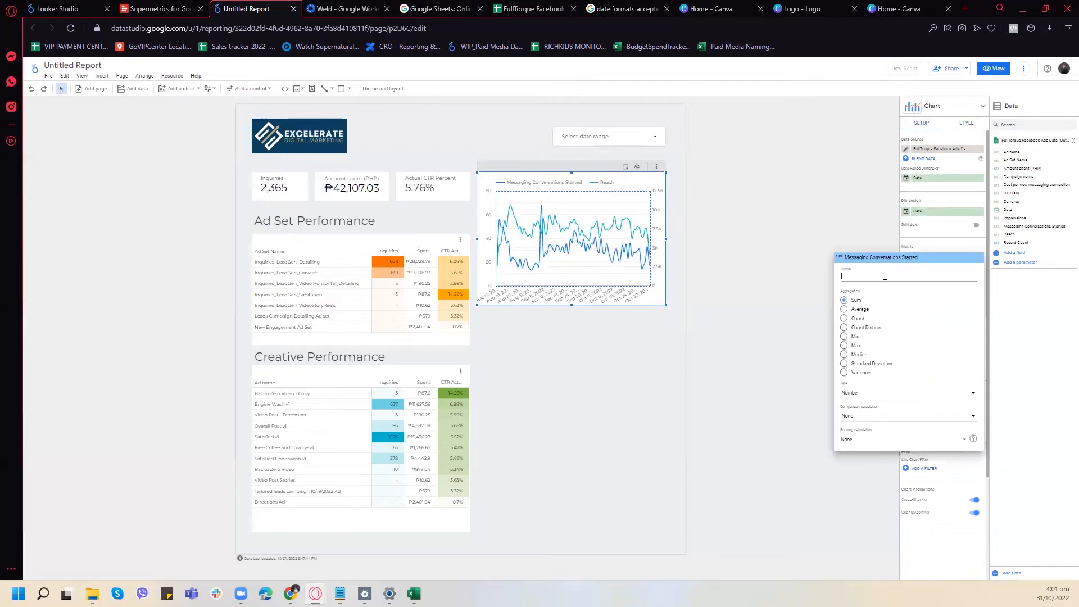
text(Inq)
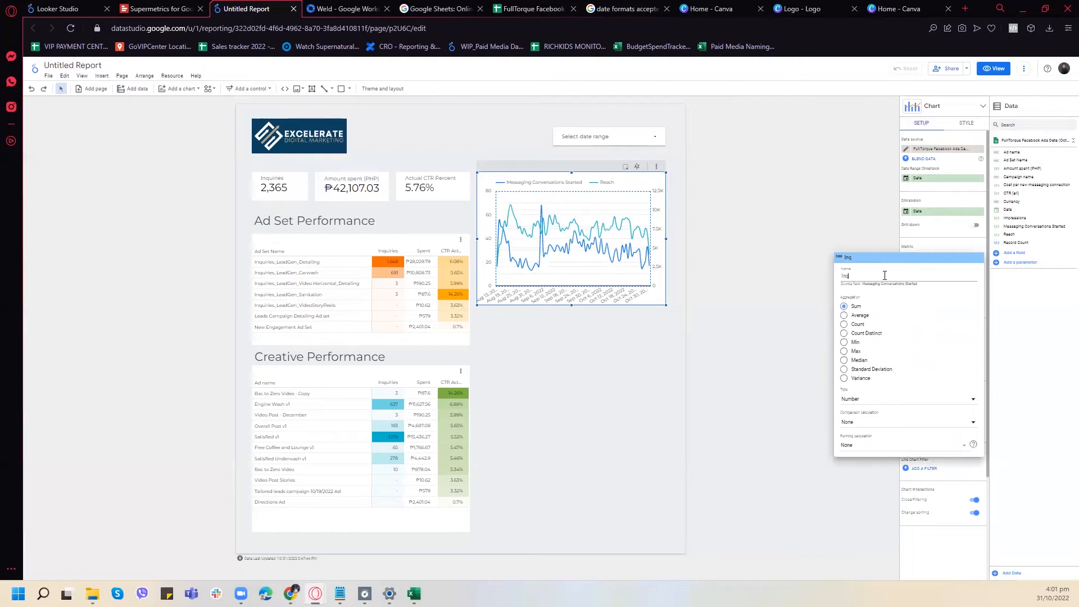
text(uiries)
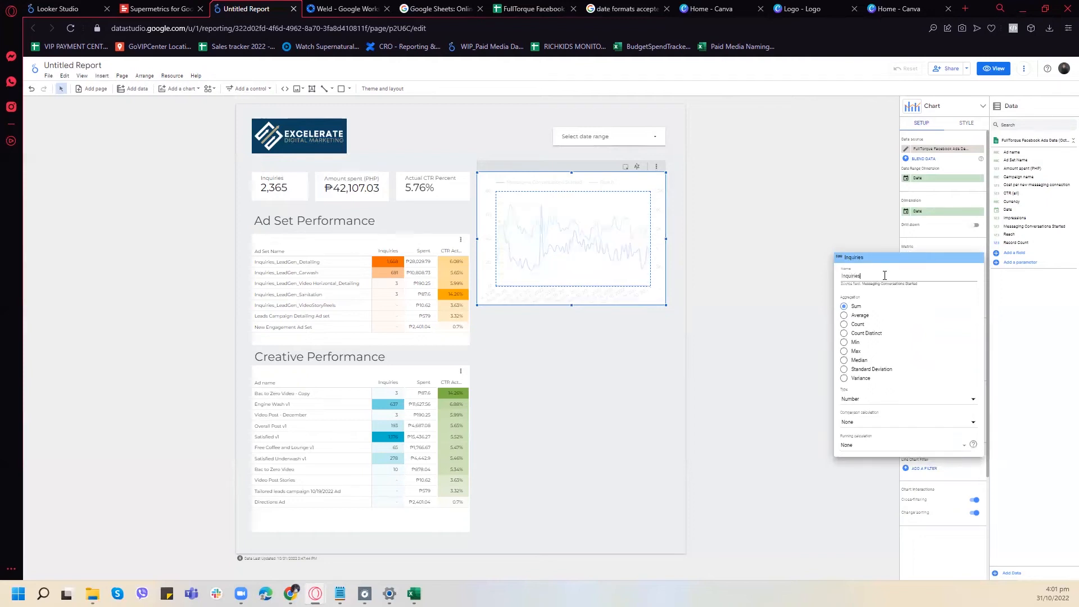
click(828, 220)
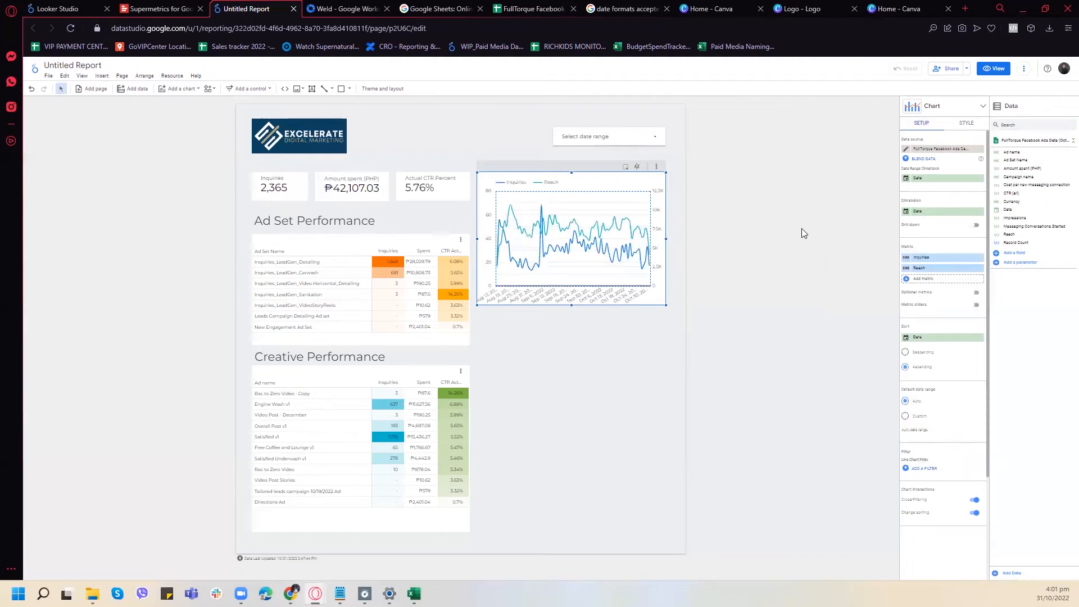
- Set the grid colour of the combo chart to transparent and deselect the chart
click(966, 122)
scroll(941, 352, down, 2)
scroll(941, 351, down, 2)
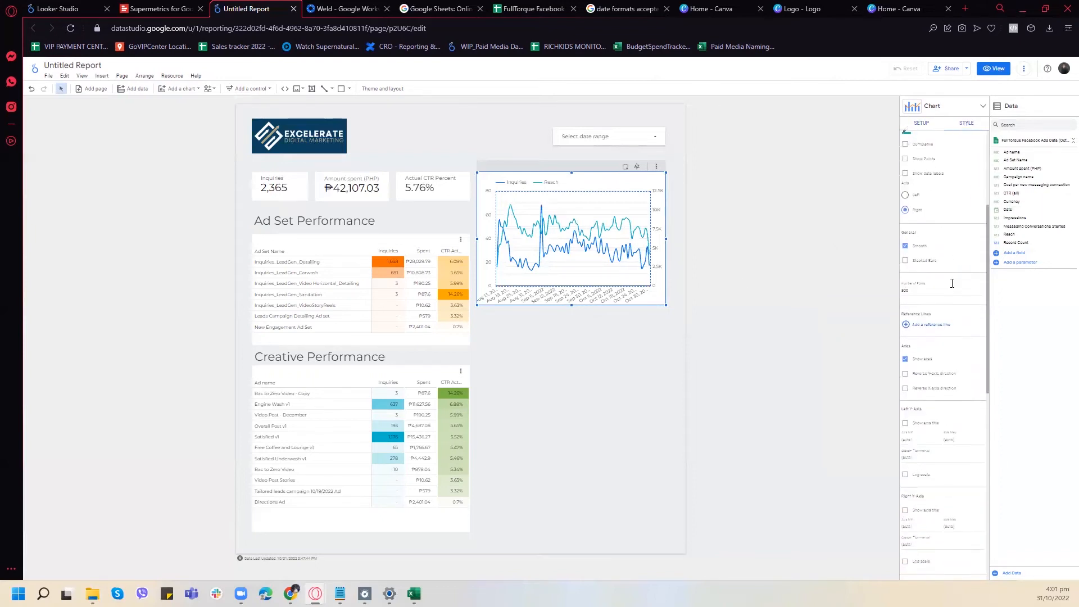
scroll(948, 297, down, 4)
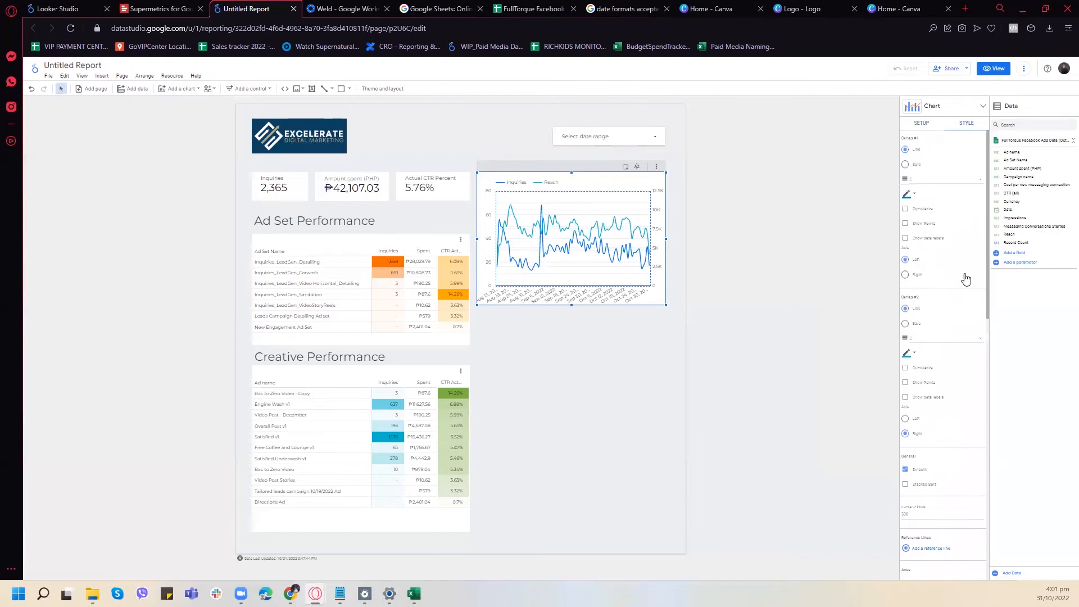
click(956, 350)
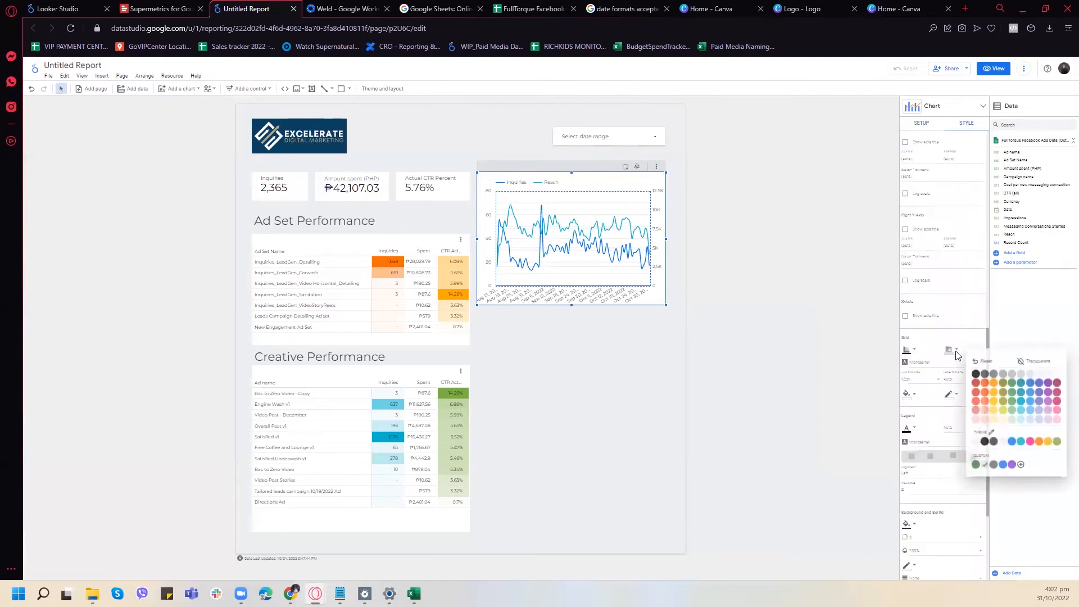
click(1030, 359)
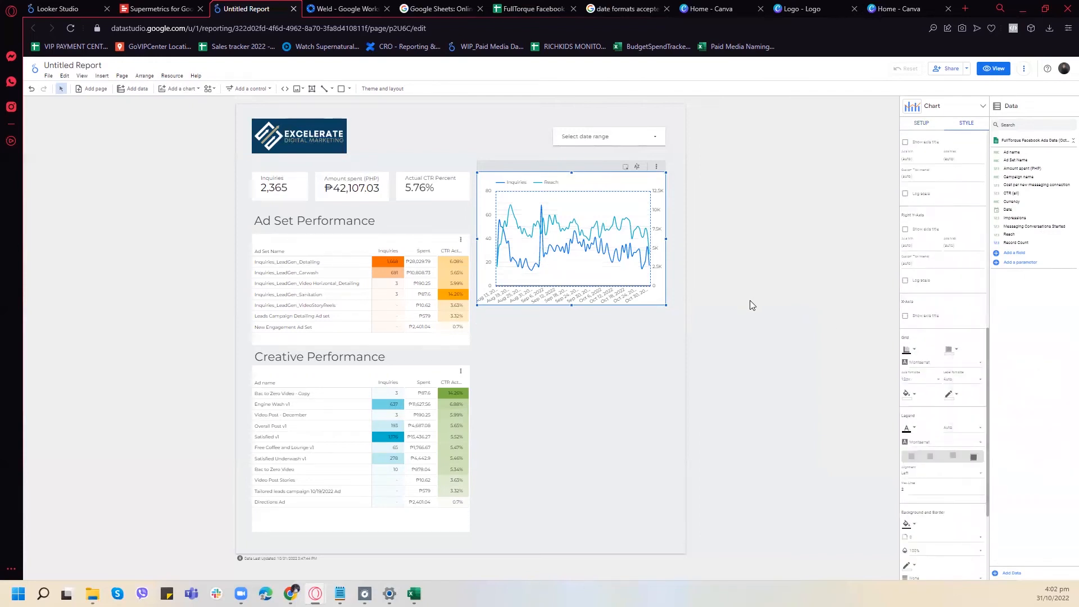
click(773, 308)
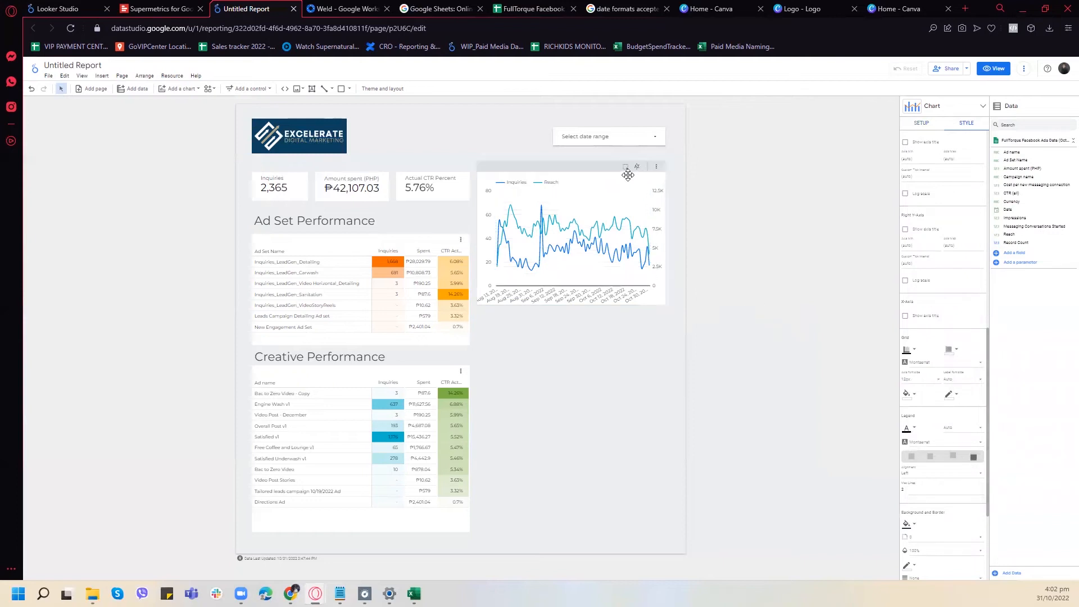
- Move the combo chart slightly down the page, leaving free space above it
drag(597, 171, 590, 191)
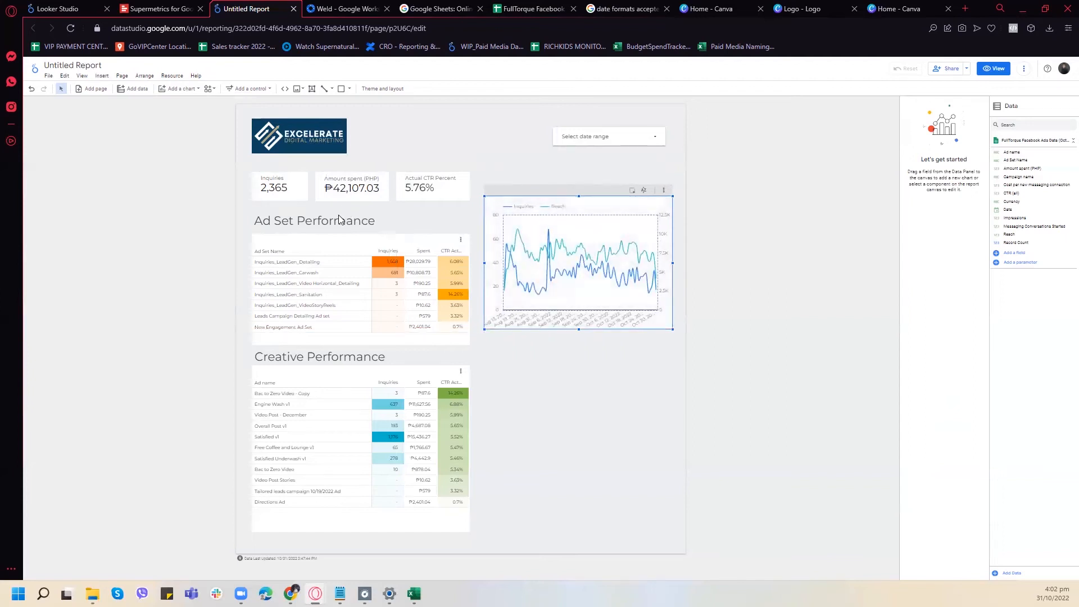
- Duplicate the Ad Set Performance heading and place the copy directly above the combo chart, aligned with its left edge
click(339, 219)
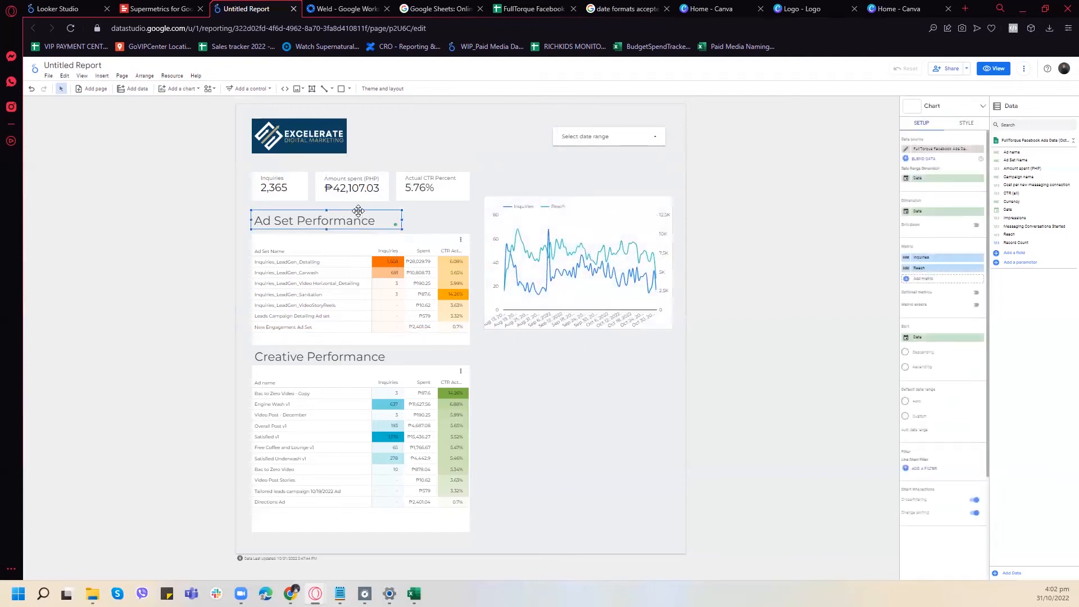
key(ctrl+d)
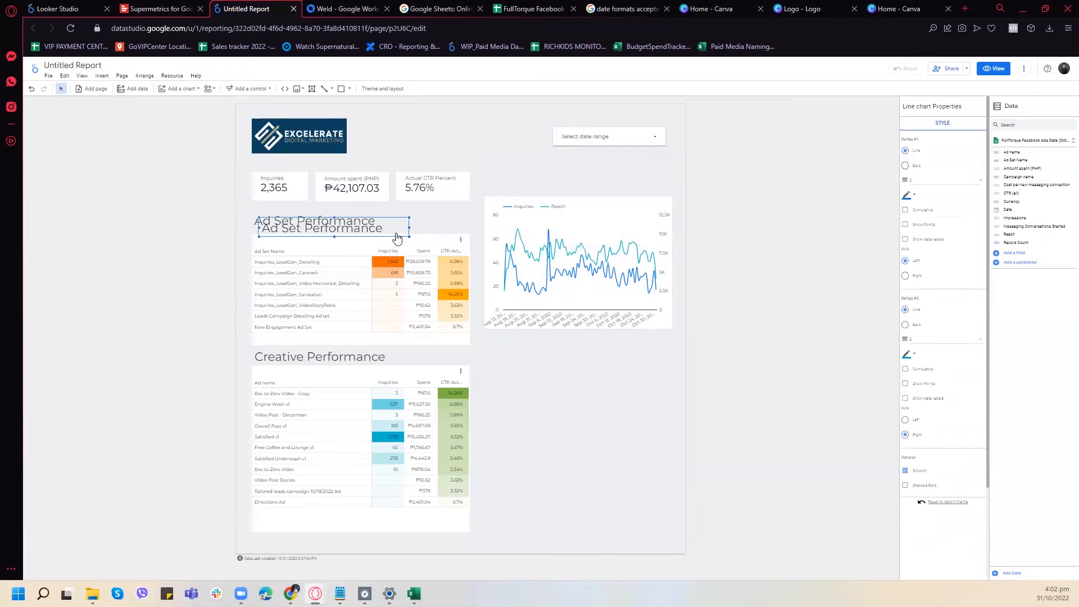
drag(399, 217, 407, 216)
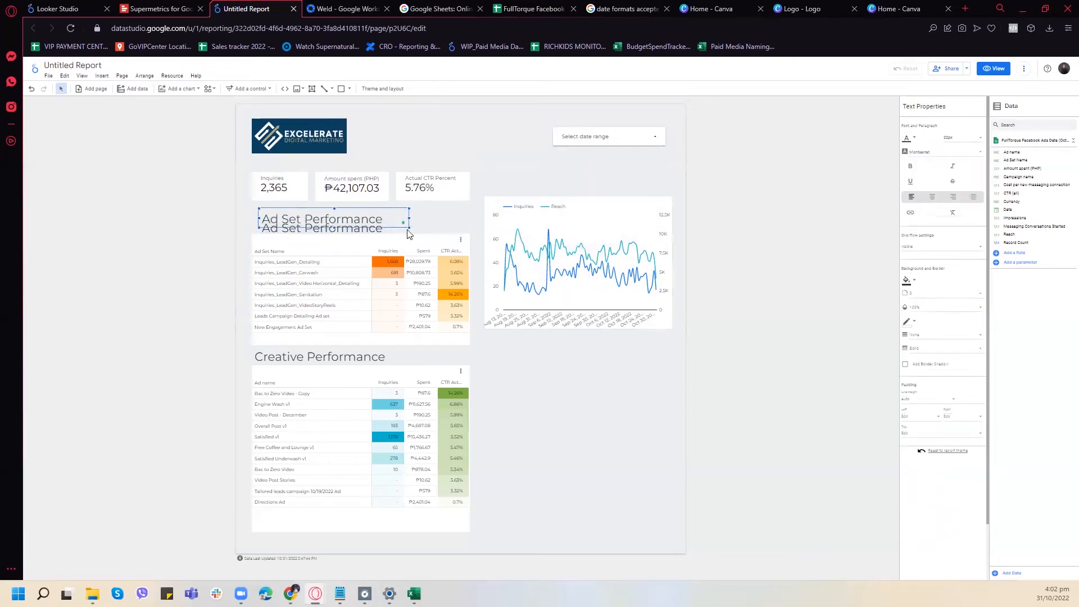
click(388, 224)
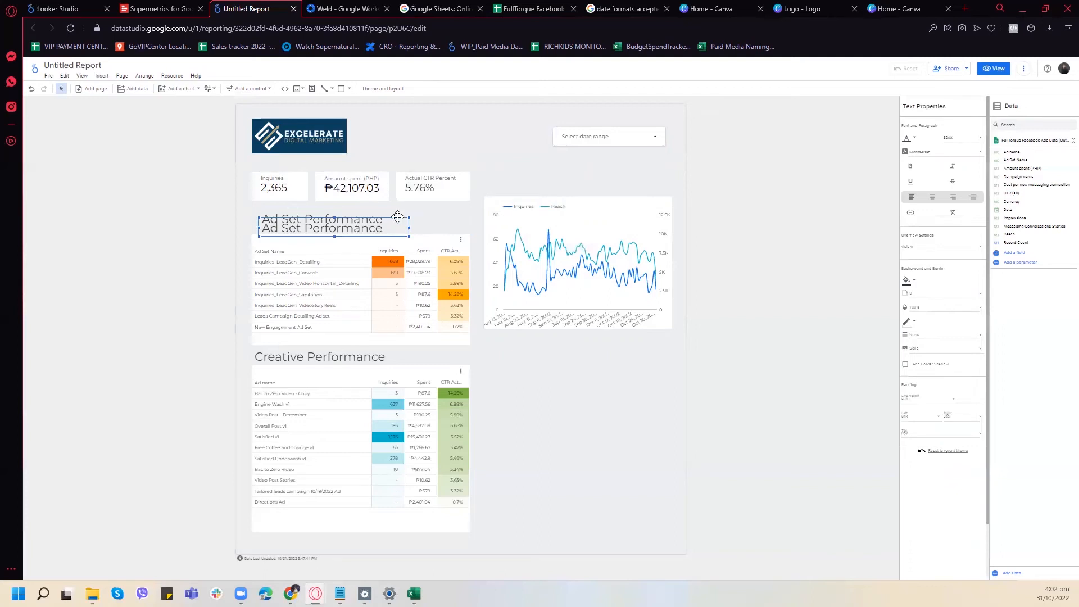
click(397, 217)
mouse_move(601, 176)
mouse_down()
mouse_move(635, 184)
mouse_move(586, 171)
mouse_up()
- Change the text of the heading above the combo chart to "Inquiries over time"
double_click(594, 182)
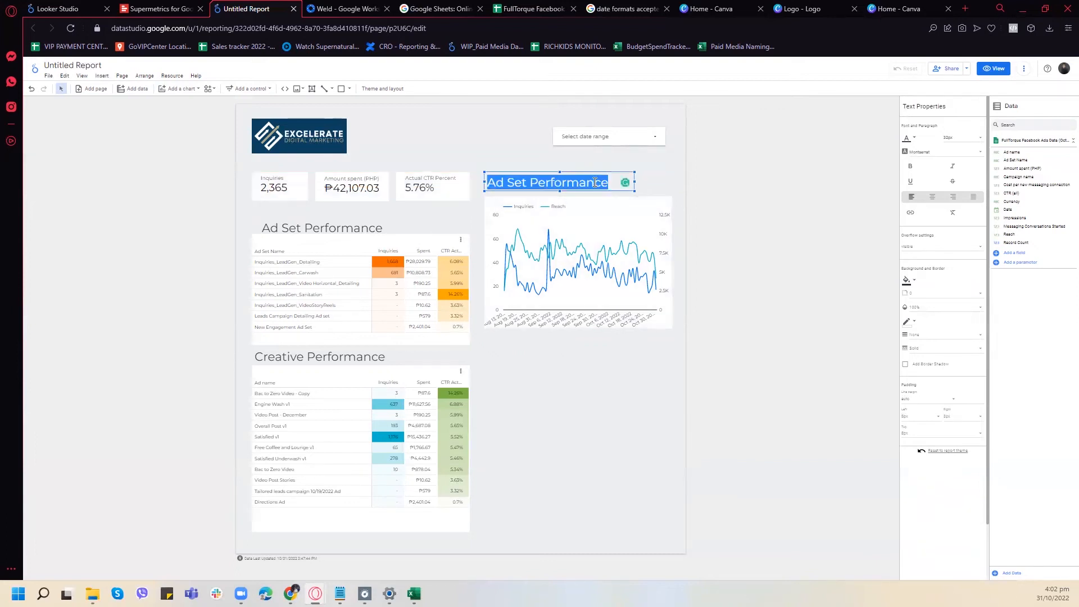
text(Inquir)
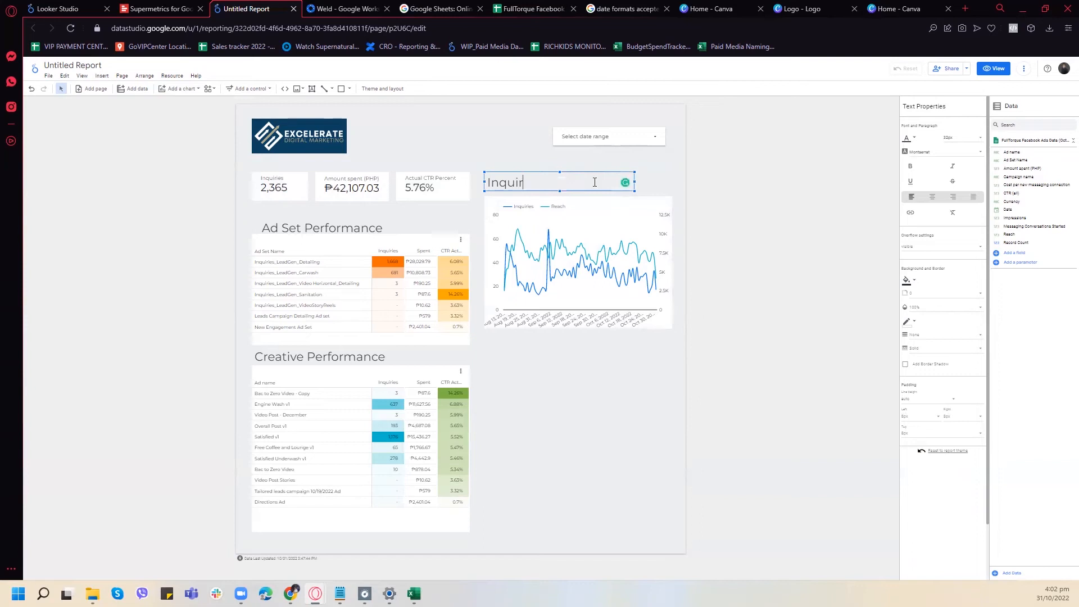
text(ies over time)
- Move the Ad Set Performance heading back above the ad set table, lined up with the Creative Performance heading
click(371, 218)
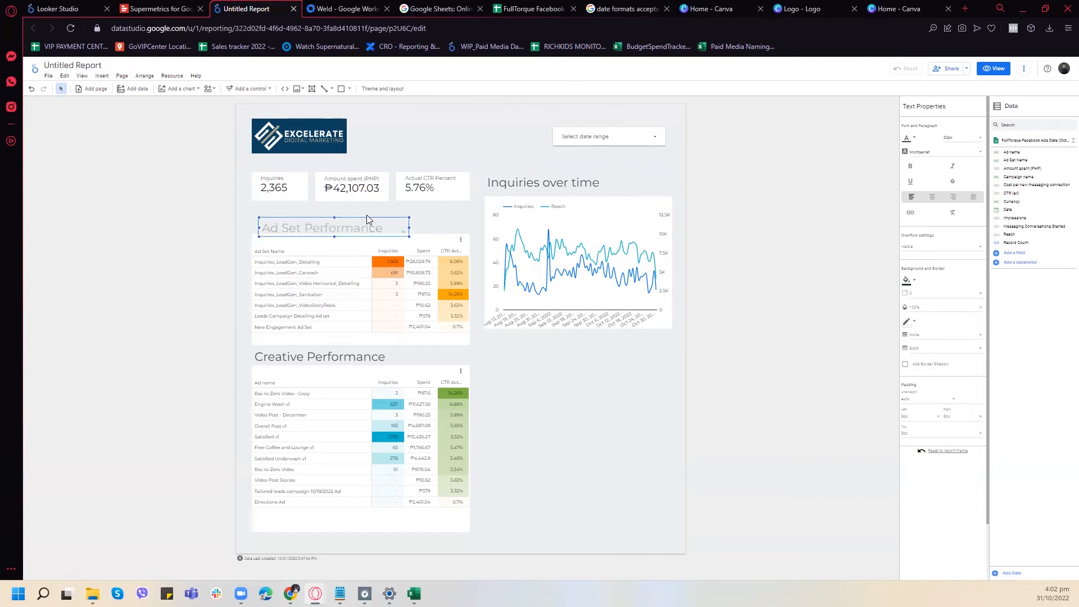
drag(366, 218, 366, 212)
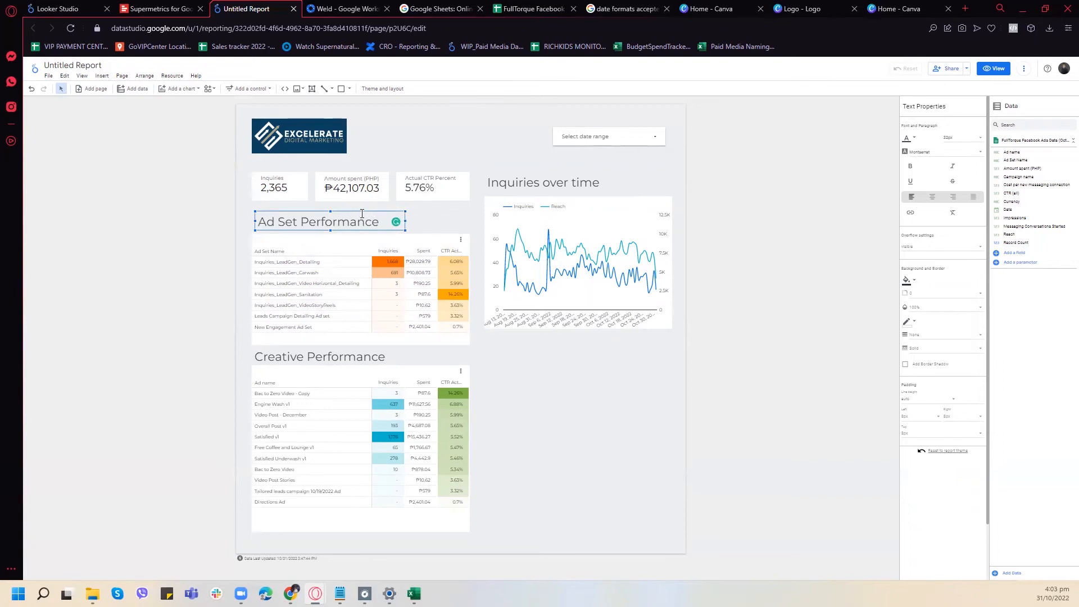
drag(361, 213, 358, 216)
click(612, 375)
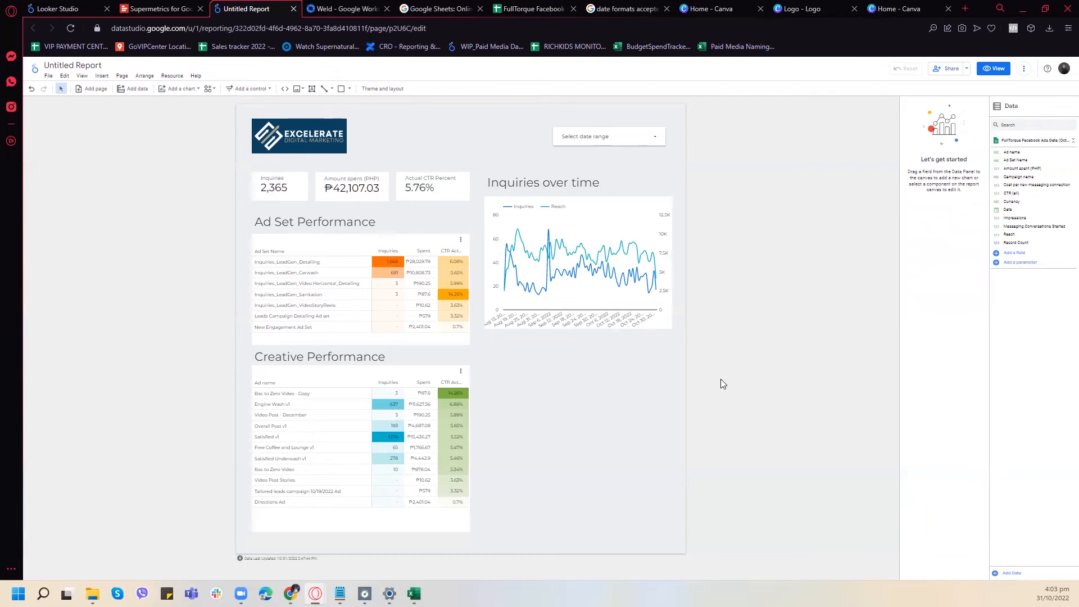
- Open the Sales tracker 2022 spreadsheet in place of the ads data and review its August, September and October sheets
click(534, 9)
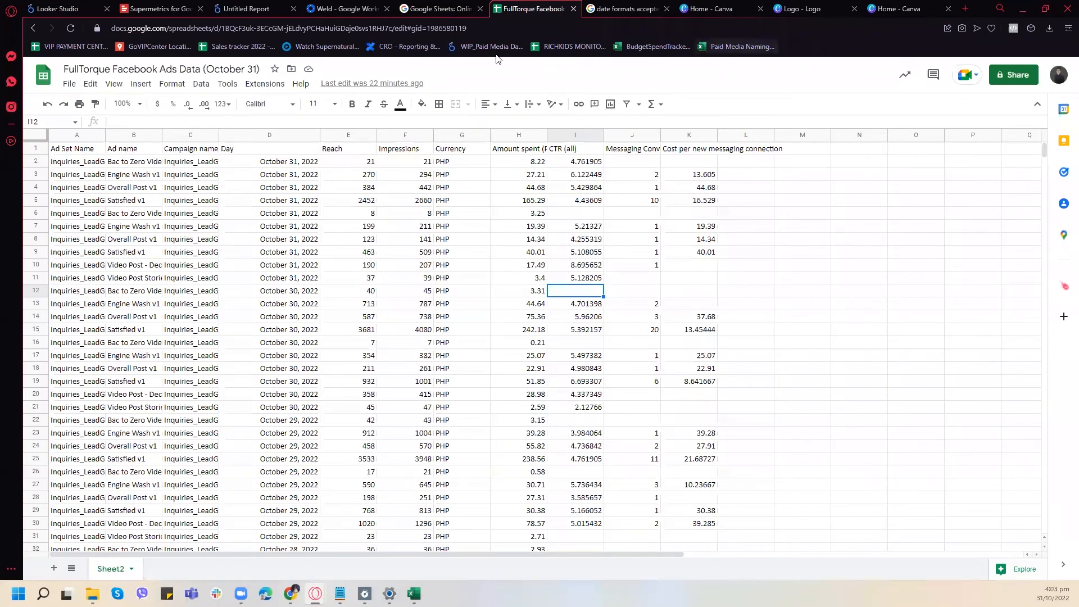
click(241, 51)
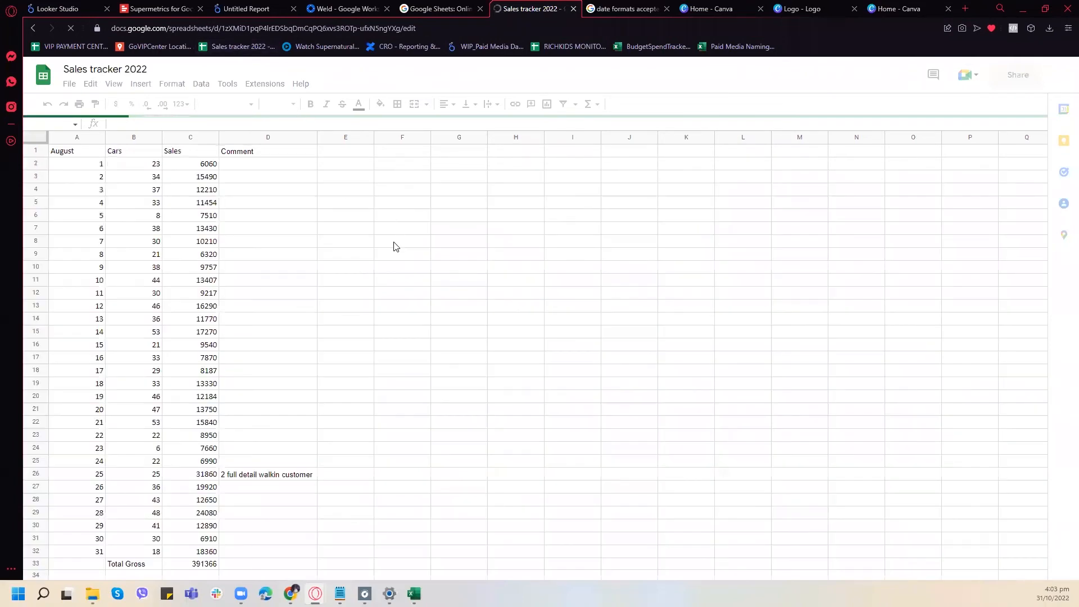
scroll(399, 264, down, 3)
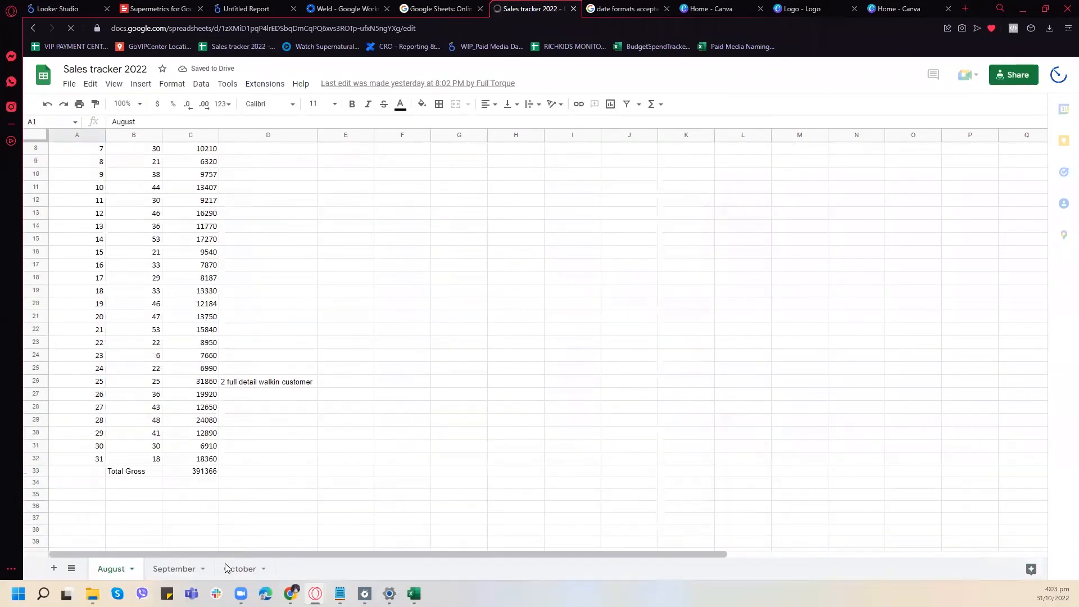
click(230, 569)
click(172, 571)
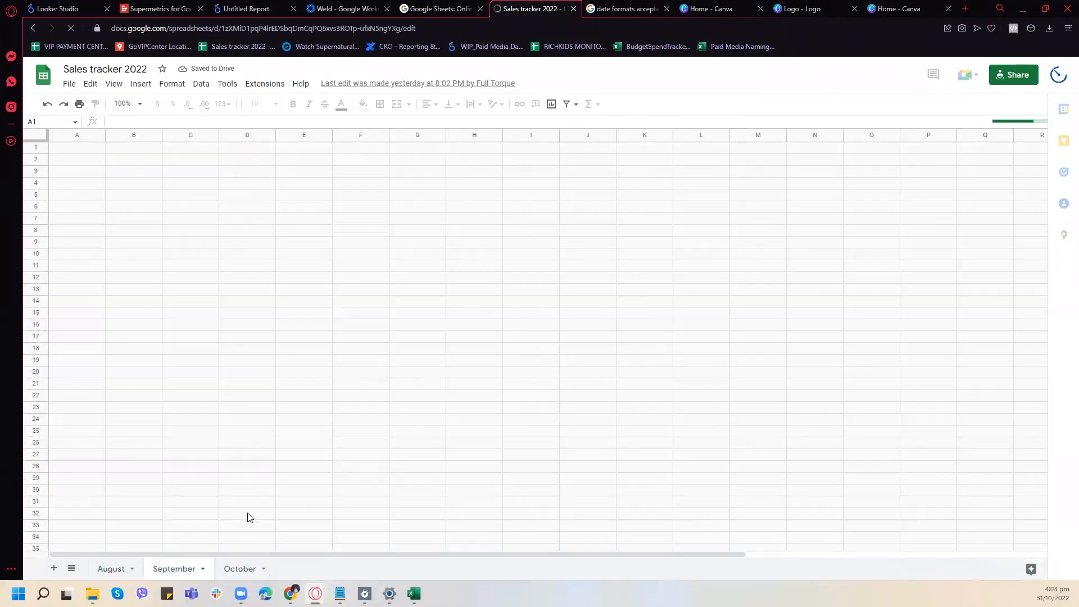
click(232, 573)
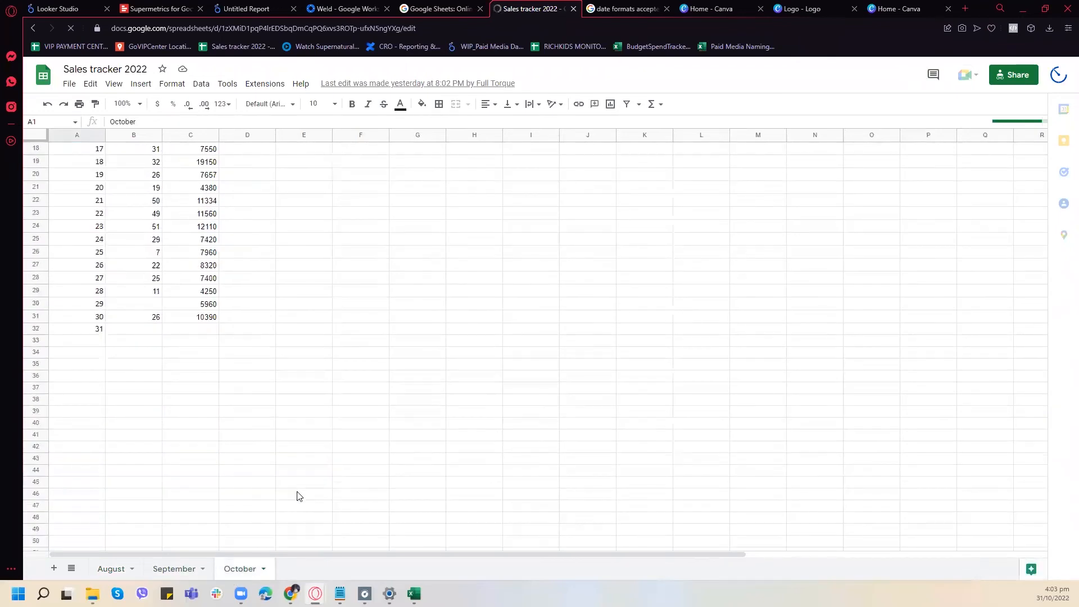
scroll(298, 496, down, 3)
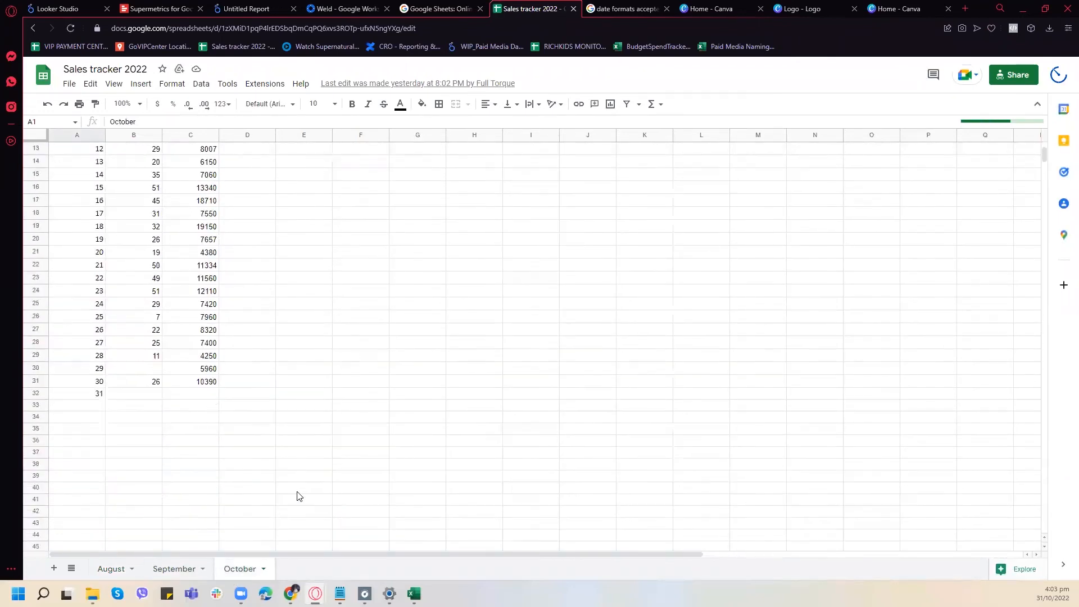
click(111, 576)
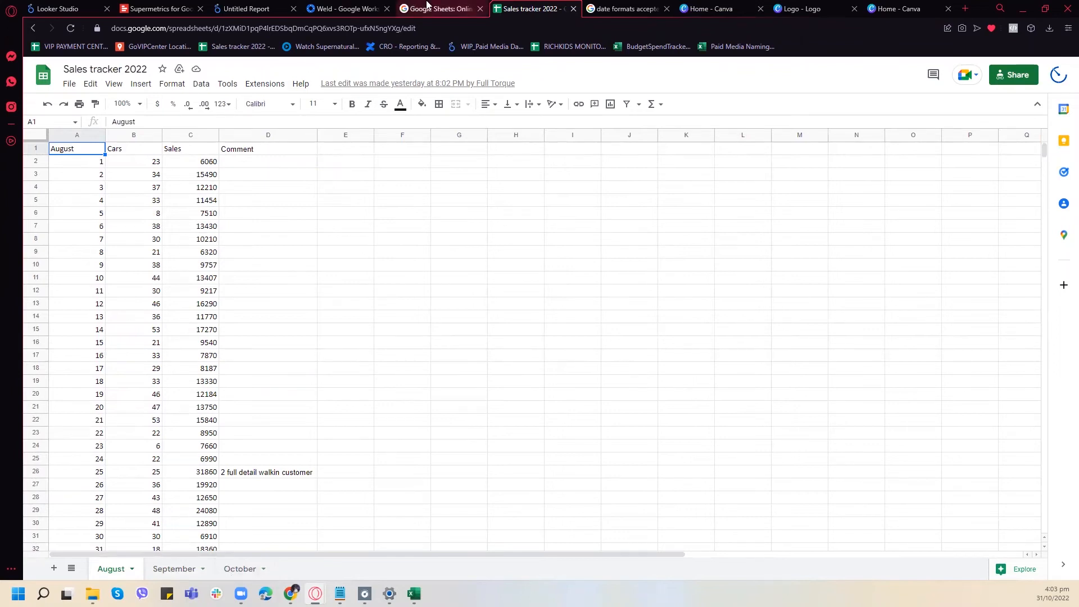
- Search the web for "sheets" and go to the Google Sheets file list
click(599, 14)
click(604, 27)
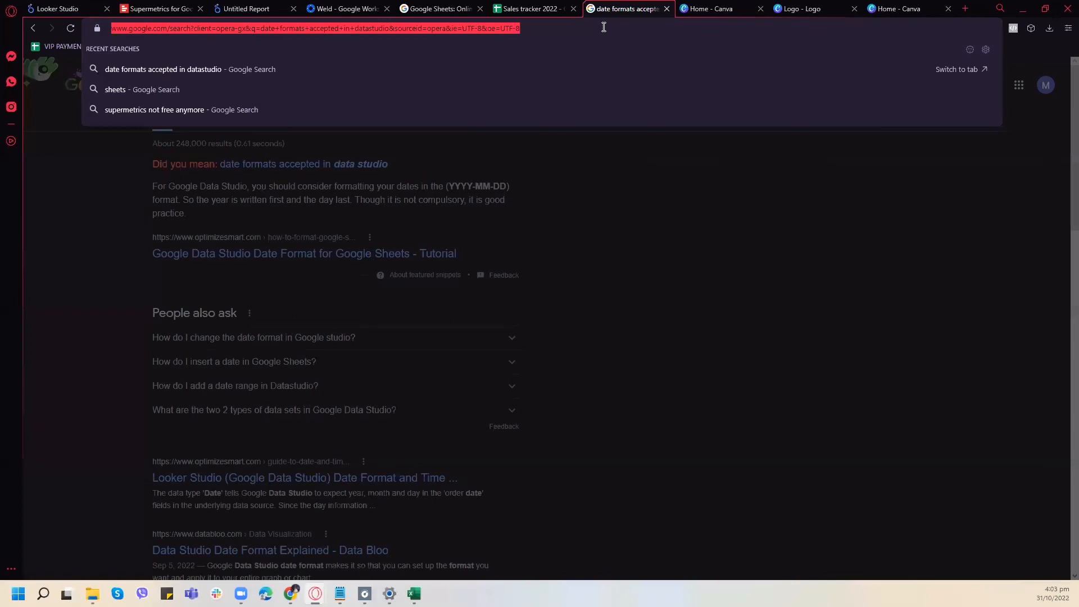
text(ma)
key(BackSpace)
key(BackSpace)
key(BackSpace)
text(ma)
key(BackSpace)
key(BackSpace)
key(BackSpace)
text(e)
key(BackSpace)
key(BackSpace)
text(sheets)
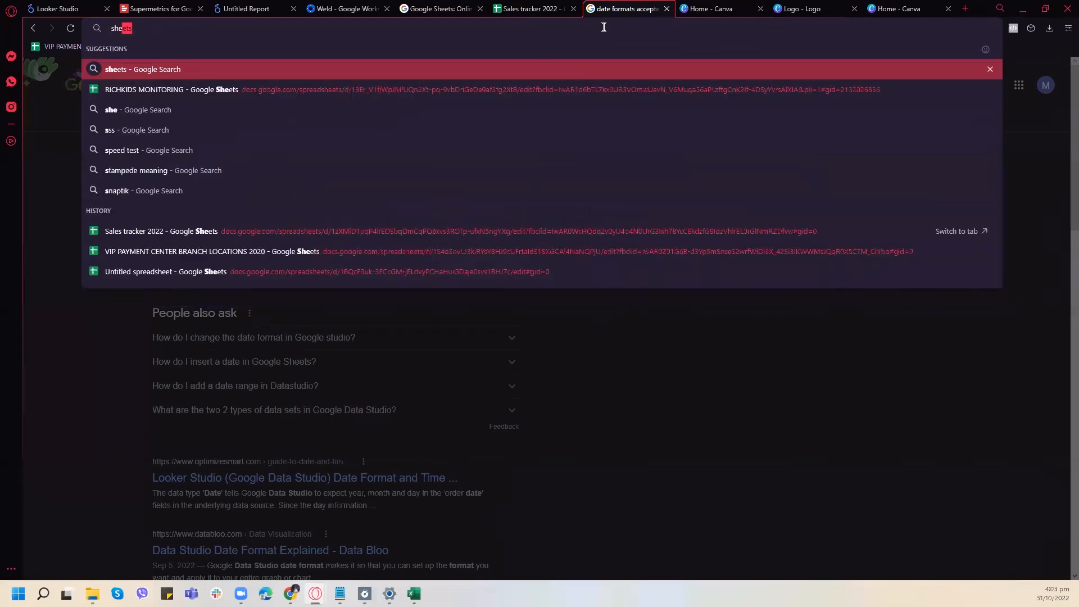
key(Return)
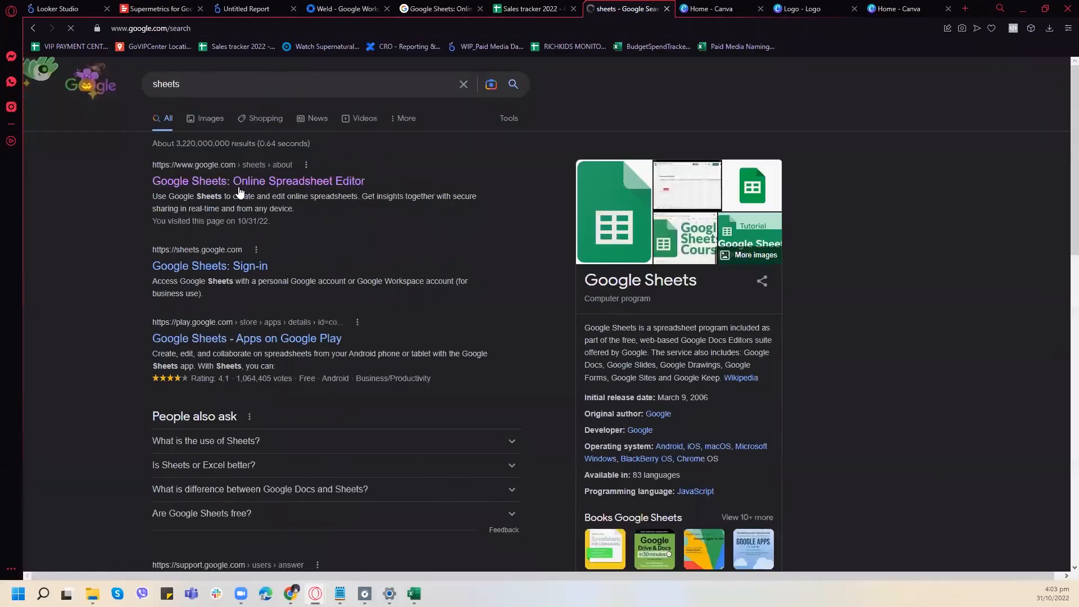
click(237, 180)
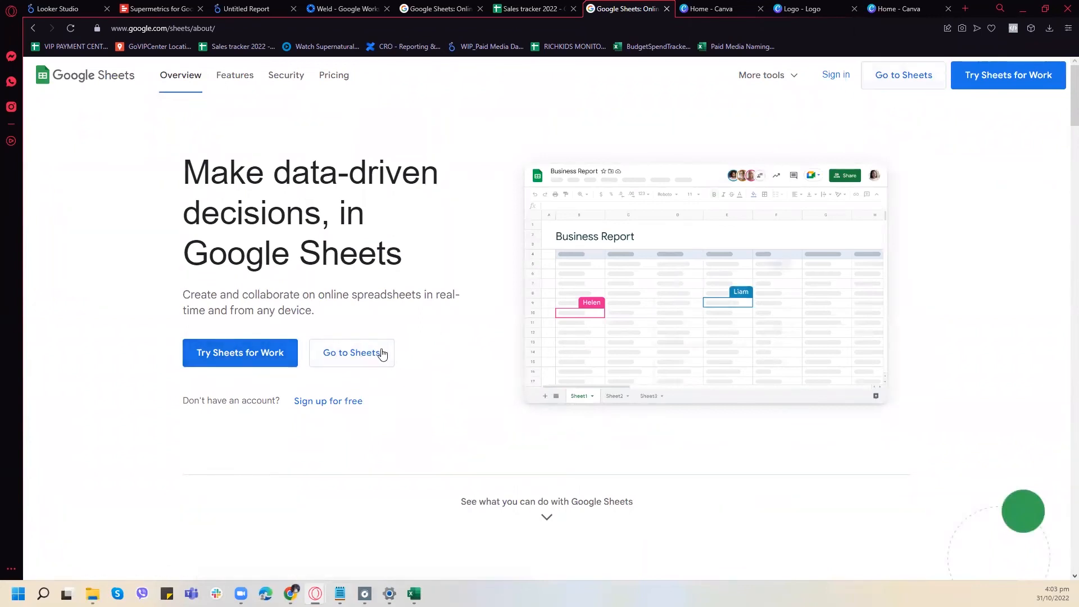
click(380, 354)
- Switch Google Sheets to the university account and open the FullTorque Facebook Ads Data (October 31) spreadsheet
click(607, 9)
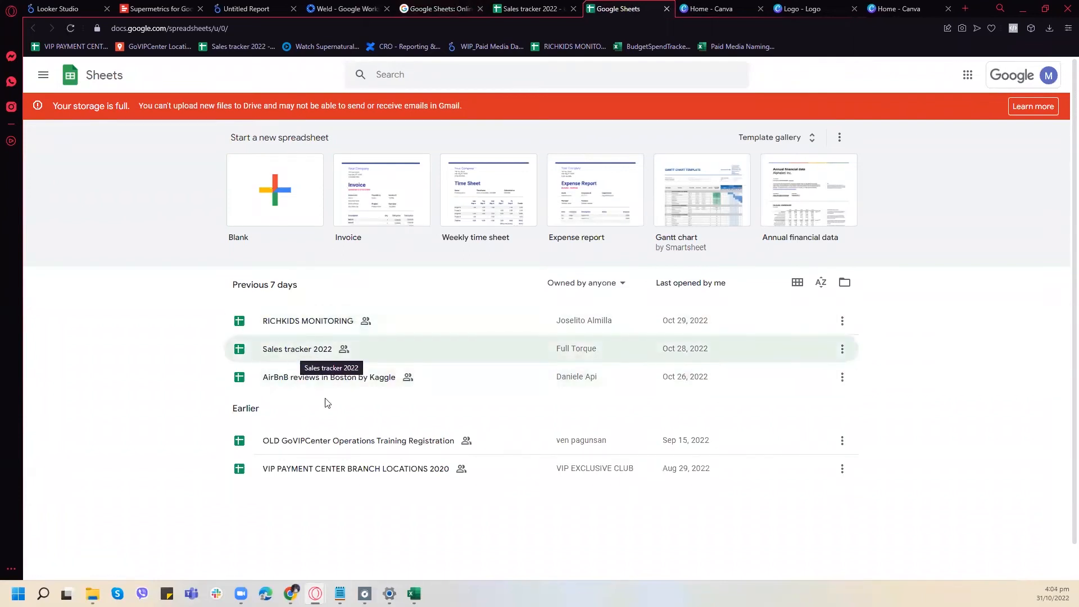
click(1048, 75)
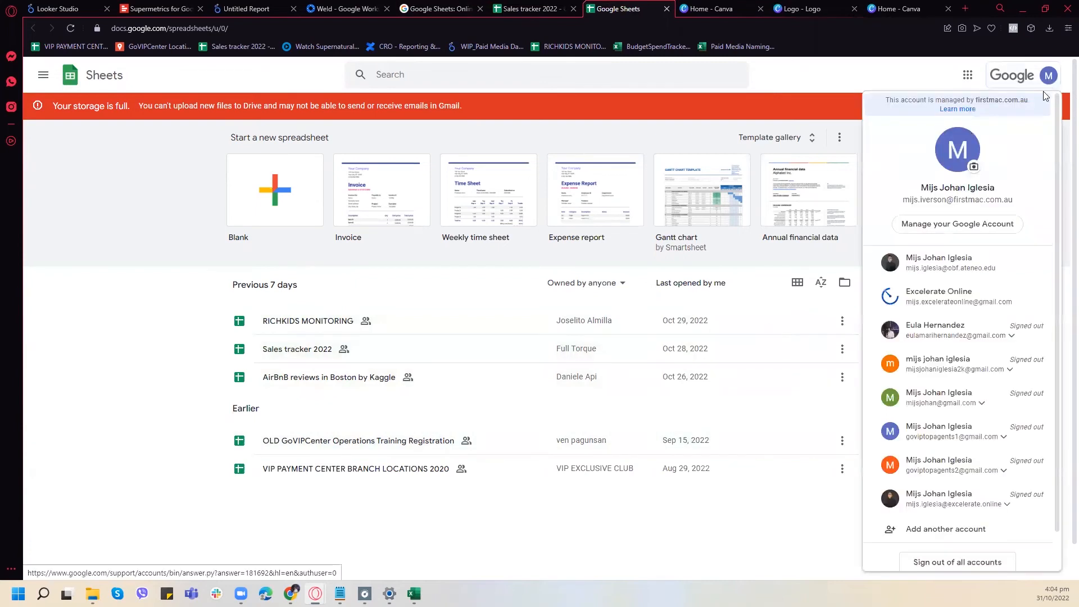
click(967, 267)
click(608, 8)
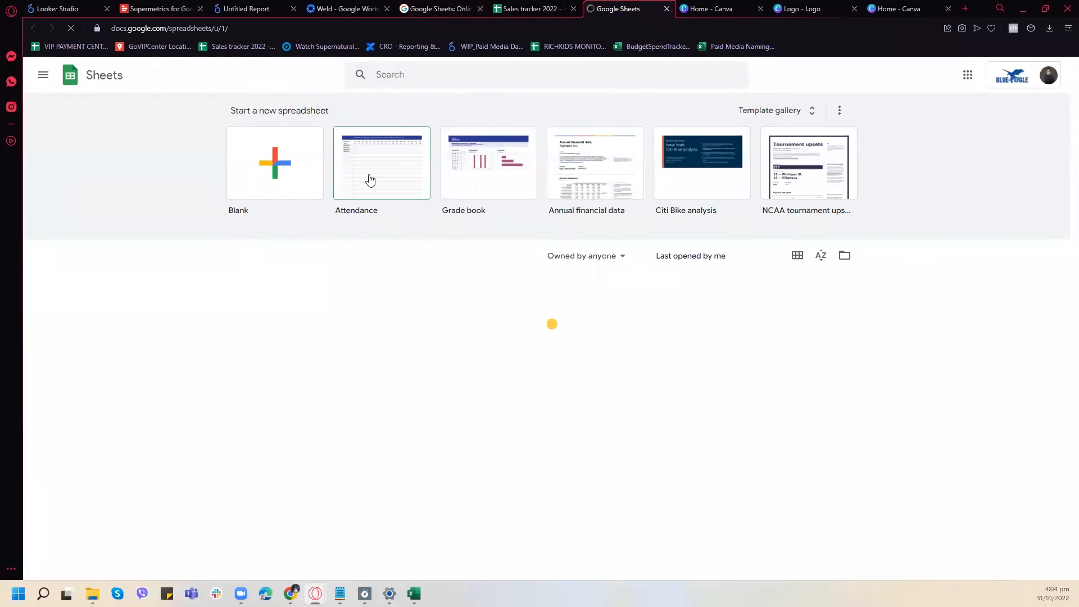
click(369, 295)
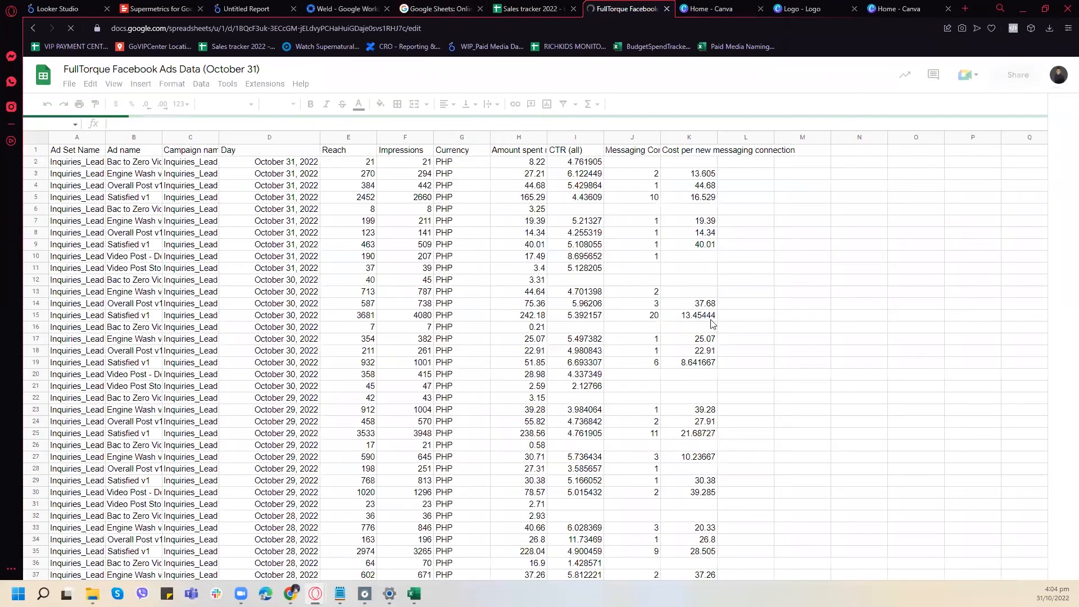
- Rename Sheet2 of the FullTorque spreadsheet to "Facebook Ads"
scroll(350, 408, down, 5)
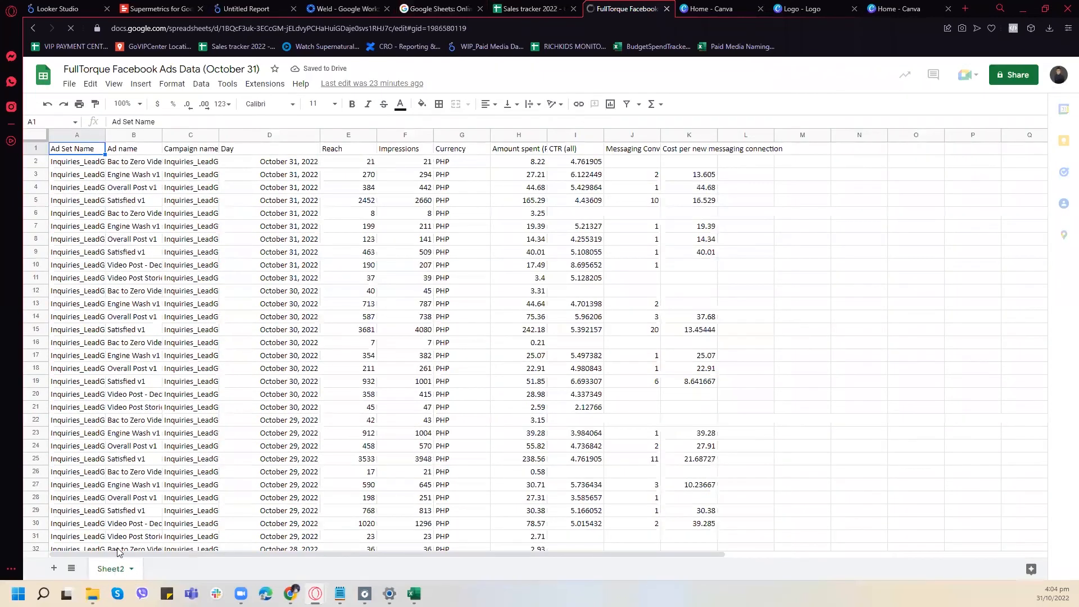
right_click(115, 569)
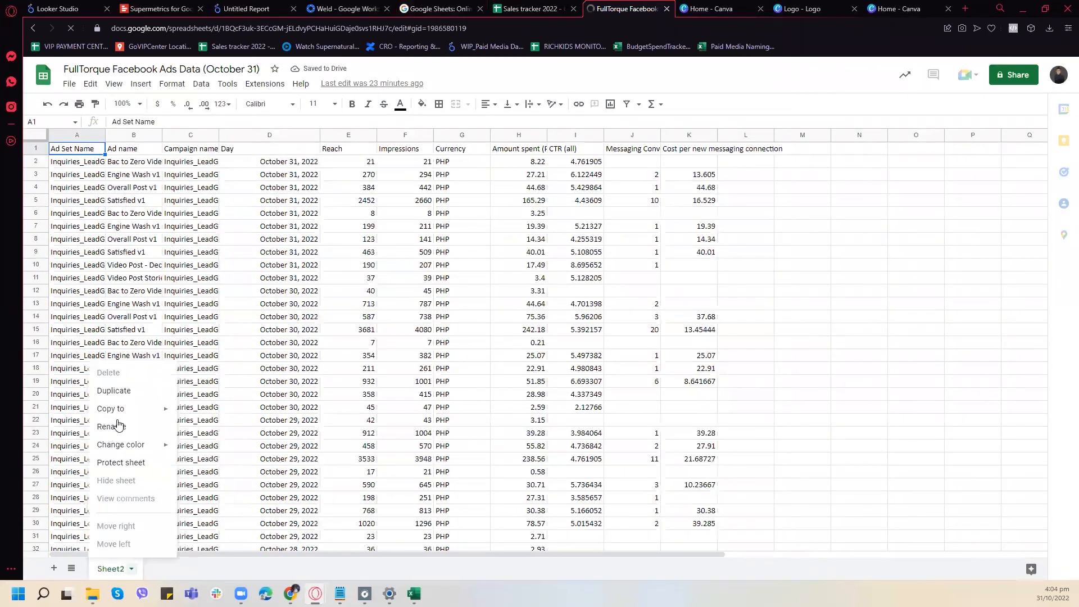
click(113, 427)
text(Faceboo)
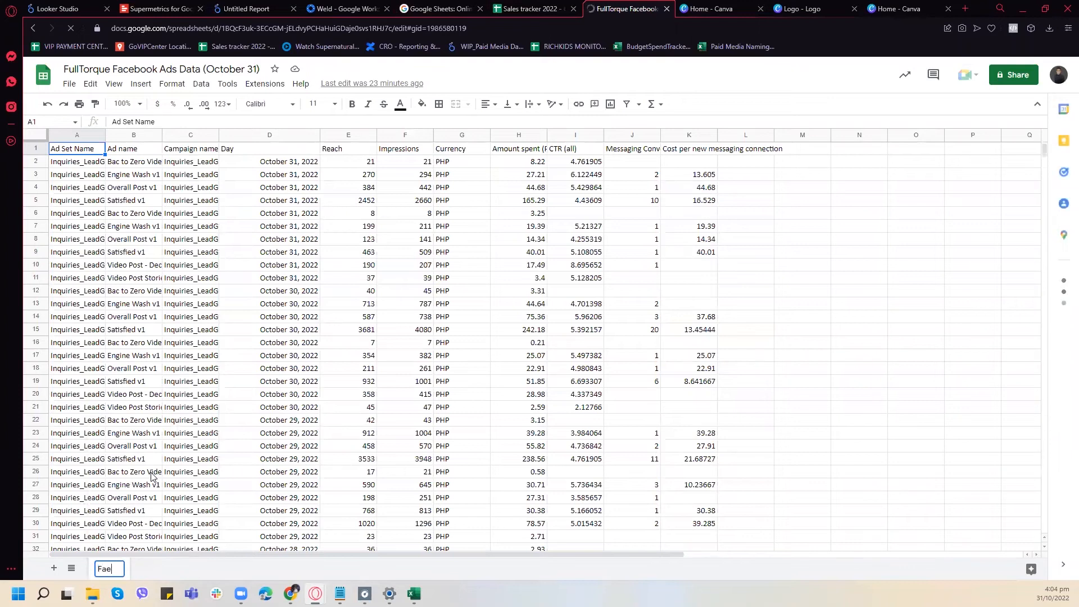
text(k Ads)
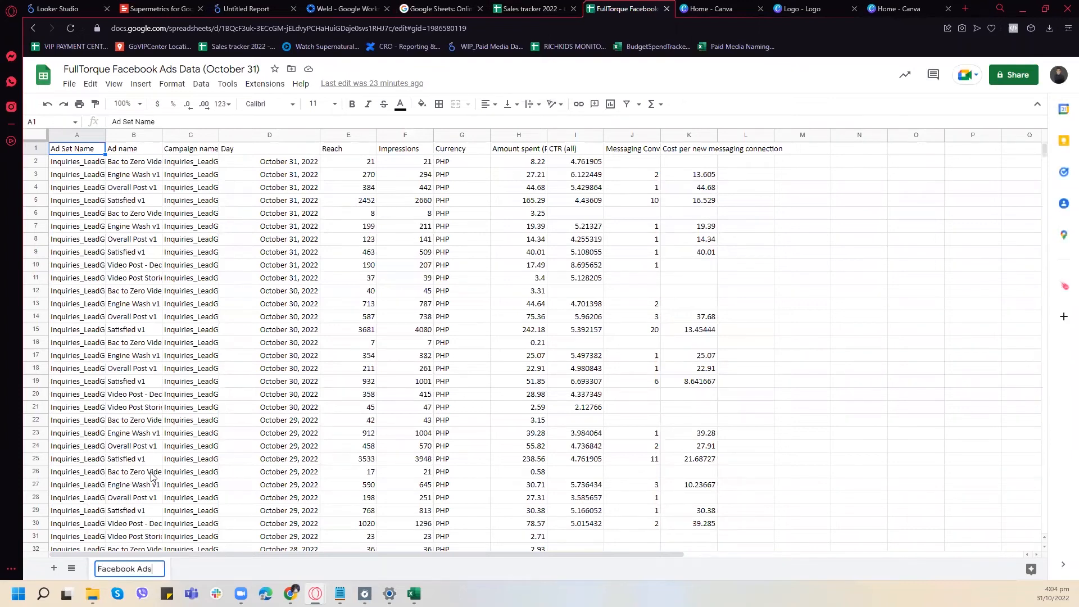
key(Return)
- Add a new sheet to the FullTorque spreadsheet and name it "Revenue"
click(57, 567)
right_click(191, 573)
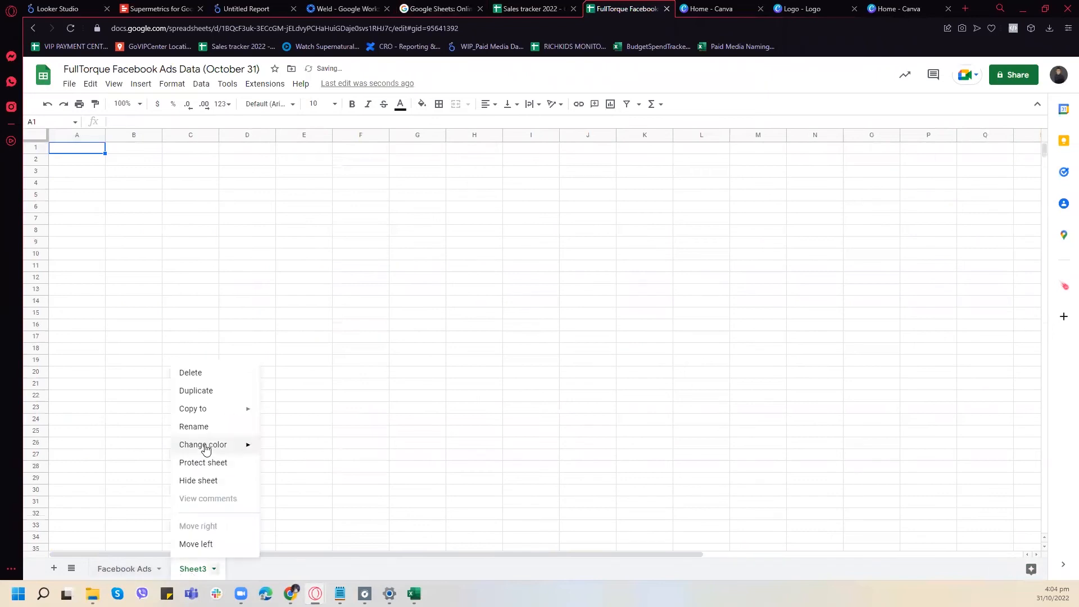
click(204, 427)
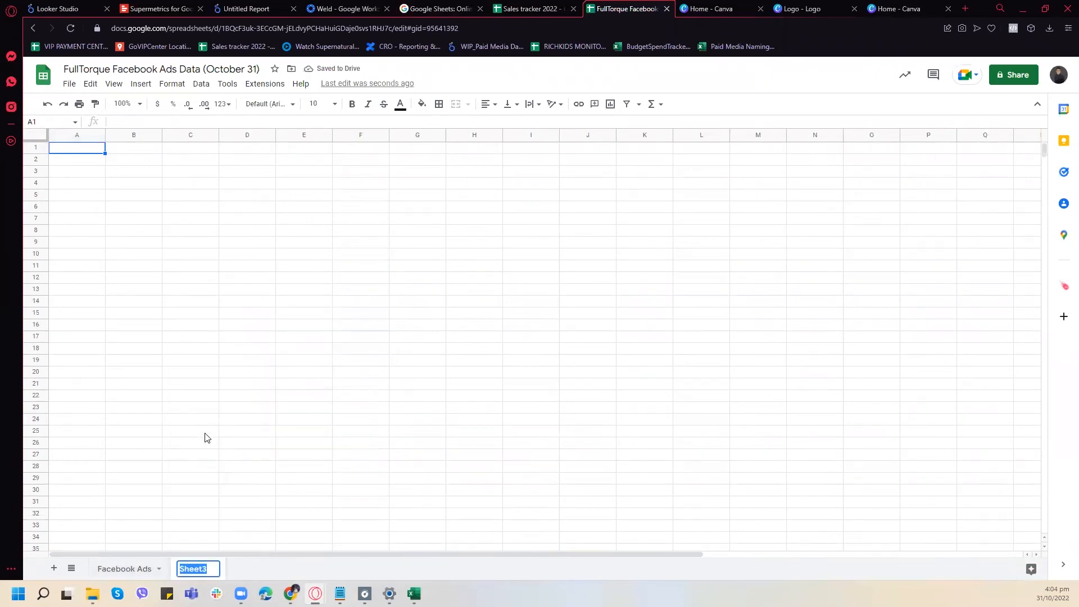
text(Revenue)
- Copy the August Cars and Sales columns with their headers, cells B1:C32, from the Sales tracker 2022 spreadsheet
click(523, 8)
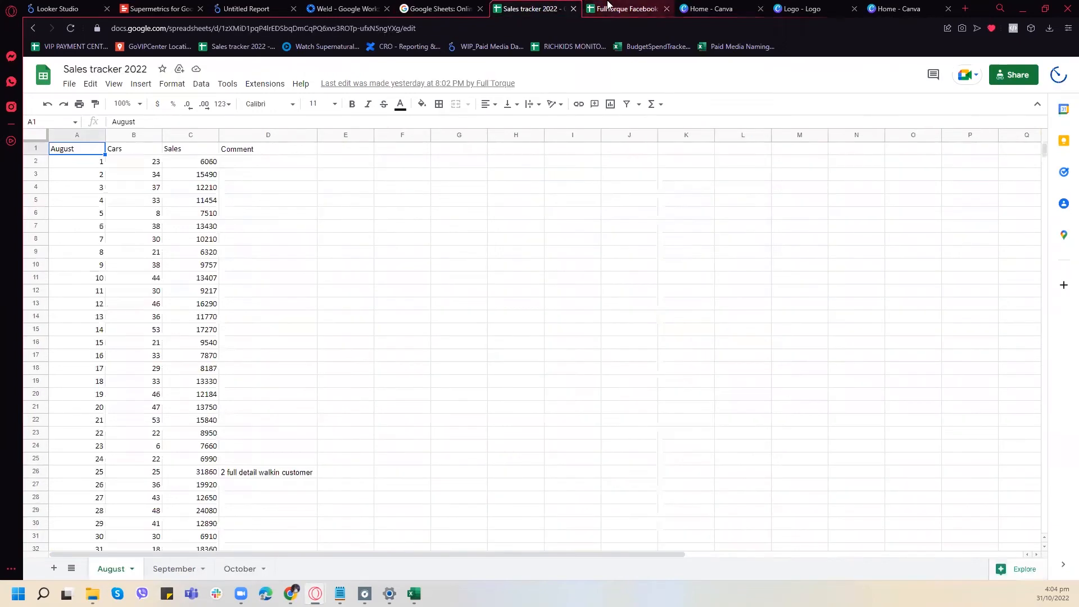
click(624, 8)
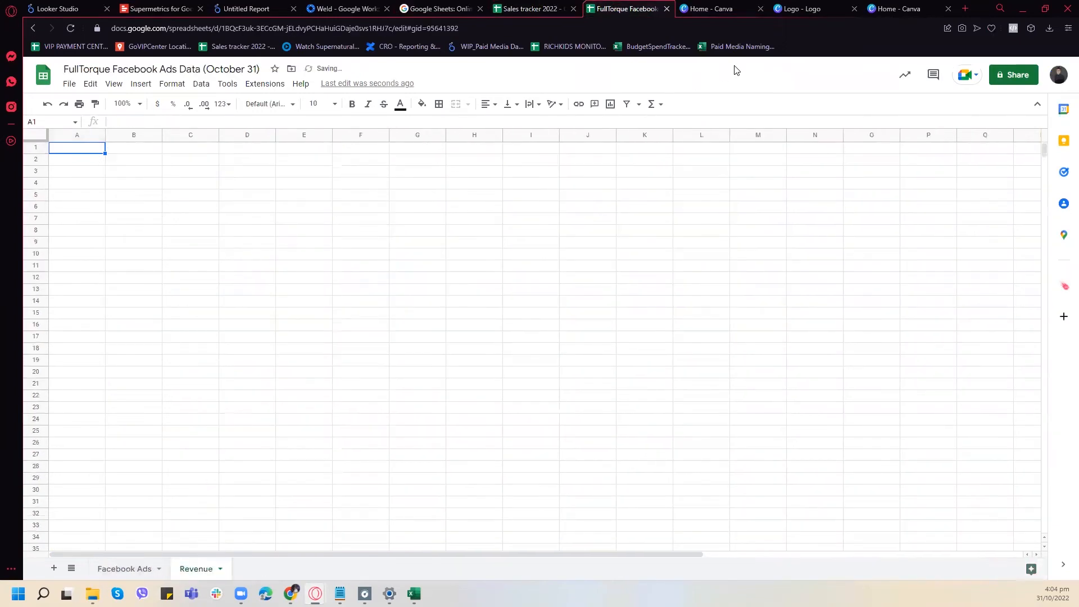
click(514, 9)
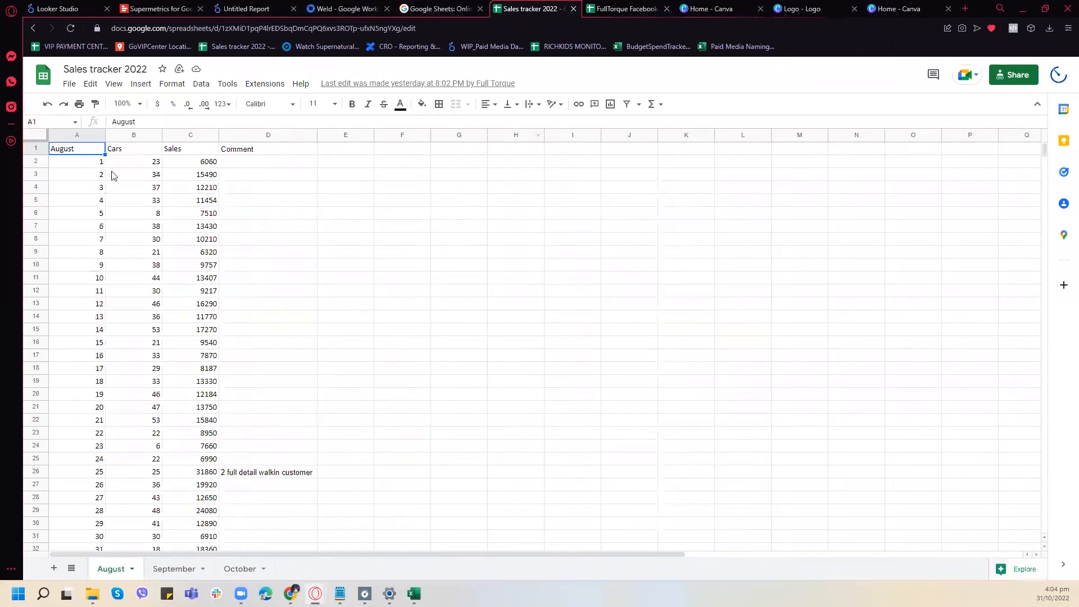
click(202, 163)
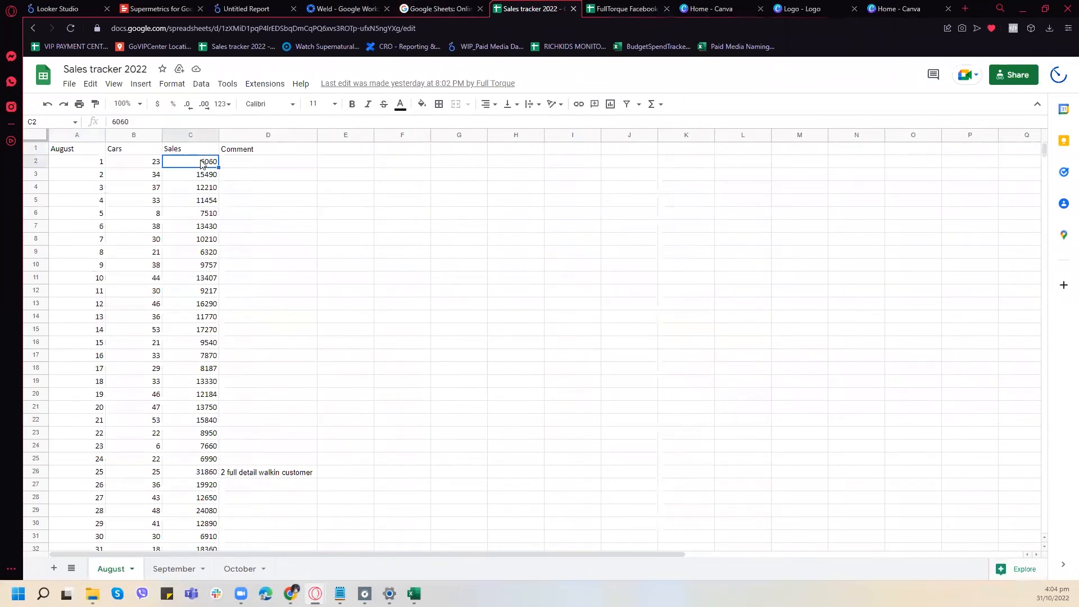
click(77, 135)
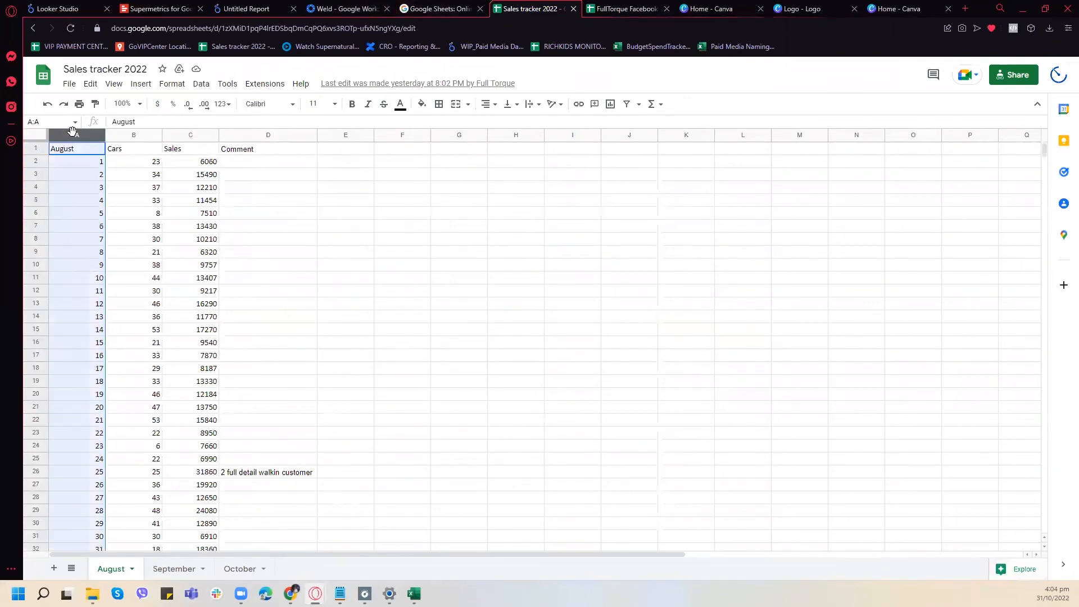
drag(78, 149, 210, 462)
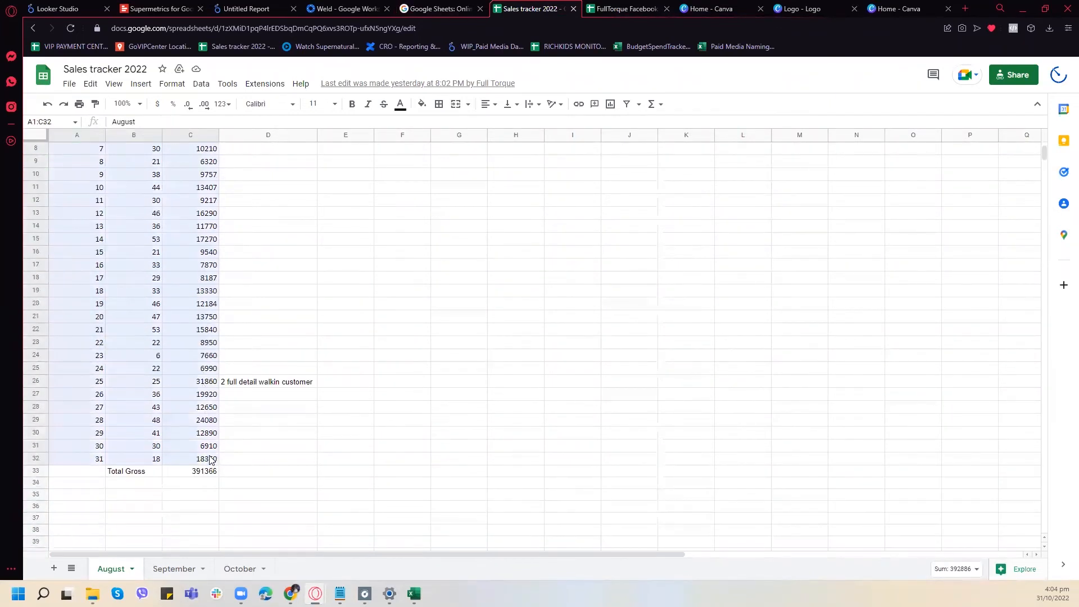
scroll(200, 364, up, 3)
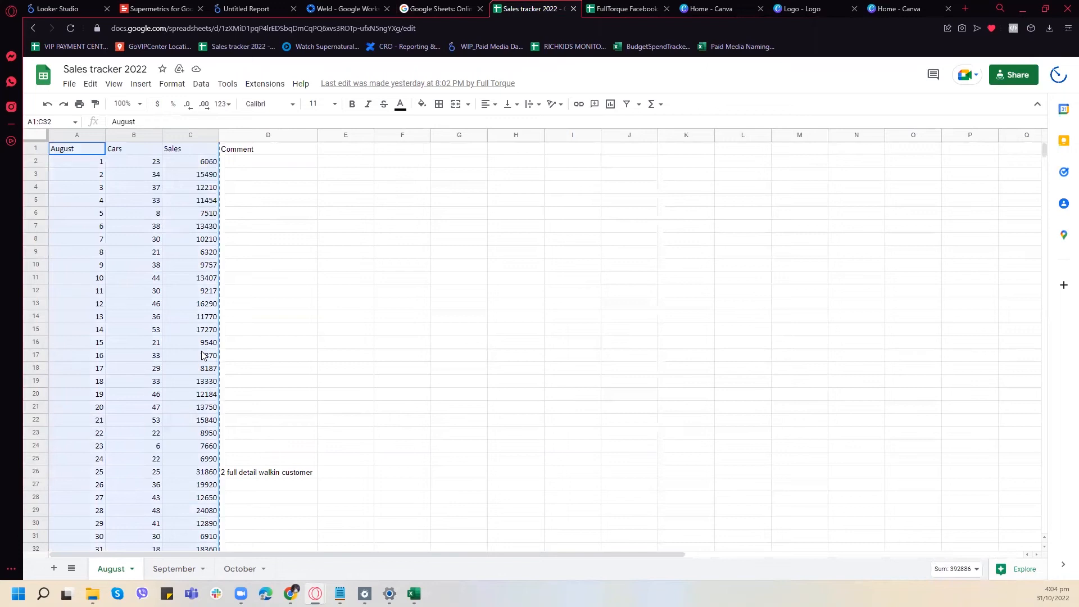
drag(135, 149, 140, 175)
drag(190, 345, 189, 409)
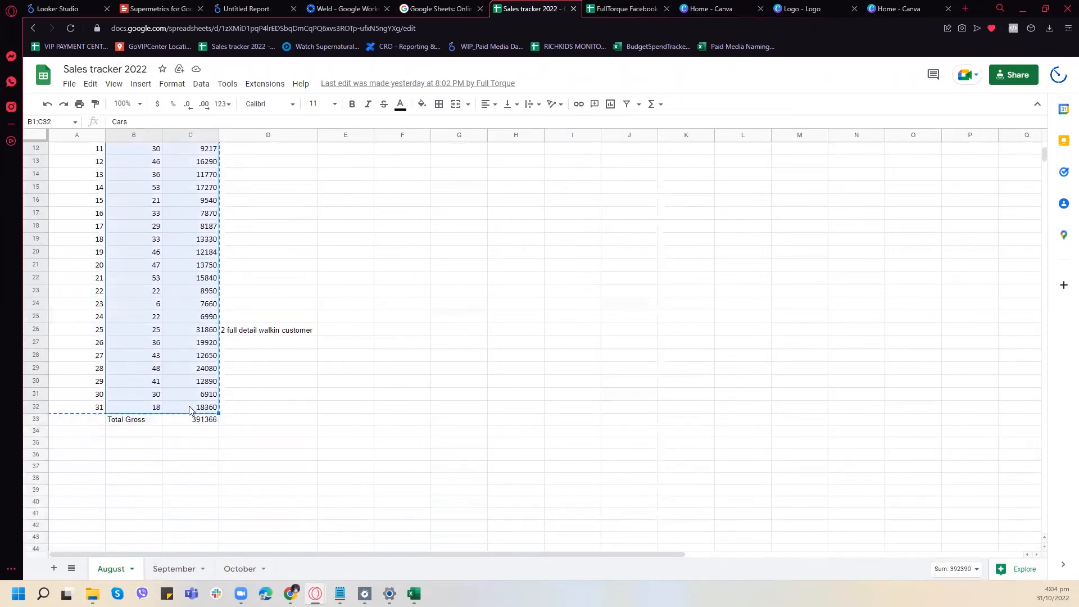
- Paste the copied August cars and sales data into the Revenue sheet of the FullTorque spreadsheet, starting at B1
key(ctrl+shift+Tab)
key(ctrl+Tab)
key(ctrl+Tab)
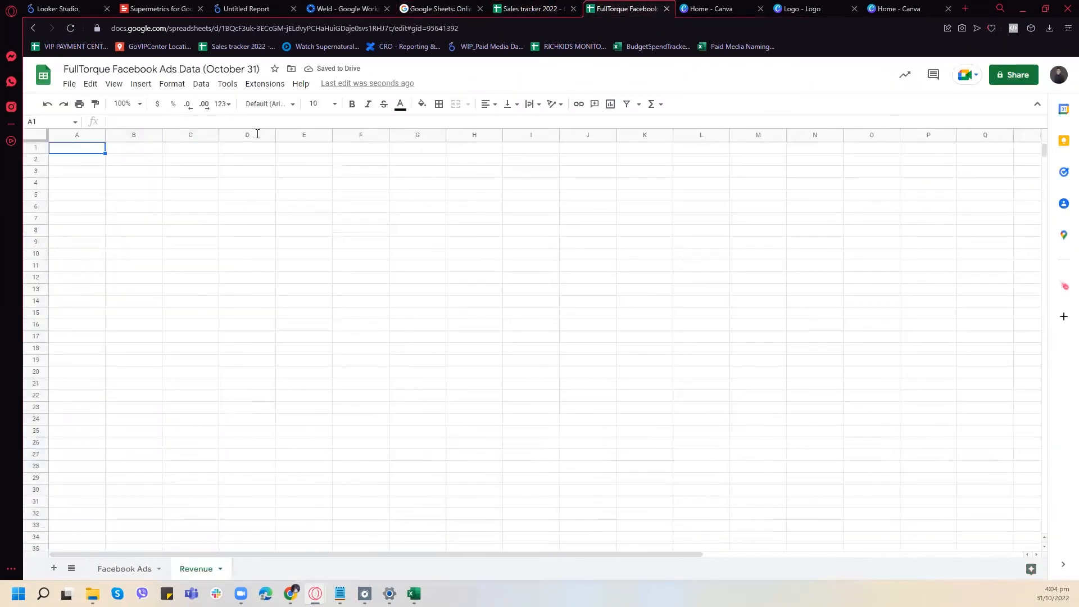
click(142, 149)
key(ctrl+v)
scroll(201, 285, down, 4)
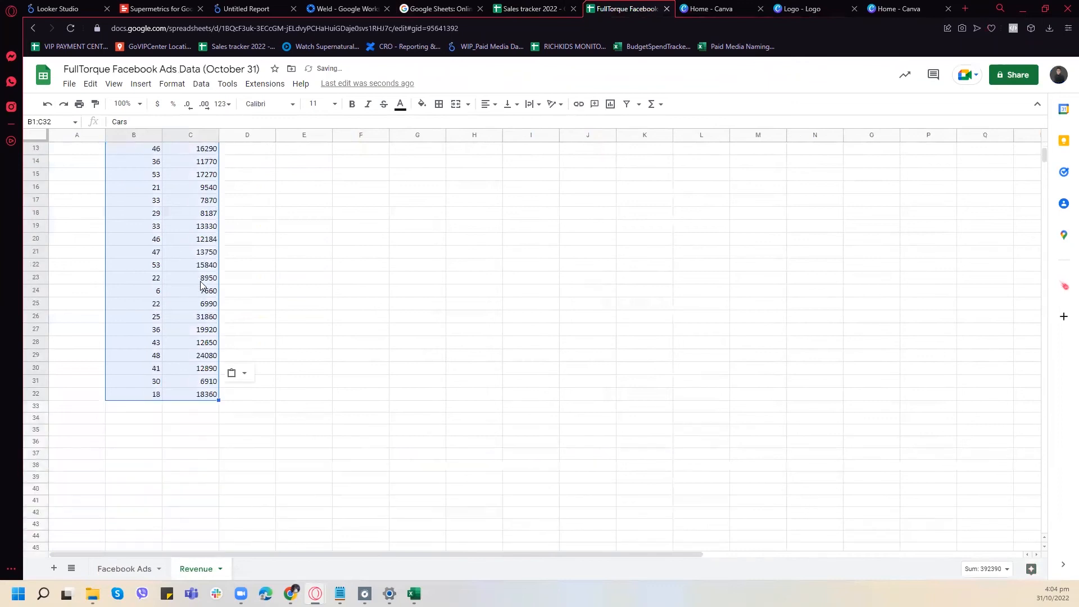
scroll(178, 384, up, 5)
- Enter August 1 and August 2 in A2 and A3, and extend the date series to August 31 in A32
click(76, 162)
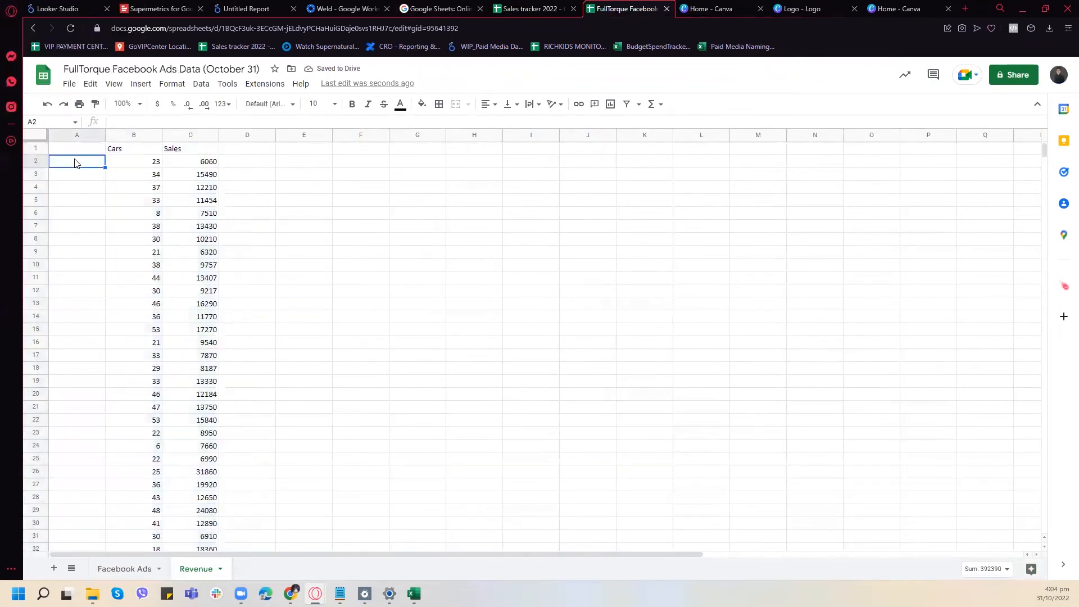
text(August 1)
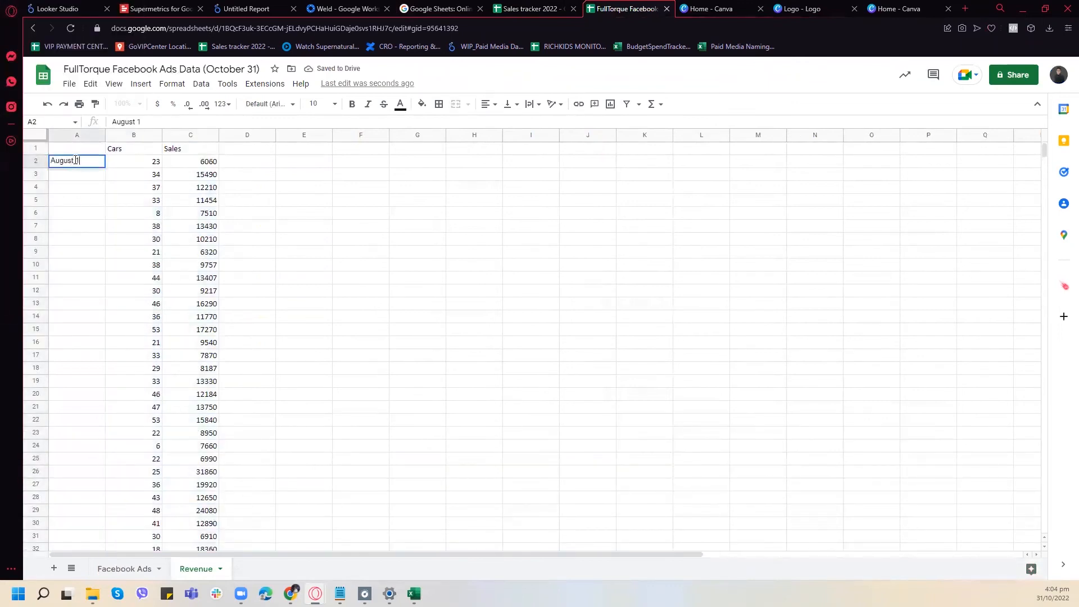
key(Return)
click(102, 164)
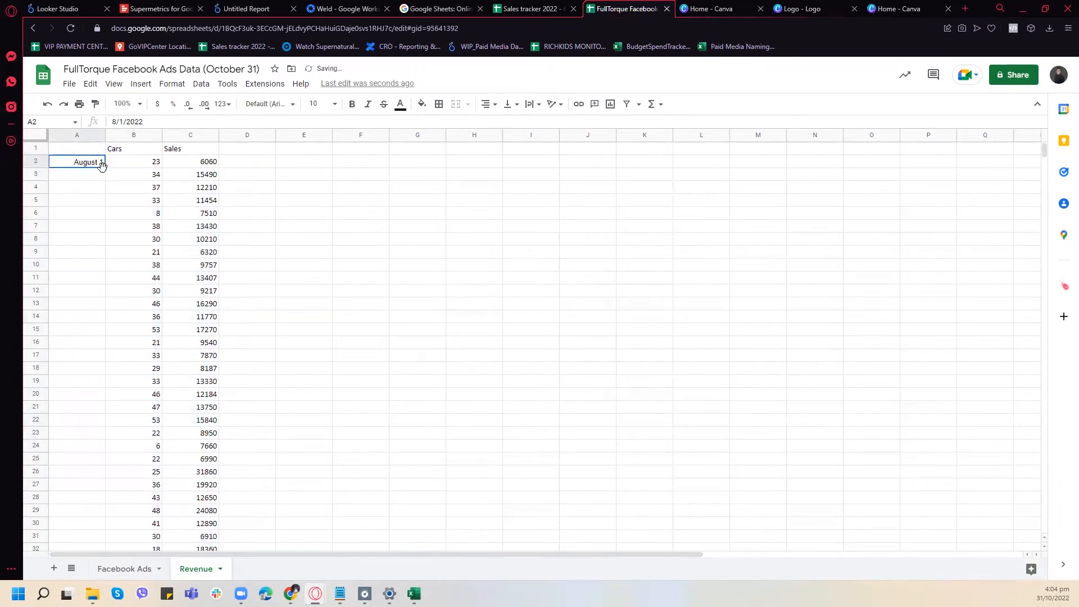
click(92, 180)
text(August 2)
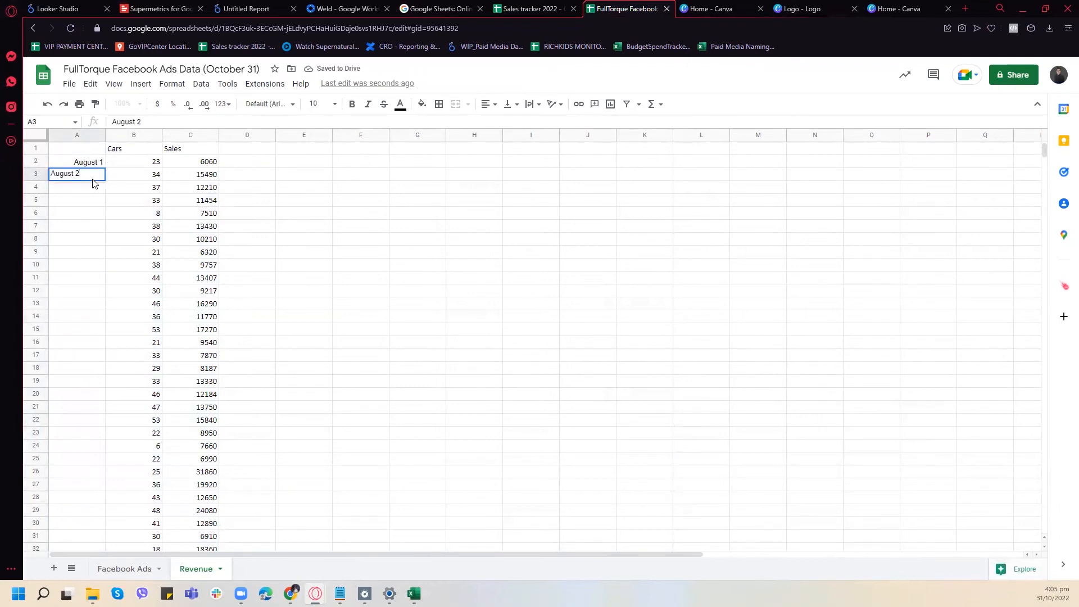
key(Return)
drag(96, 163, 99, 400)
- Copy the September cars and sales figures, cells B2:C31 without headers, from the Sales tracker 2022 spreadsheet
click(136, 411)
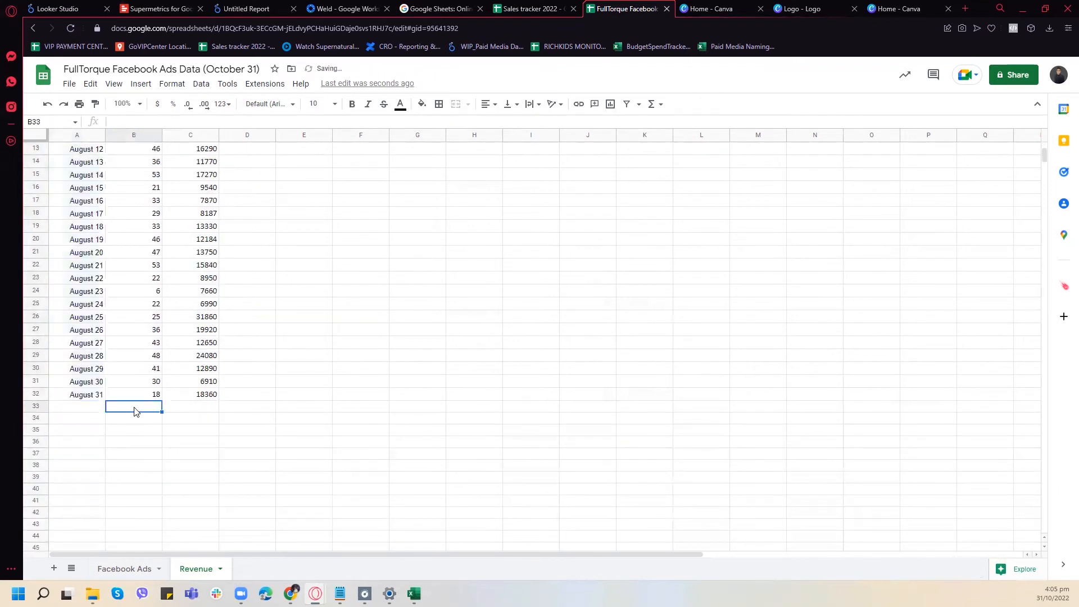
click(529, 8)
click(169, 568)
drag(135, 164, 208, 446)
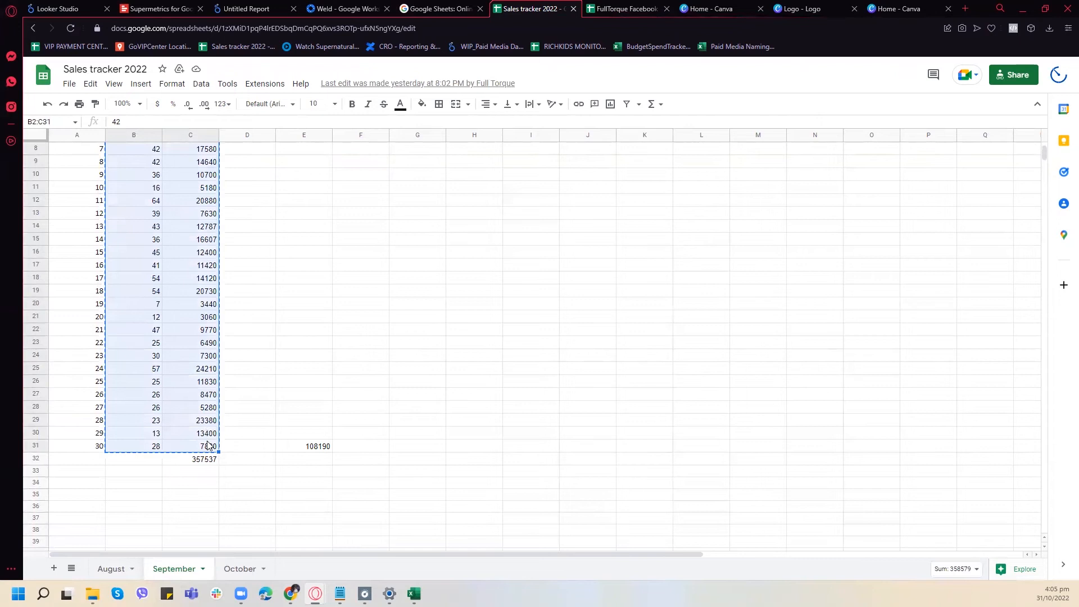
scroll(252, 388, up, 3)
- Paste the copied September figures below the August data in the Revenue sheet, starting at B33
click(283, 6)
click(356, 4)
click(472, 5)
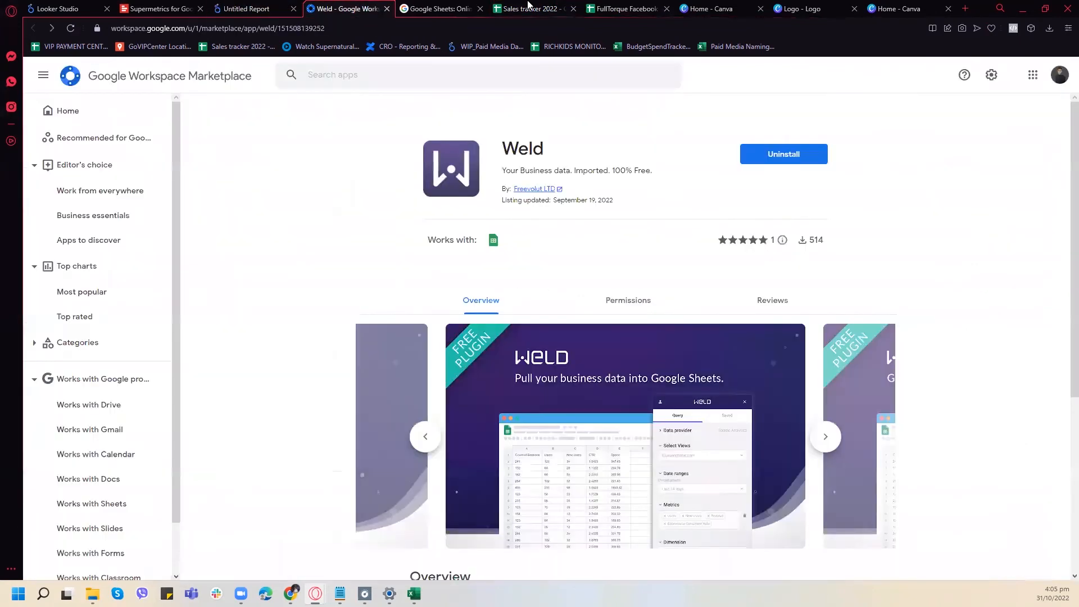
click(529, 4)
scroll(242, 373, down, 1)
scroll(242, 372, down, 5)
scroll(217, 386, up, 2)
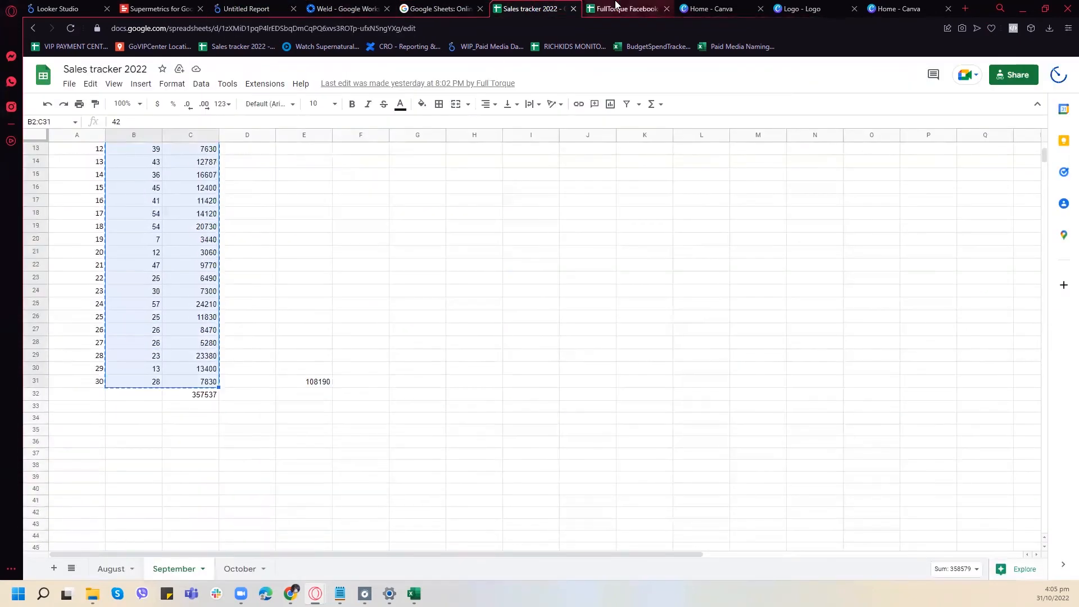
click(621, 8)
key(ctrl+v)
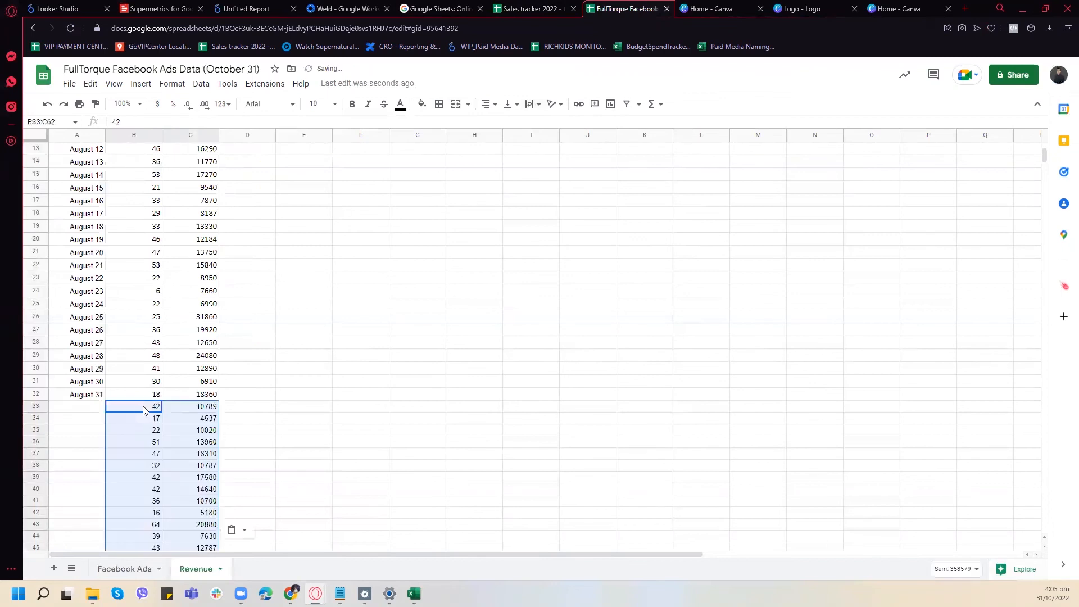
- Enter September 1 in A33 and extend the dates alongside the September figures to September 30 in A62
click(89, 408)
text(Septe)
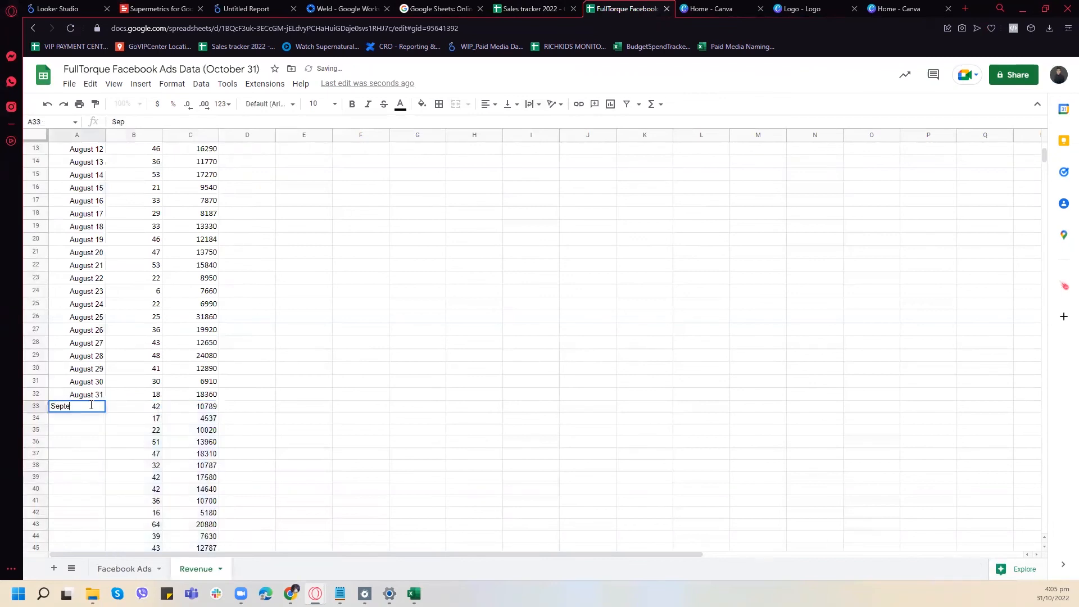
text(mber 1)
key(Return)
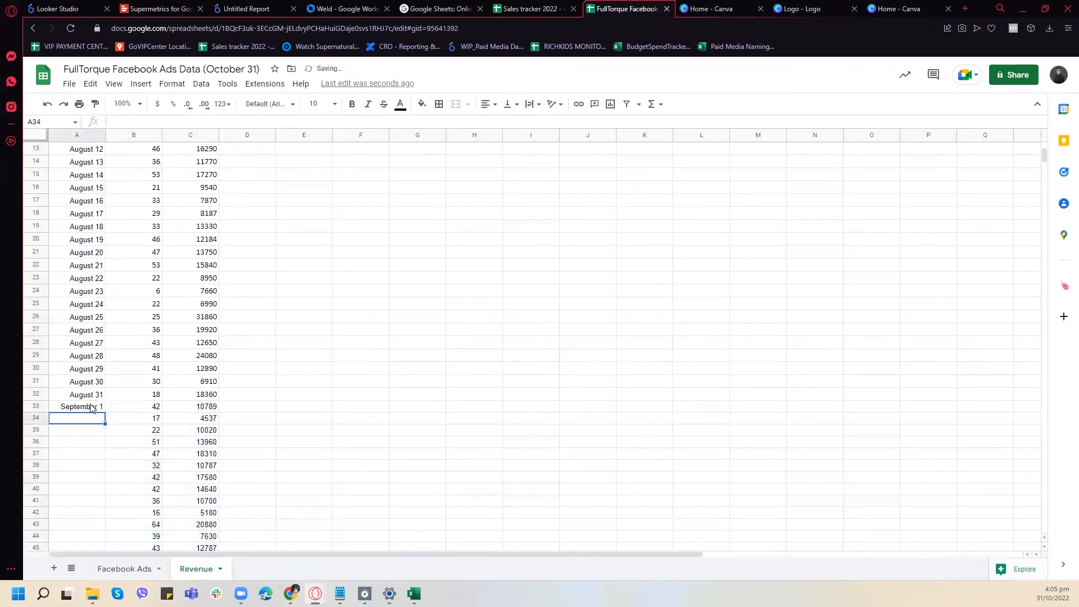
key(Up)
key(Up)
key(shift+Down)
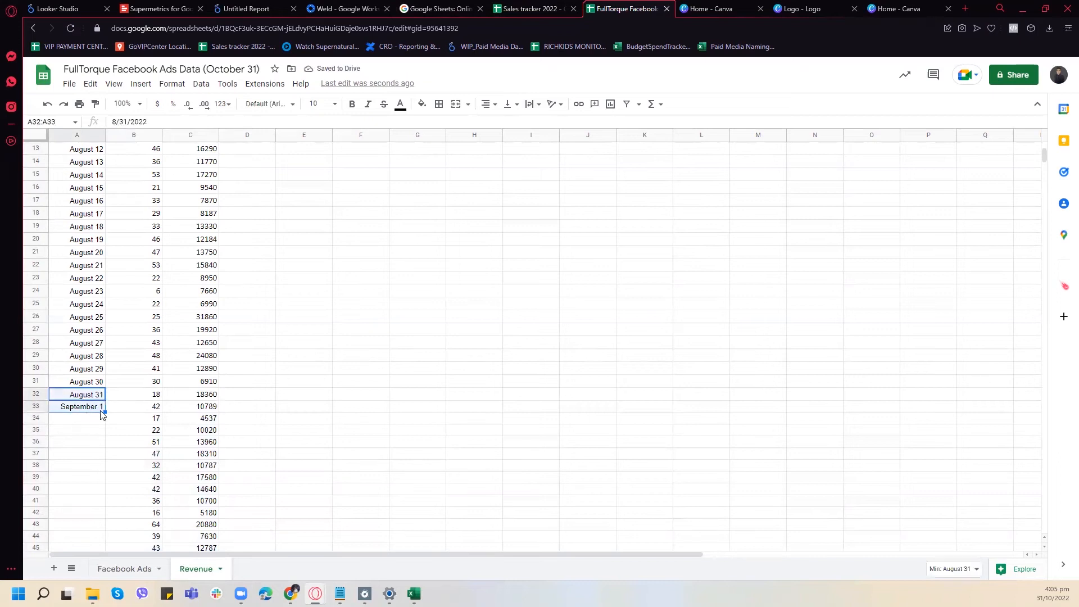
mouse_move(103, 412)
mouse_down()
mouse_move(92, 548)
mouse_move(101, 544)
mouse_move(99, 421)
mouse_up()
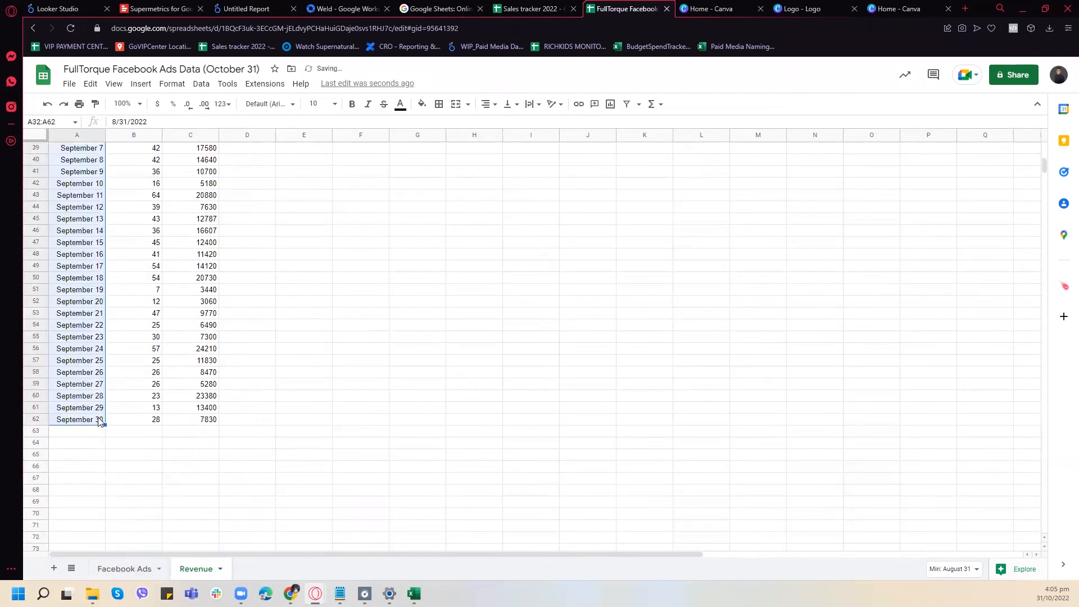
- Copy the October cars and sales figures, cells B2:C32 without headers, from the Sales tracker 2022 spreadsheet
click(161, 436)
click(509, 10)
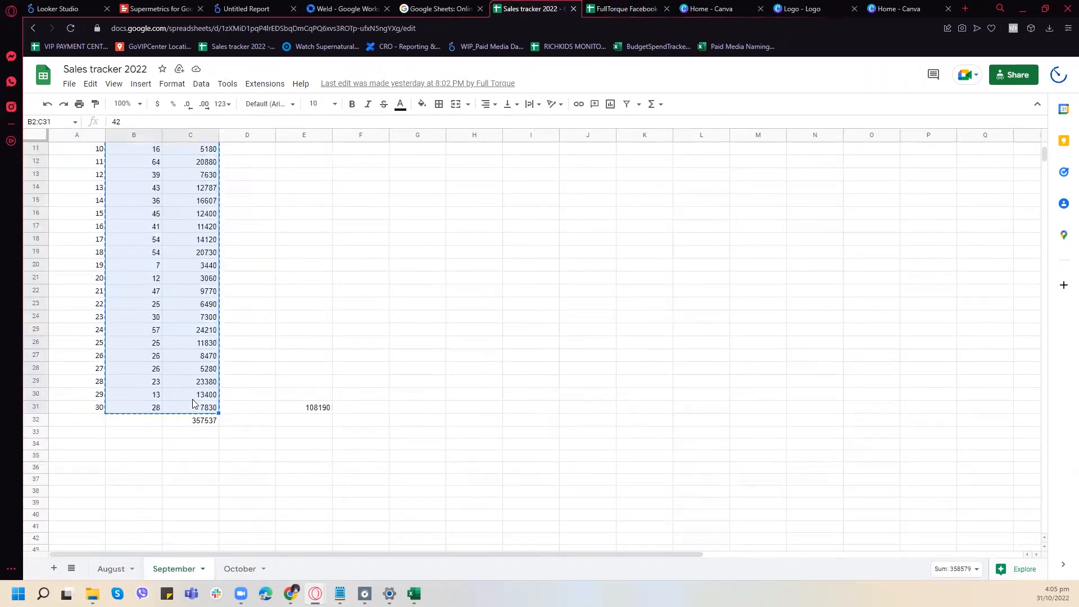
click(231, 569)
scroll(190, 430, up, 4)
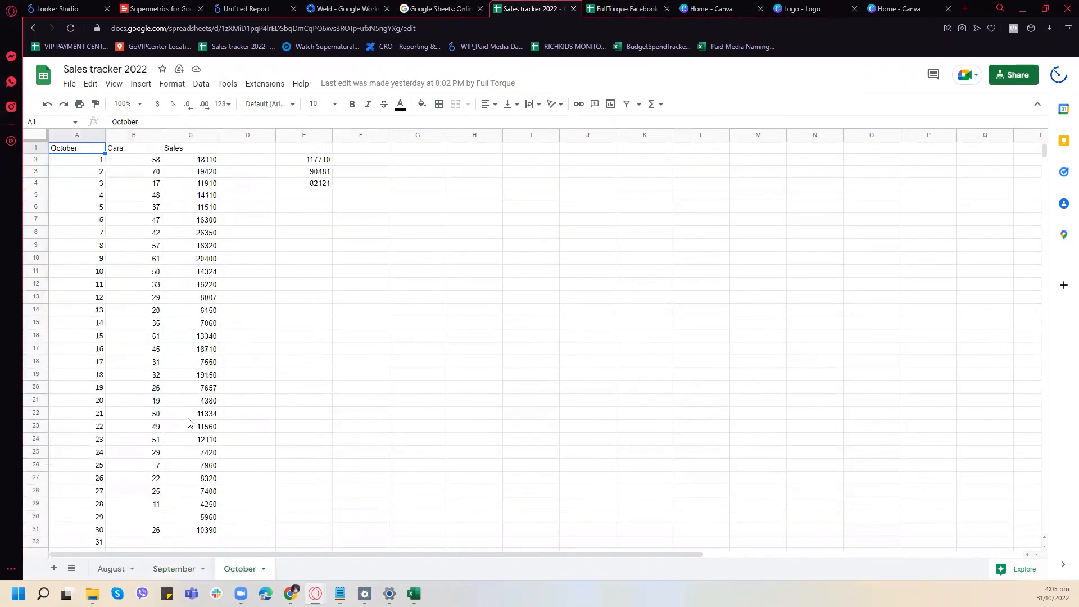
drag(142, 164, 203, 488)
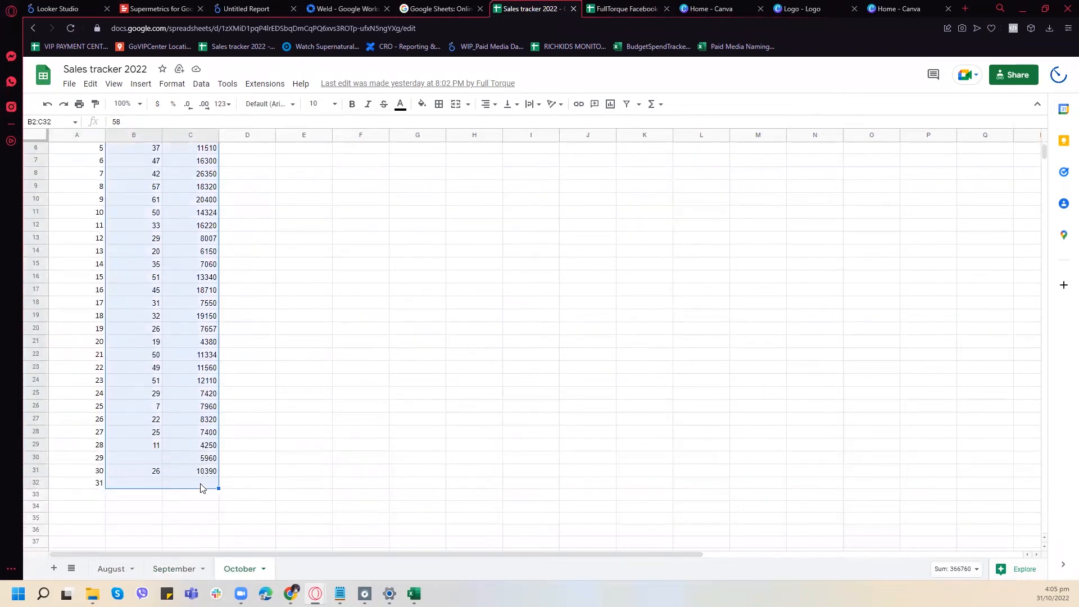
- Paste the copied October figures below the September data in the Revenue sheet, starting at B63
click(422, 8)
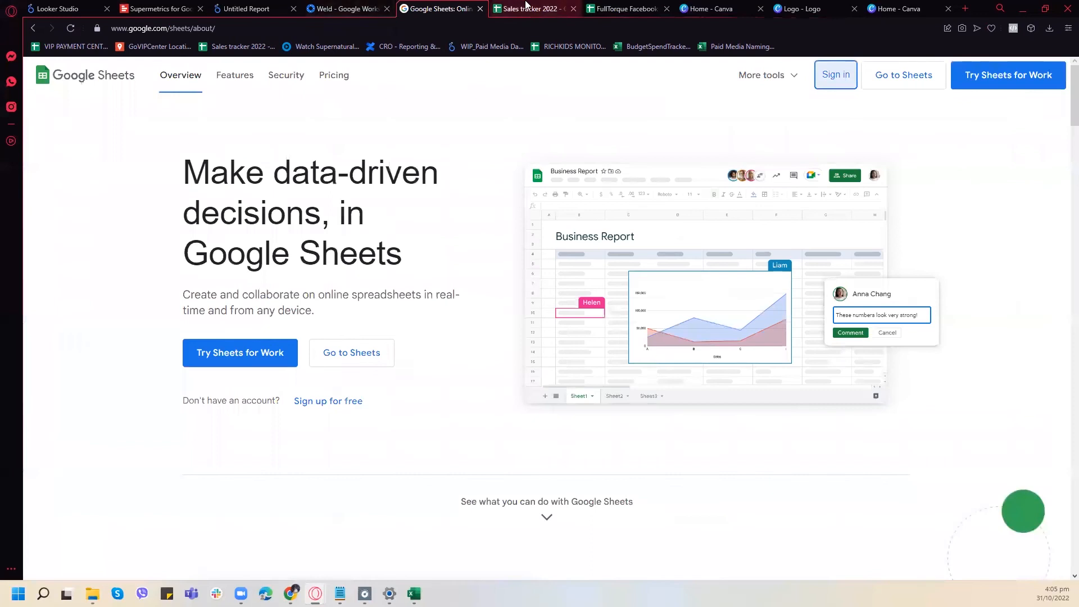
click(618, 8)
click(158, 431)
key(ctrl+v)
- Enter October 1 in A63 and extend the dates alongside the October figures to October 30 in A92
click(80, 435)
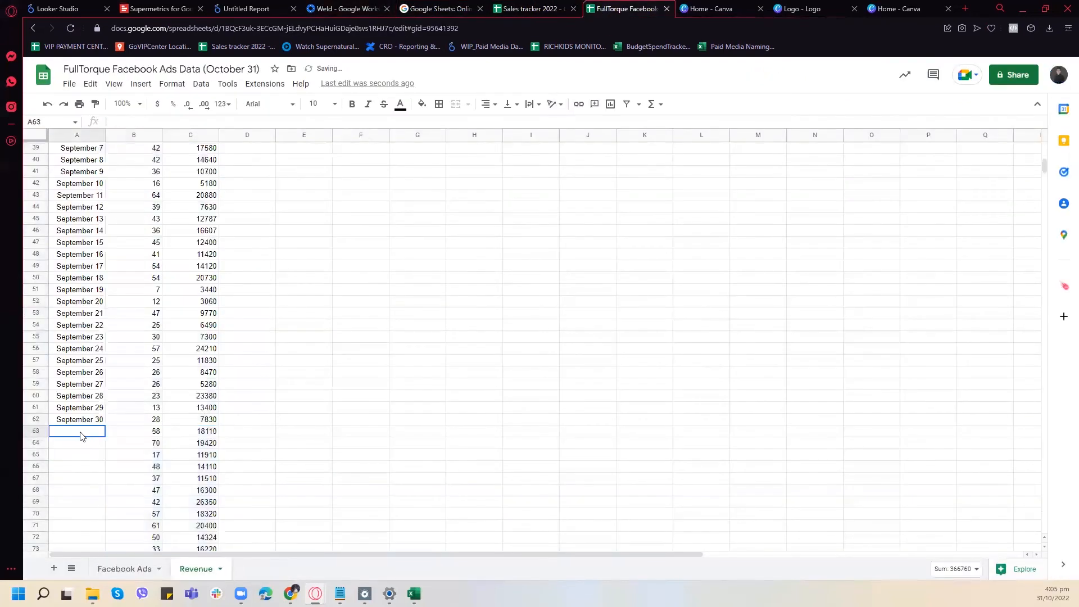
text(October 1)
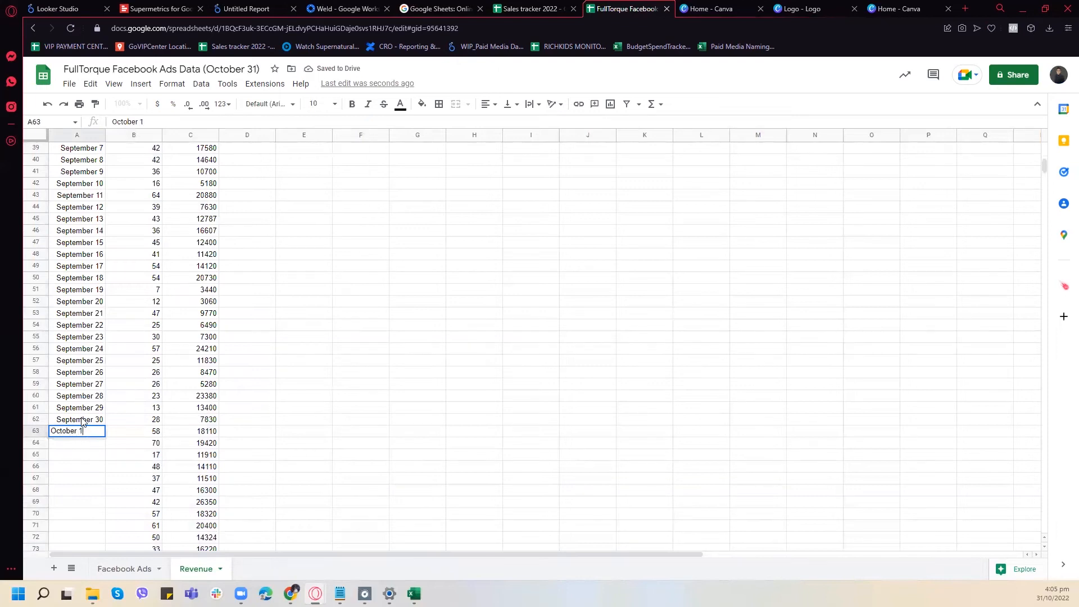
drag(81, 421, 94, 380)
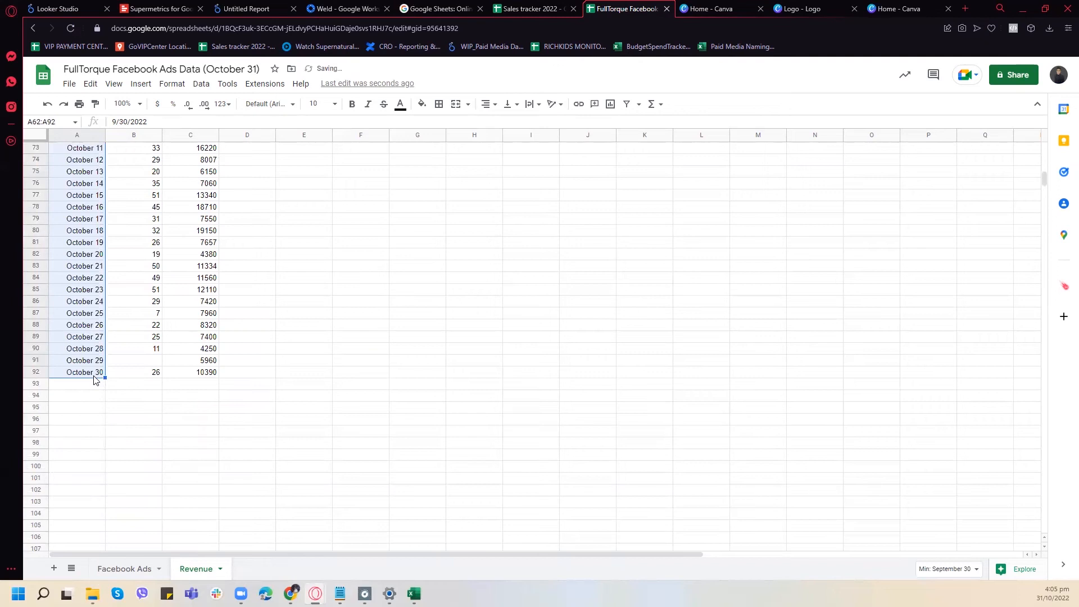
scroll(556, 427, up, 6)
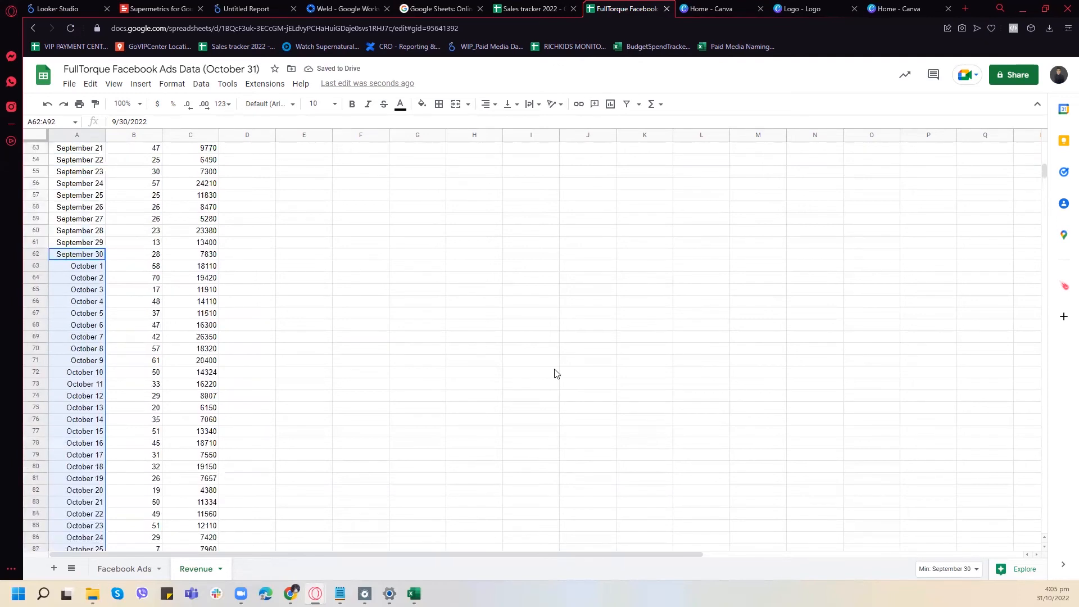
- Switch to the Looker Studio report and try to add the FullTorque Facebook Ads Data (October 31) Revenue sheet as a Google Sheets data source
click(344, 9)
click(262, 6)
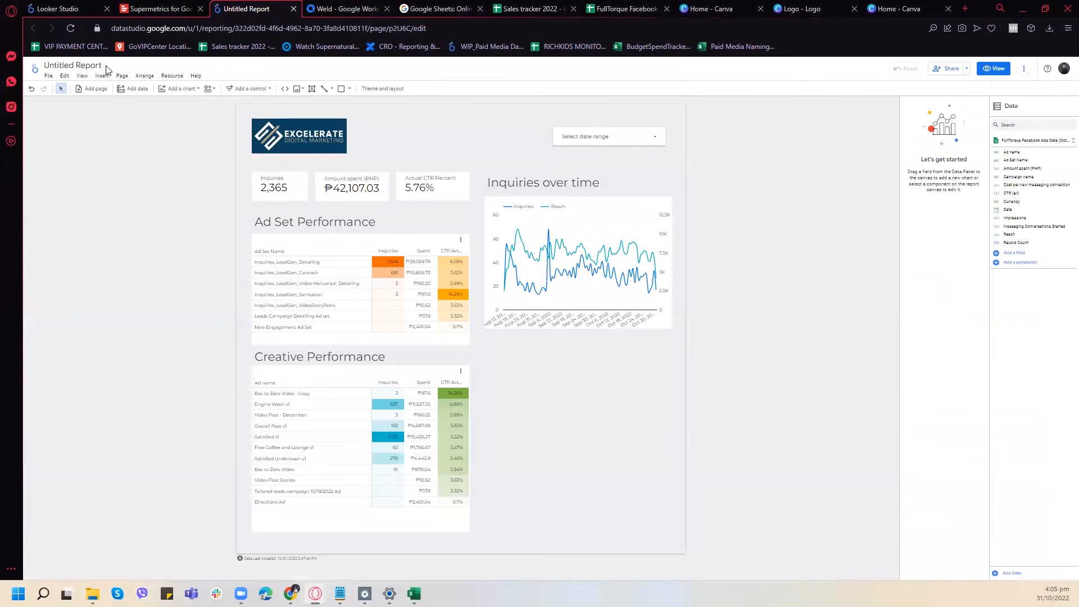
click(176, 77)
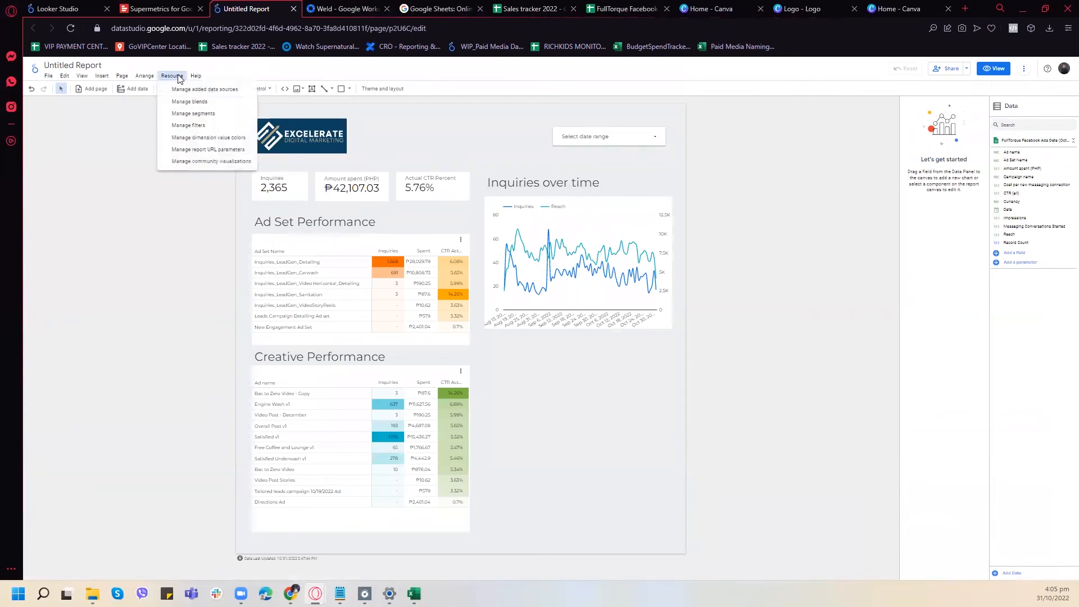
click(203, 90)
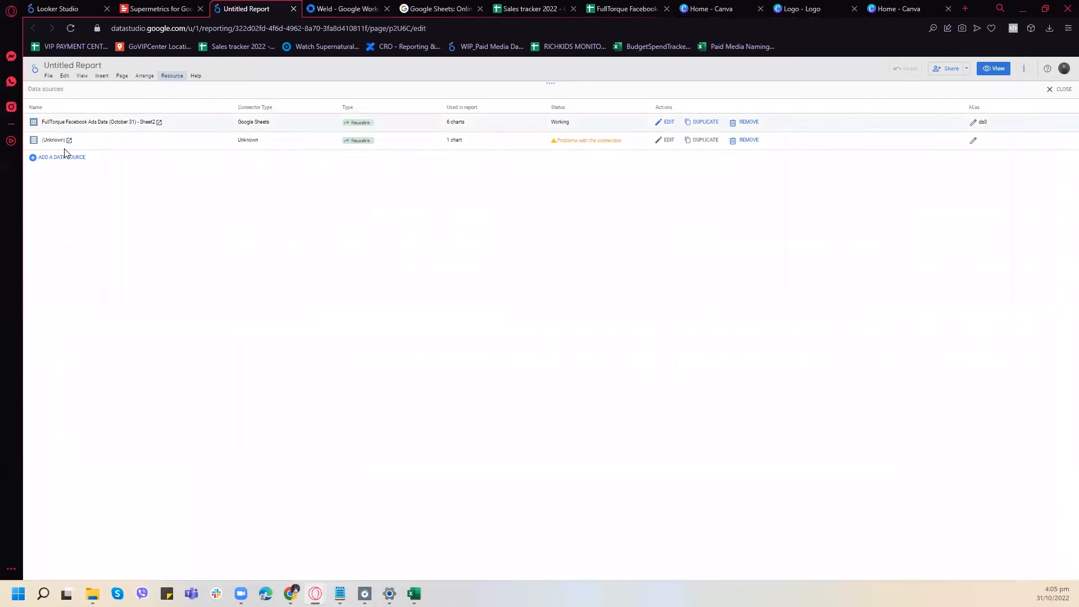
click(63, 159)
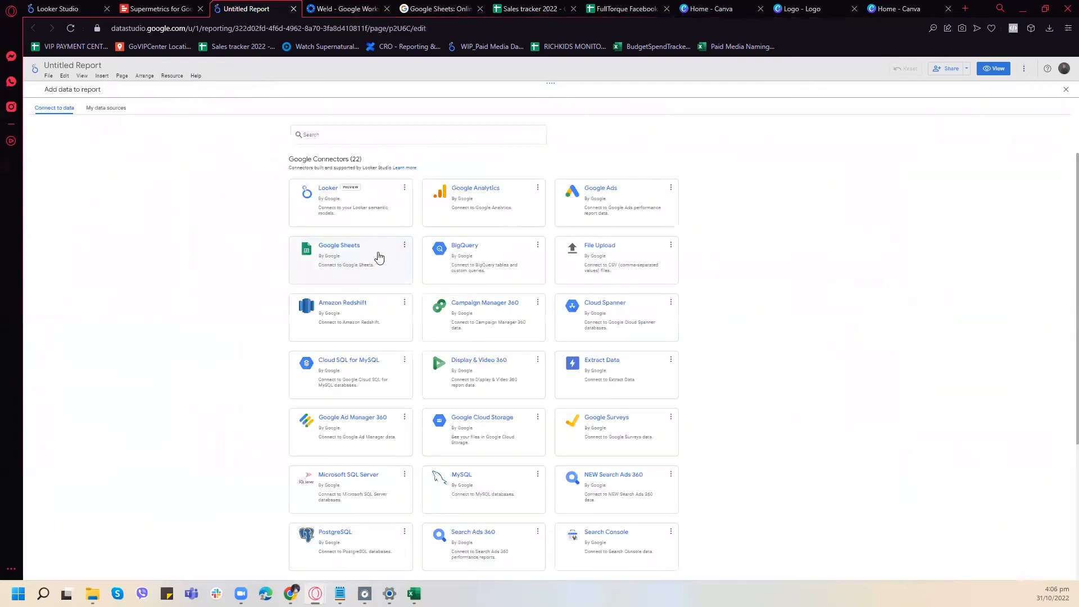
click(378, 255)
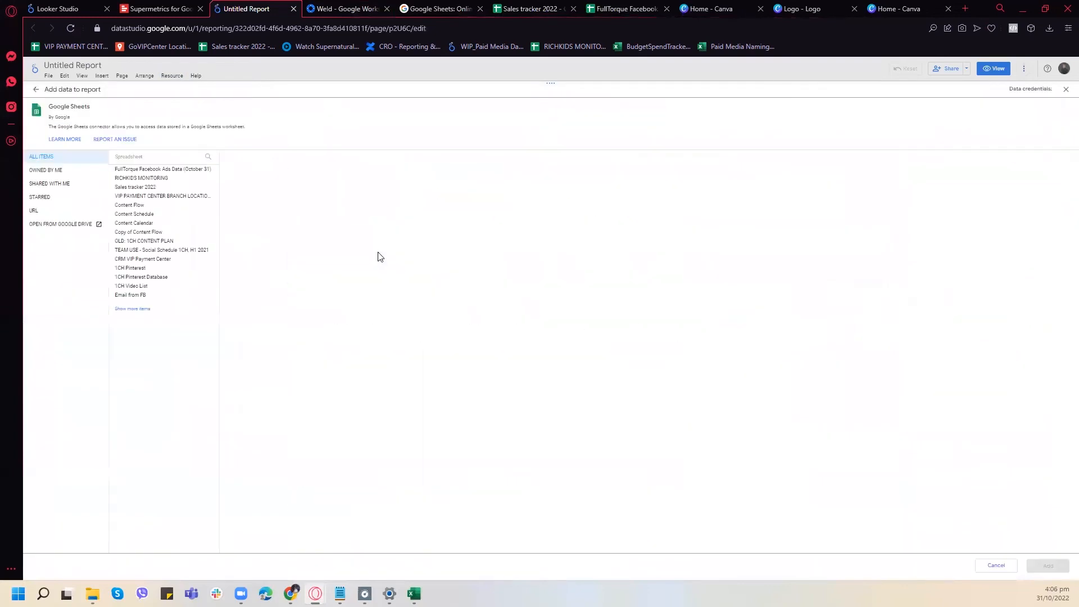
click(151, 170)
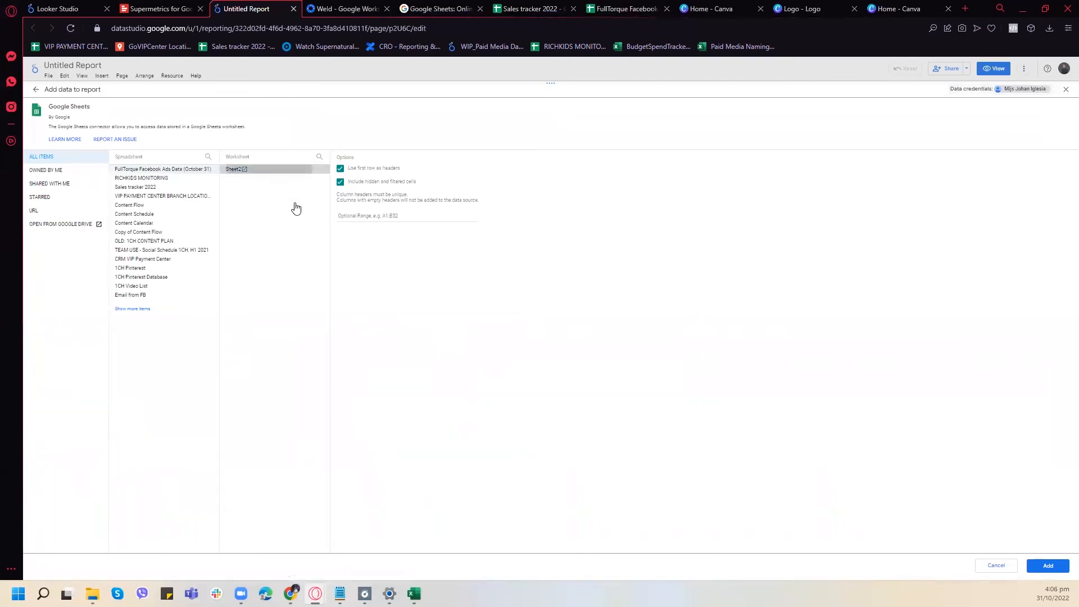
click(1065, 91)
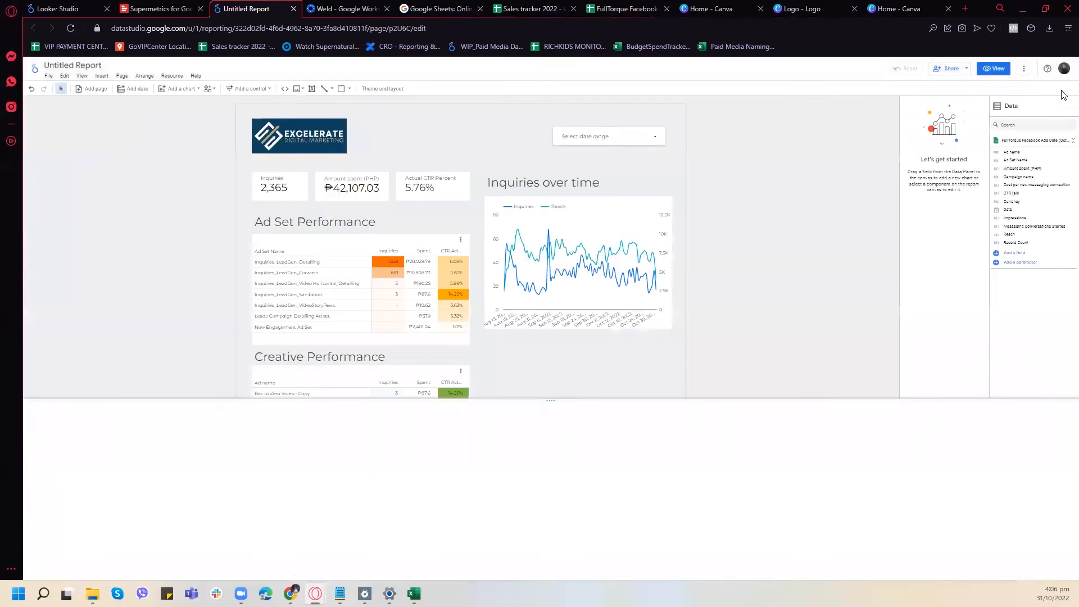
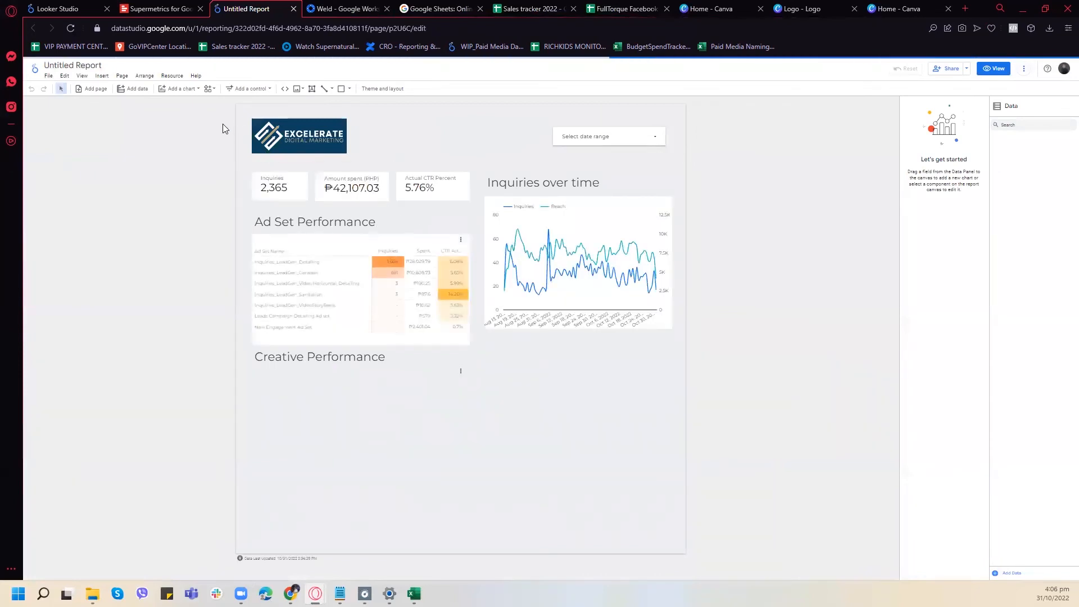
- Check the Revenue sheet of FullTorque Facebook Ads Data (October 31) from its first row and return to the Looker Studio report
click(561, 4)
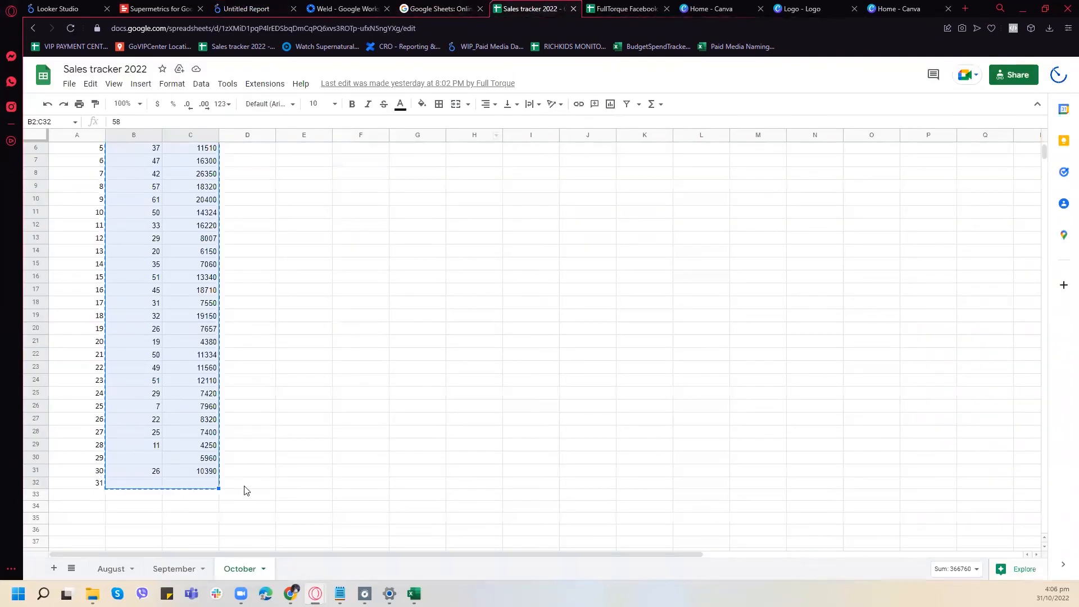
click(624, 8)
scroll(254, 417, up, 15)
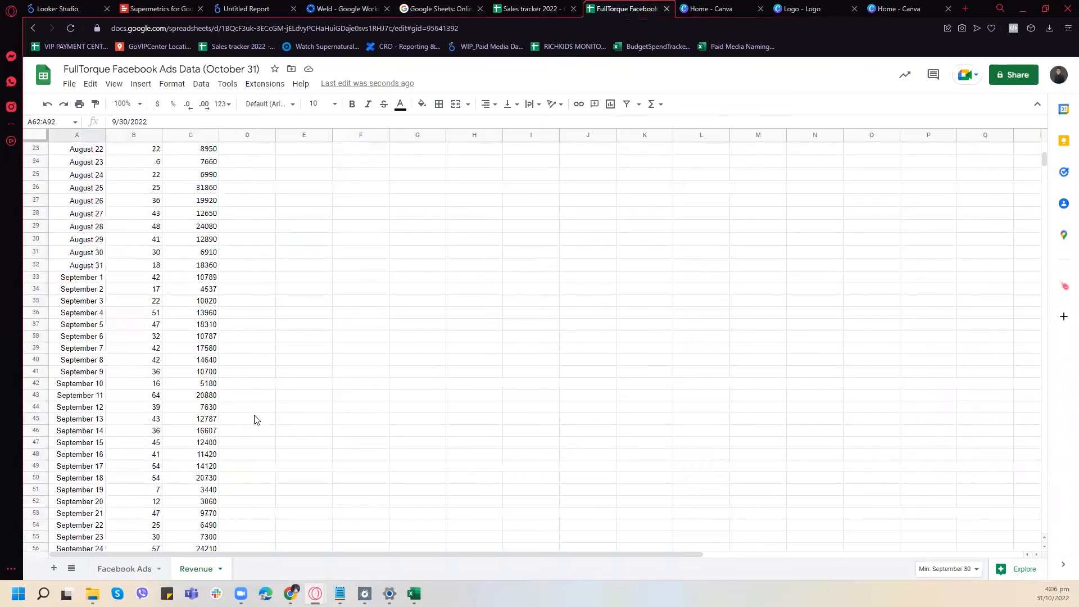
click(281, 409)
click(242, 226)
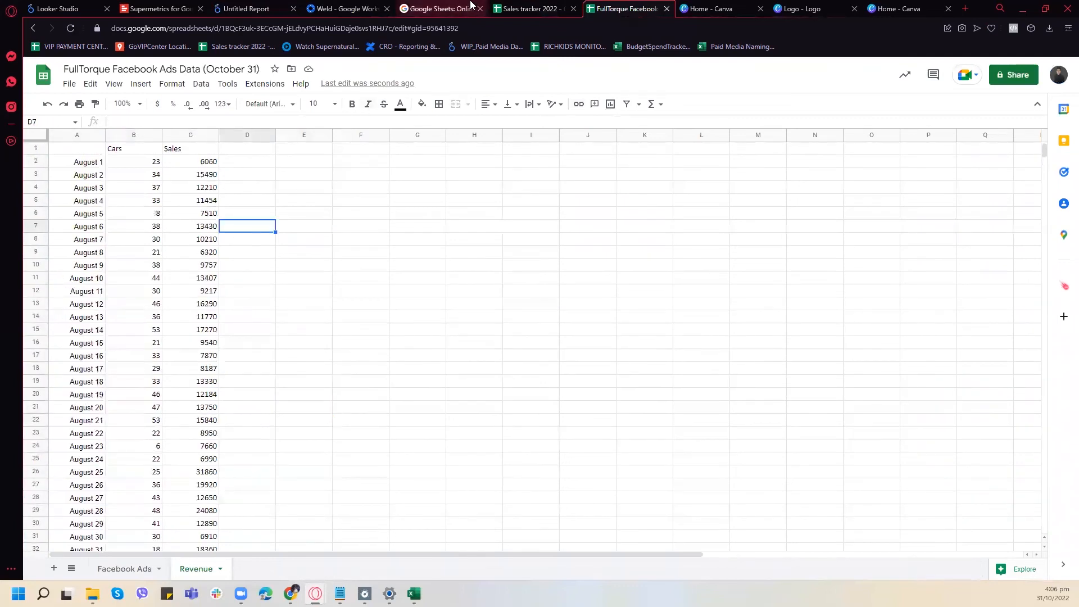
click(348, 9)
click(258, 8)
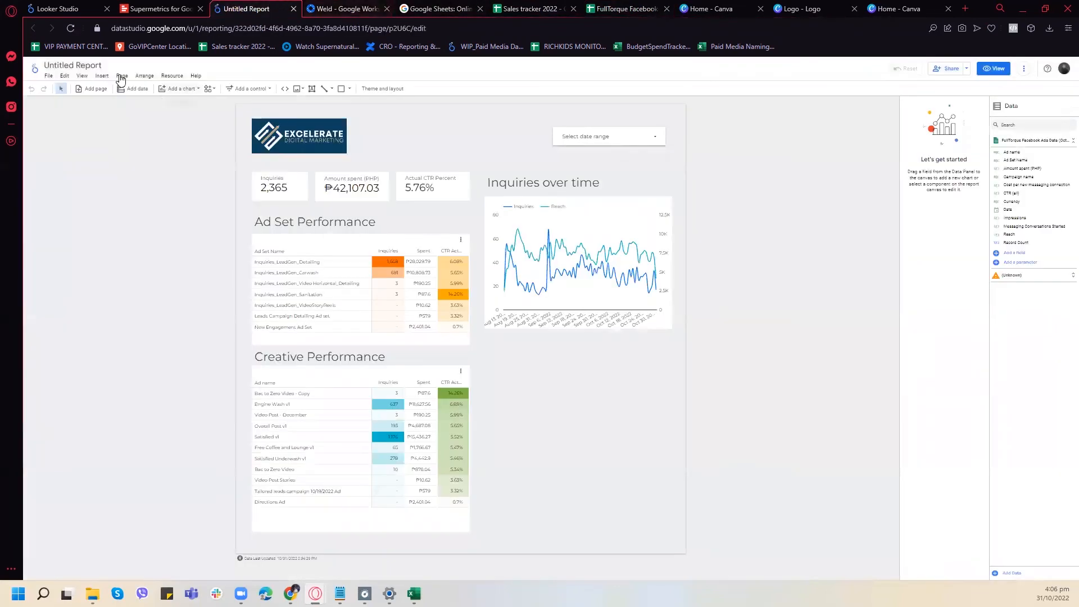
- Try to reconnect the report's existing FullTorque Facebook Ads data source using its current Facebook Ads worksheet connection
click(172, 76)
click(176, 91)
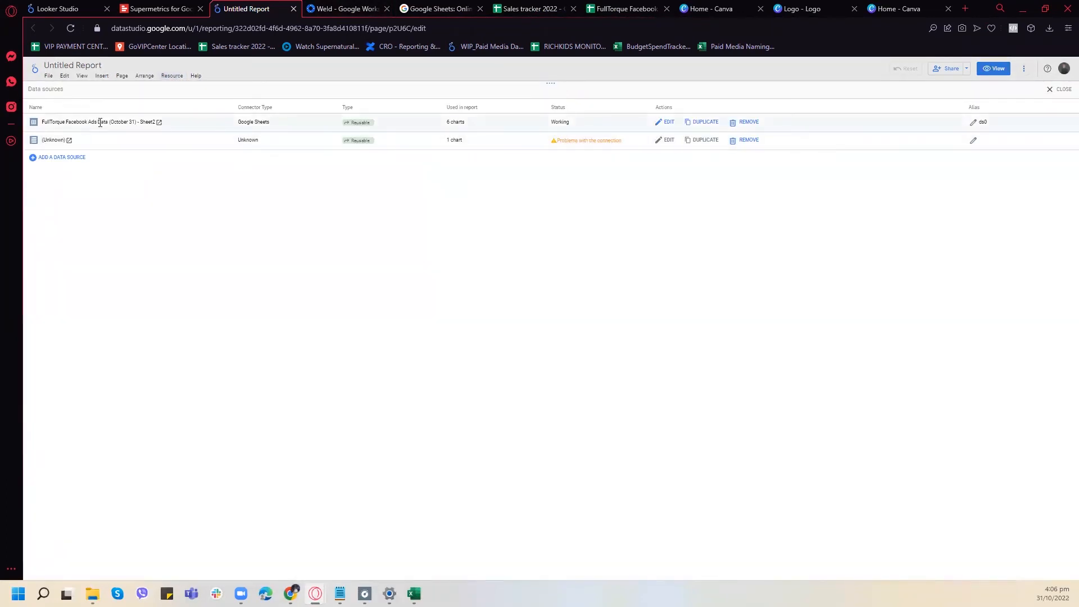
click(663, 122)
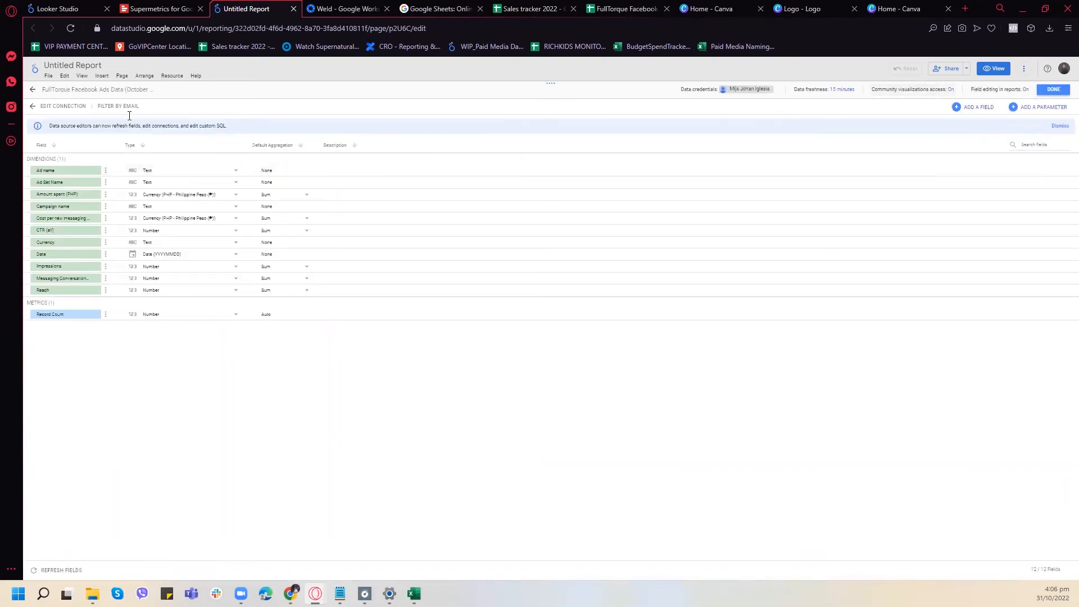
click(63, 106)
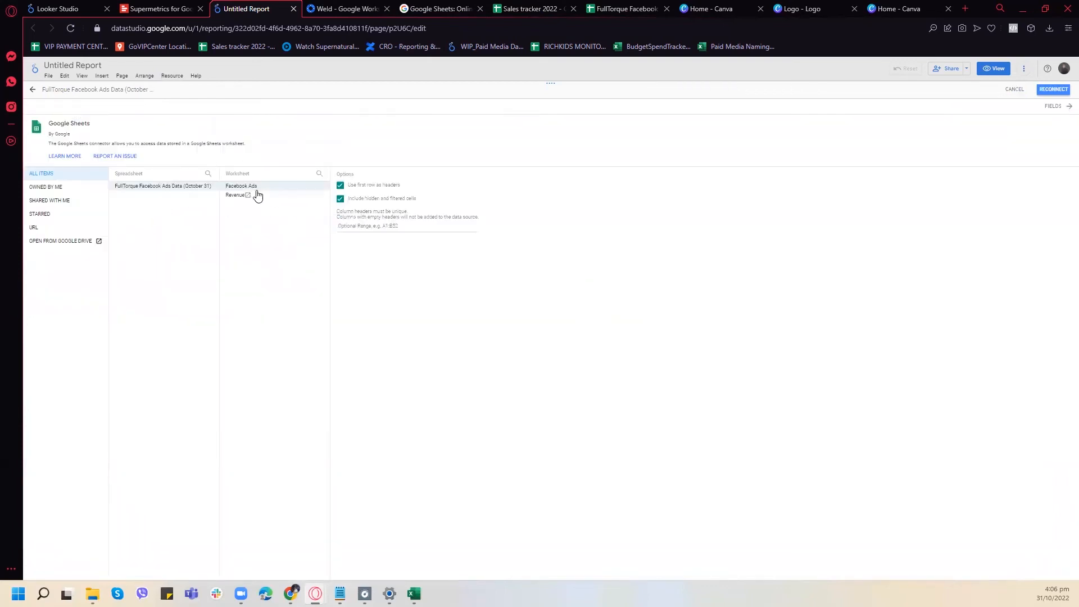
click(1054, 90)
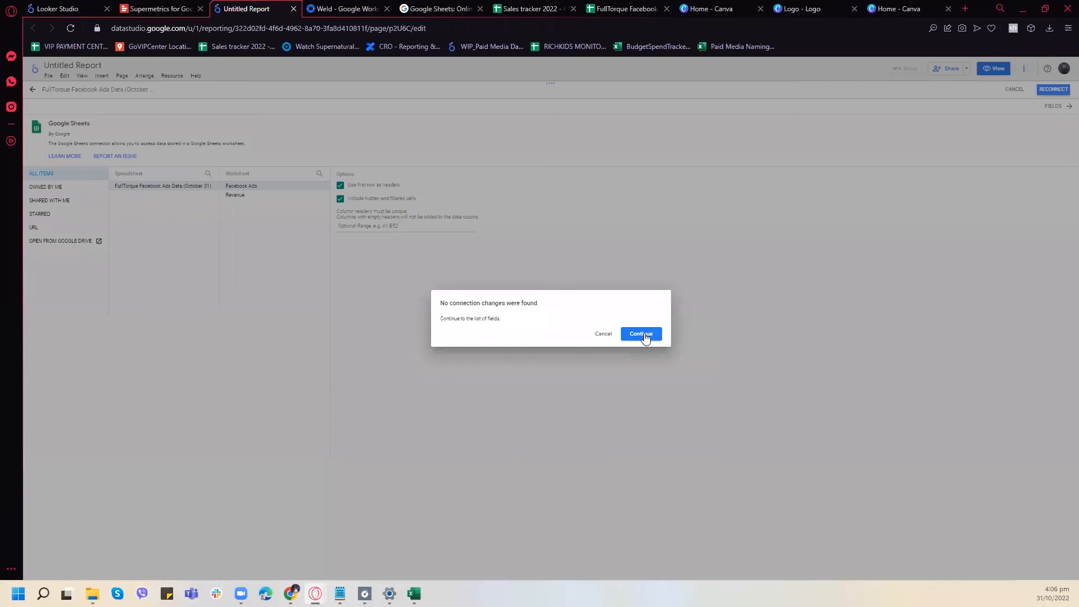
click(644, 334)
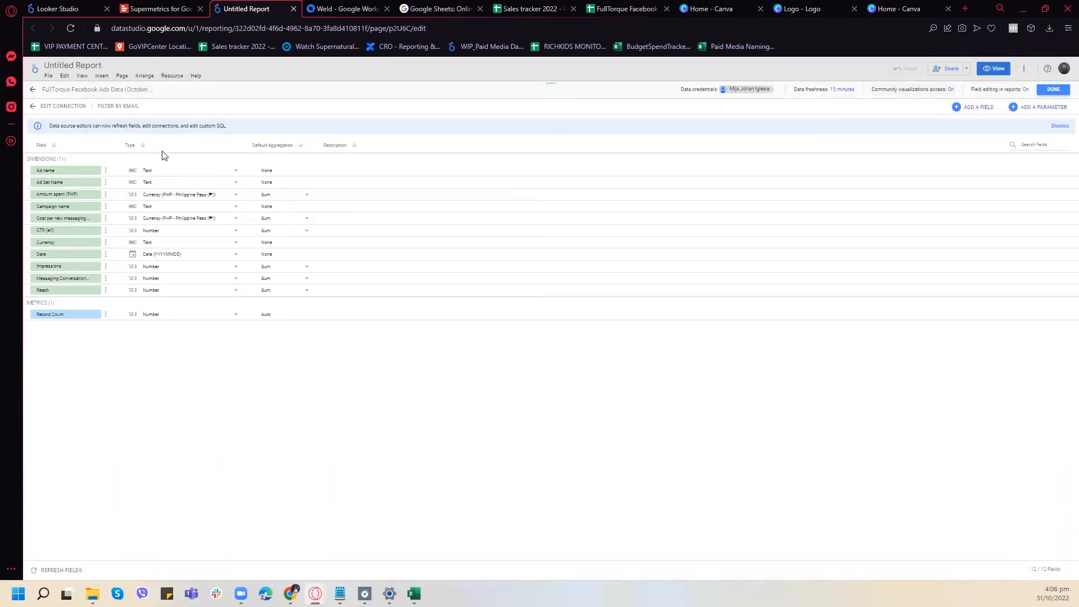
click(33, 89)
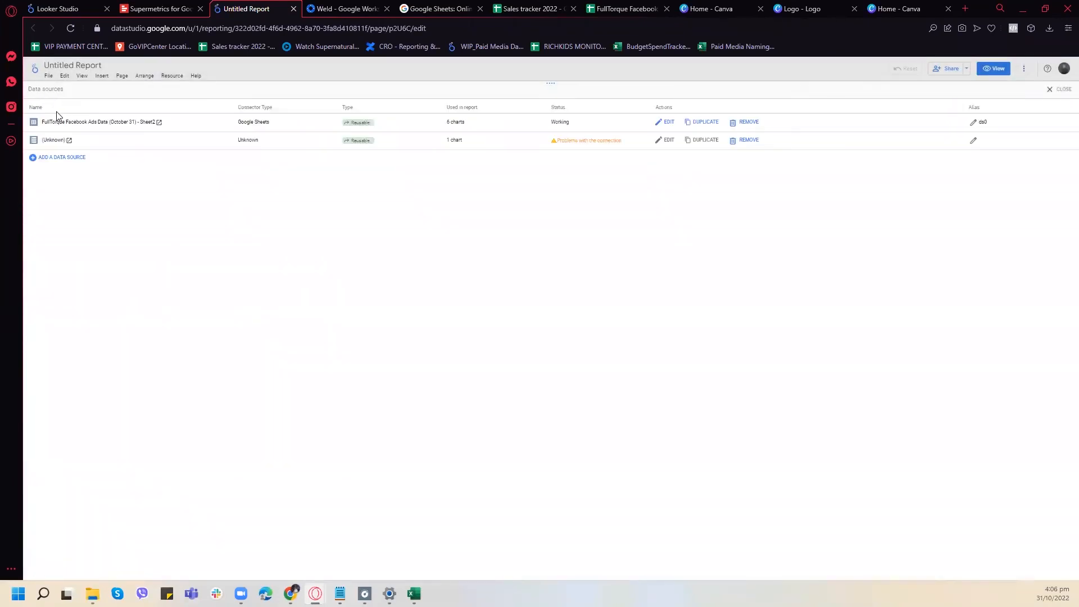
- Add the Revenue worksheet of FullTorque Facebook Ads Data (October 31) as a Google Sheets data source, using the first row as headers
click(60, 159)
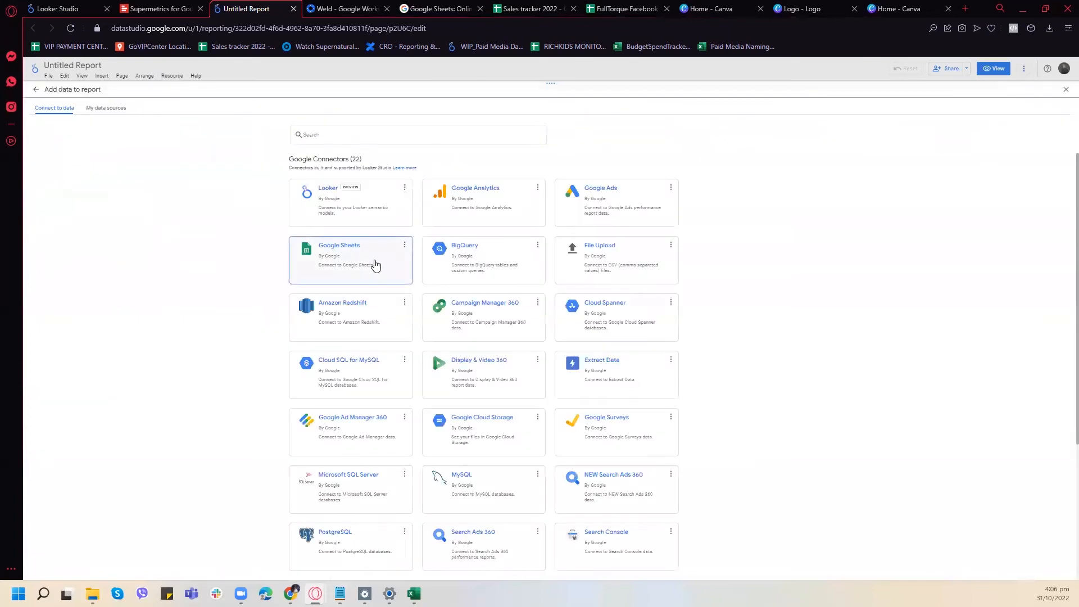
click(373, 265)
click(158, 172)
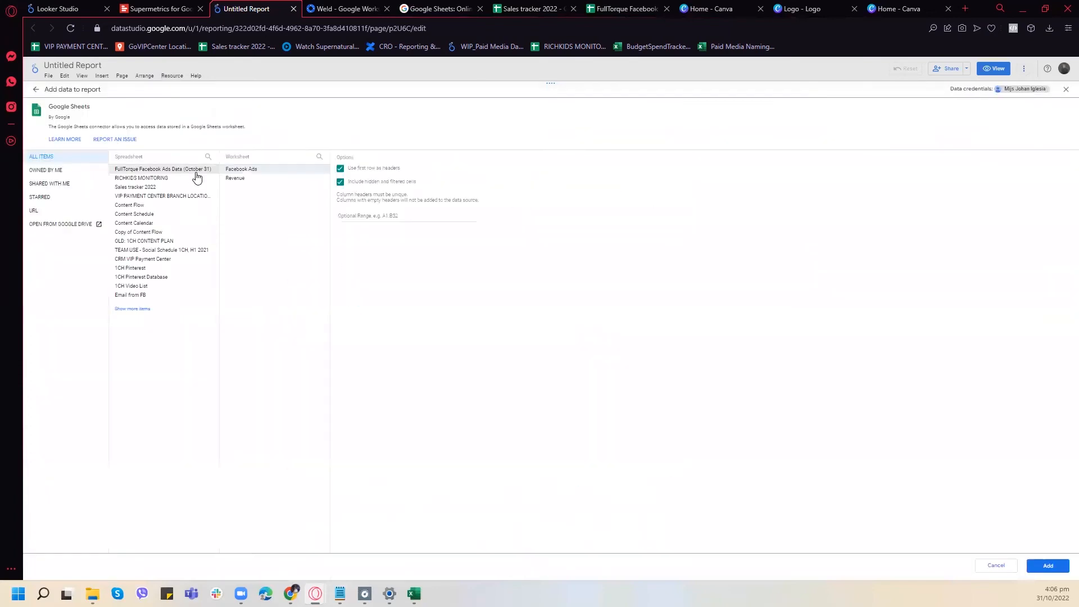
click(239, 178)
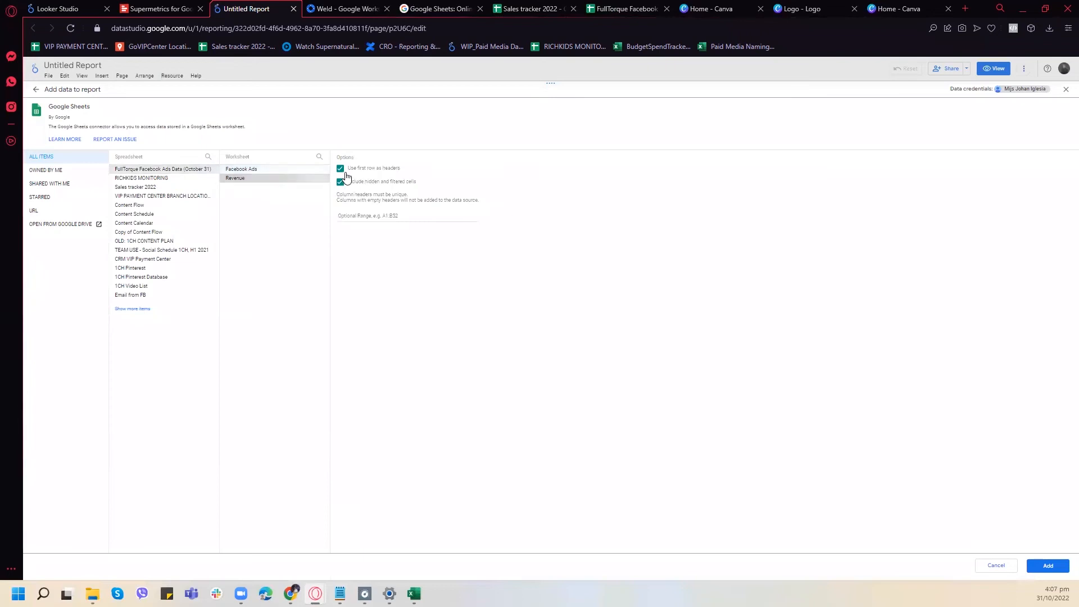
click(1038, 570)
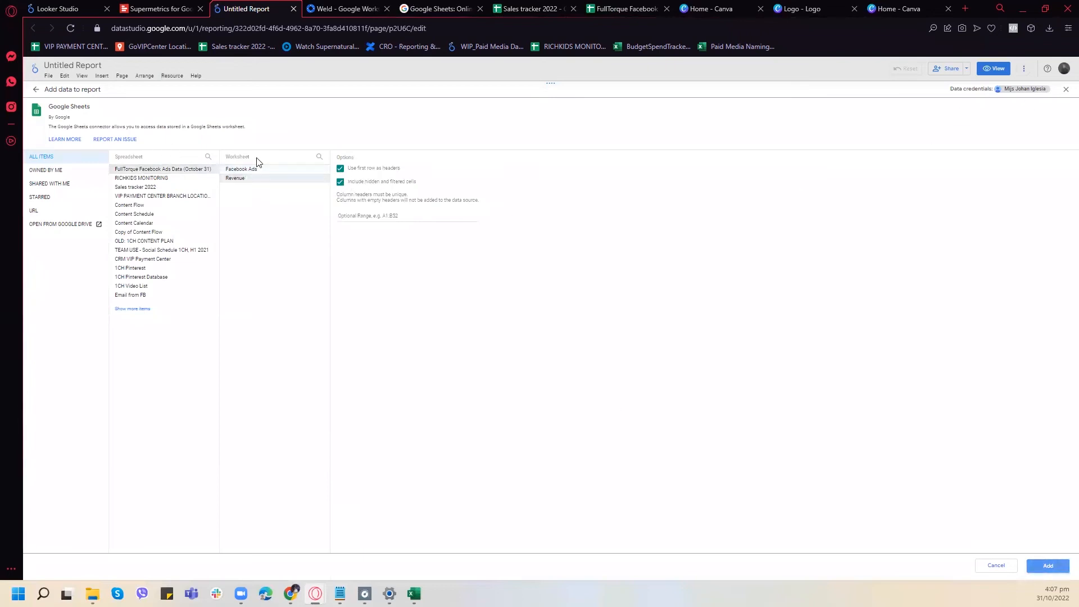
click(1043, 568)
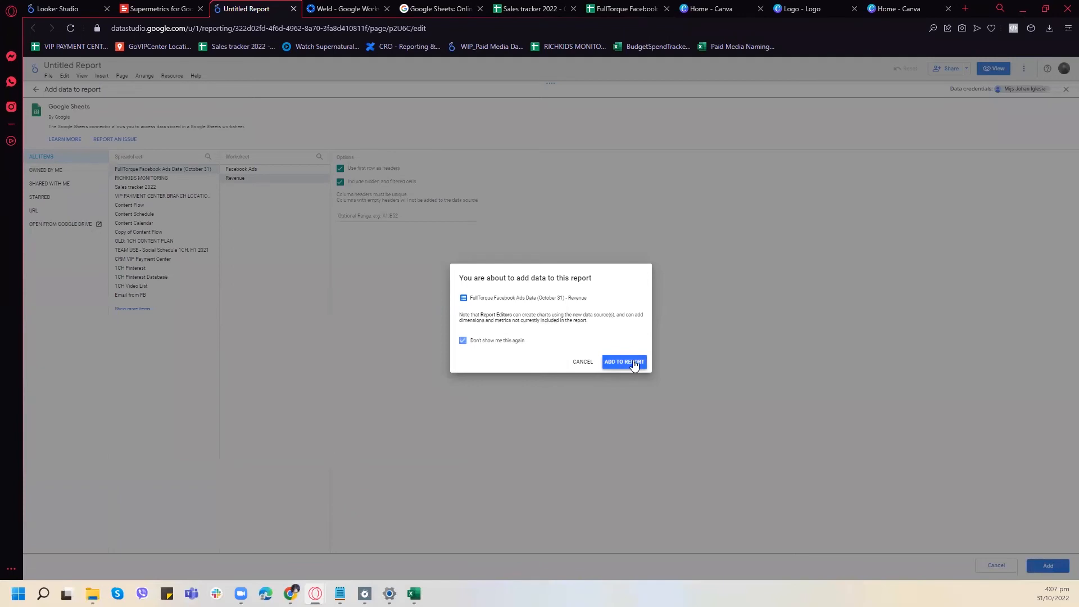
click(634, 363)
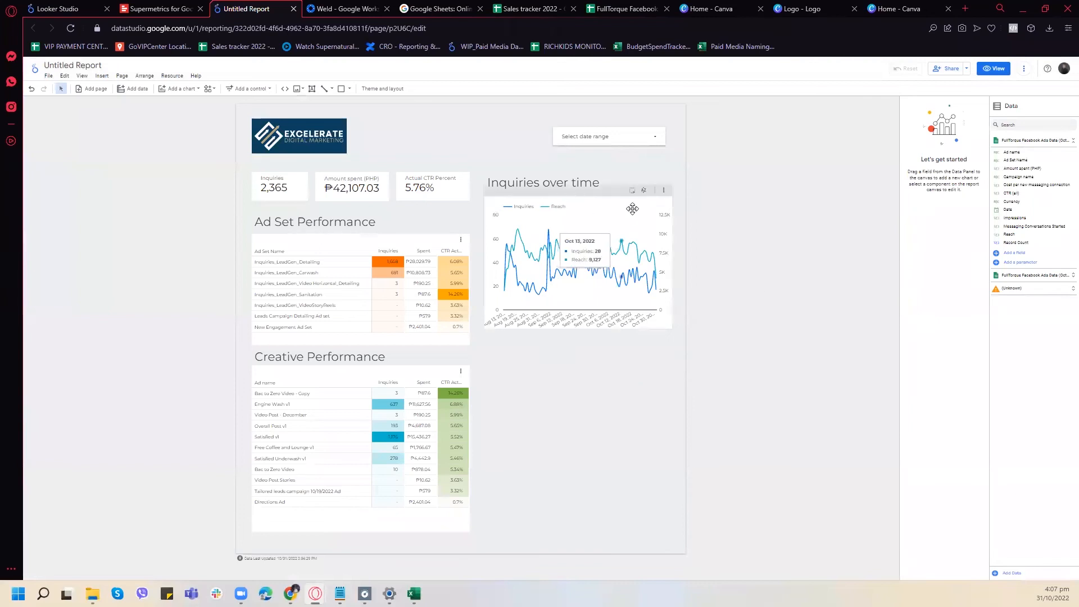
- Duplicate the Inquiries over time chart and place the copy directly beneath the original, aligned with it
click(611, 191)
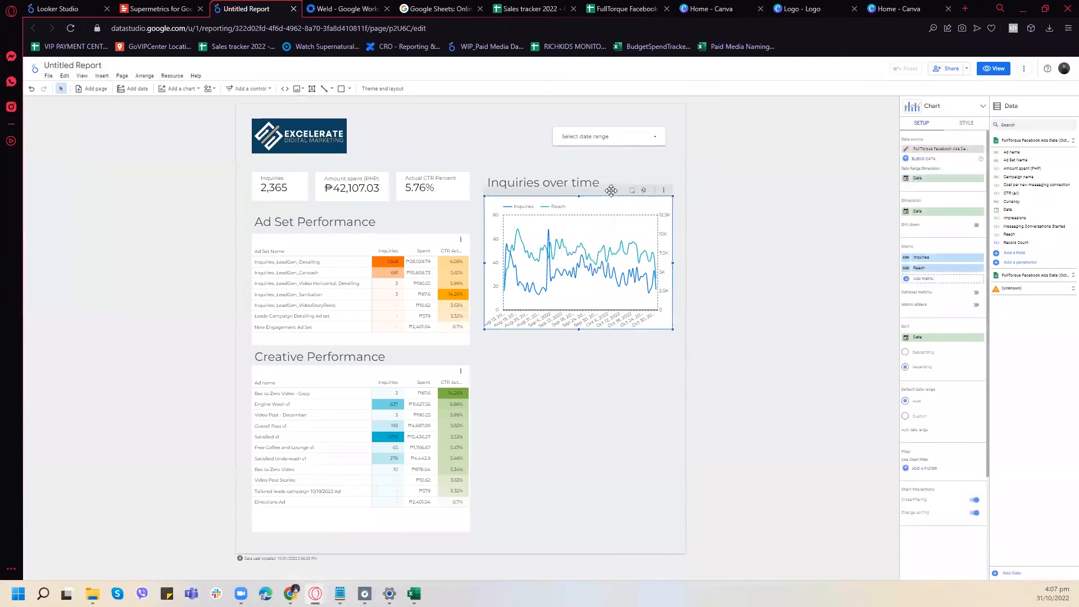
key(ctrl+v)
key(ctrl+z)
click(612, 192)
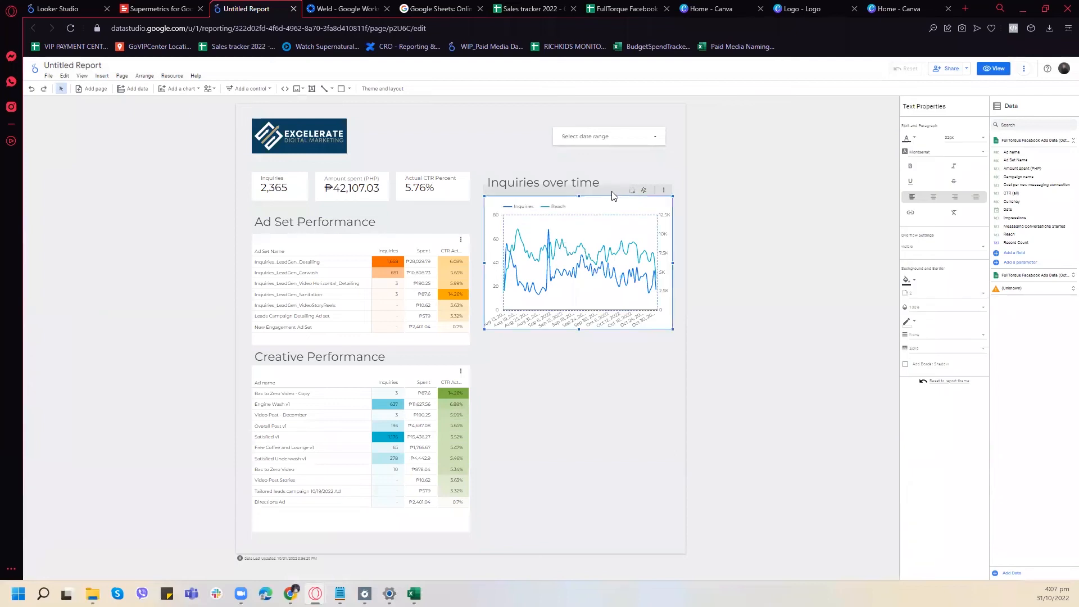
right_click(612, 195)
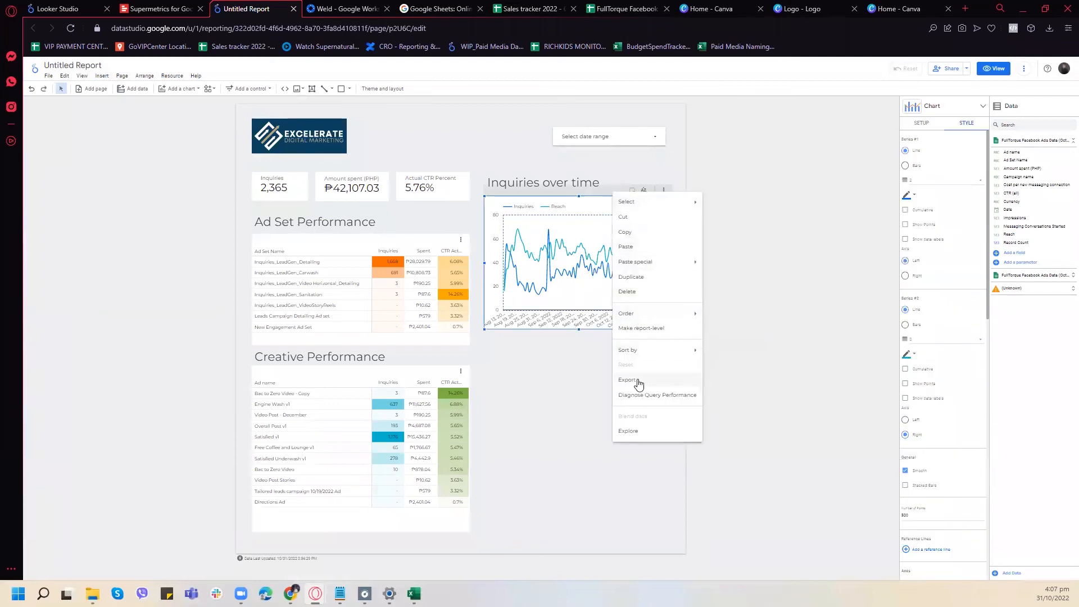
click(640, 277)
drag(594, 205, 597, 352)
mouse_move(578, 490)
mouse_down()
mouse_move(576, 532)
mouse_move(575, 475)
mouse_up()
drag(608, 353, 607, 352)
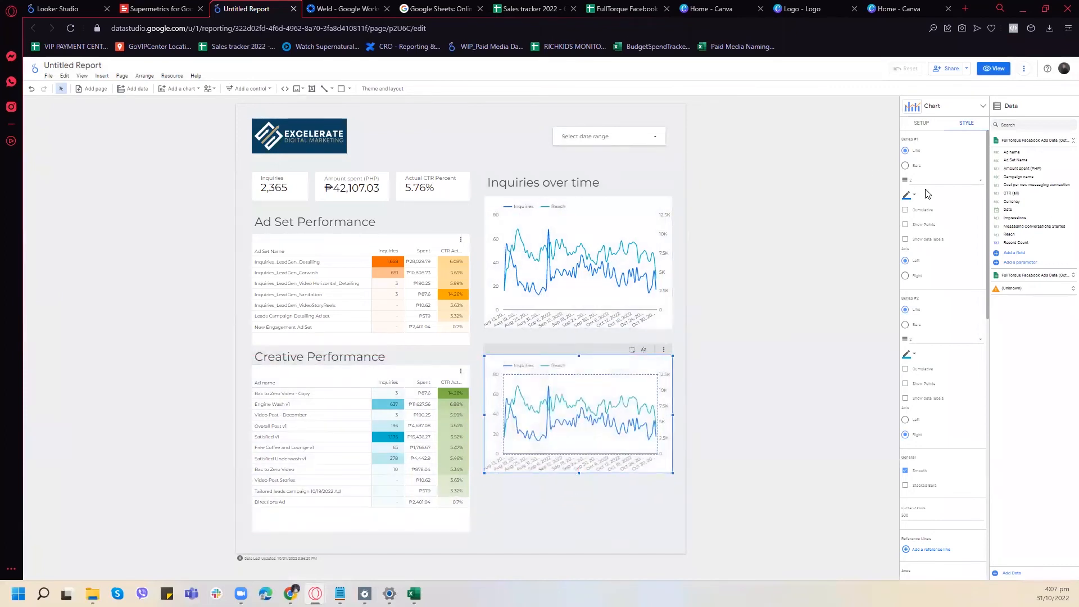
- Switch the duplicated chart's data source to the Revenue sheet and look for a date field among its dimensions and source fields
click(922, 128)
click(927, 150)
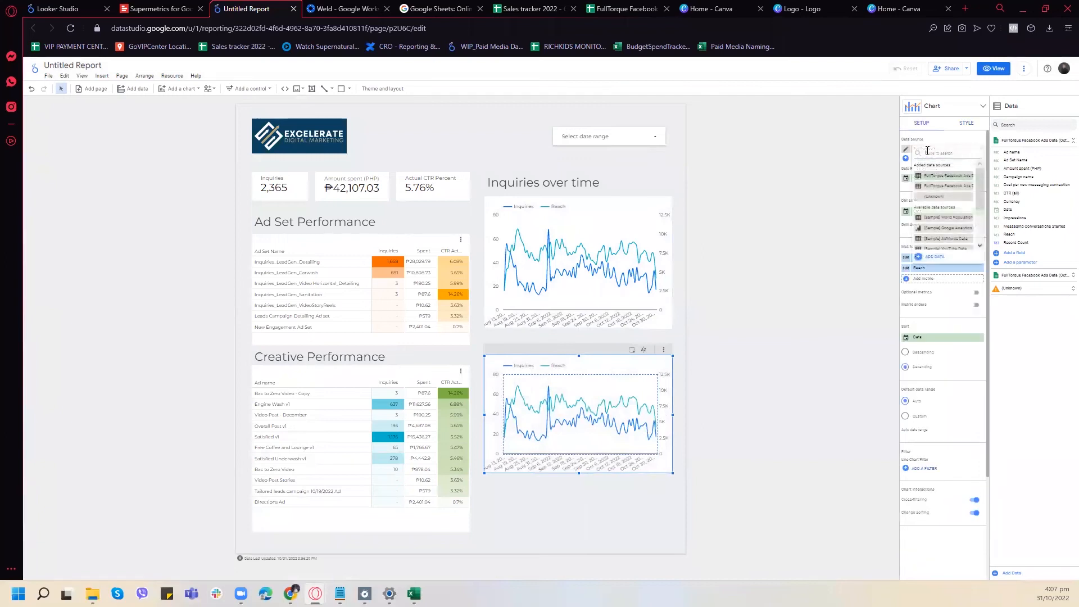
click(948, 188)
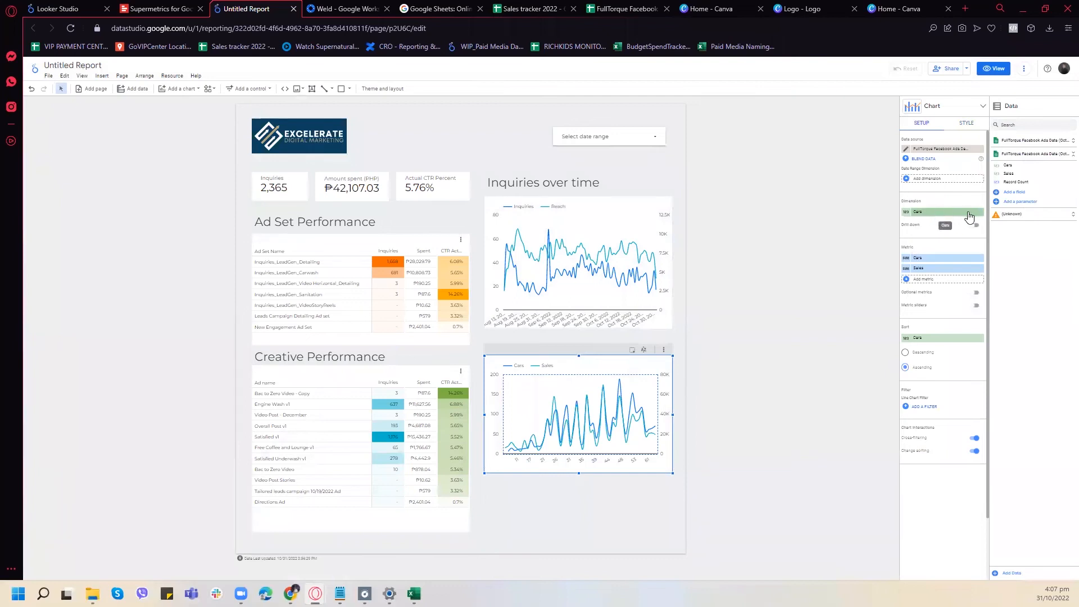
click(949, 213)
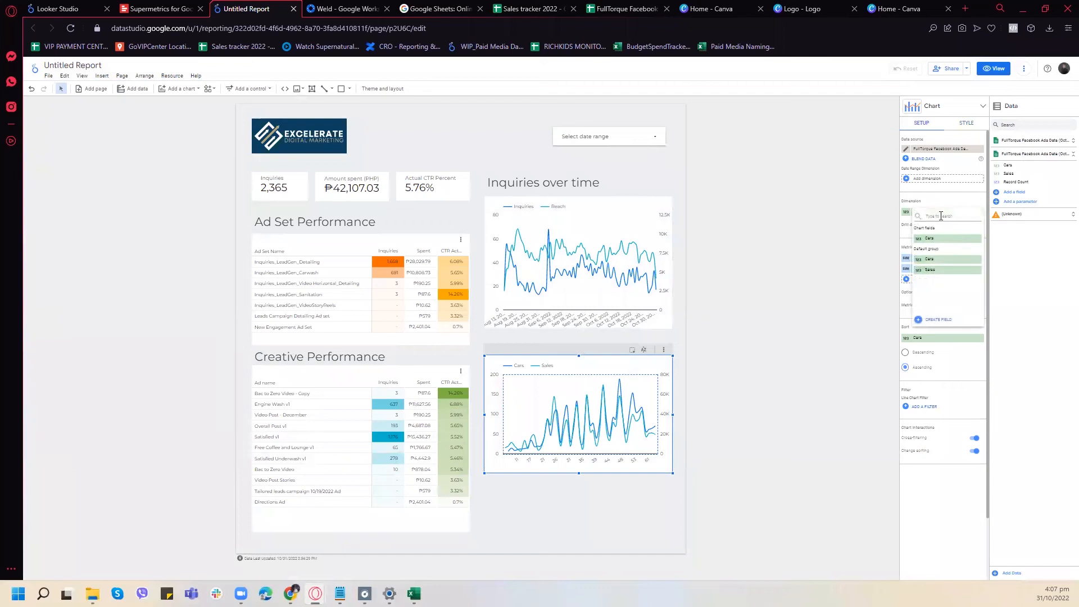
text(data)
click(949, 149)
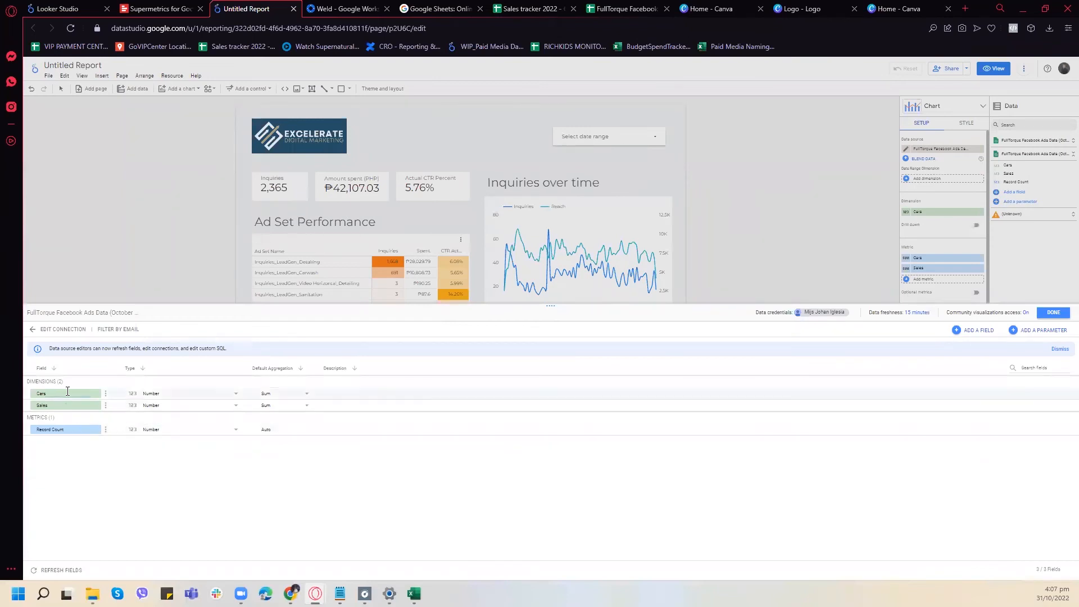
- Add the header Date in cell A1 of the Revenue sheet in the FullTorque Facebook Ads Data spreadsheet
click(586, 7)
scroll(181, 272, down, 3)
scroll(180, 270, up, 3)
click(88, 150)
text(D)
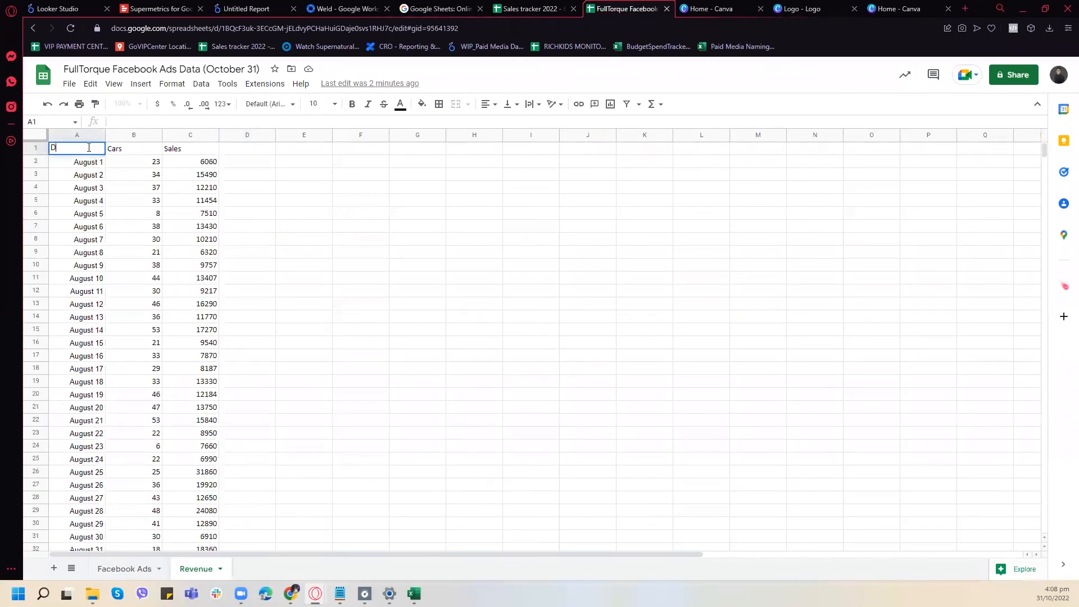
click(488, 250)
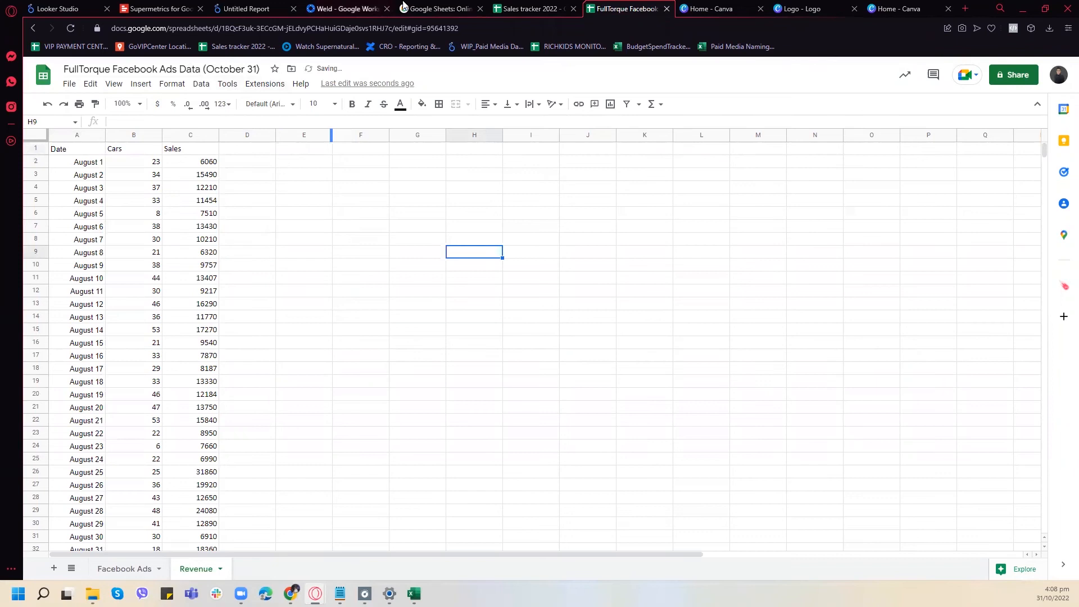
- Return to the Looker Studio report and close the Revenue data source's field editor
click(439, 9)
click(528, 8)
click(598, 5)
click(543, 6)
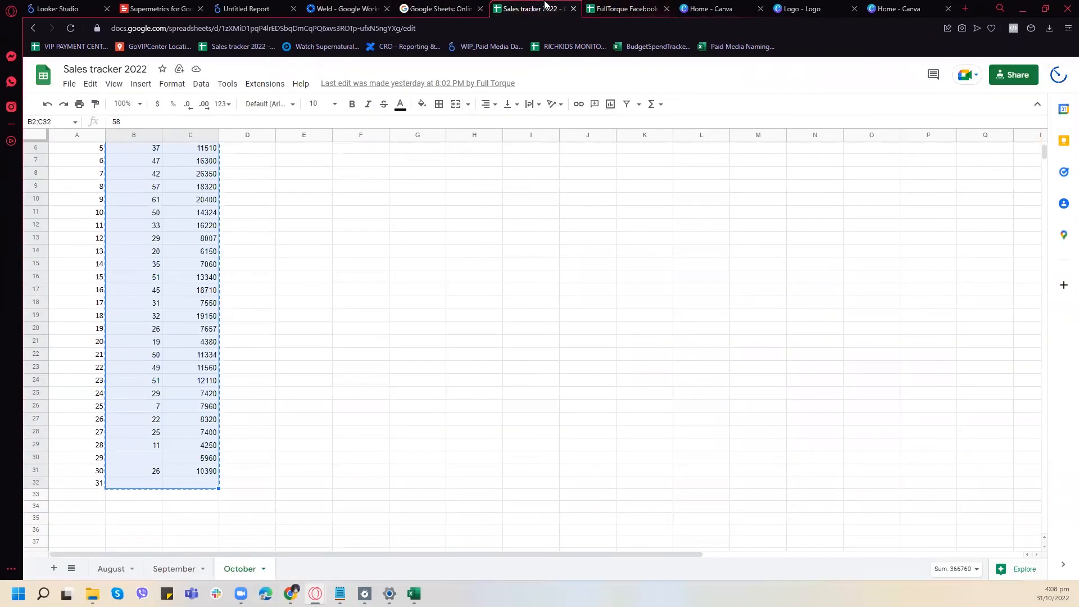
click(349, 5)
click(709, 8)
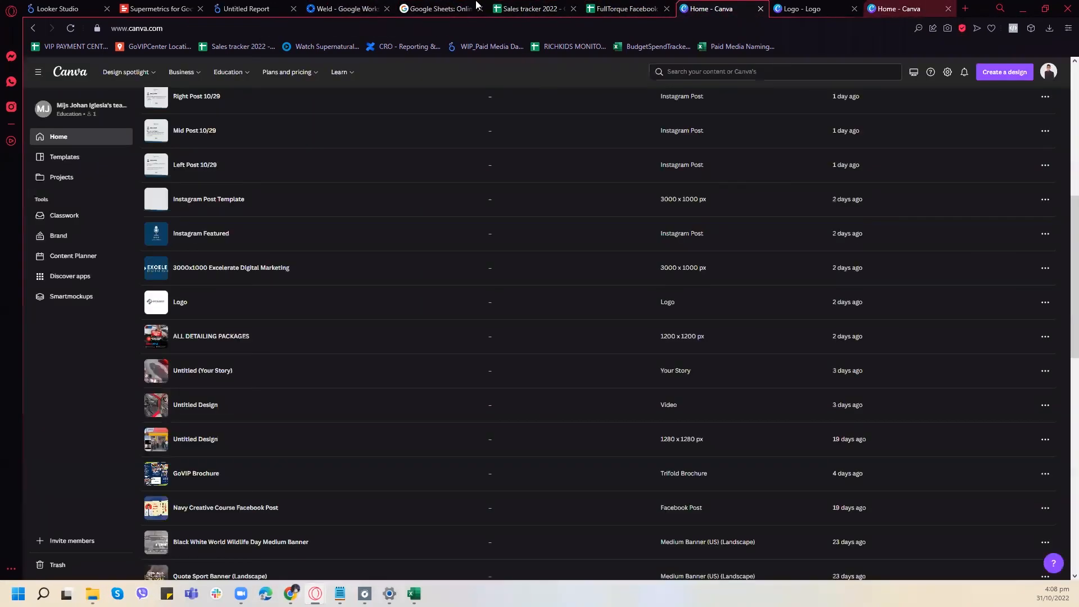
click(244, 7)
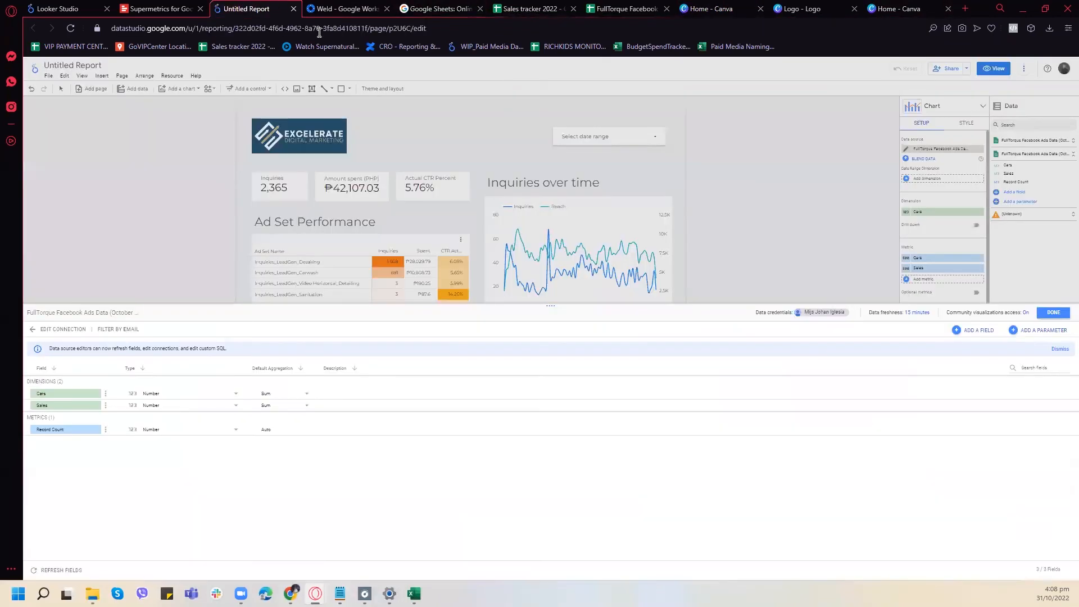
click(1053, 315)
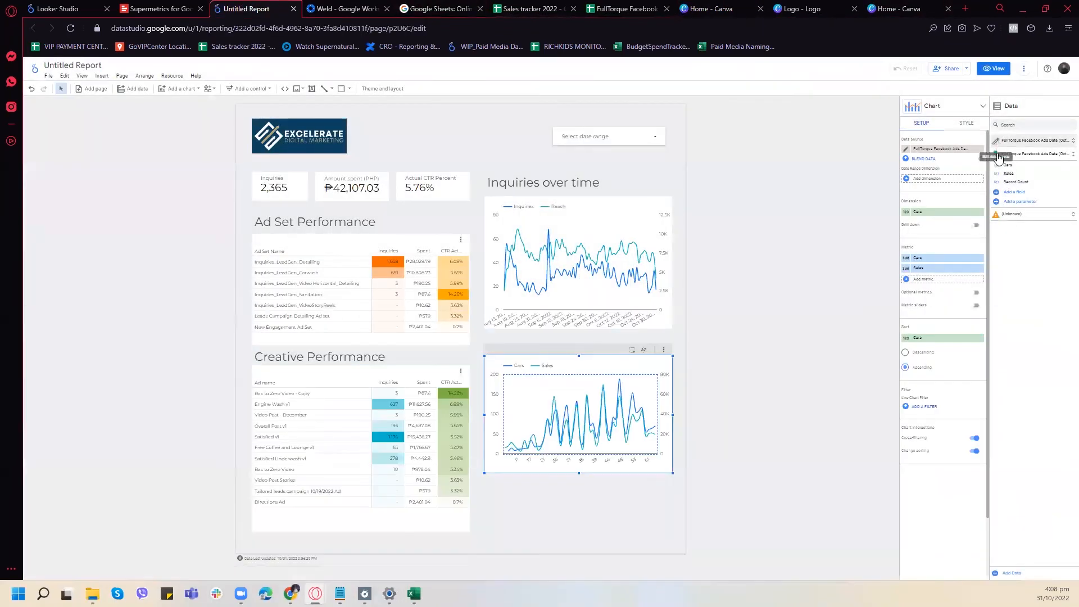
- Reconnect the Revenue data source to its Revenue worksheet, apply the connection changes and finish editing its fields
click(997, 156)
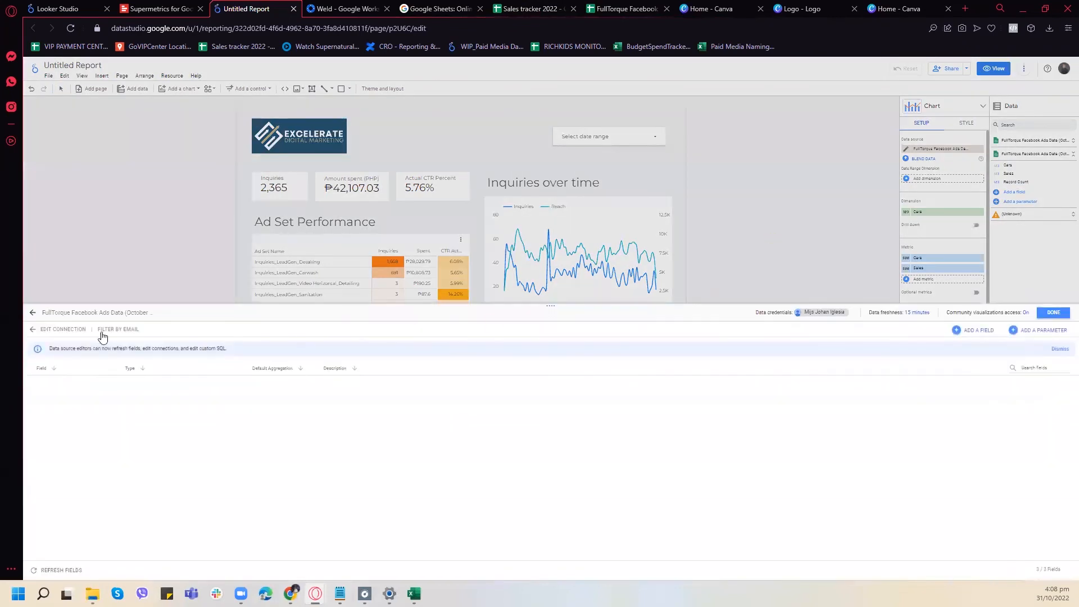
click(51, 330)
click(240, 409)
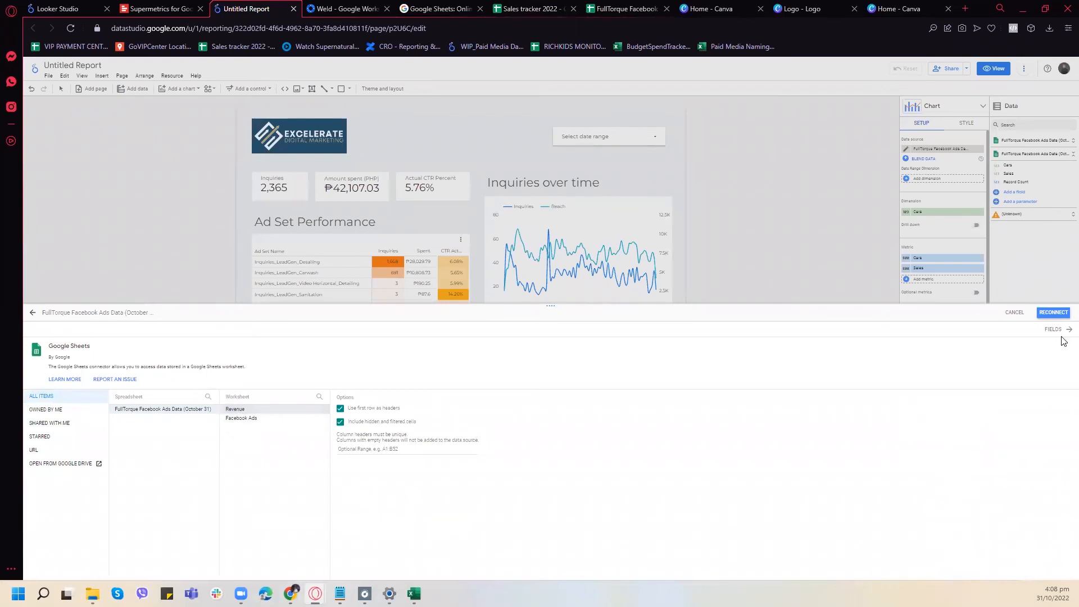
click(1048, 313)
click(640, 378)
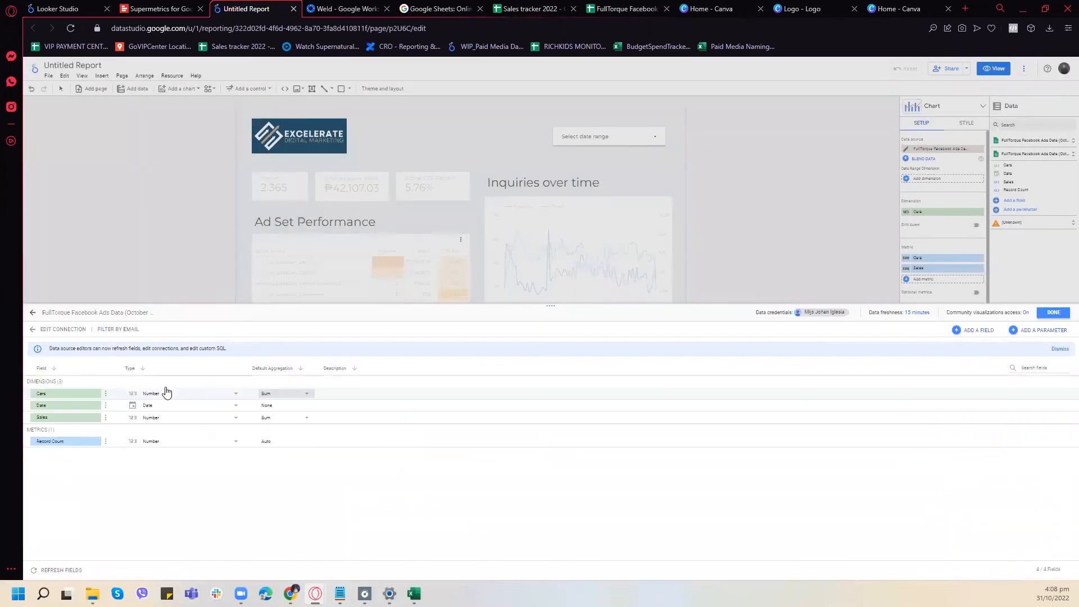
click(1049, 316)
- Use Date for the chart's dimension and date range dimension, with the Revenue sheet reselected as its data source
click(933, 212)
click(937, 279)
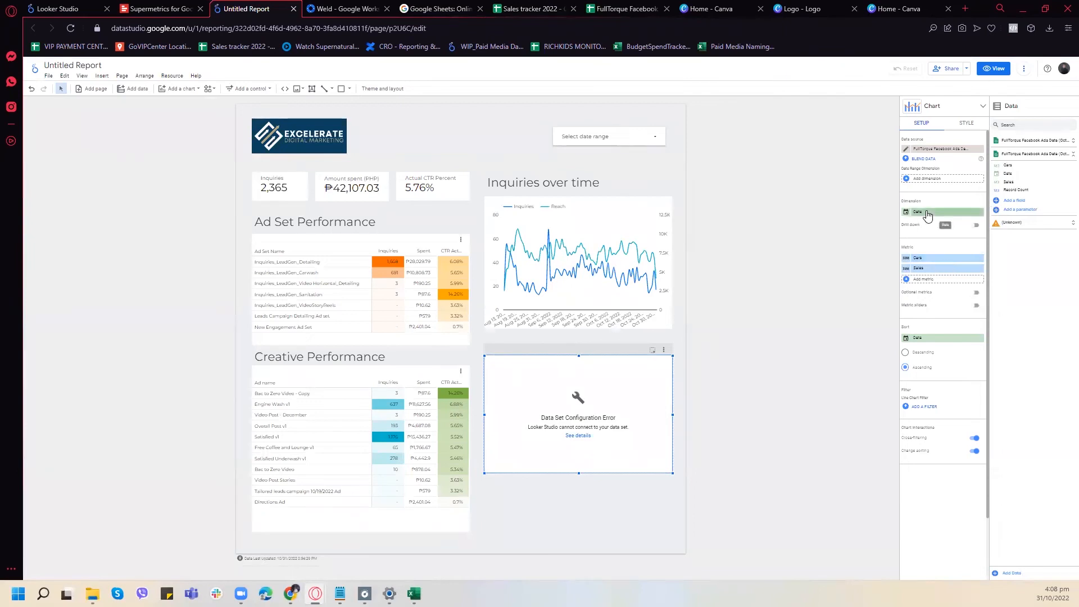
click(935, 149)
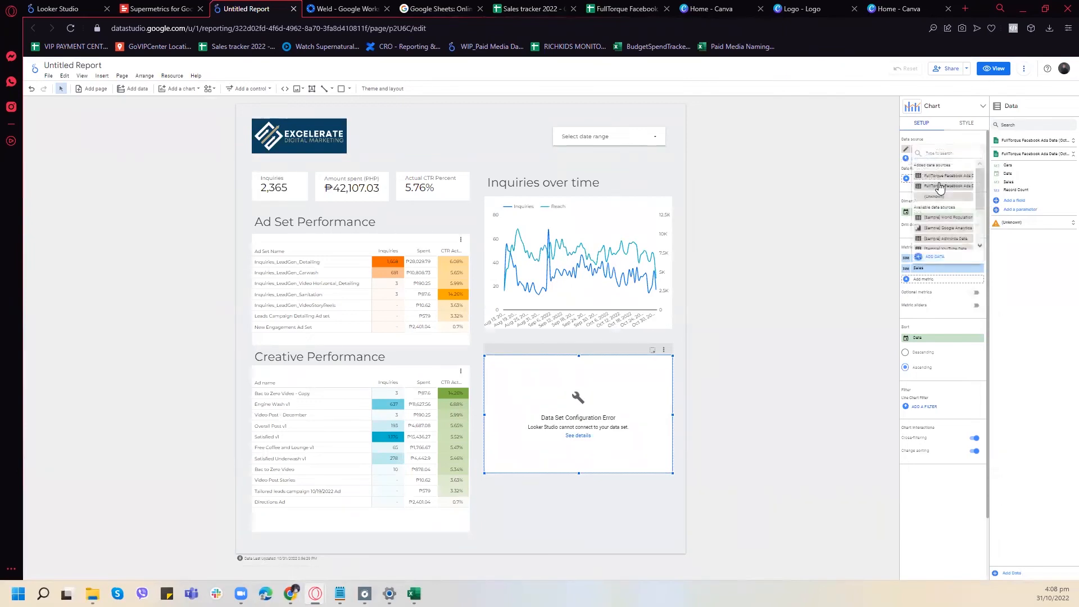
click(939, 186)
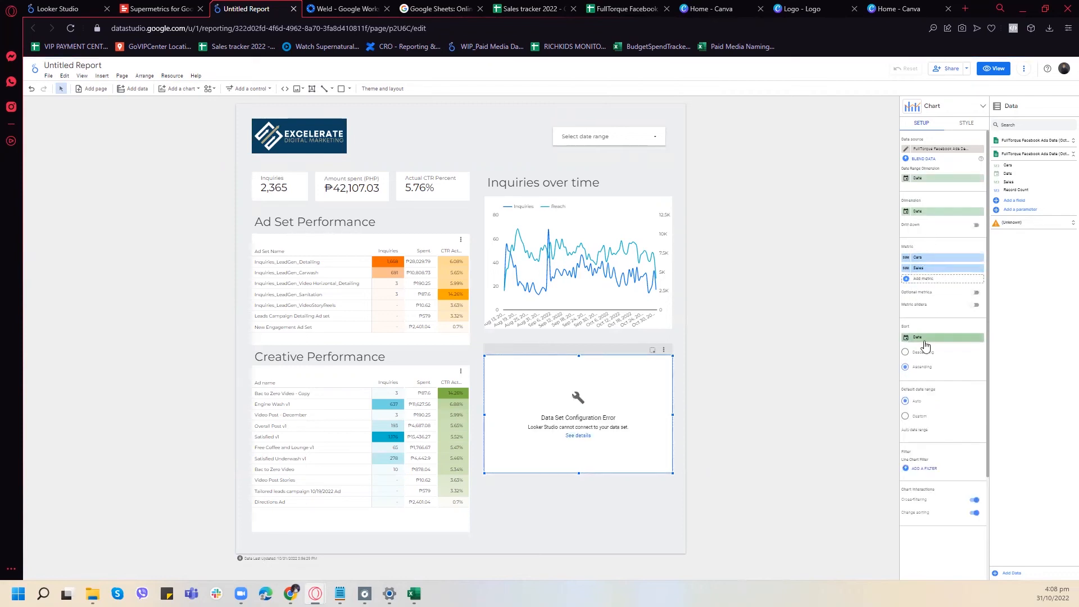
- Remove the chart's second metric and replace the remaining Cars metric with Sales
click(981, 267)
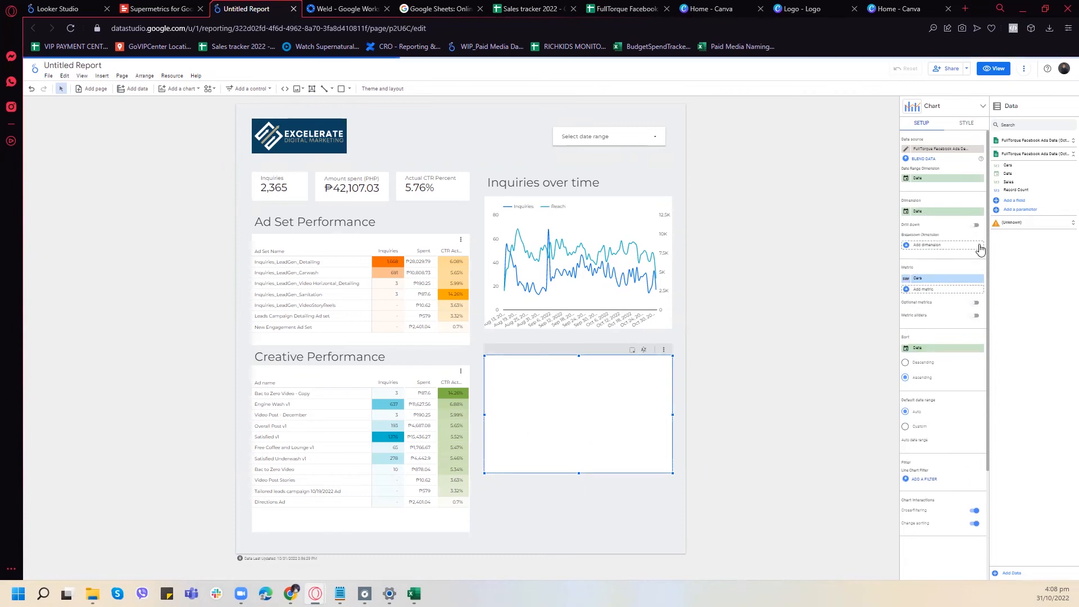
click(979, 280)
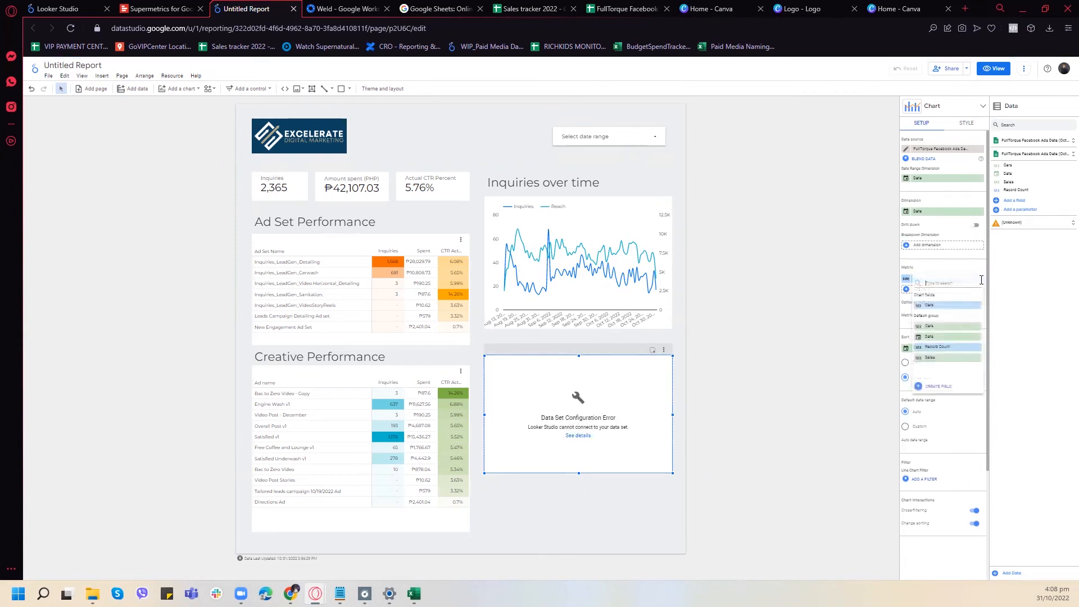
click(942, 358)
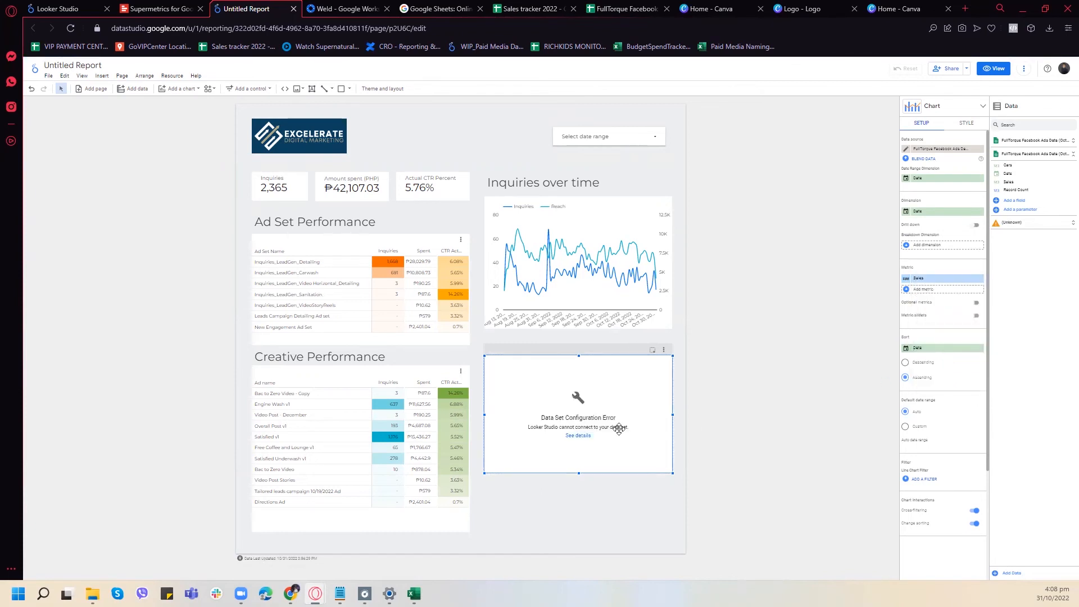
- Check the details of the chart's data set configuration error, reload the report and select the chart again
click(582, 439)
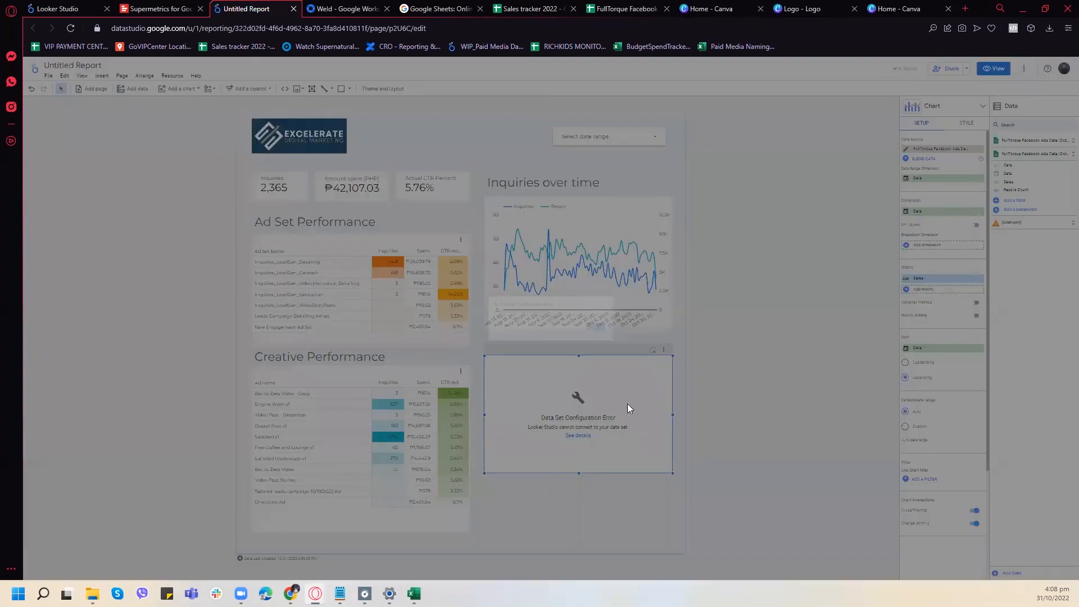
click(632, 333)
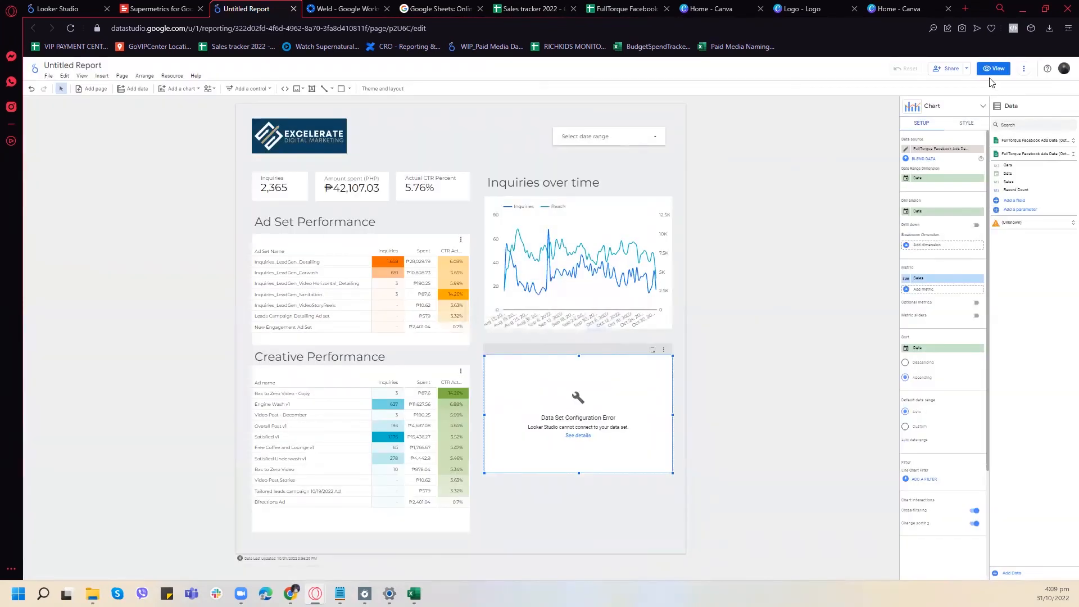
click(73, 30)
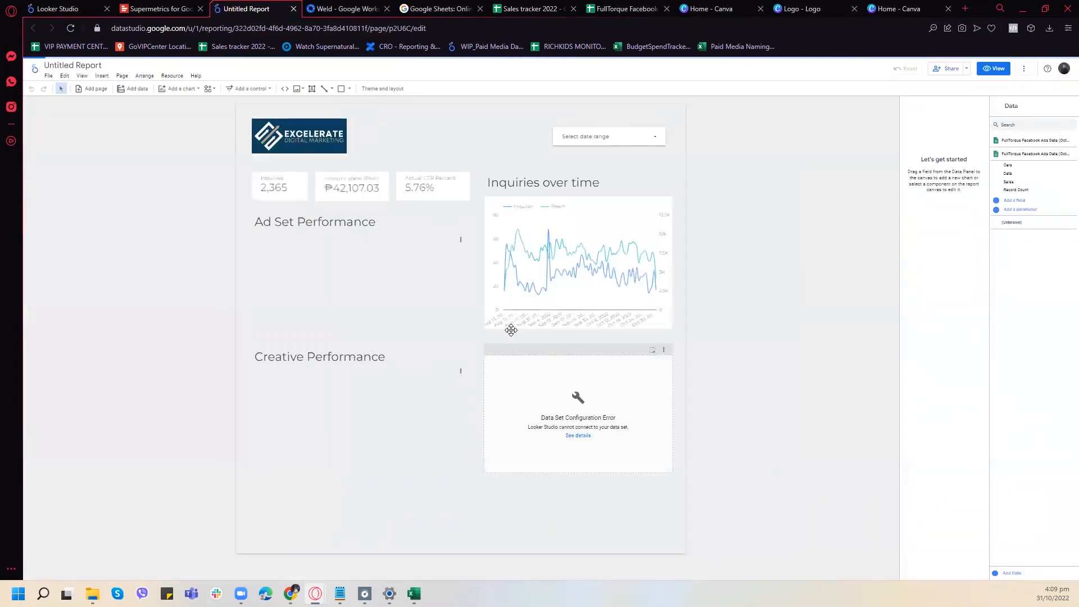
click(572, 375)
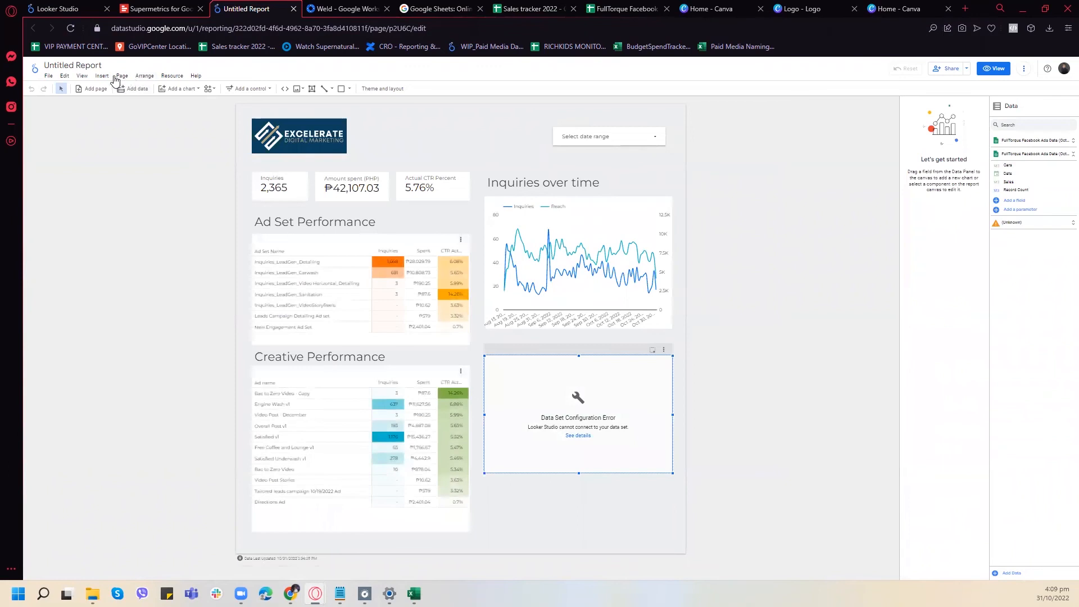
- Edit the Revenue data source from the report's added data sources and set its Date field's type to Date
click(172, 75)
click(180, 89)
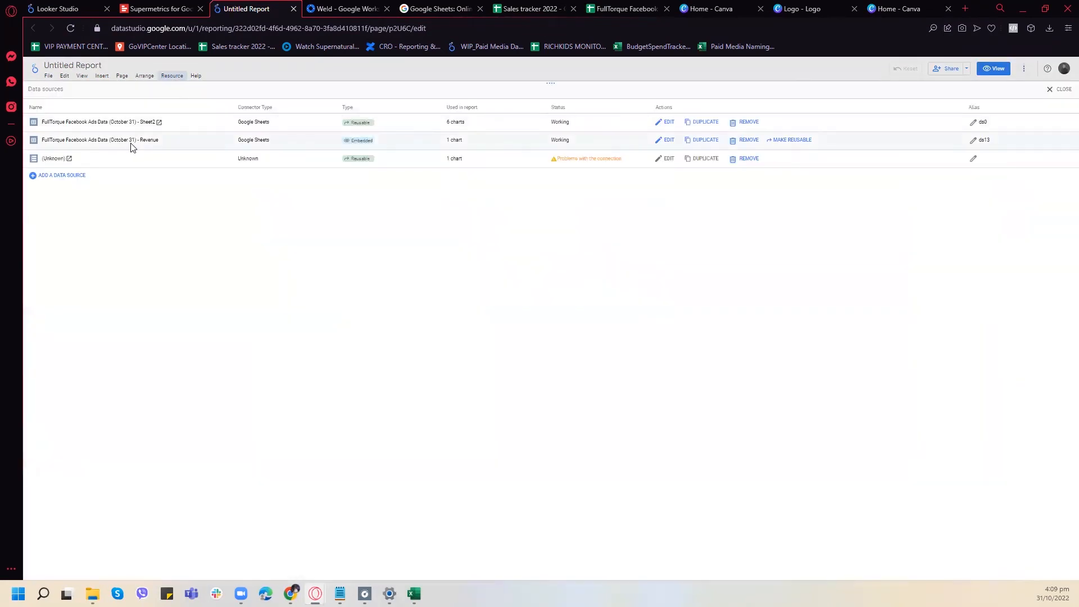
click(666, 143)
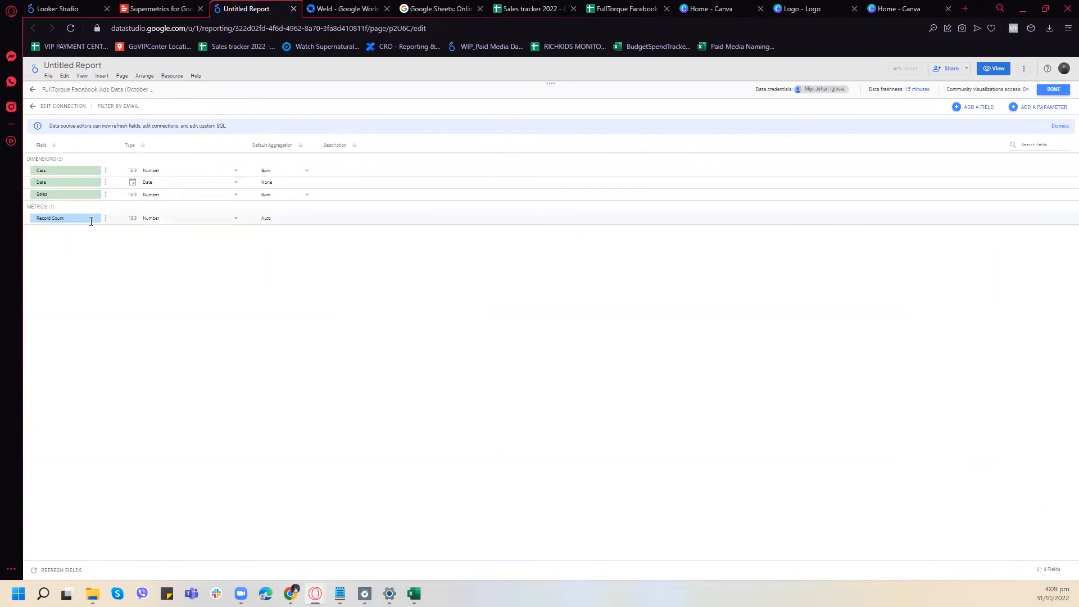
click(178, 189)
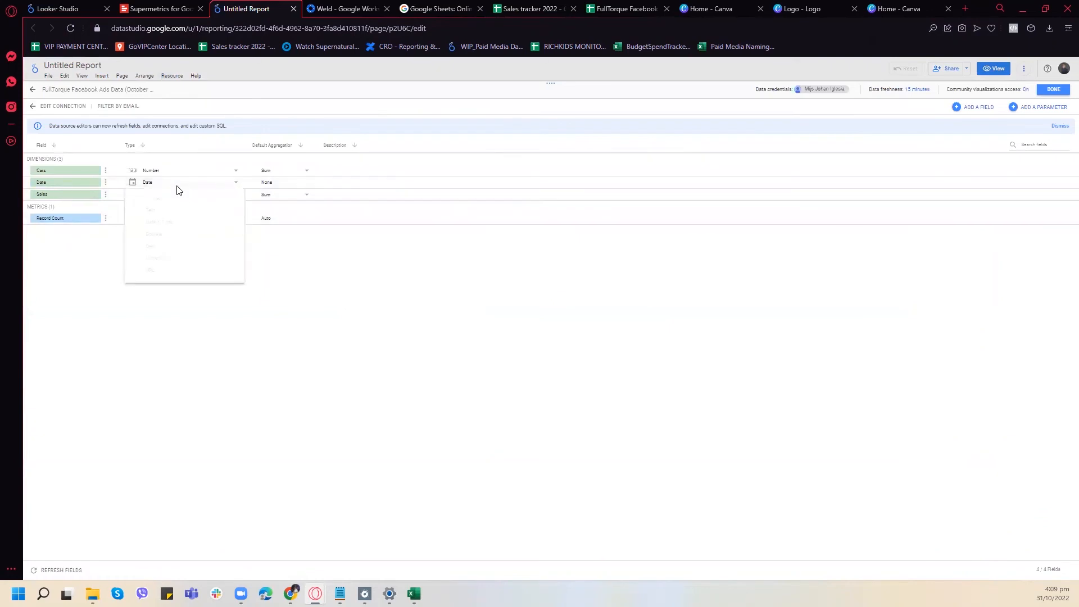
mouse_move(200, 223)
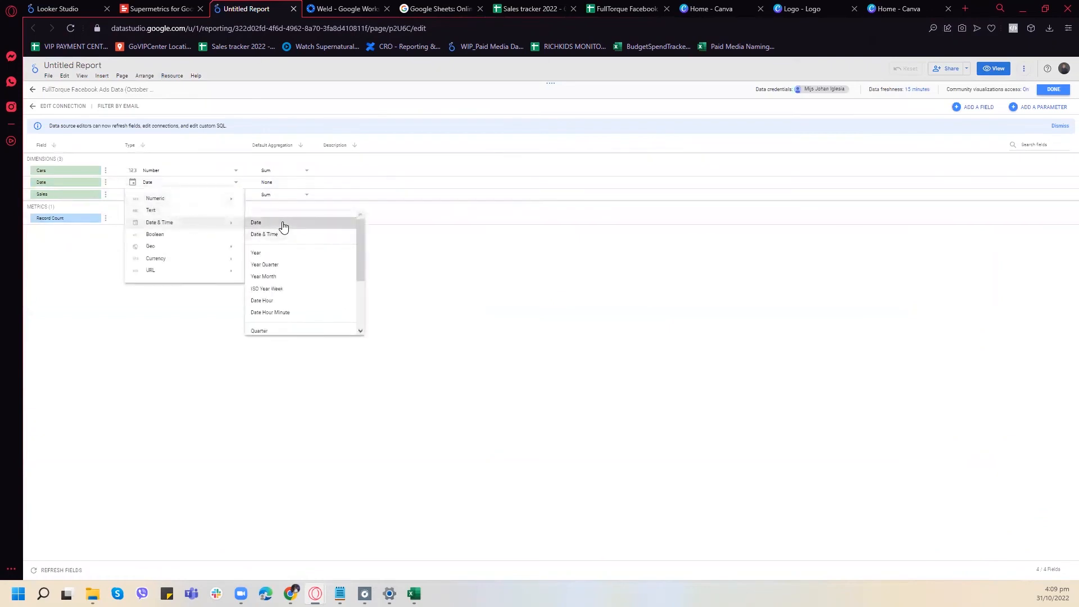
click(283, 225)
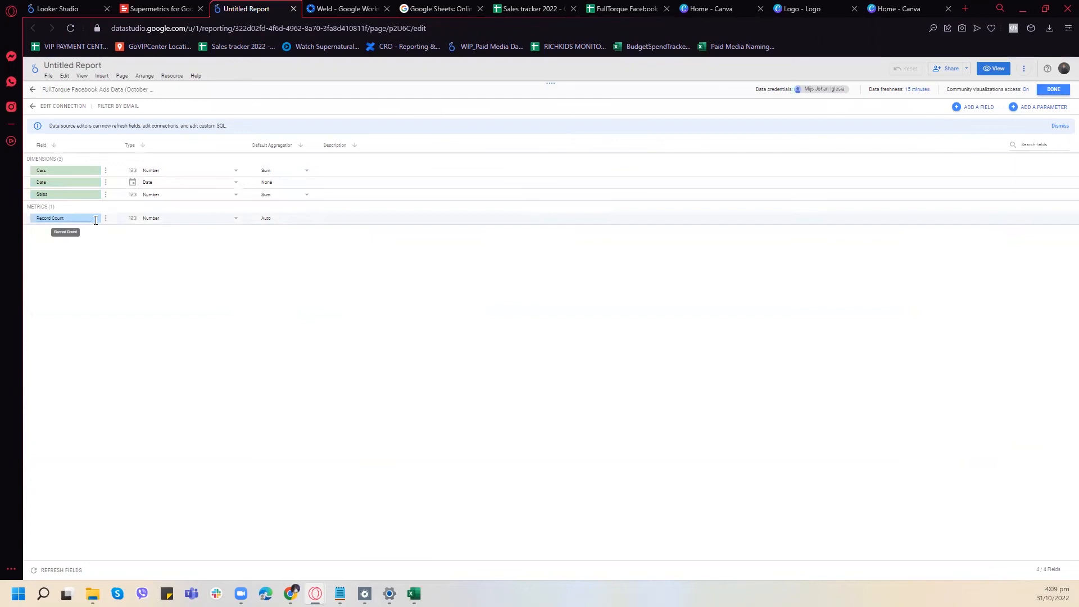
click(106, 196)
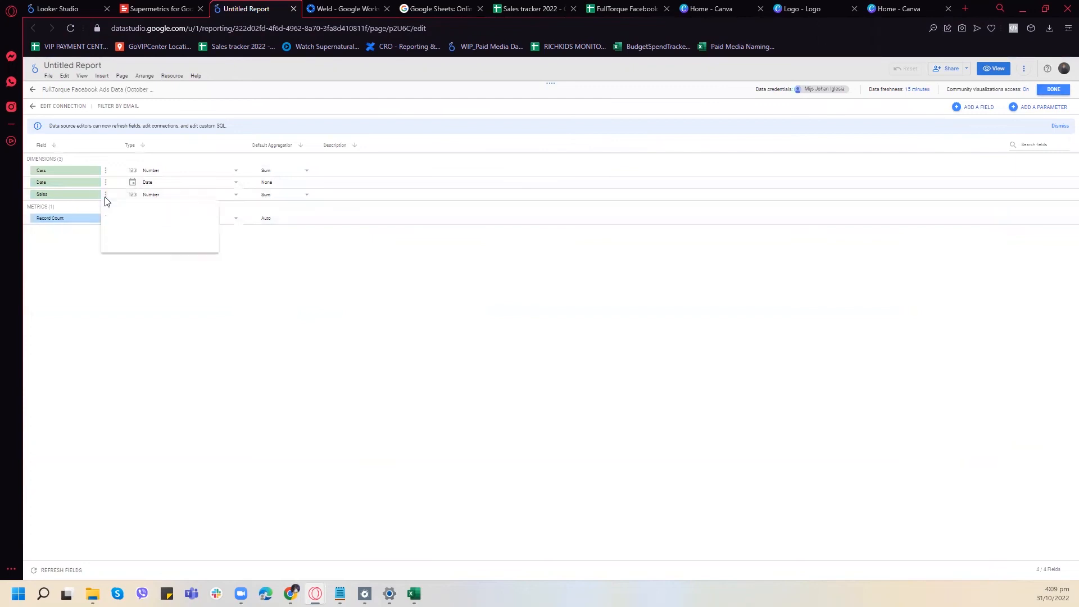
click(113, 199)
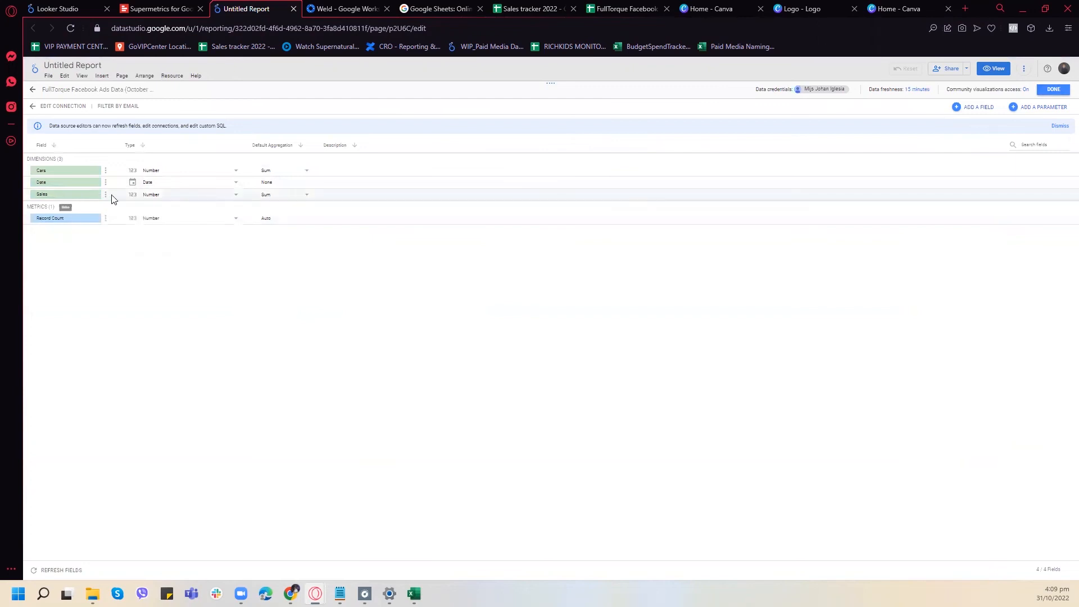
drag(109, 200, 29, 159)
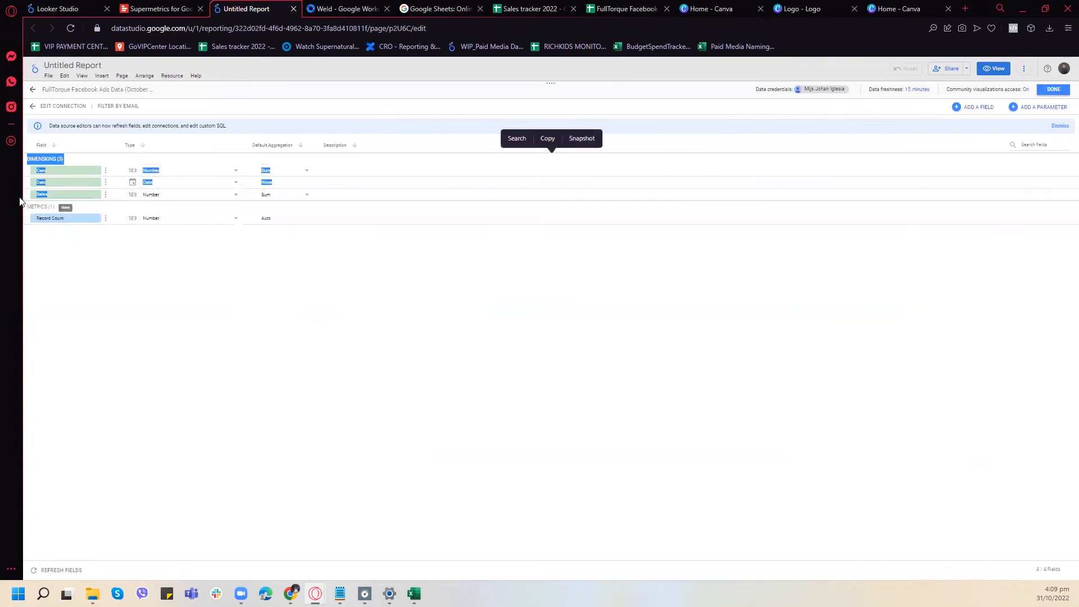
click(142, 266)
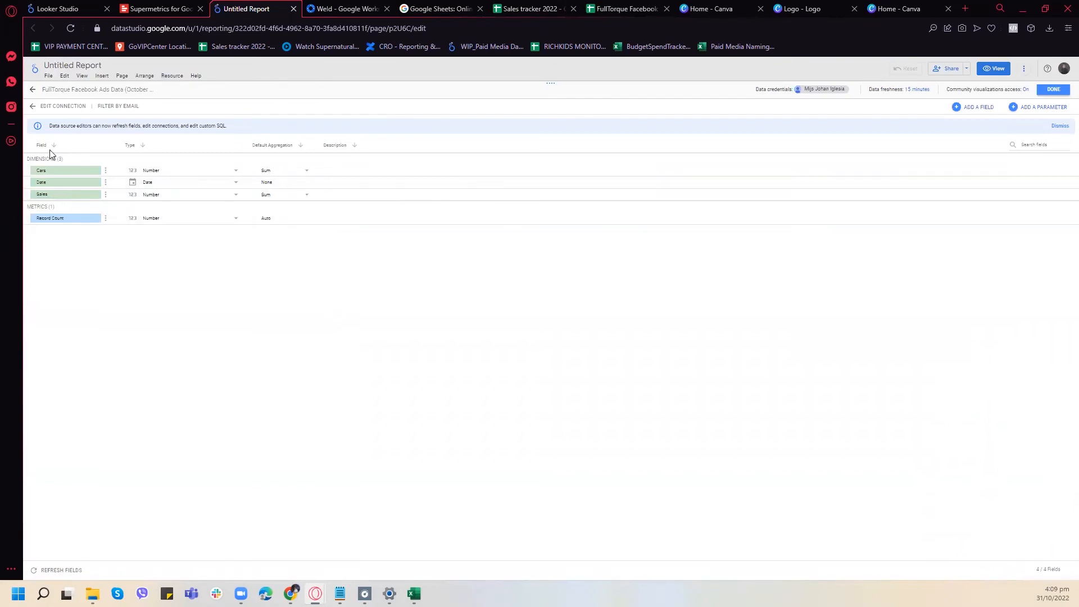
- Finish editing the data sources and assign FullTorque Facebook Ads Data (October 31) - Revenue to the chart
click(1048, 90)
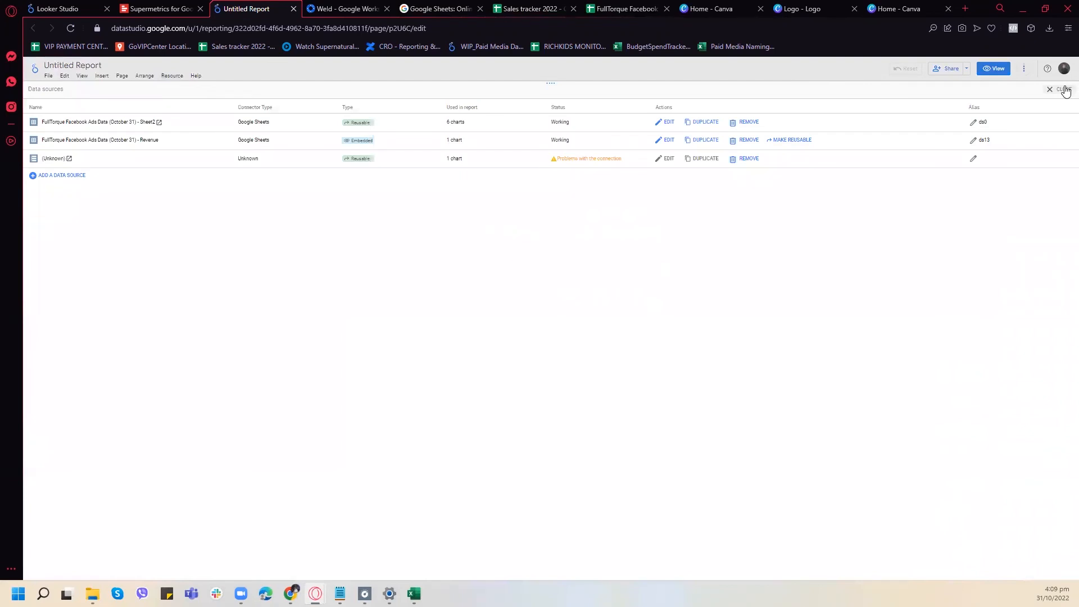
click(1064, 89)
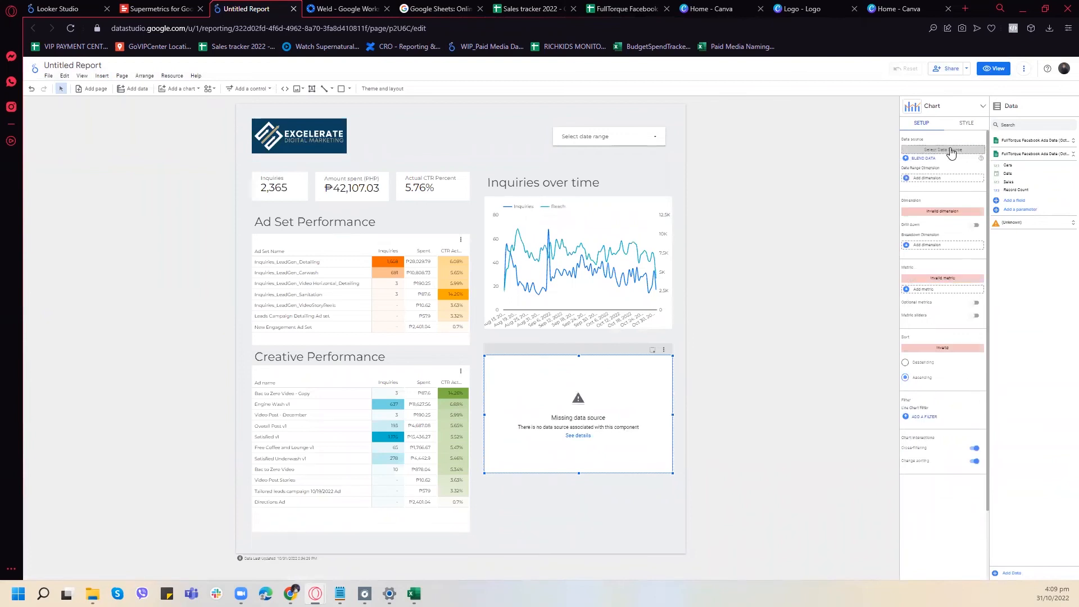
click(949, 149)
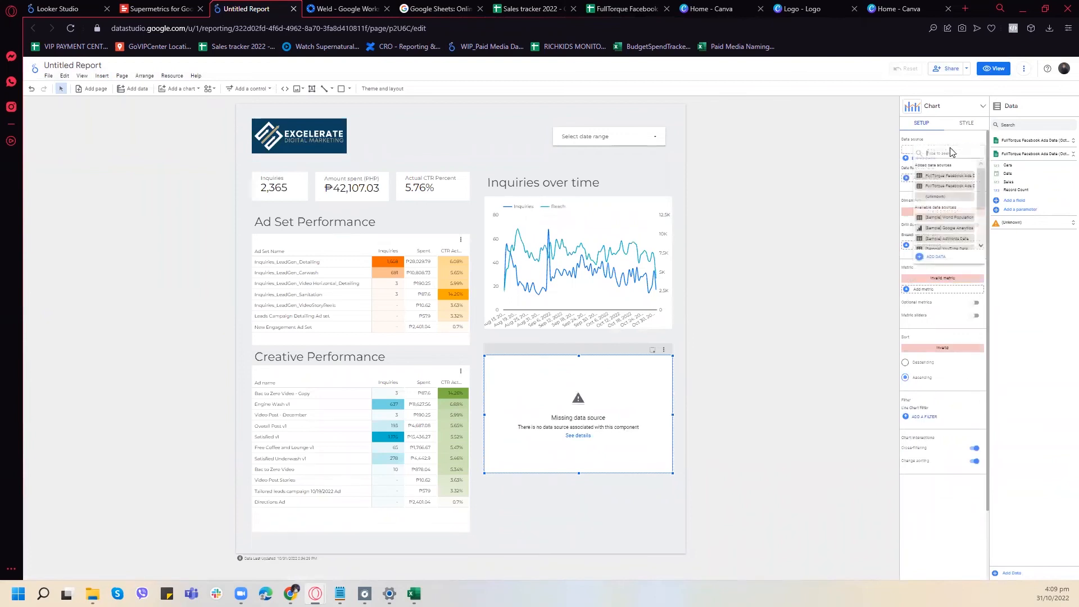
click(953, 187)
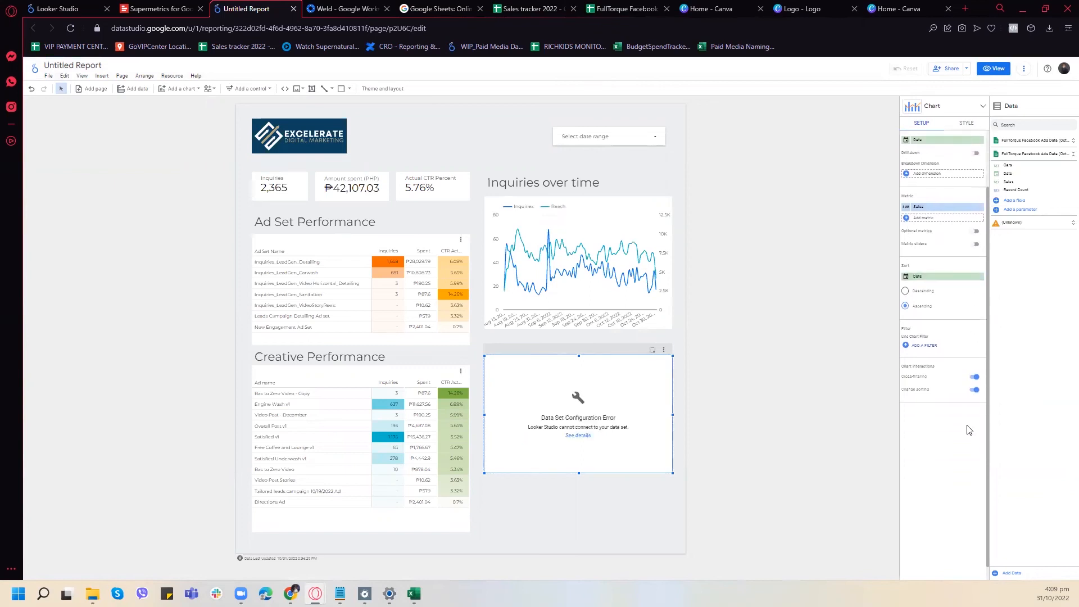
- Switch to the Sales tracker 2022 spreadsheet and close it
click(579, 10)
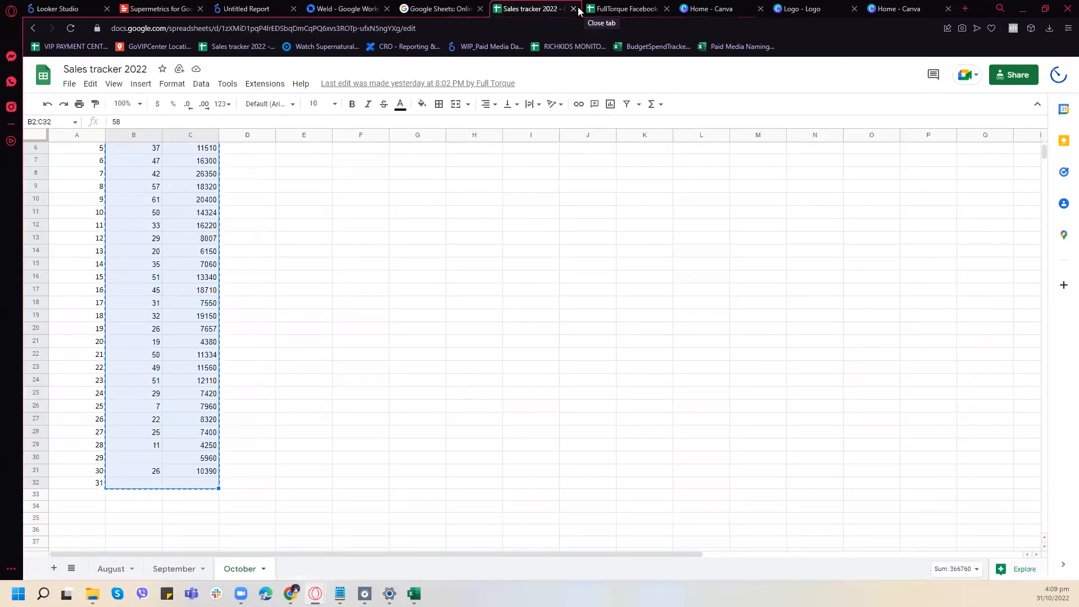
click(336, 430)
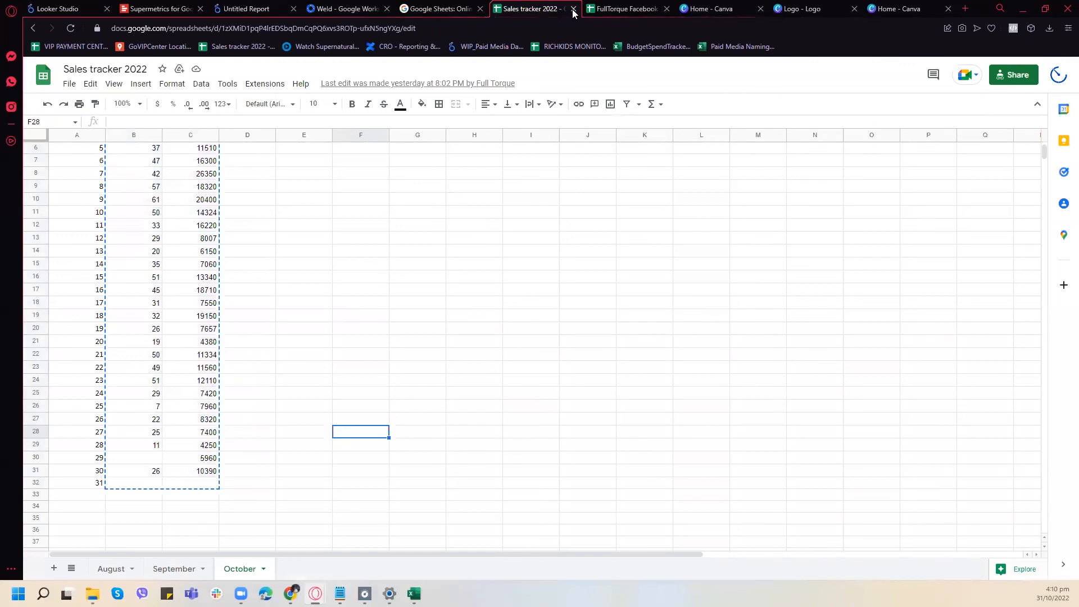
click(572, 9)
- Review the date, cars and sales rows of the Revenue sheet from August through October
scroll(359, 348, down, 10)
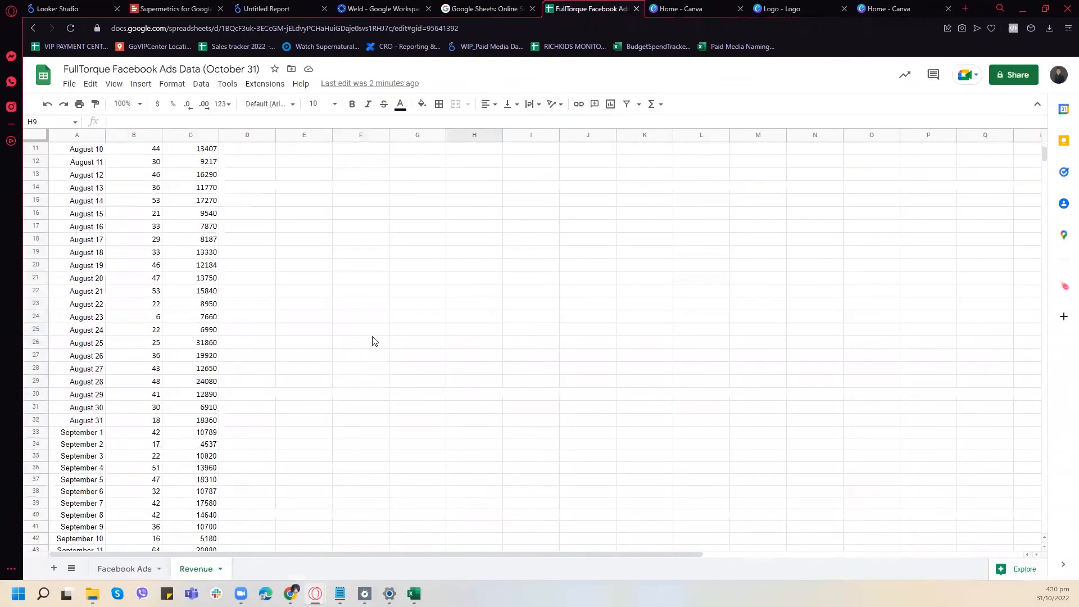
scroll(382, 338, up, 4)
scroll(338, 298, up, 8)
scroll(277, 270, down, 1)
scroll(277, 261, up, 1)
scroll(270, 264, down, 5)
scroll(267, 265, down, 2)
scroll(258, 303, up, 6)
scroll(277, 289, down, 10)
scroll(270, 323, down, 9)
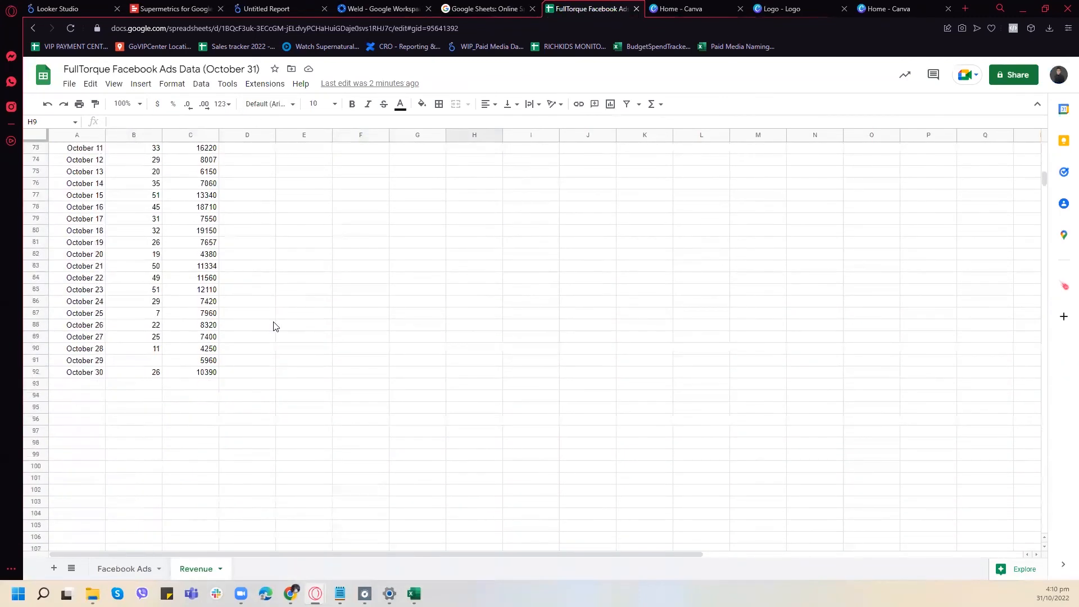
scroll(273, 324, up, 11)
scroll(272, 325, up, 14)
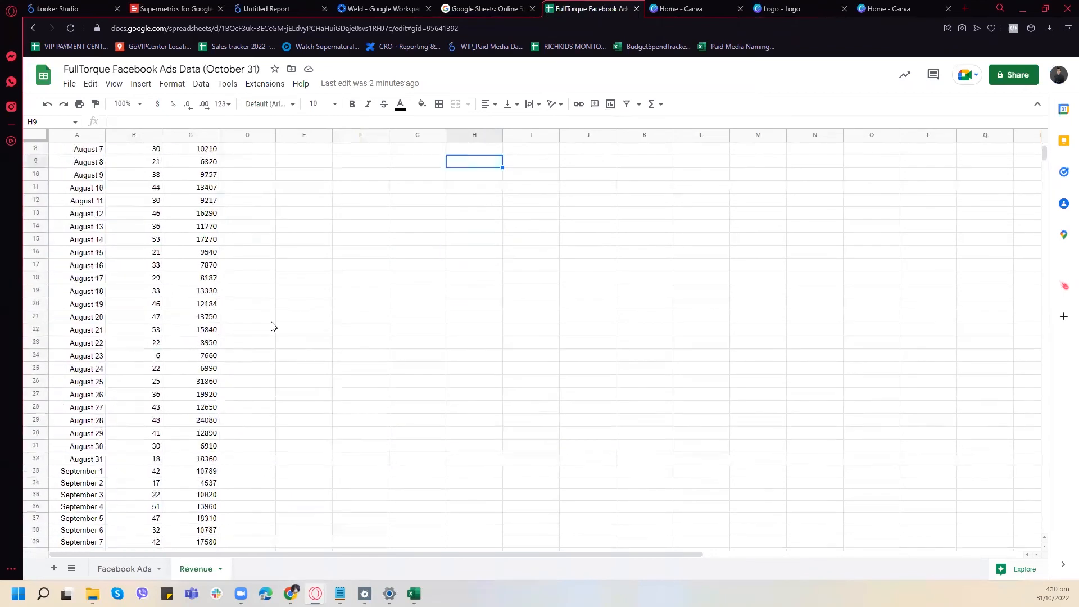
- Return to the Looker Studio report and set the chart's date range dimension to Date
click(382, 8)
click(279, 8)
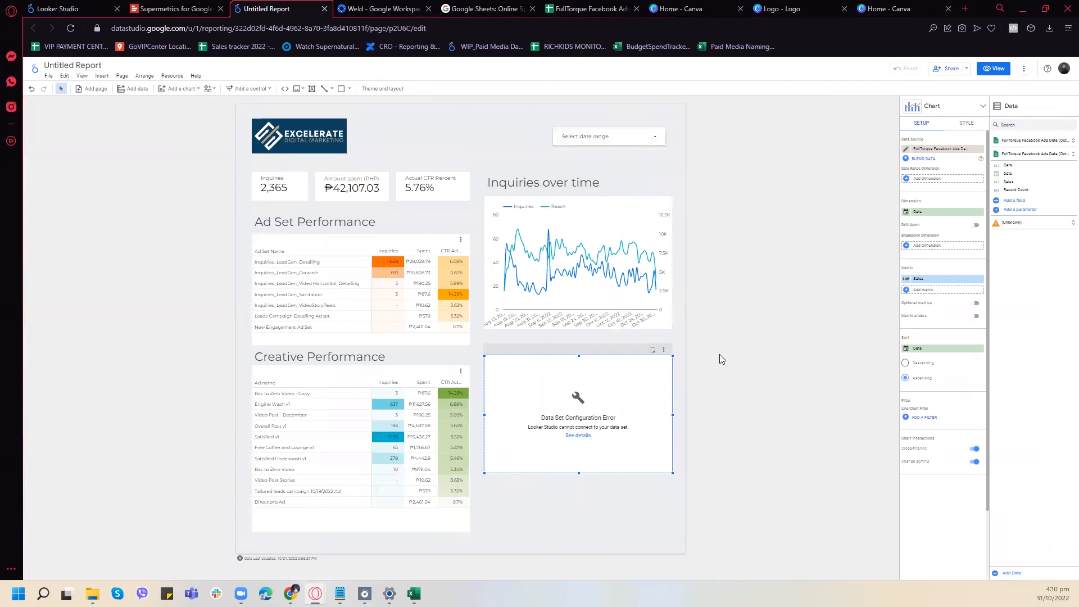
click(947, 180)
click(935, 204)
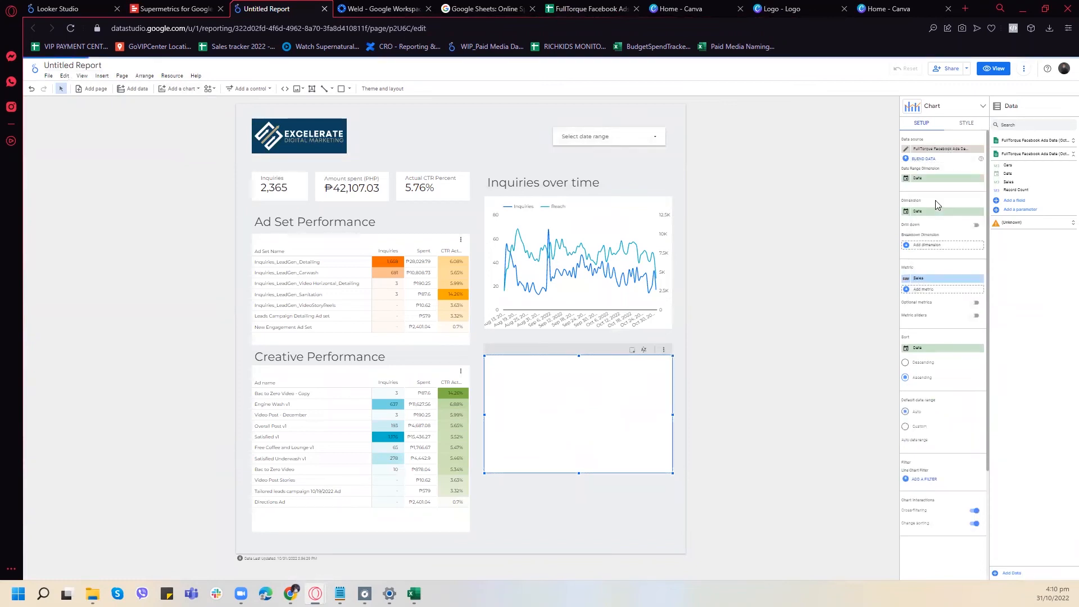
- Try Cars as the chart's dimension and switch the dimension back to Date
click(944, 215)
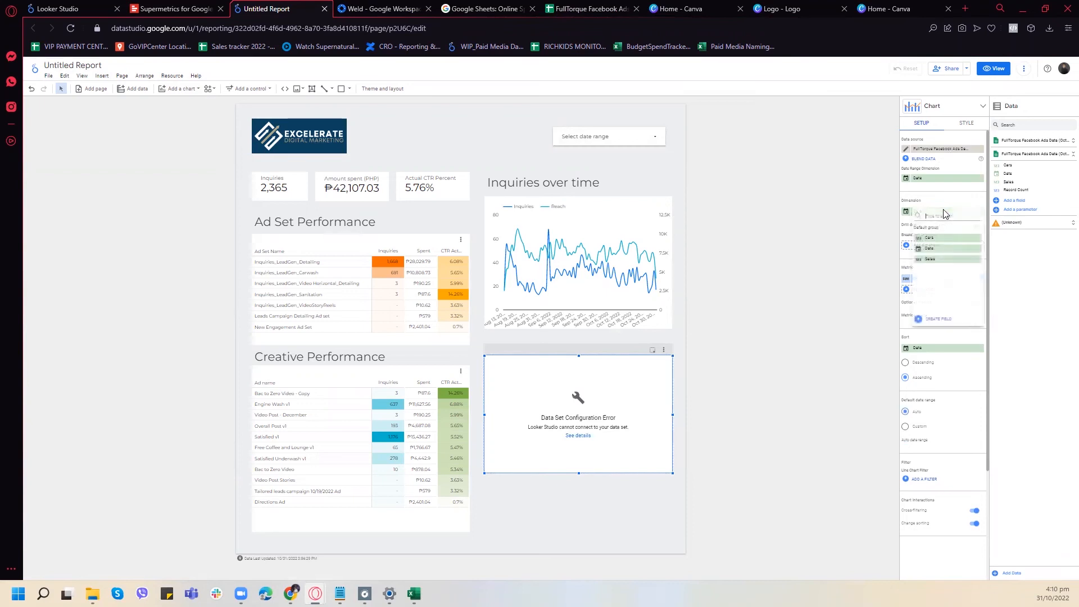
click(946, 243)
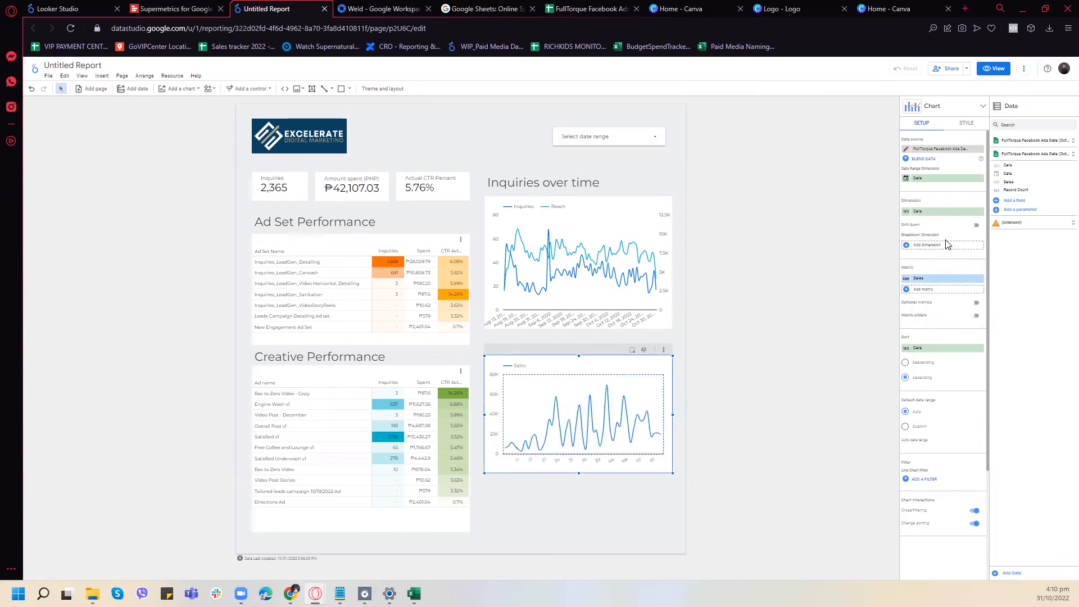
click(931, 211)
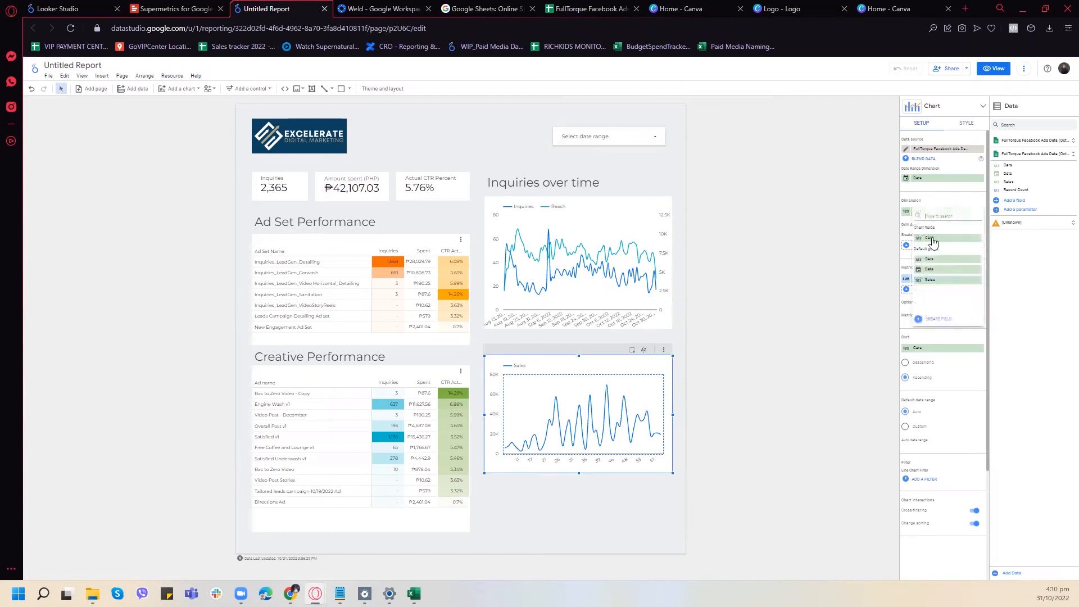
click(937, 270)
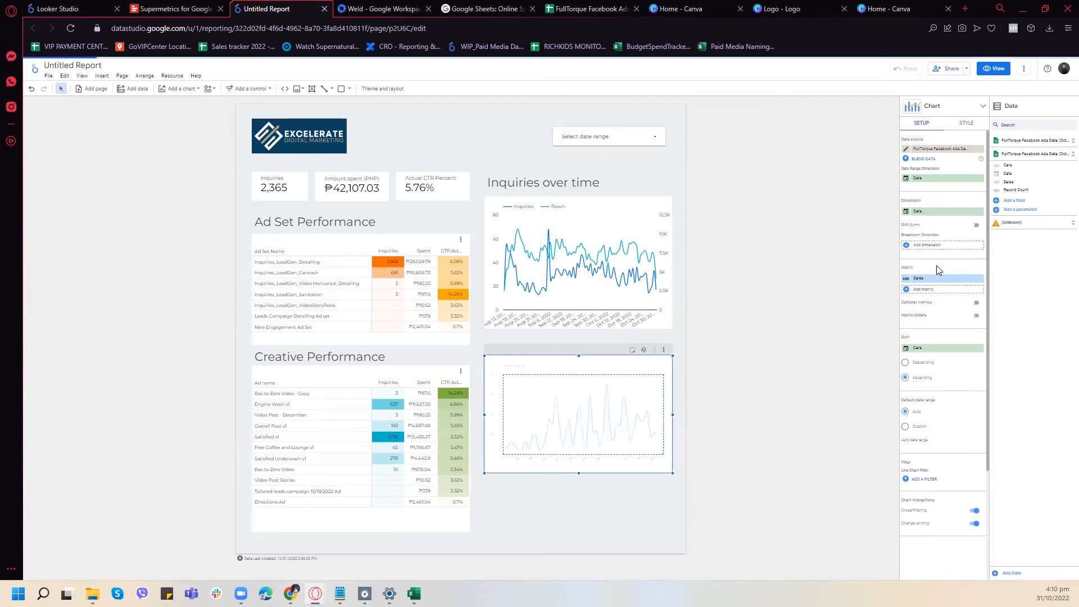
- Try Cars as the chart's breakdown dimension, remove it and add Cars as a second metric beside Sales
click(934, 290)
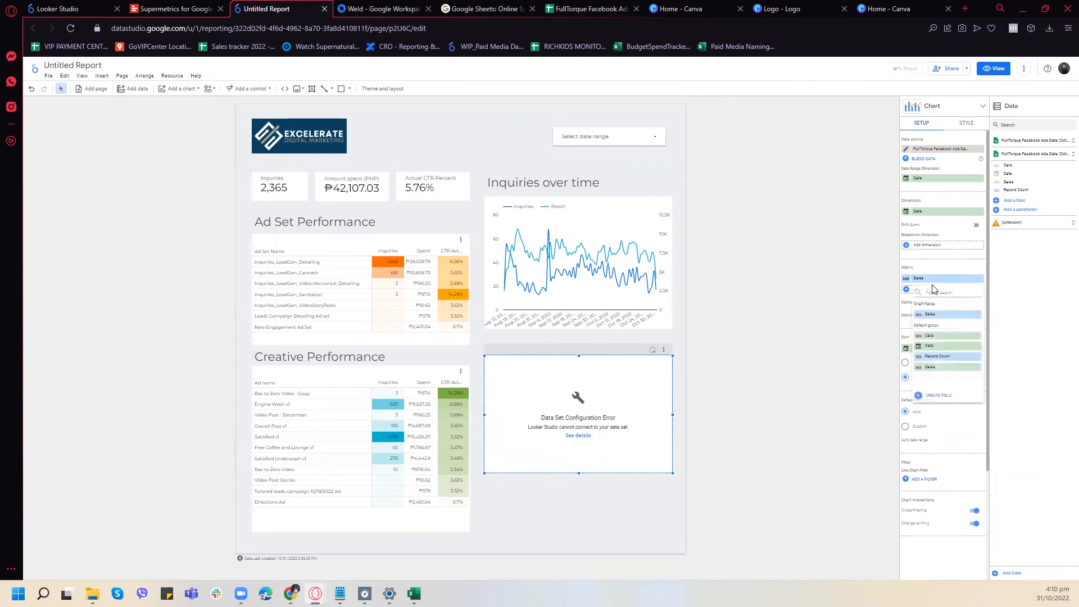
click(926, 250)
click(927, 249)
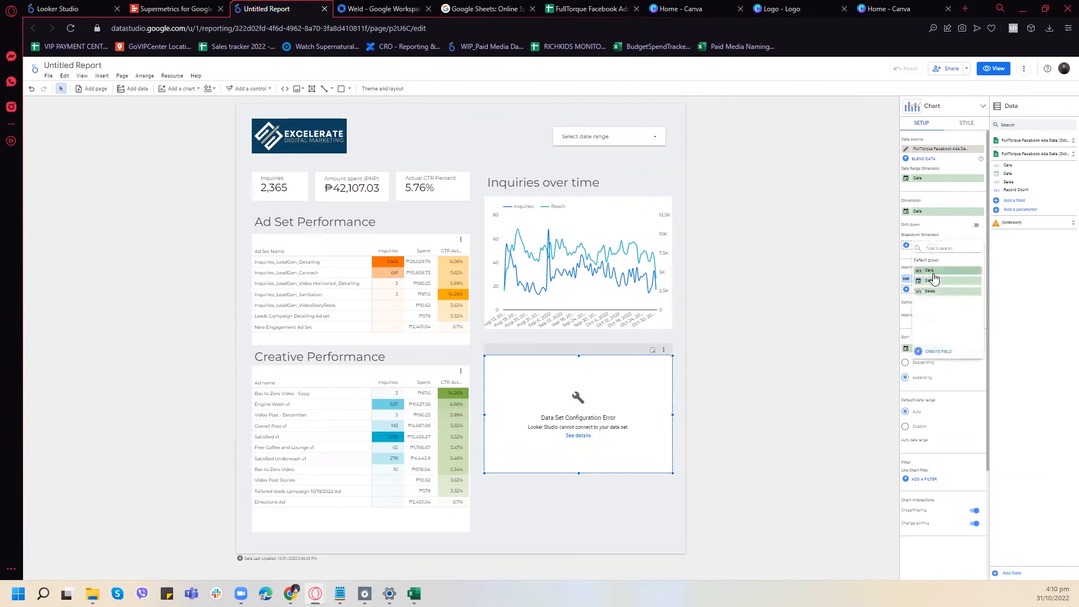
click(931, 272)
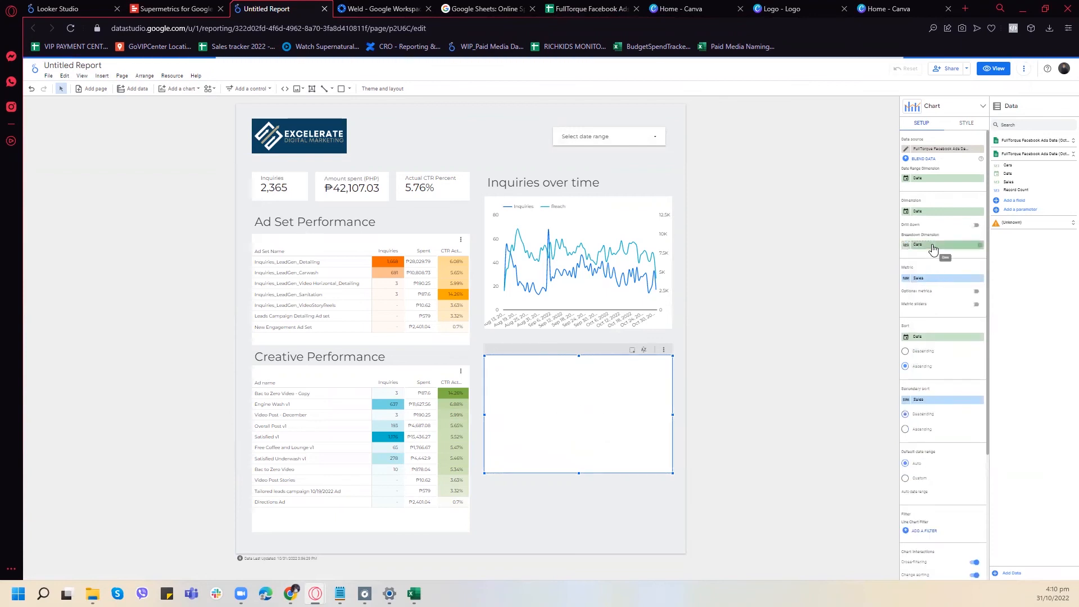
click(979, 247)
click(932, 290)
click(935, 336)
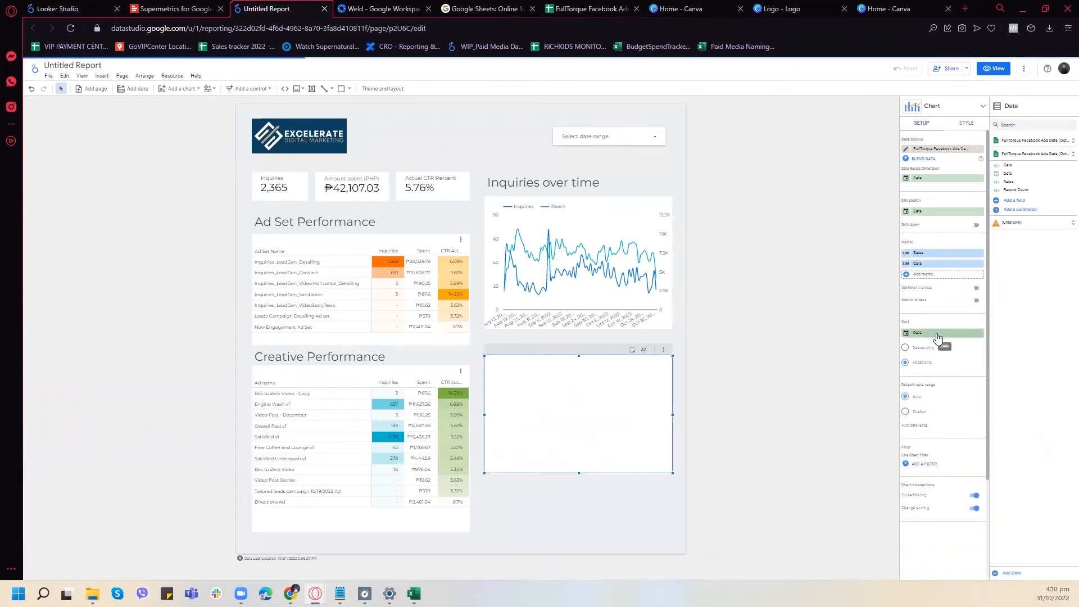
- Delete the broken cars and sales chart and place a duplicate of the Inquiries over time chart in its spot
click(664, 350)
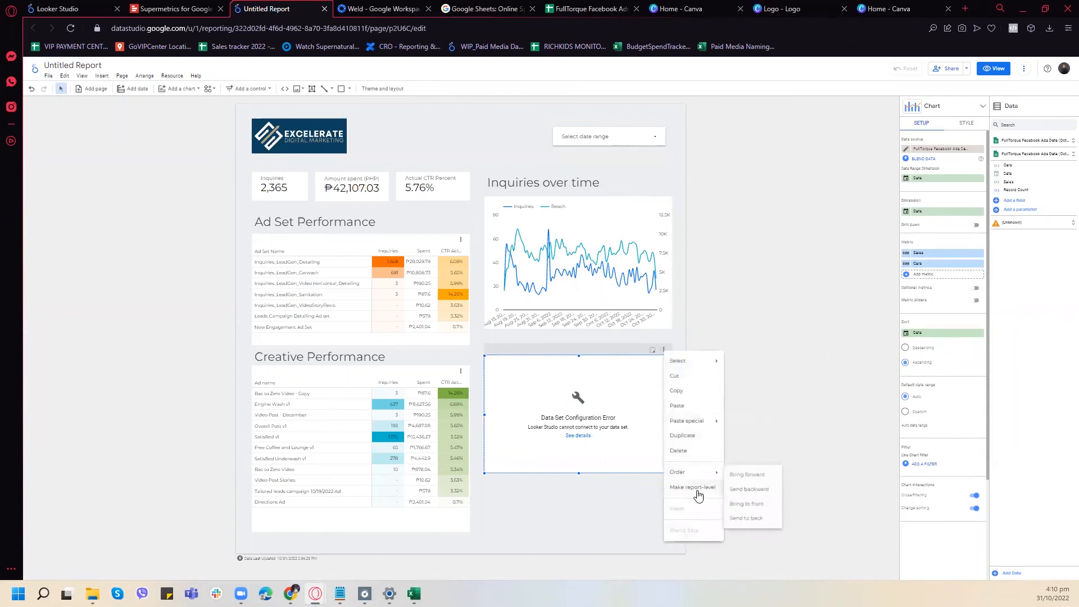
click(680, 450)
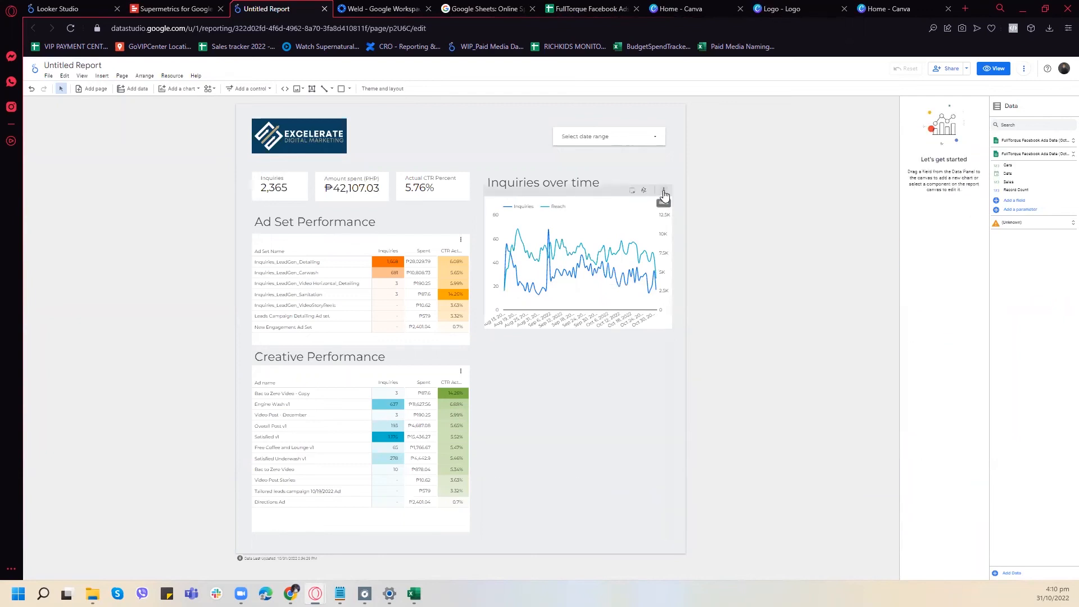
click(663, 190)
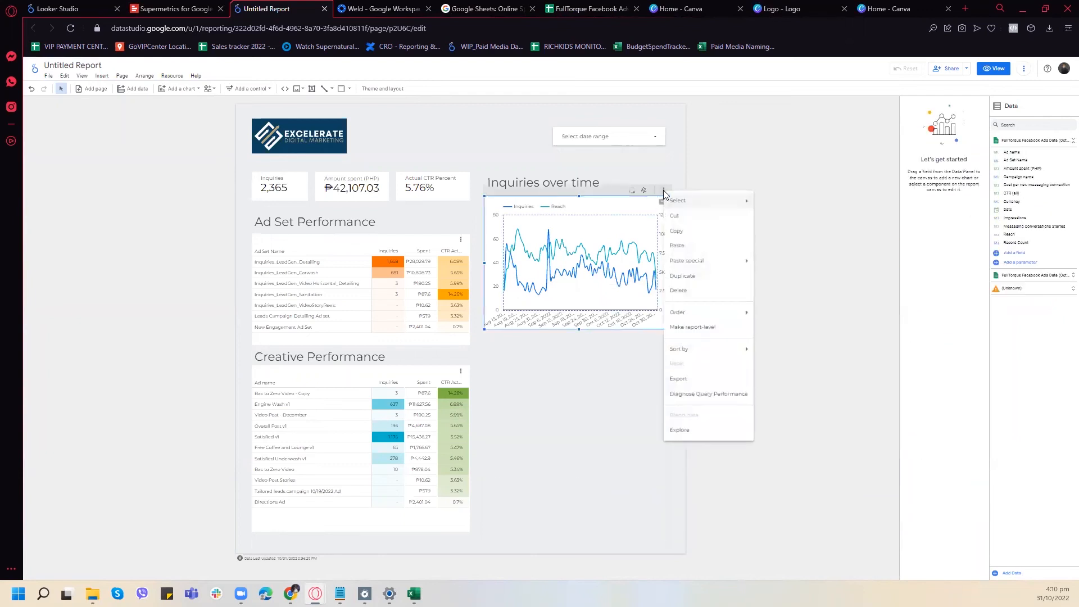
click(682, 276)
drag(638, 218, 634, 370)
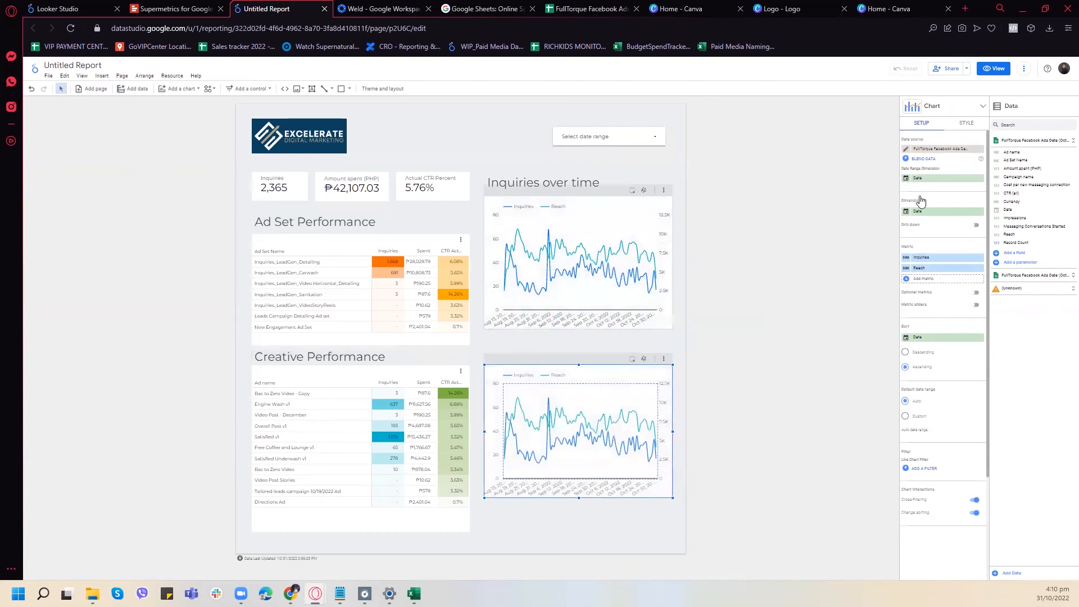
- Switch the duplicated chart's data source to FullTorque Facebook Ads Data (October 31) - Revenue and remove its Sales metric
click(925, 149)
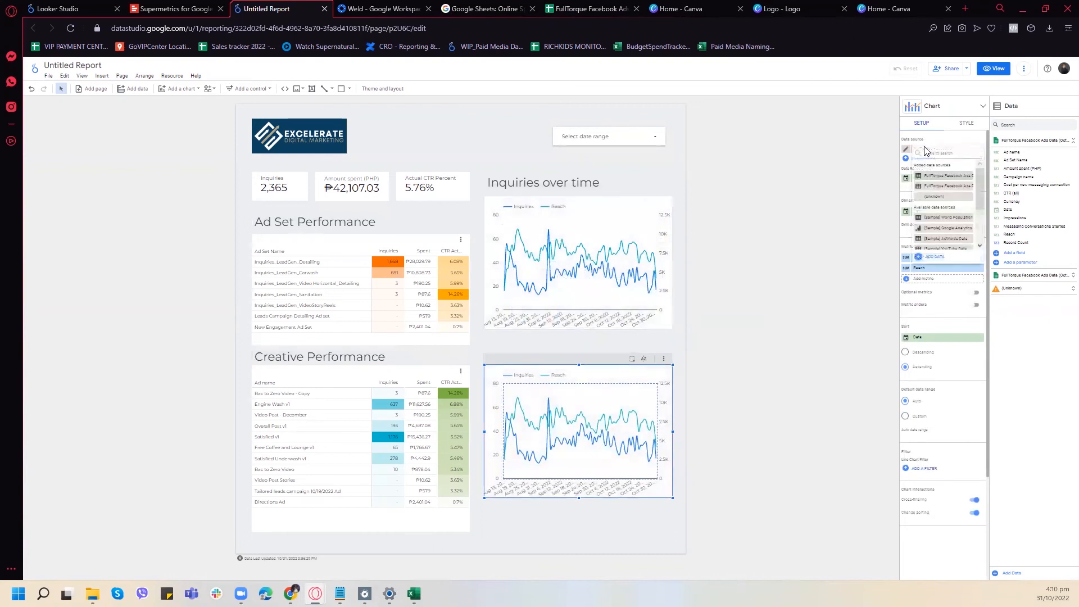
click(943, 191)
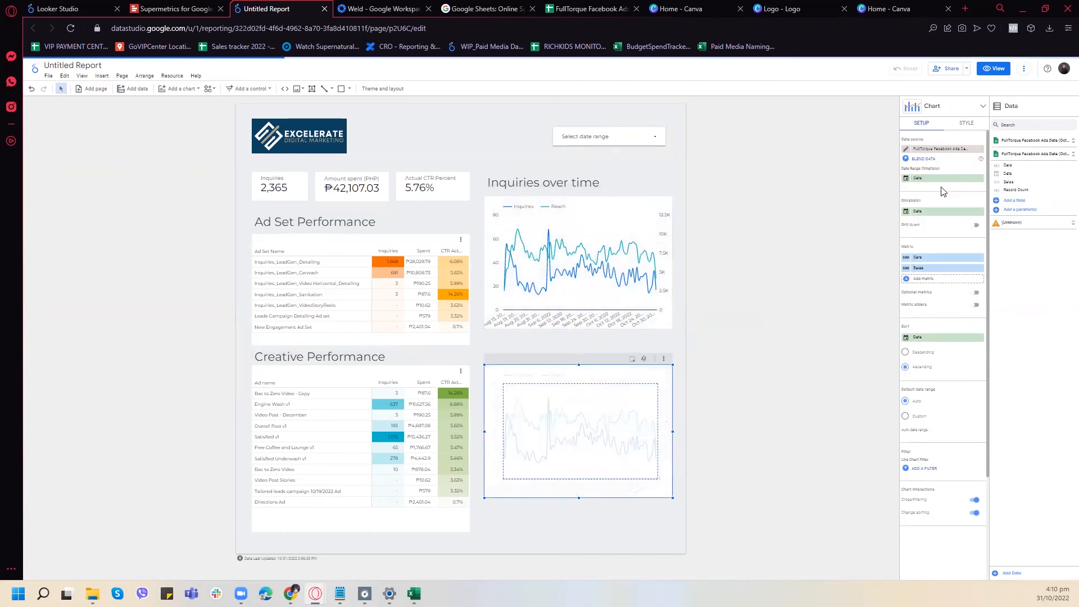
click(906, 257)
click(825, 223)
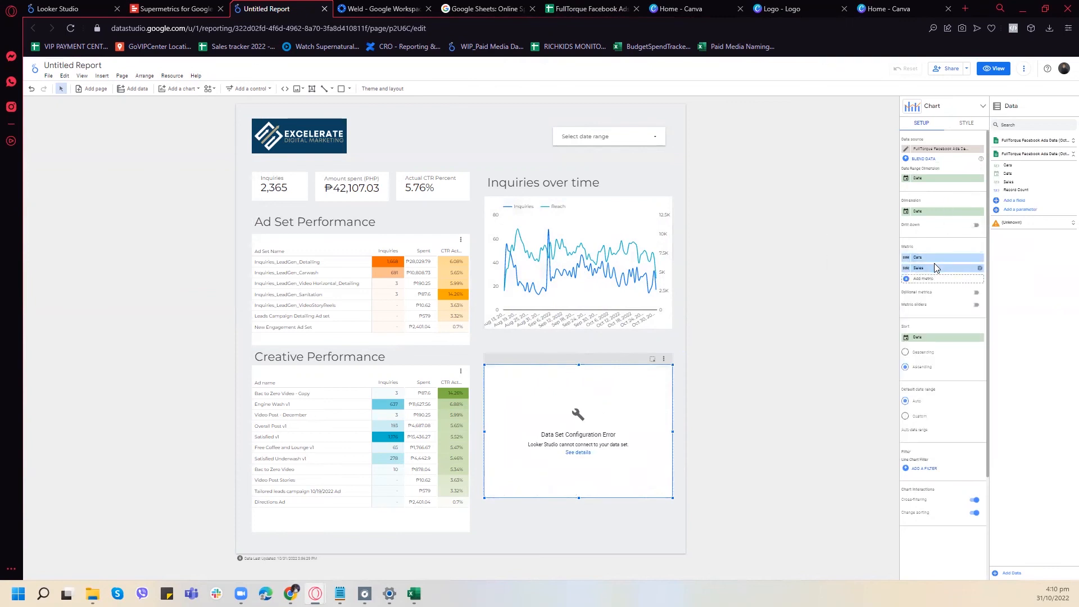
click(979, 269)
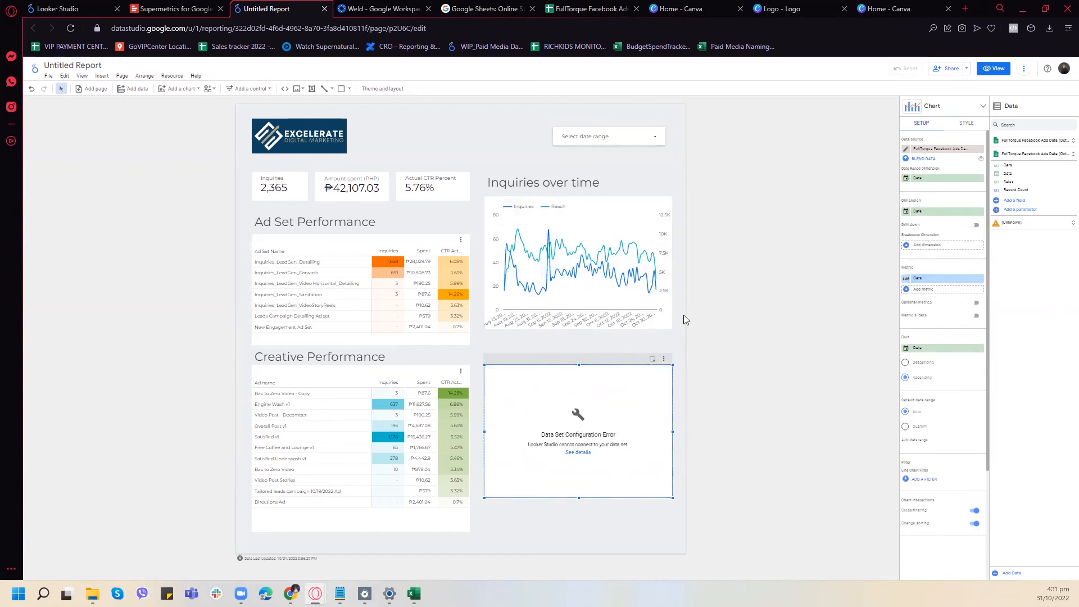
- Read the details of the chart's data set configuration error and dismiss them
click(663, 358)
click(579, 452)
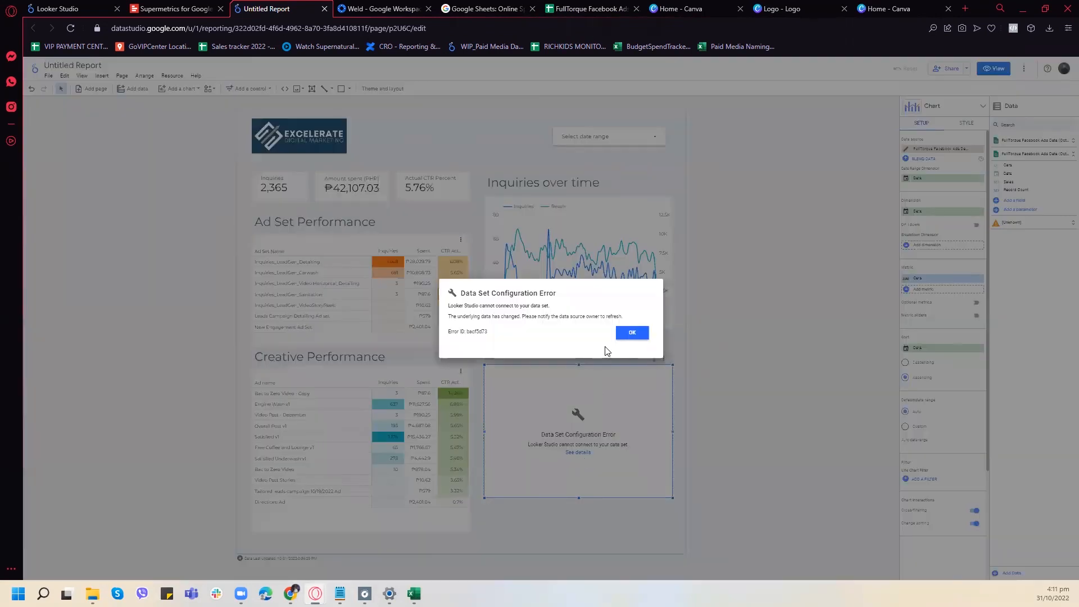
click(633, 333)
- Check the Revenue sheet in the FullTorque Facebook Ads Data spreadsheet, close that spreadsheet and return to the report
click(590, 9)
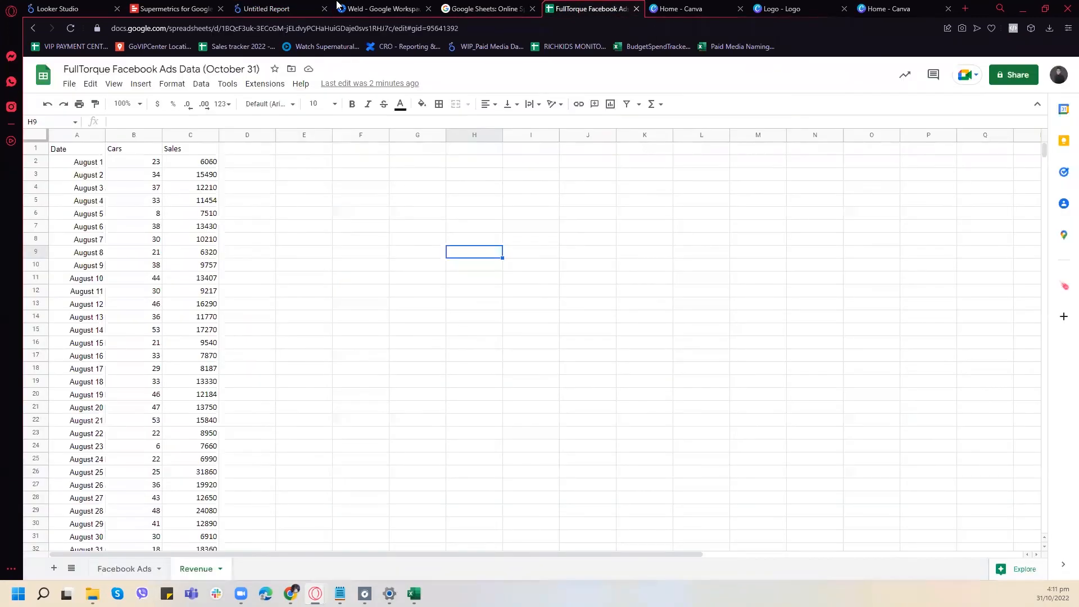
click(296, 190)
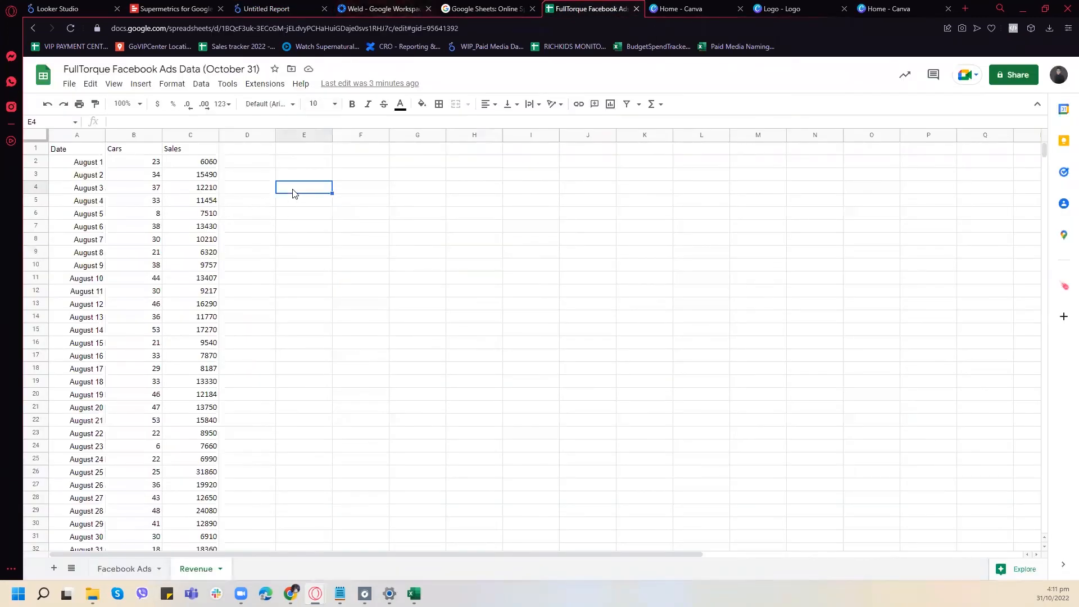
click(636, 10)
click(226, 4)
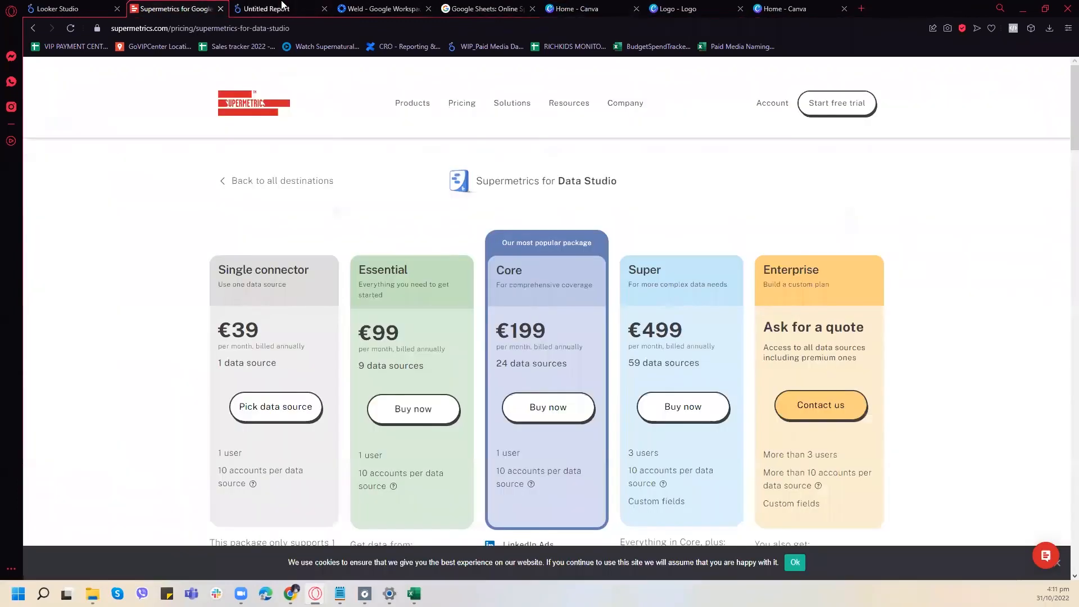
click(282, 4)
- Make the embedded Revenue data source reusable in the report's added data sources, with report editors granted access
click(172, 76)
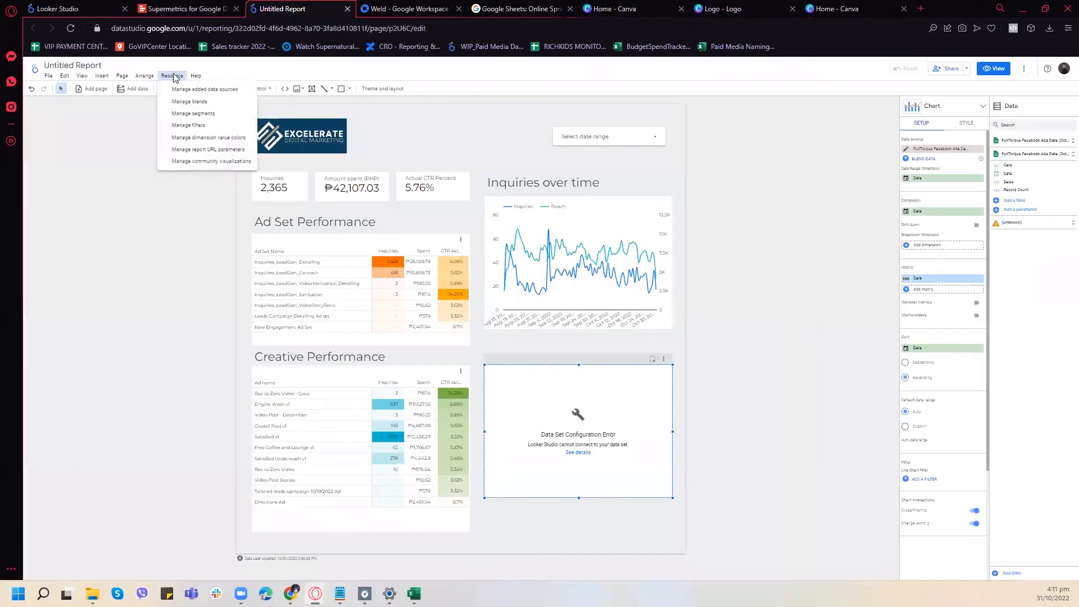
click(193, 90)
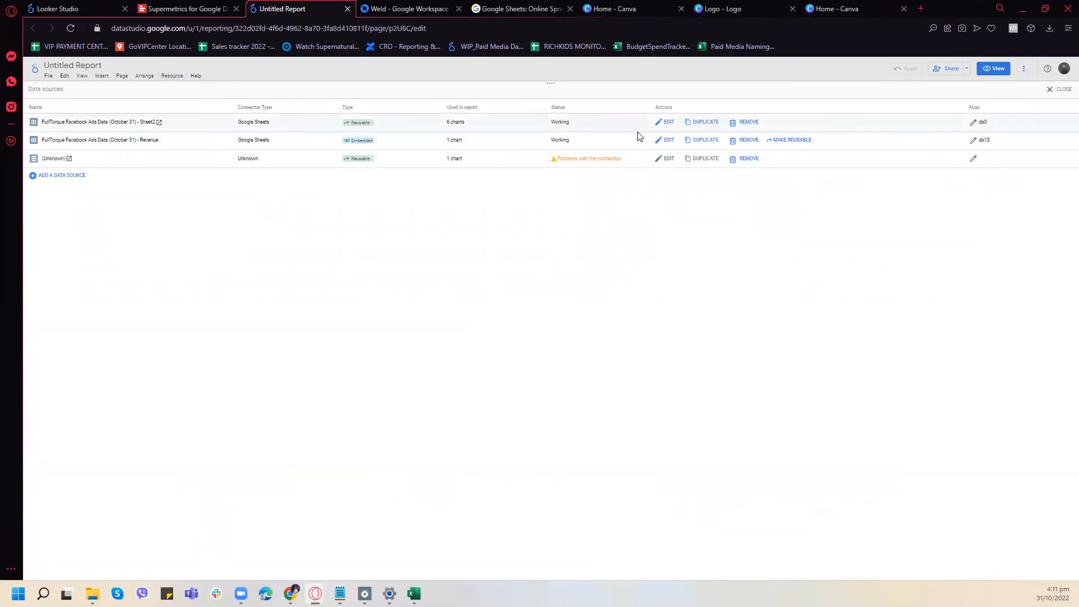
click(748, 141)
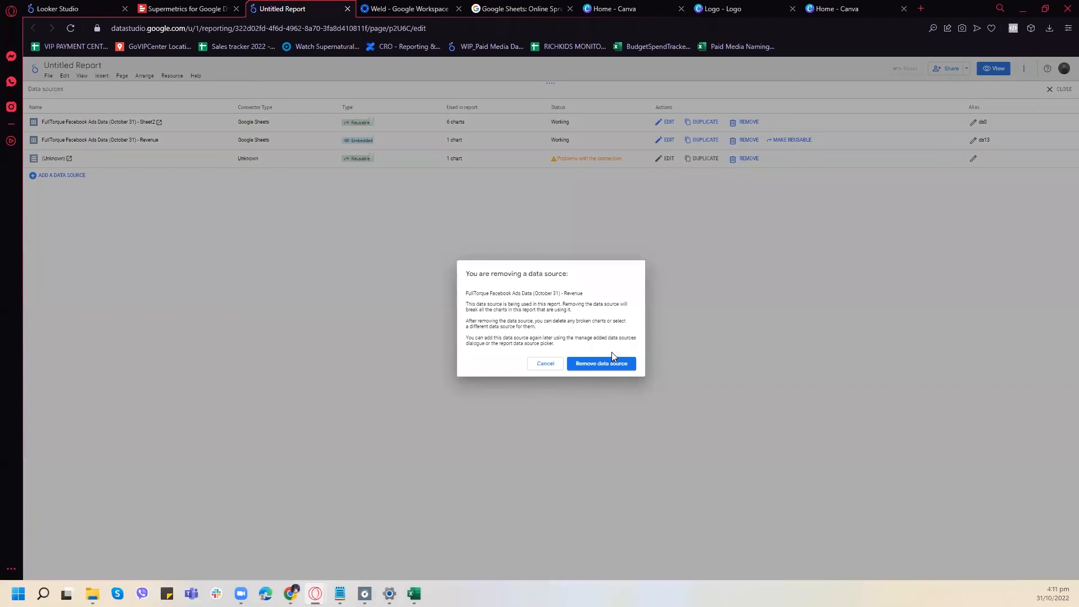
click(542, 362)
click(786, 140)
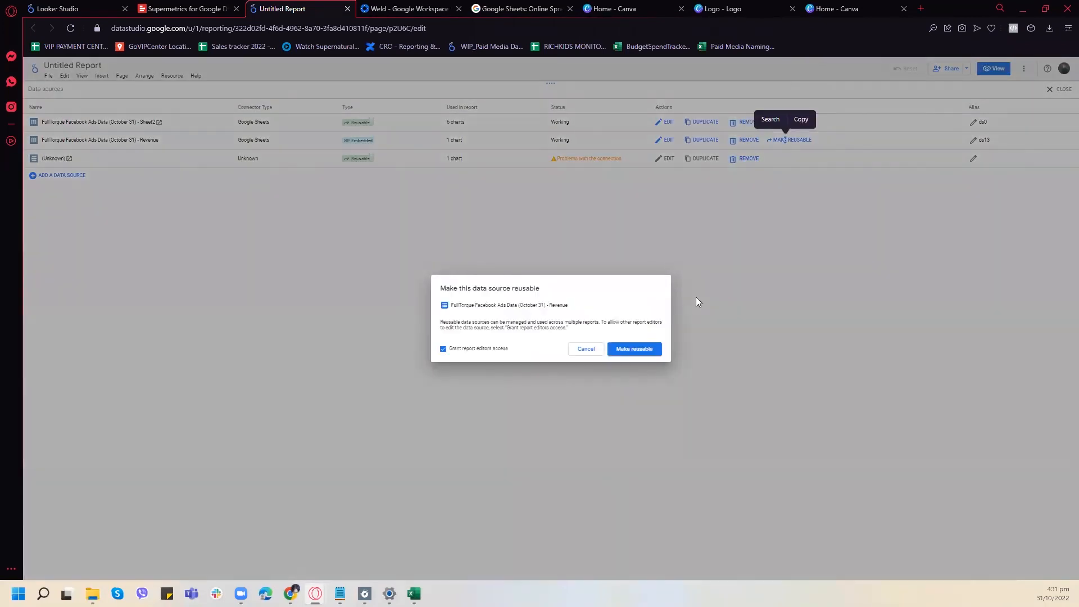
click(637, 349)
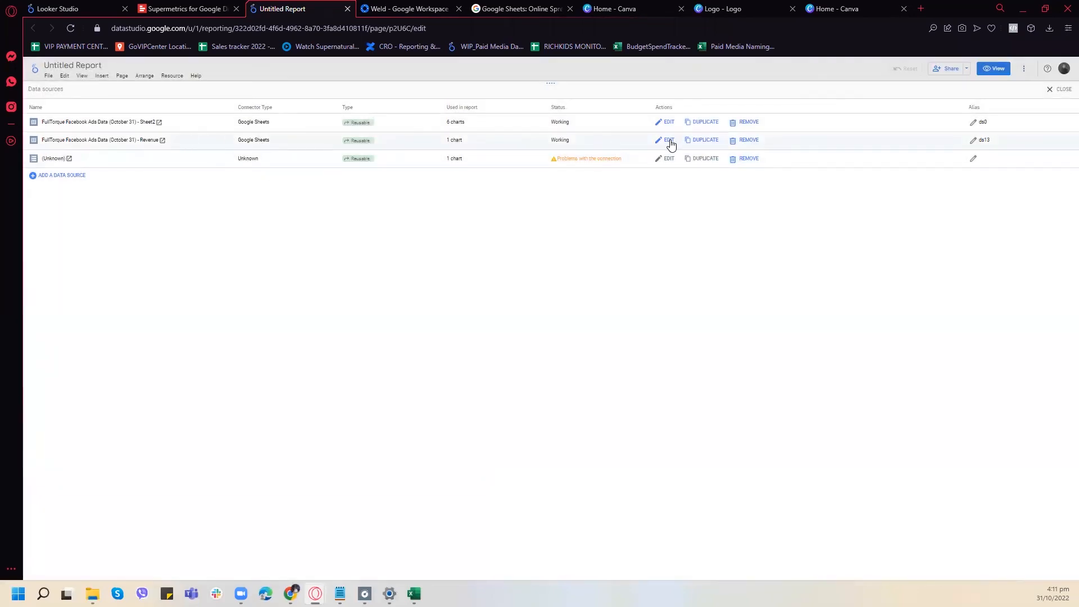
- Review the field types and aggregations of the Revenue data source and return to the report page
click(667, 141)
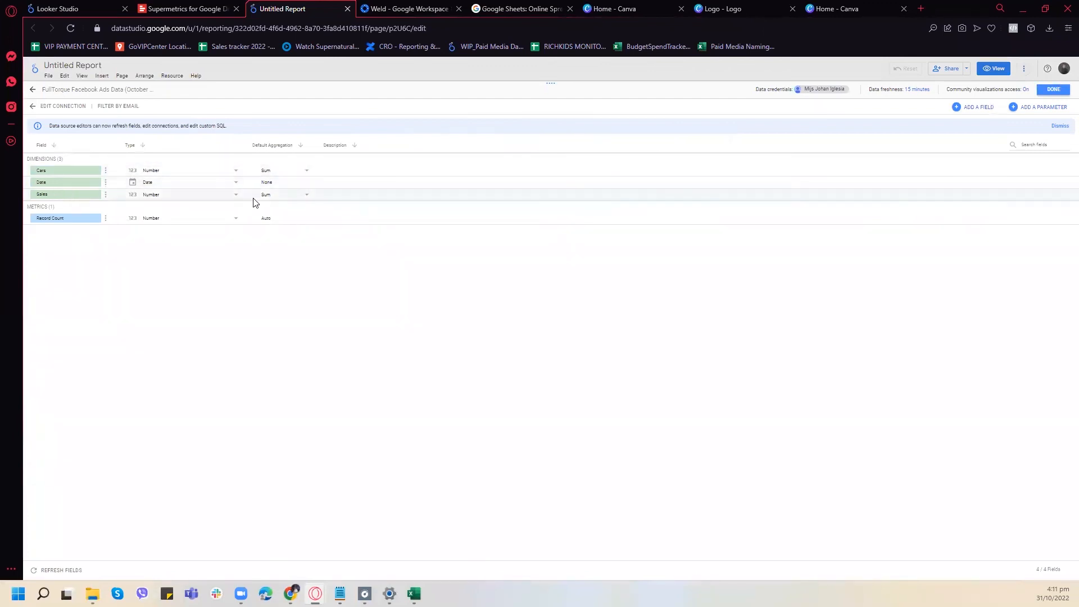
click(1053, 89)
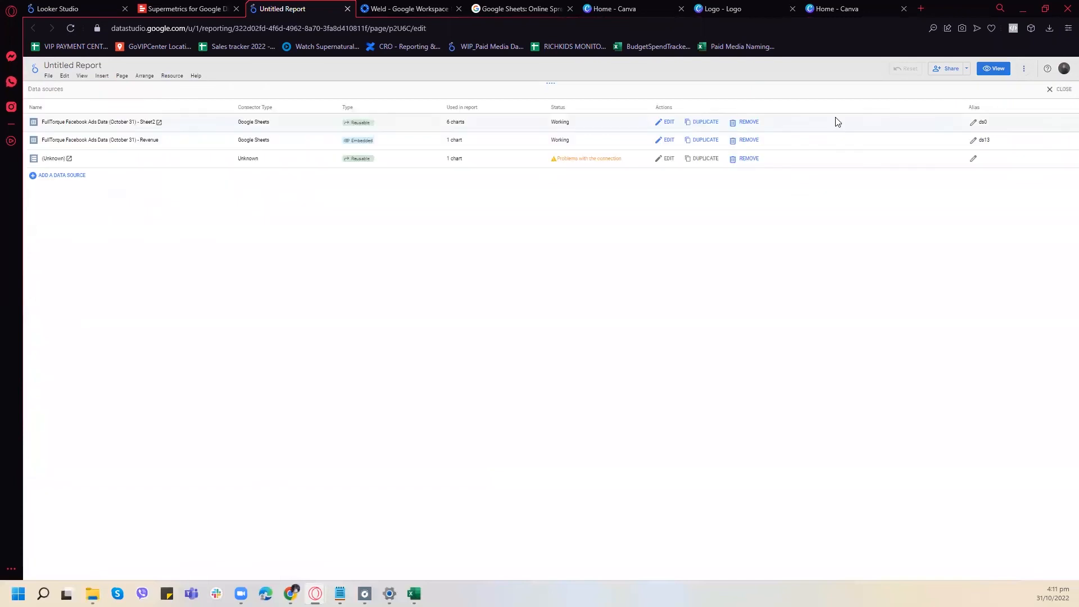
click(1059, 89)
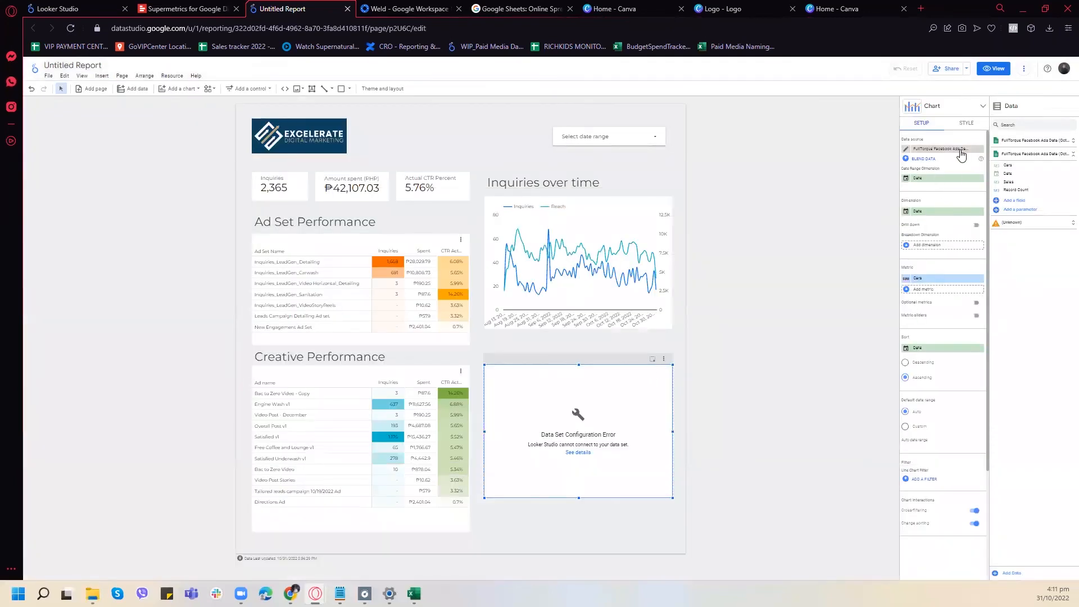
- Remove the duplicated chart's data source and reconnect the chart to the Revenue data source
click(980, 149)
click(957, 149)
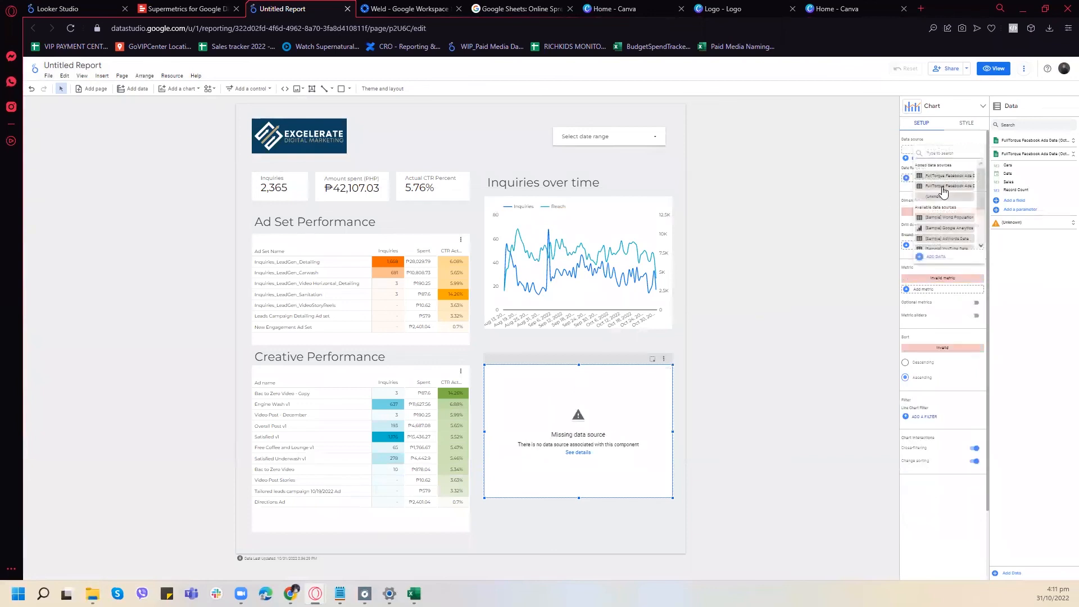
click(944, 191)
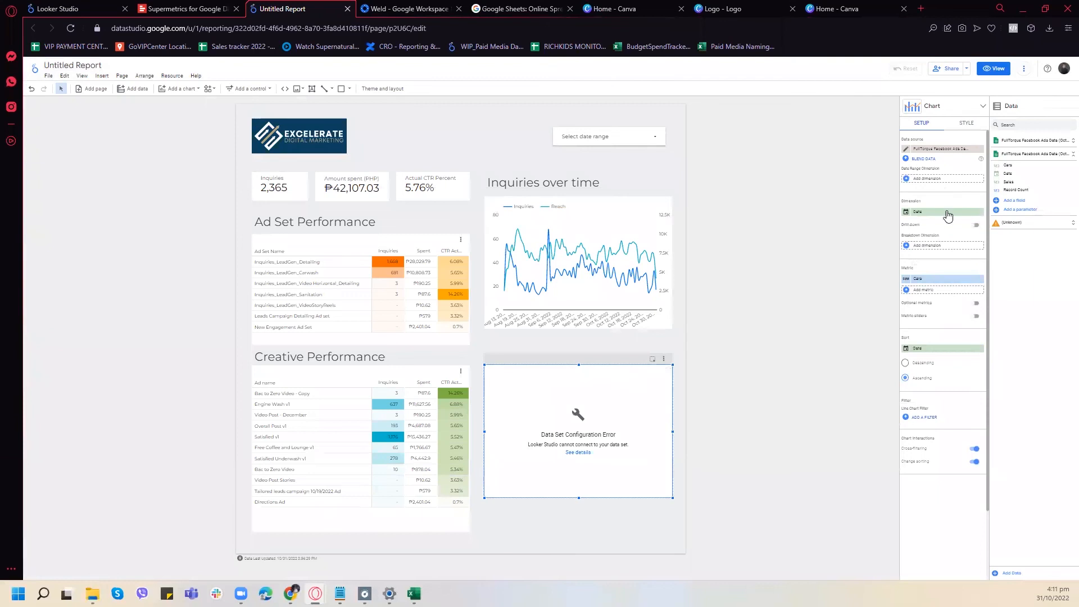
- Try a second Cars metric on the chart, remove it and reselect Date as the dimension
click(935, 291)
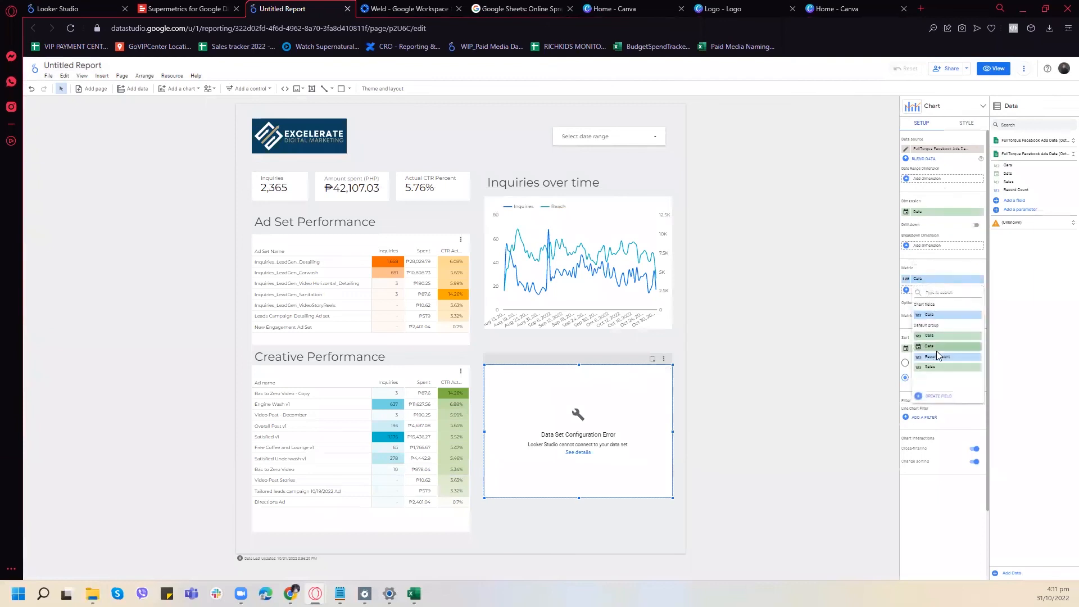
click(943, 321)
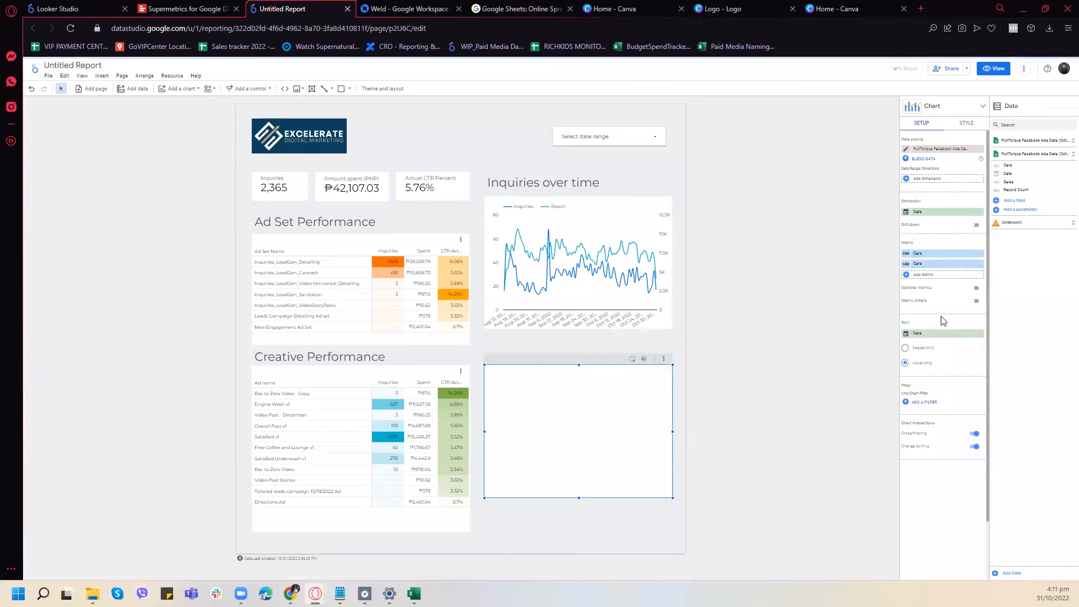
click(979, 254)
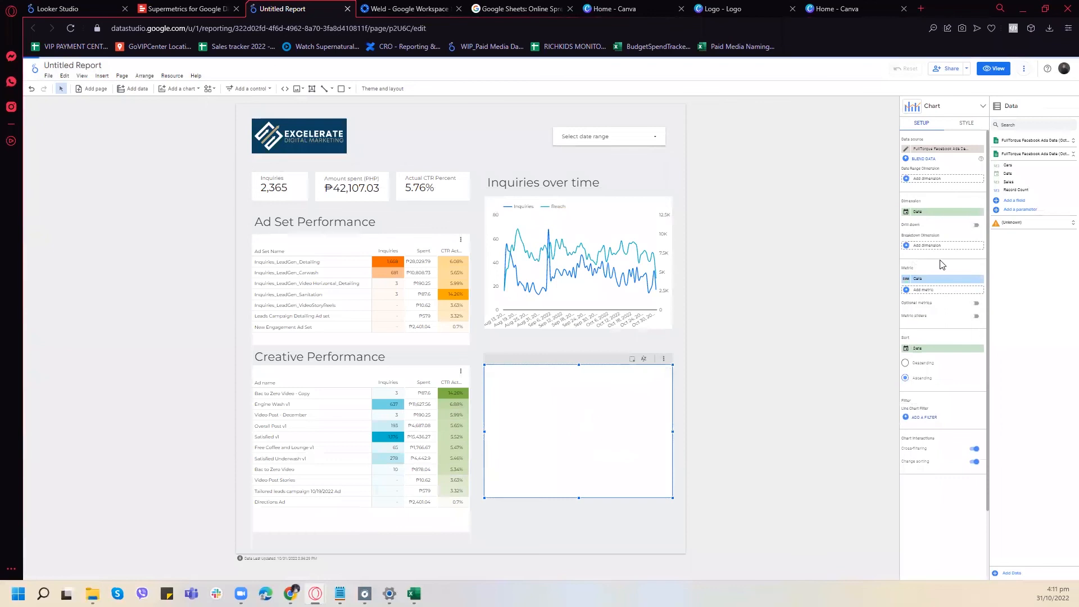
click(927, 291)
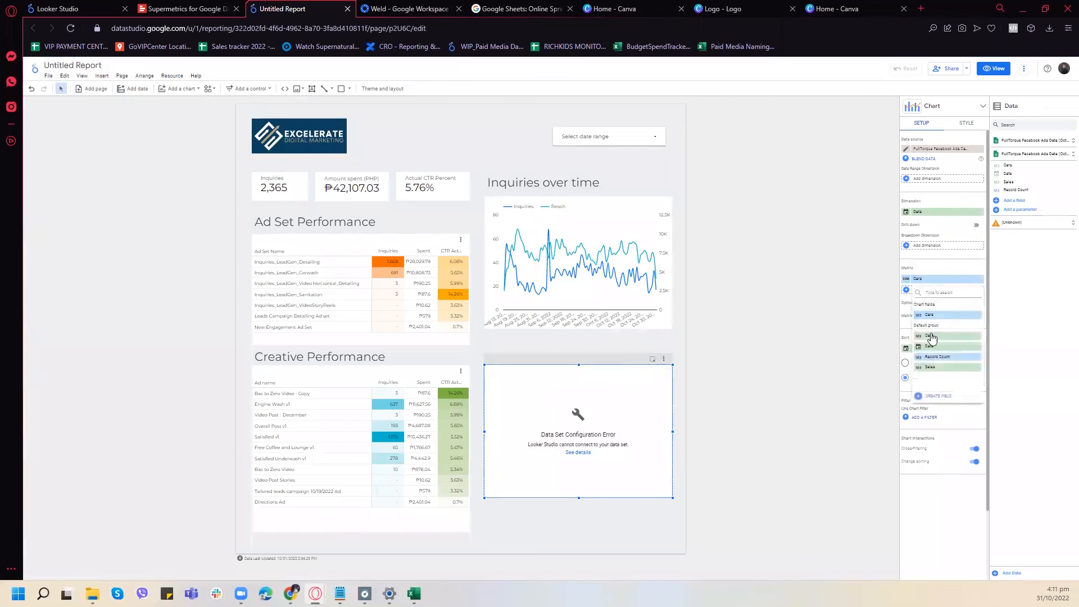
click(978, 212)
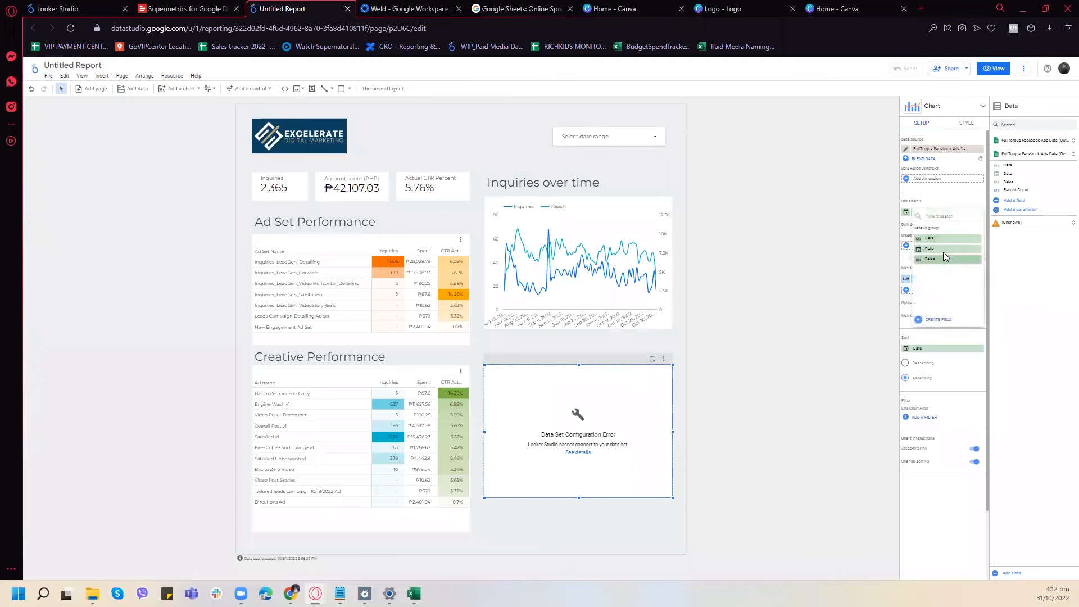
click(944, 250)
- Delete the duplicated chart connected to Revenue and select the Inquiries over time chart
click(664, 359)
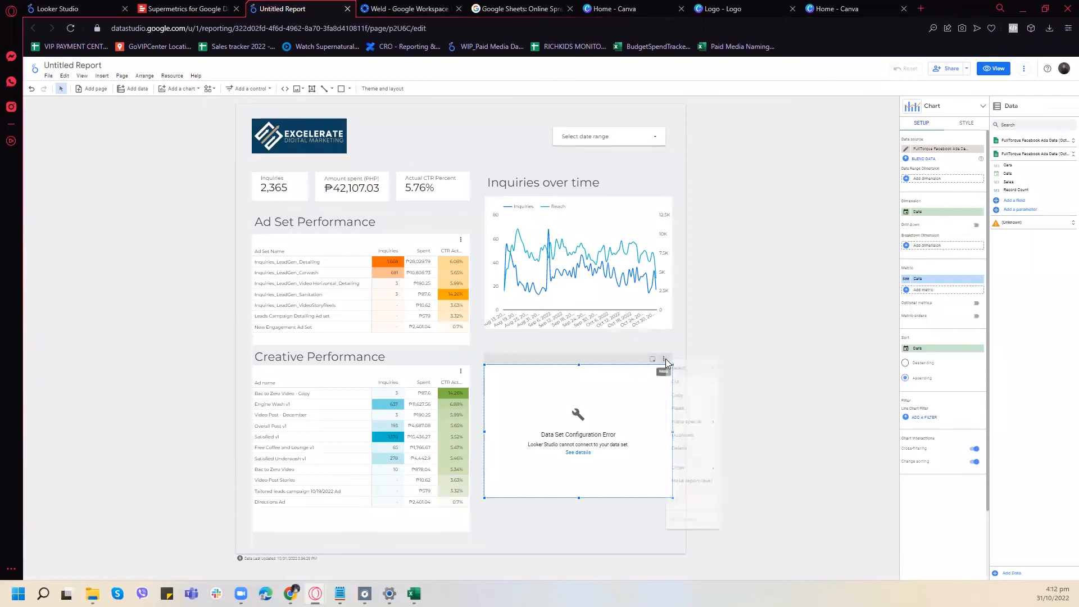
click(695, 465)
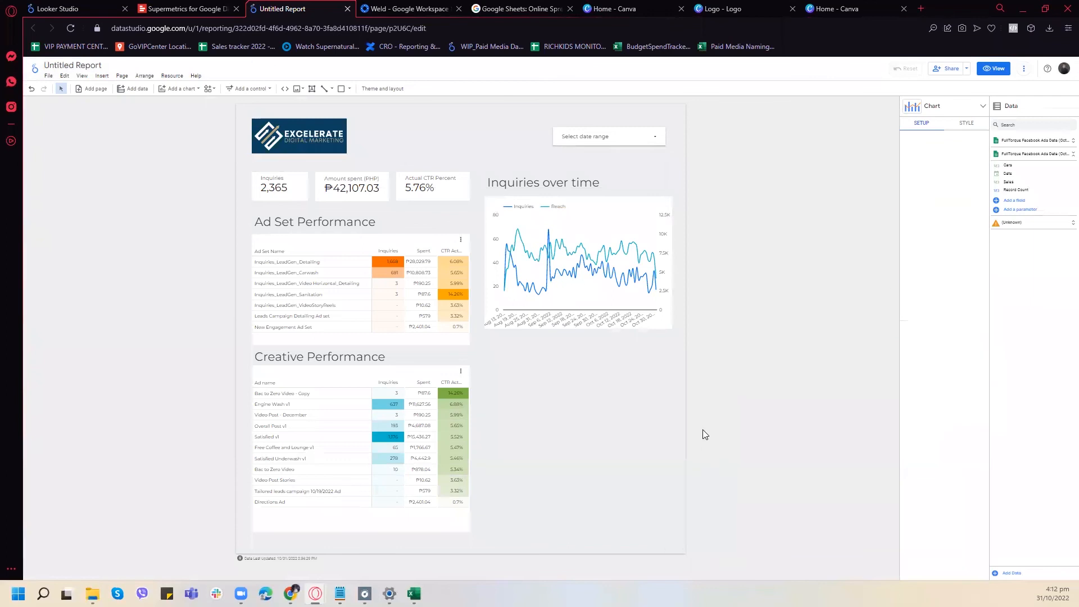
click(610, 189)
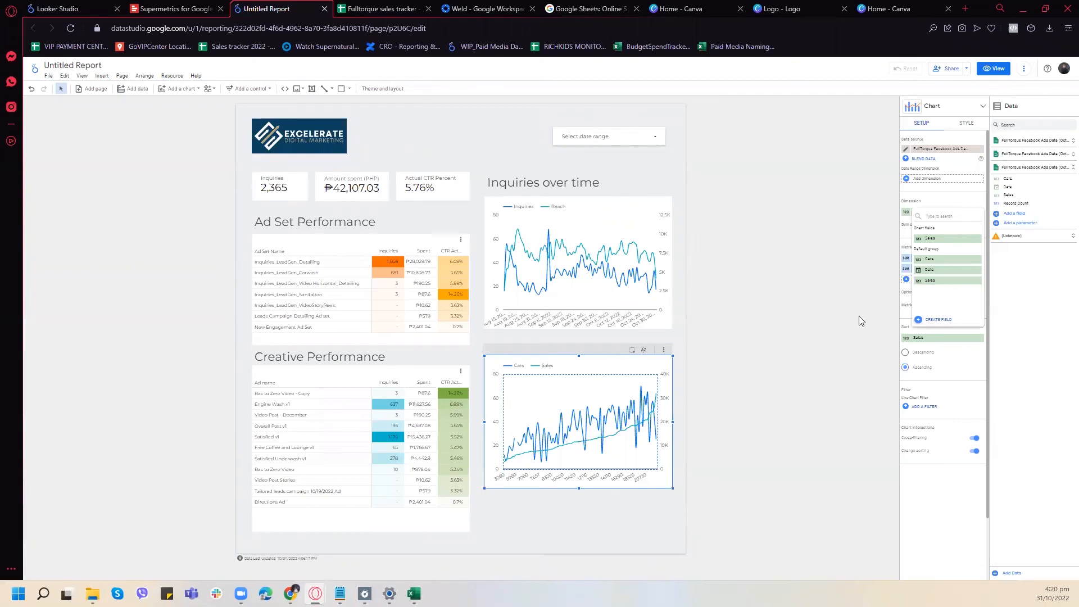
- Check the Fulltorque sales tracker spreadsheet, return to the report and set the Cars and Sales chart's dimension to Date
click(348, 9)
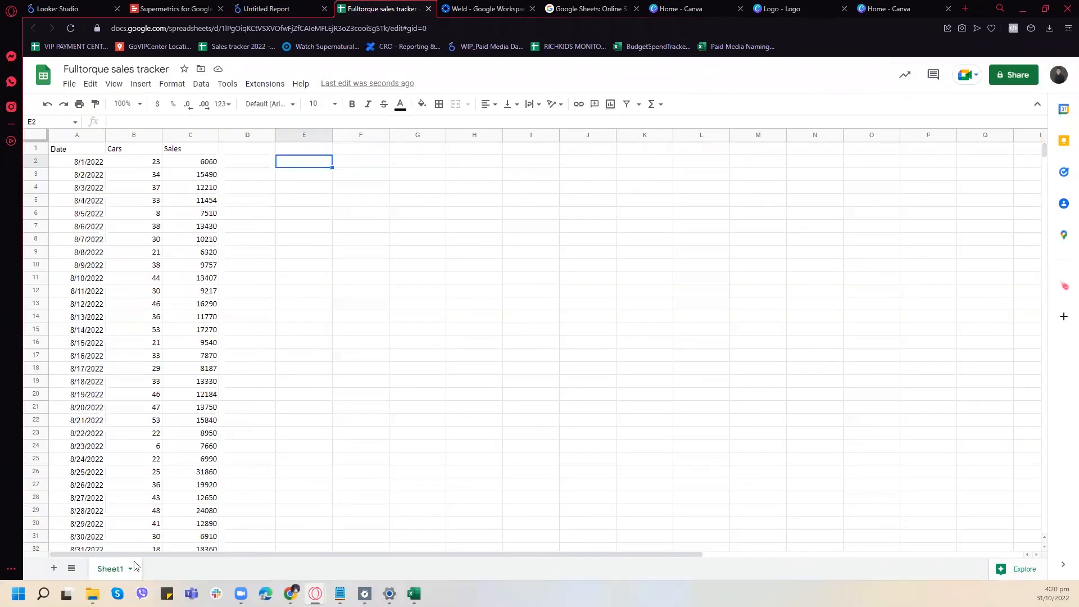
click(266, 9)
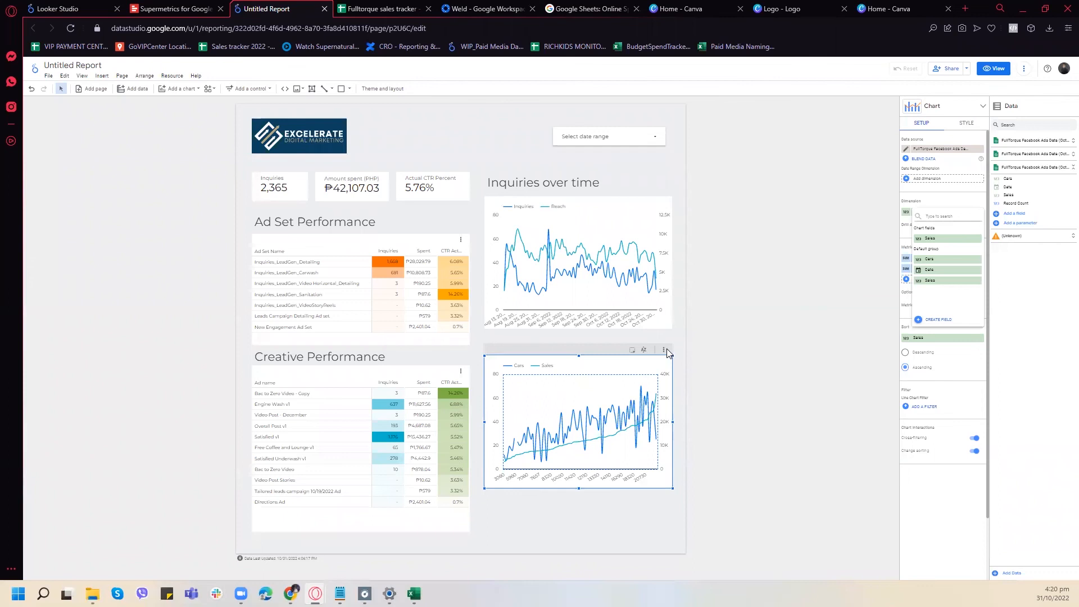
click(801, 359)
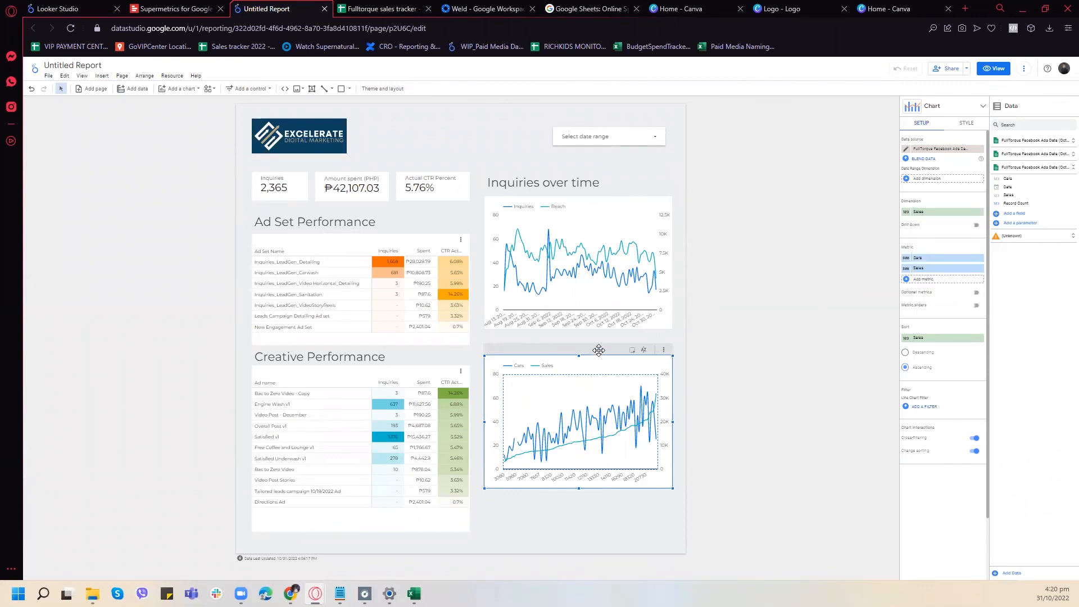
click(925, 212)
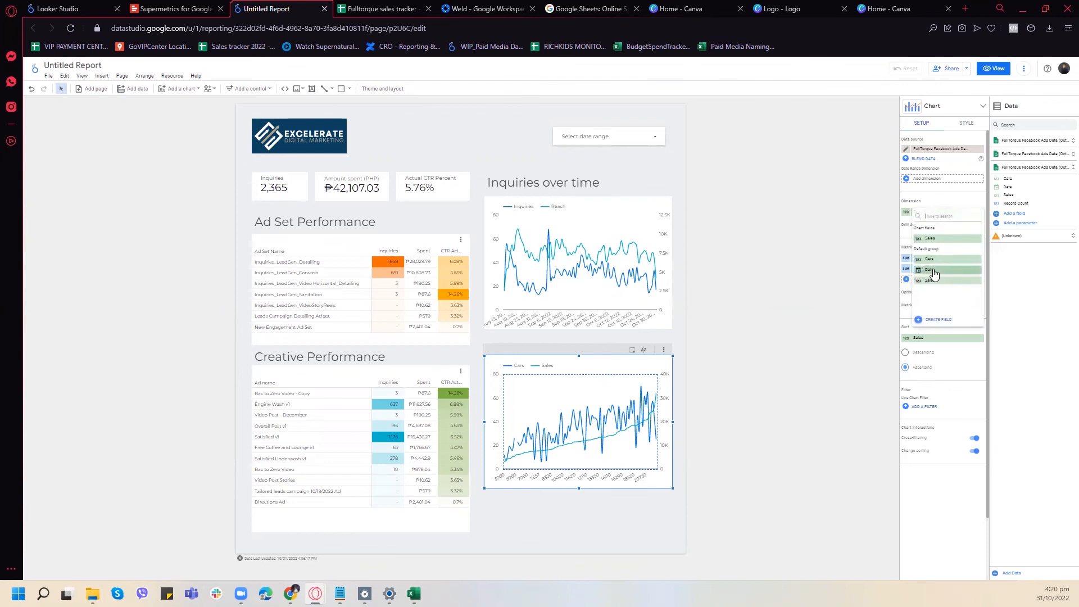
click(931, 270)
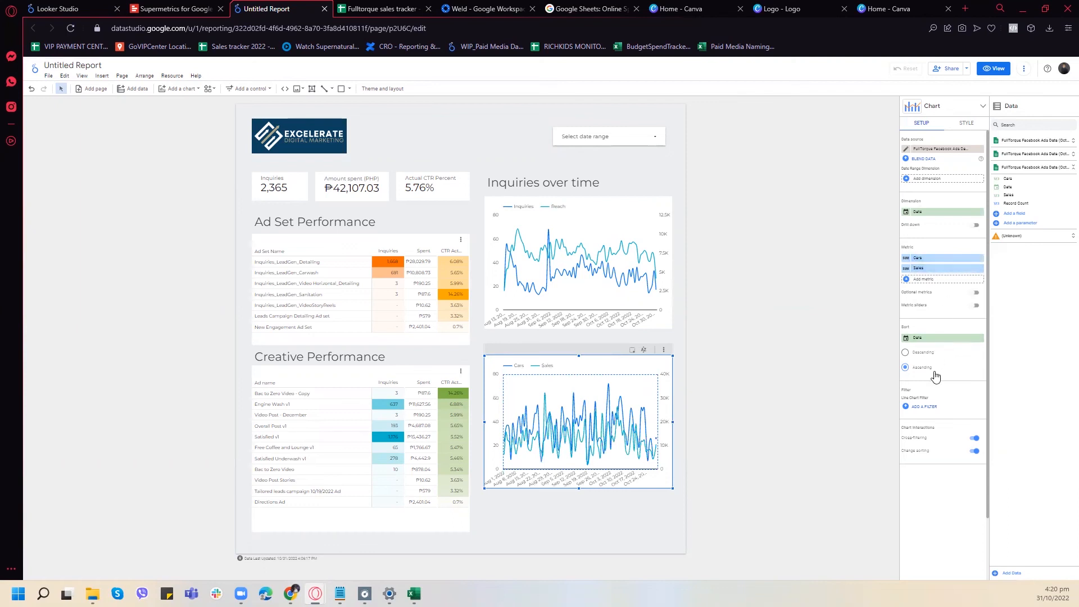
- Try sorting the Cars and Sales chart by date in descending order and restore ascending order
click(906, 354)
click(908, 355)
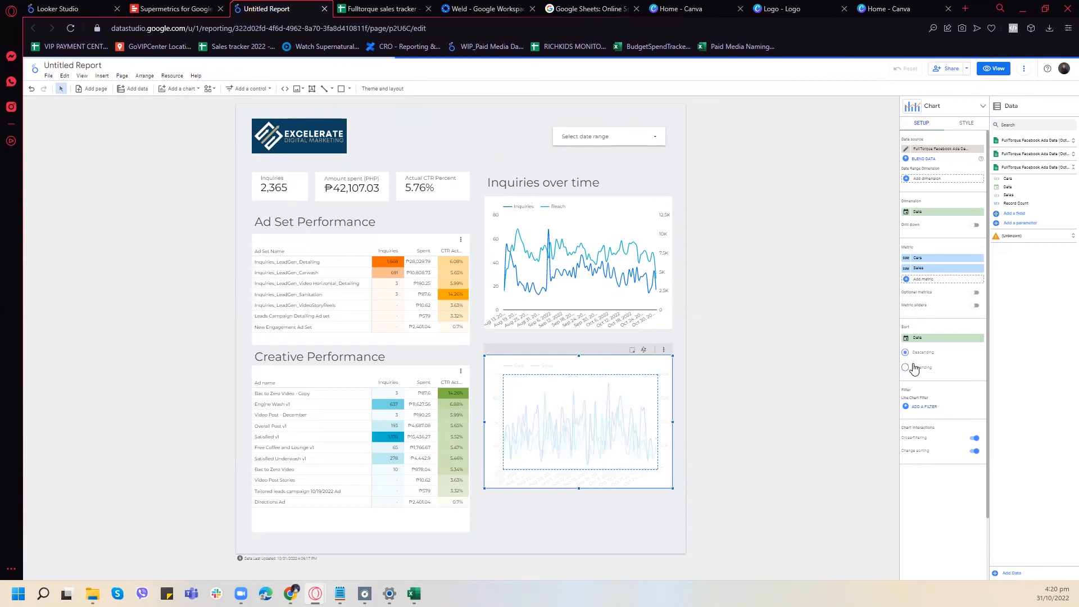
click(915, 367)
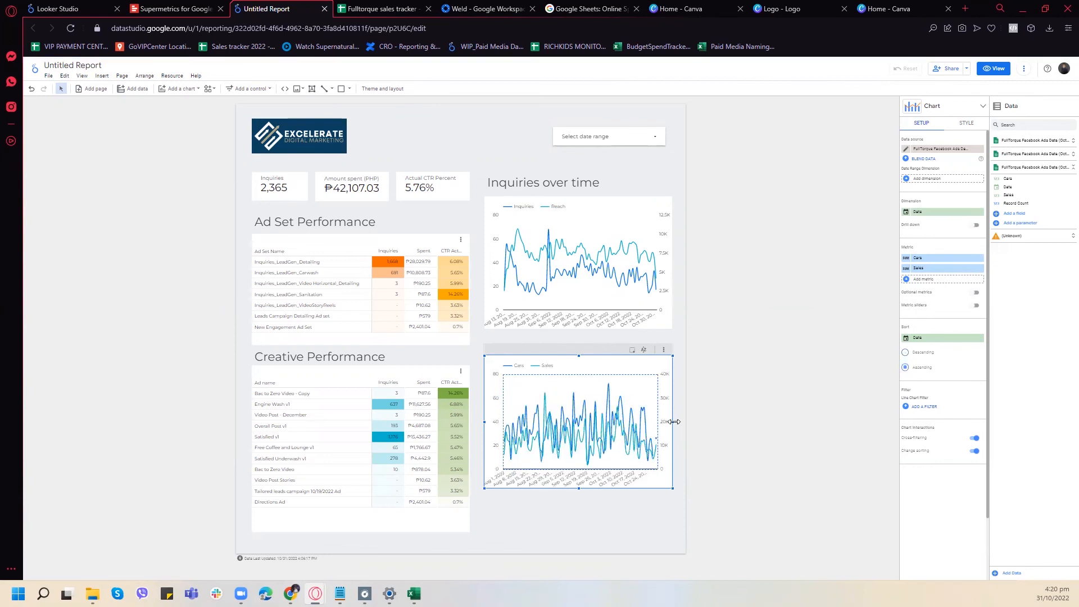
- Remove the Cars metric from the lower line chart, keeping only Sales, and adjust the chart's vertical position slightly
drag(485, 424, 485, 424)
drag(606, 347, 606, 358)
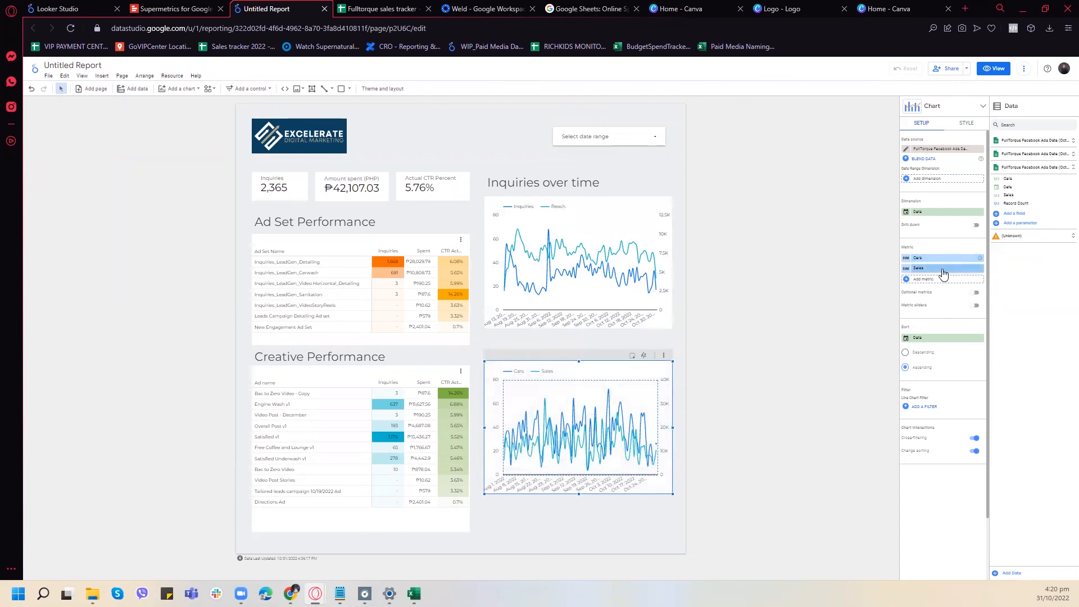
click(980, 260)
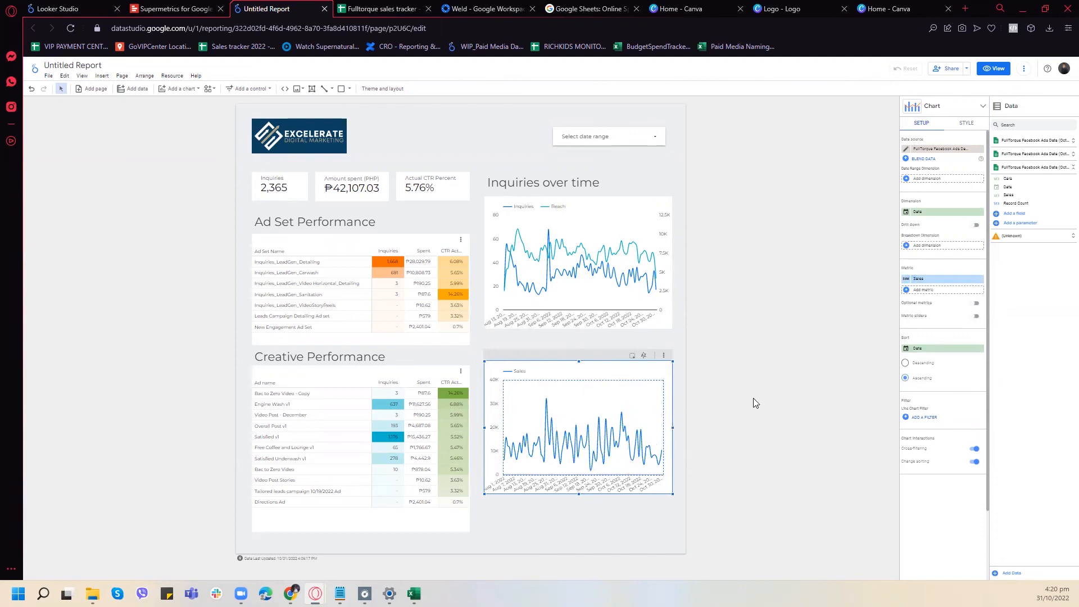
mouse_move(612, 353)
mouse_down()
mouse_move(613, 363)
mouse_move(612, 351)
mouse_up()
- Duplicate the Amount spent (PHP) scorecard and place the copy directly below the Sales line chart
click(358, 169)
key(ctrl+c)
key(ctrl+v)
drag(386, 178, 597, 507)
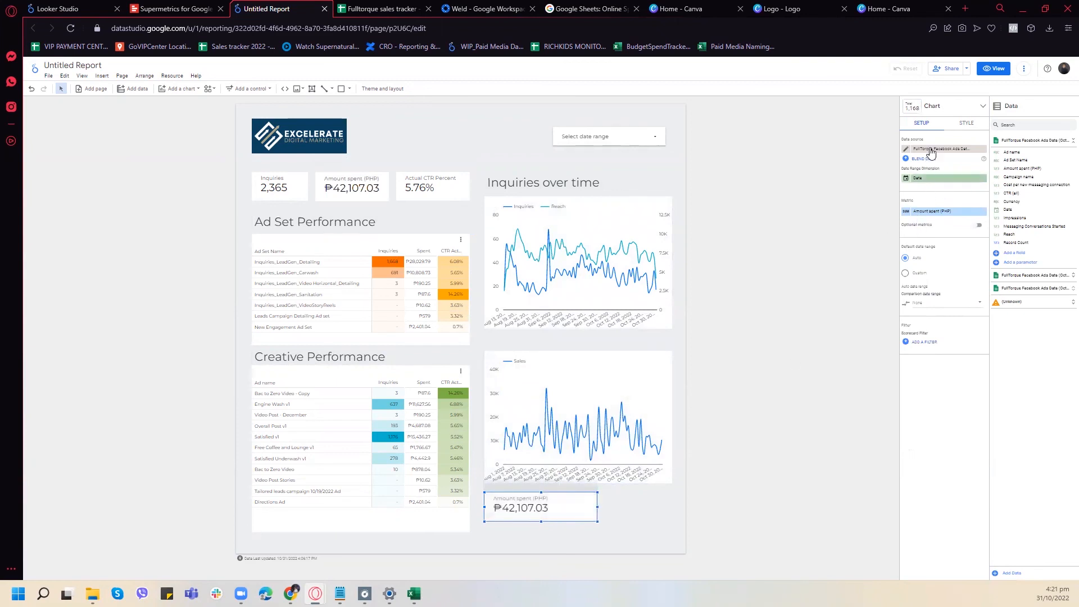
click(933, 149)
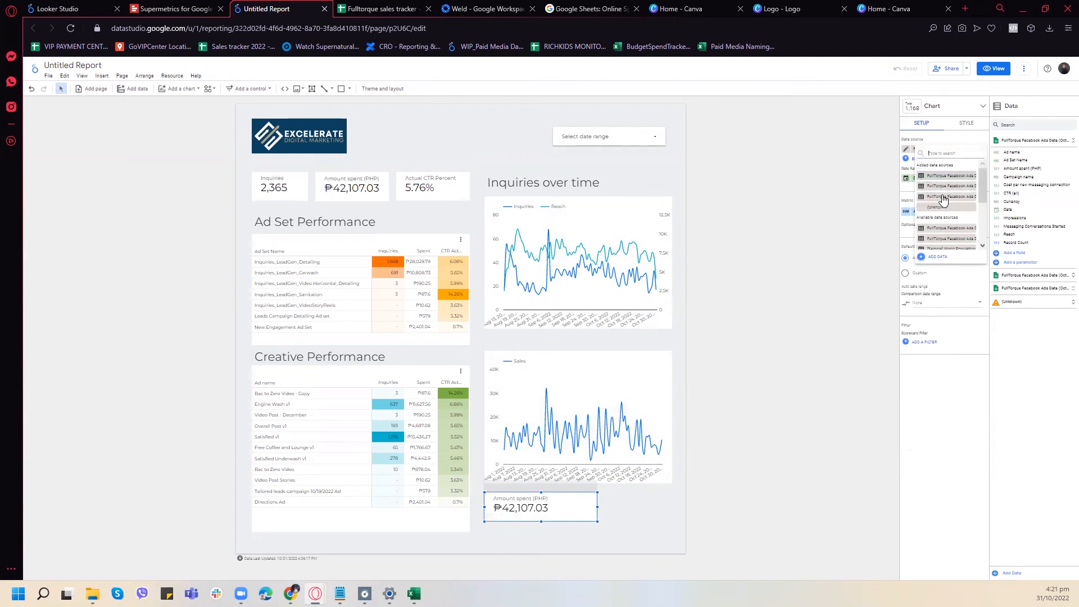
click(935, 257)
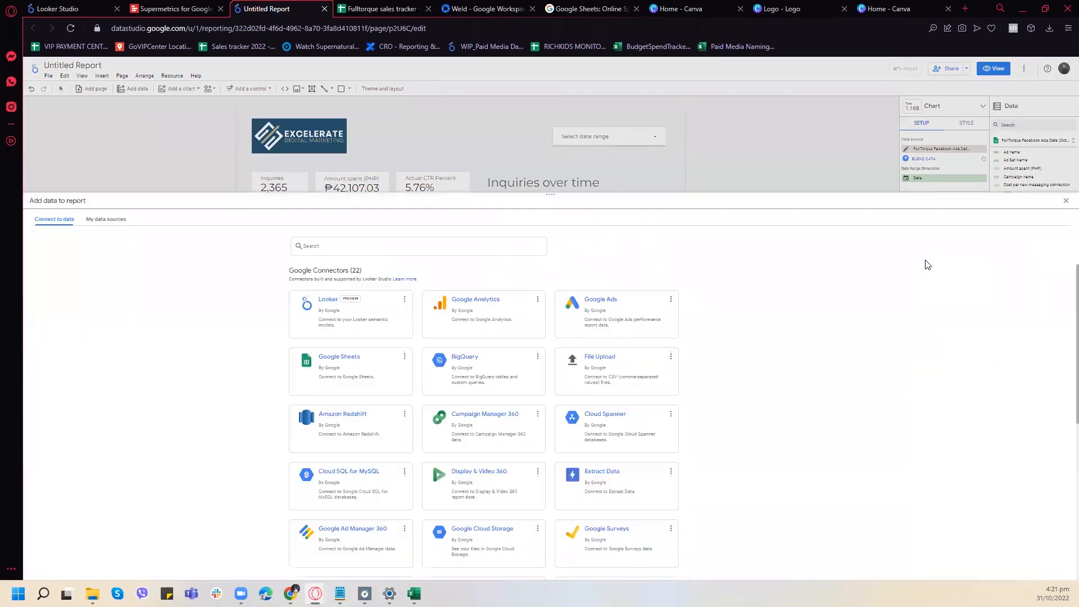
click(388, 372)
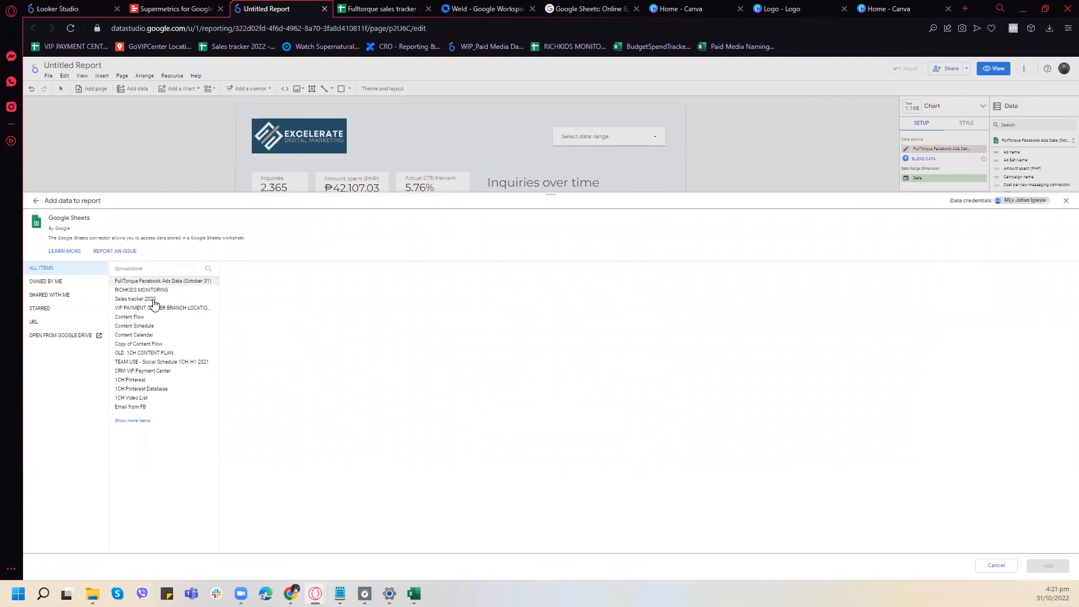
click(186, 283)
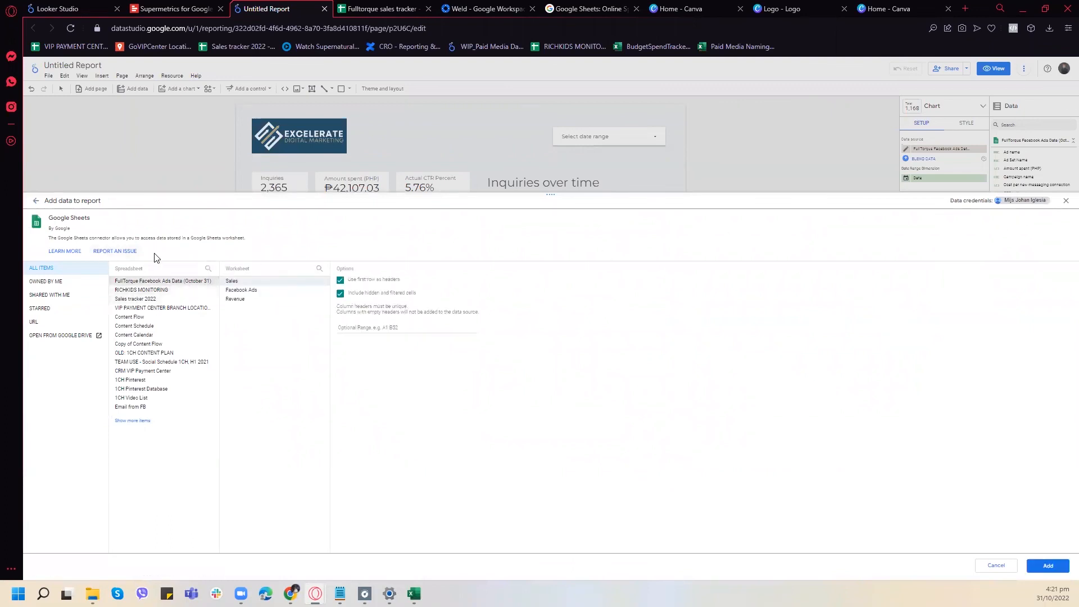
click(50, 281)
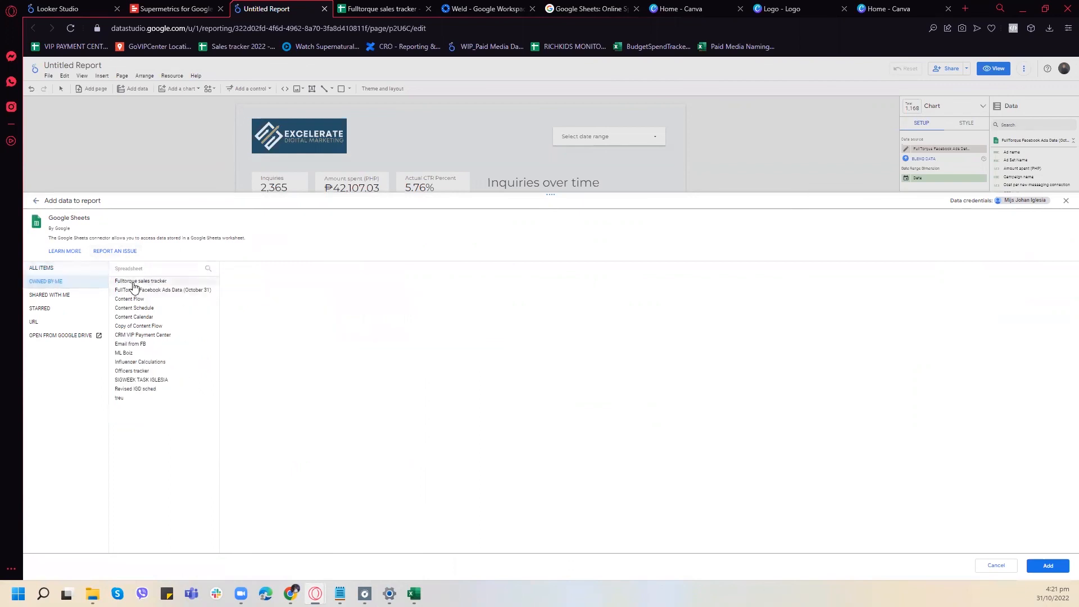
click(133, 282)
click(267, 287)
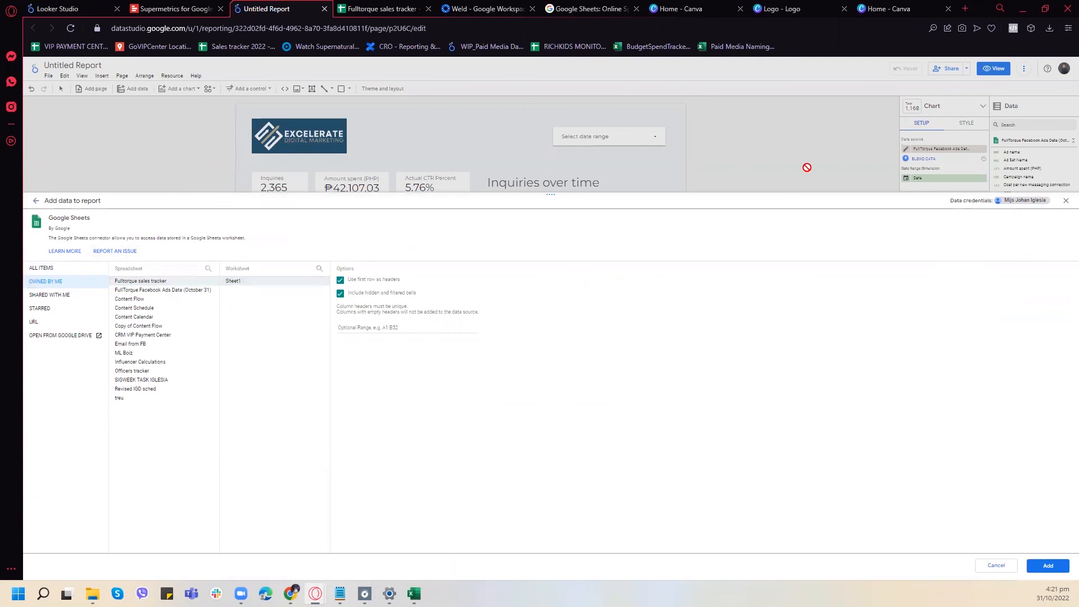
click(1065, 203)
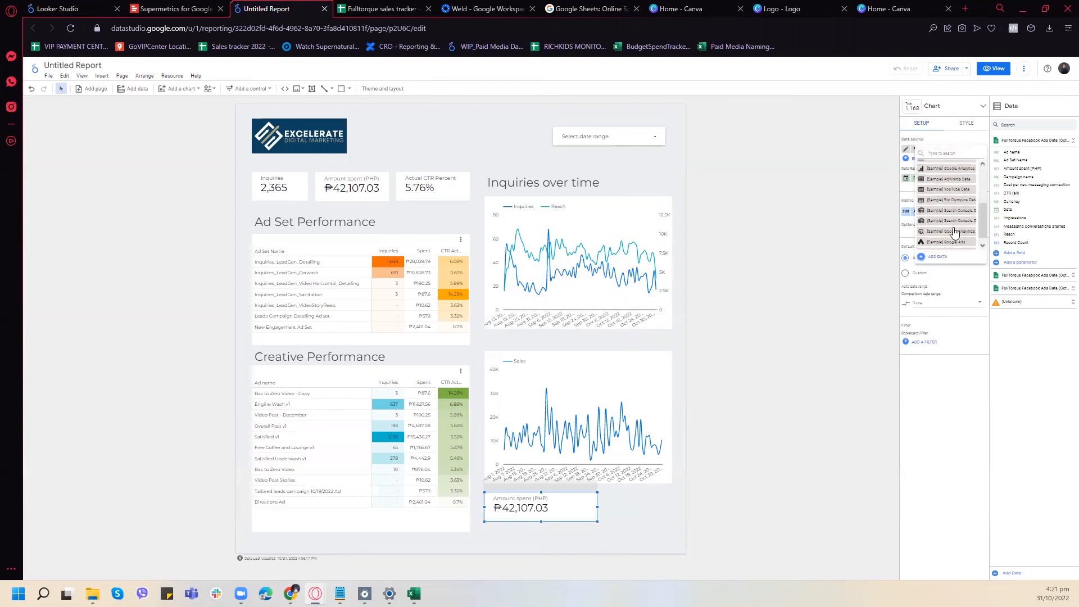
scroll(963, 239, down, 2)
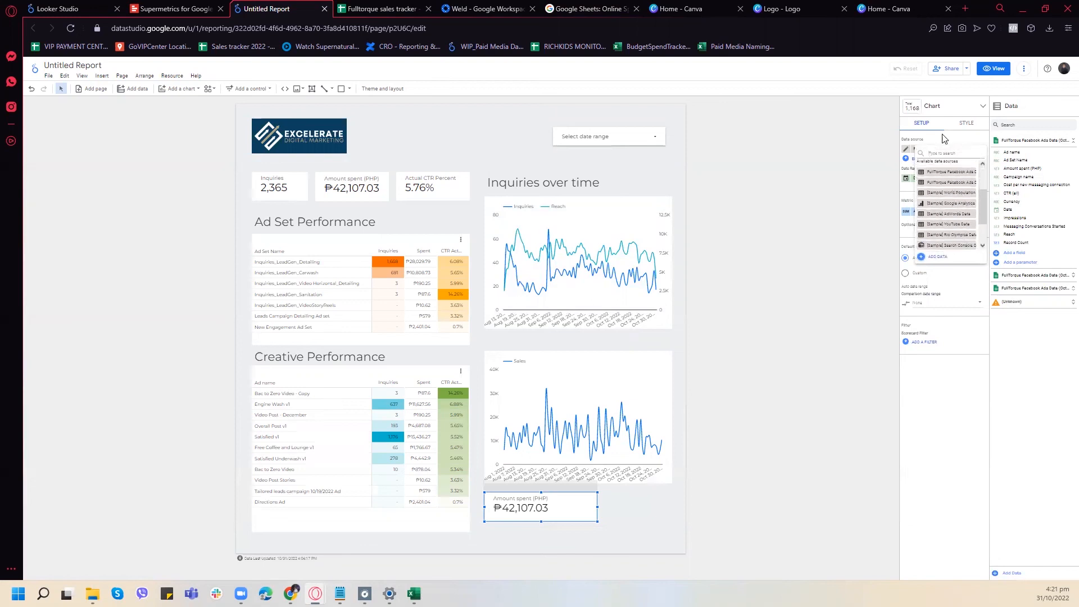
click(168, 101)
click(172, 75)
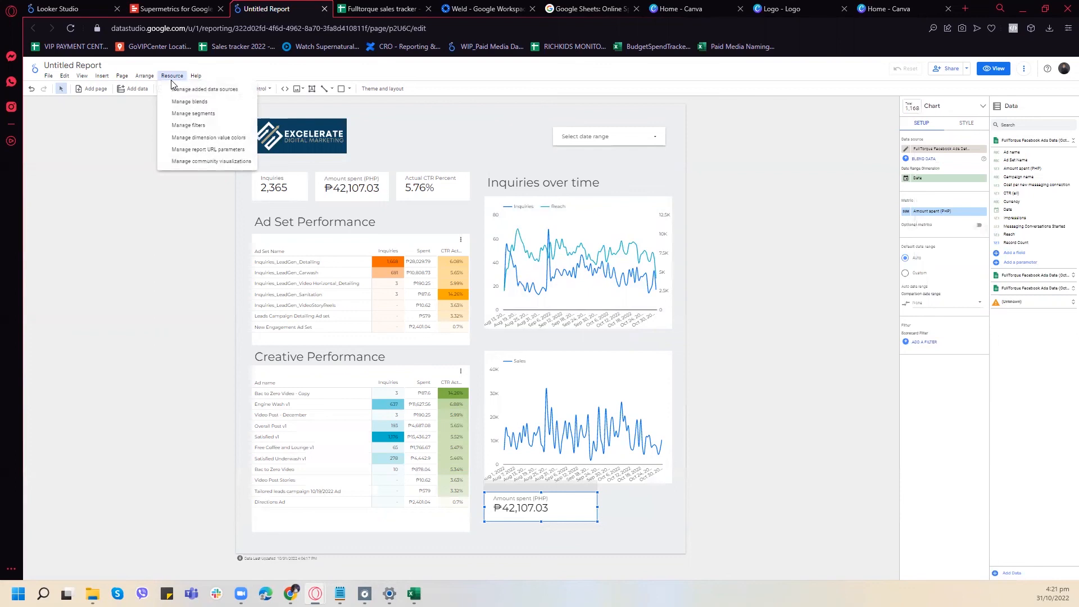
click(172, 100)
click(1058, 91)
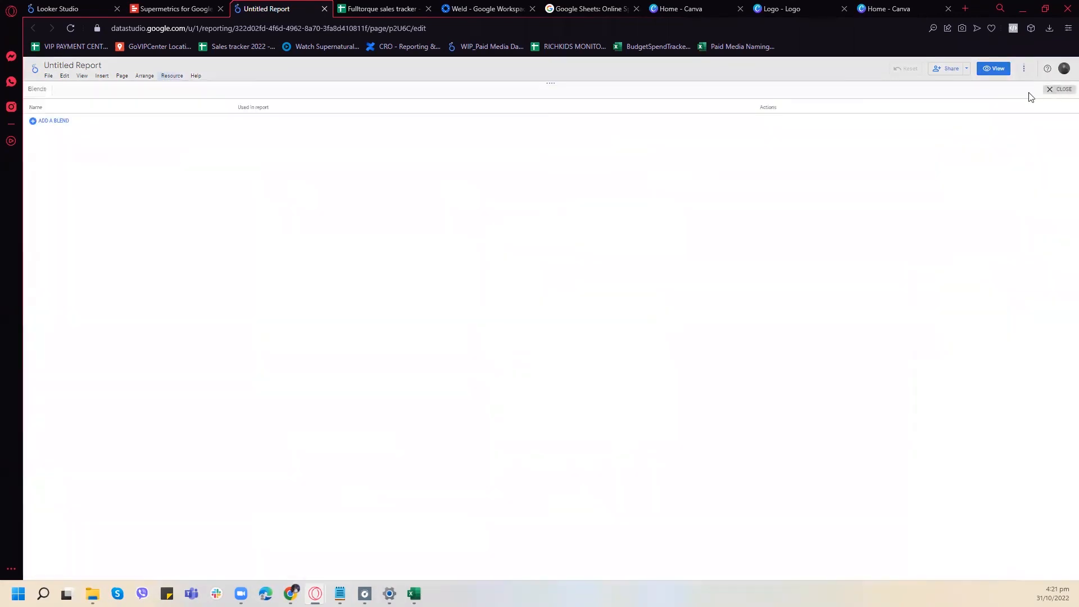
- Open the report's data source manager and add Sheet1 of the Fulltorque sales tracker as a Google Sheets data source
click(169, 80)
click(180, 90)
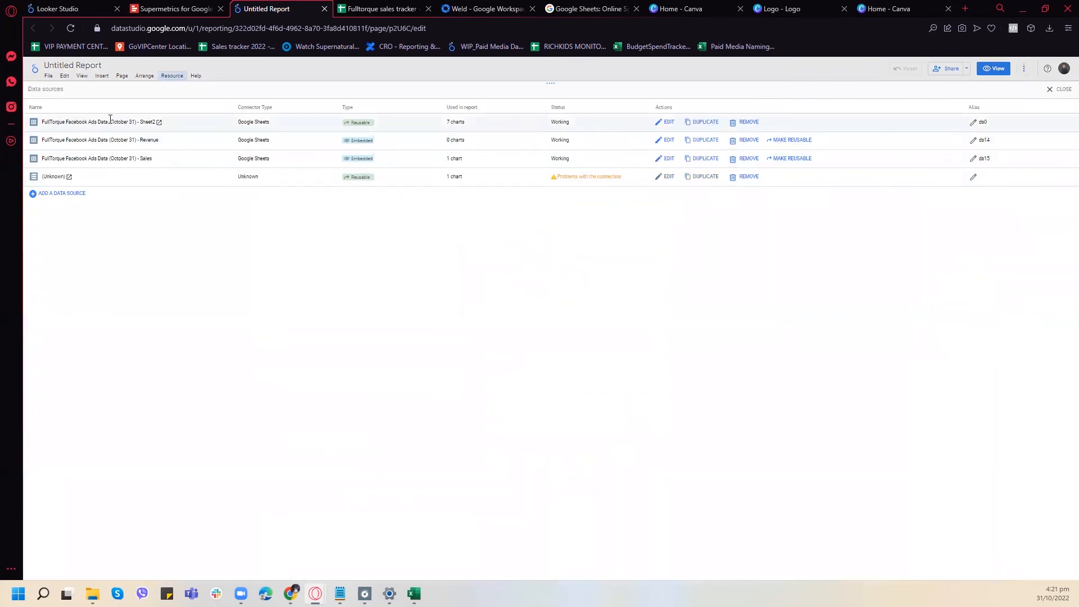
drag(81, 122, 121, 122)
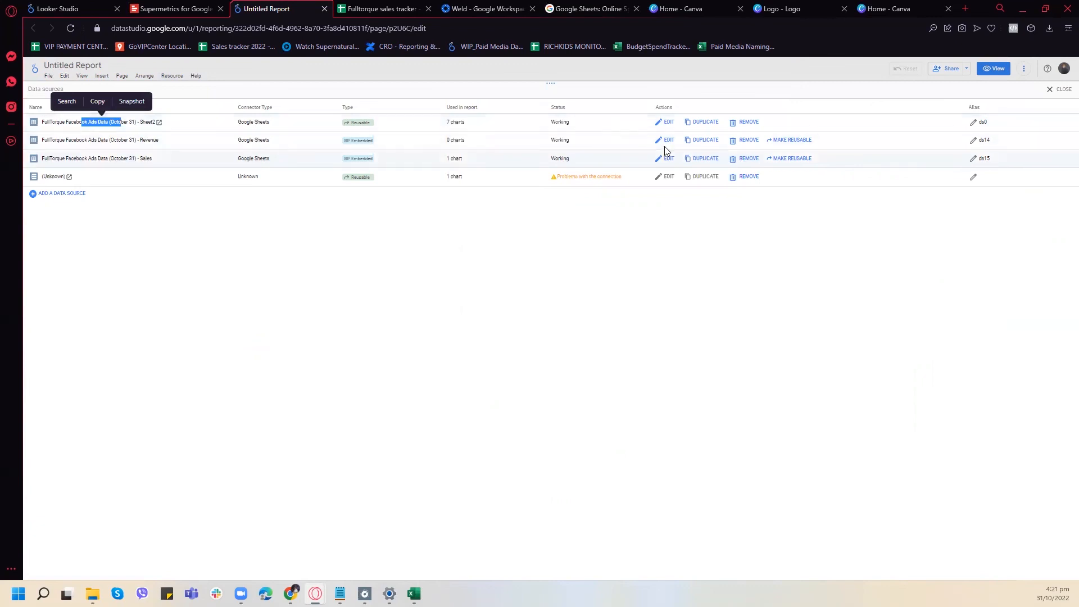
click(340, 7)
click(277, 8)
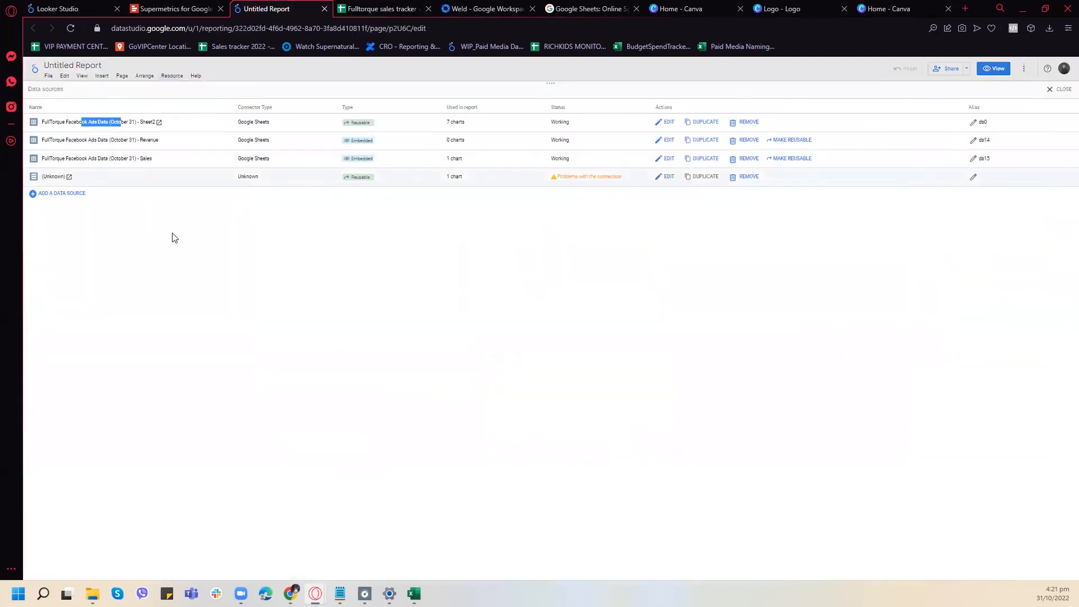
click(49, 194)
click(358, 272)
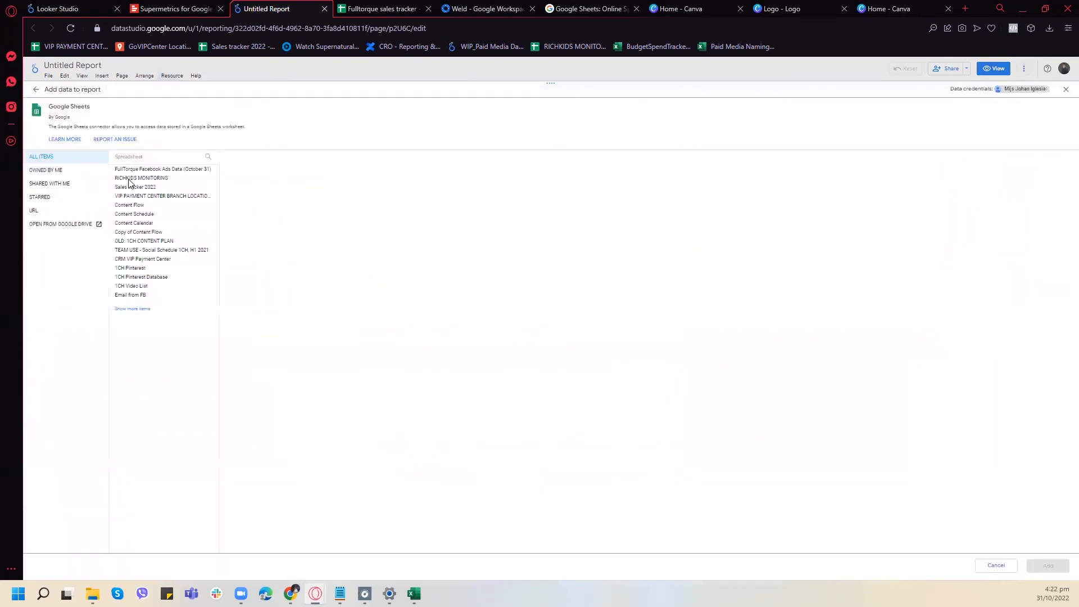
click(45, 171)
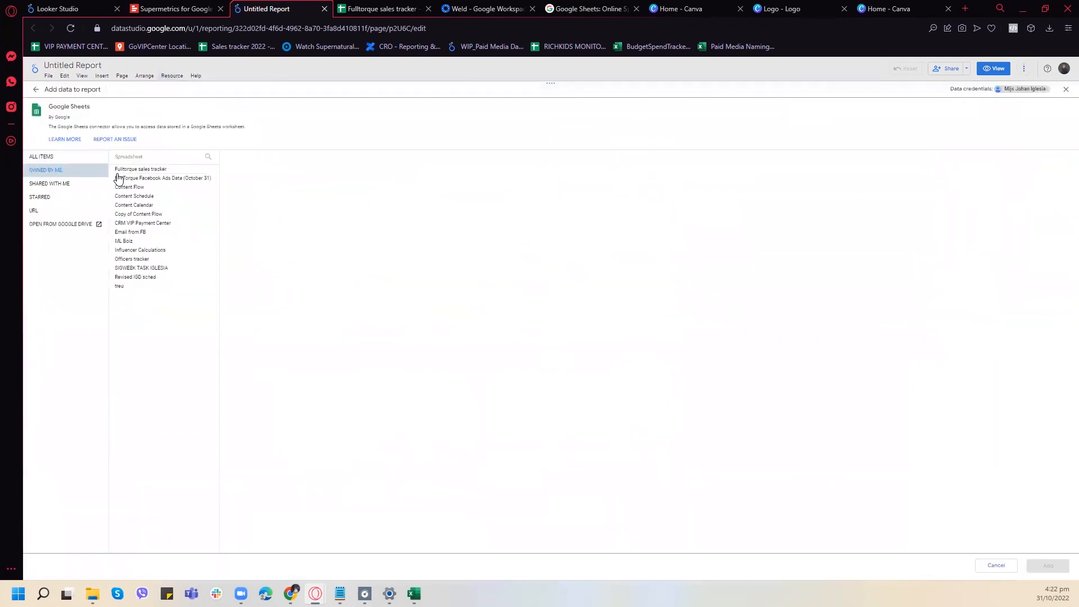
click(141, 169)
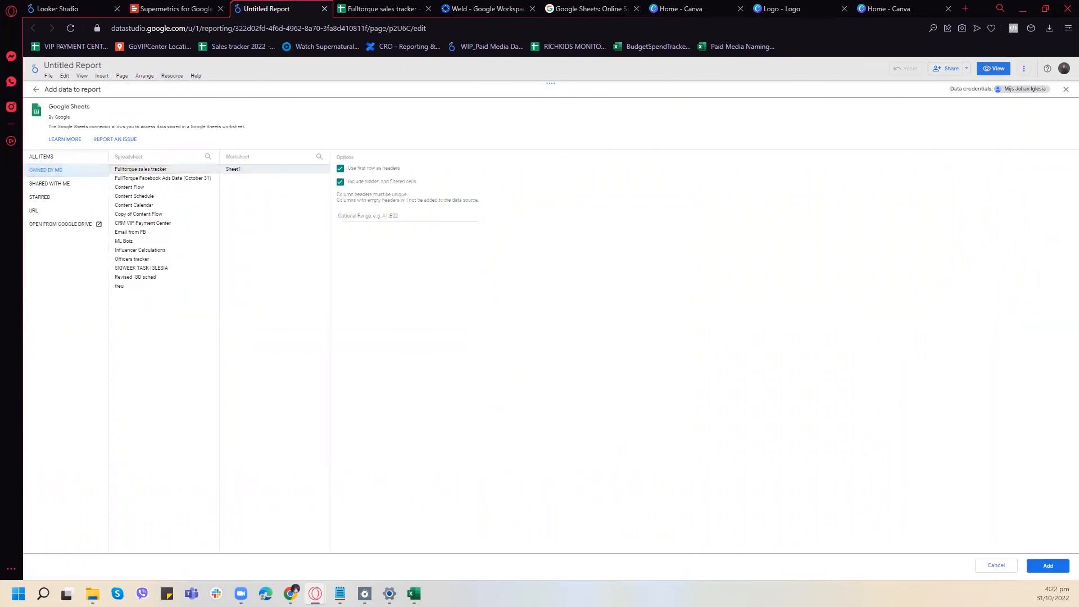
click(1050, 567)
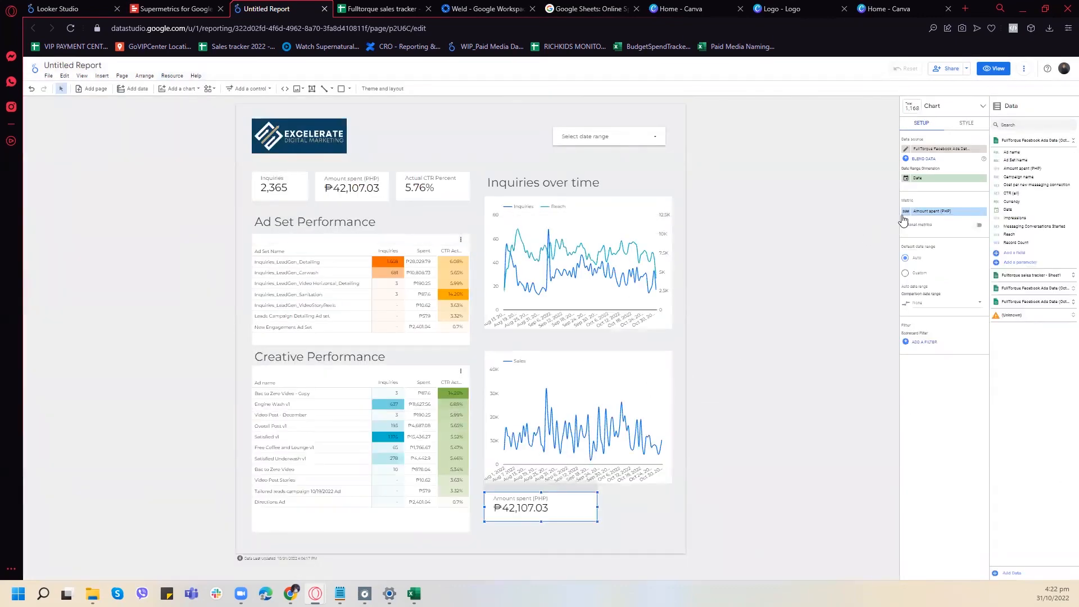
- Check the copied scorecard's list of data sources and reload the report
click(947, 148)
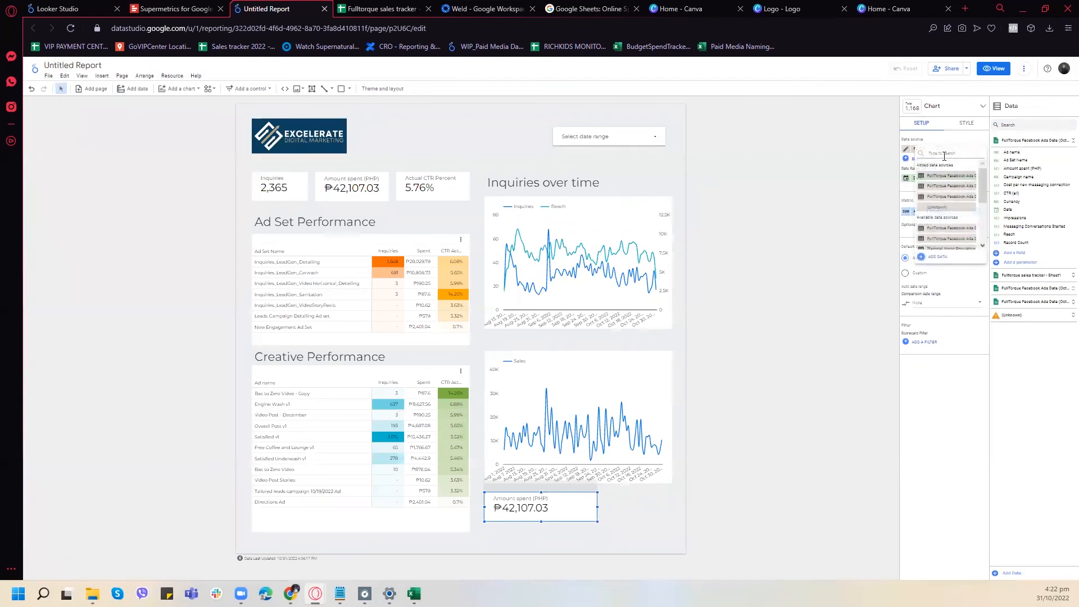
text(f)
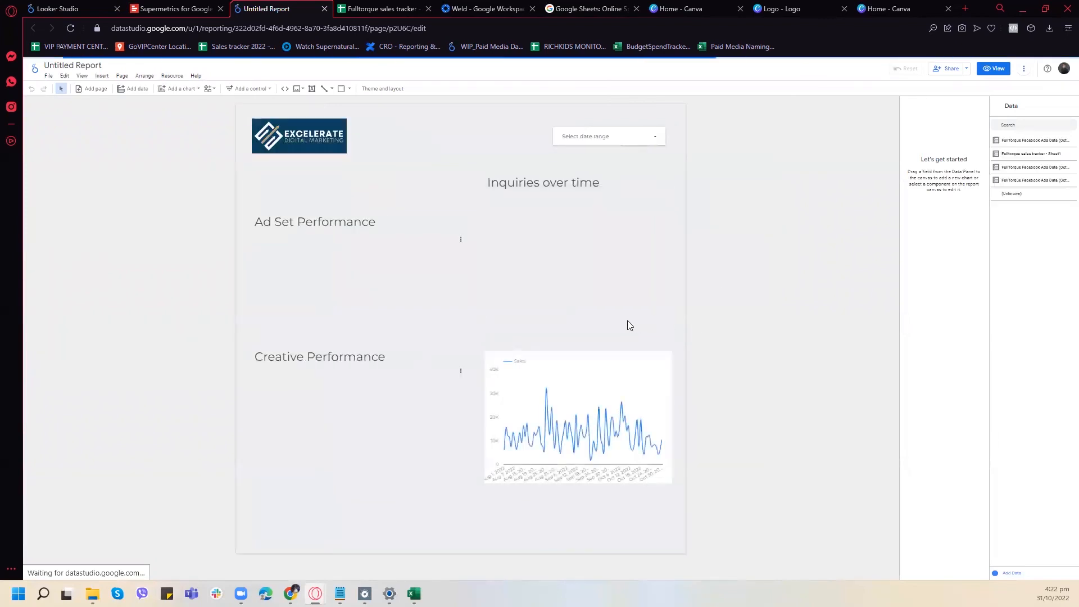
click(606, 349)
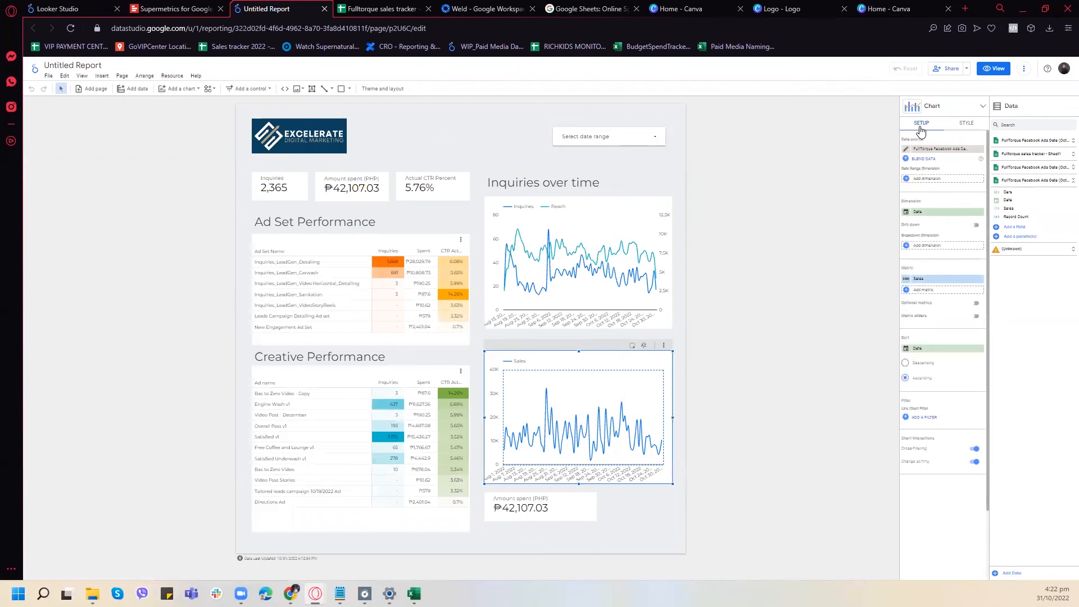
click(911, 109)
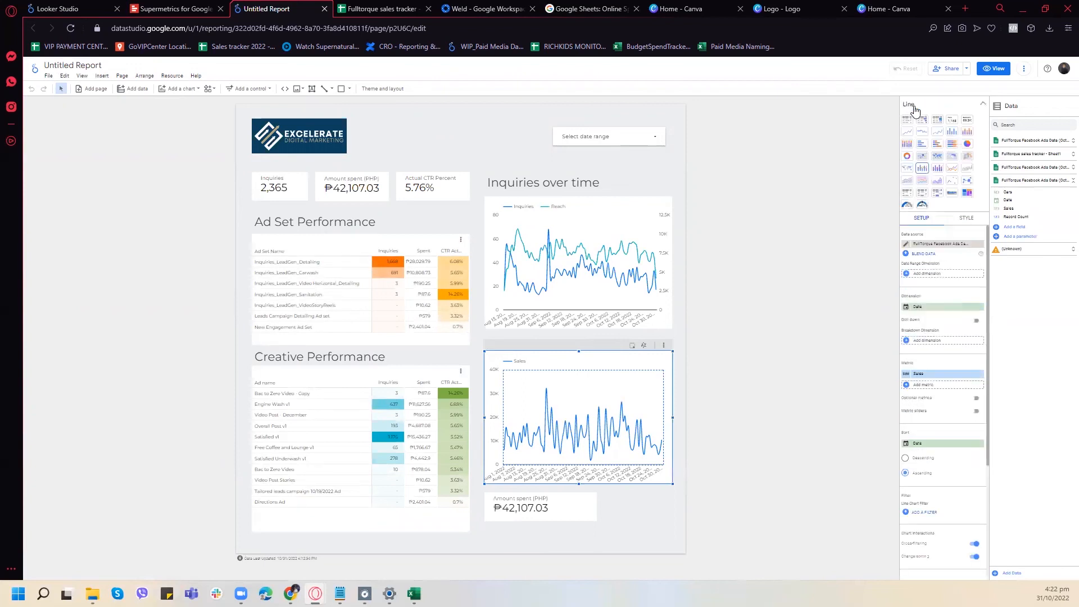
click(664, 345)
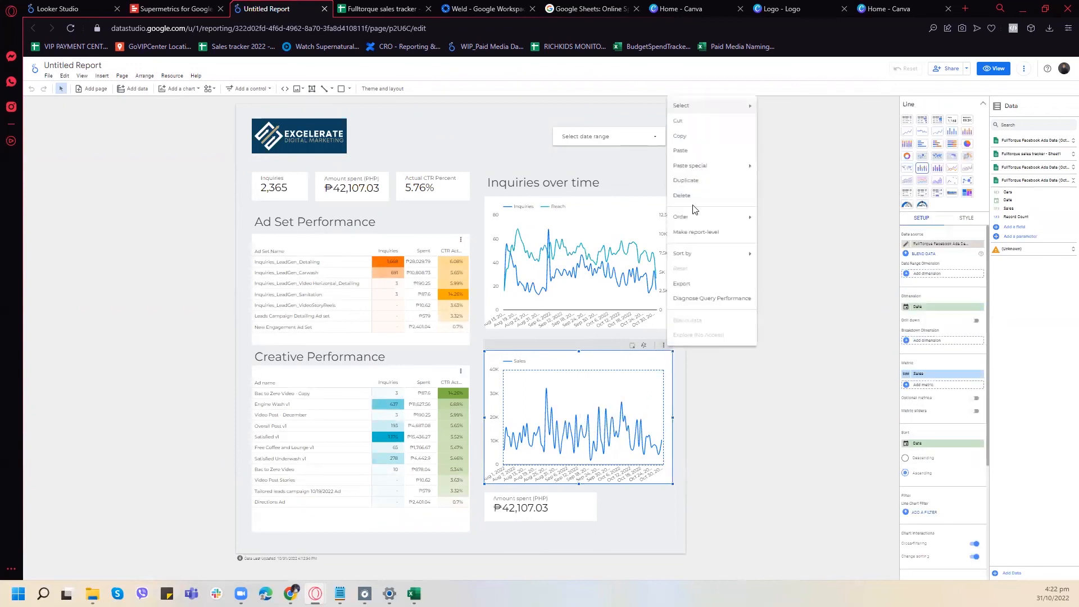
click(935, 240)
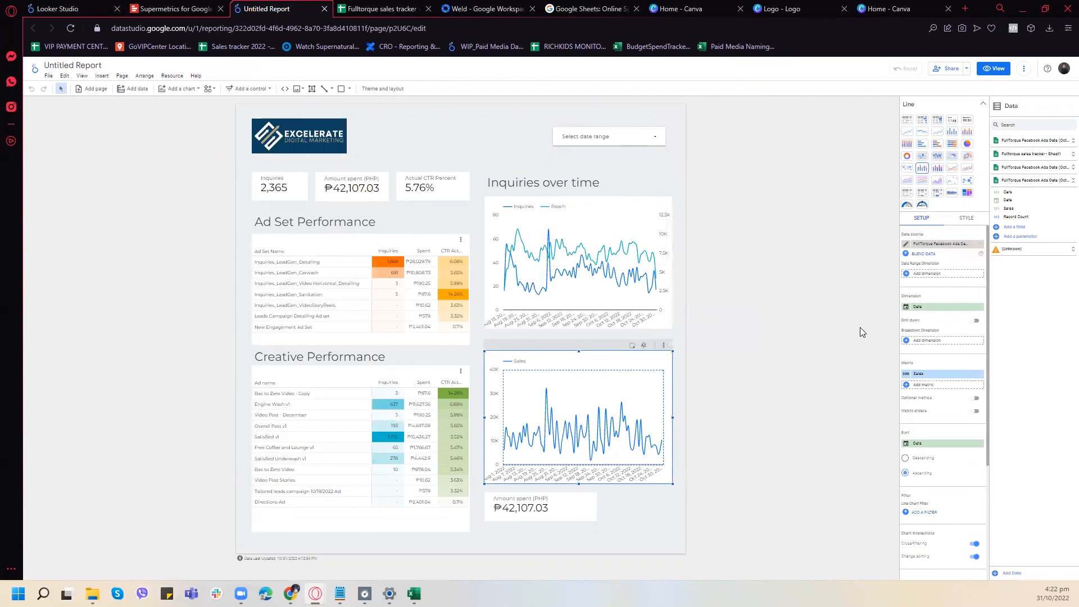
click(564, 497)
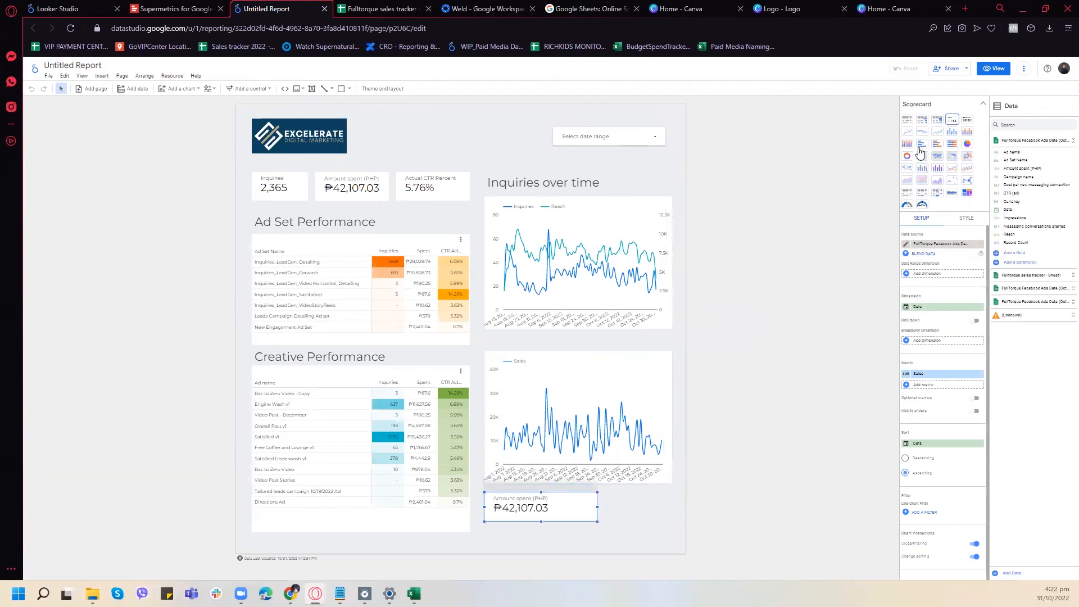
click(983, 103)
click(937, 149)
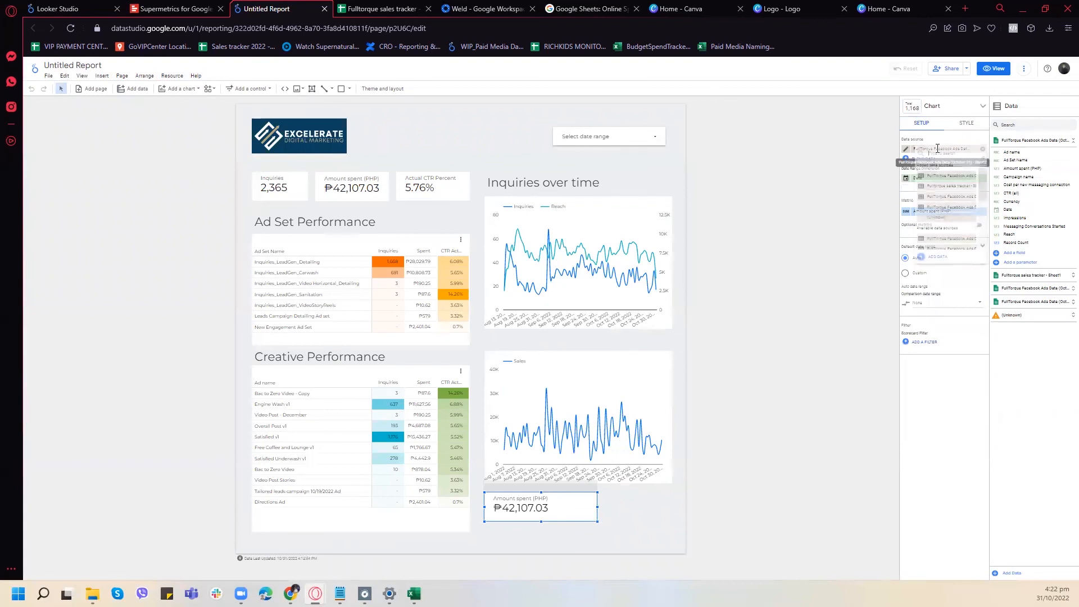
click(948, 179)
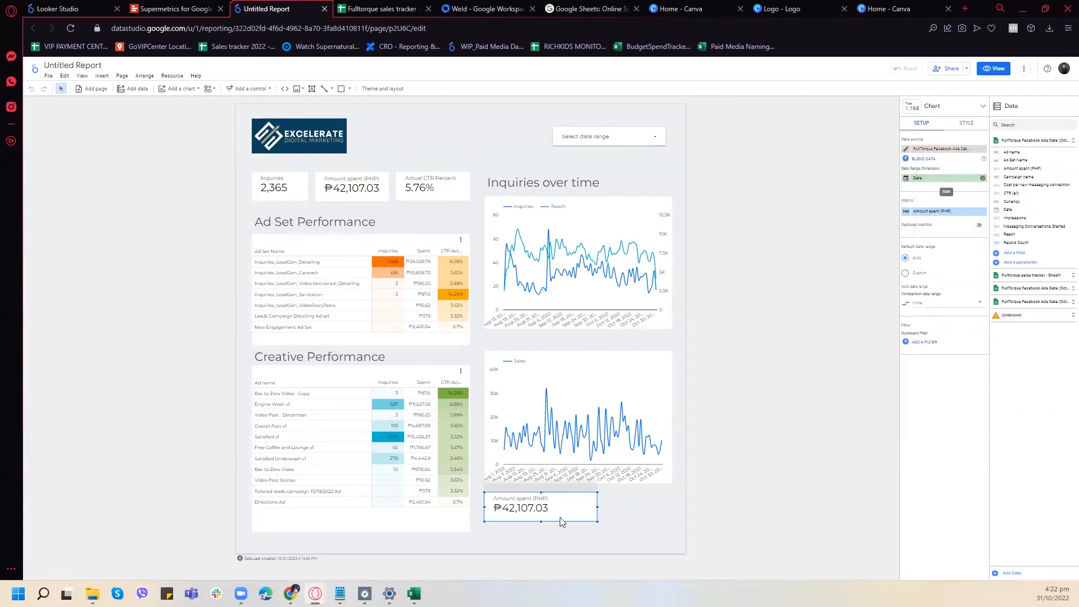
click(945, 213)
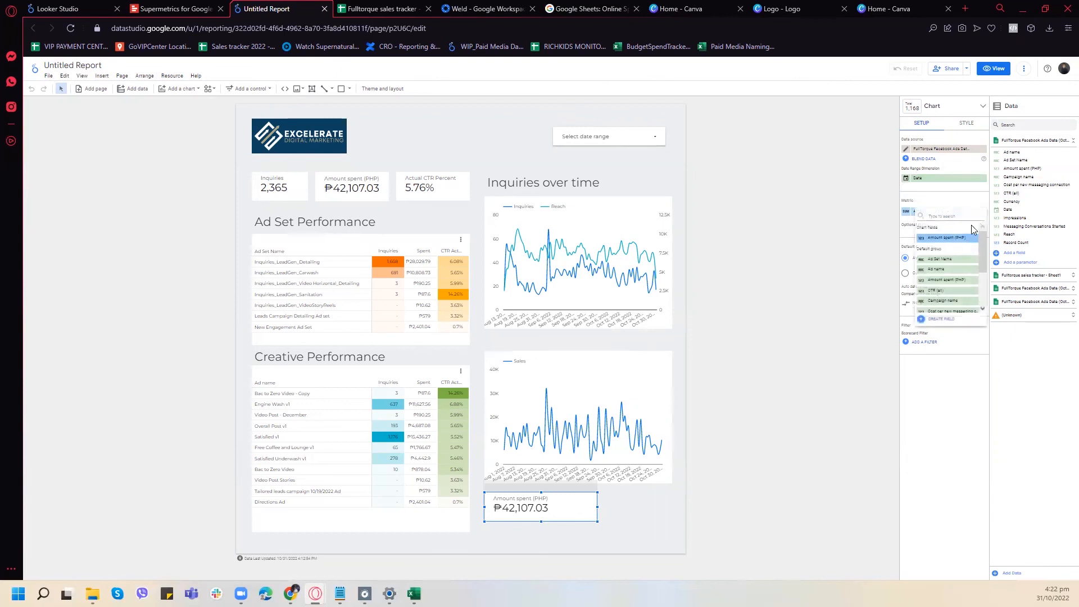
click(954, 150)
click(631, 369)
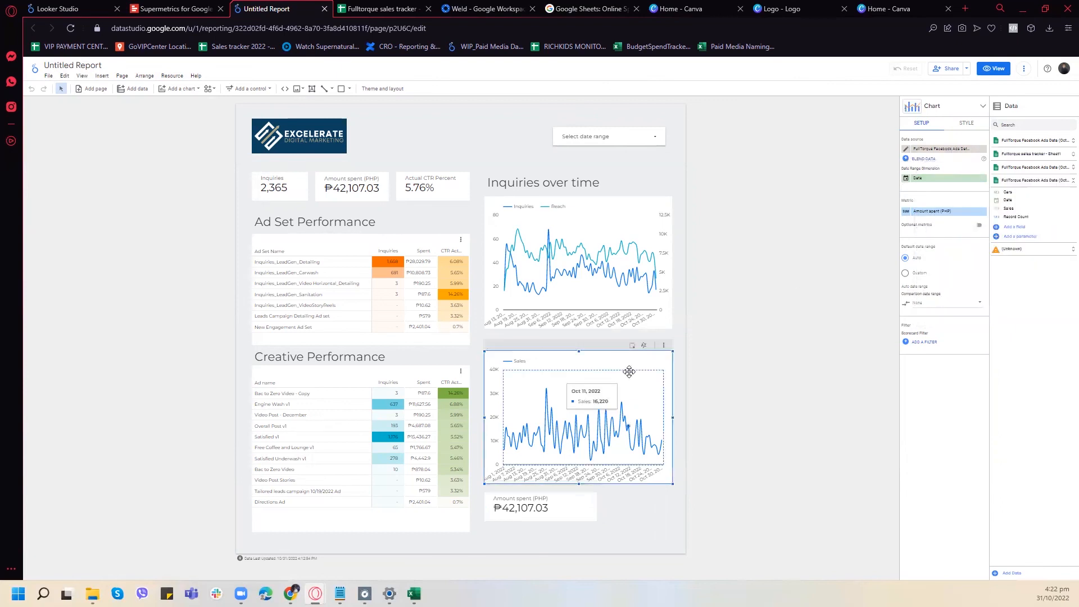
- Switch the copied scorecard below the Sales chart to the Fulltorque sales tracker - Sheet1 source with Sales as its metric
click(552, 497)
click(937, 149)
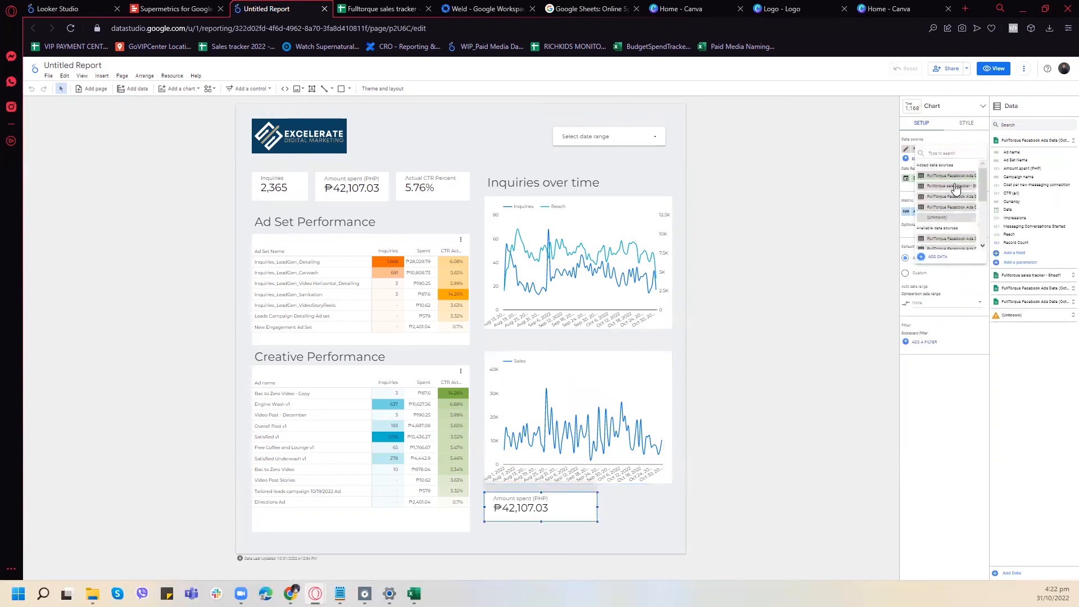
click(956, 187)
click(940, 213)
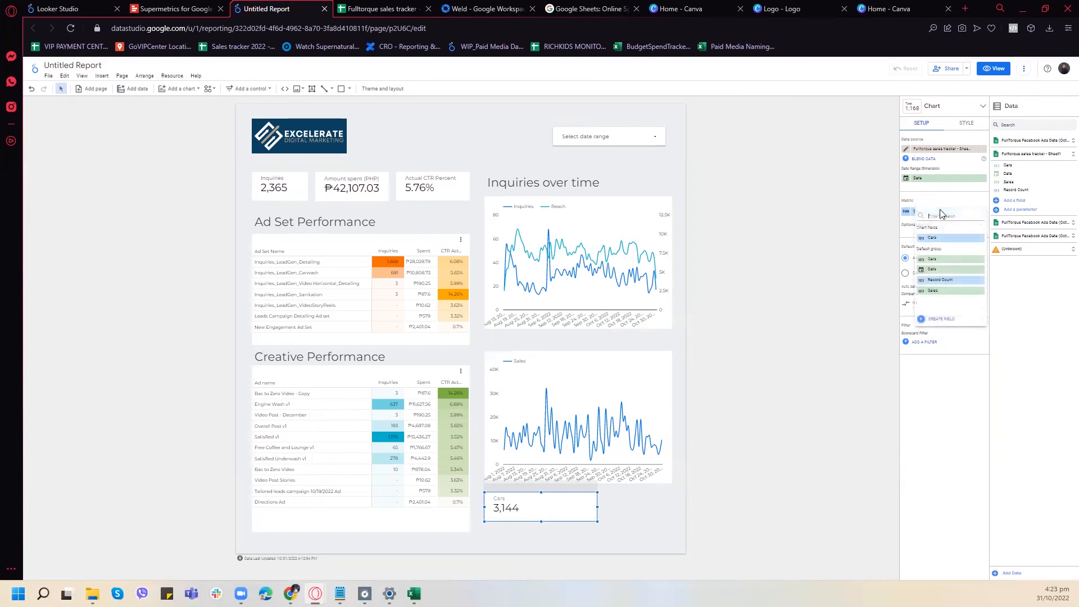
click(978, 290)
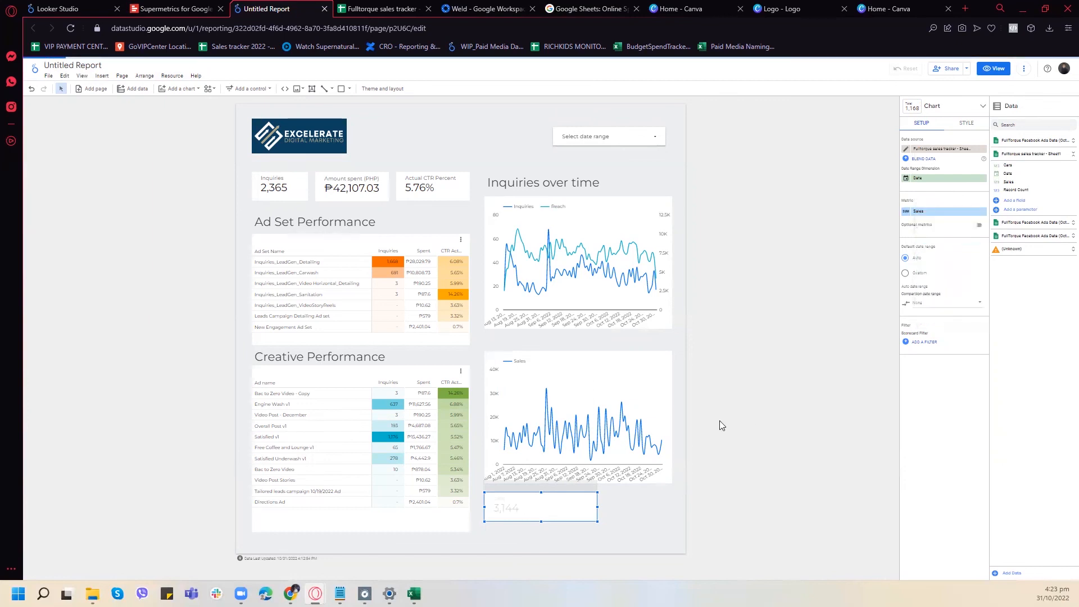
- Rename the scorecard's Sales metric as Gross Sales and format it as PHP - Philippine Peso currency
click(907, 212)
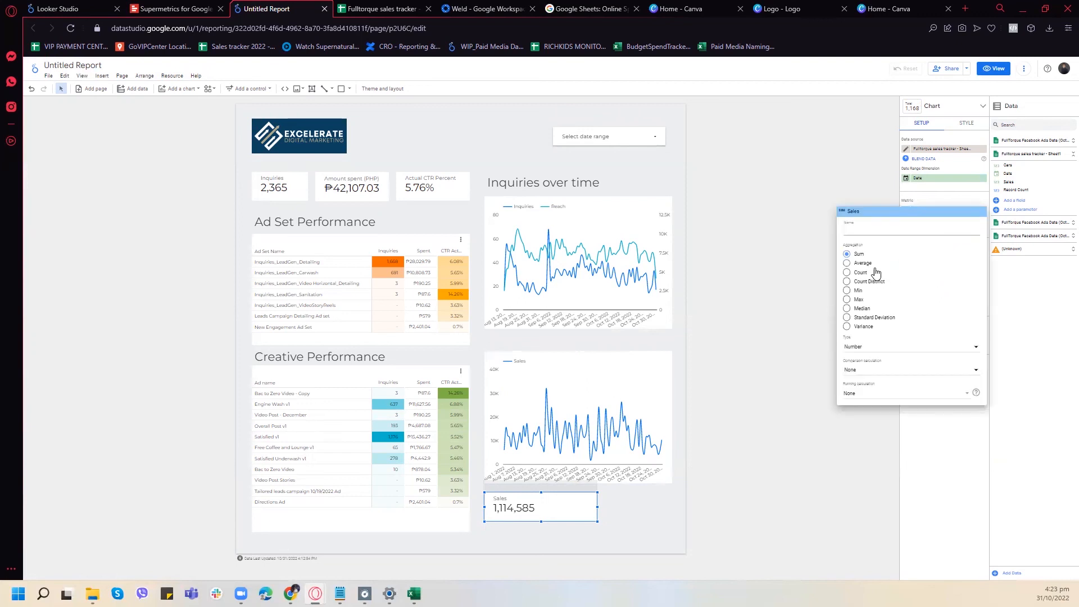
text(Gross Sales)
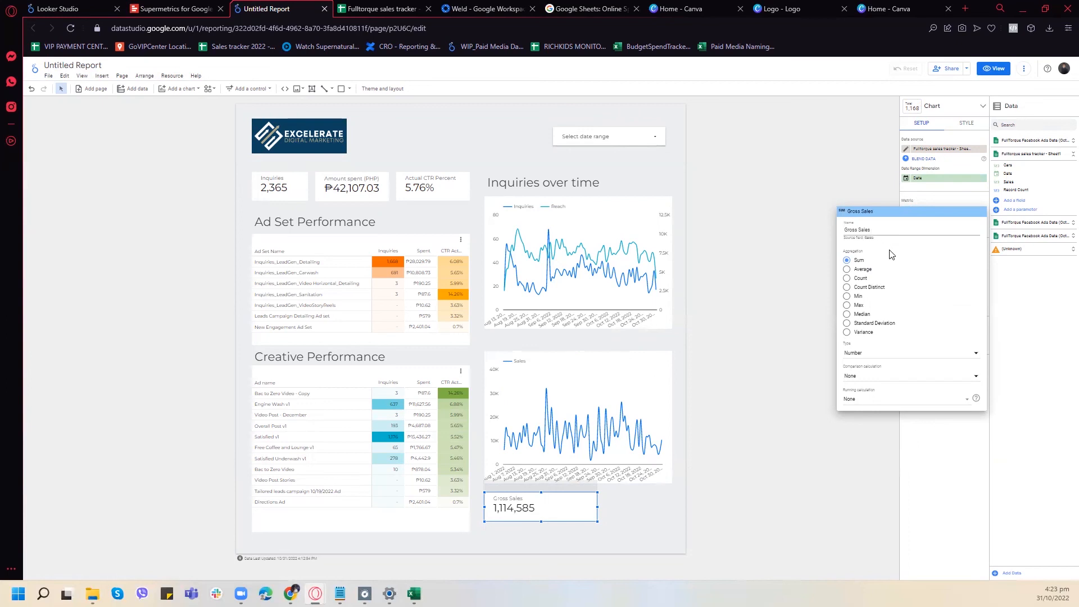
click(870, 353)
mouse_move(874, 371)
scroll(768, 392, down, 12)
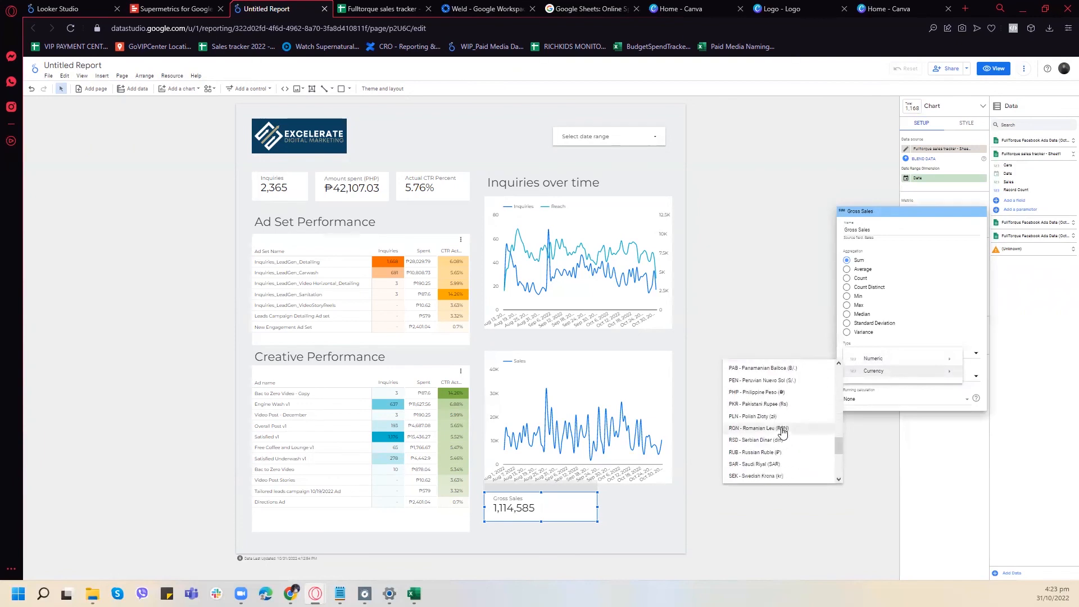
click(759, 392)
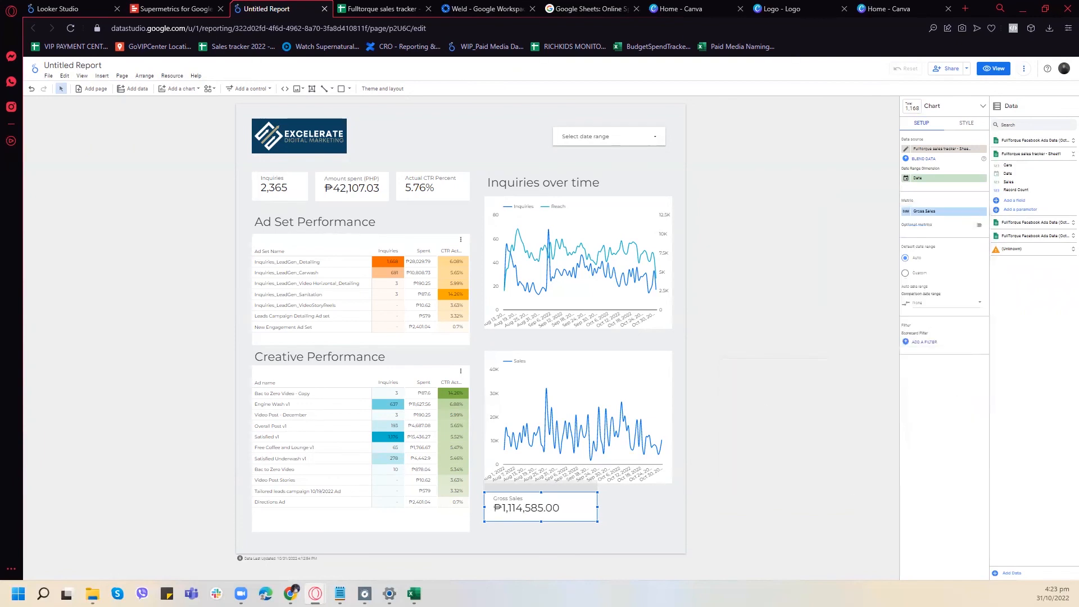
- Narrow the Gross Sales scorecard, place a duplicate beside it flush with the chart's right edge, and widen the original to fill the gap
drag(597, 506, 565, 507)
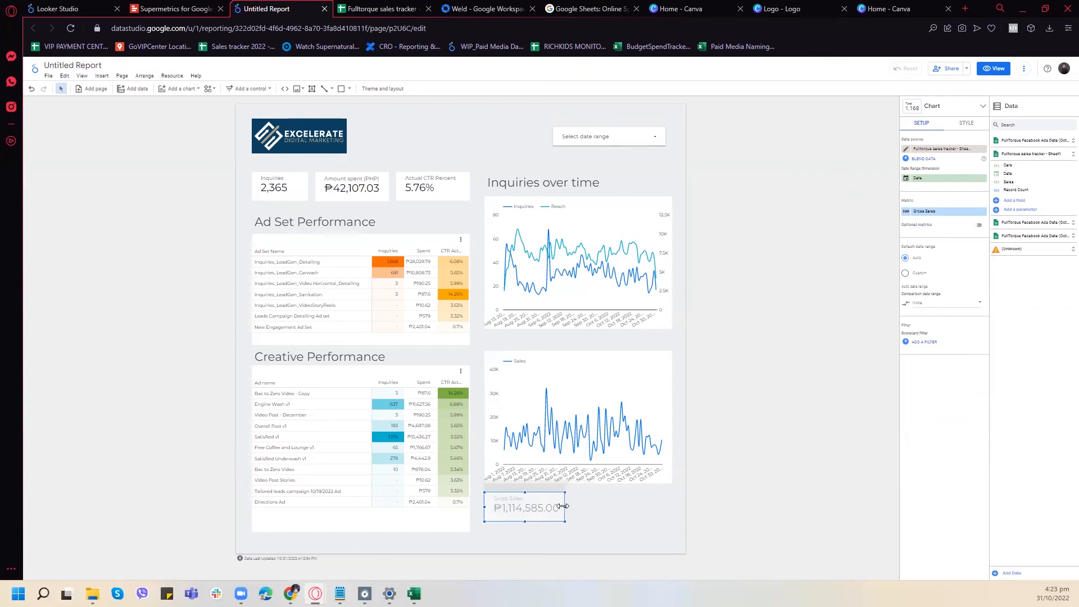
right_click(550, 493)
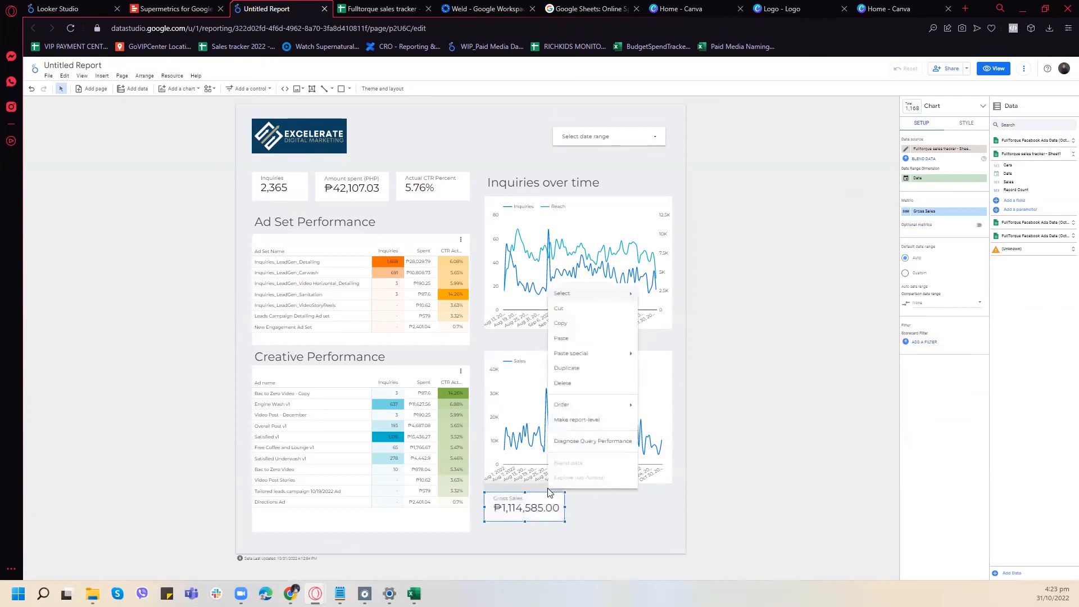
click(576, 368)
drag(557, 502, 654, 499)
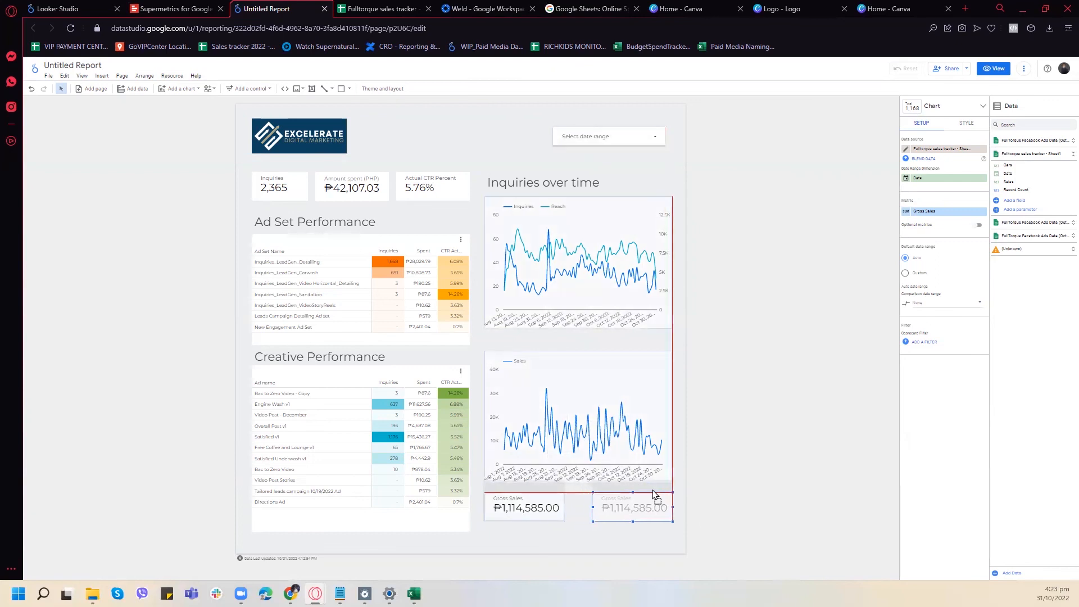
click(562, 504)
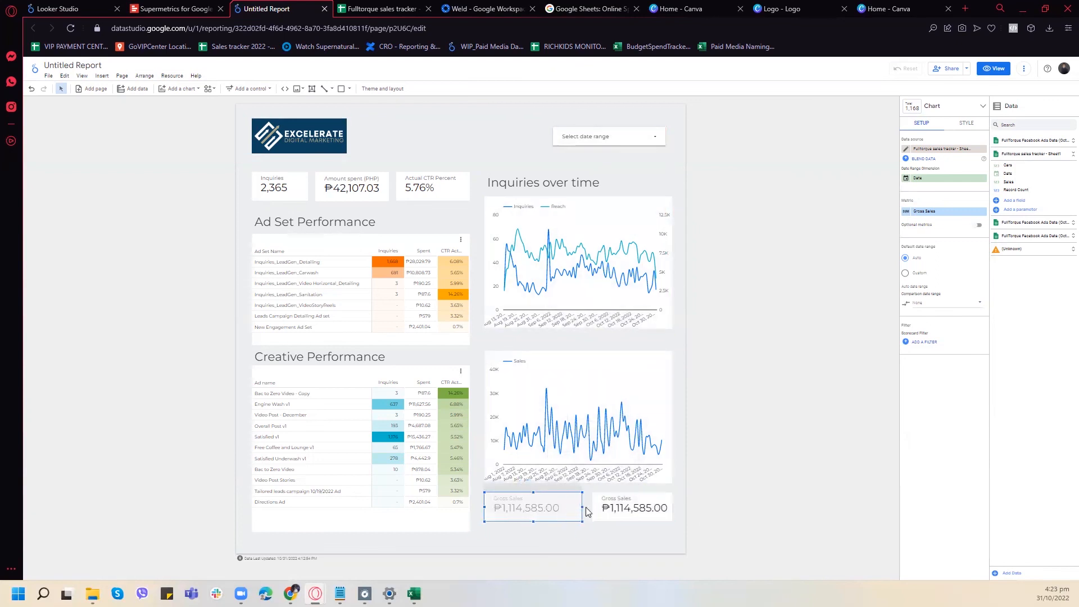
- Change the duplicated scorecard's metric to Cars and name it Total Cars
click(612, 503)
click(945, 213)
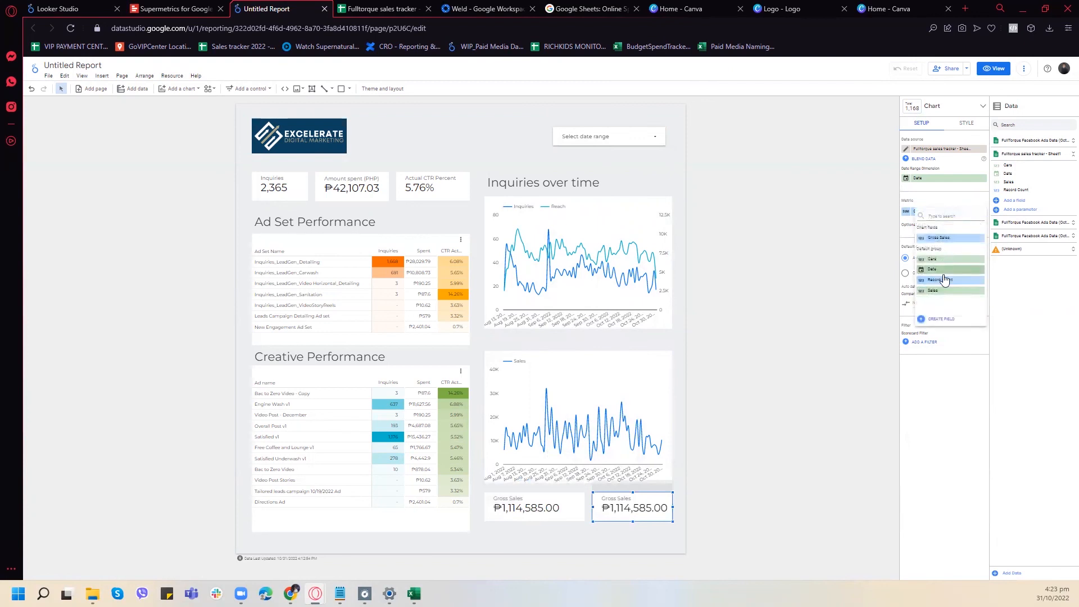
click(936, 259)
click(905, 212)
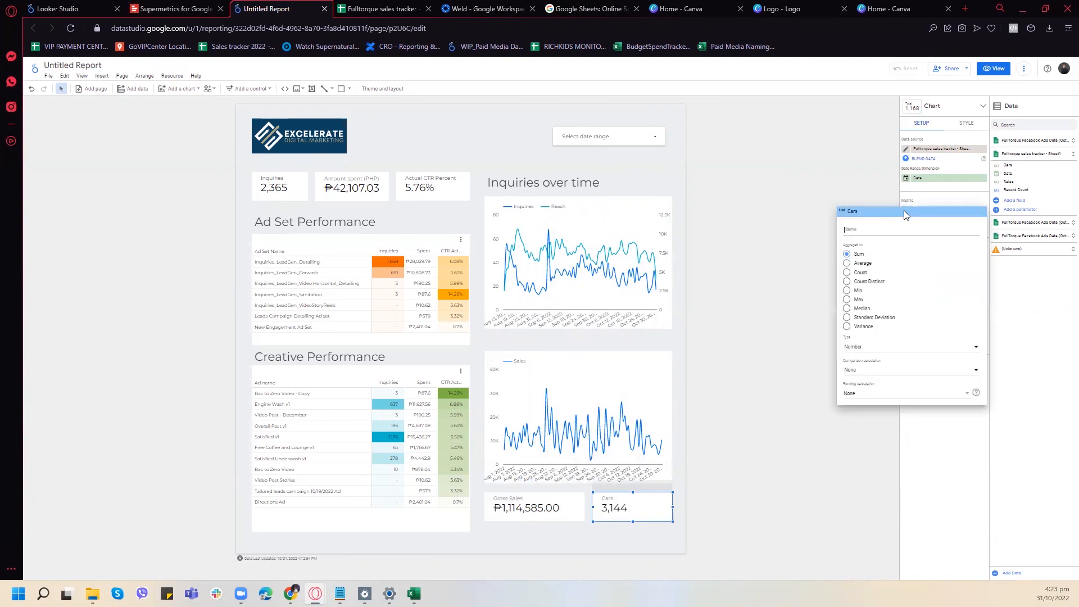
text(Total Cars)
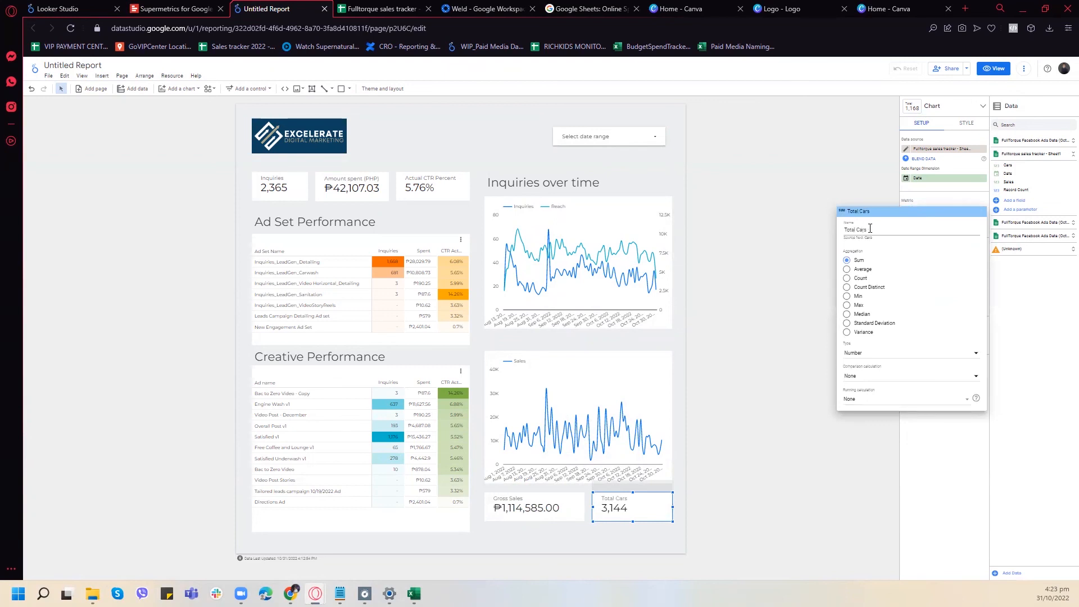
click(971, 444)
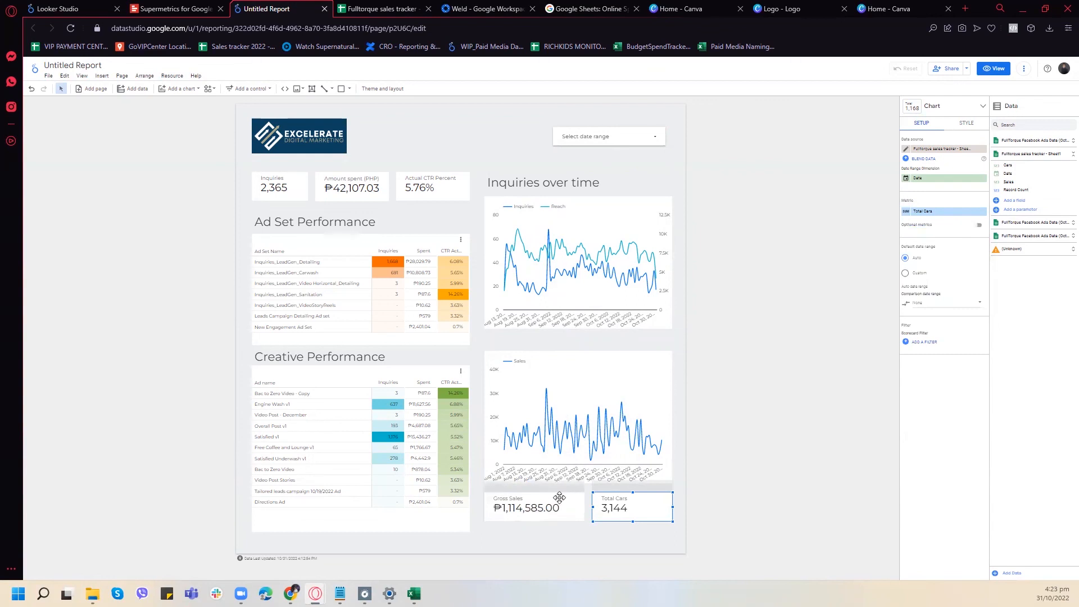
- Shift the Gross Sales and Total Cars scorecards and the Sales line chart slightly down to make room for a heading
drag(558, 491, 558, 502)
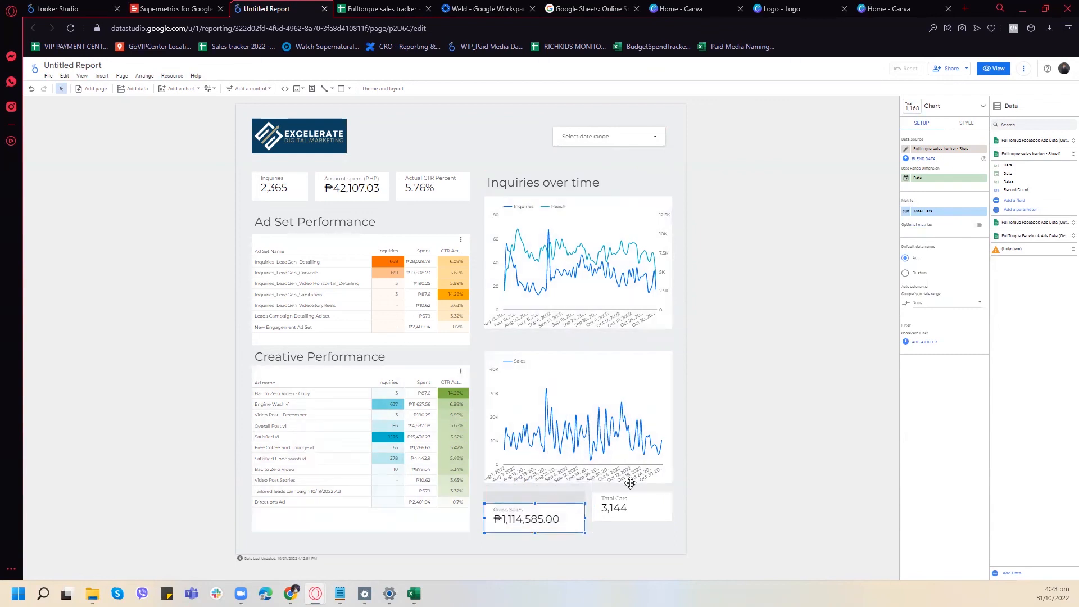
drag(631, 492, 643, 505)
drag(566, 344, 568, 352)
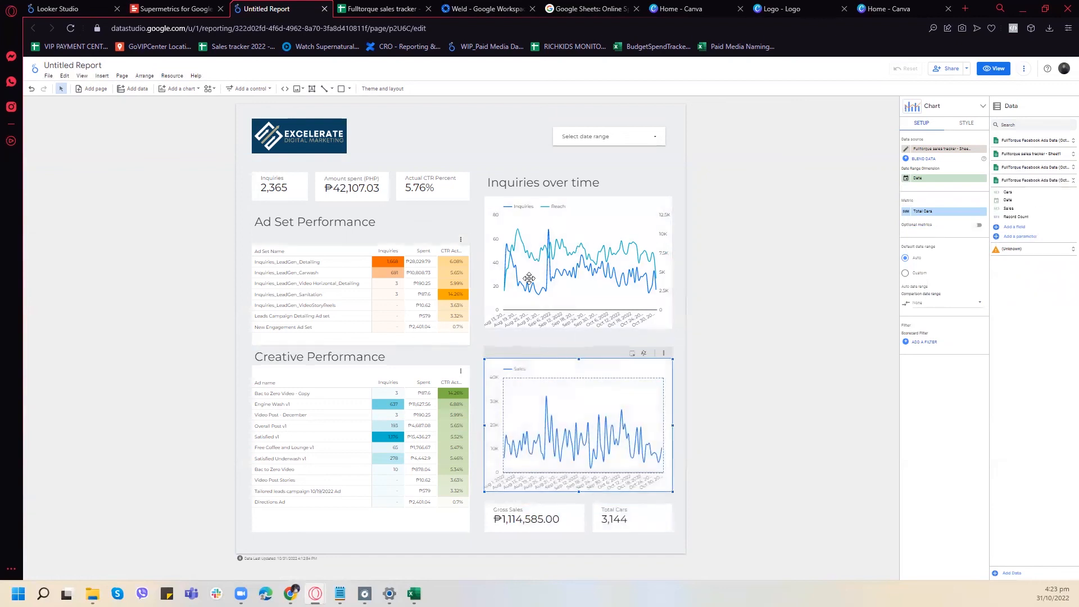
- Copy the "Inquiries over time" heading above the Sales chart and change its text to "Sales over time"
click(528, 177)
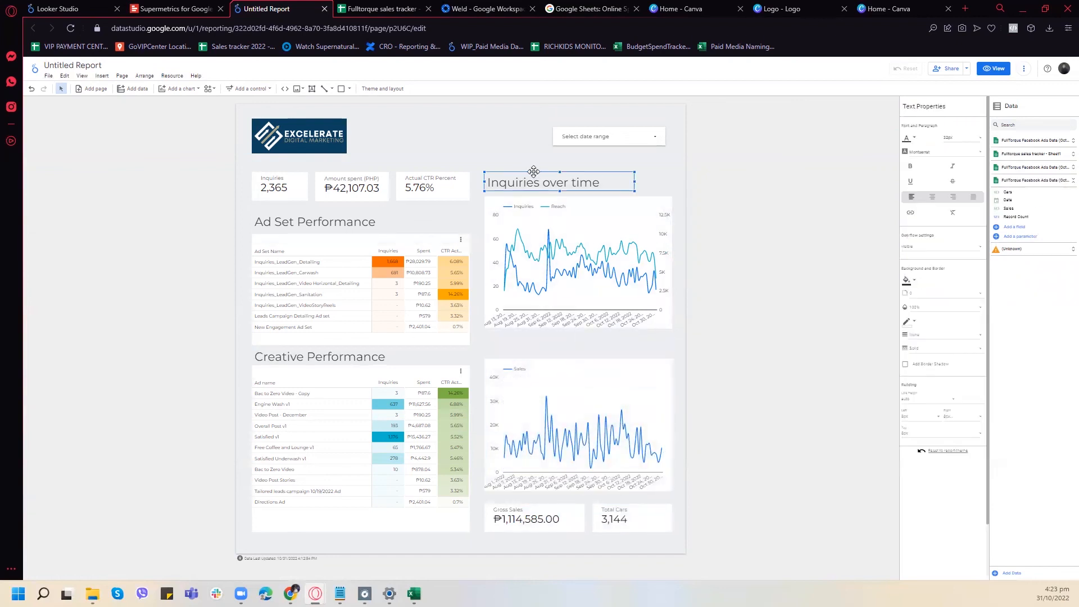
drag(534, 172, 607, 338)
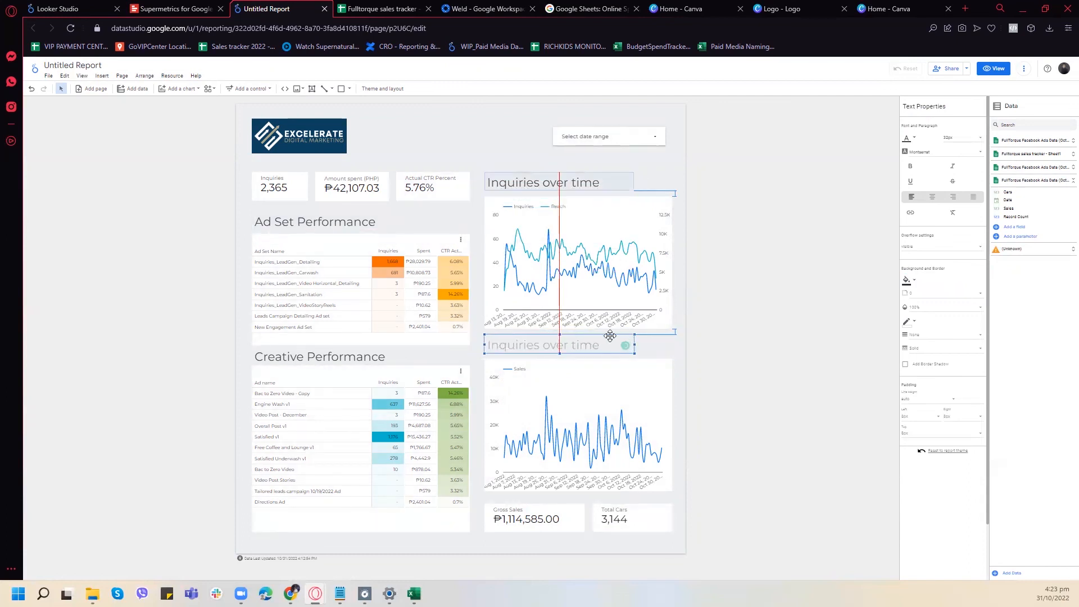
double_click(607, 339)
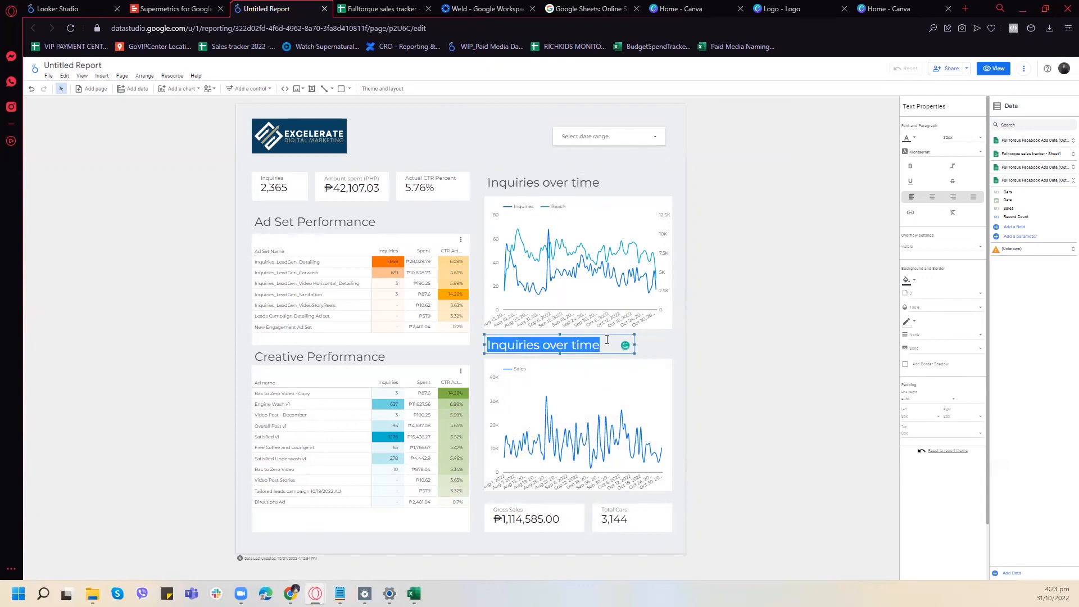
text(Sal)
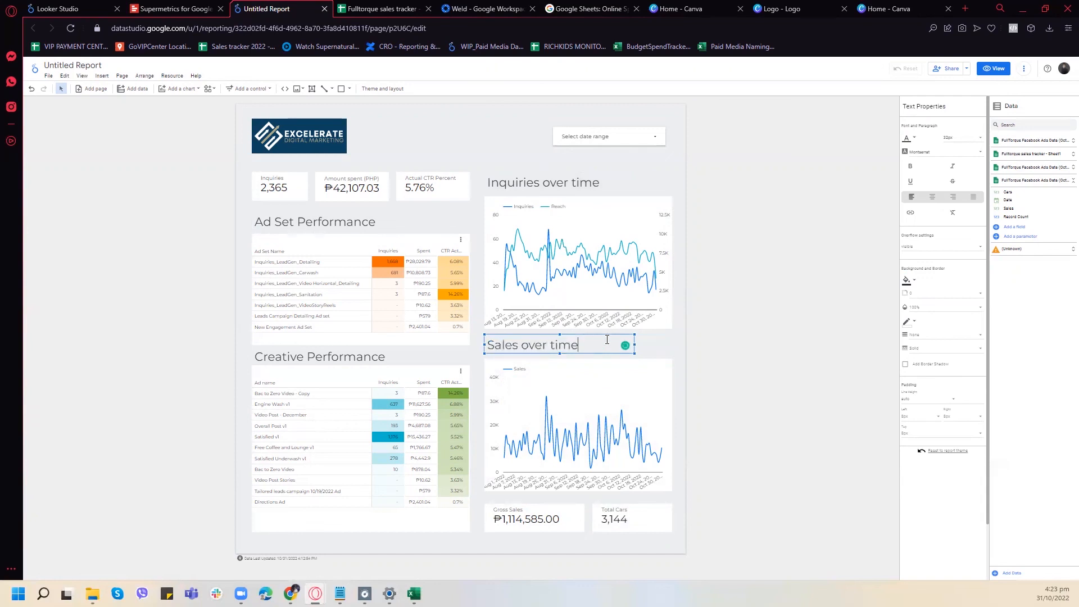
click(762, 326)
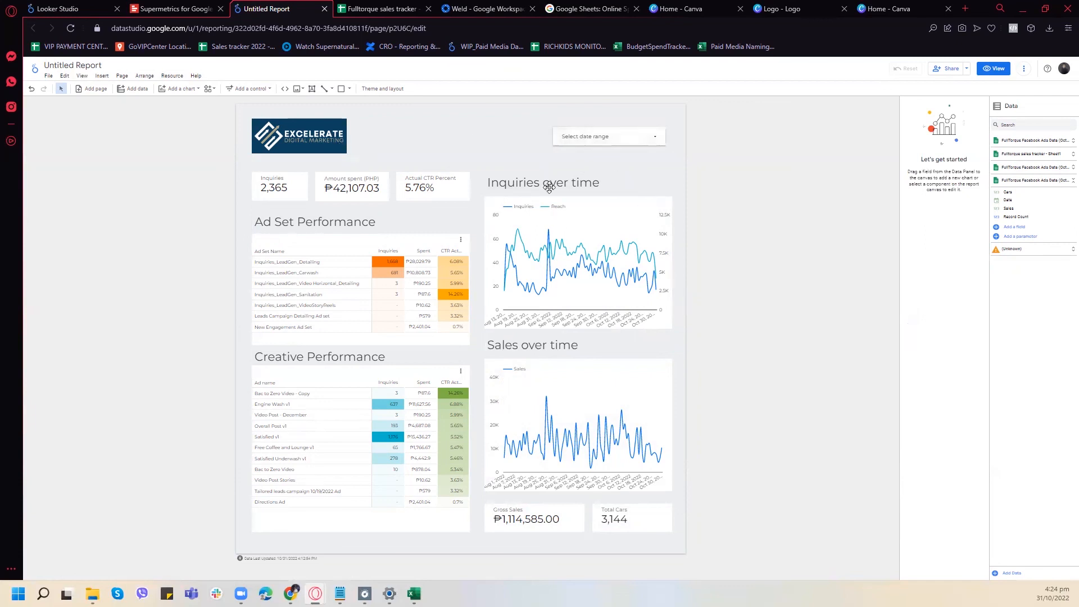
- Place another copy of the "Inquiries over time" heading at the page top, between the logo and the date range control
click(500, 171)
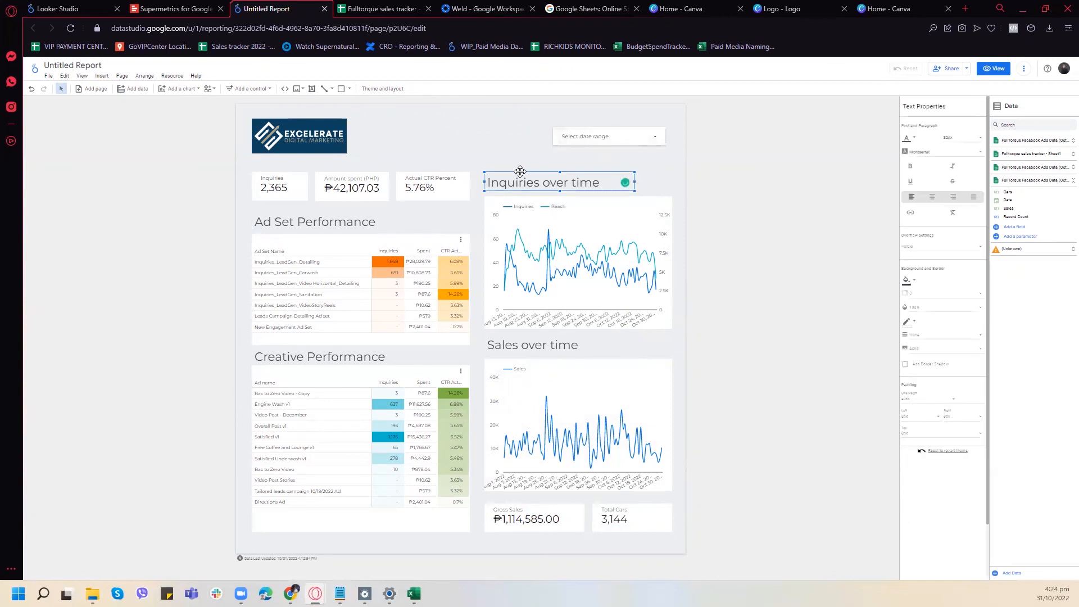
key(ctrl+v)
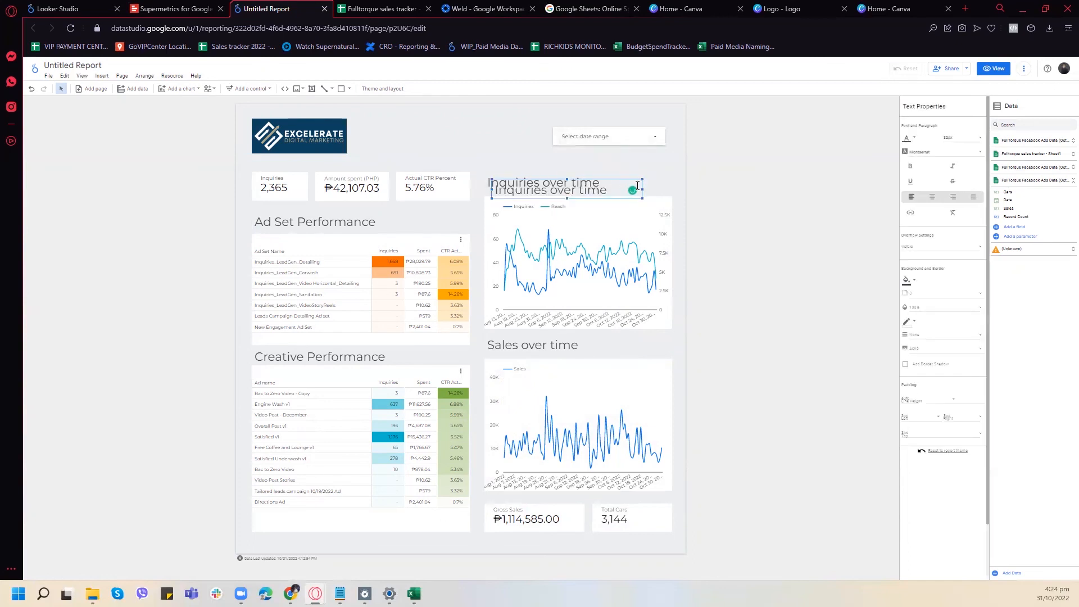
drag(633, 179, 564, 133)
click(603, 189)
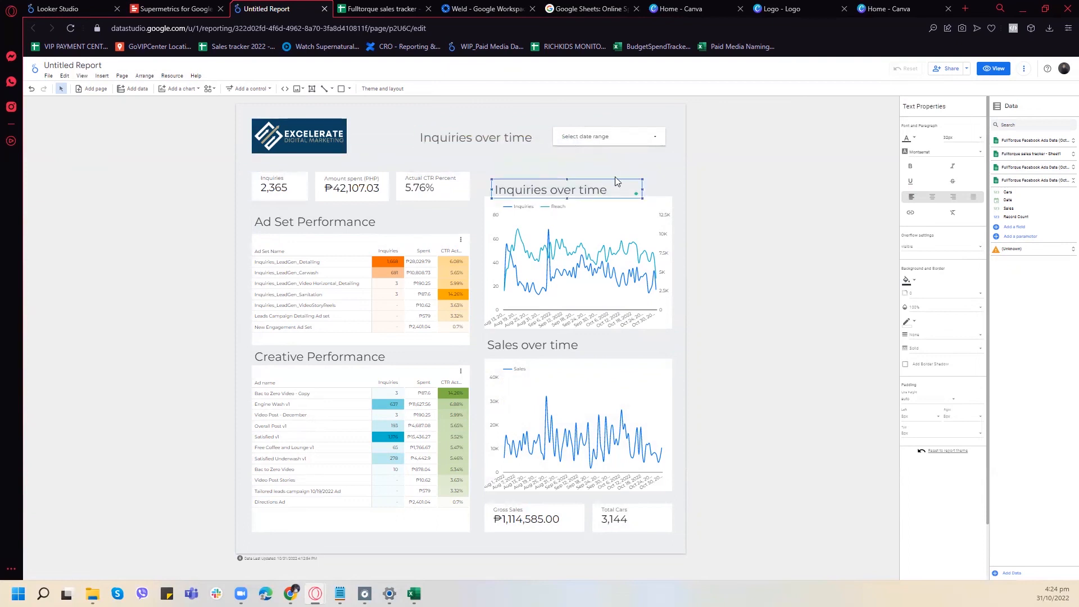
key(ctrl+z)
drag(632, 179, 486, 127)
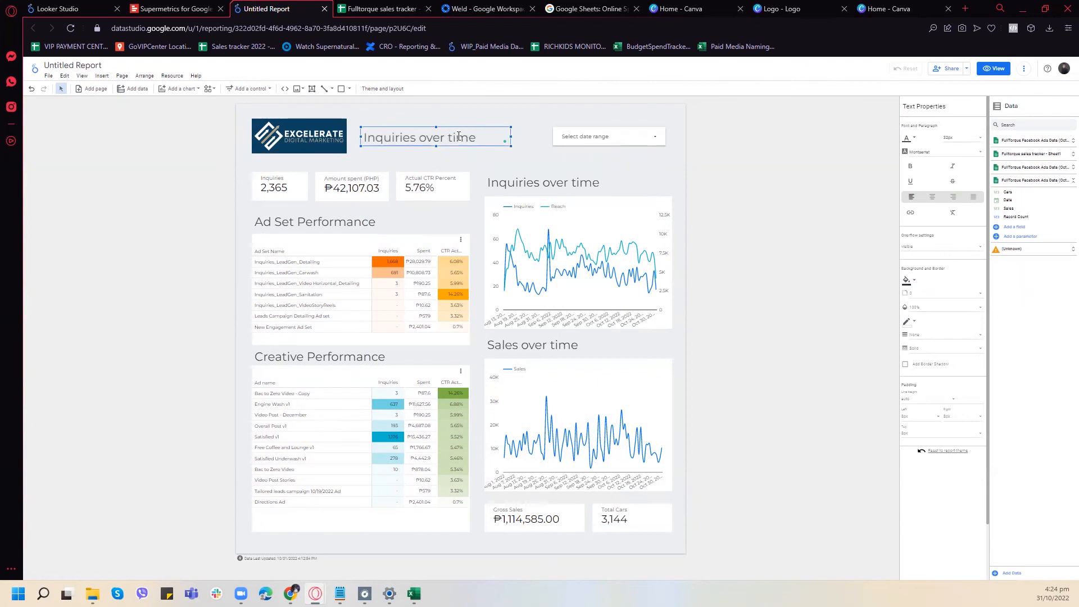
- Change the copied heading's text to "FullTorque Facebook Ads Report" and widen its text box toward the date range control
double_click(460, 137)
text(FullTorque)
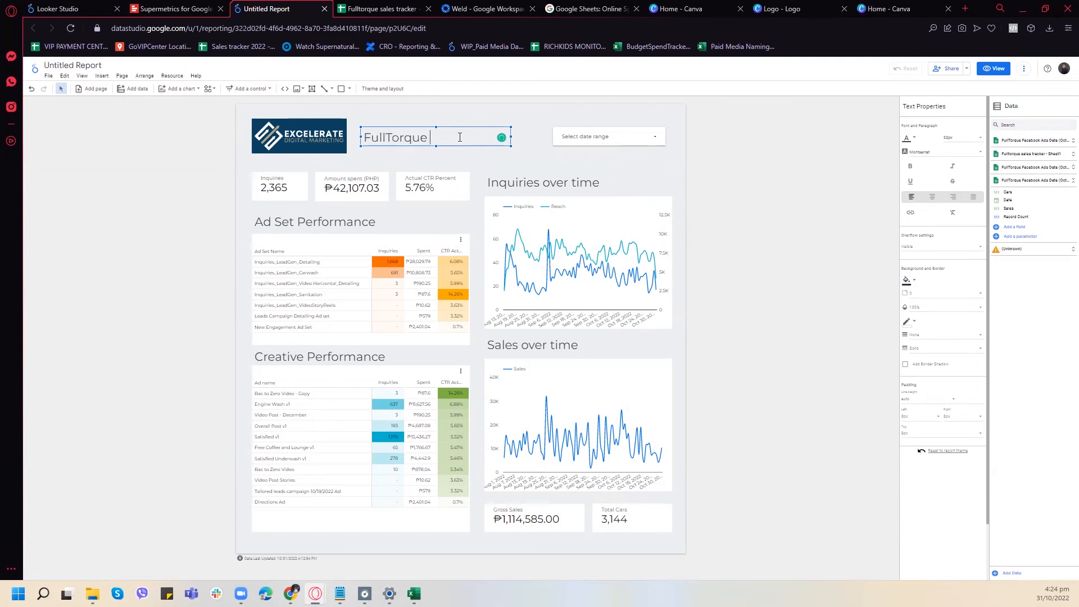
text(ok Ads Report)
drag(512, 138, 535, 138)
- Make the report title bold, move it up slightly, and center its text
key(ctrl+a)
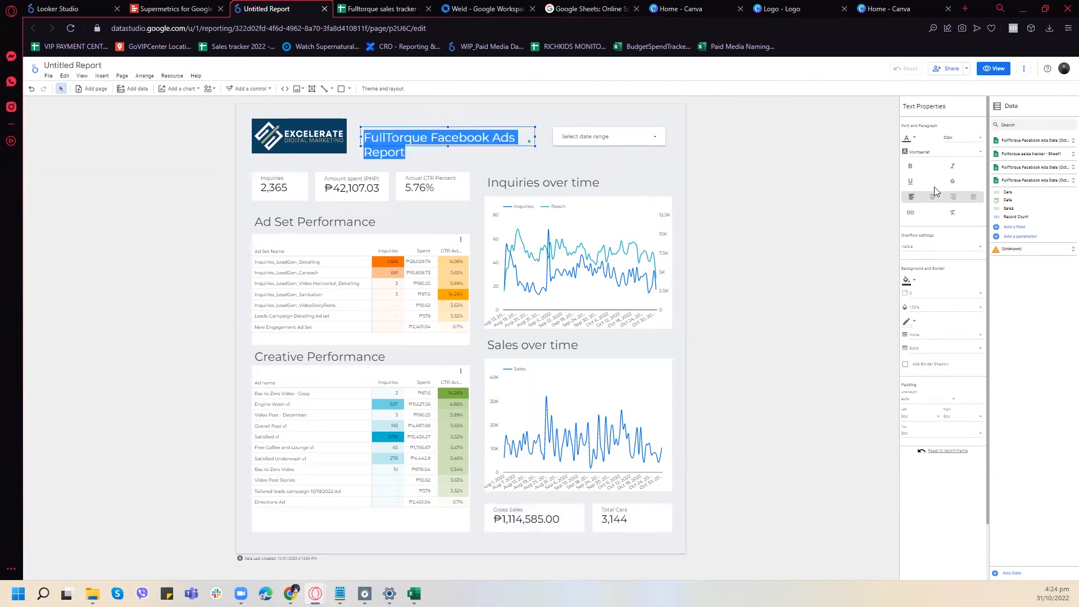
click(910, 166)
click(768, 209)
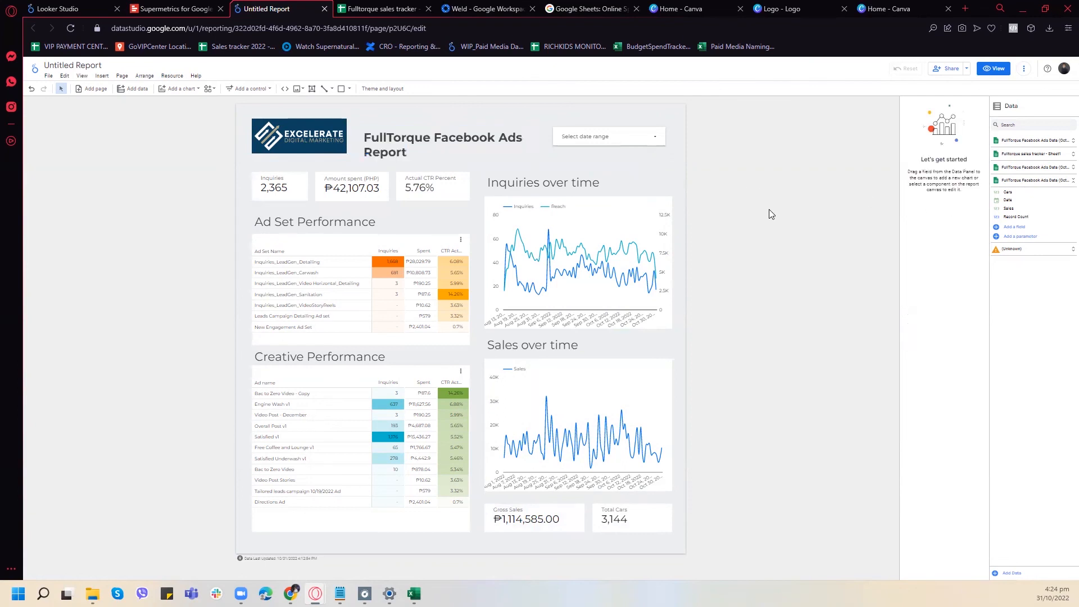
click(472, 132)
drag(490, 130, 489, 124)
click(932, 197)
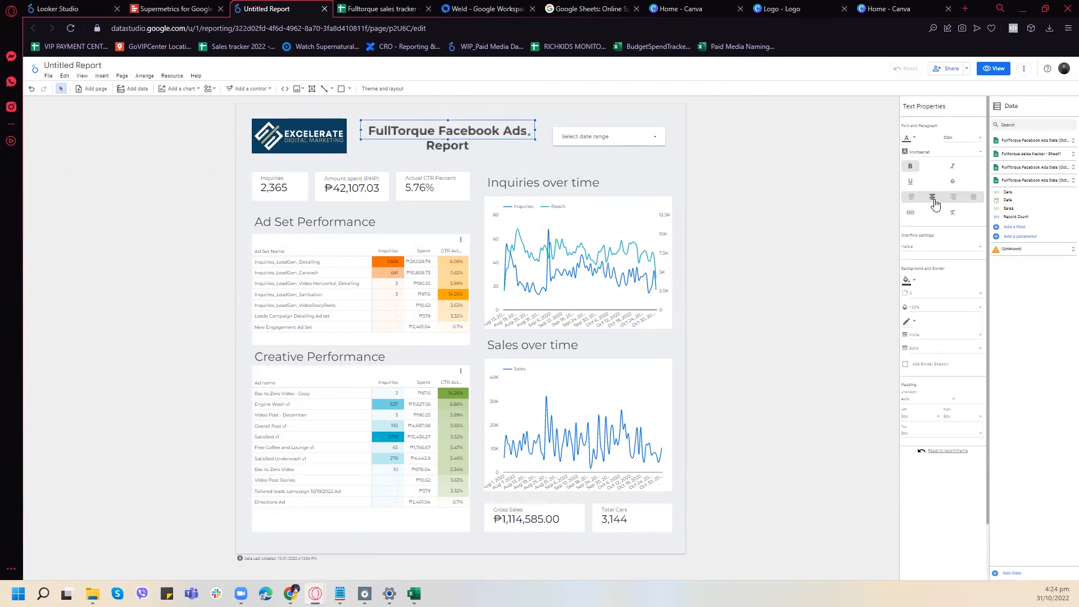
- Move the date range control below the title, aligned with the right edge of the Inquiries chart, and widen the title box to fit one line
drag(647, 137, 649, 160)
click(514, 130)
drag(536, 135, 563, 123)
click(643, 150)
mouse_move(644, 149)
mouse_down()
mouse_move(592, 163)
mouse_move(654, 155)
mouse_up()
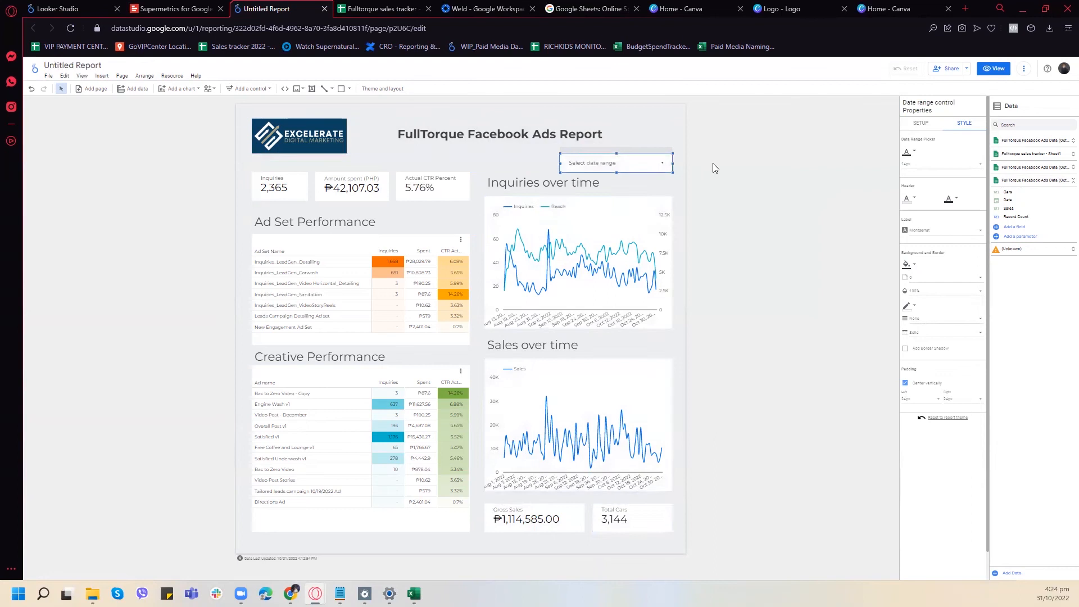
click(687, 174)
- Move the report title closer to the logo and lower it to line up with the logo's vertical middle
click(559, 125)
drag(558, 124, 534, 121)
drag(524, 117, 527, 131)
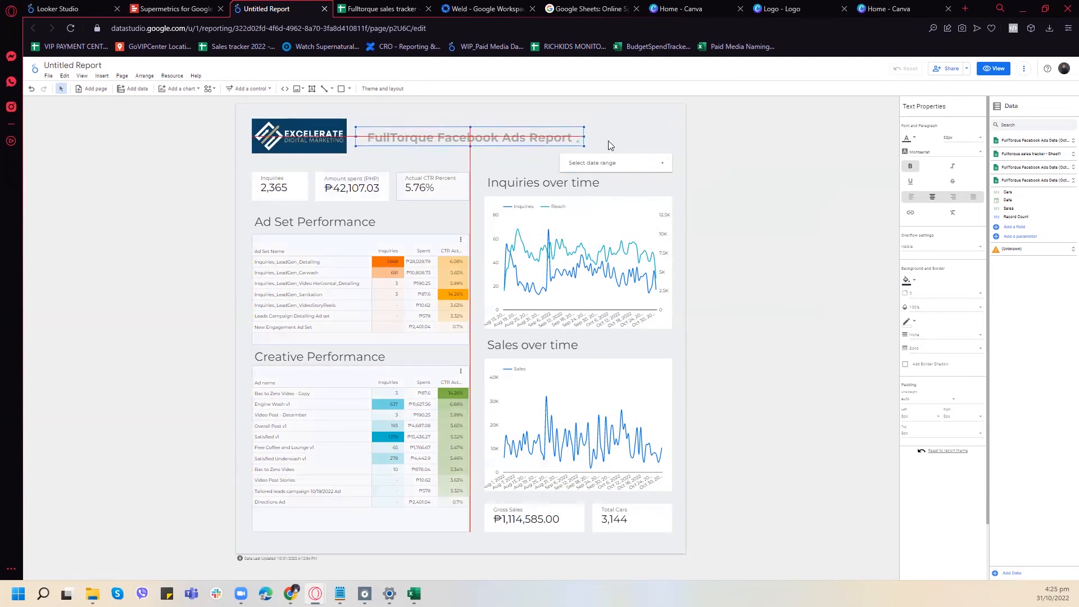
click(686, 188)
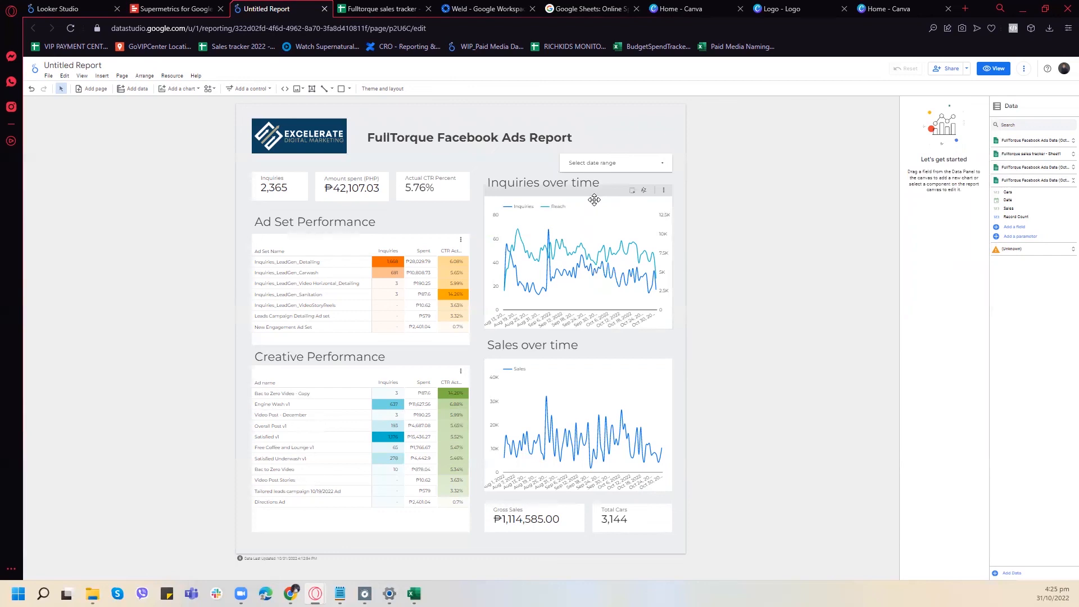
- Switch the report to view mode and apply the "This month" preset in the date range control
click(994, 68)
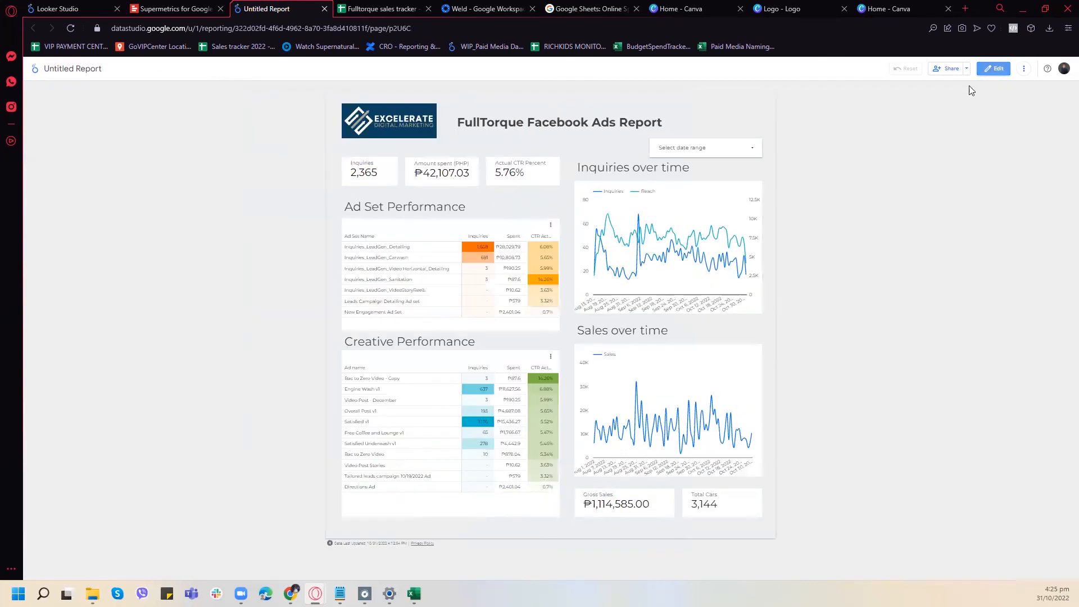
click(705, 148)
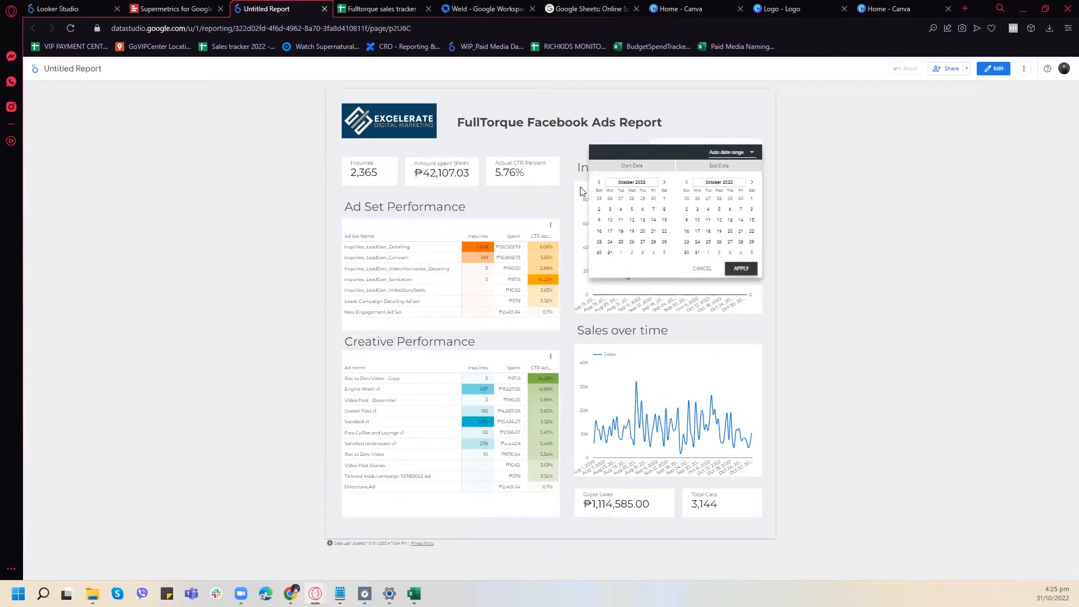
click(737, 152)
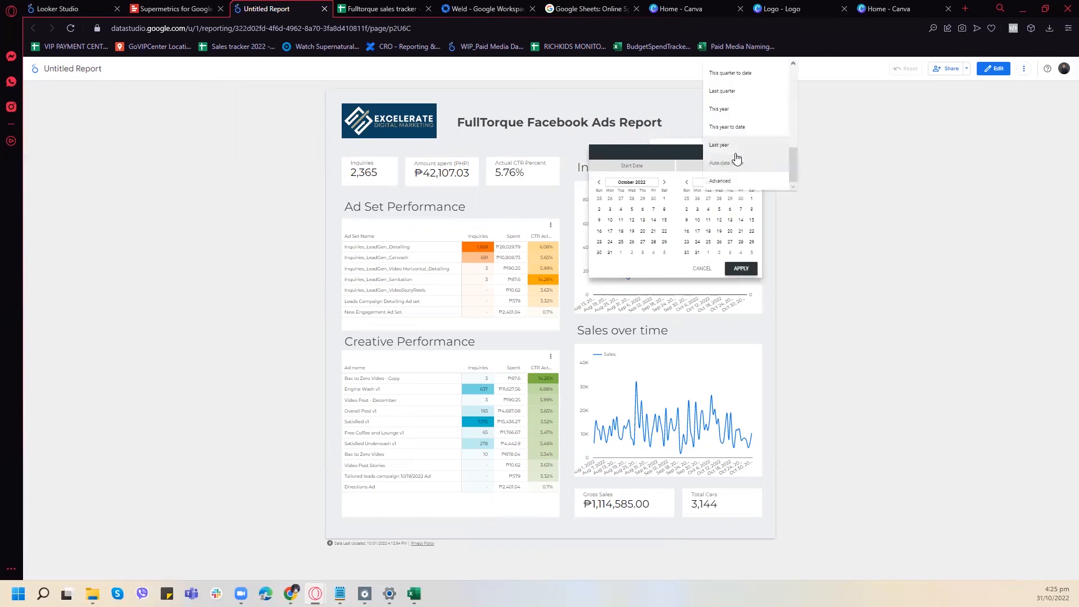
scroll(733, 108, up, 4)
click(739, 112)
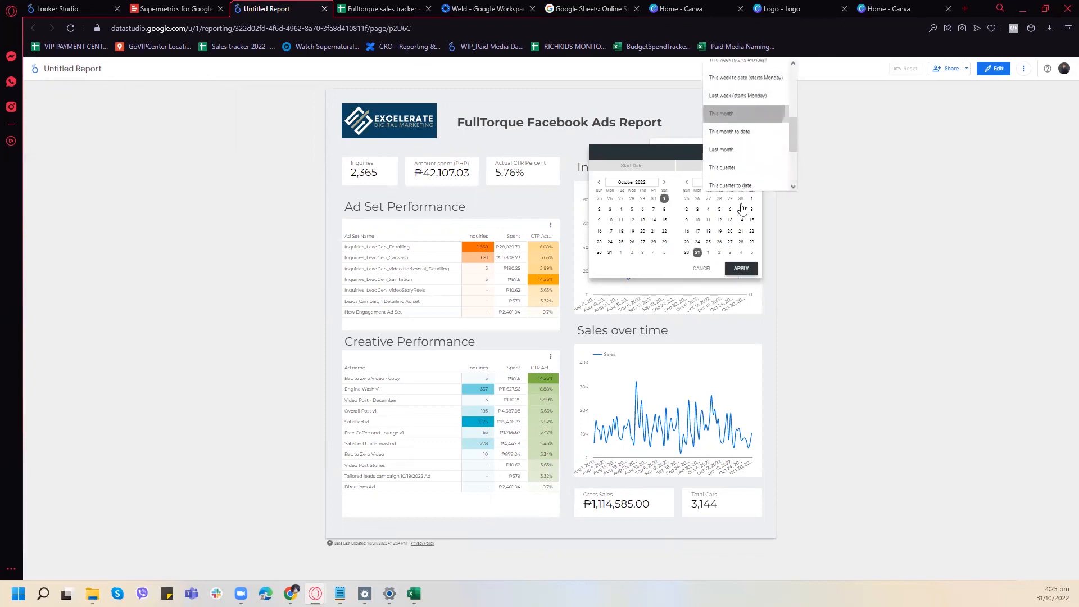
click(739, 267)
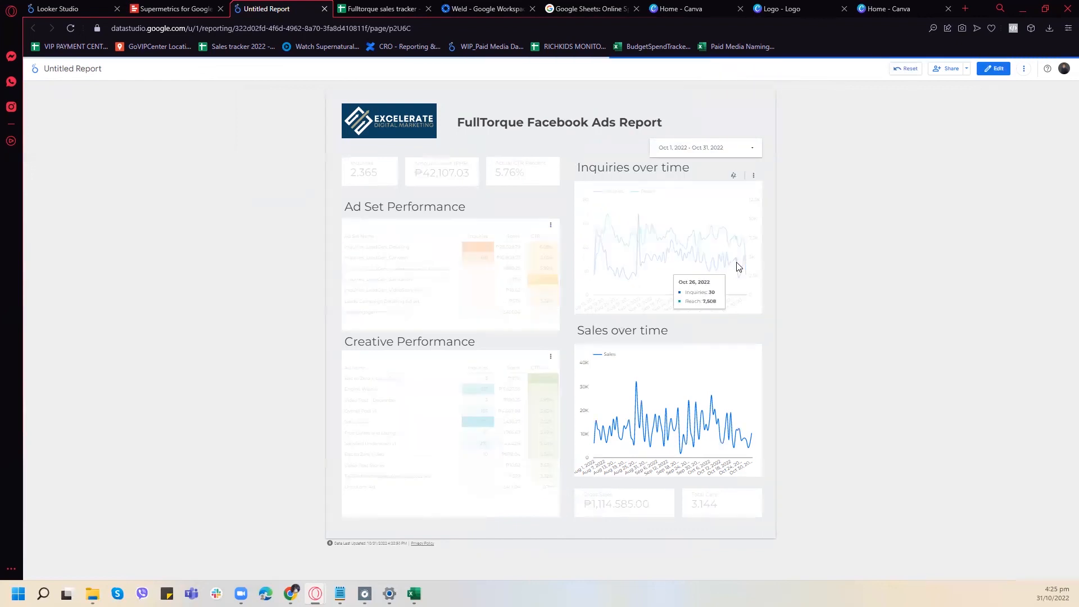